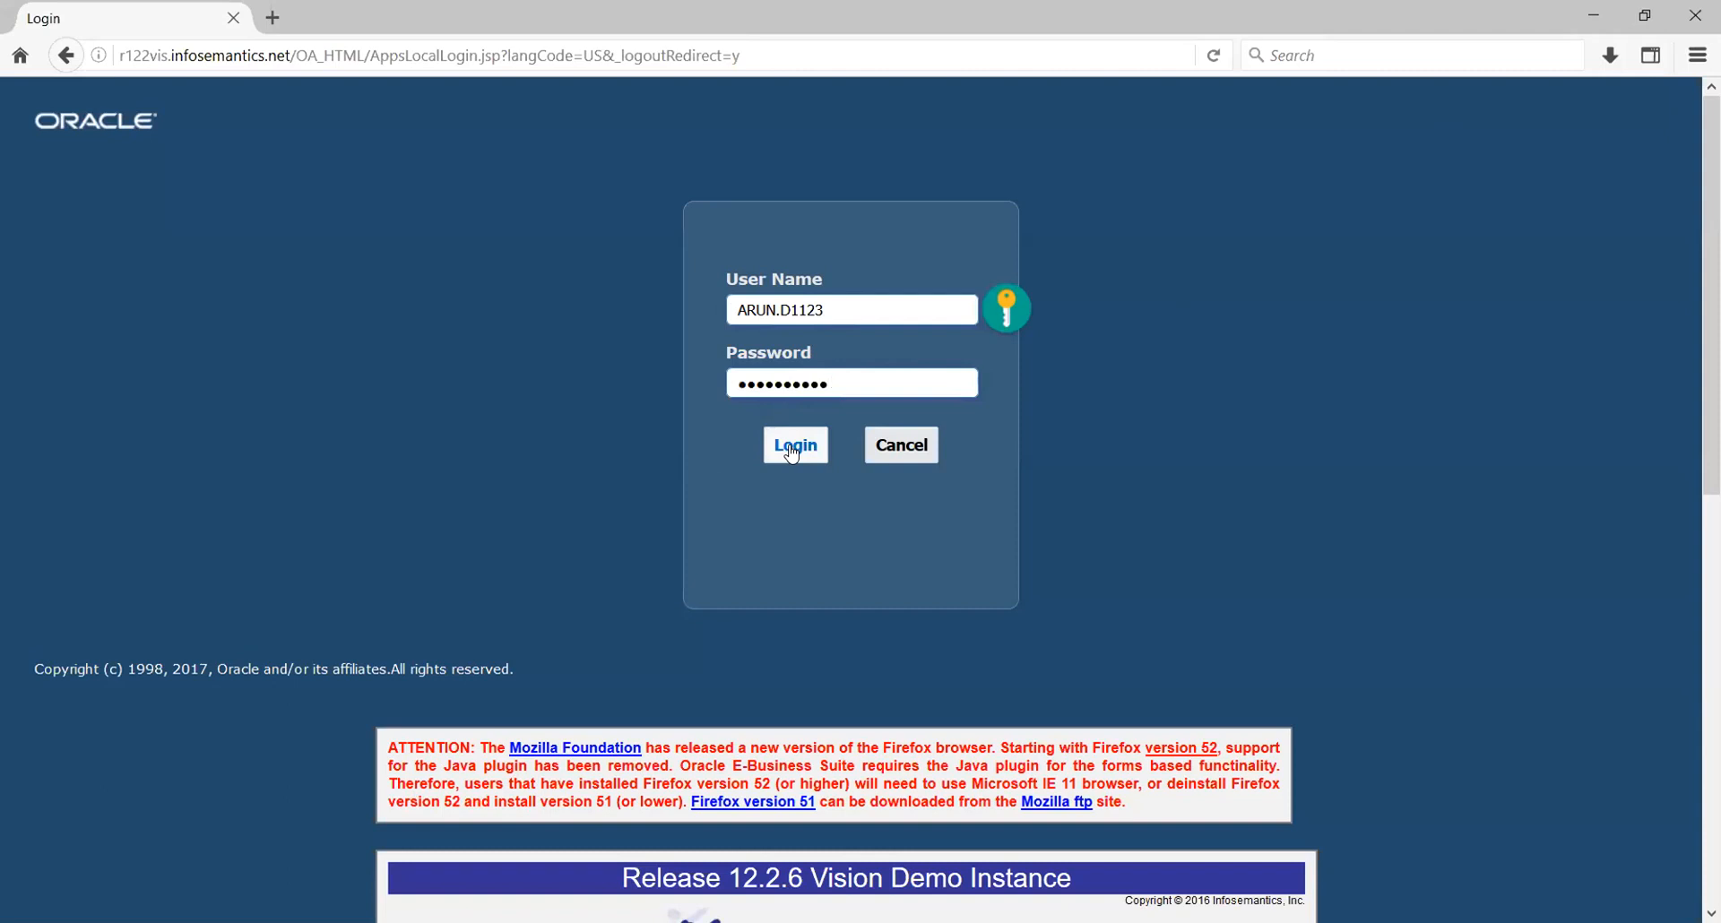
Log in to Oracle E-Business Suite with the user name and password
click(792, 448)
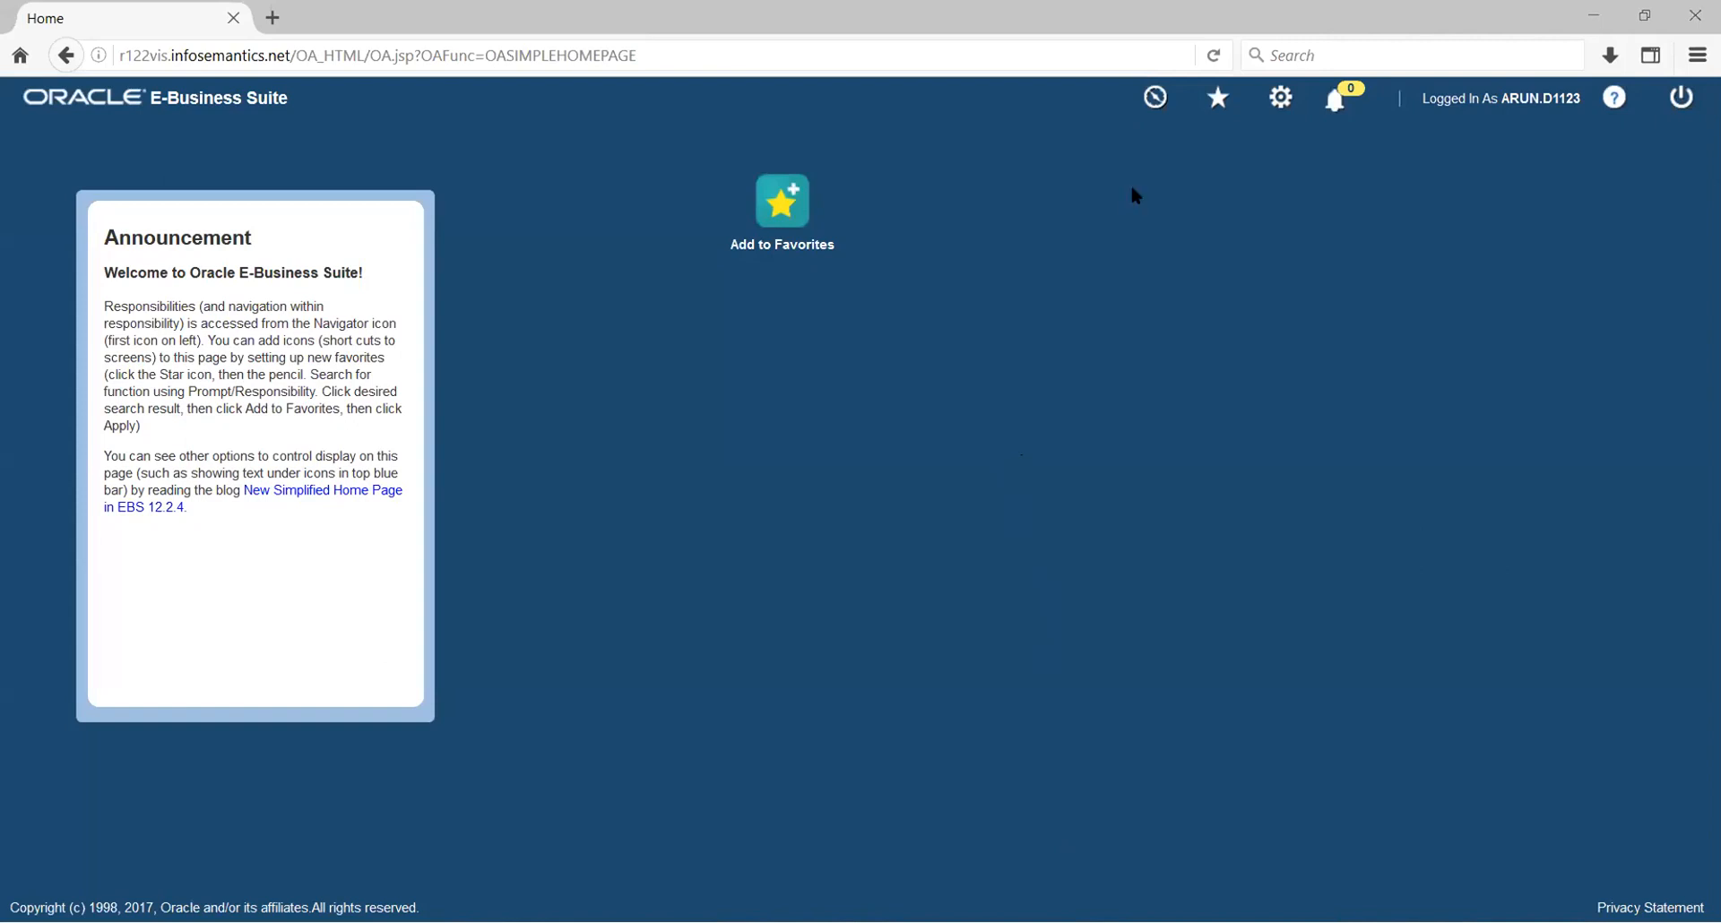
From the Navigator, launch Journals > Enter under General Ledger, Vision Operations
click(1155, 98)
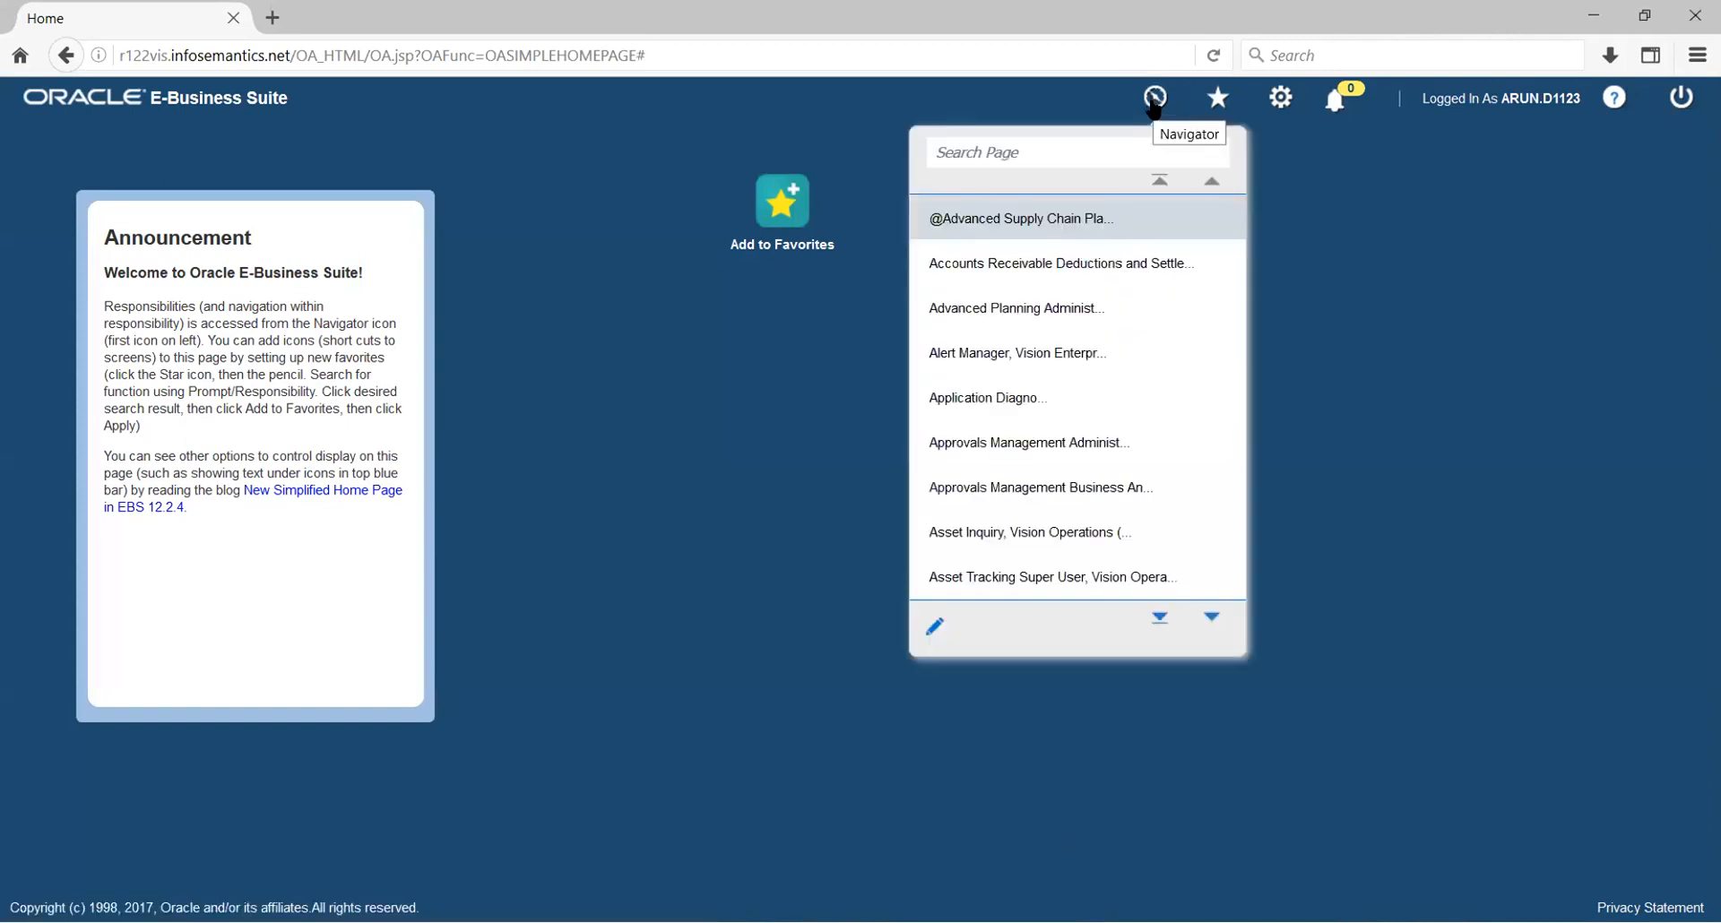
scroll(1070, 390, down, 4)
scroll(1066, 391, down, 10)
scroll(1060, 389, down, 10)
scroll(1058, 388, down, 3)
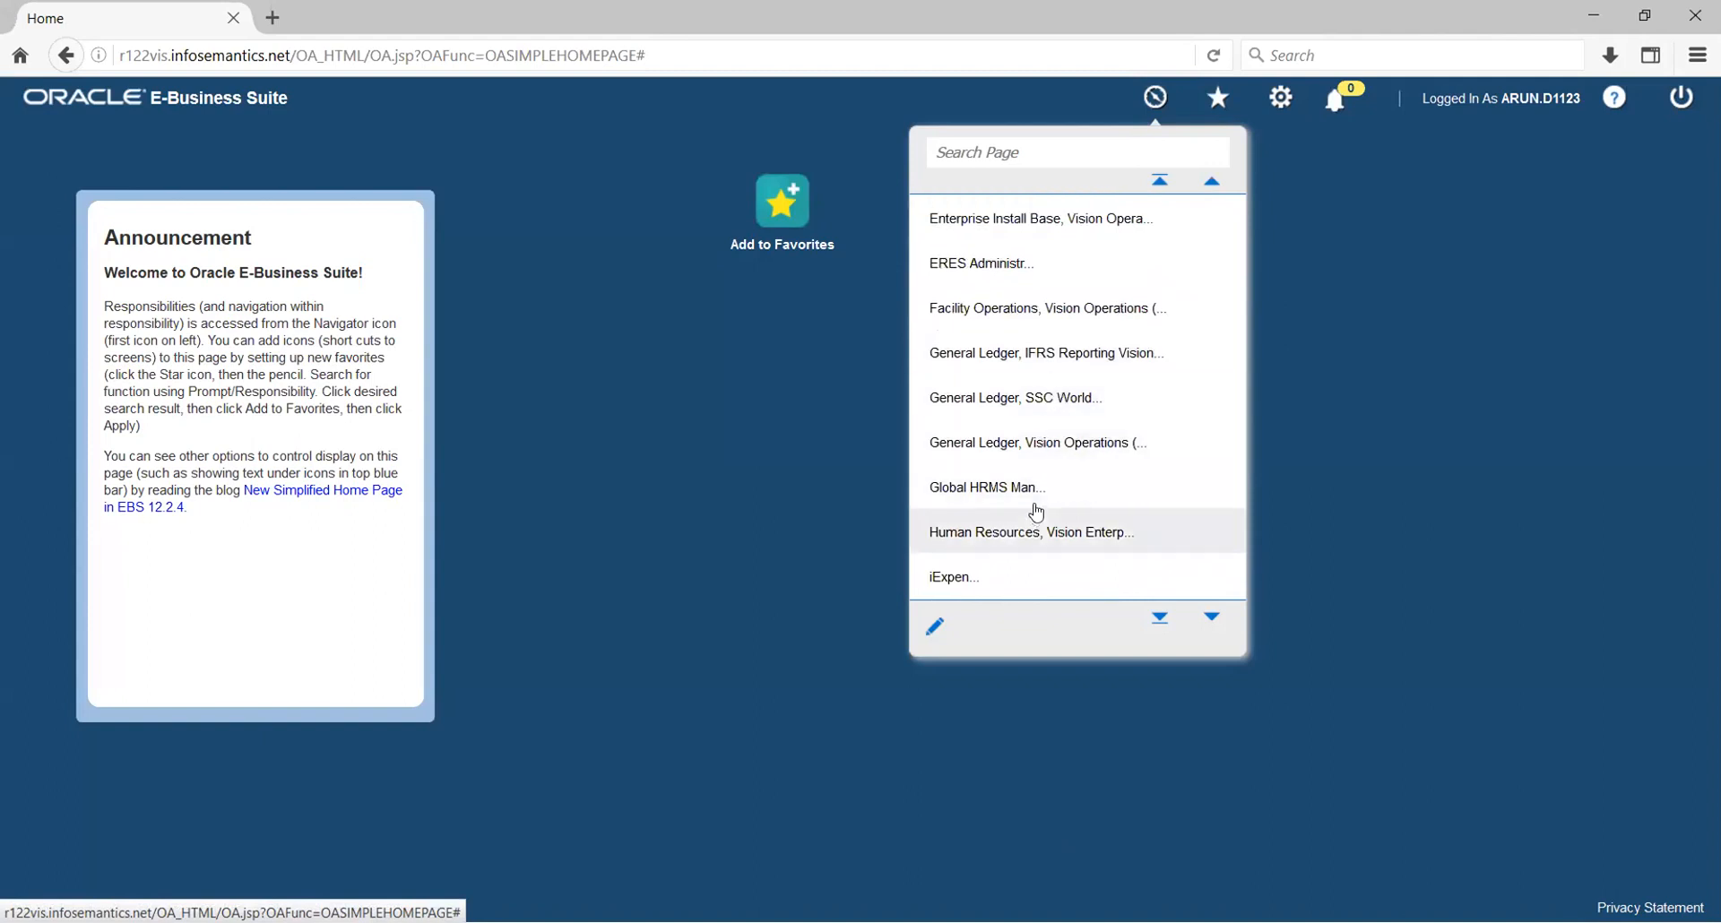
click(1057, 445)
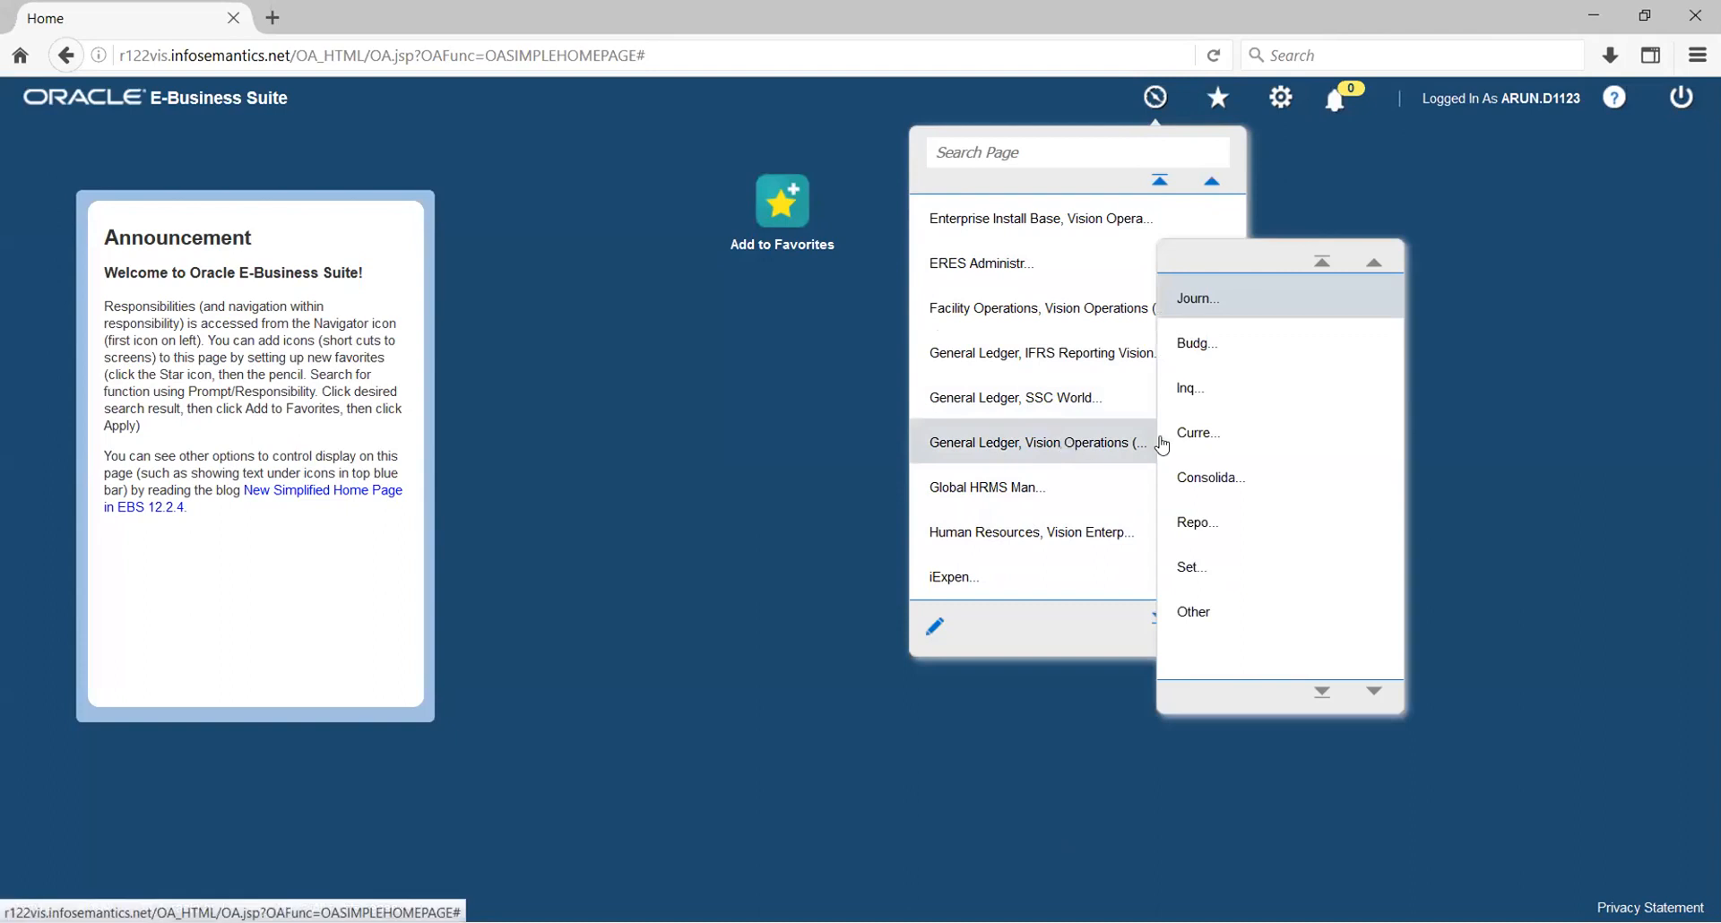
click(1201, 305)
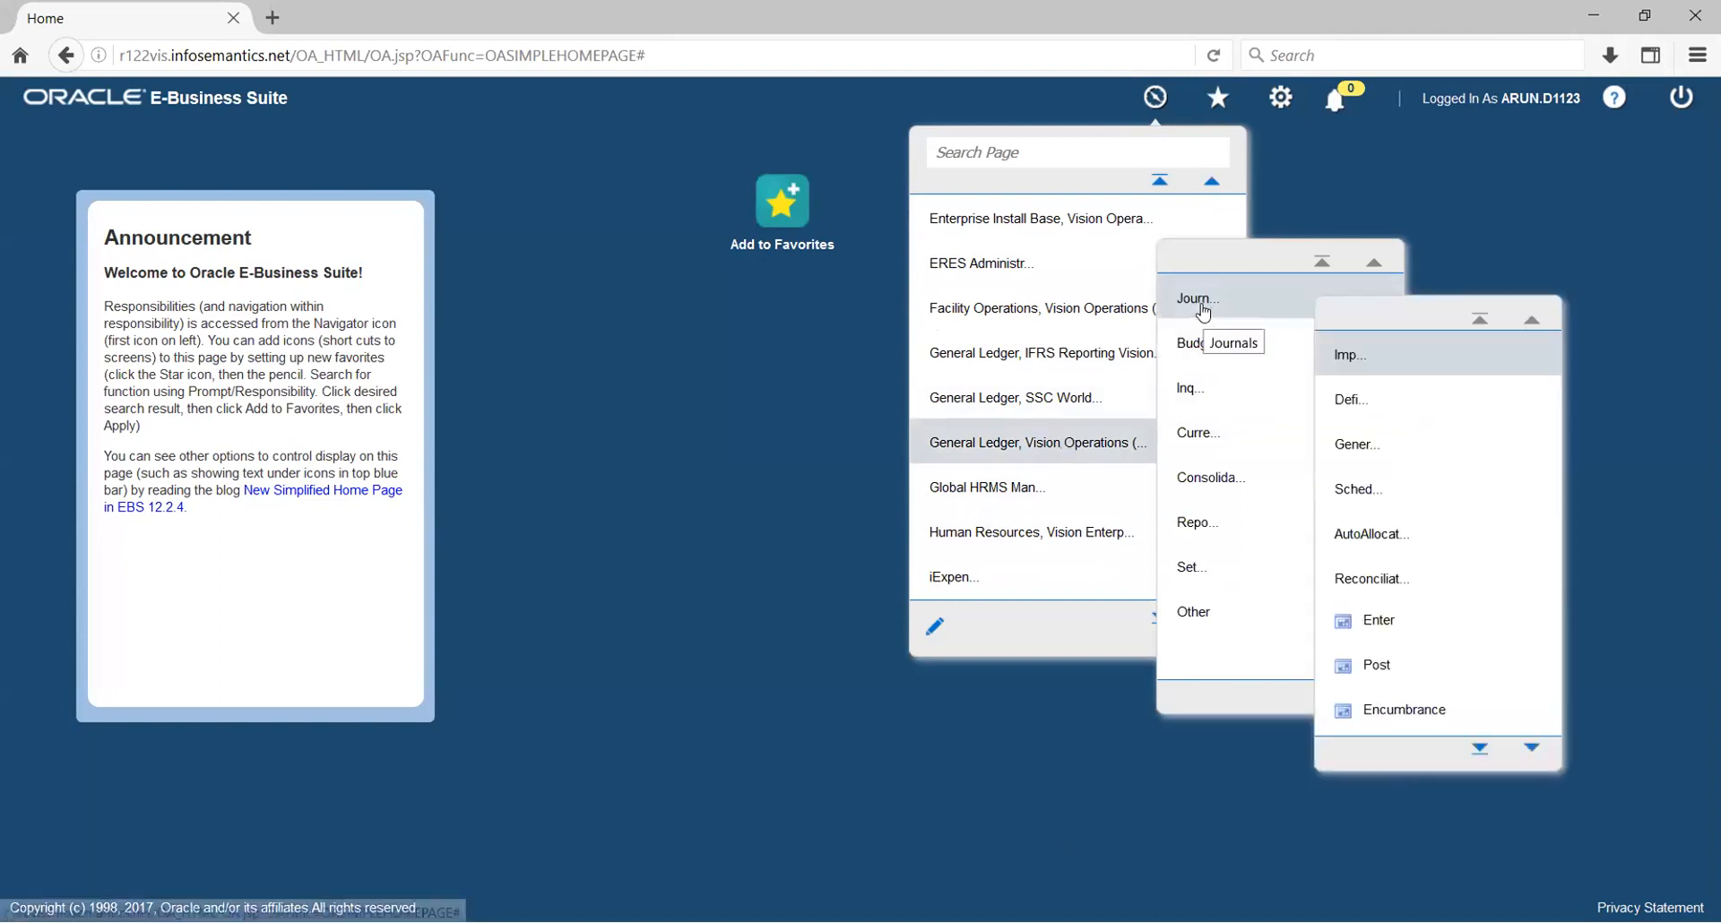
click(1371, 626)
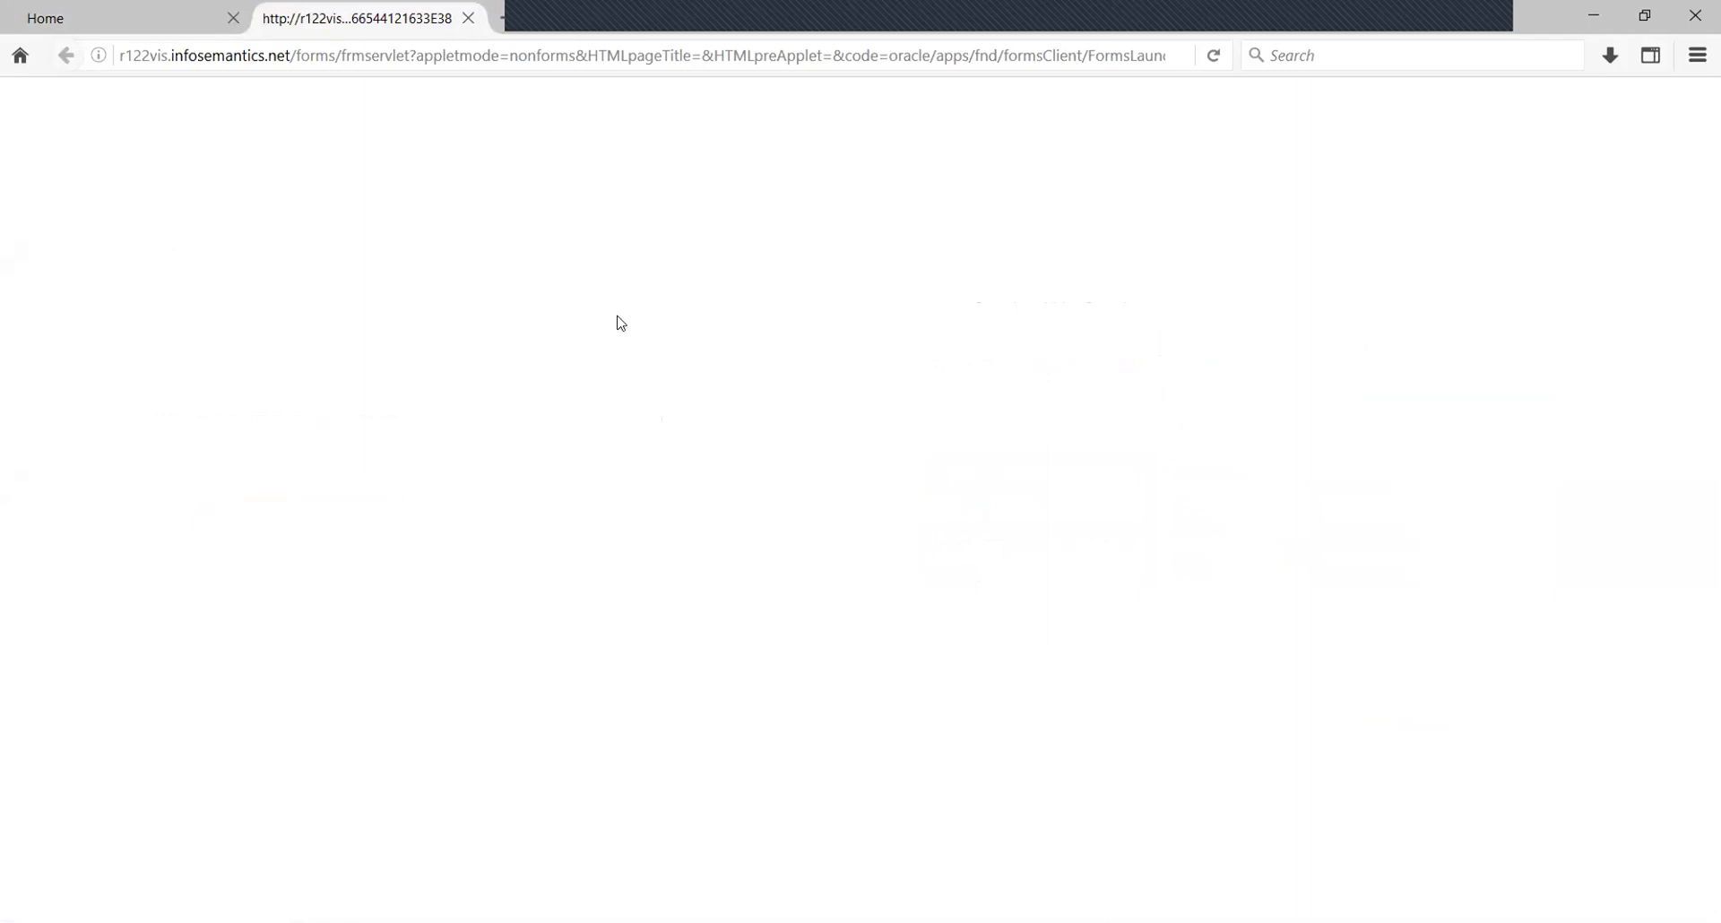
Accept the security warning's risk and run the Forms application
click(695, 572)
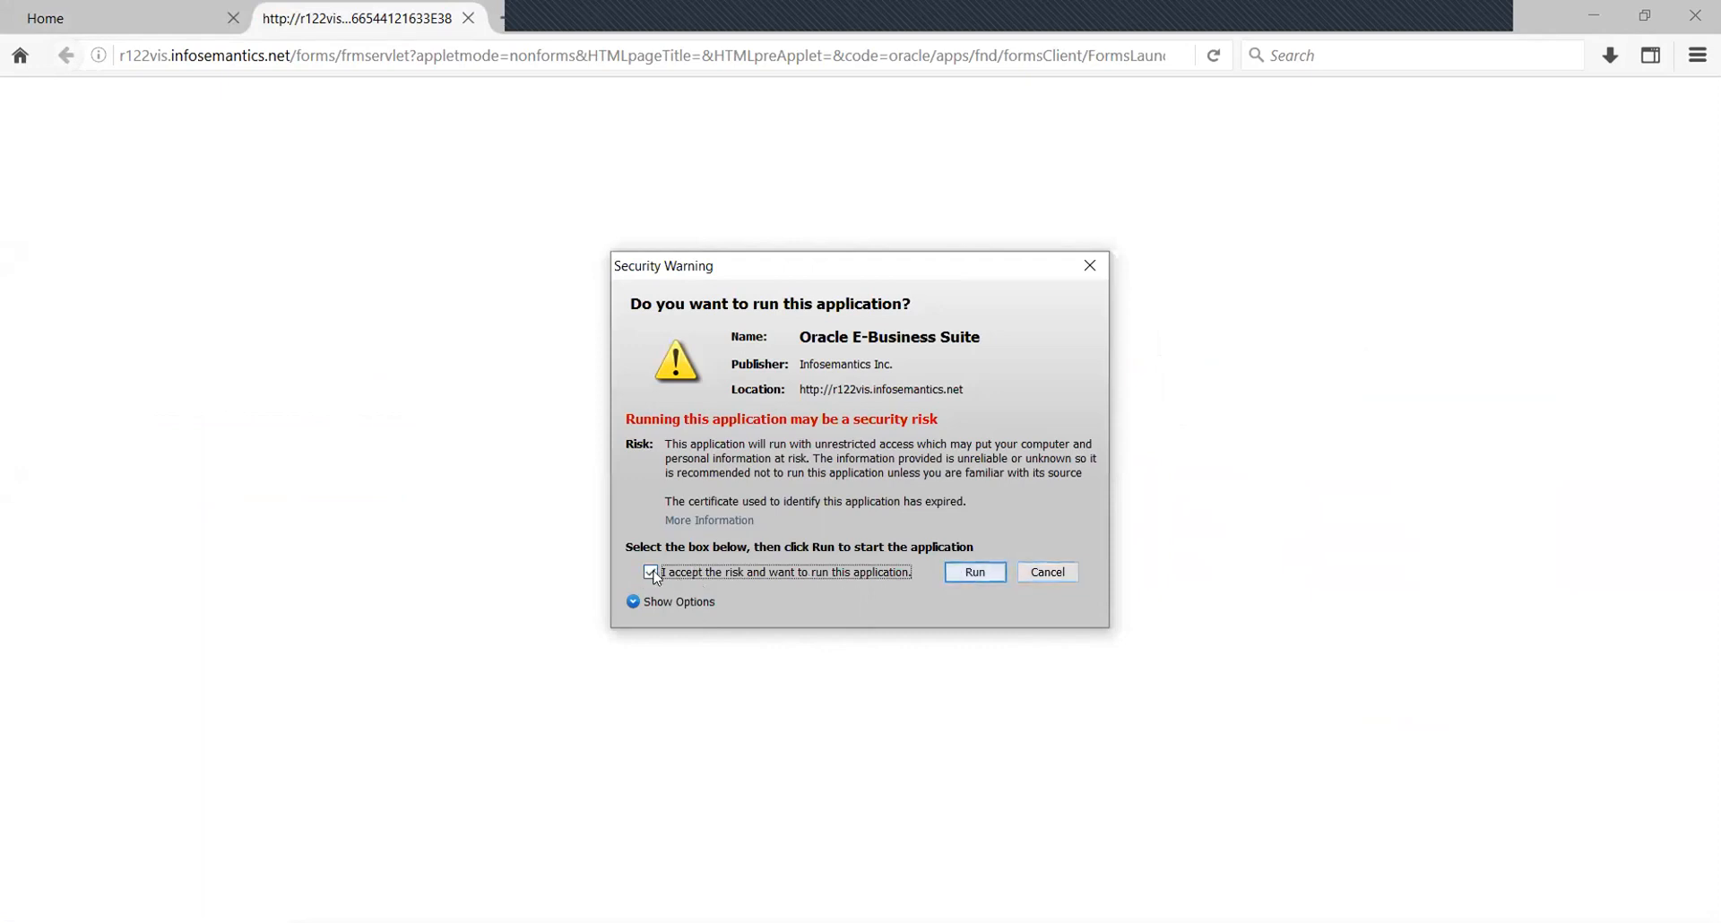
click(976, 573)
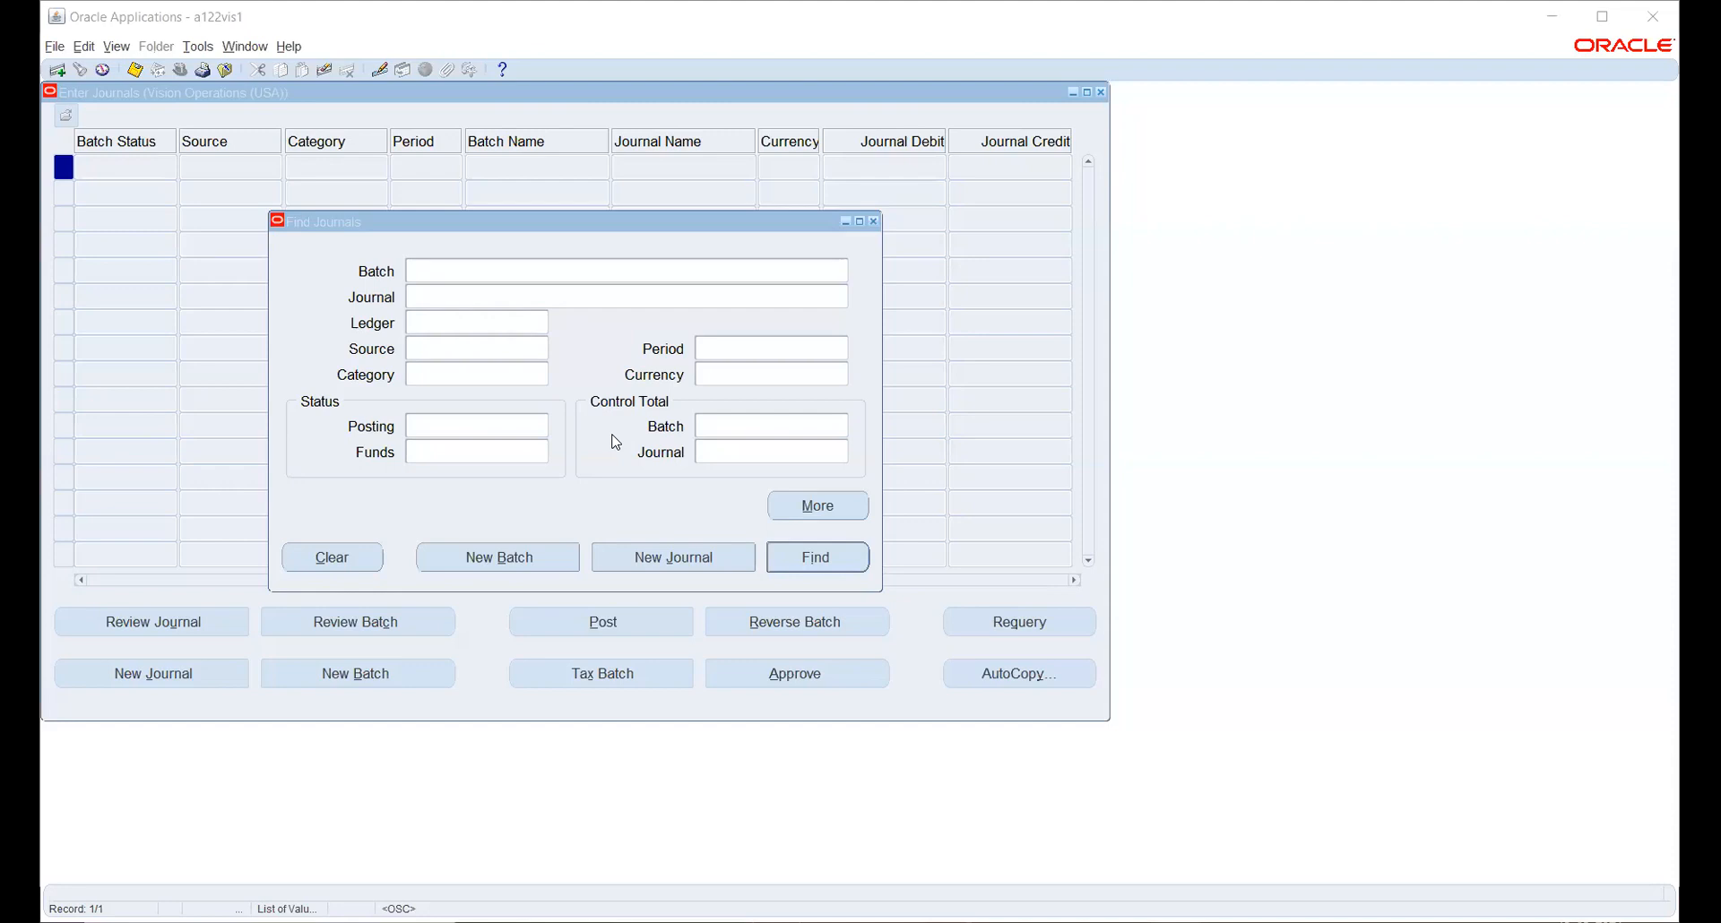
Dismiss the Find Journals dialog
click(874, 222)
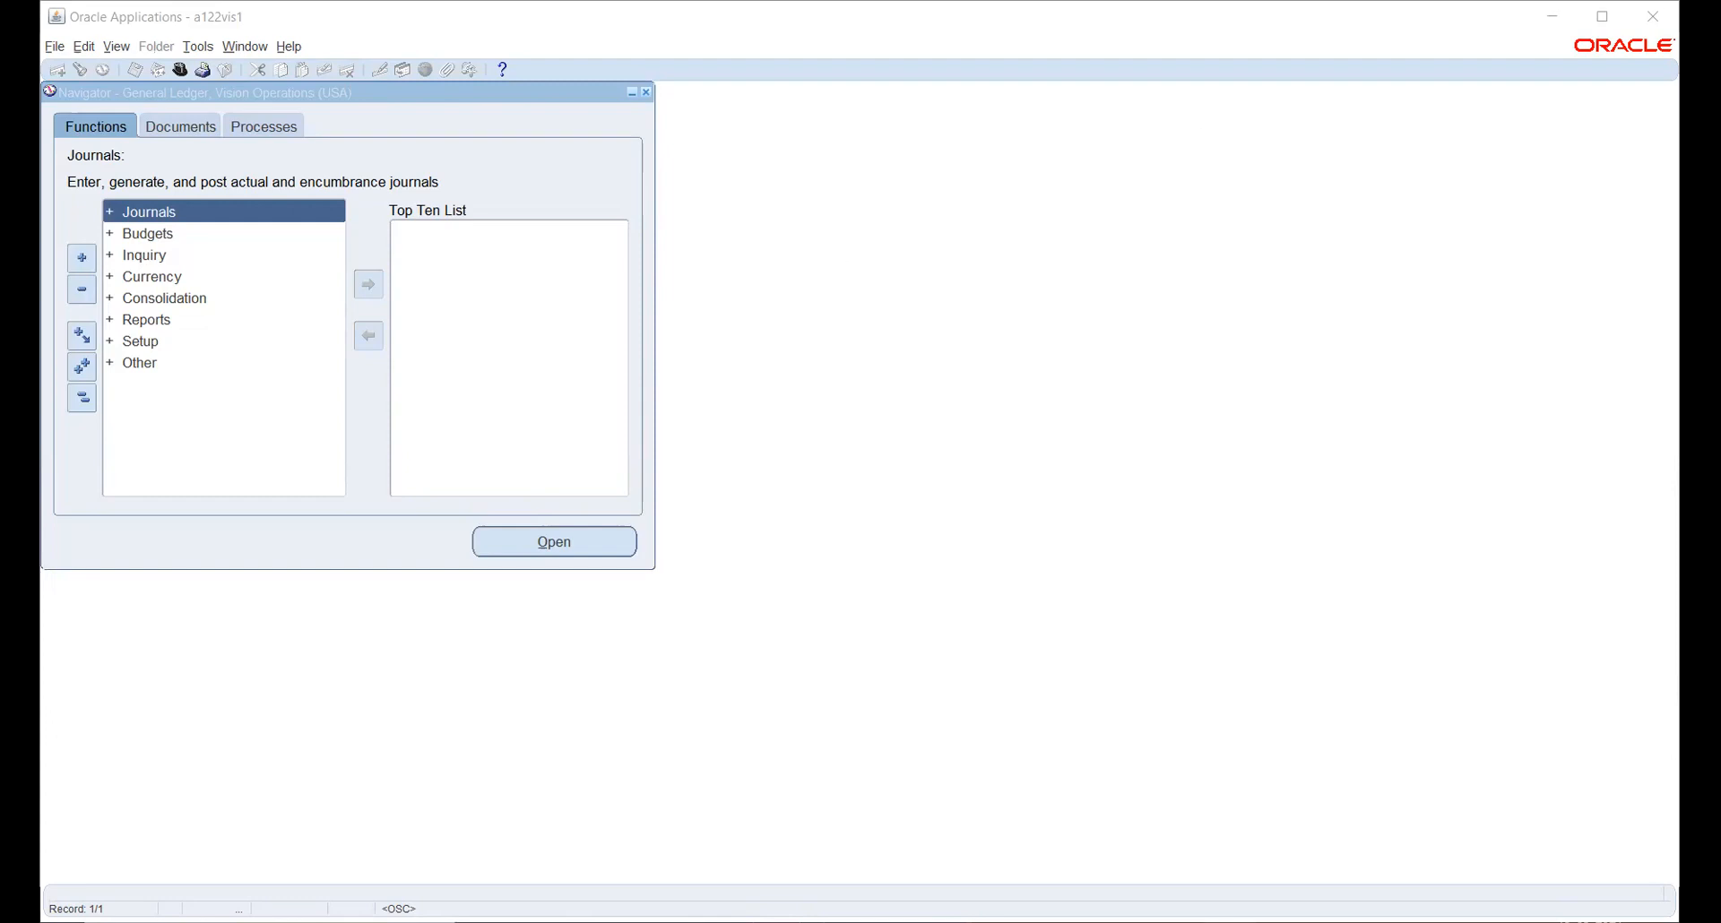
Maximize the Oracle Applications window and switch to the System Administrator Vision responsibility
click(1600, 27)
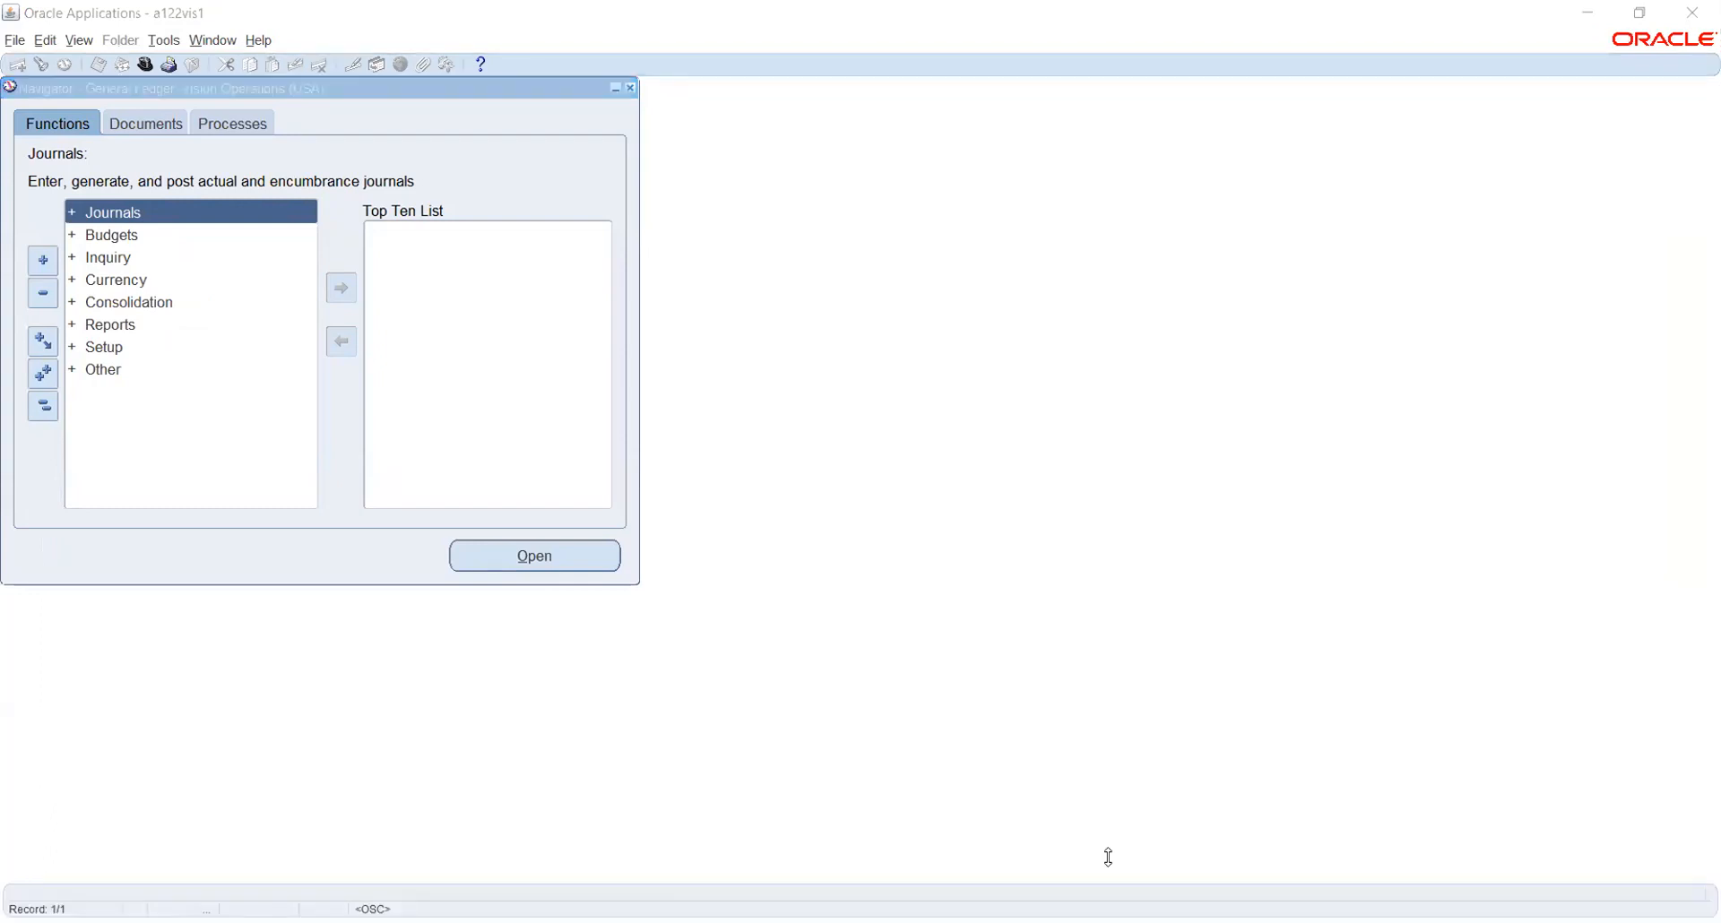
click(143, 66)
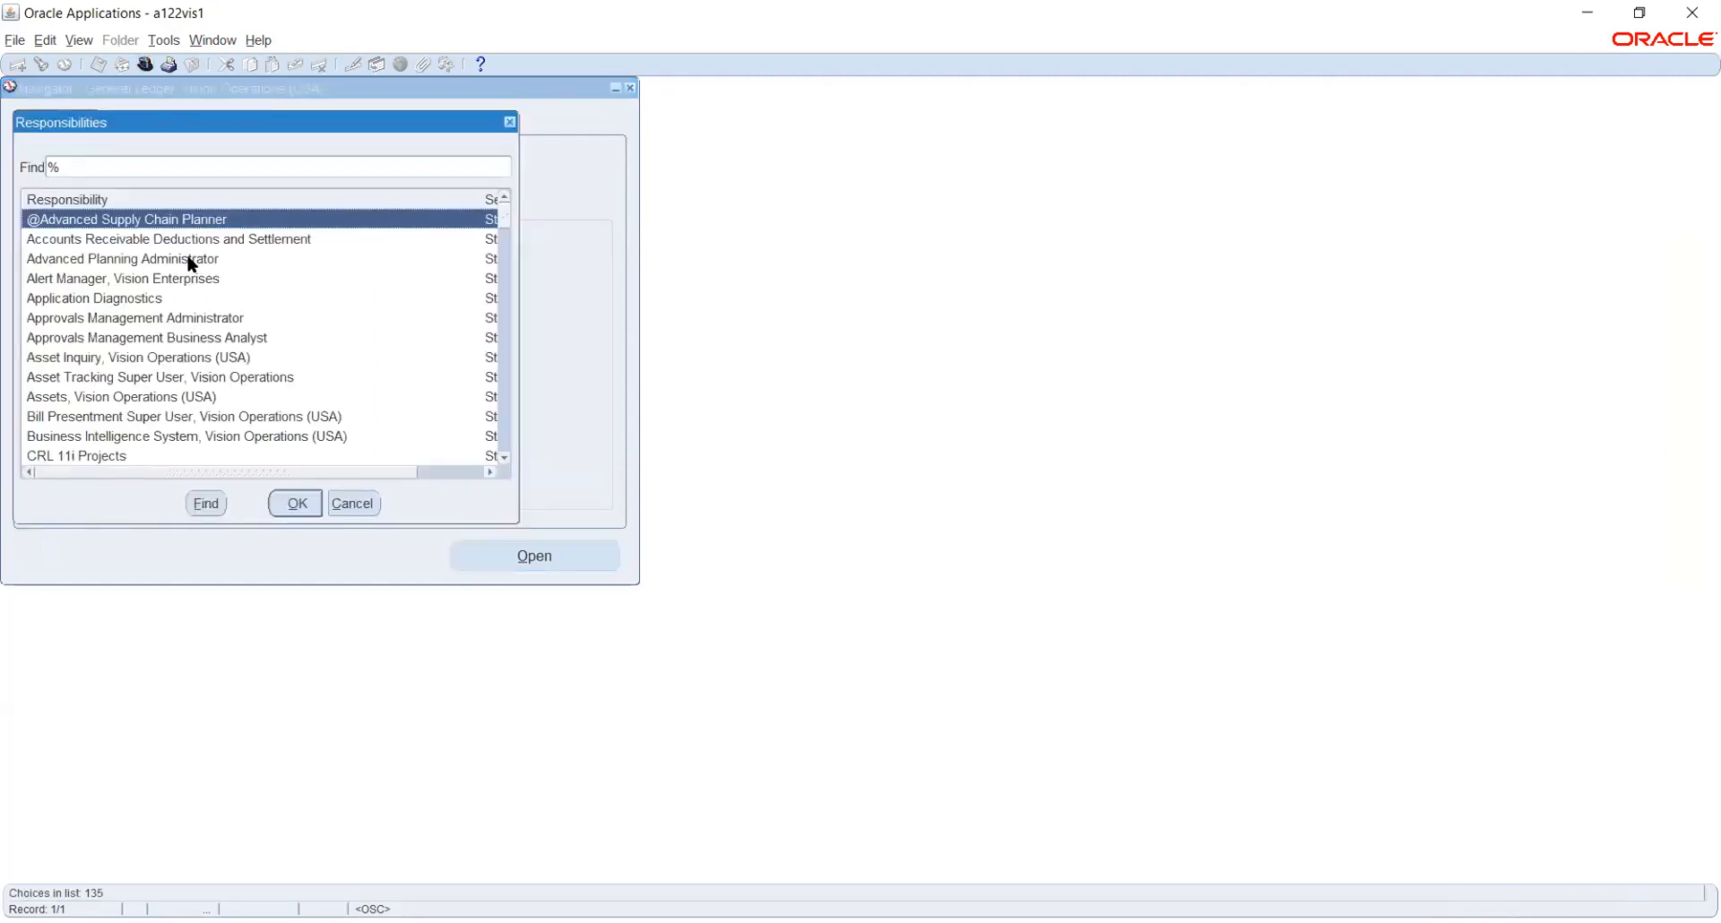
key(Escape)
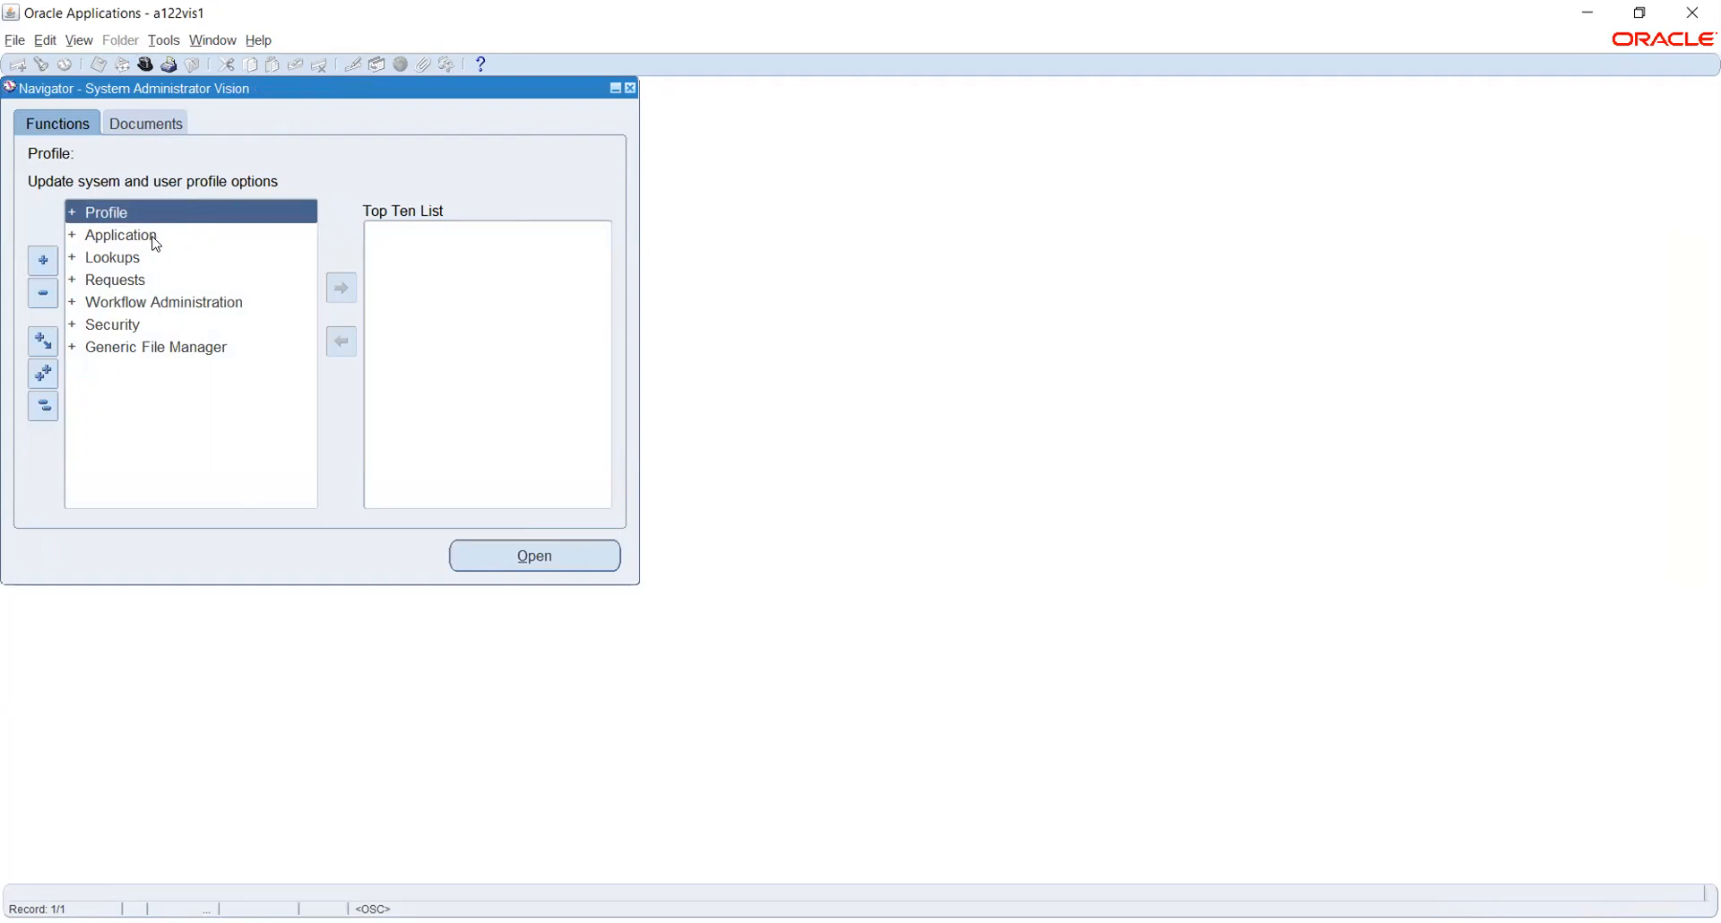
Expand Security > Responsibility in the Navigator and open the Define form
click(152, 238)
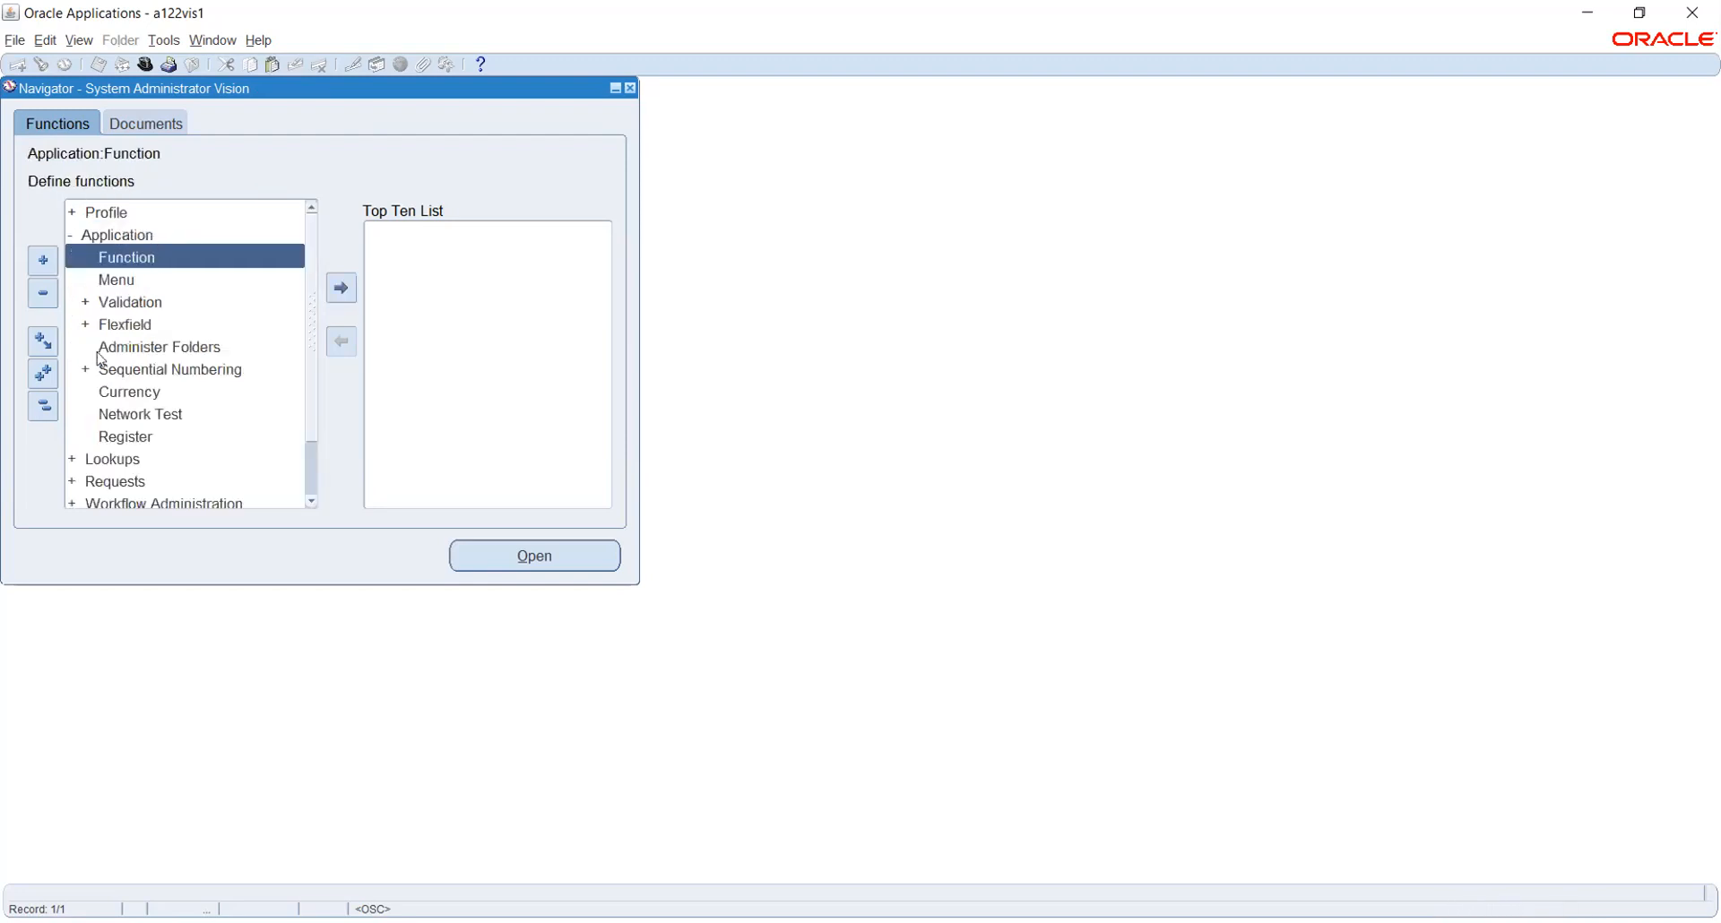
click(45, 408)
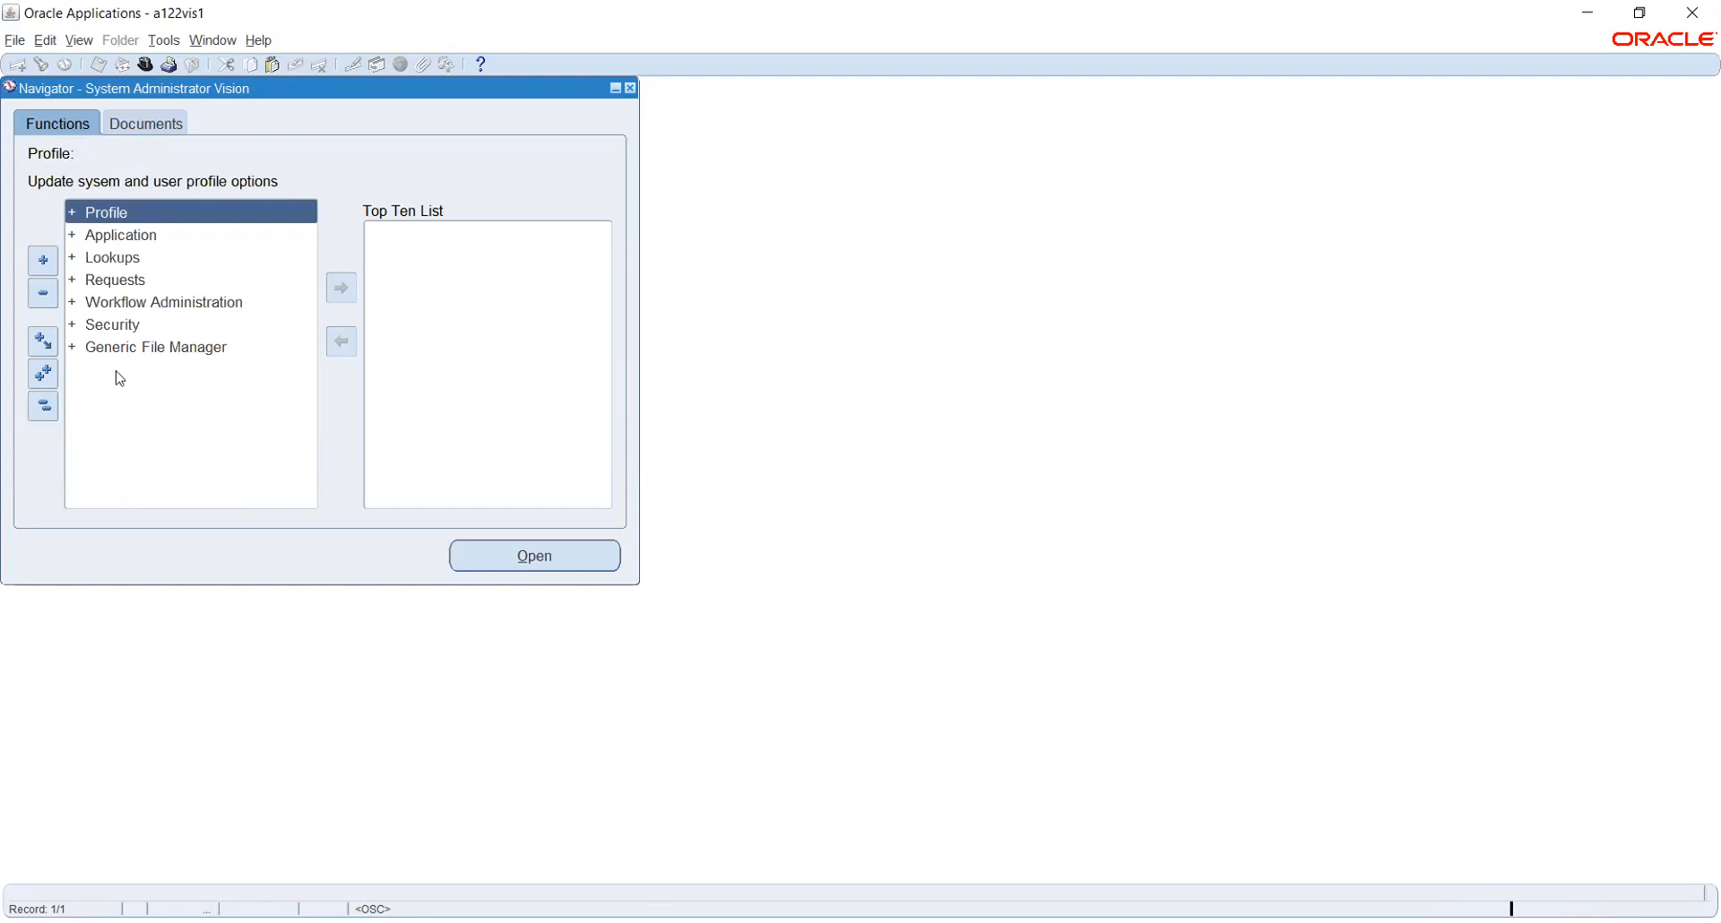
double_click(122, 328)
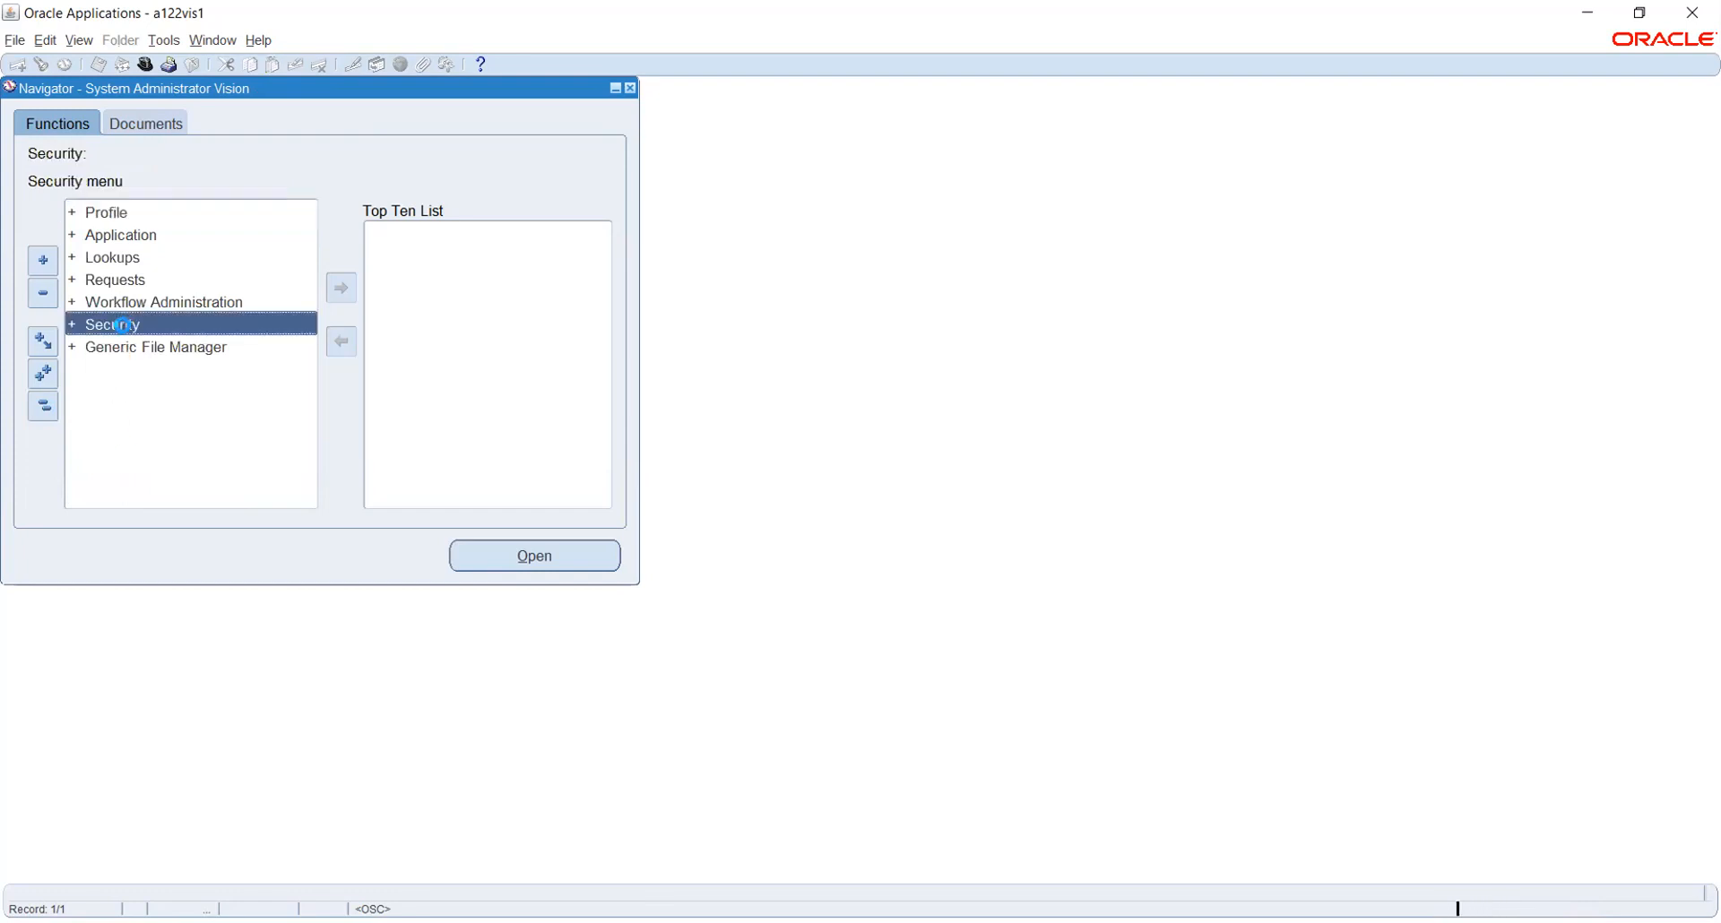
click(123, 326)
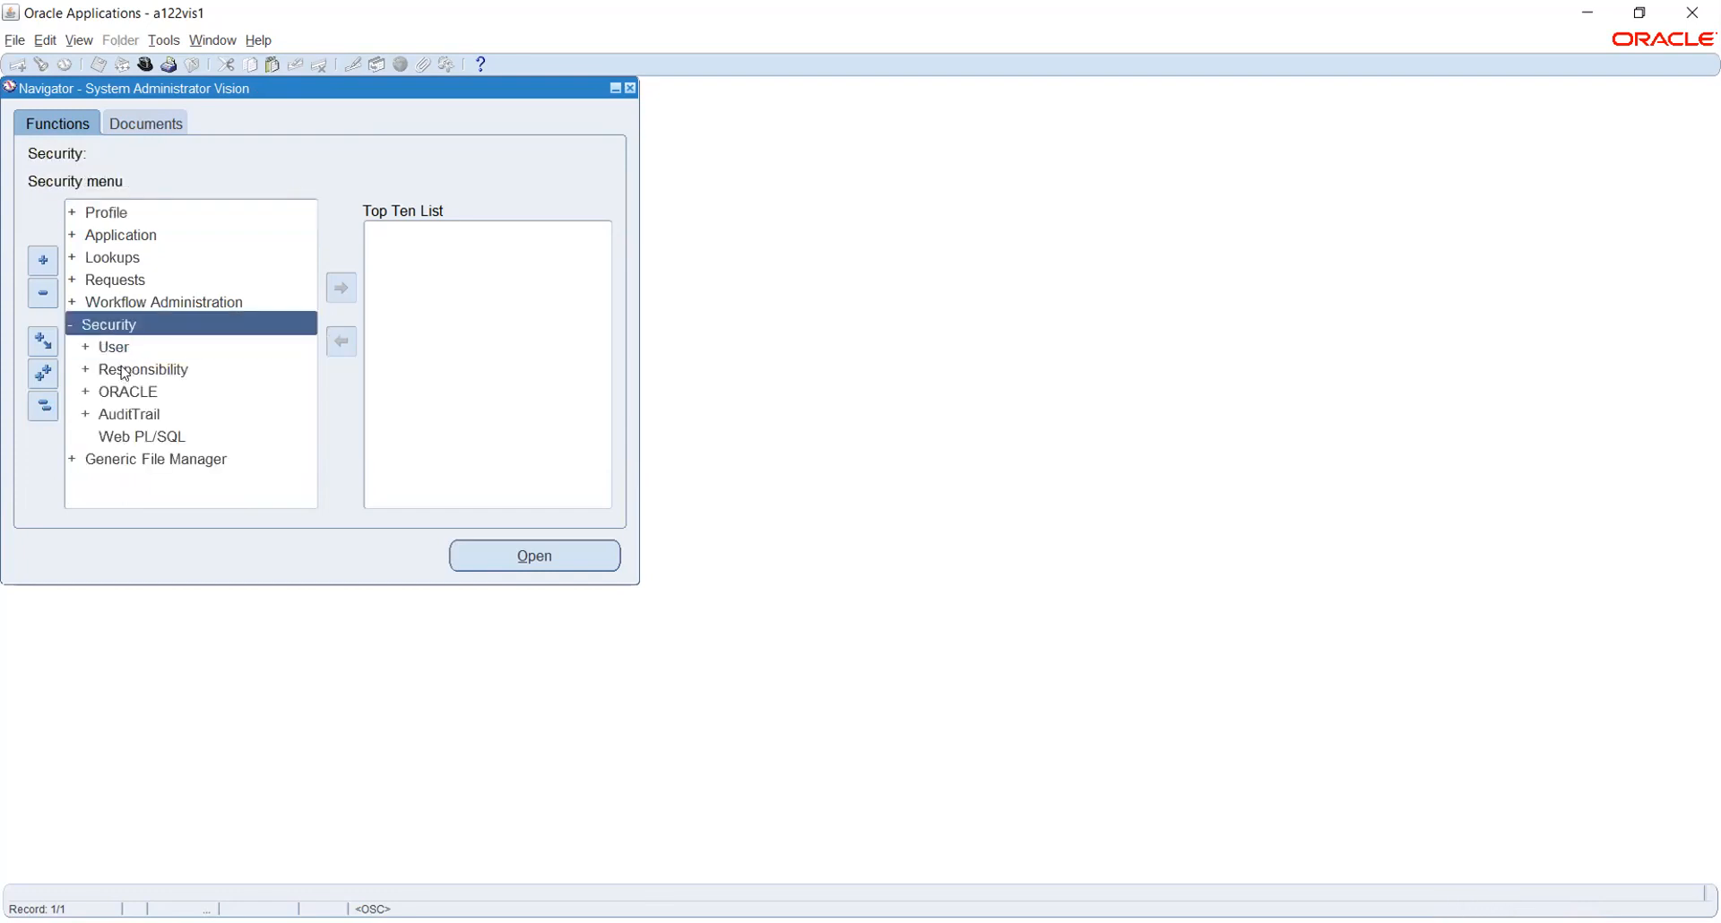
double_click(123, 371)
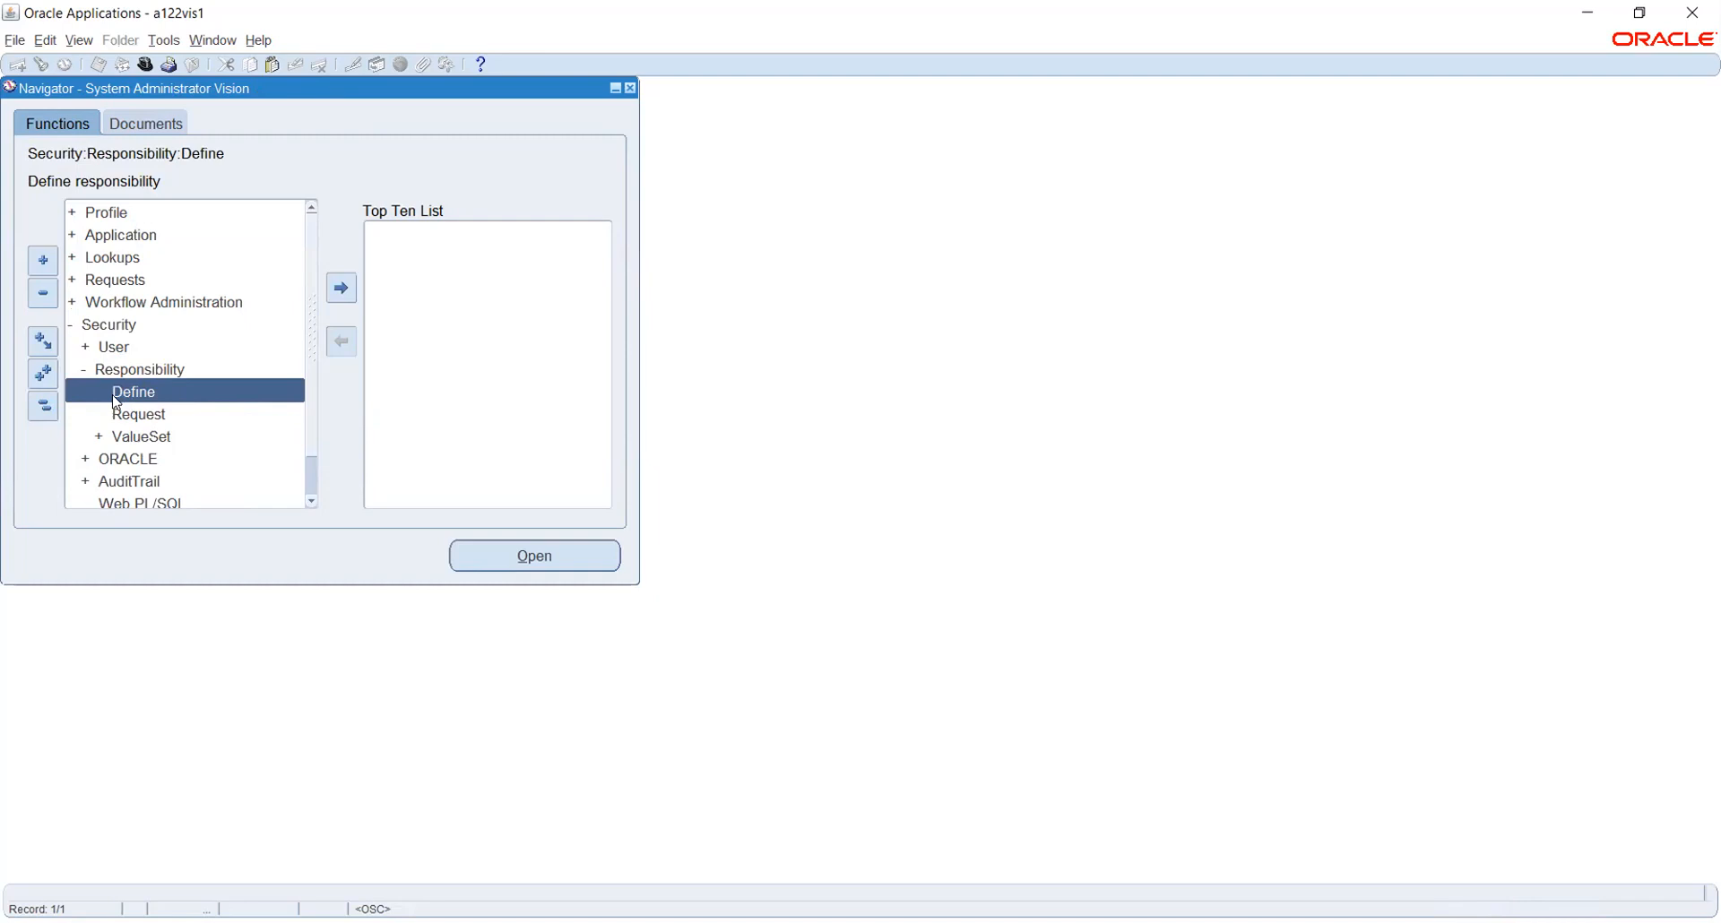
double_click(113, 397)
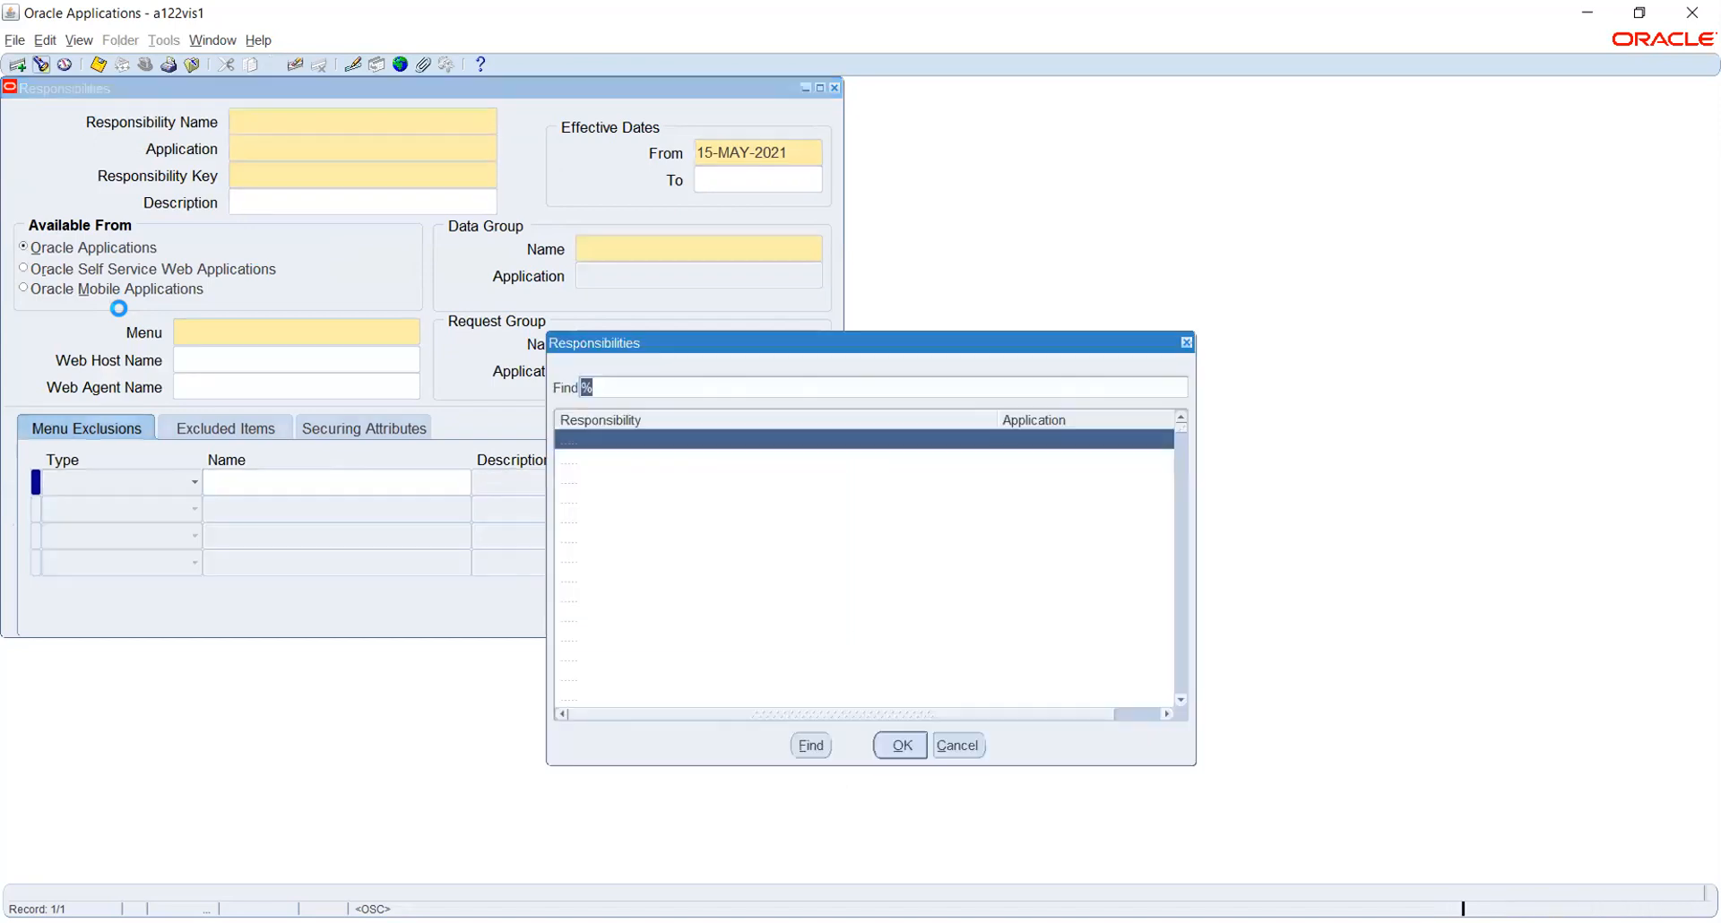
Search responsibilities for 'gen' and load General Ledger Inquiry into the form
text(g)
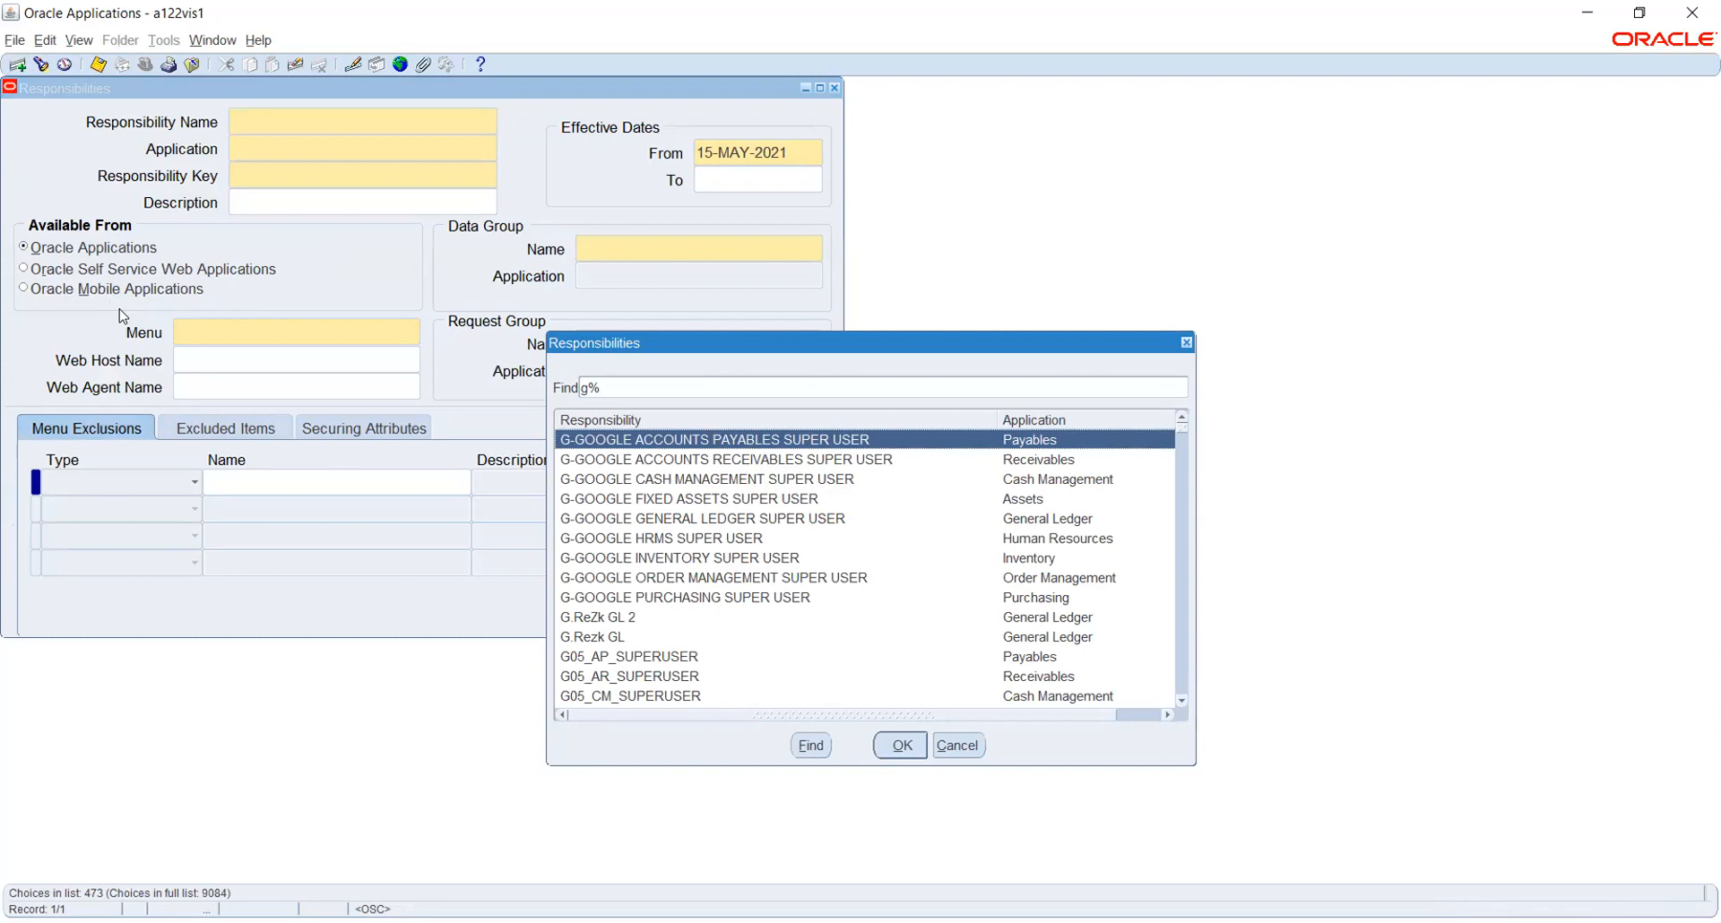
text(e)
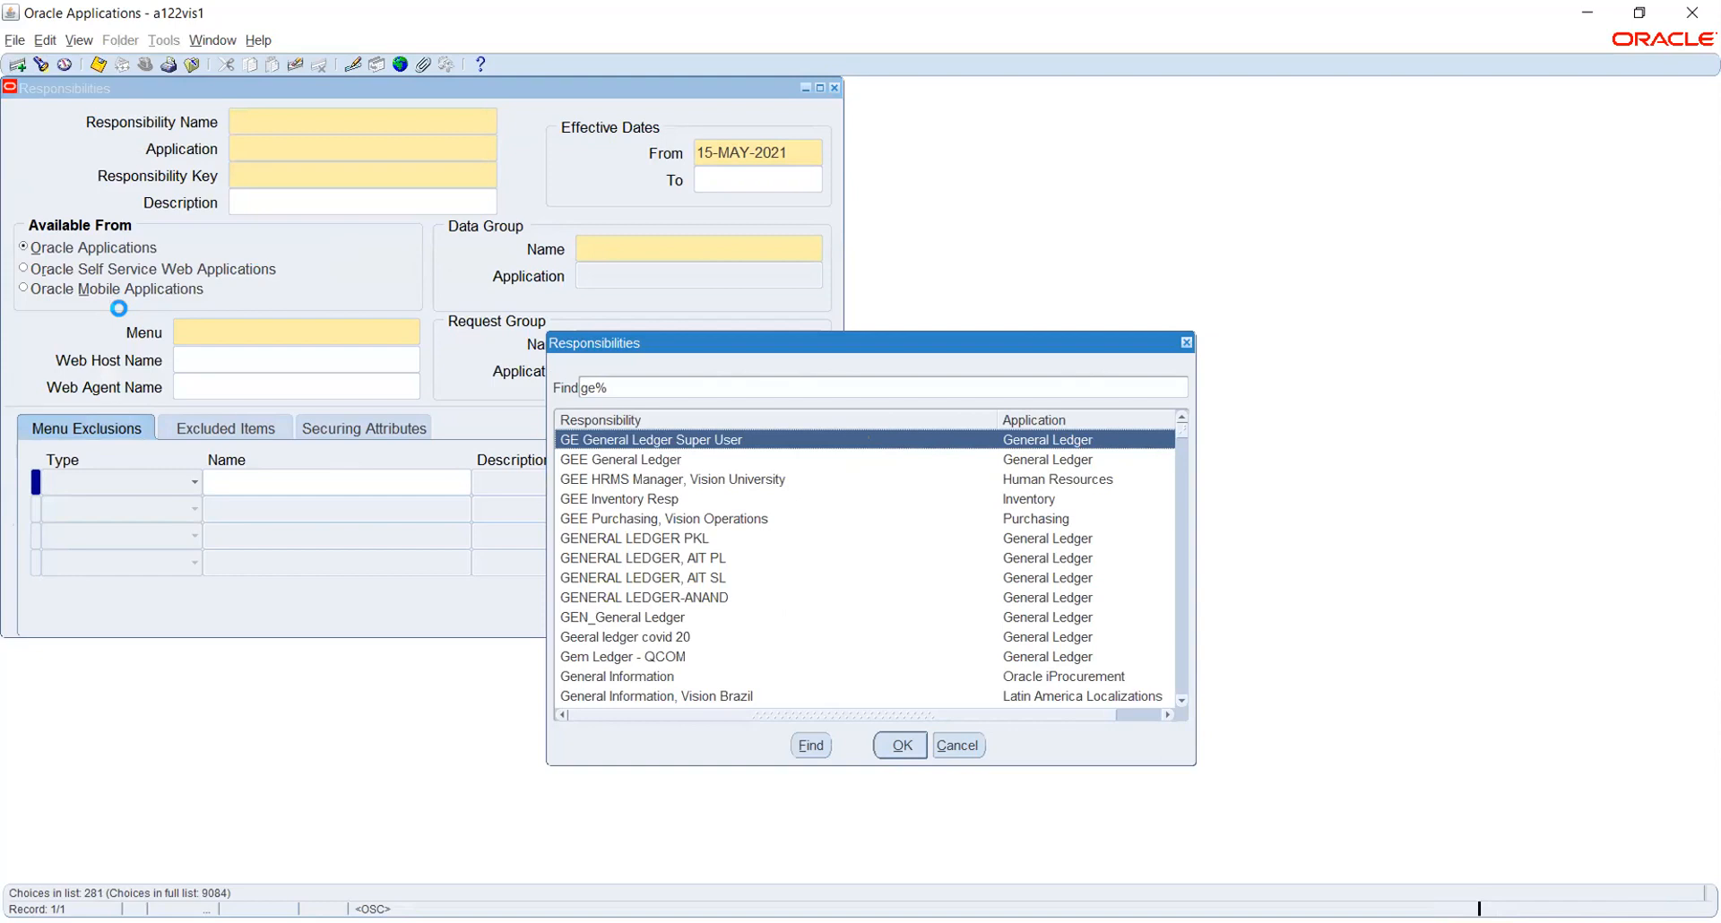
text(n)
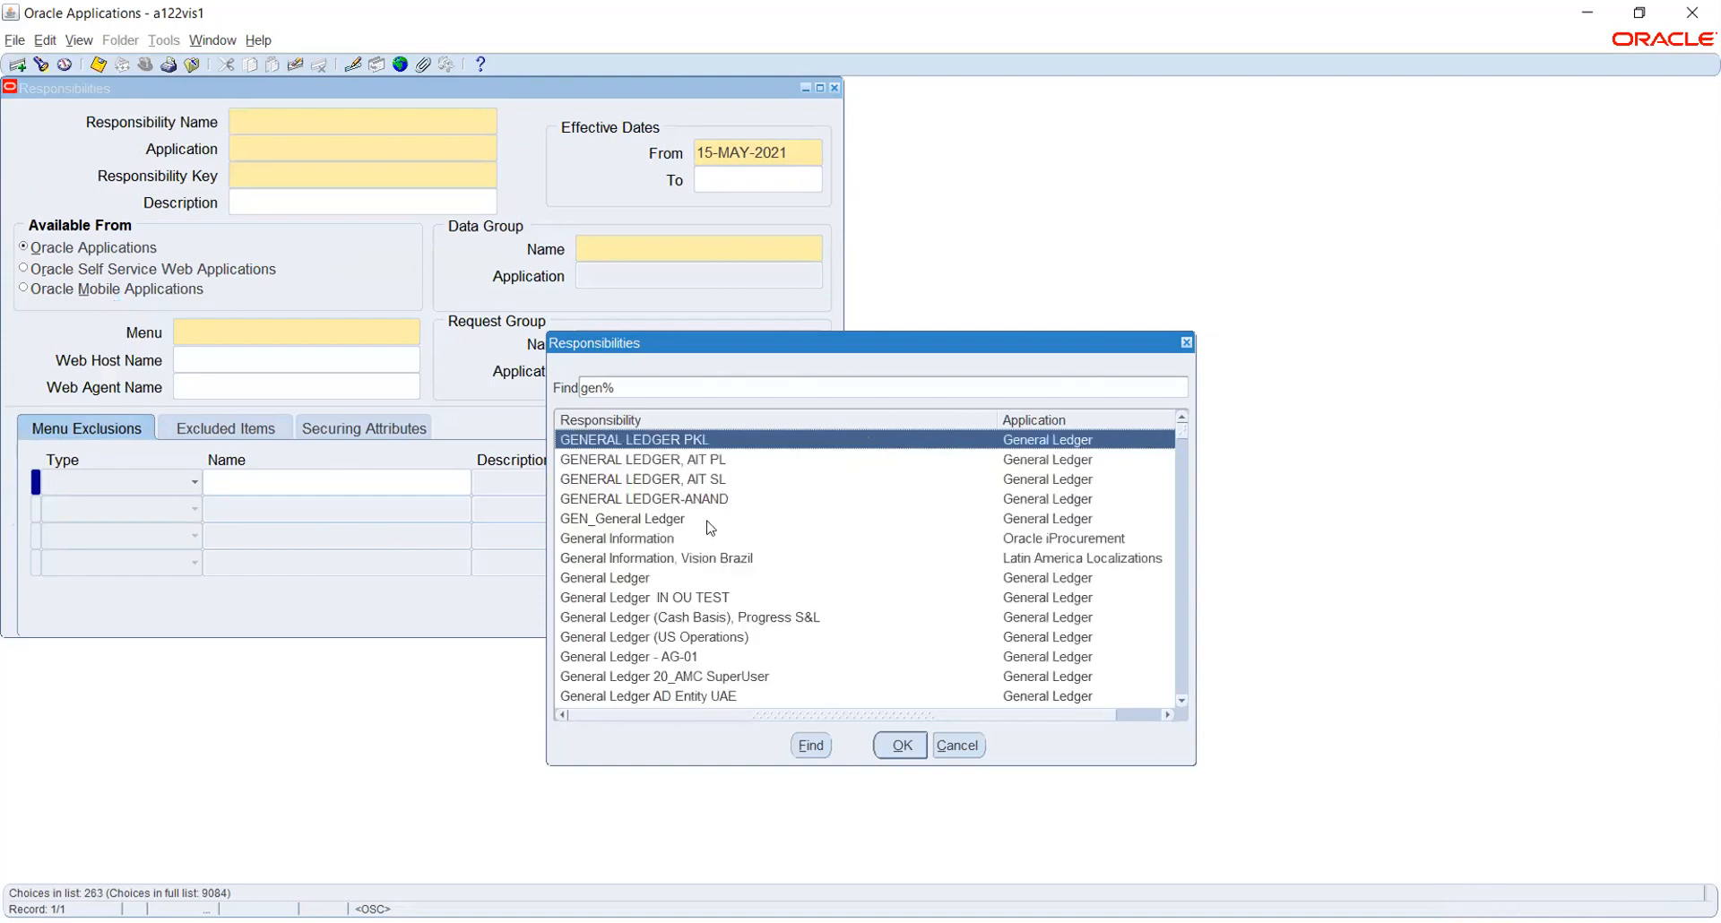
scroll(679, 581, down, 4)
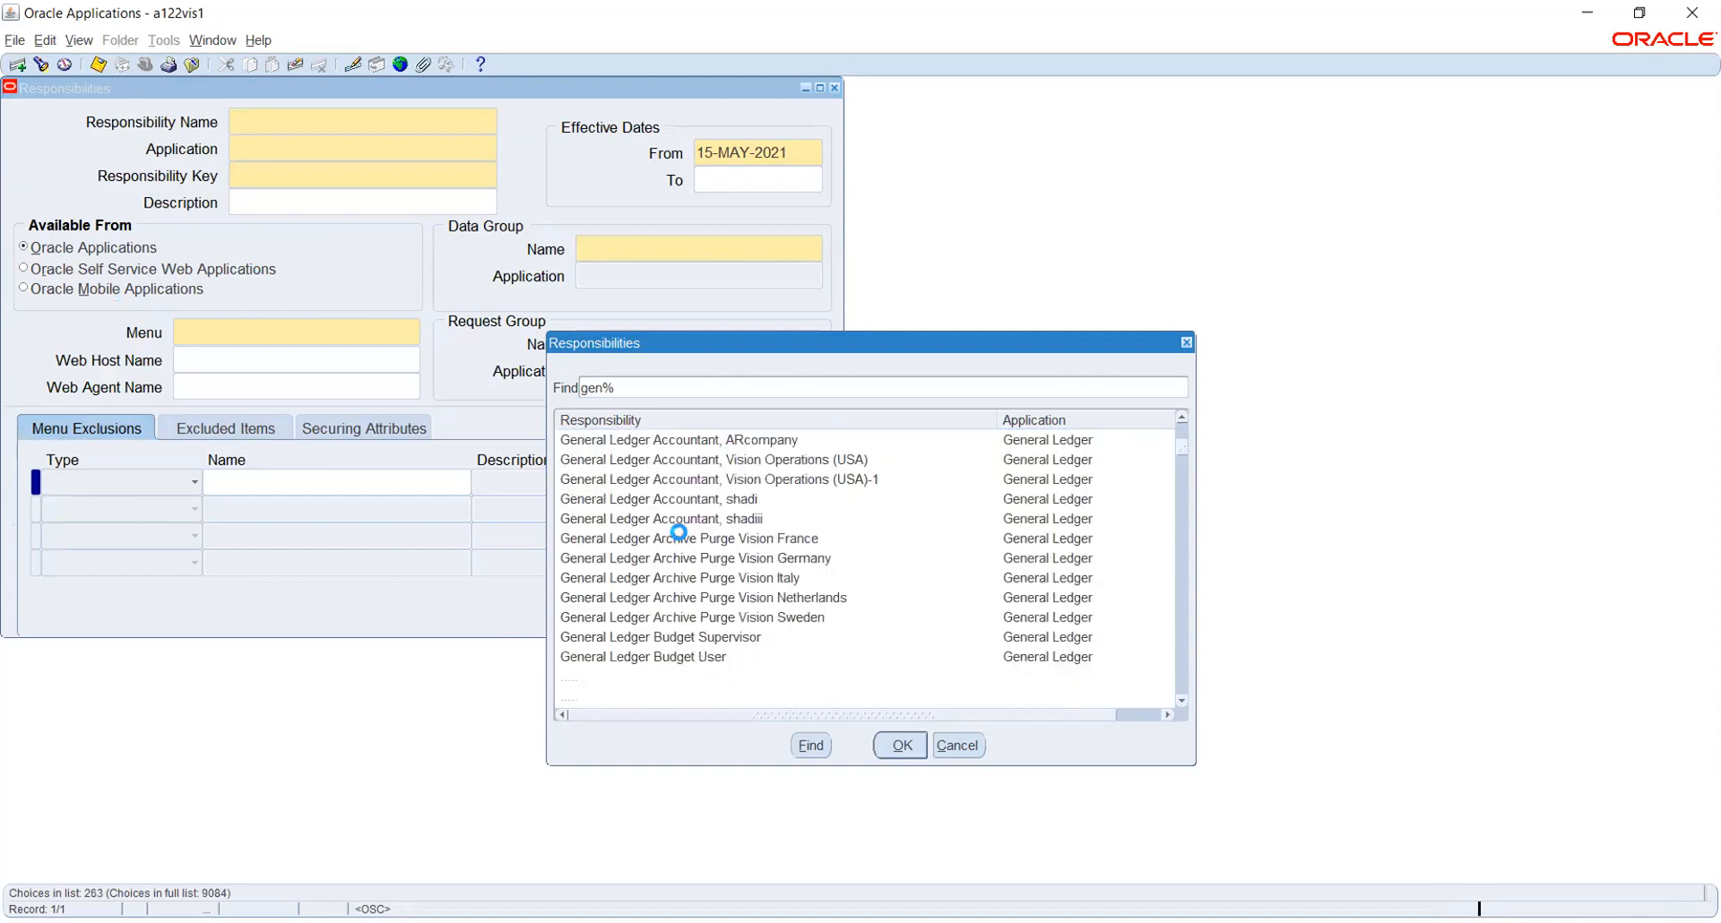
scroll(684, 547, down, 5)
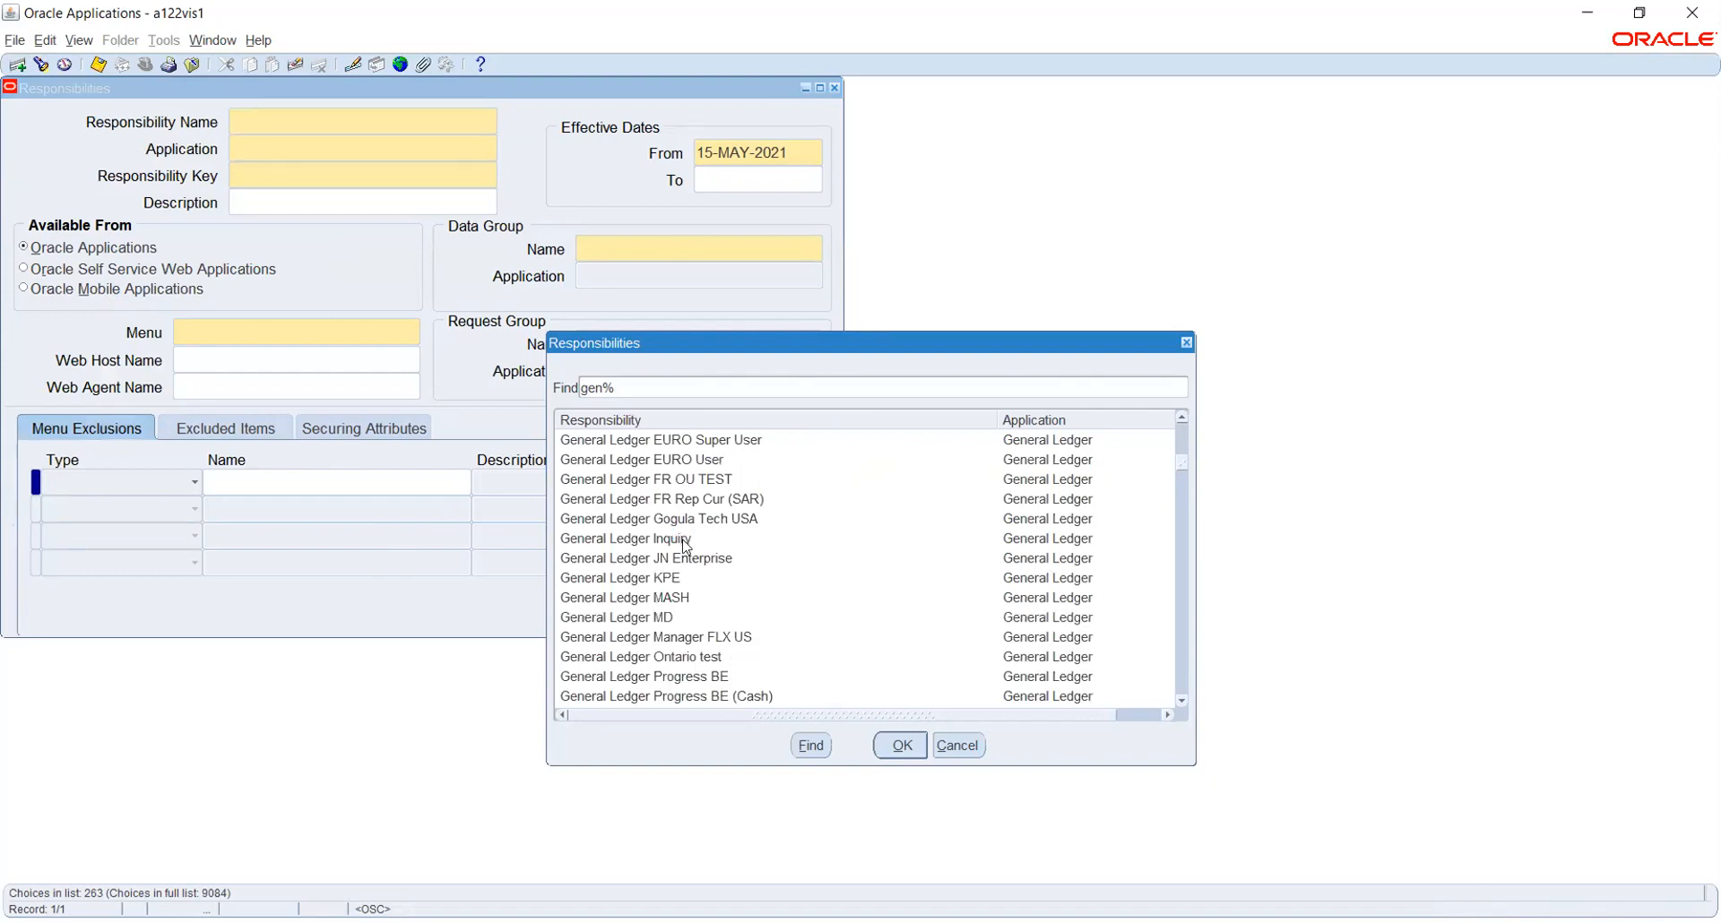
click(675, 541)
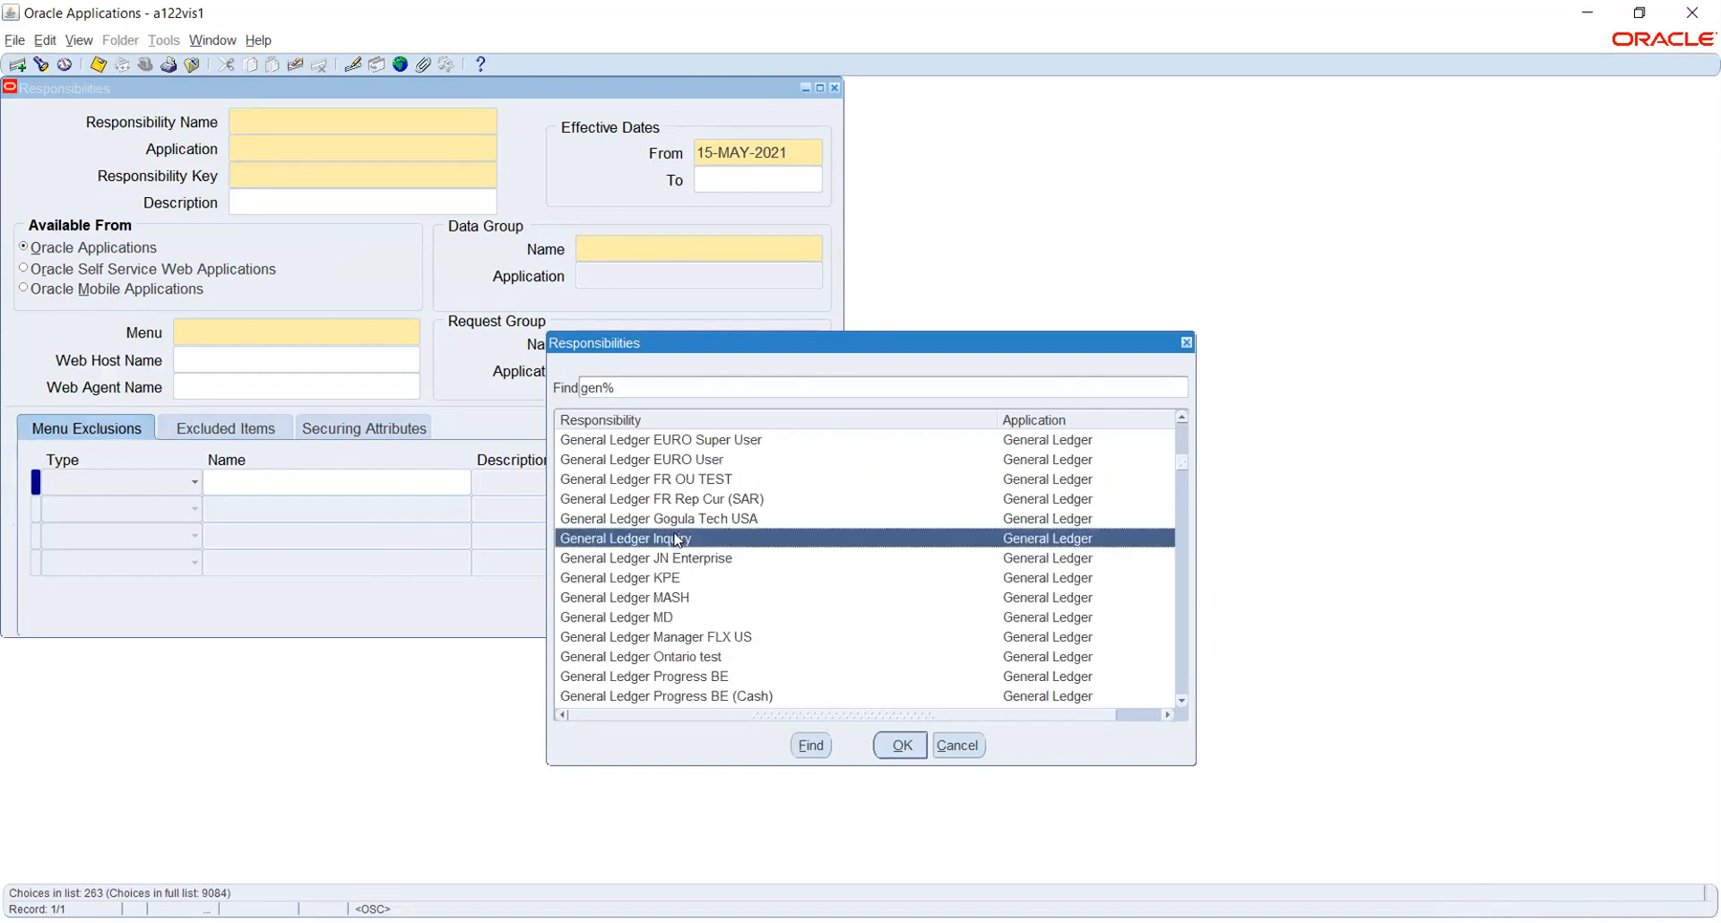
click(903, 746)
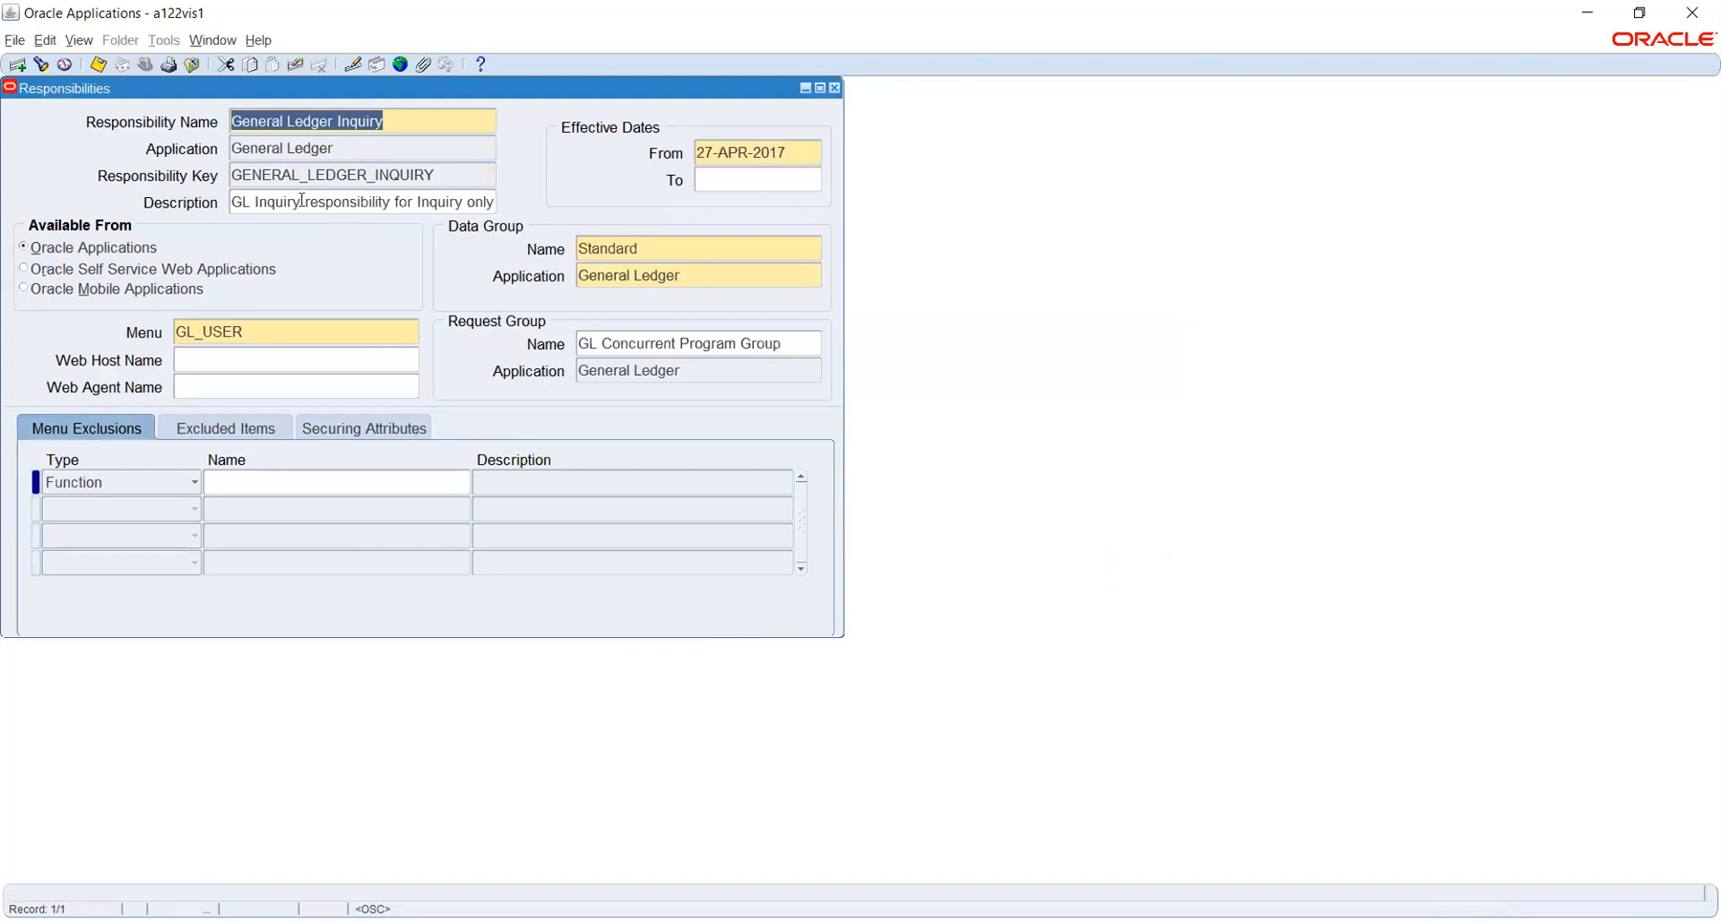
click(341, 150)
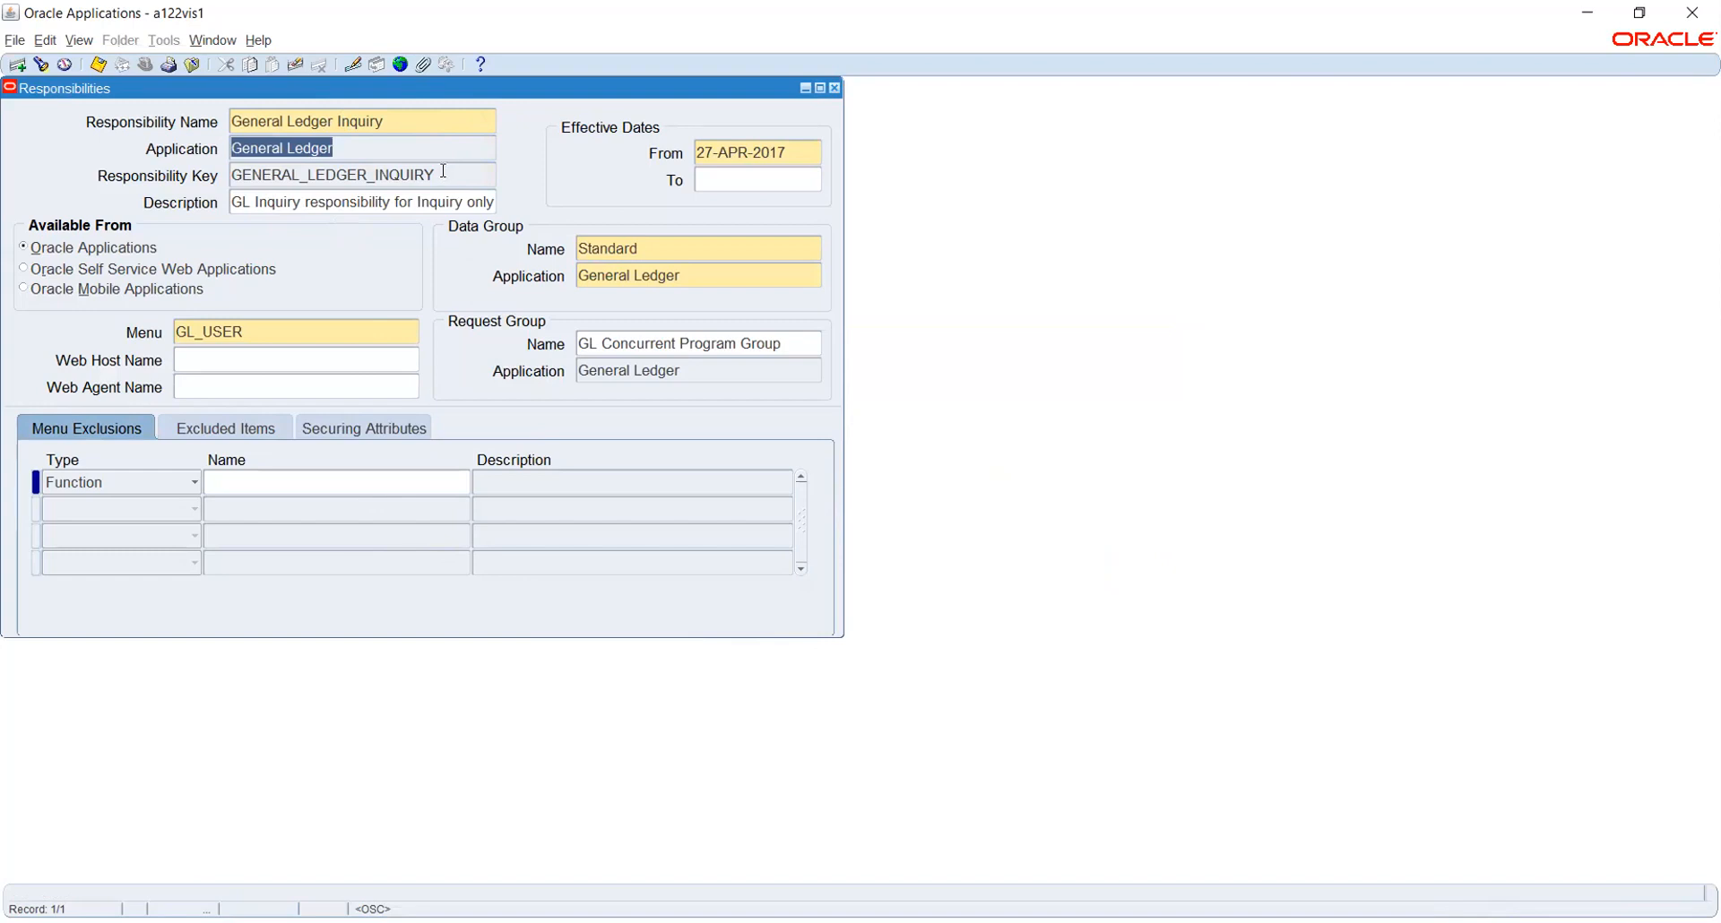
click(802, 150)
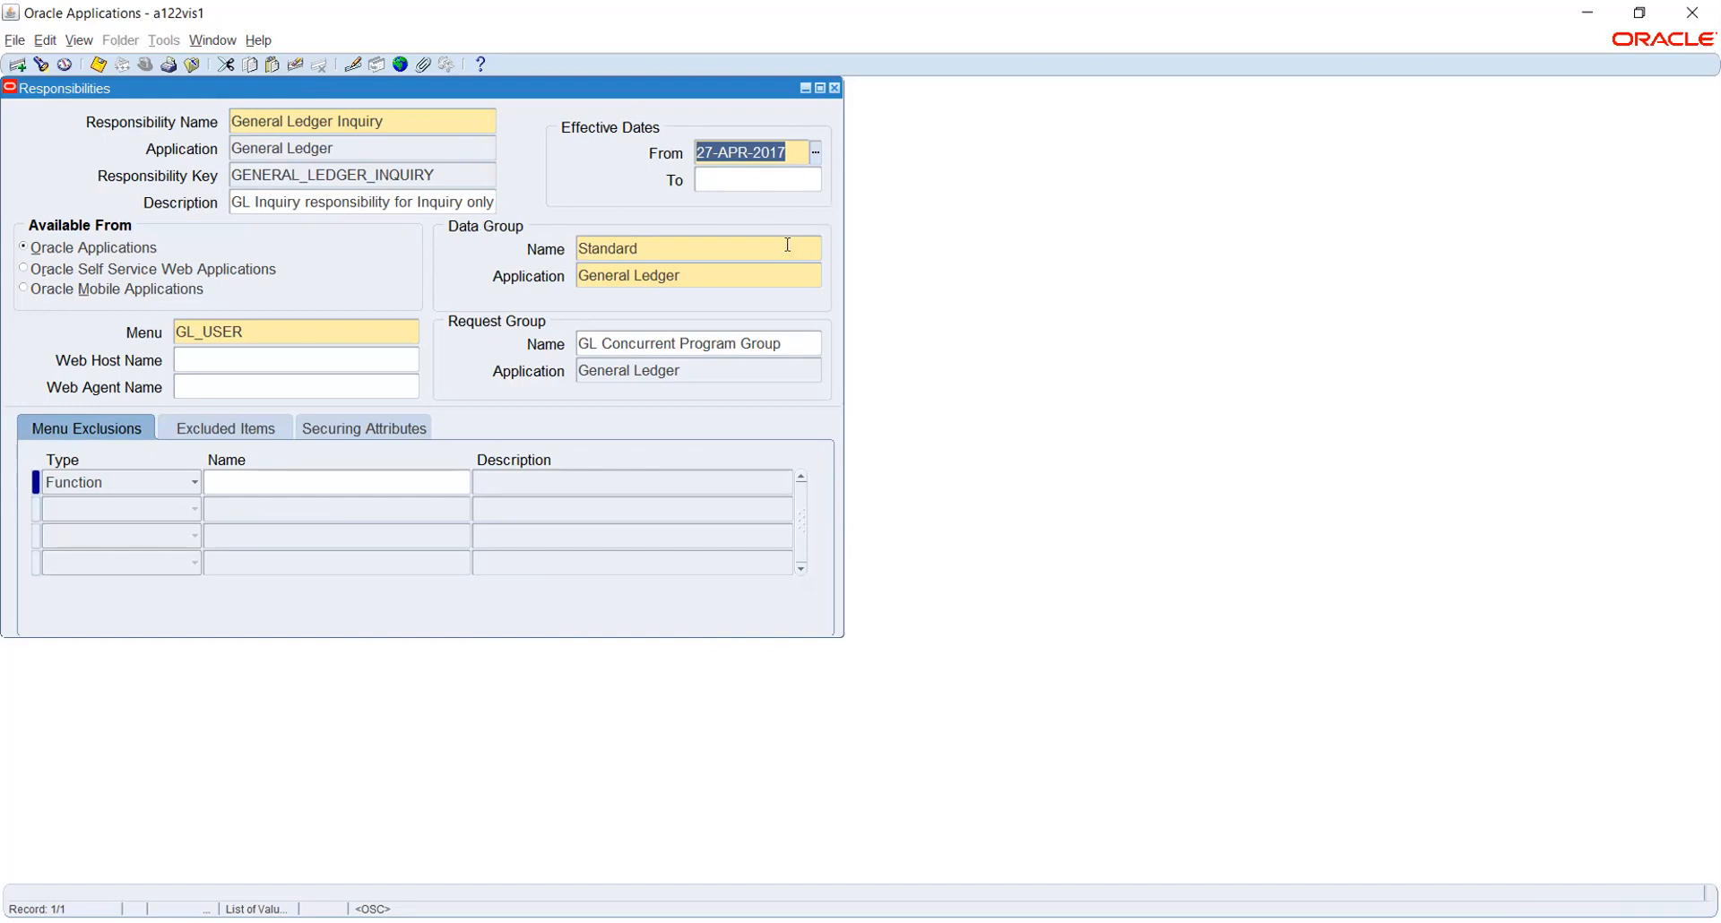
click(751, 251)
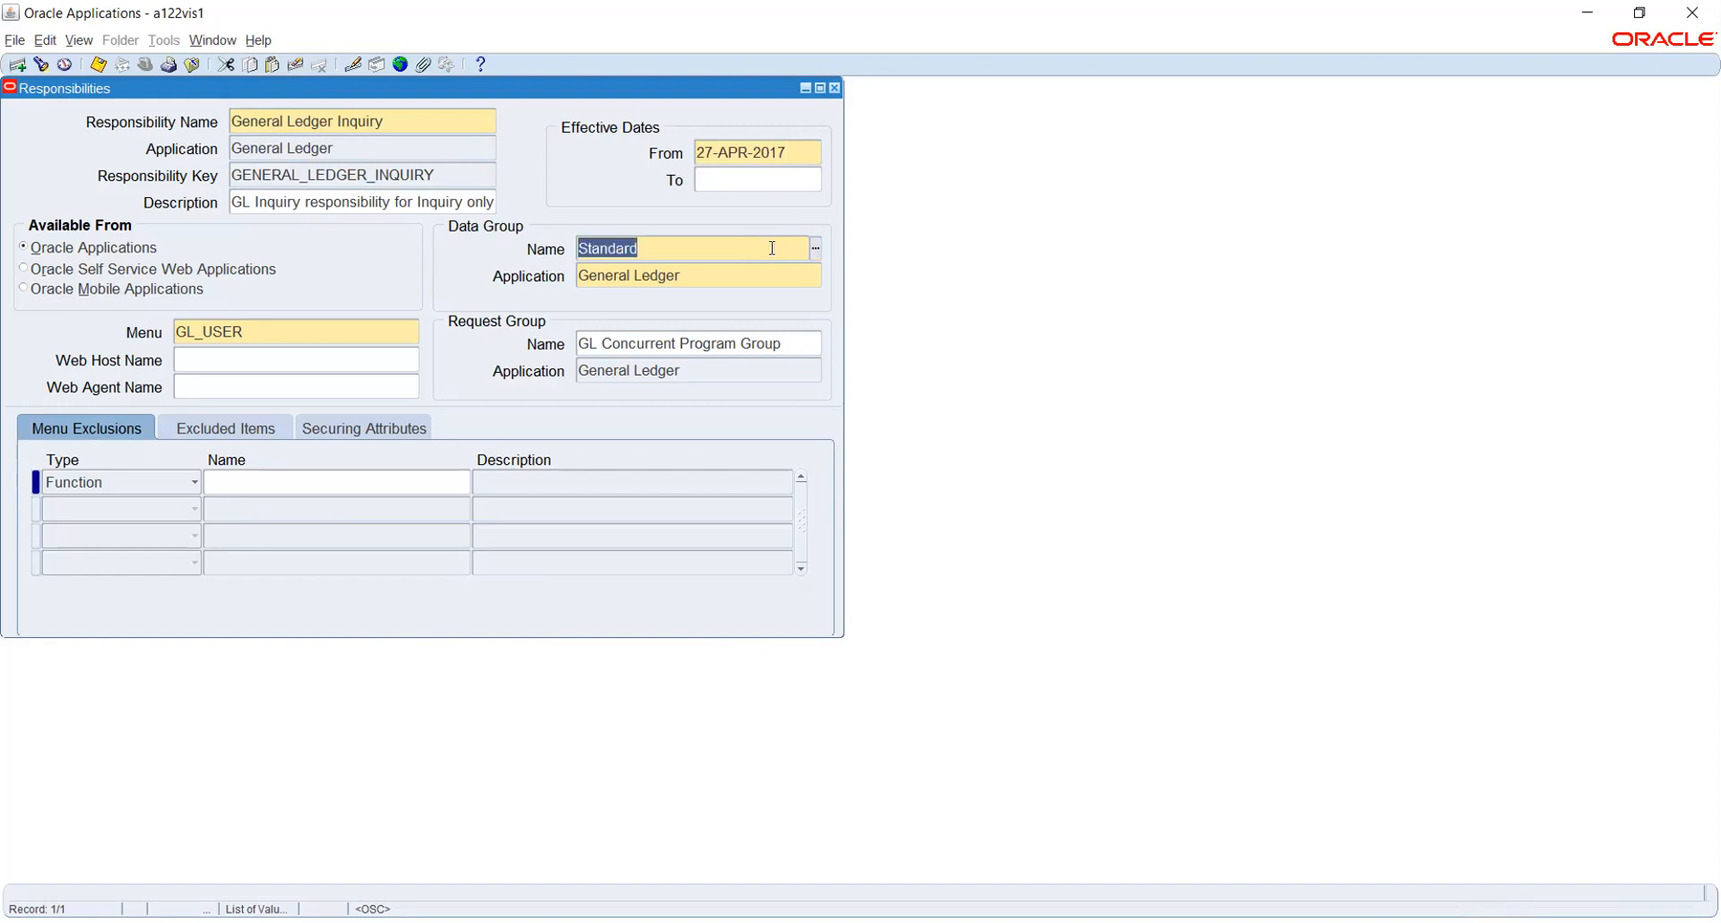
click(813, 249)
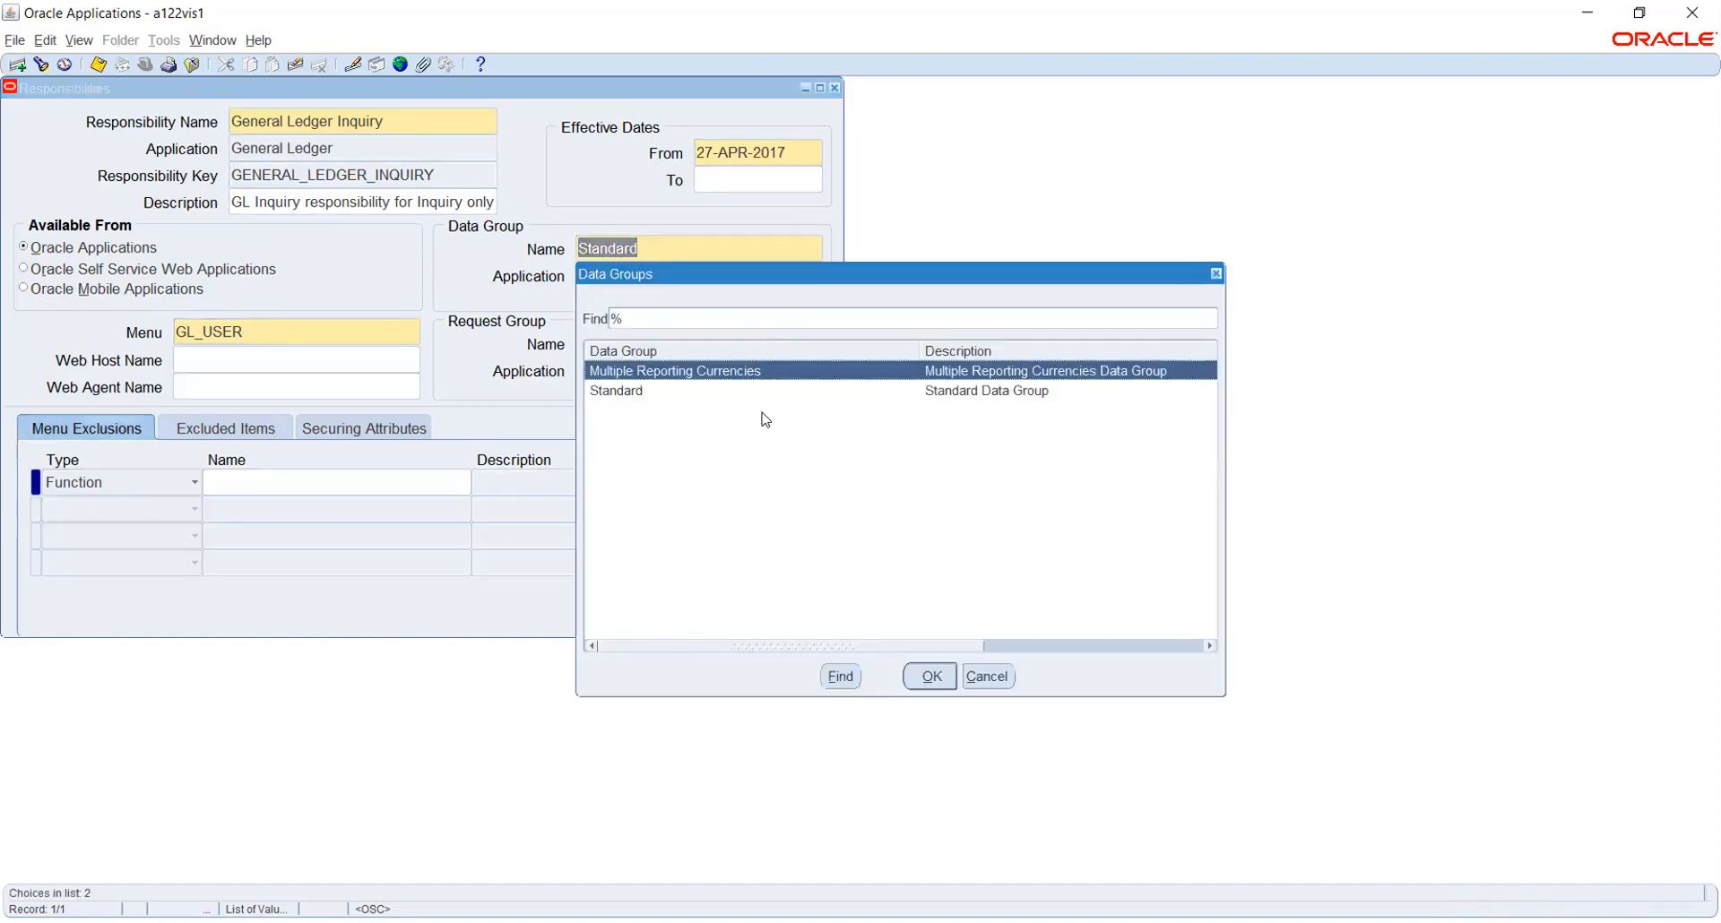
click(658, 394)
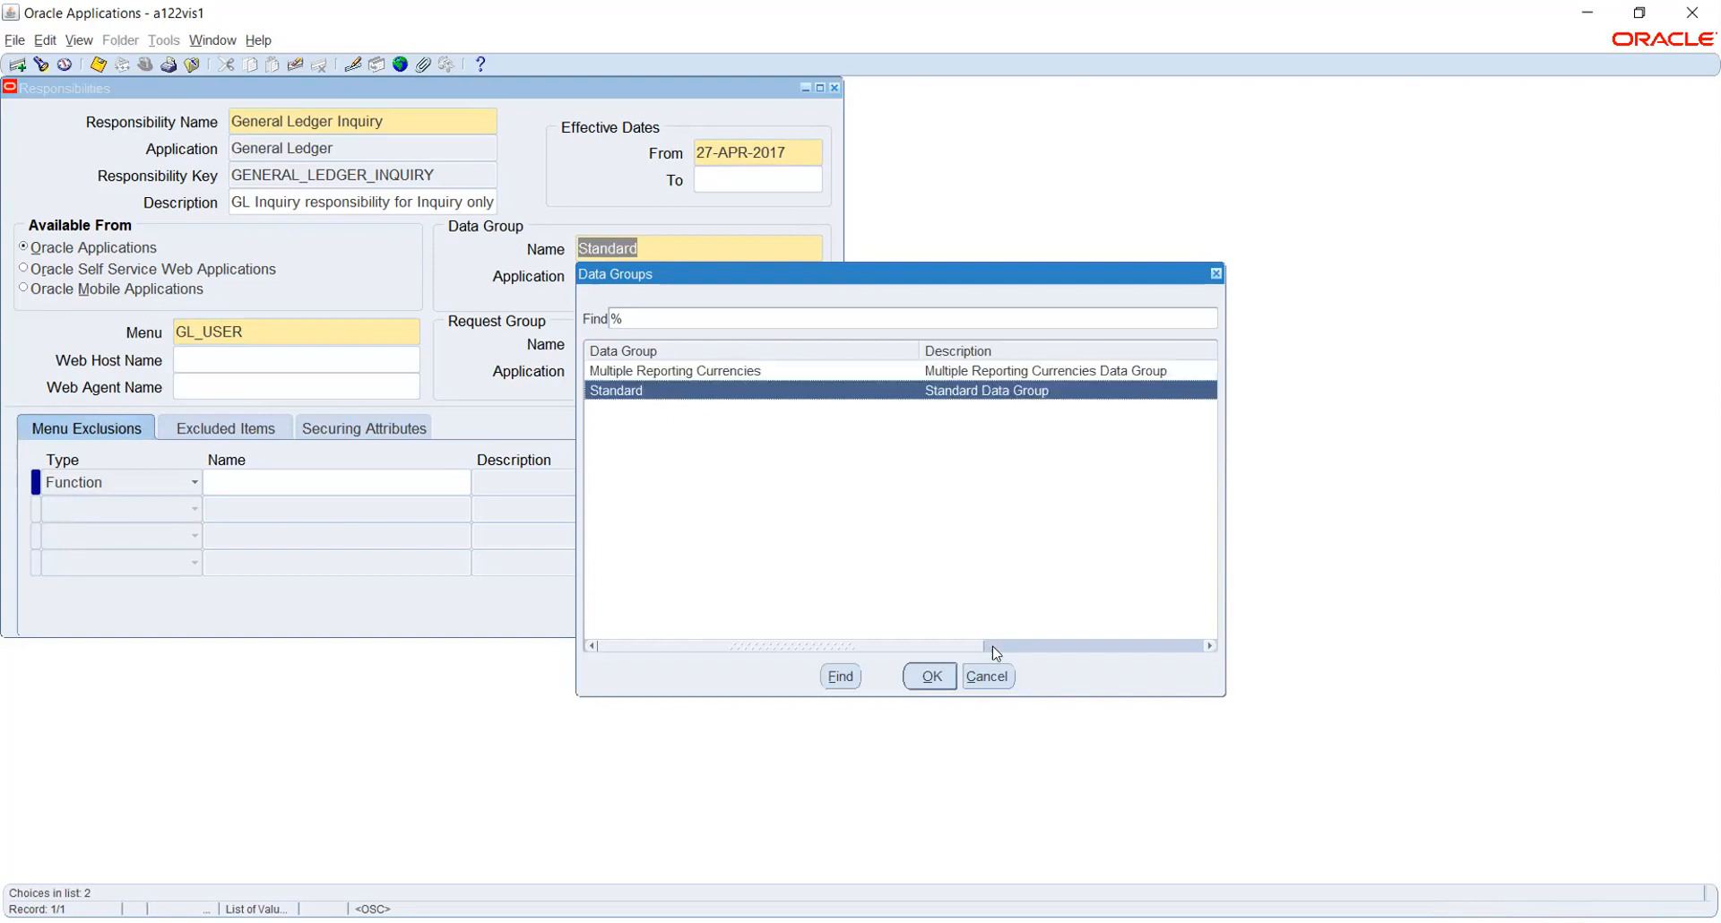
click(986, 685)
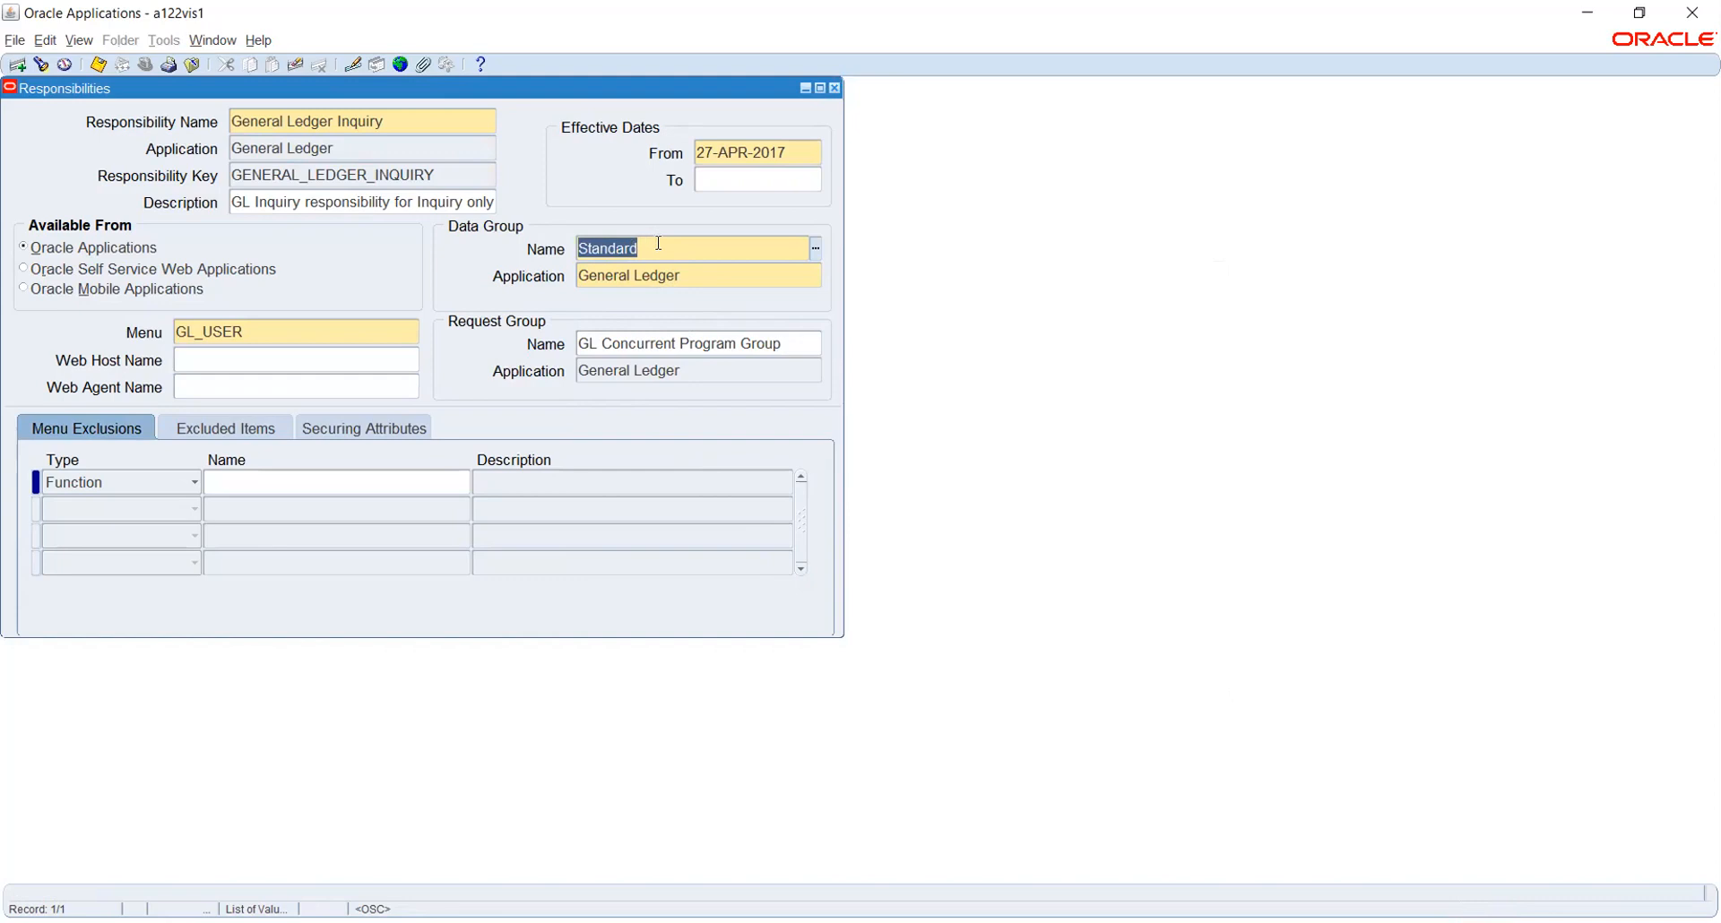
click(695, 275)
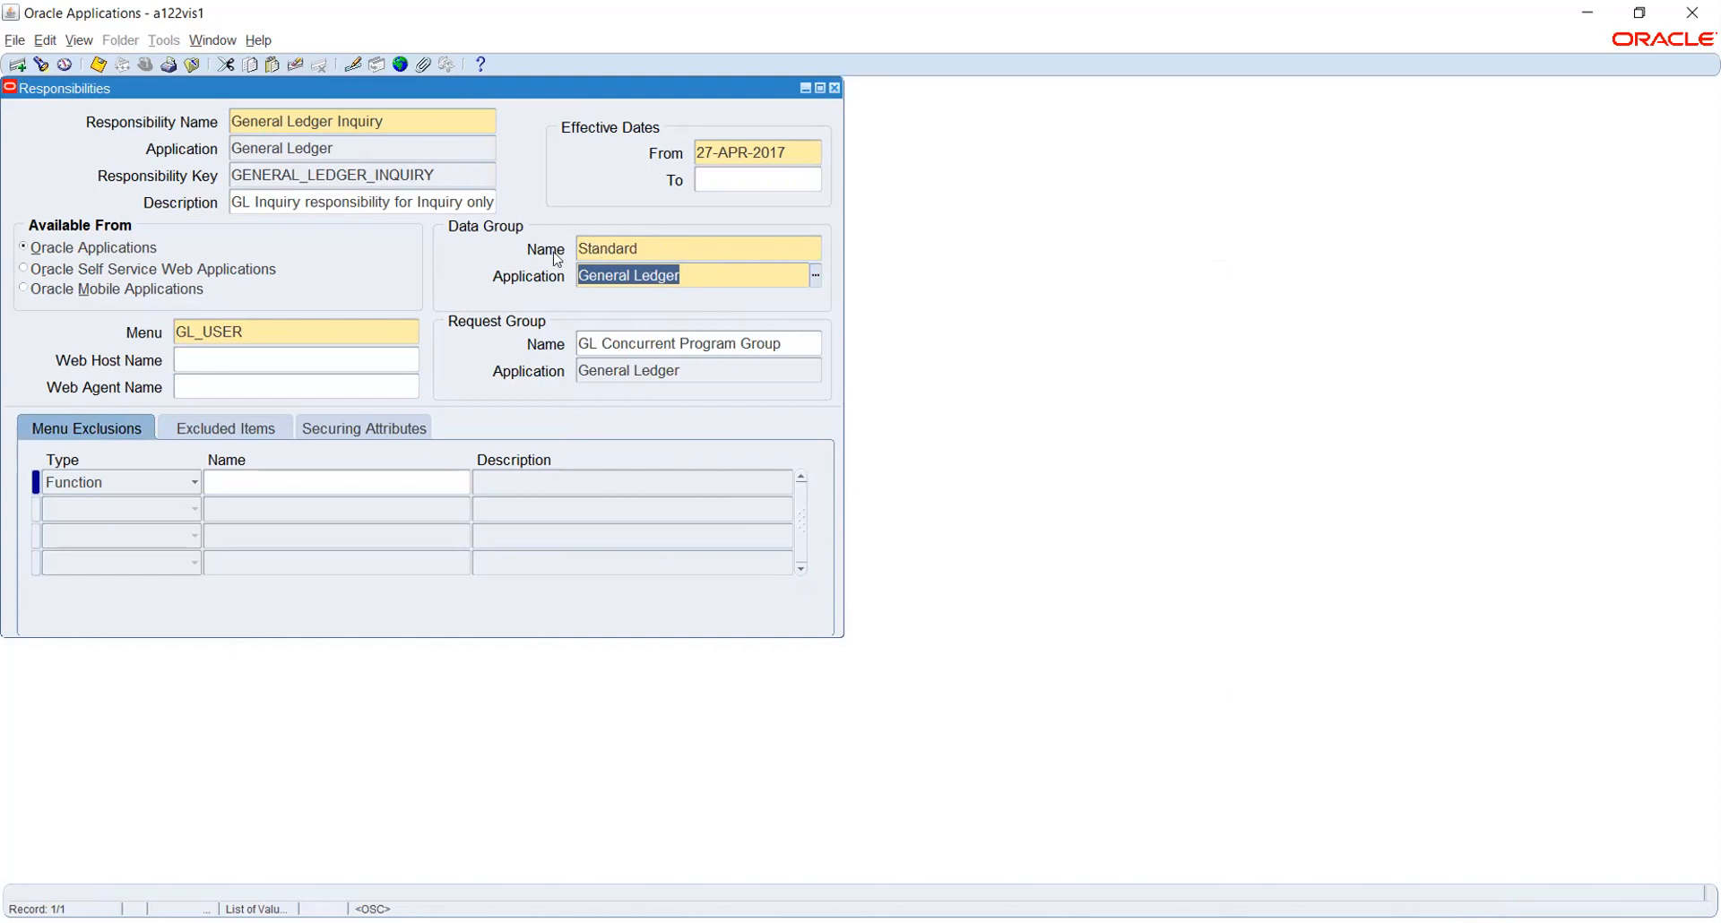
click(272, 331)
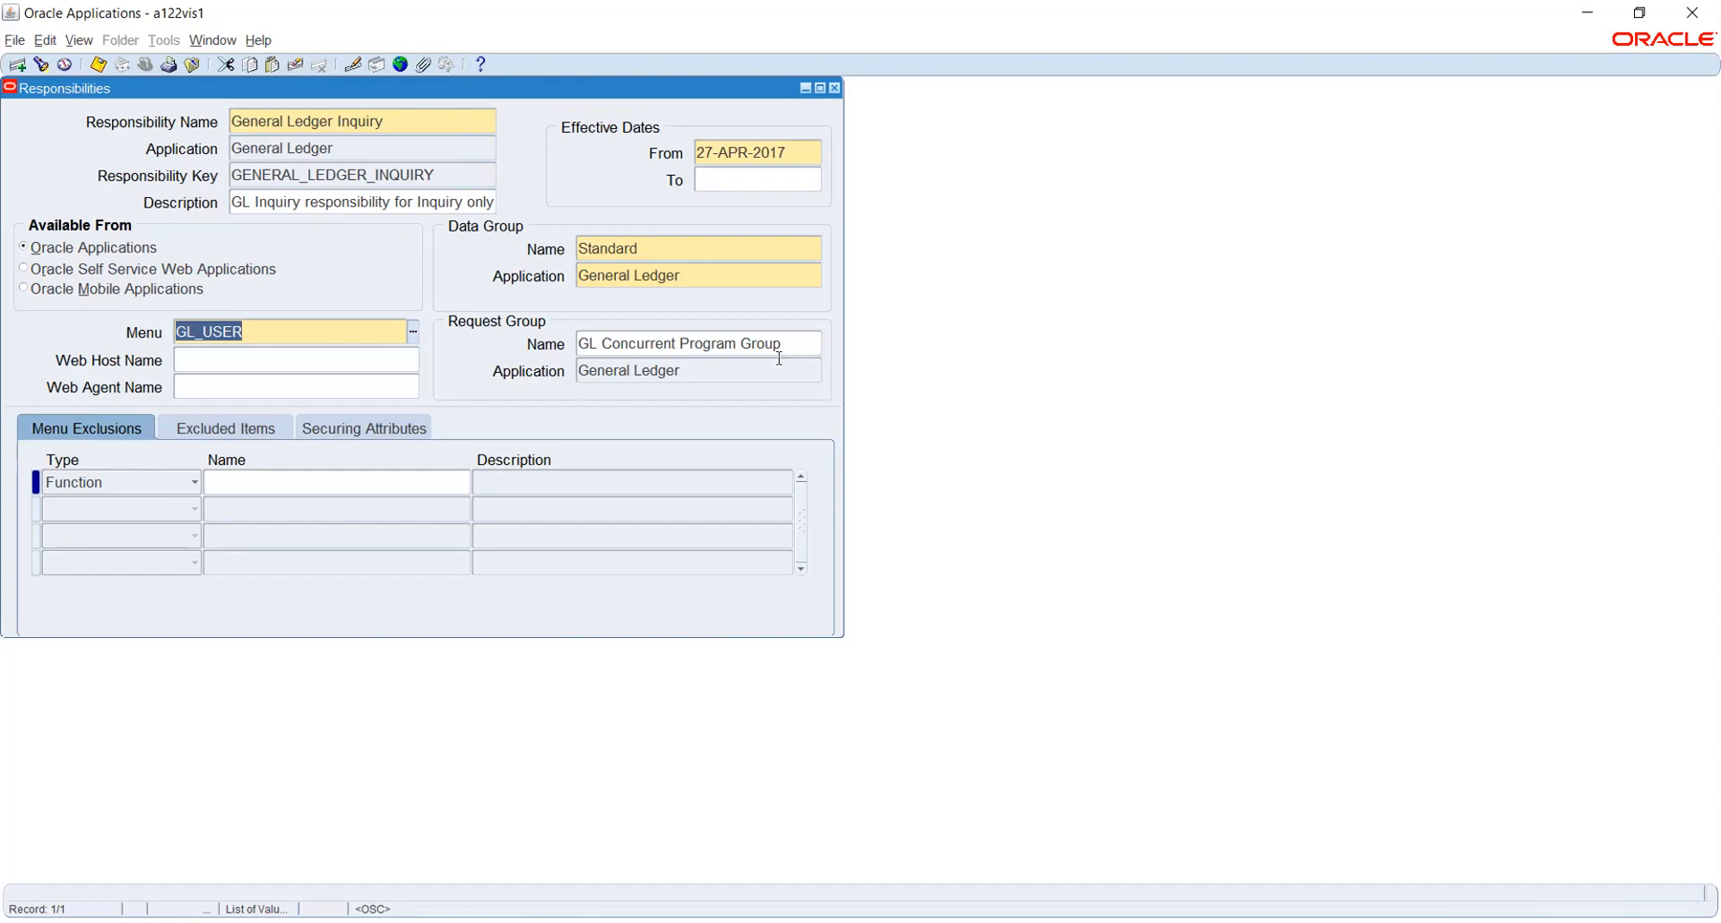
click(722, 371)
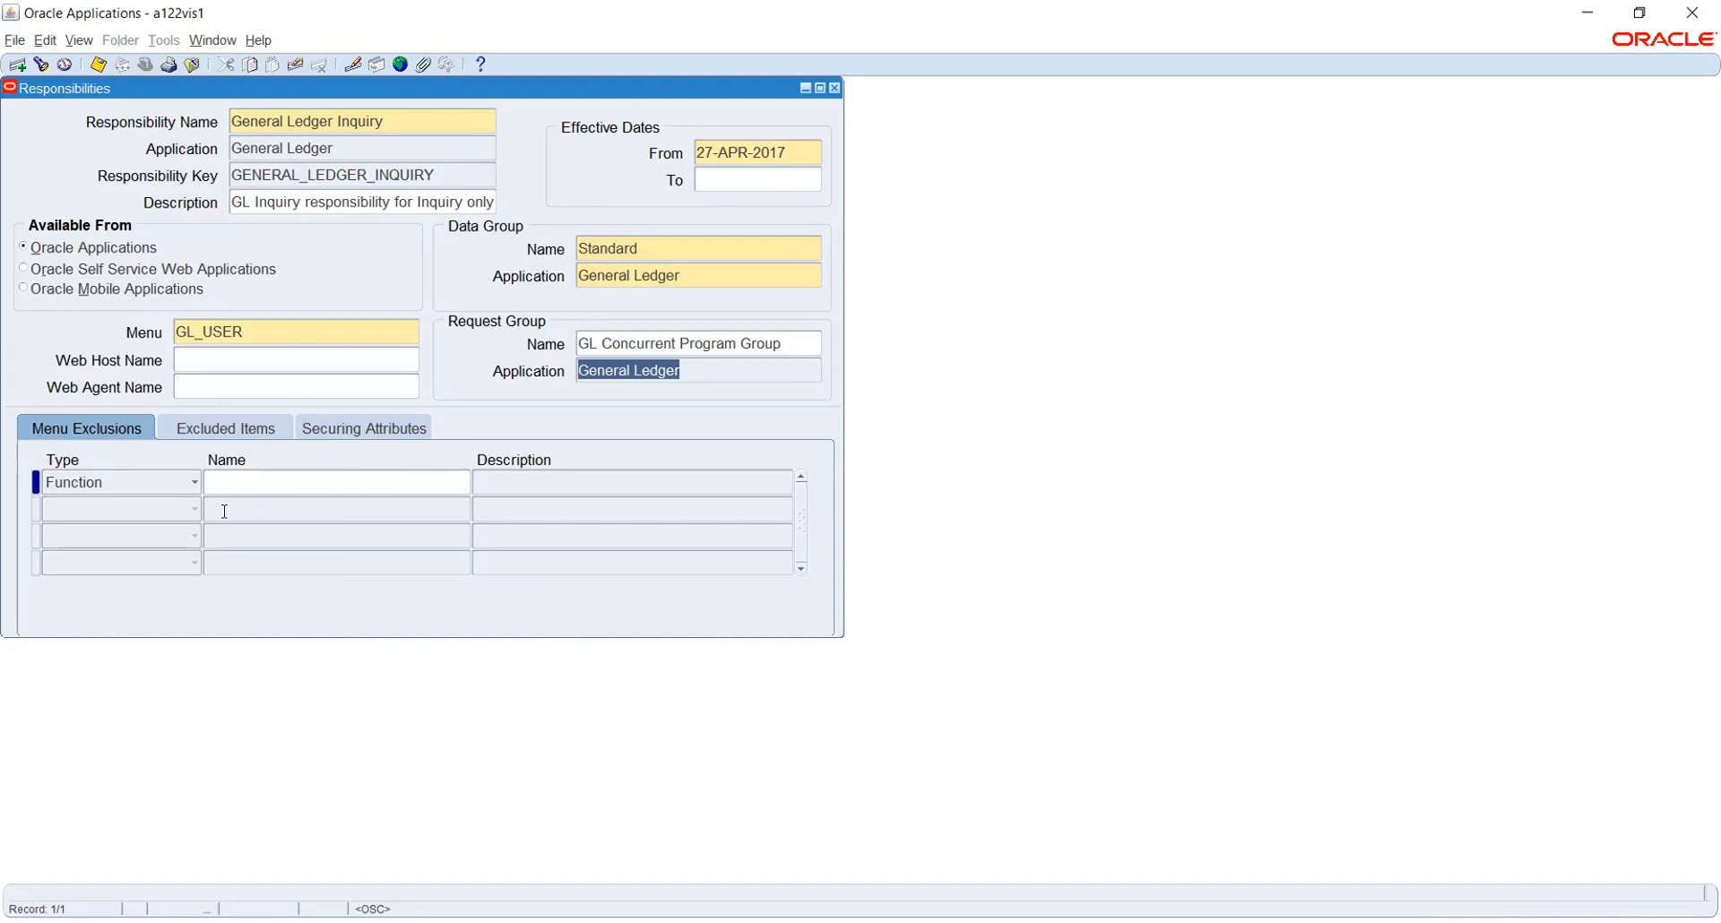
Start a Function-type menu exclusion in the first row, selecting Budget Inquiry from the list
click(230, 483)
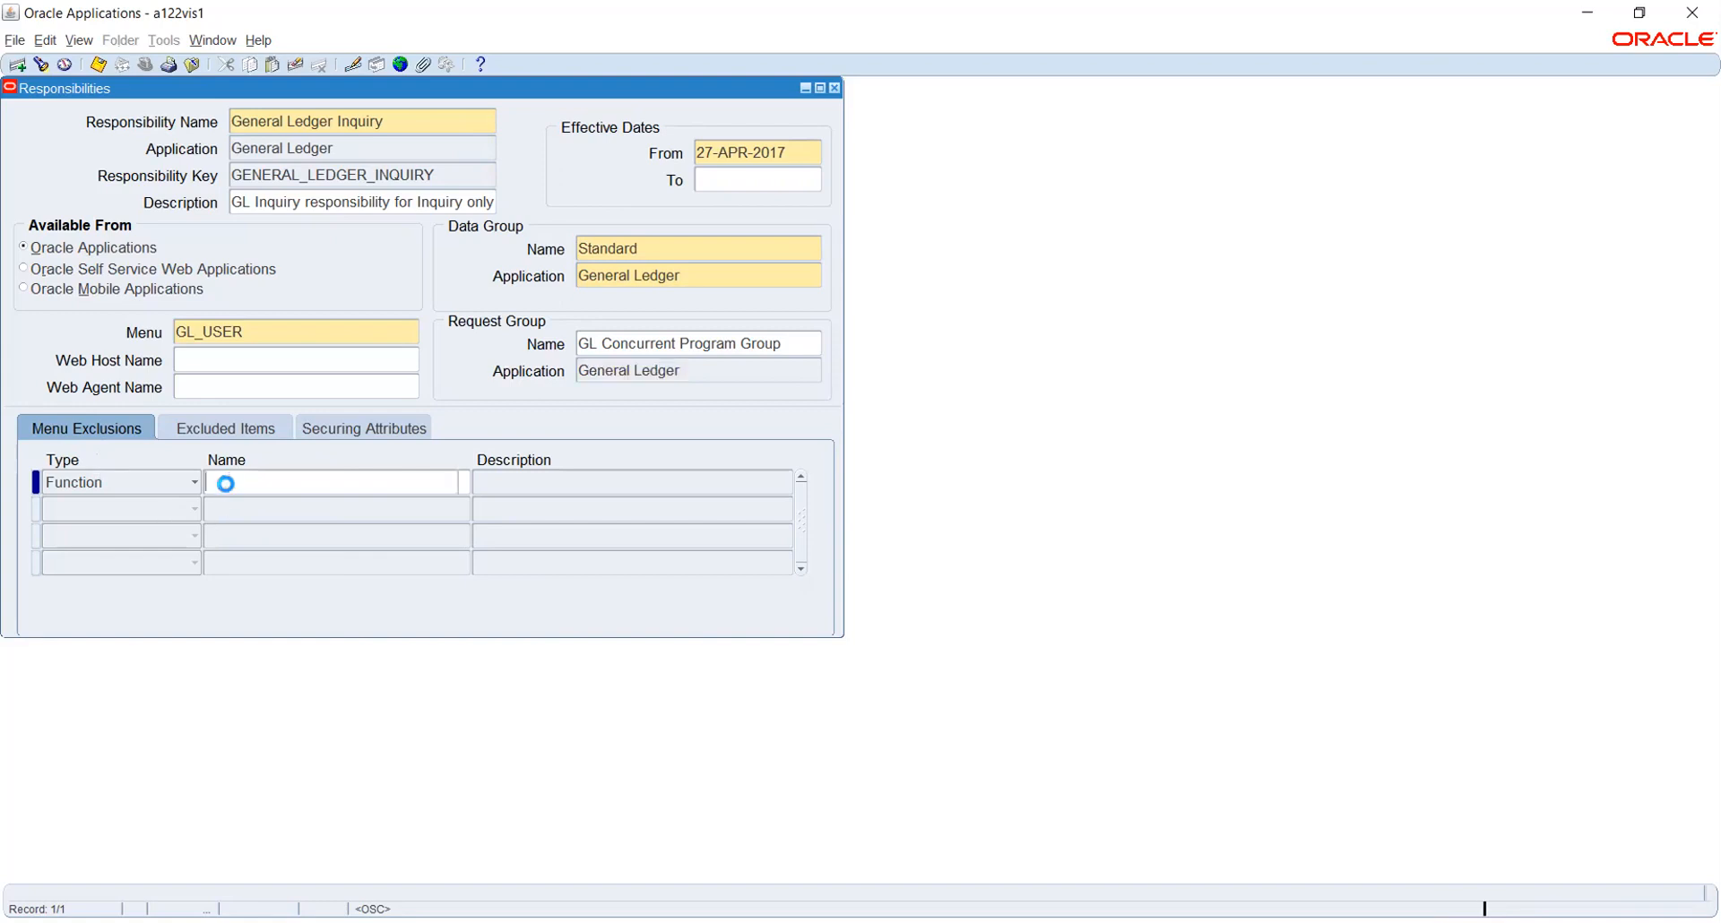
click(167, 485)
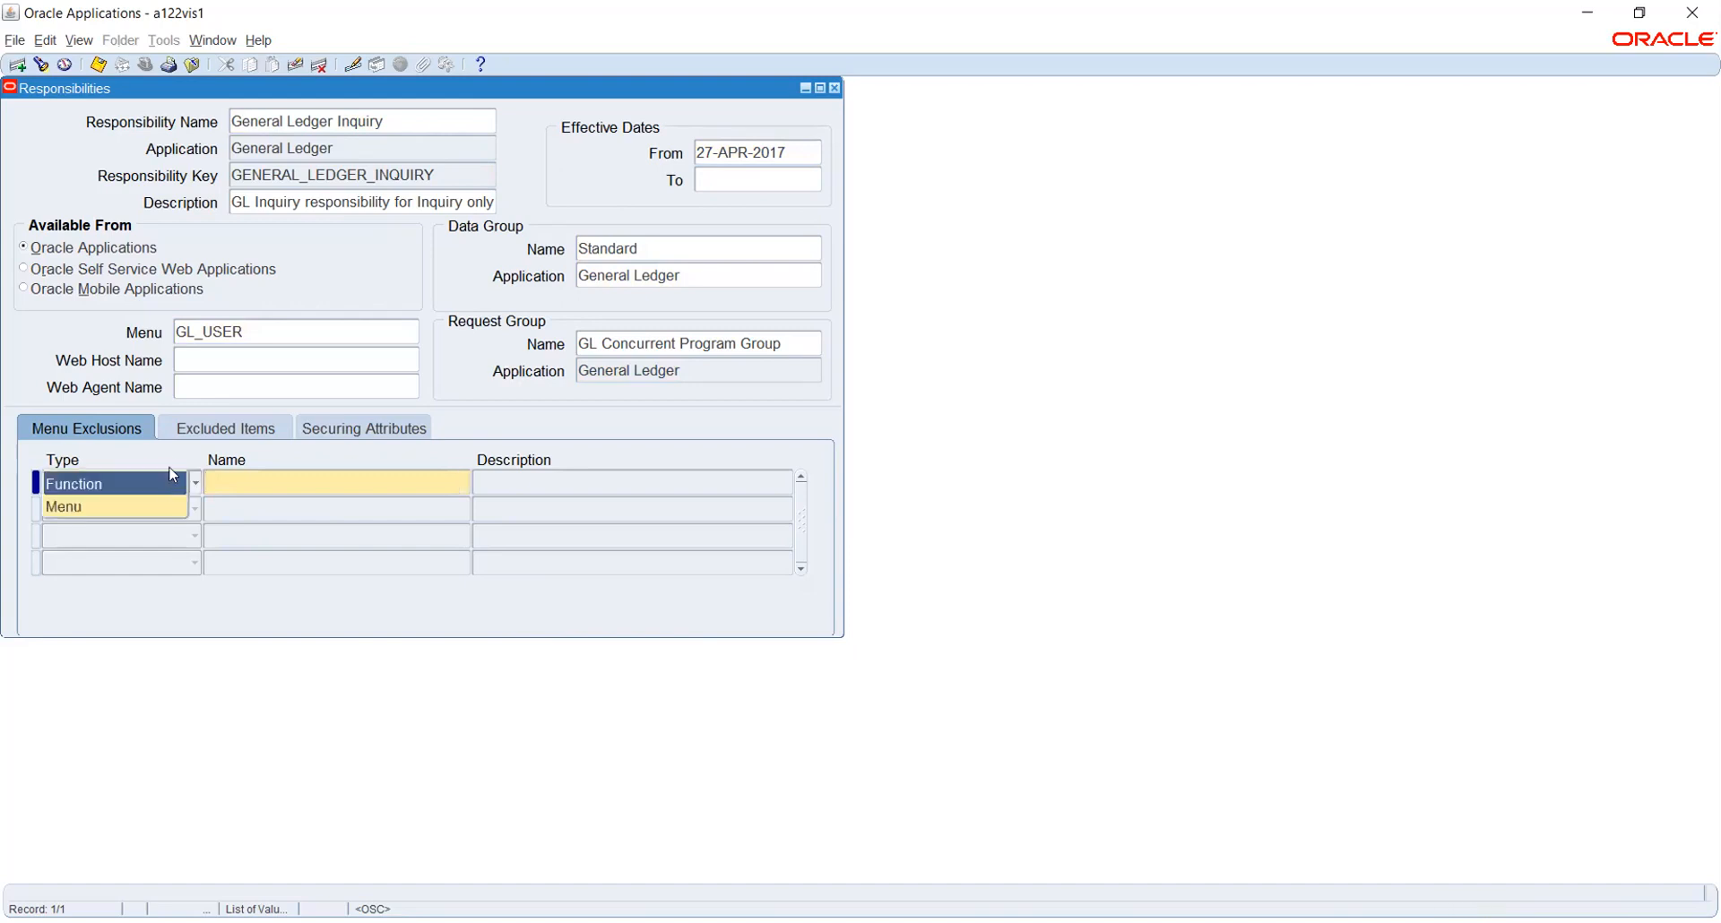
click(167, 451)
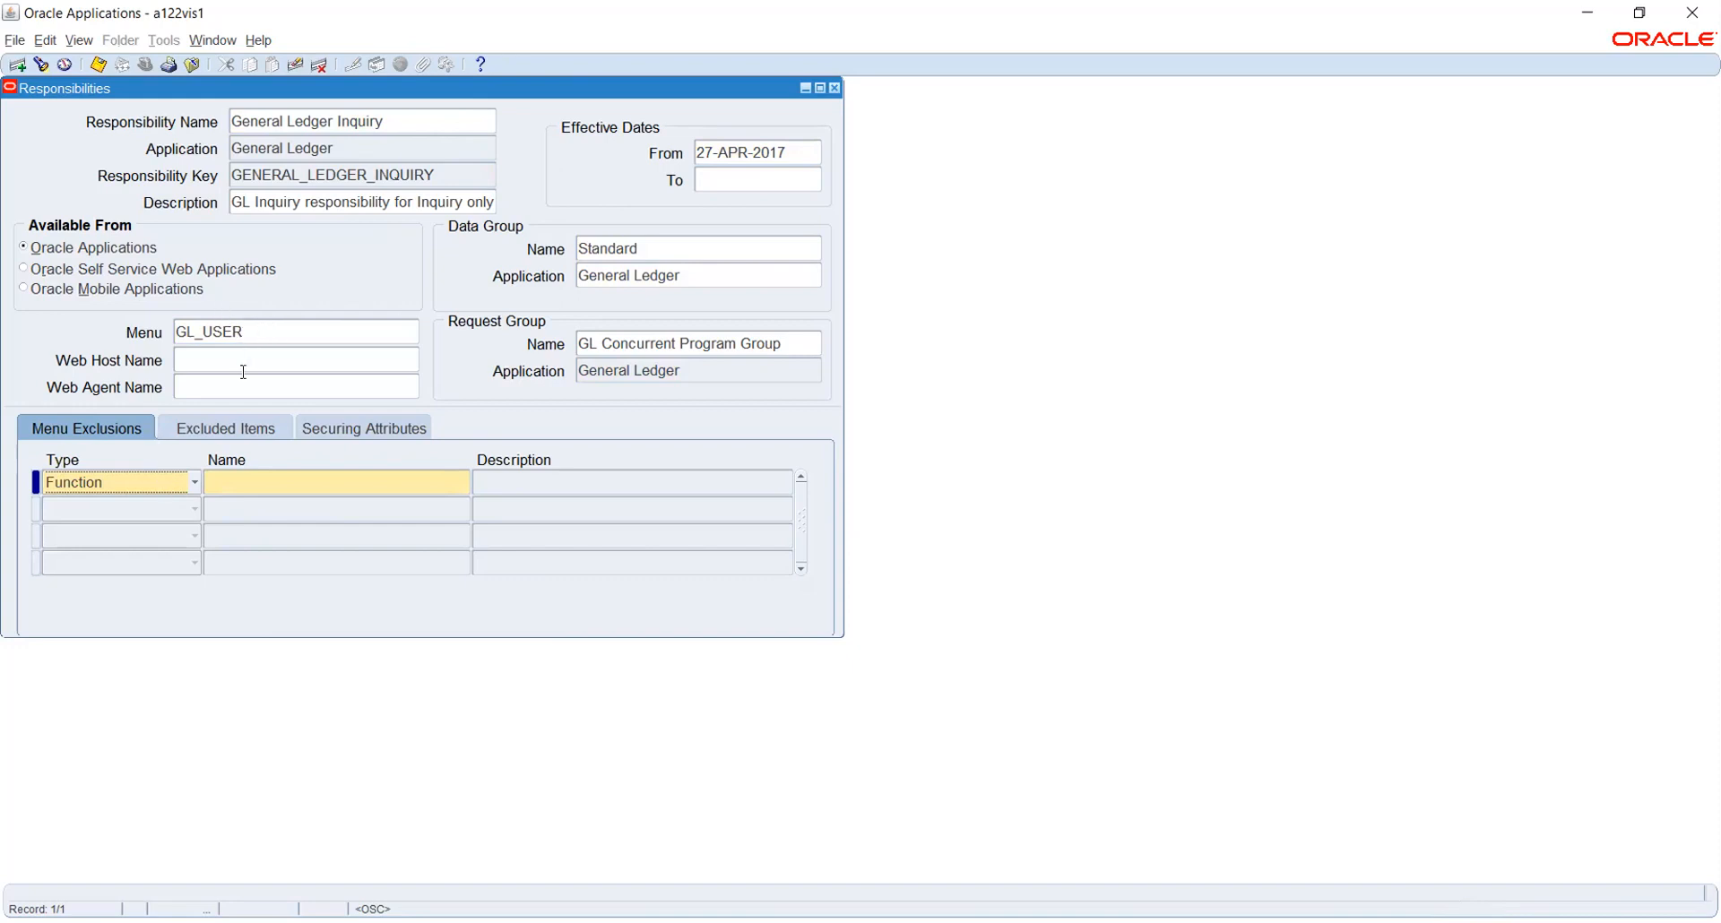
click(297, 481)
click(459, 483)
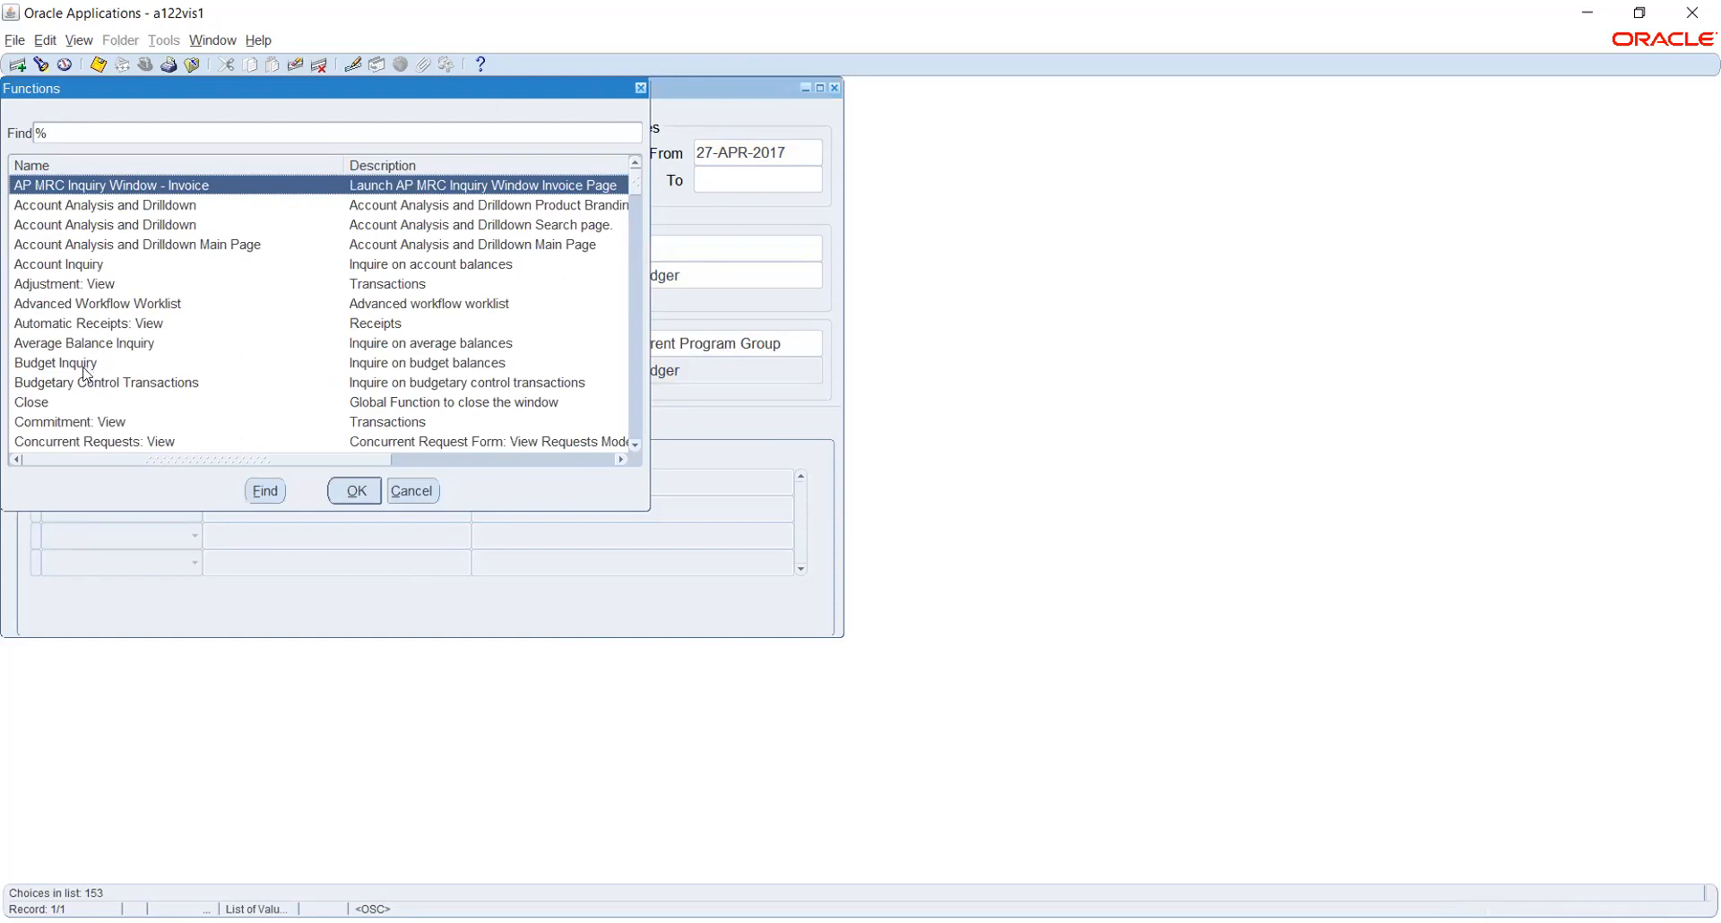
click(84, 367)
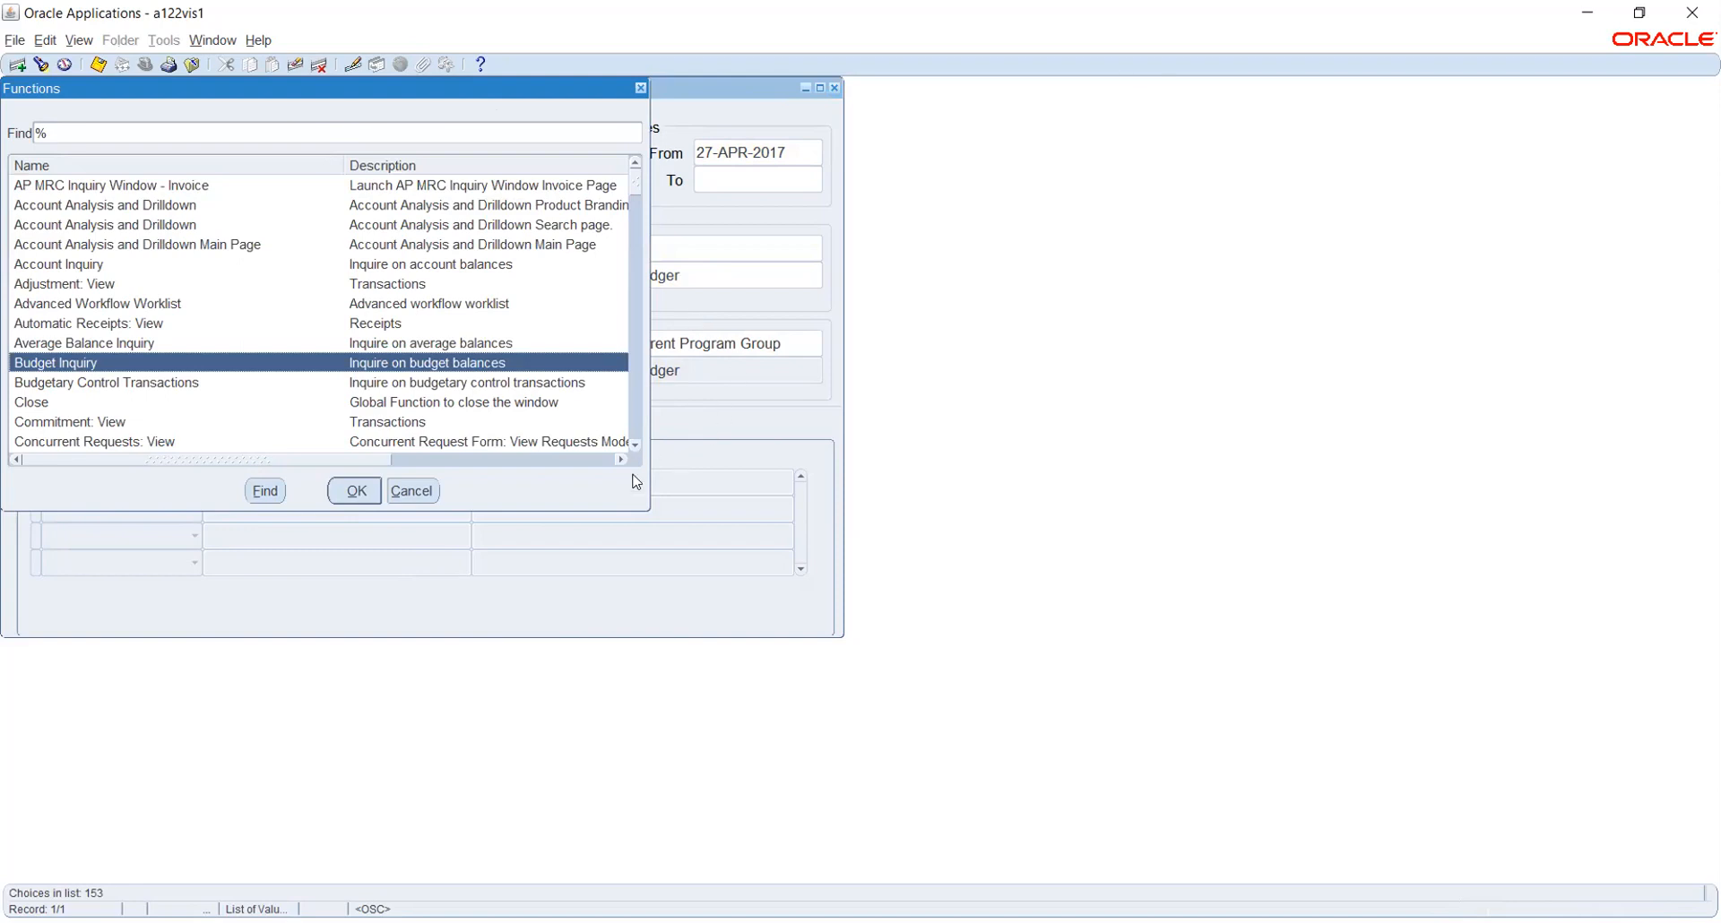
Cancel the function choice, clear the required-field error, and leave the exclusion name blank
click(401, 495)
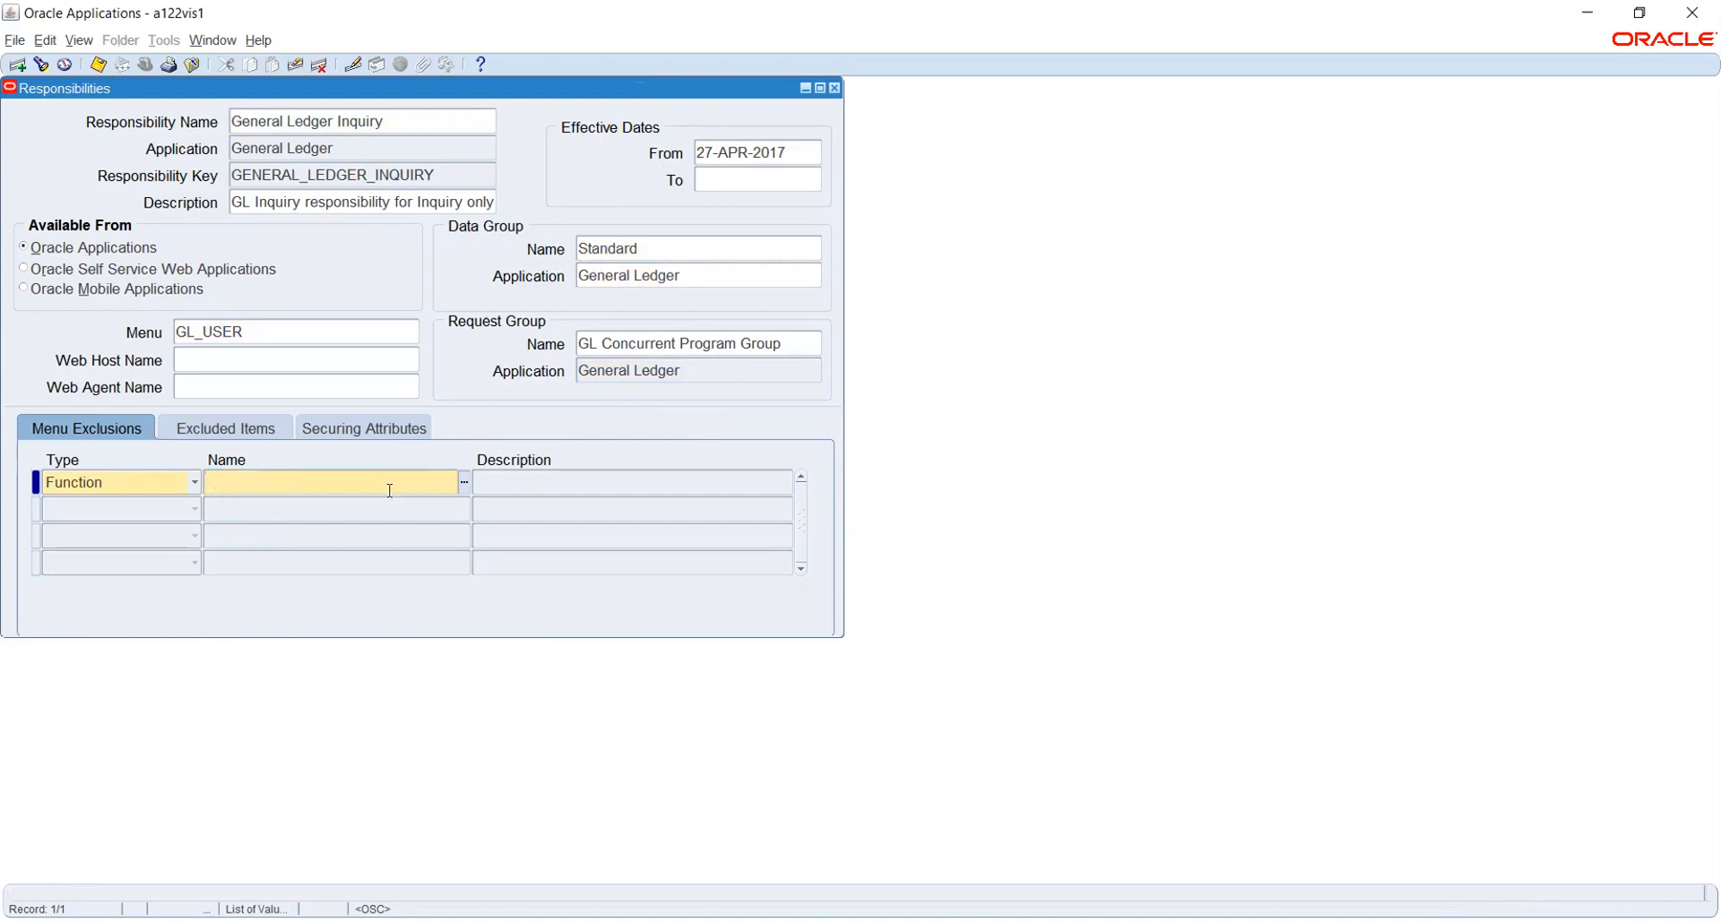
click(256, 361)
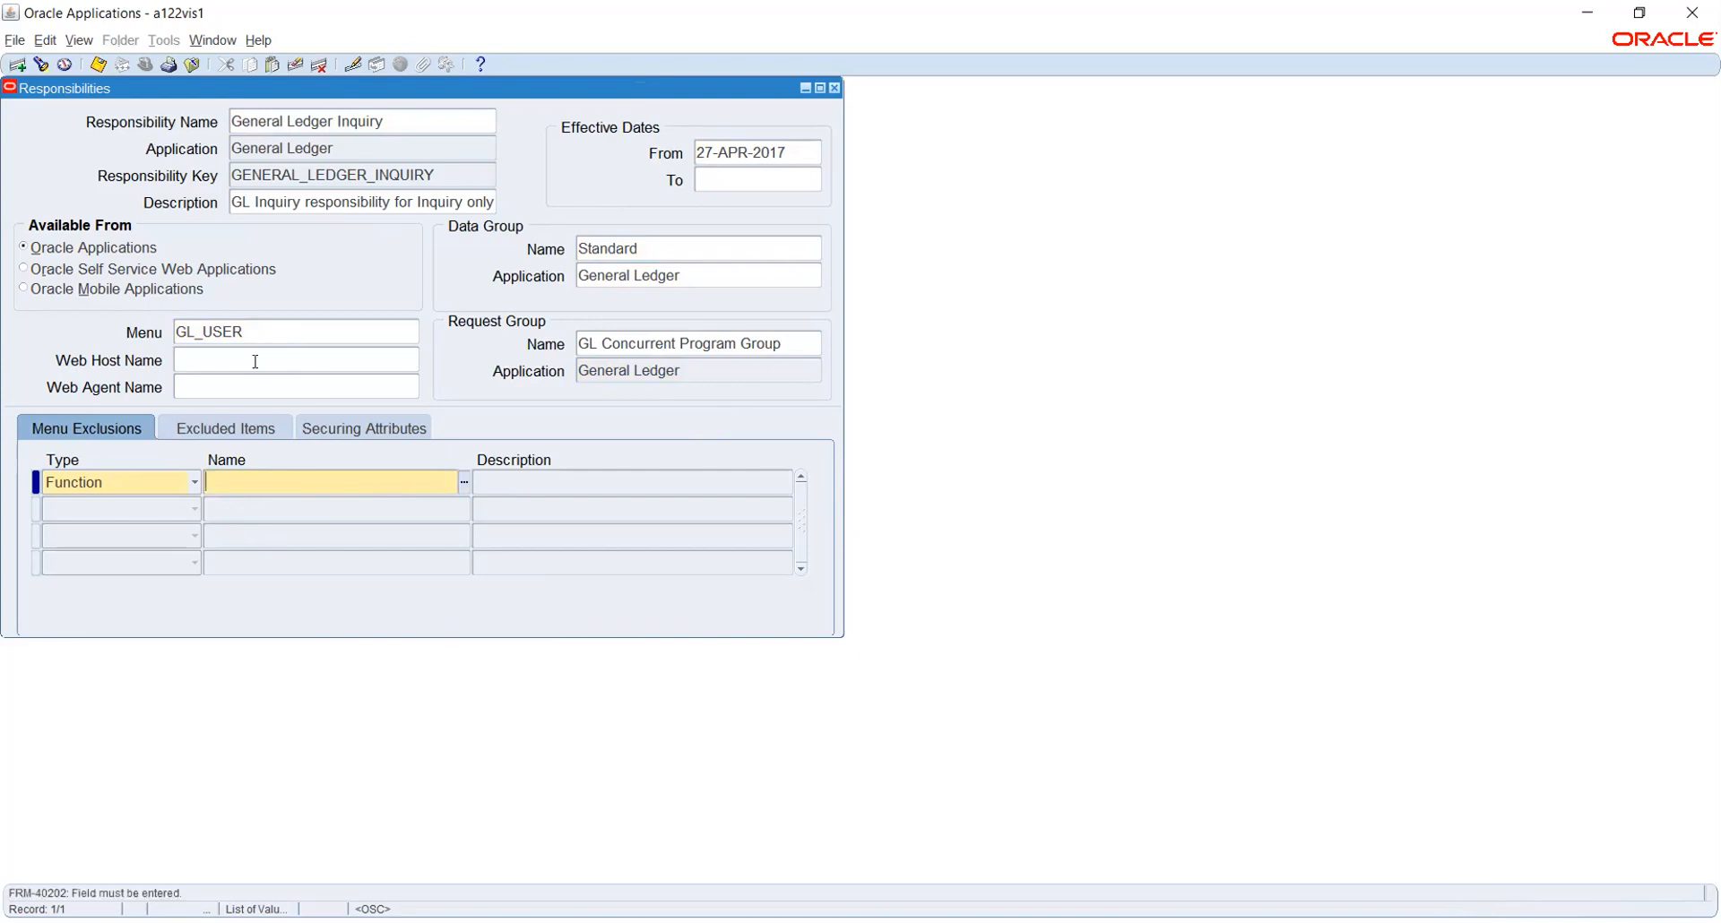
click(295, 65)
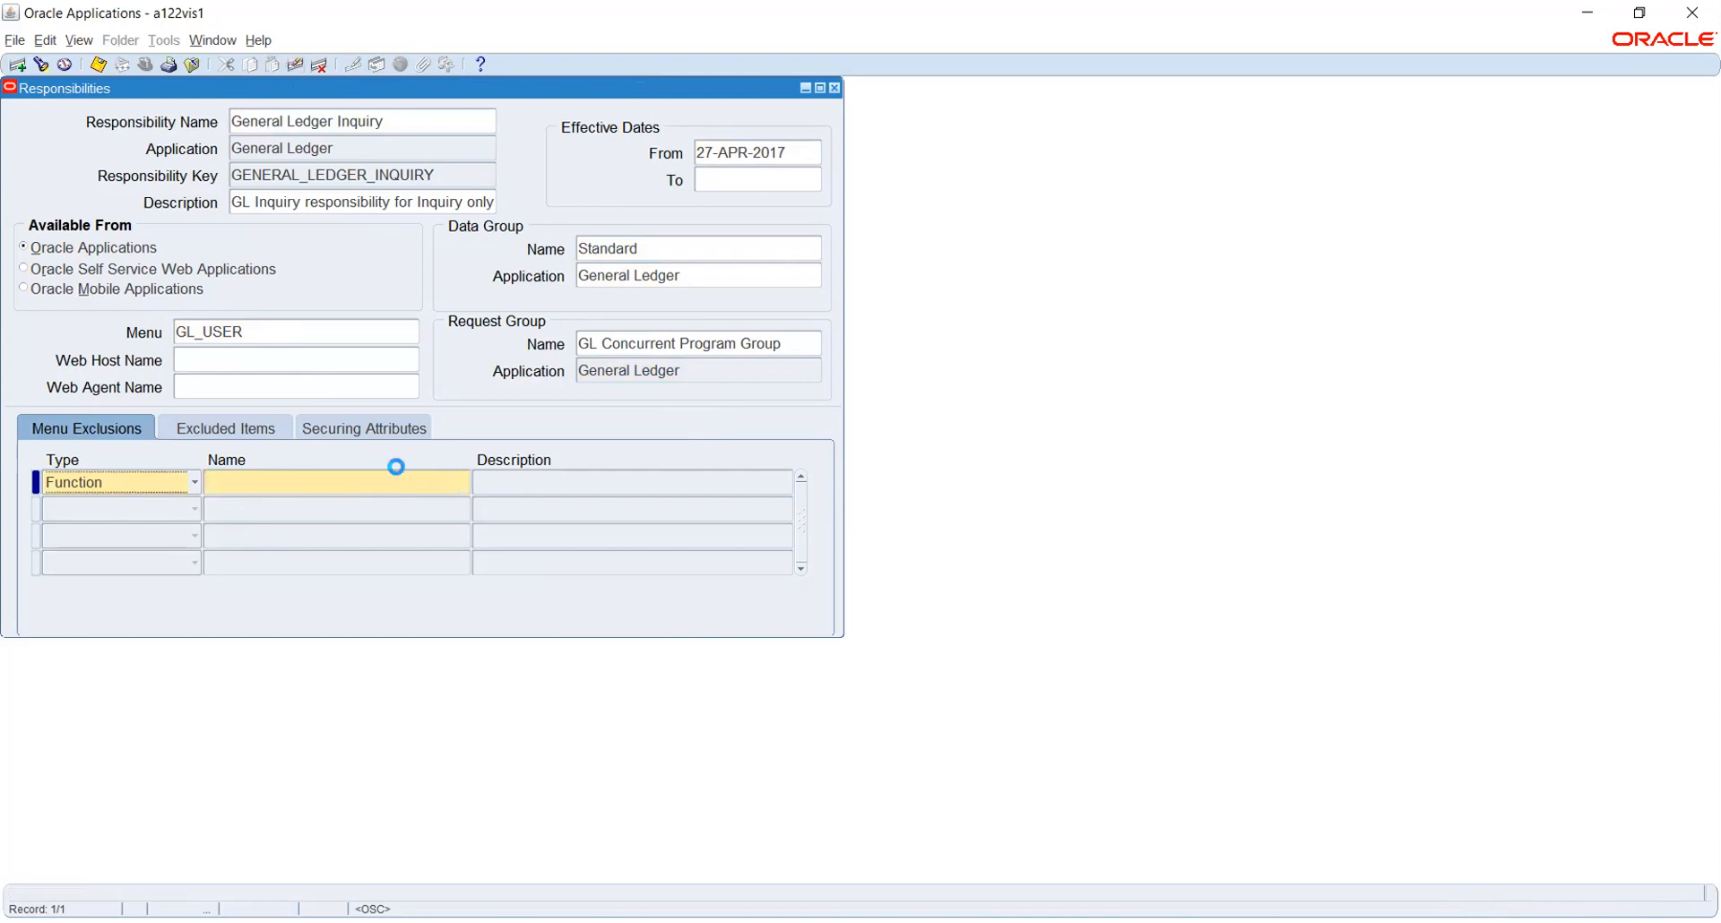
click(236, 379)
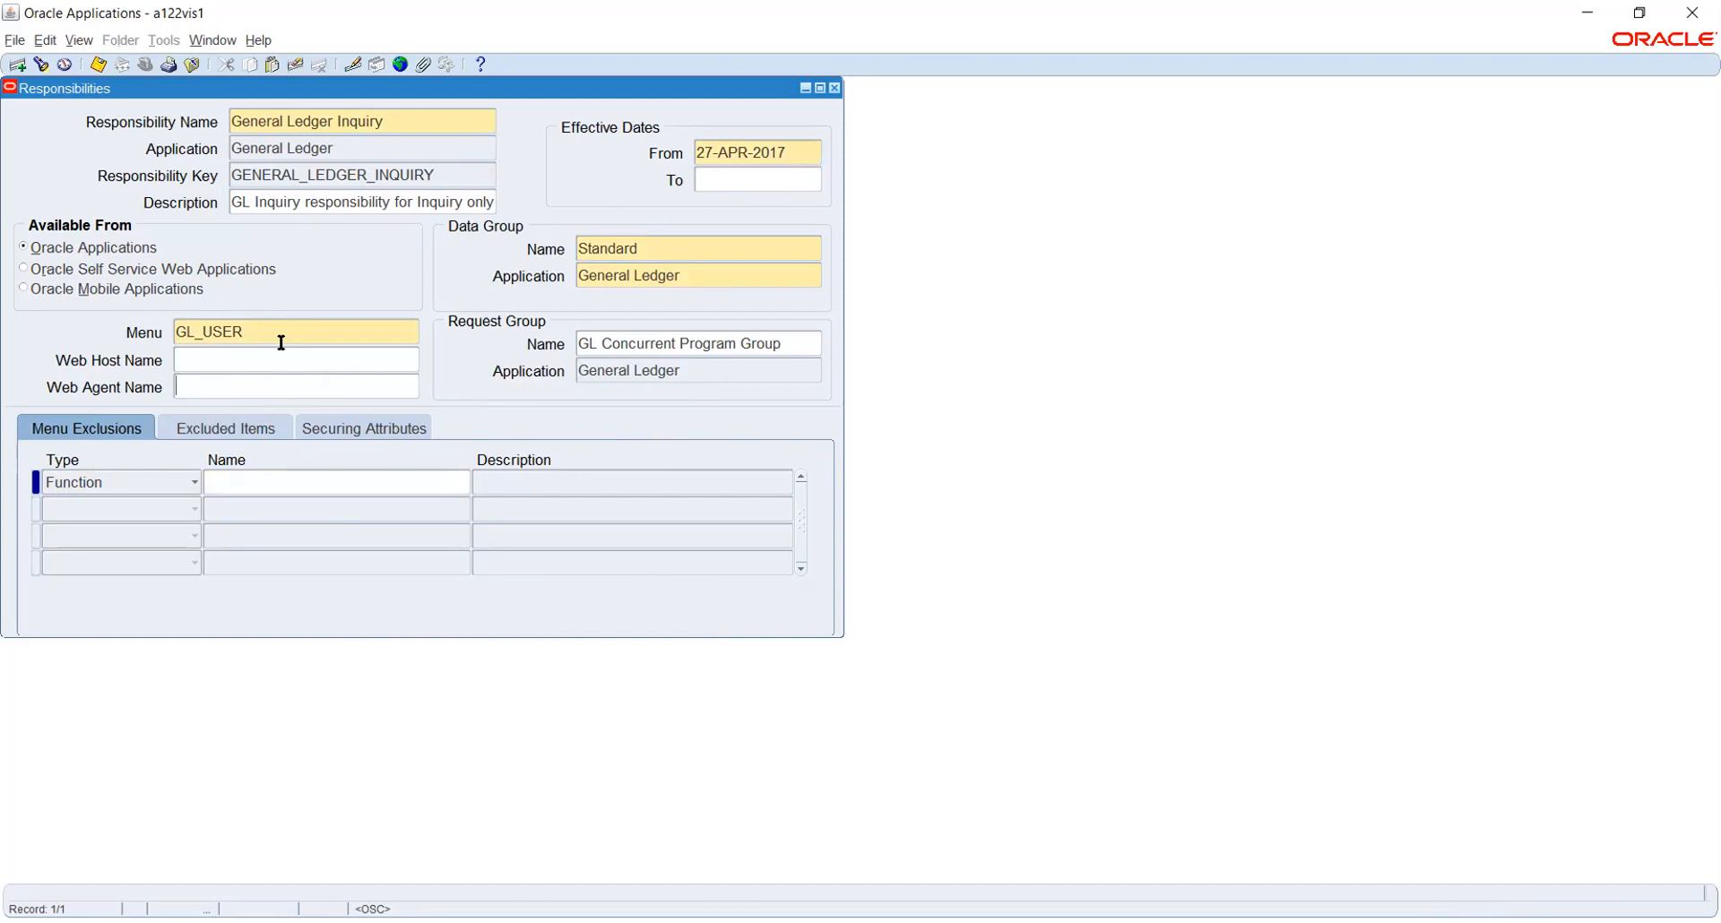
click(23, 248)
Close the General Ledger Inquiry Responsibilities window
click(834, 89)
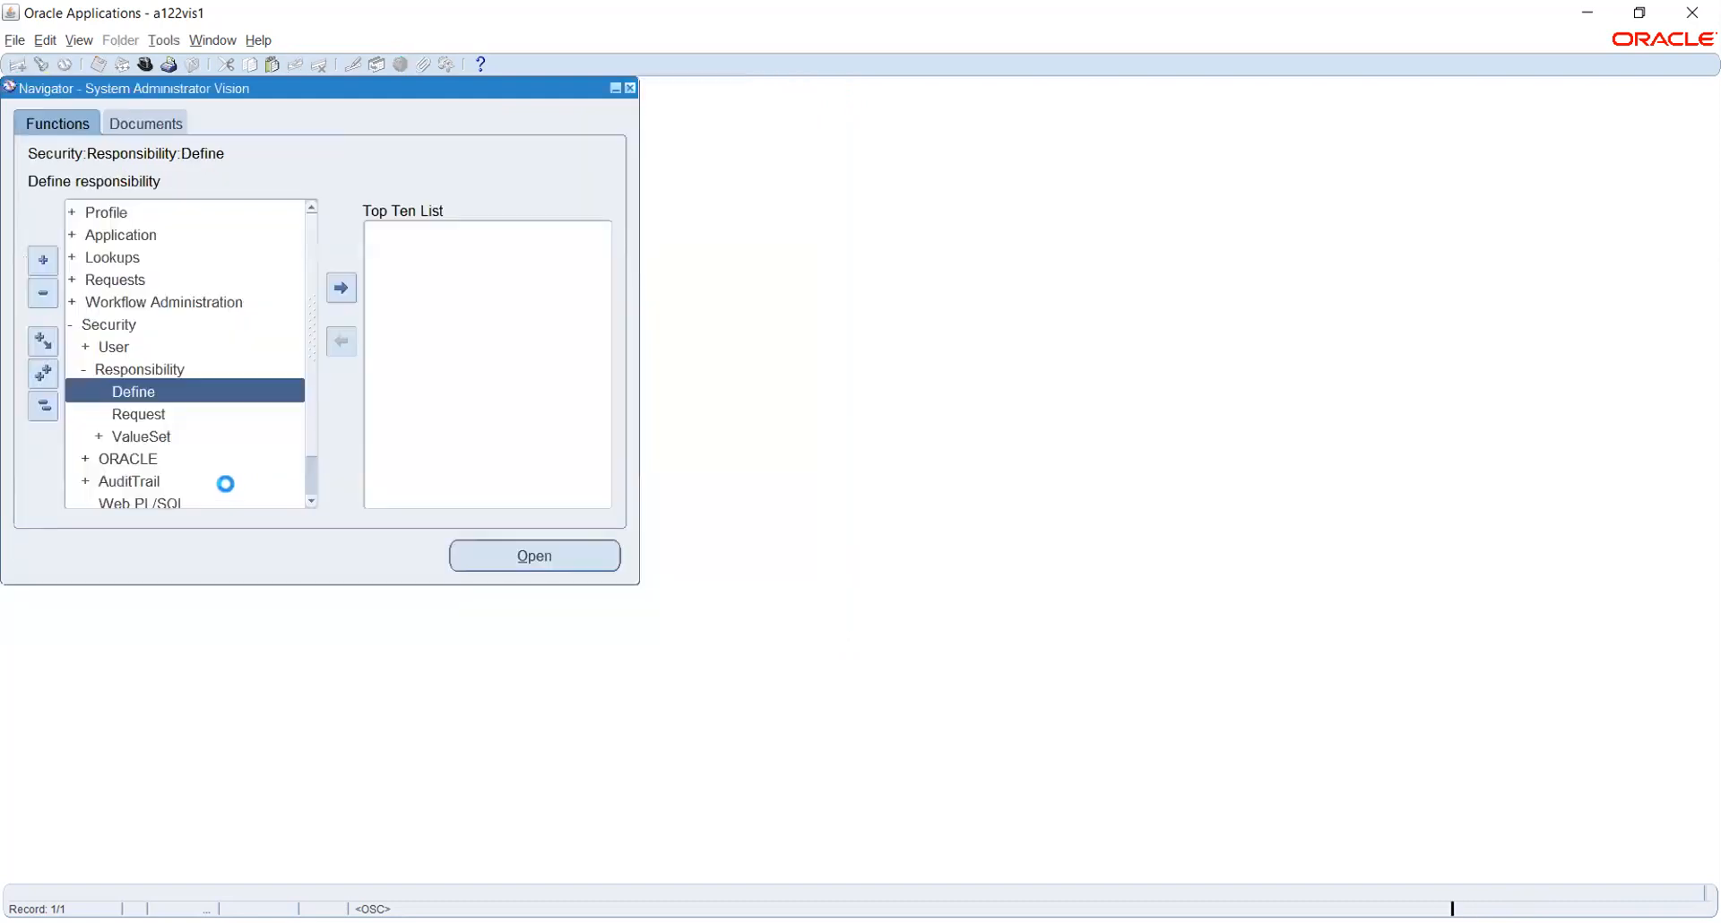
Open Request Groups, query all groups, step down to Super User Reports, then open Find
click(148, 414)
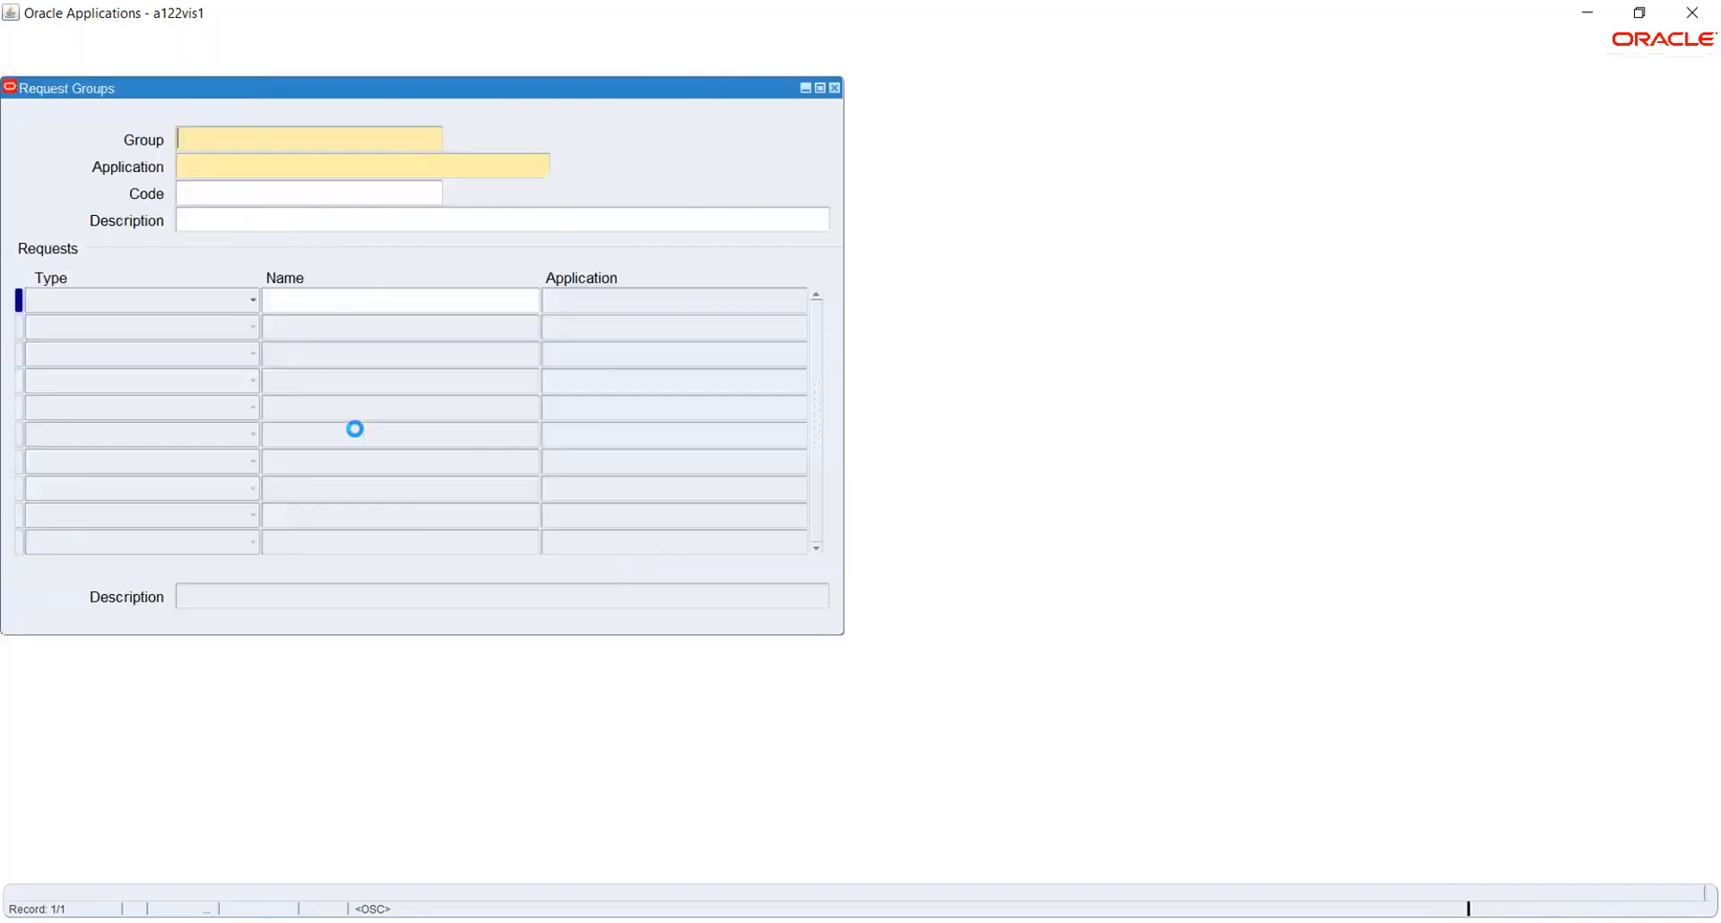
key(ctrl+F11)
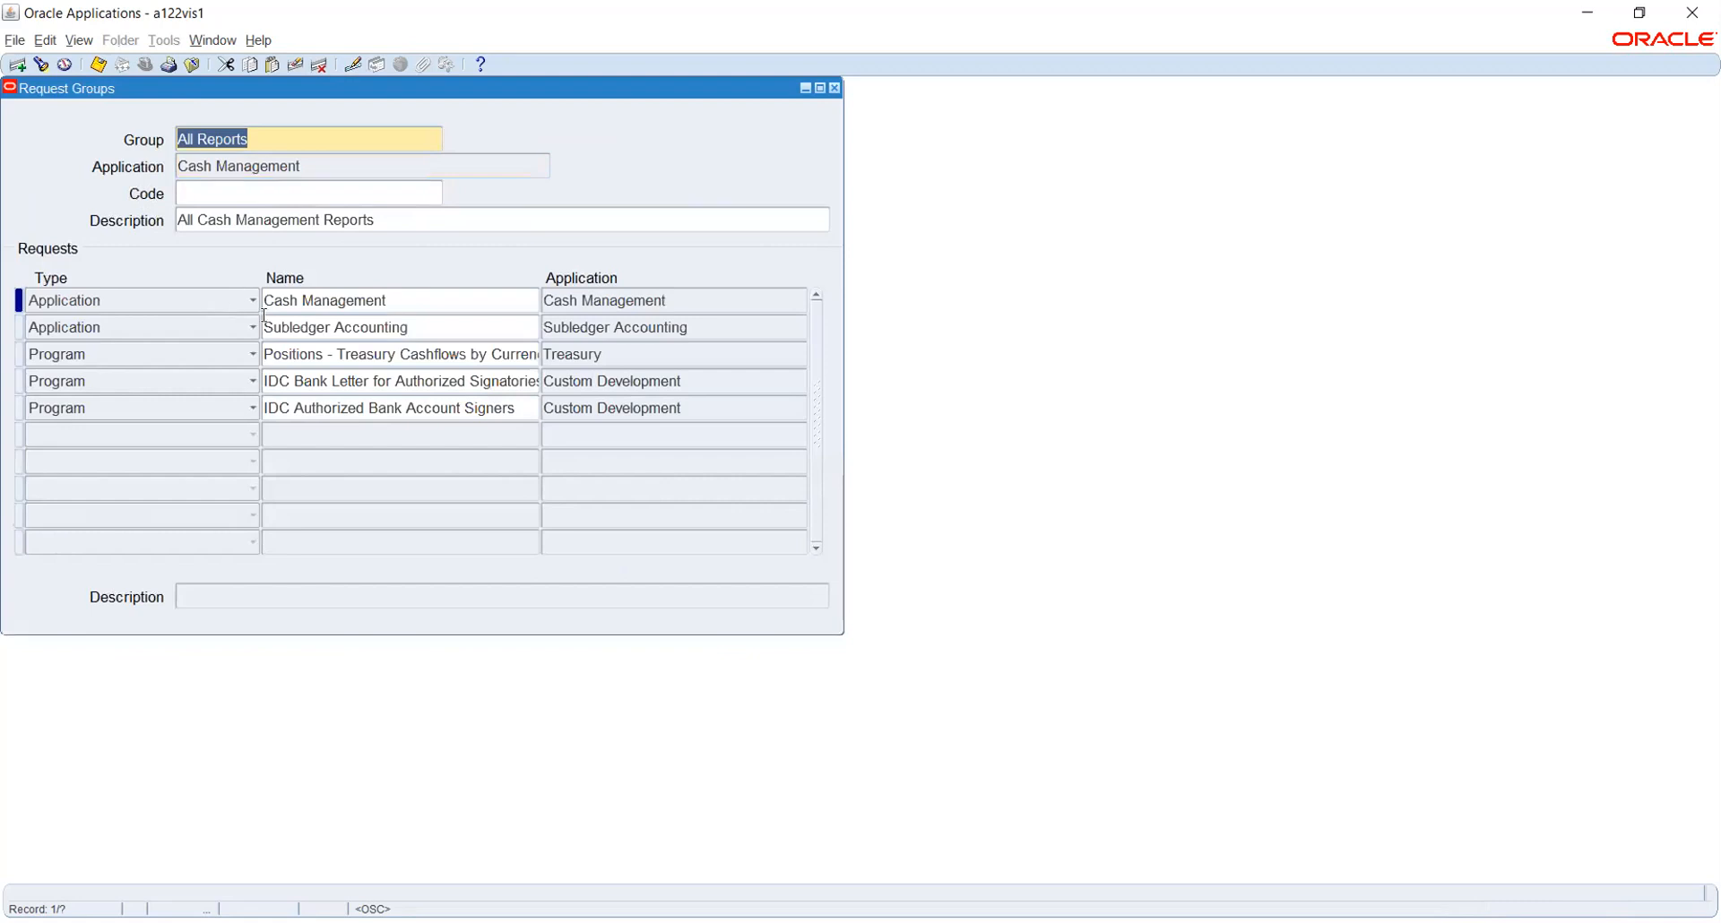
key(Down)
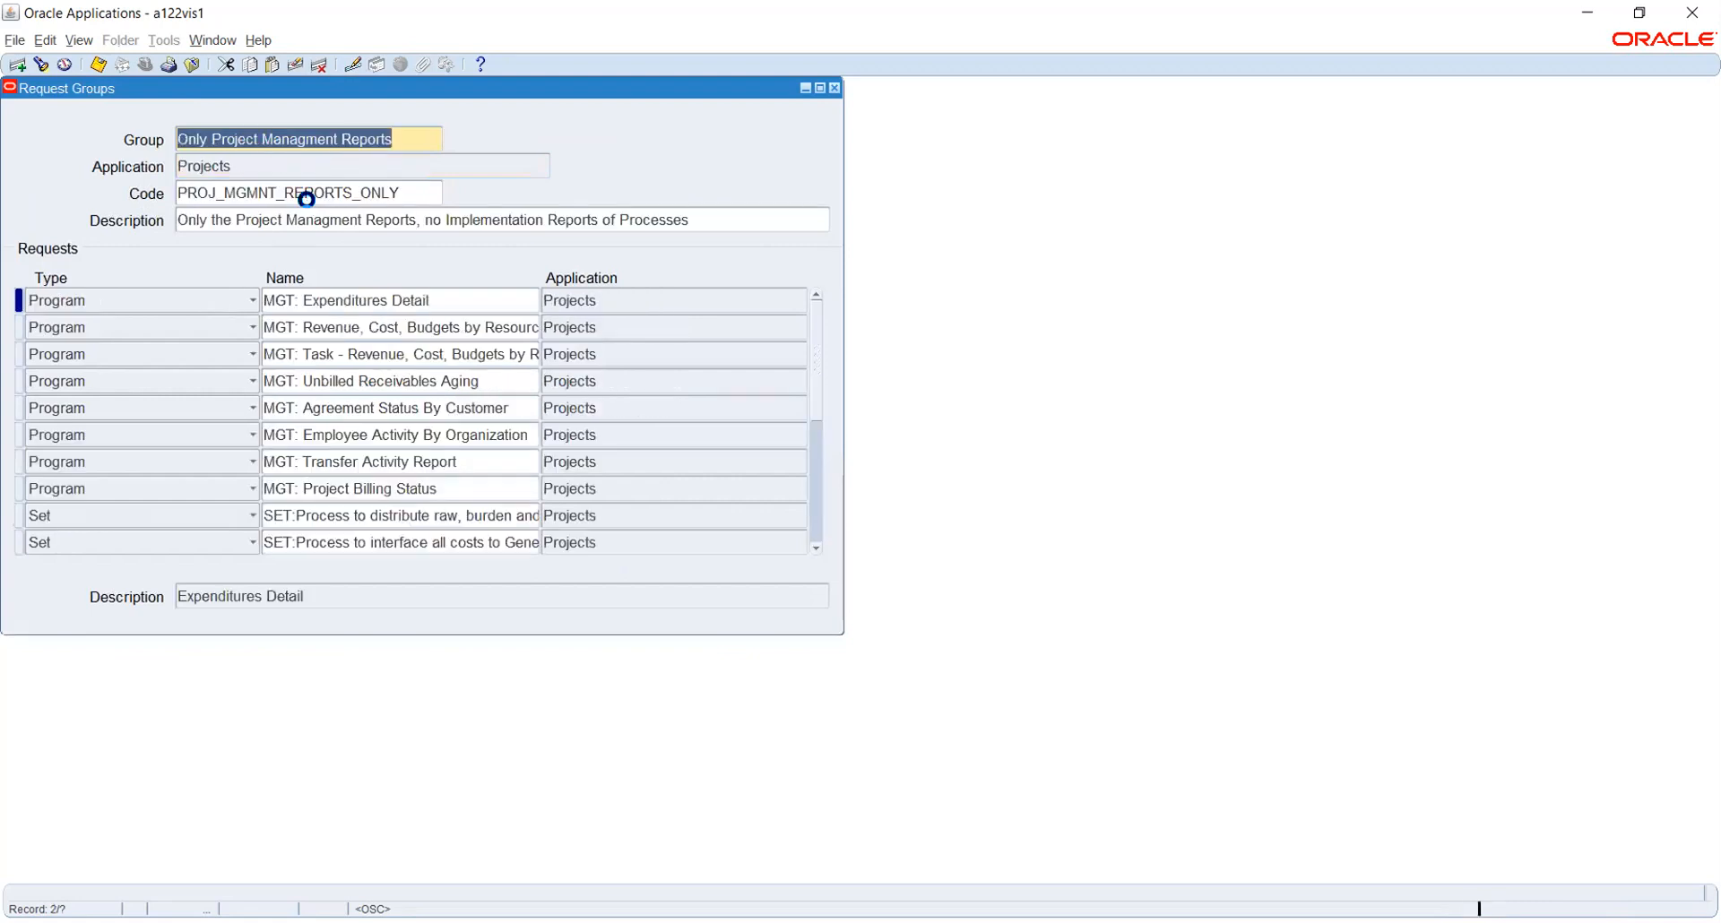
key(Down)
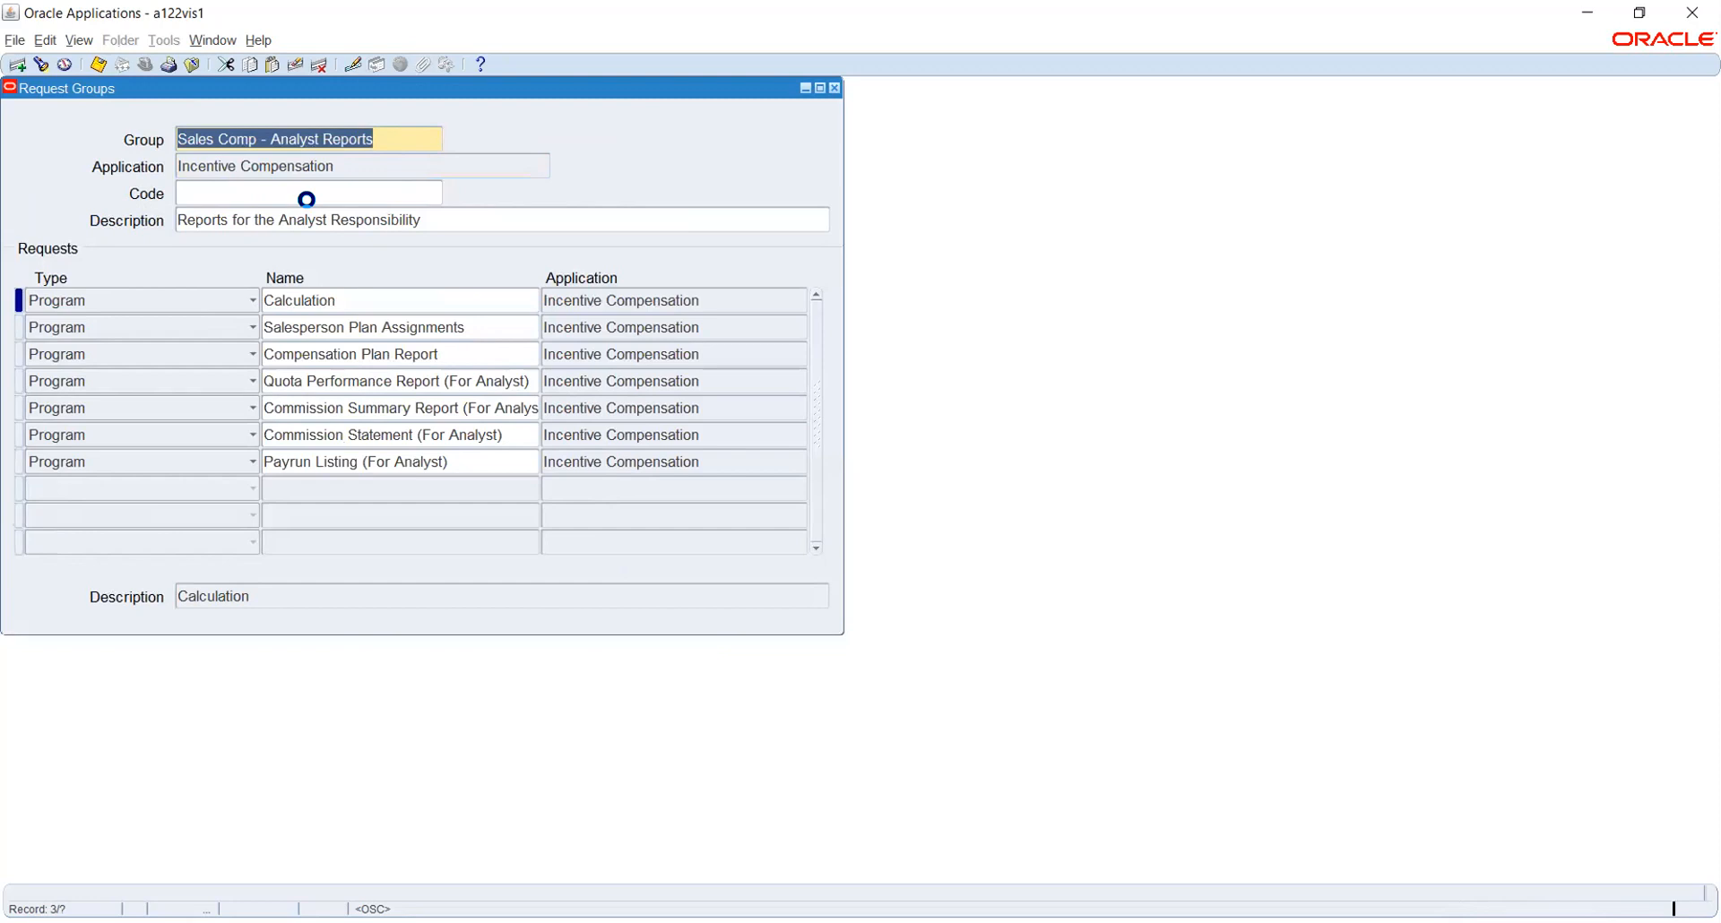
key(Down)
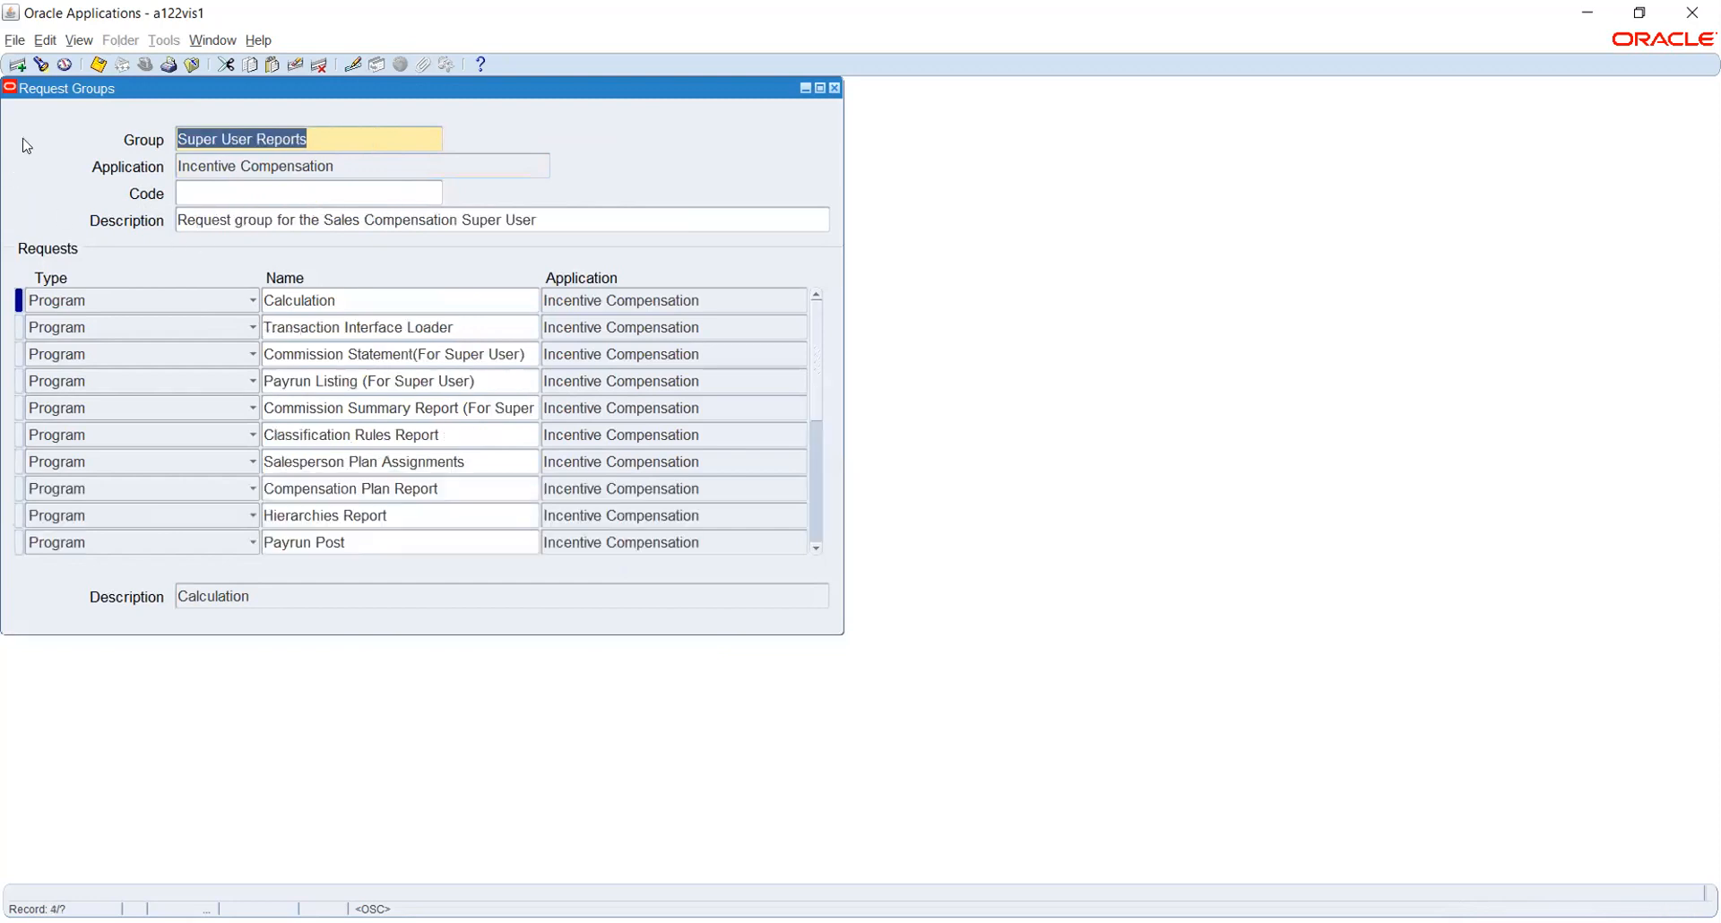
click(41, 65)
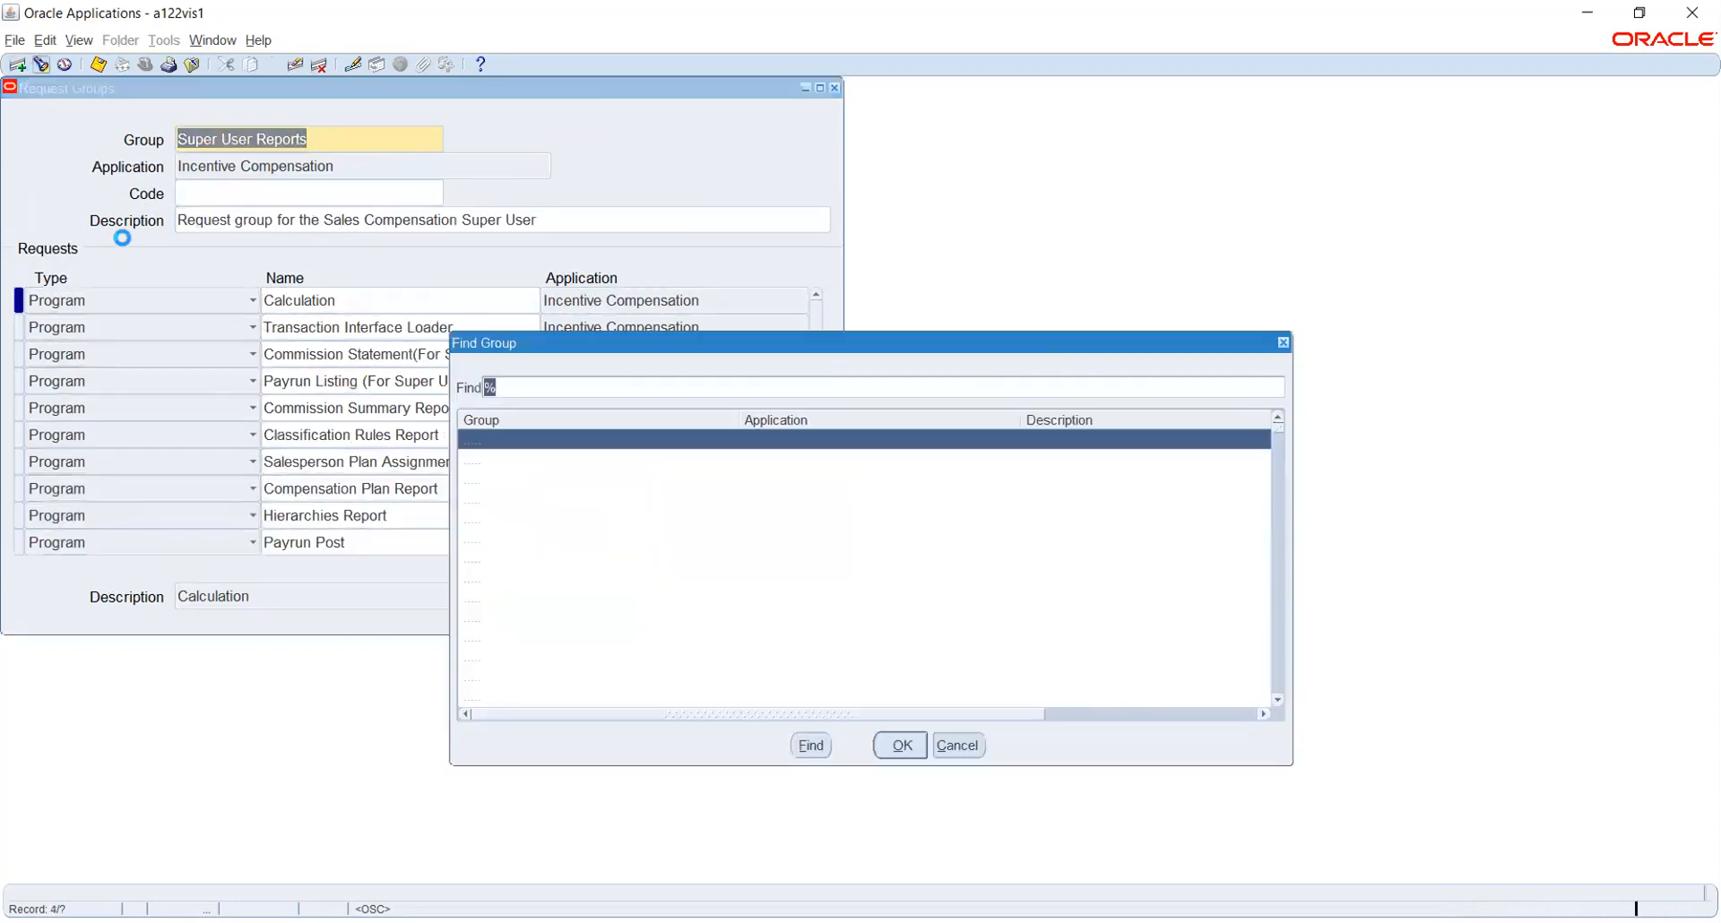
Search groups with a%l and load All Fin Reports into the Request Groups form
text(a%)
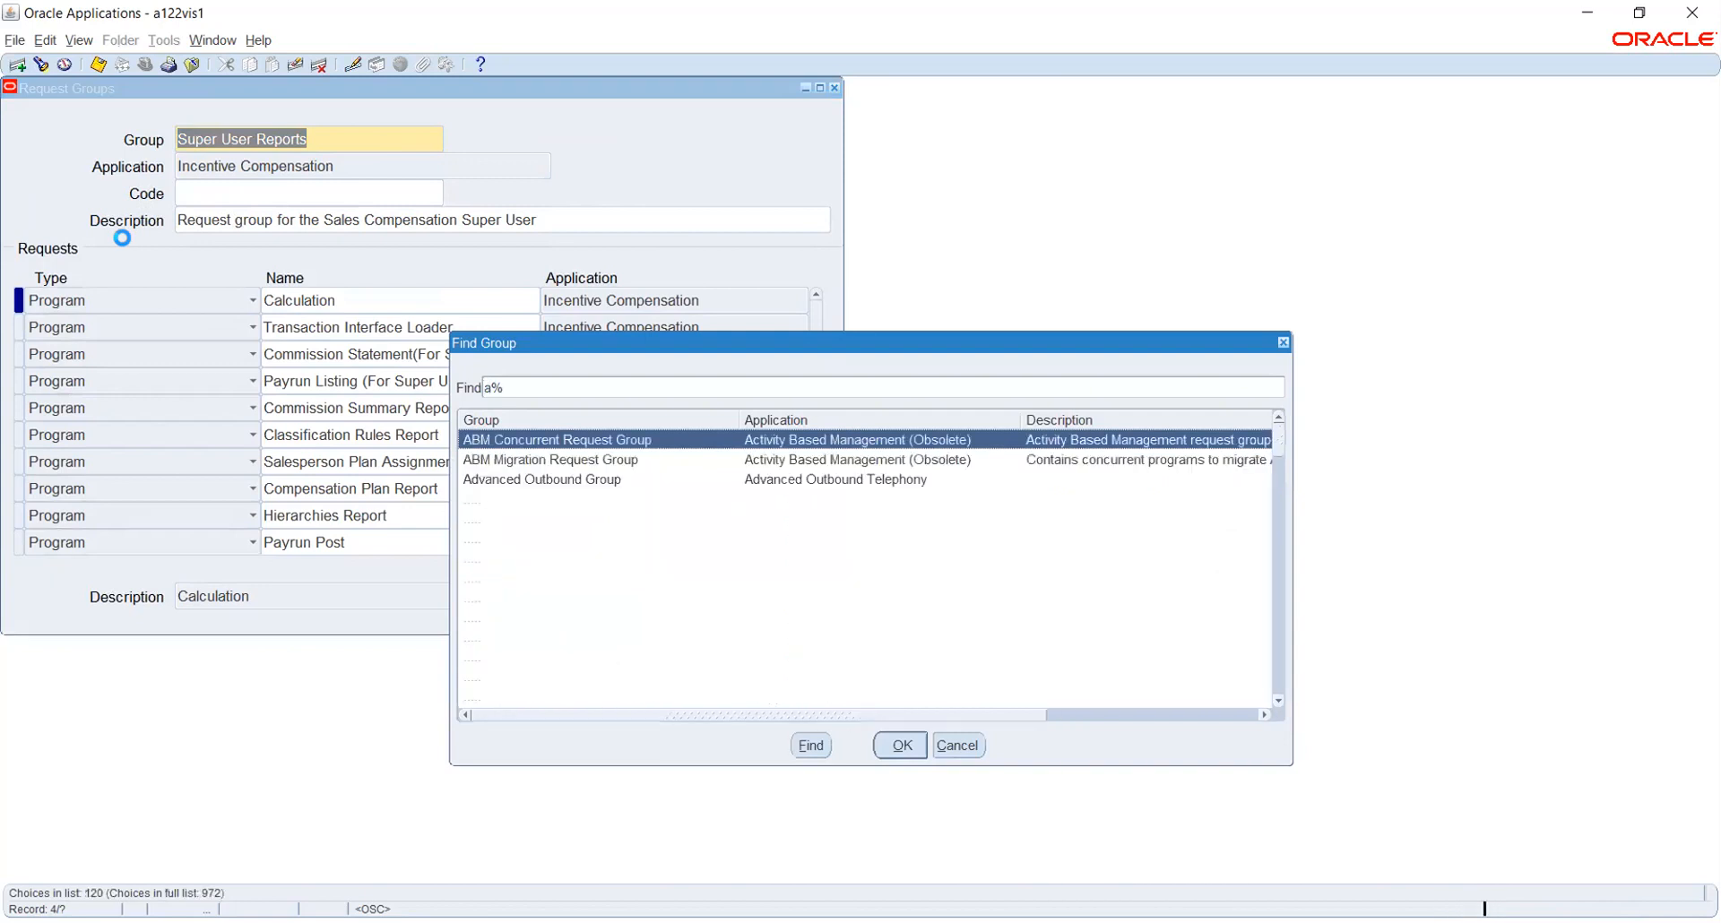
text(l)
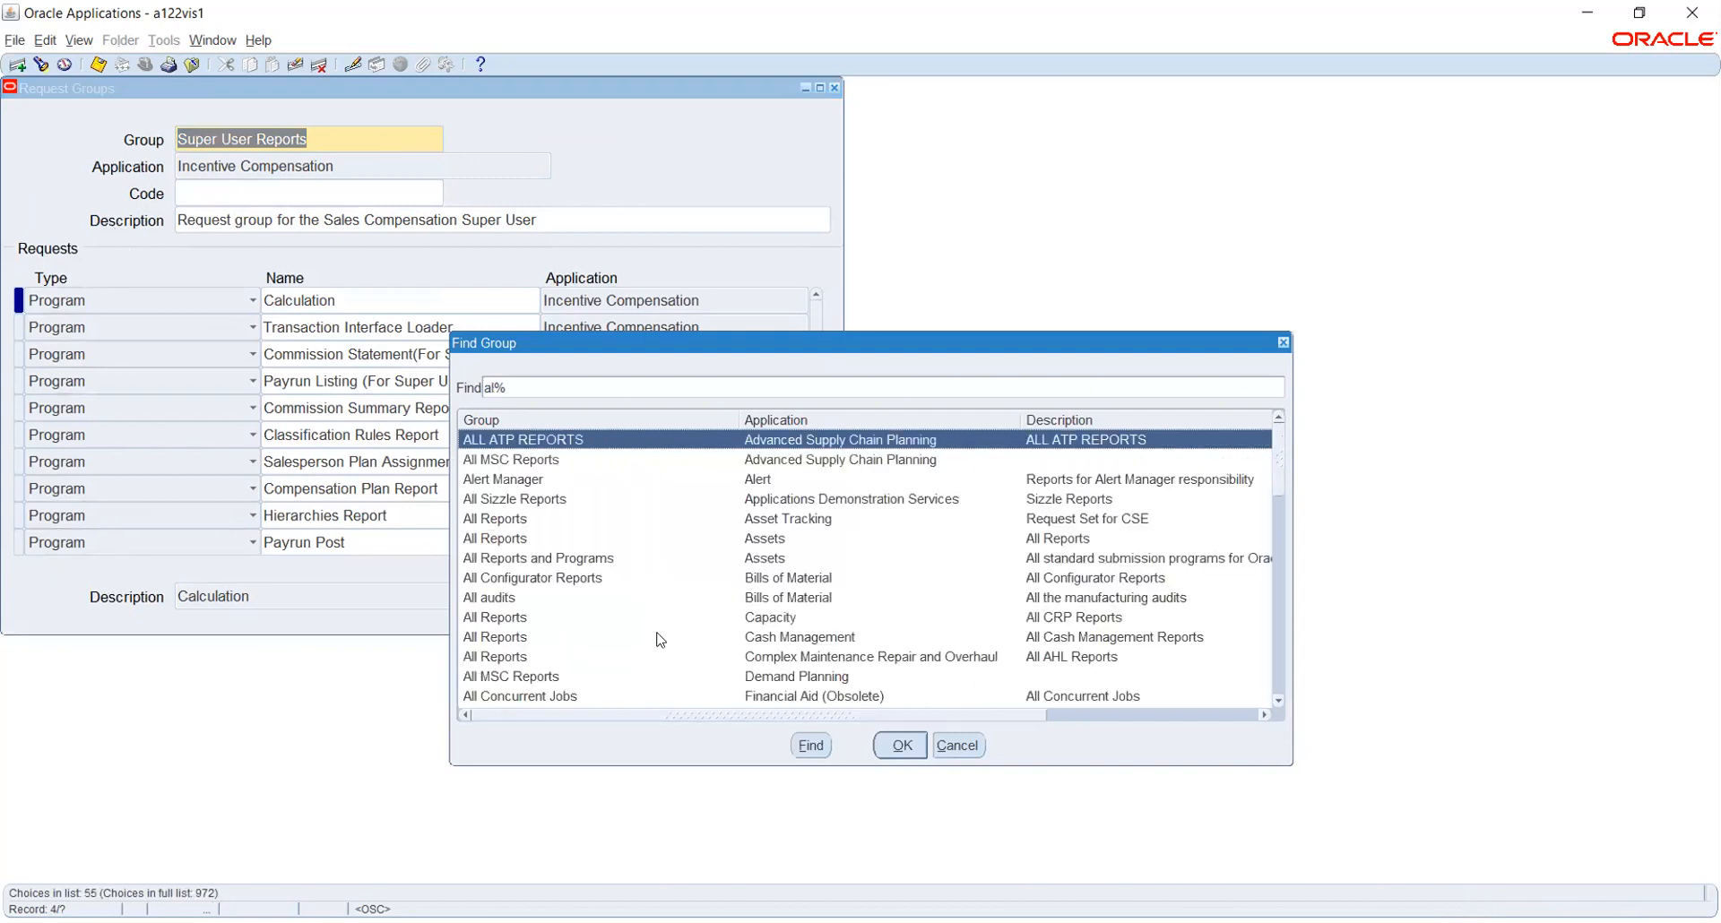
scroll(664, 619, down, 1)
scroll(664, 619, down, 1)
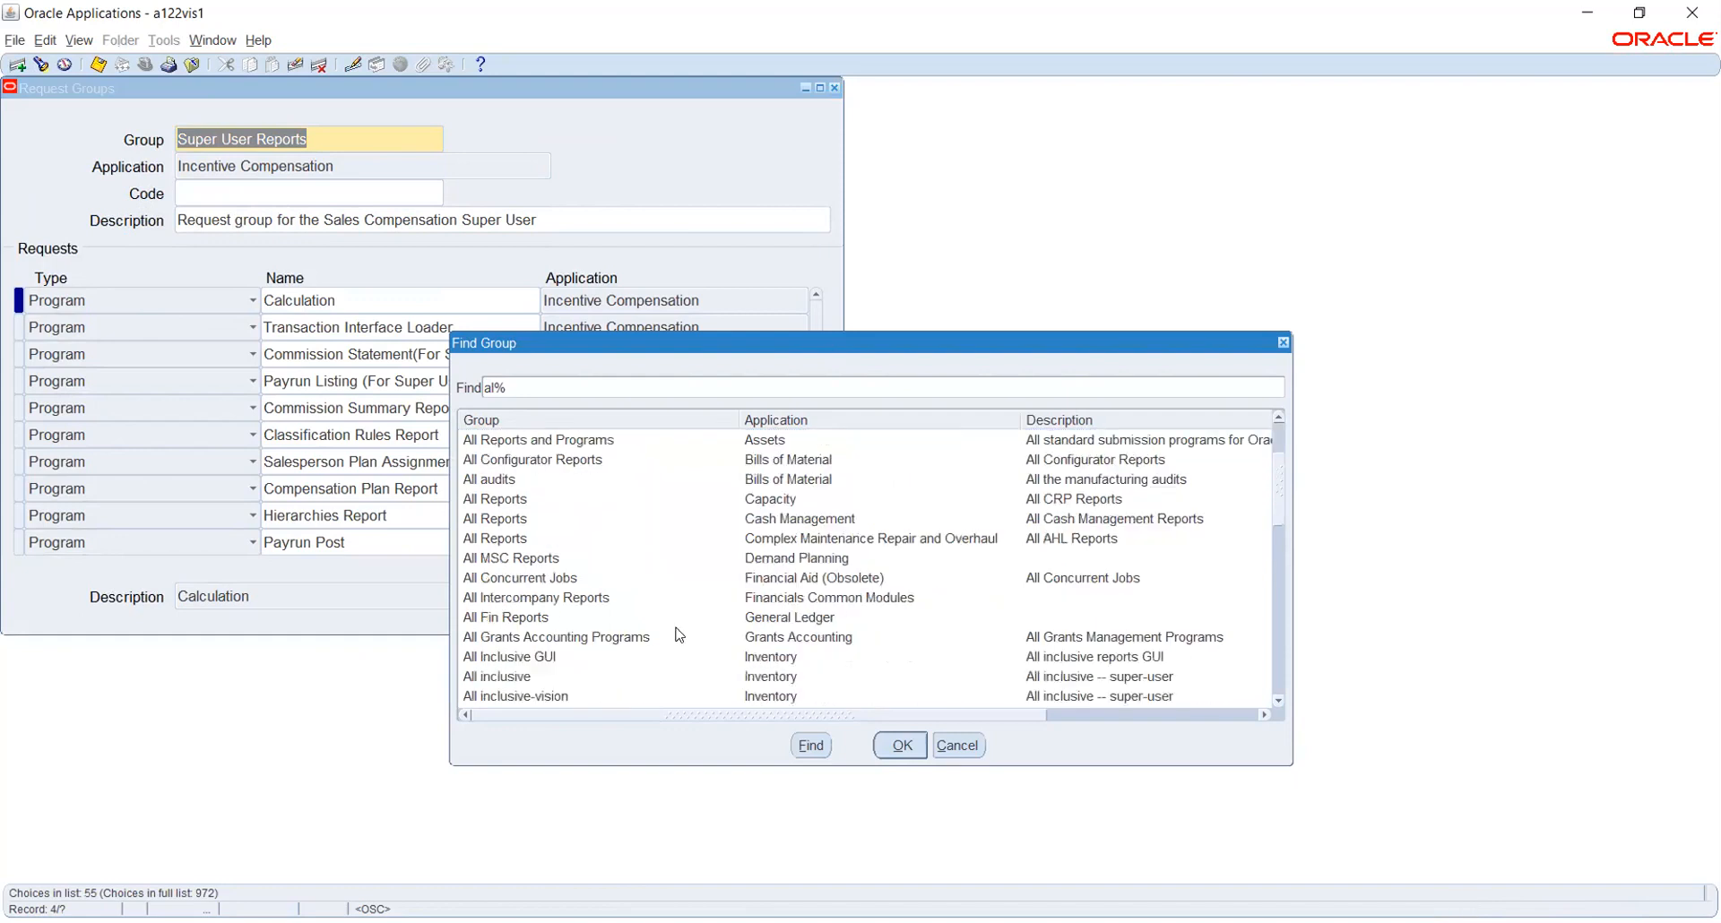
click(700, 615)
click(901, 745)
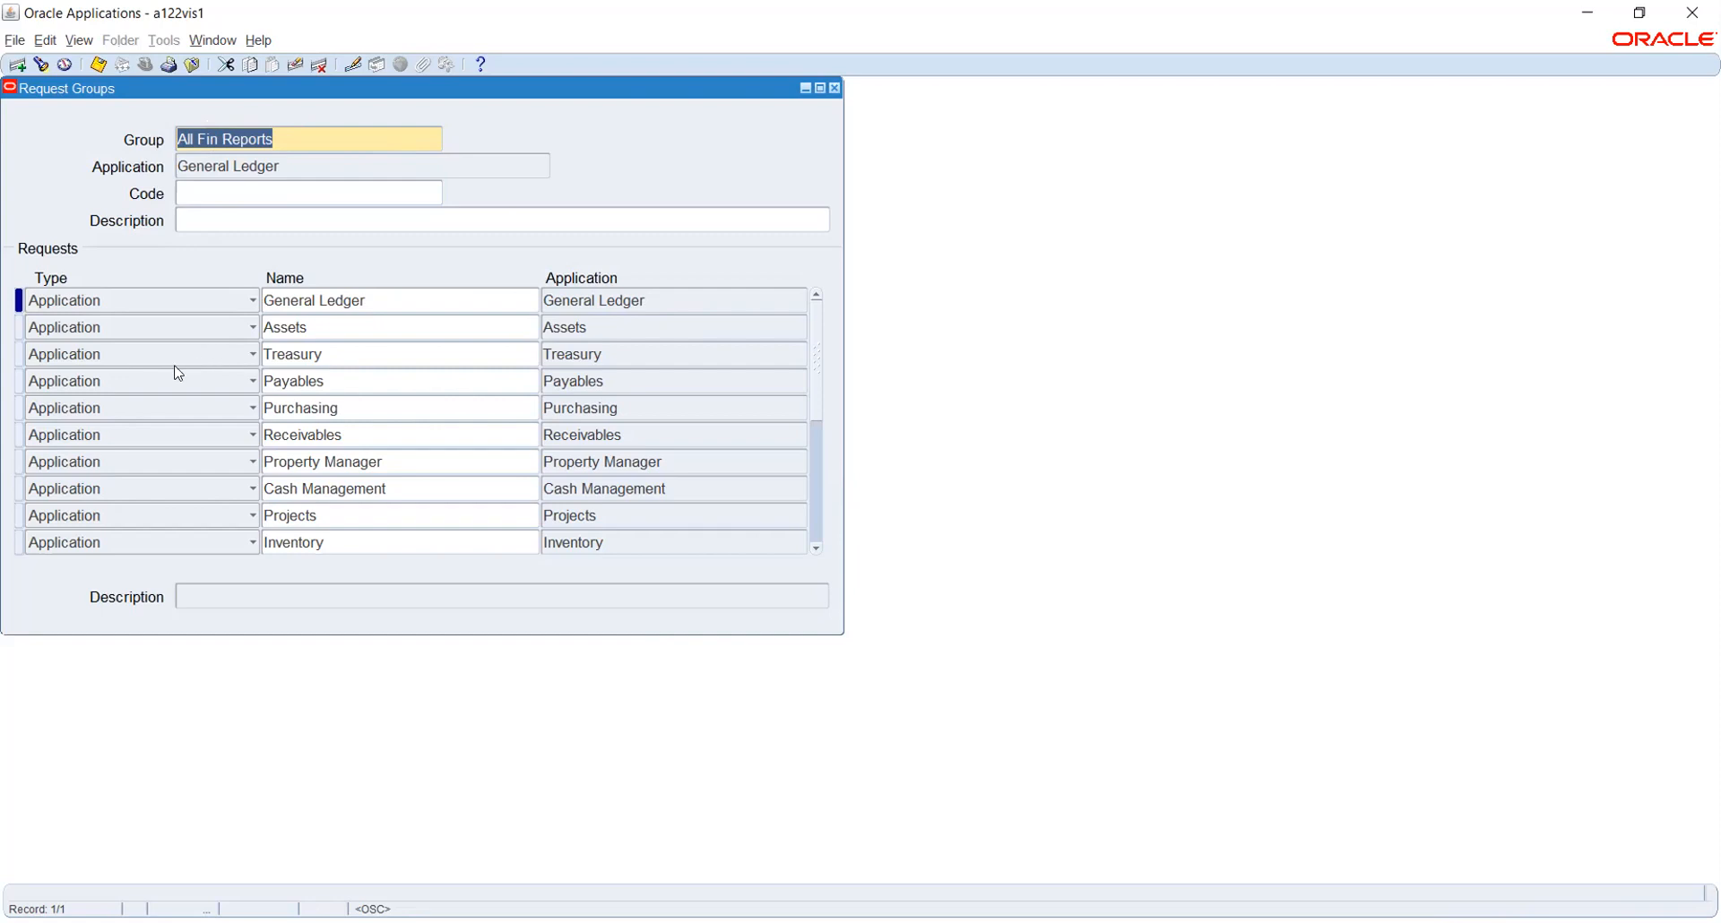
Change the first All Fin Reports request row's type from Application to Program
click(348, 375)
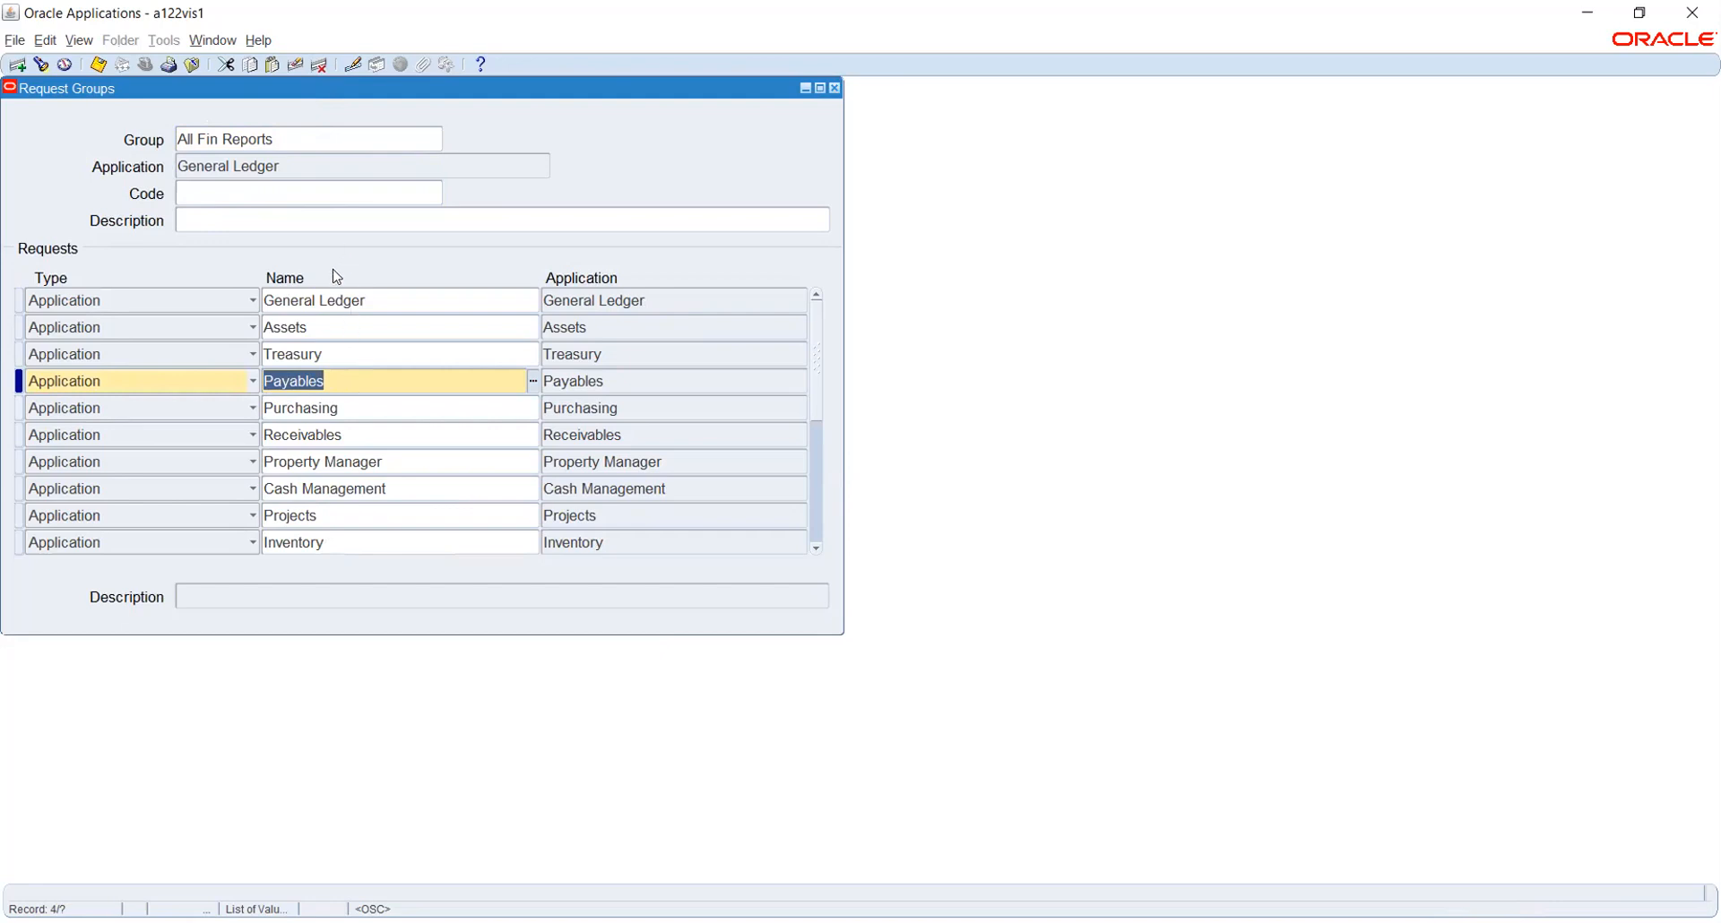
click(319, 301)
double_click(320, 301)
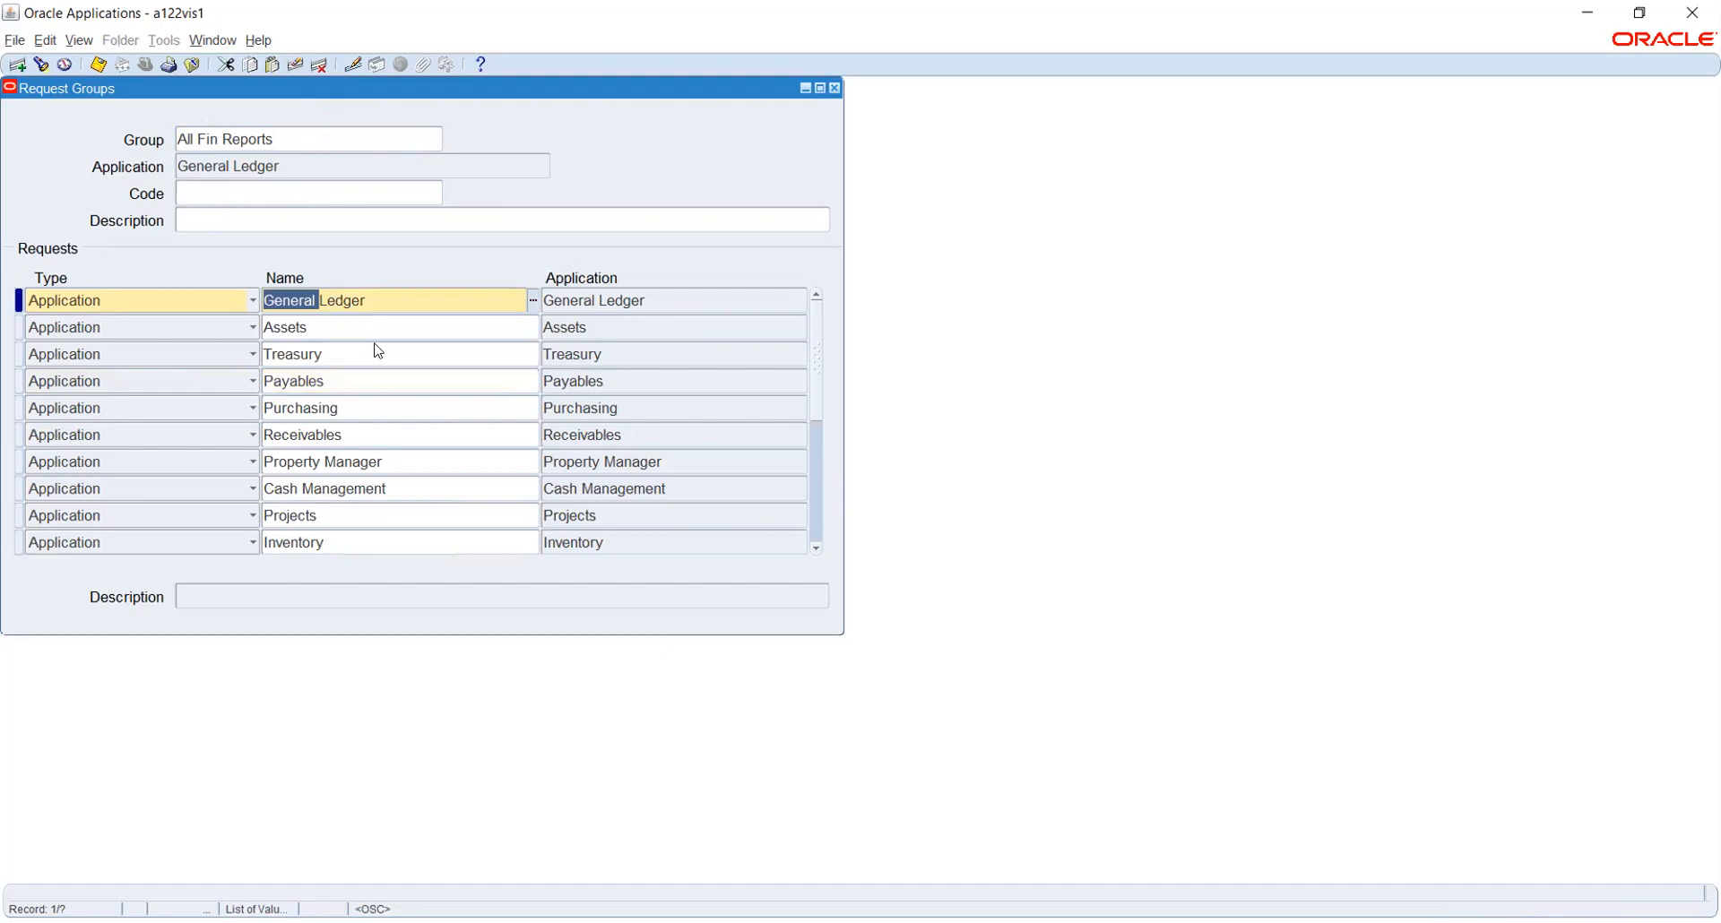
click(236, 307)
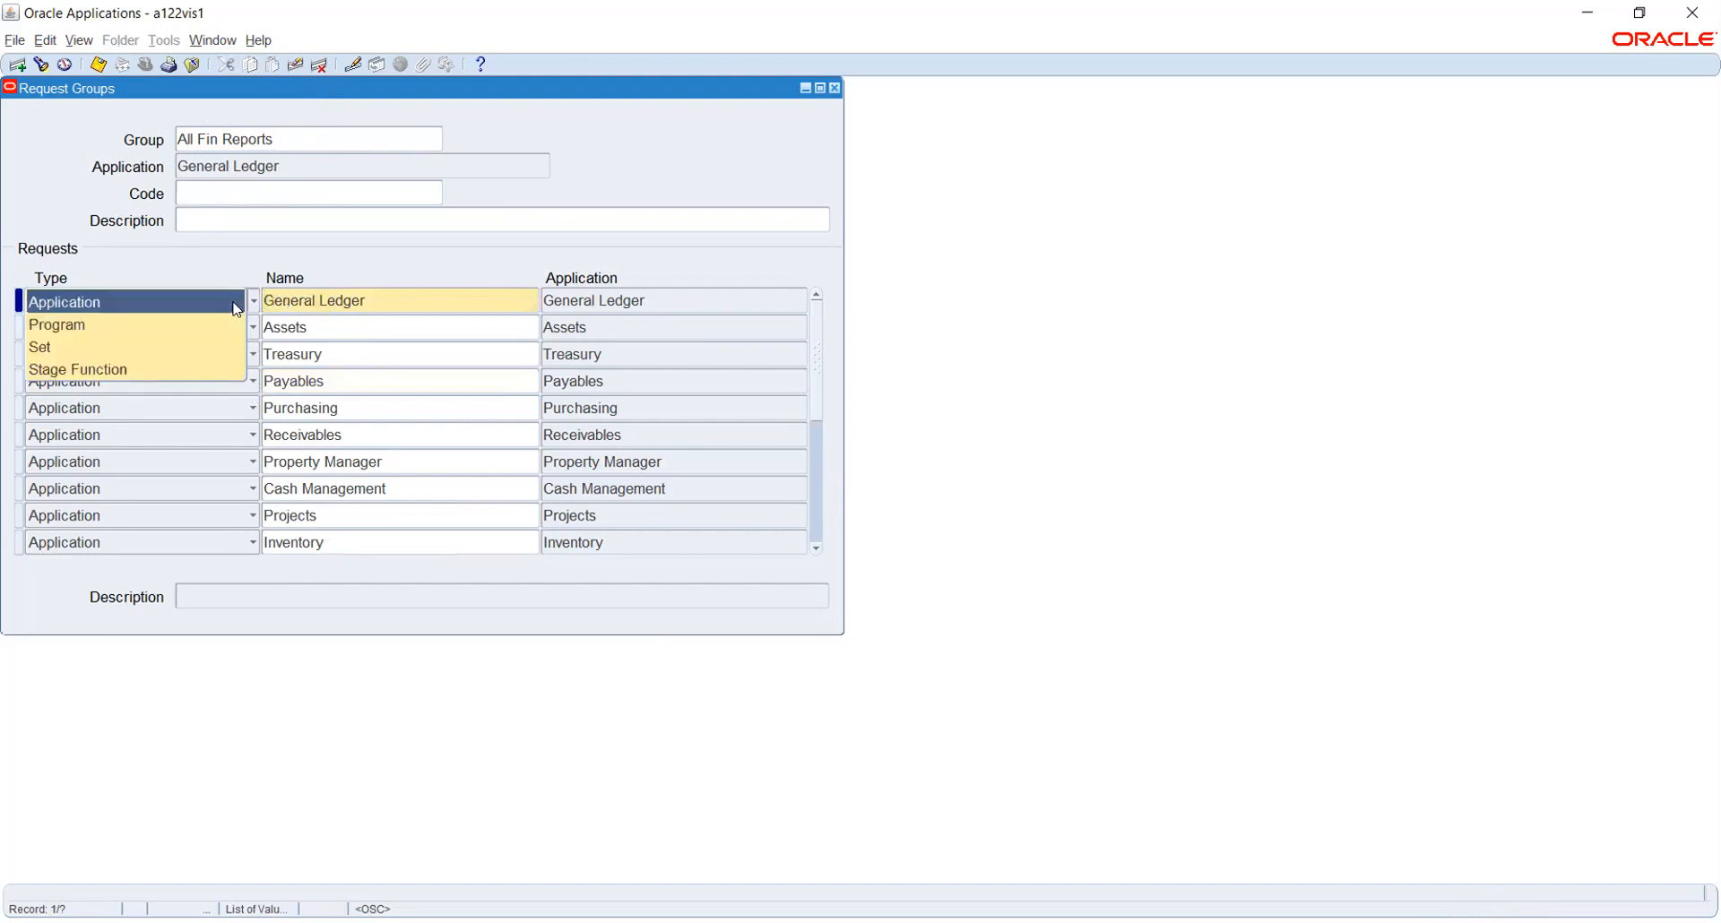
click(224, 324)
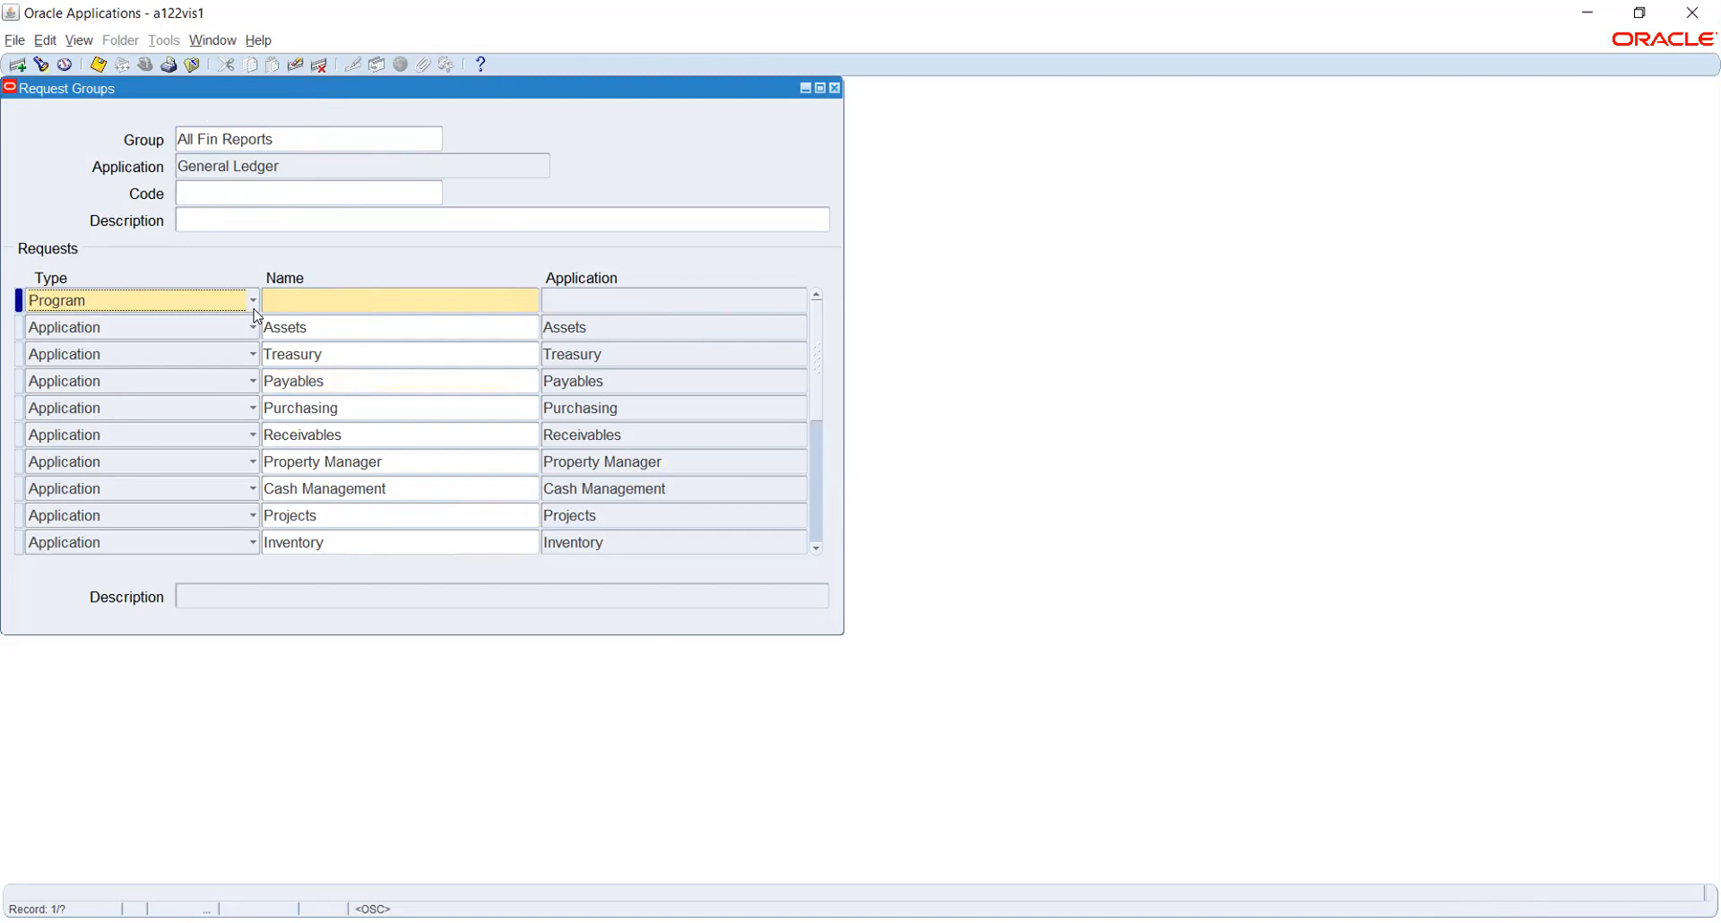
Bring up the Reports list of values for the first row's Name field
click(255, 305)
click(304, 299)
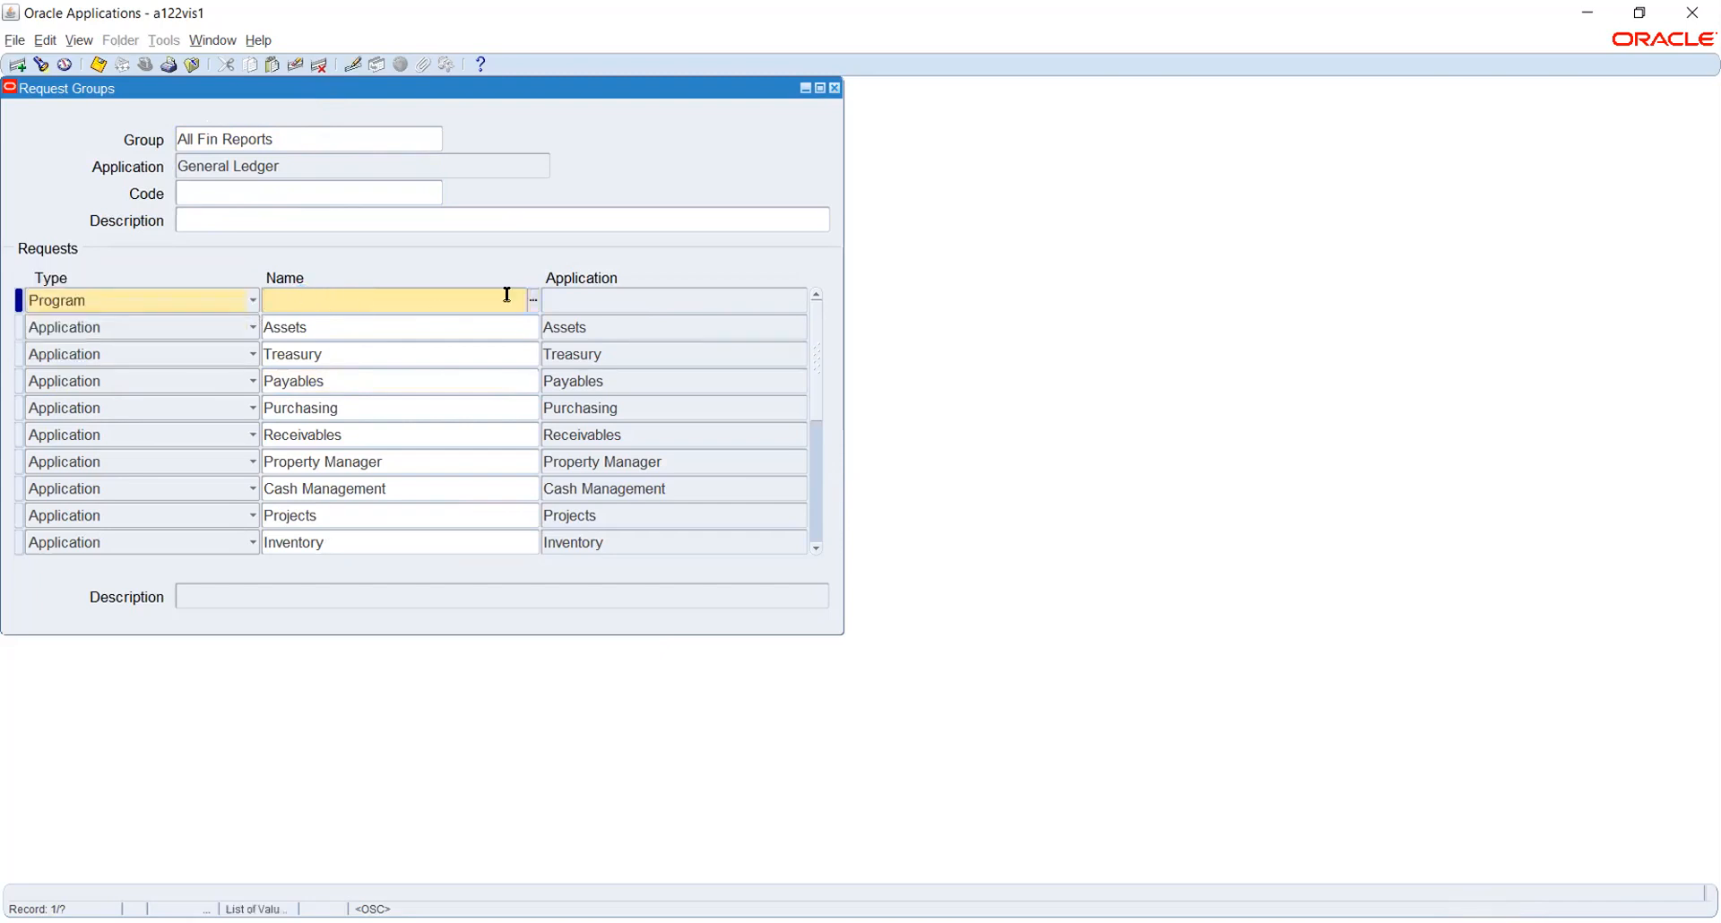
click(532, 300)
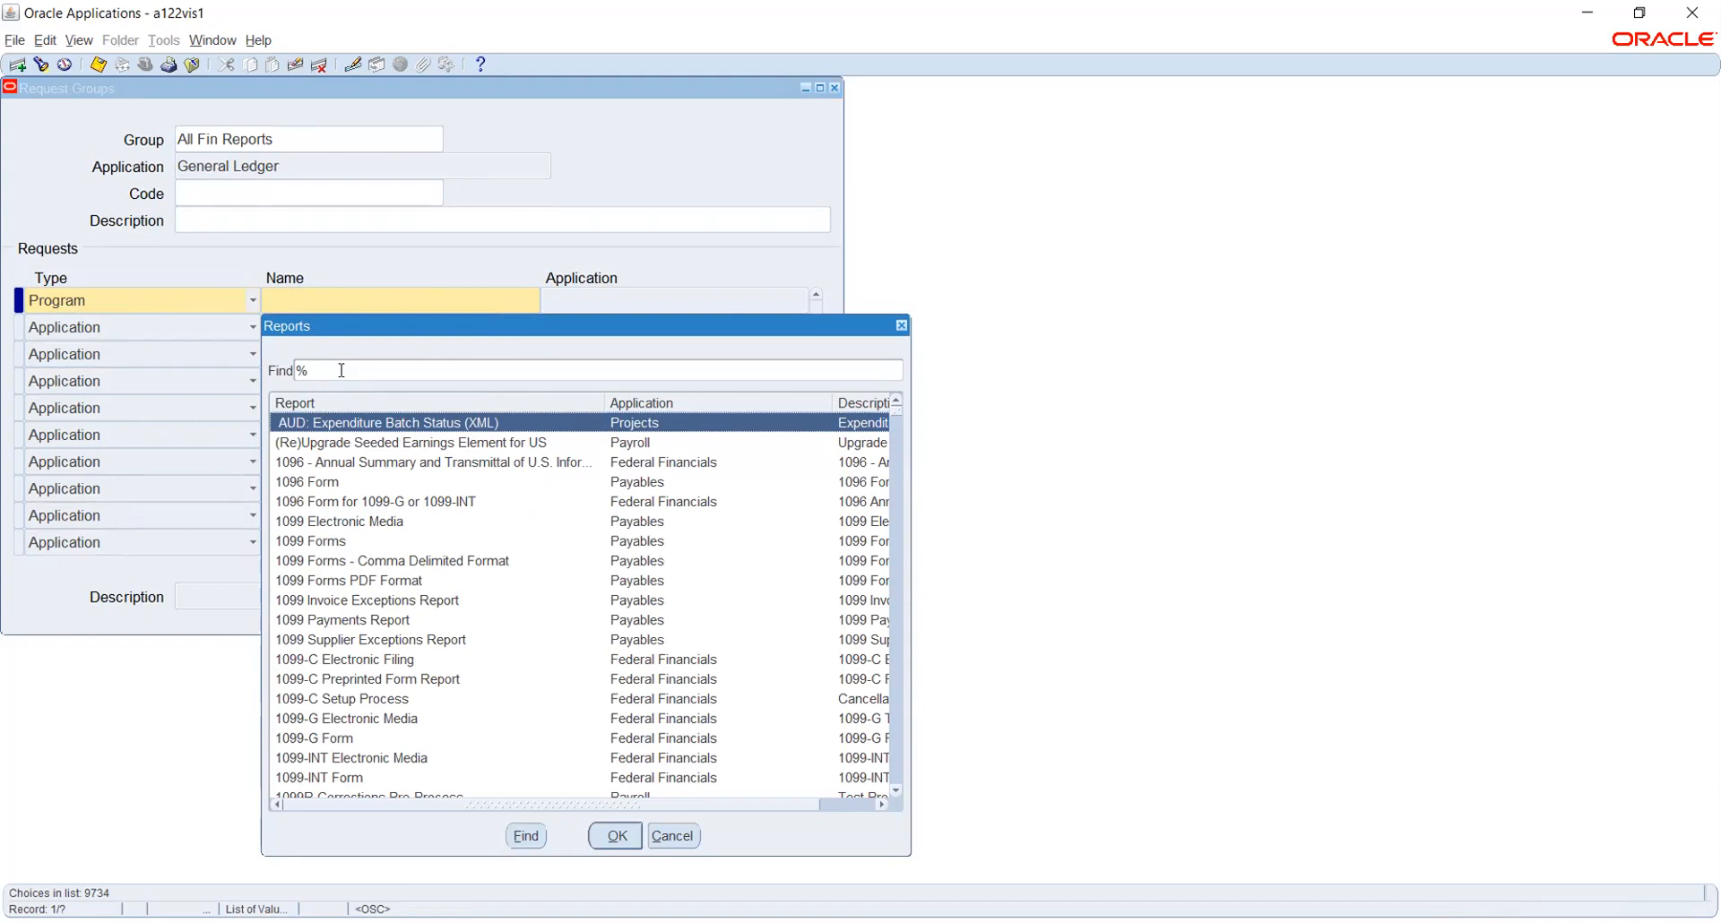
click(686, 829)
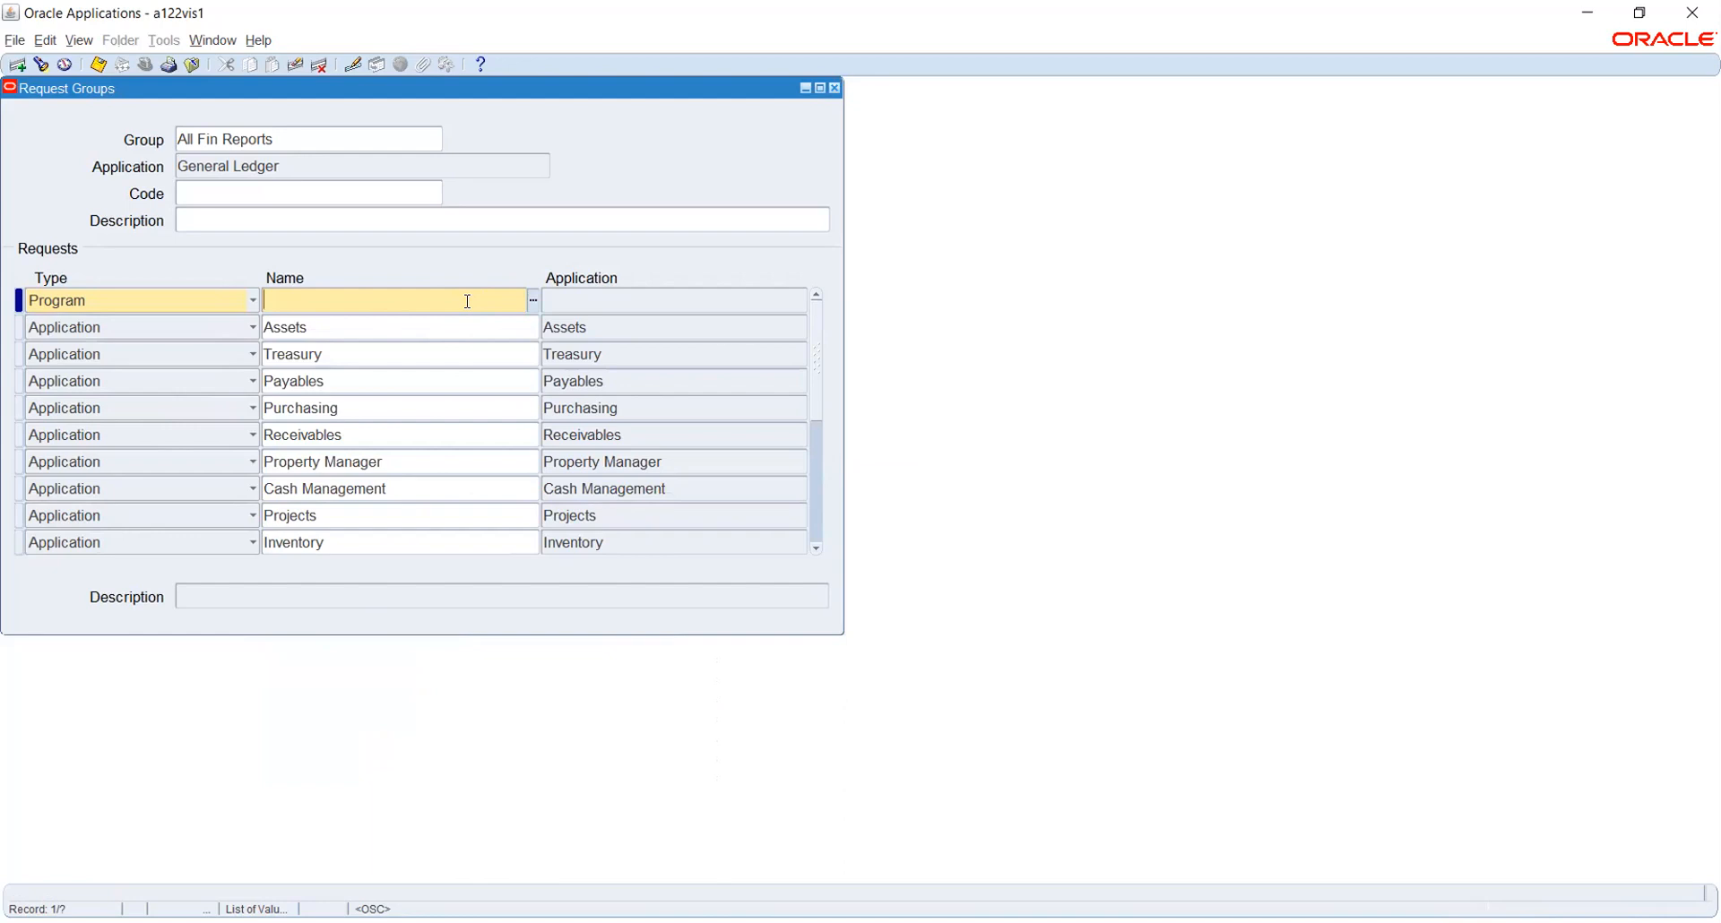
click(534, 305)
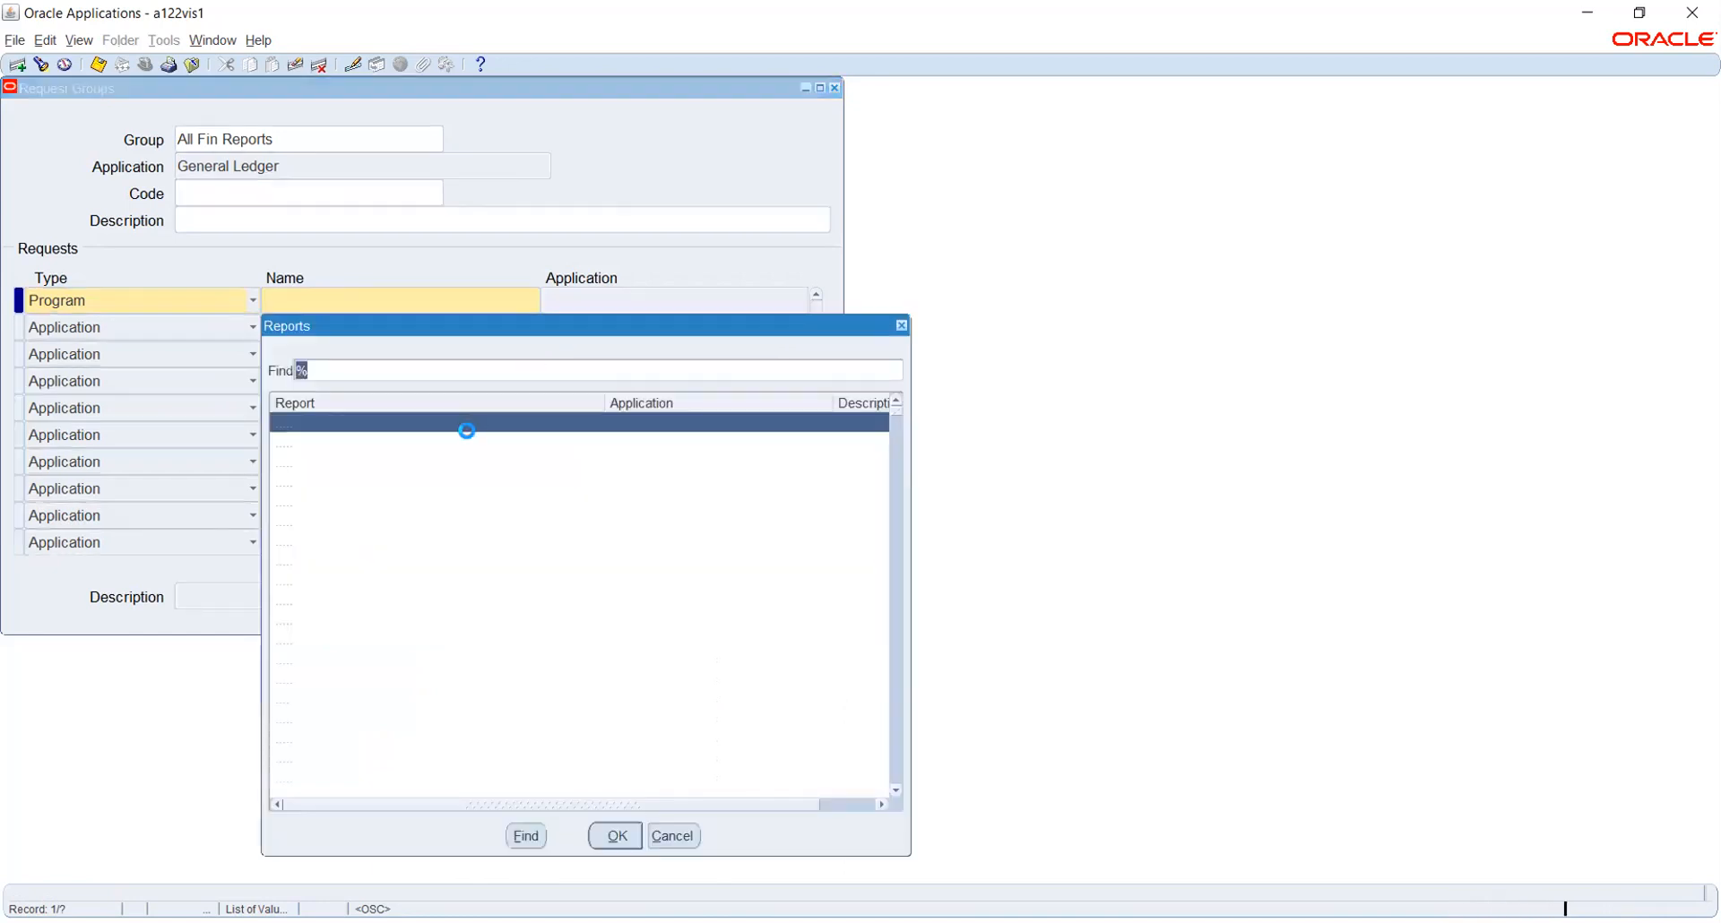
click(380, 370)
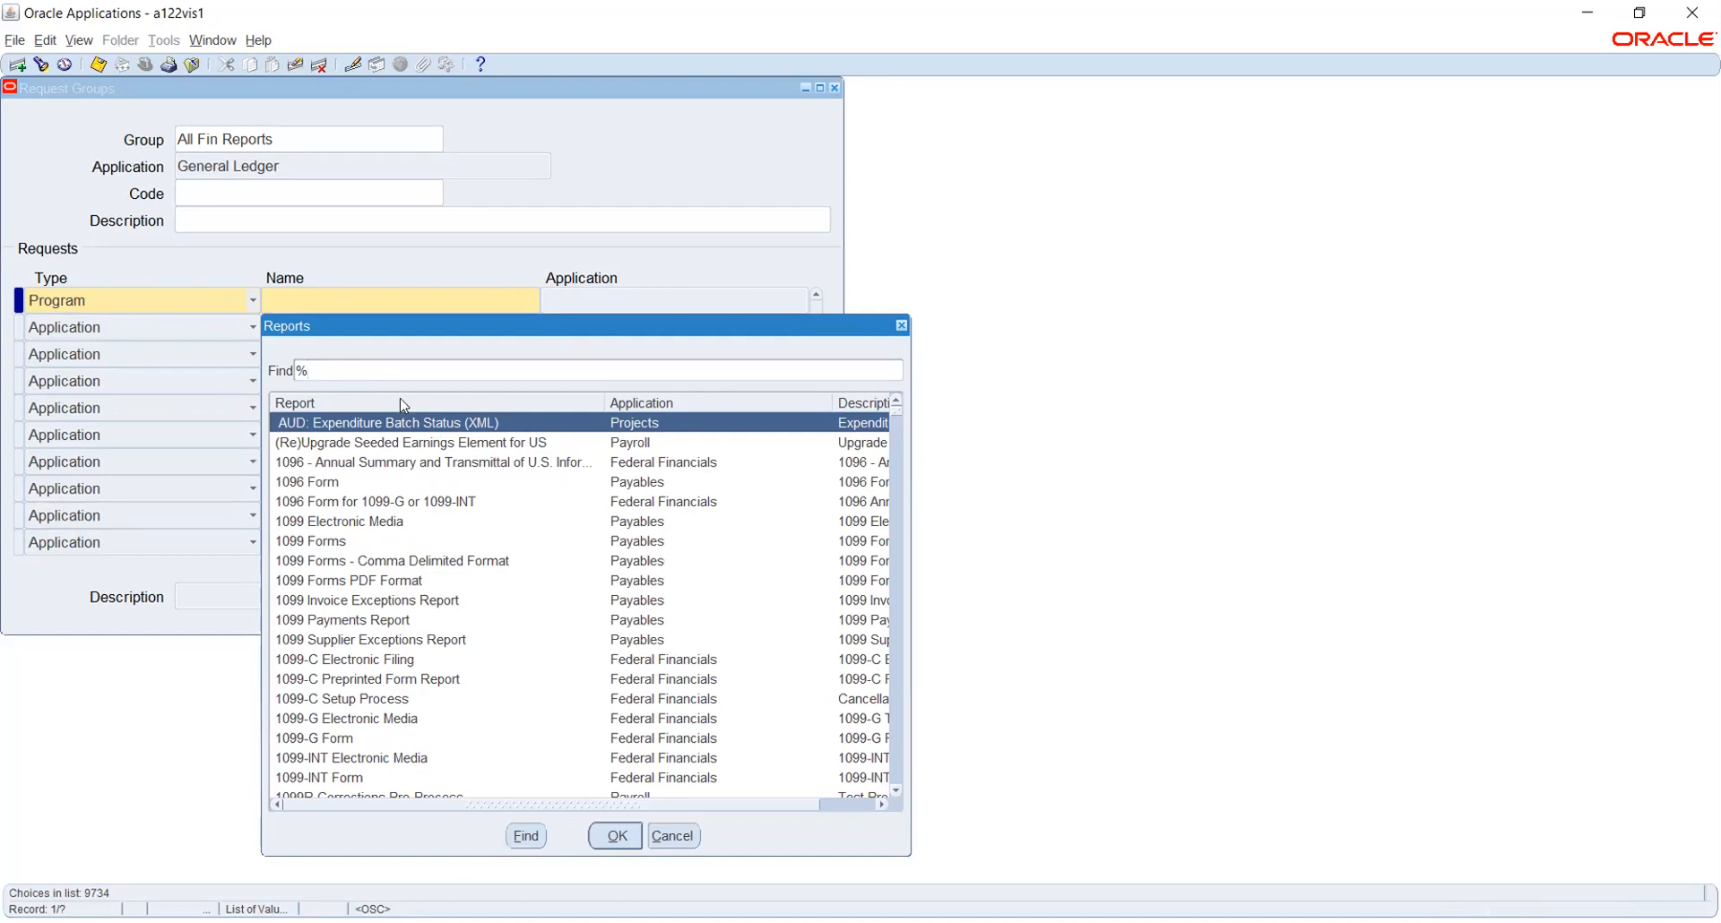
Close the Reports list without choosing a report, leaving the row type as Program
click(678, 845)
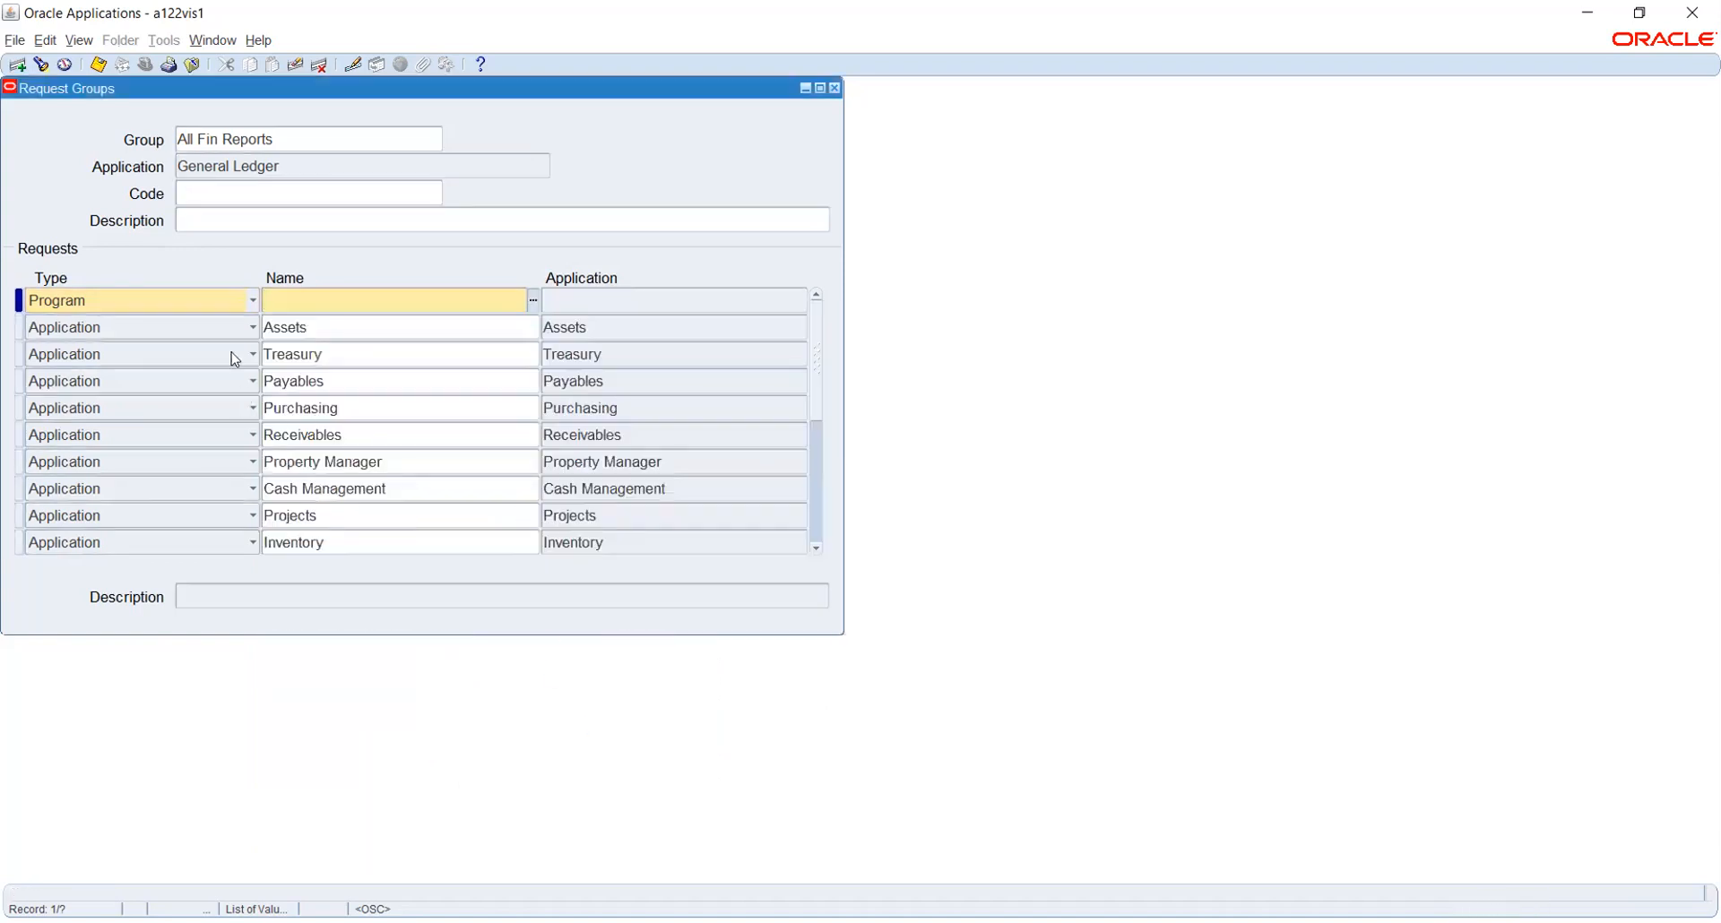
click(229, 303)
click(231, 305)
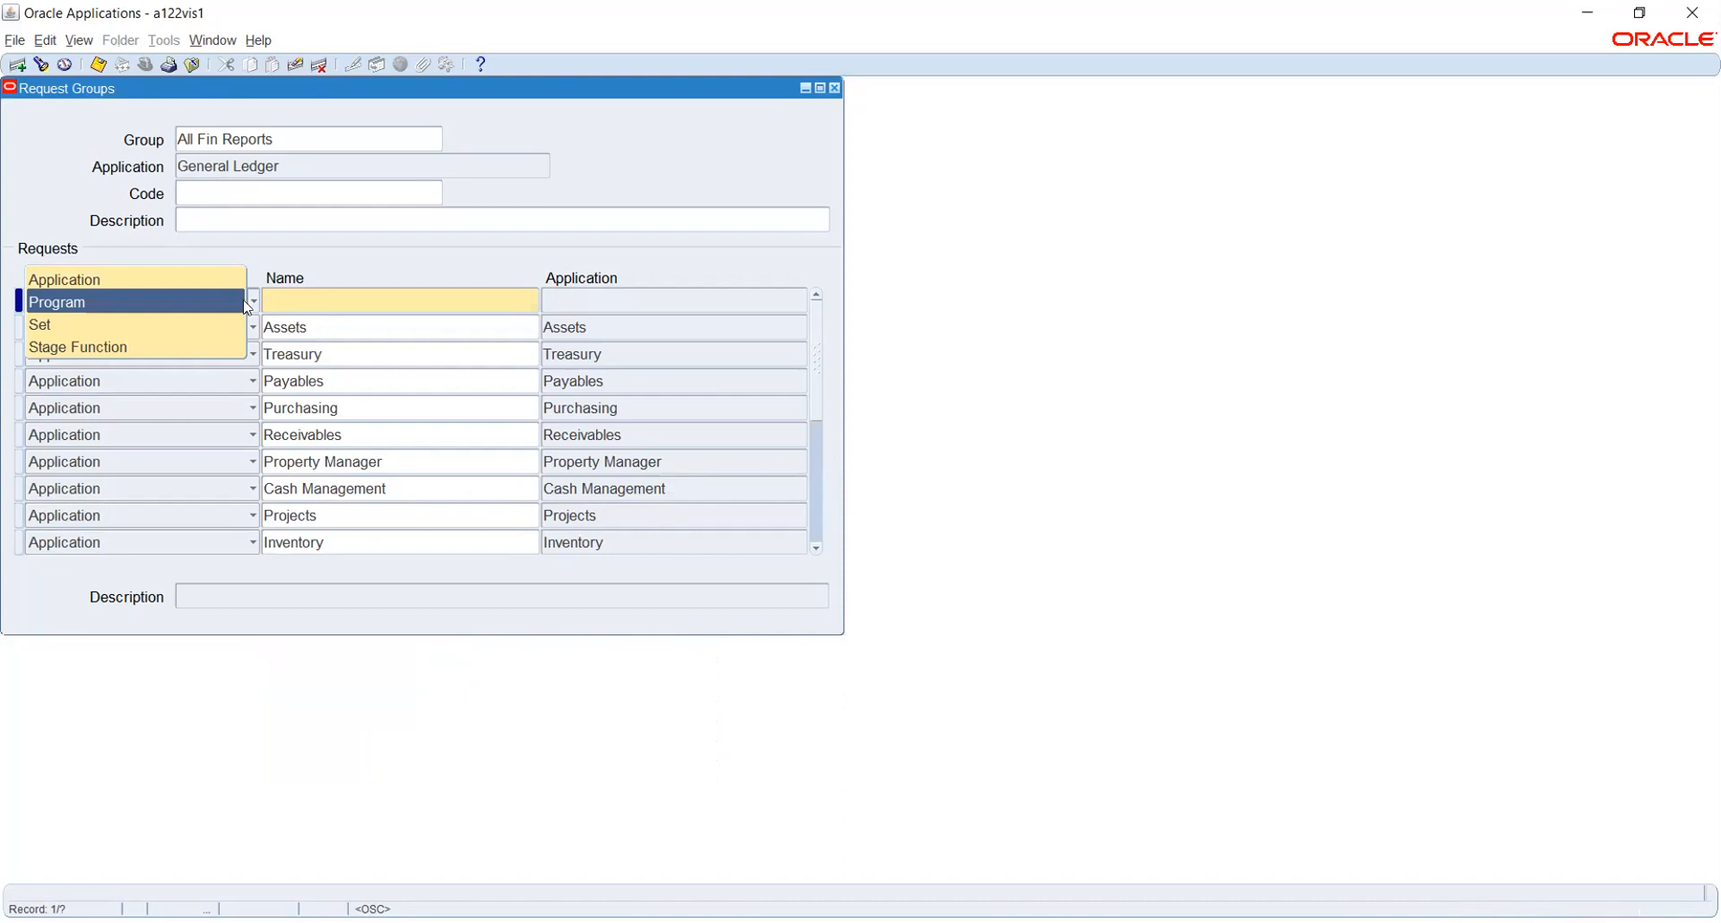
click(387, 249)
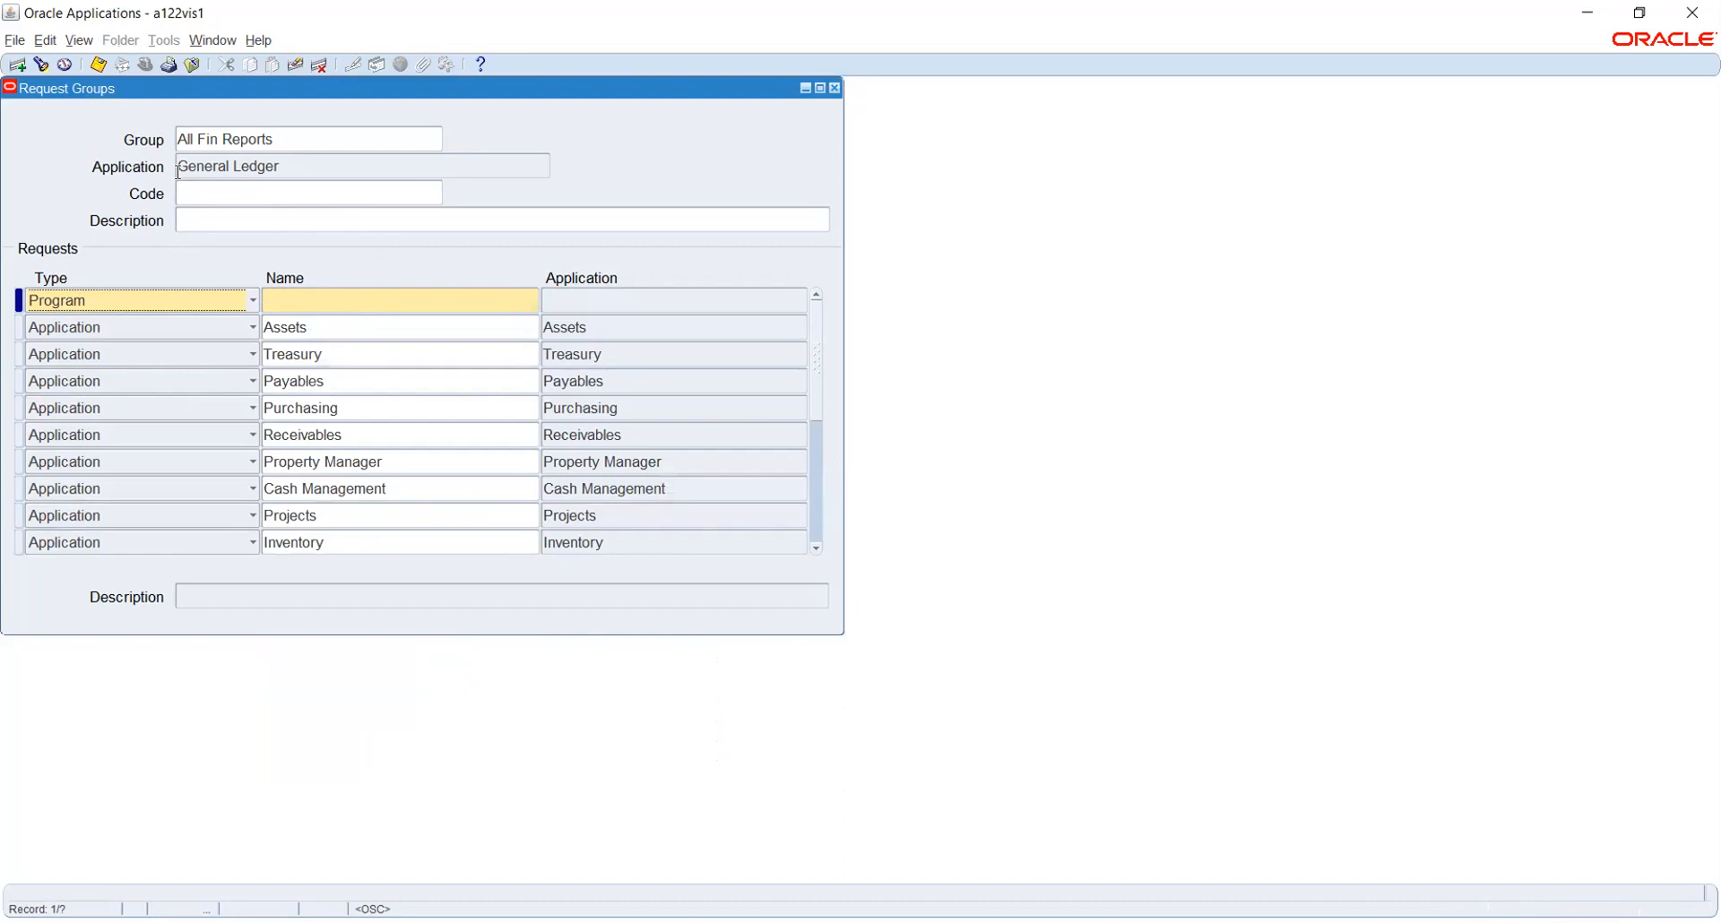
Clear the unfinished Program row and move the Request Groups window aside to reveal the Navigator
key(Tab)
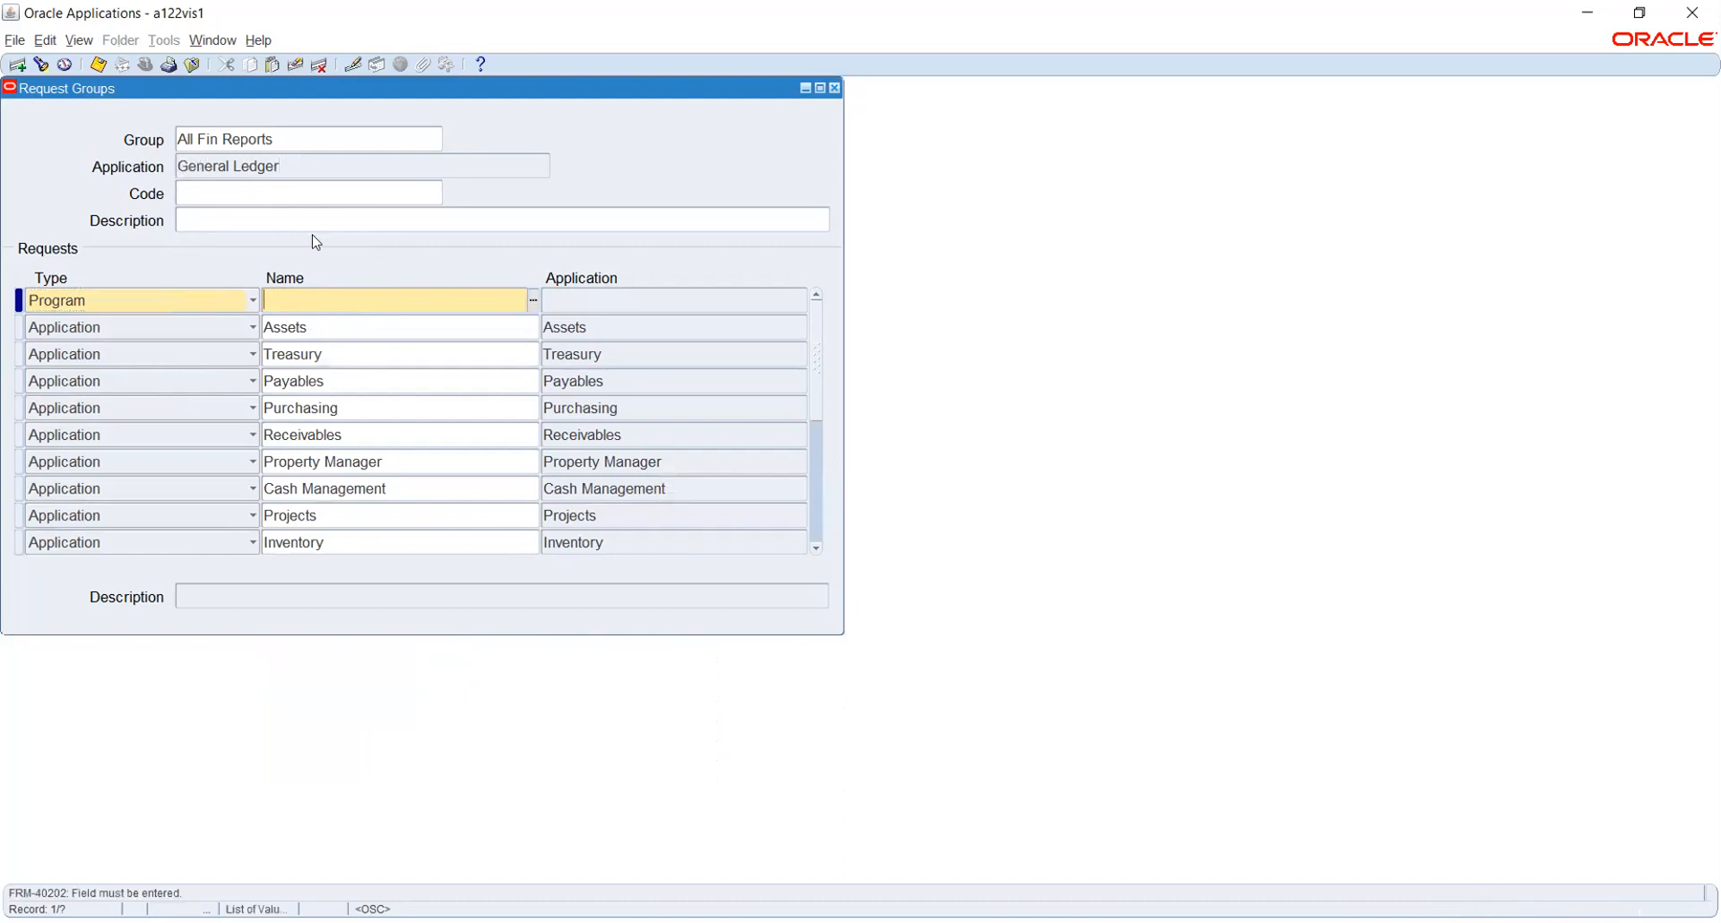
click(295, 65)
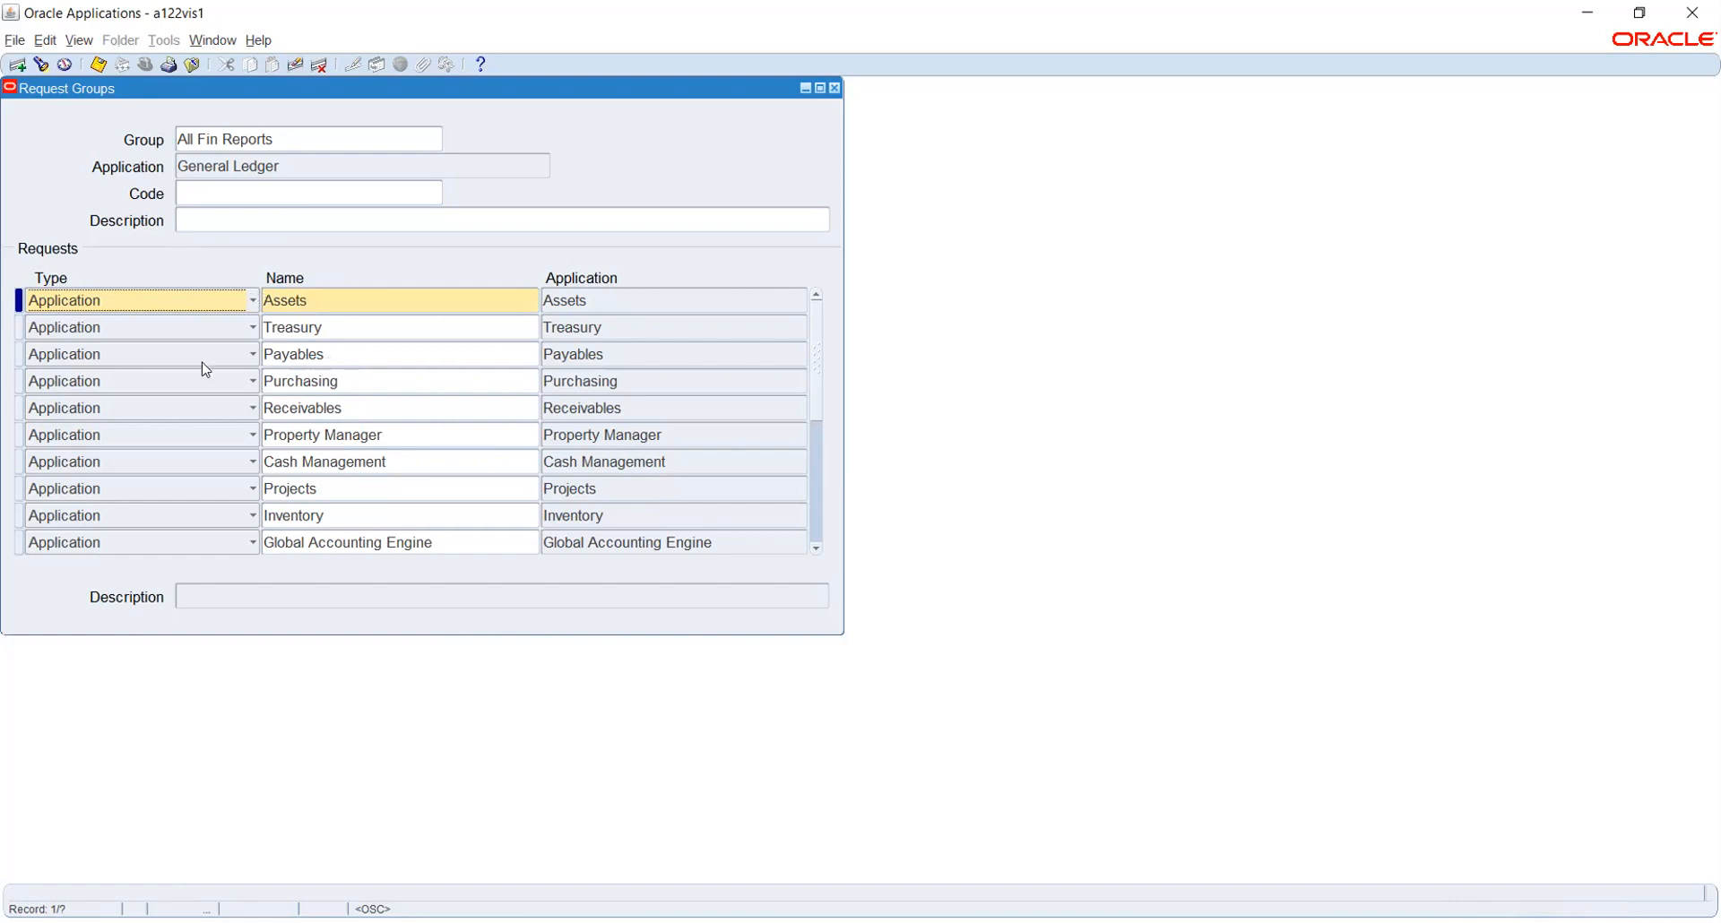
drag(583, 85, 614, 127)
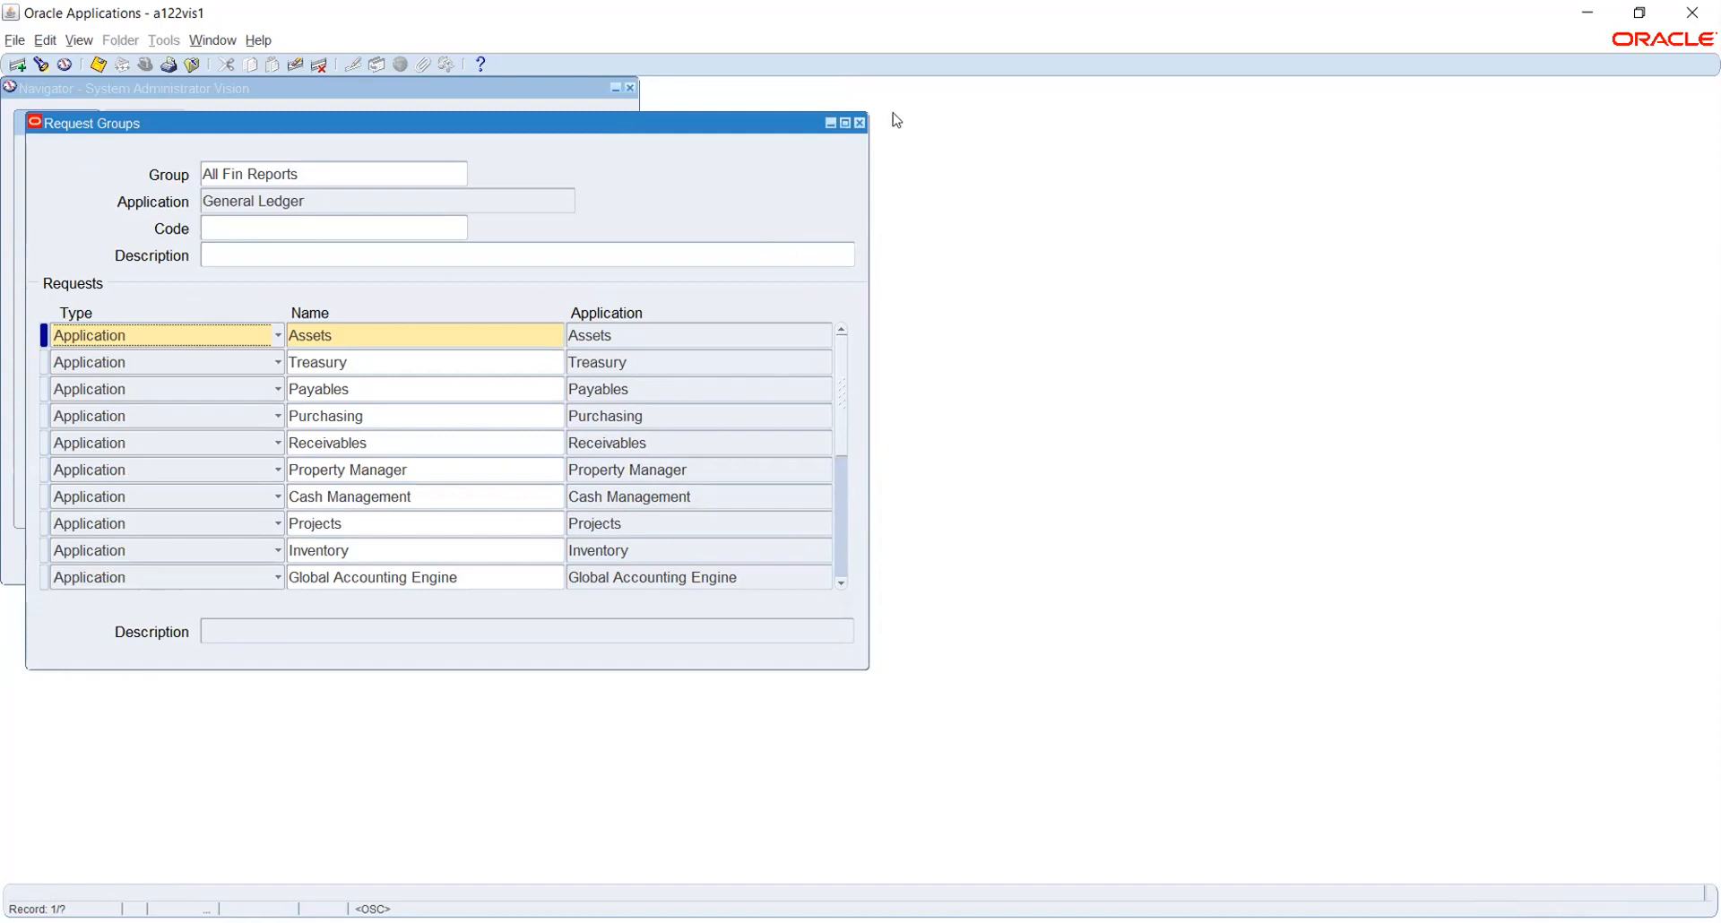
Close Request Groups and open Application > Menu from the Navigator
click(859, 122)
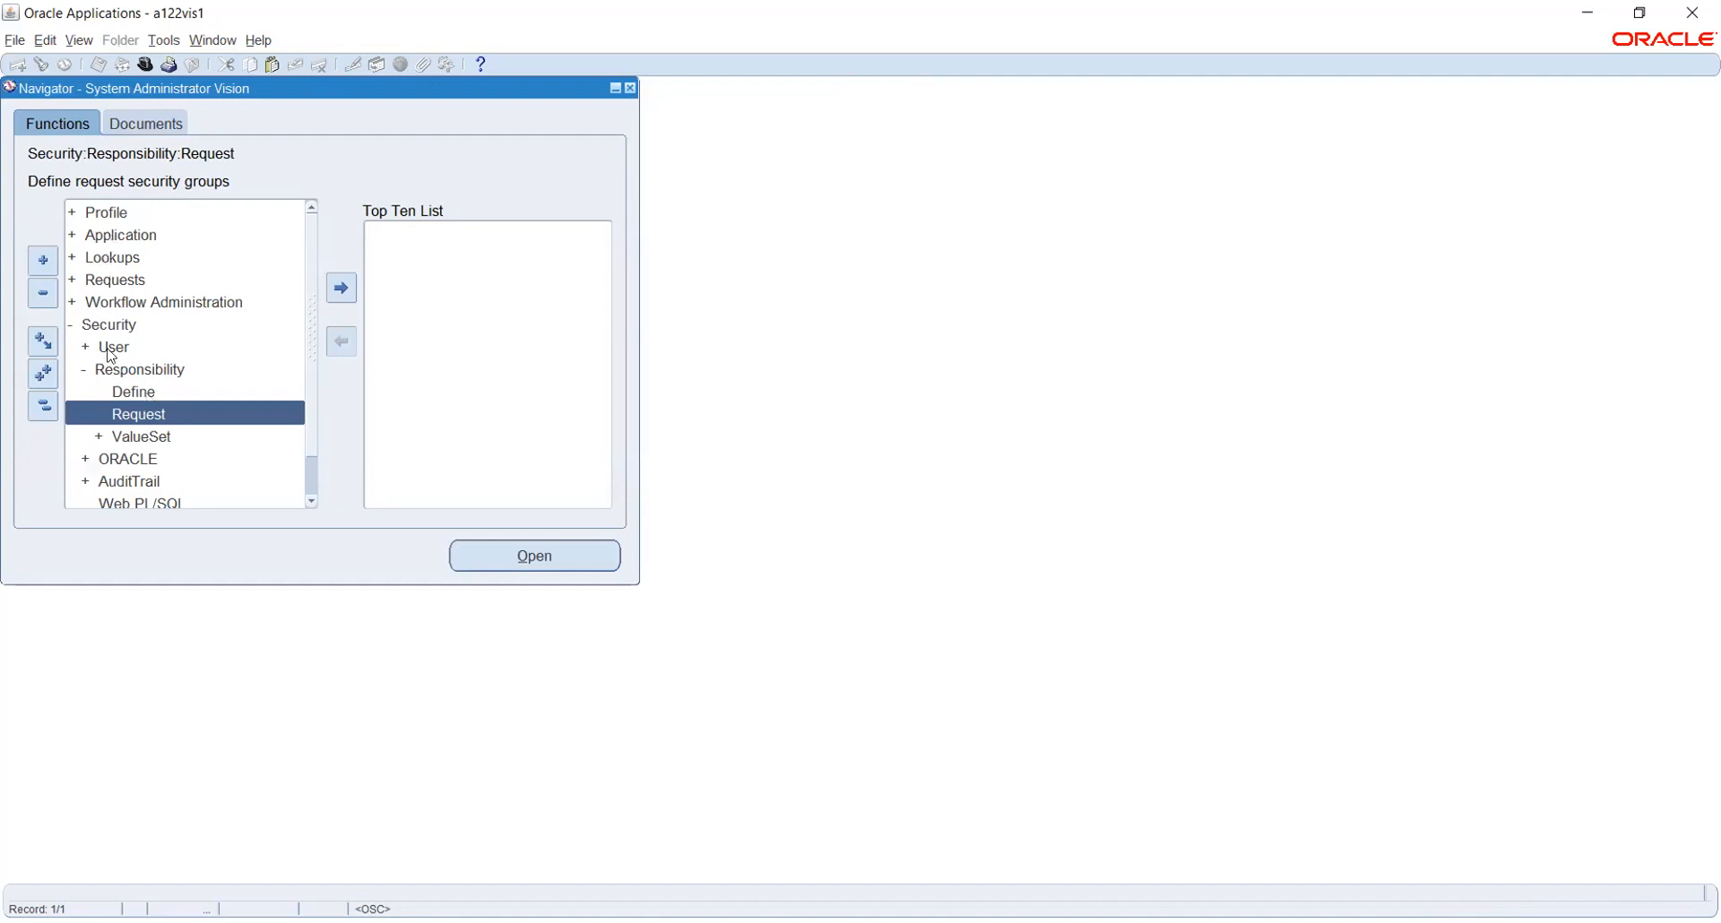
click(109, 237)
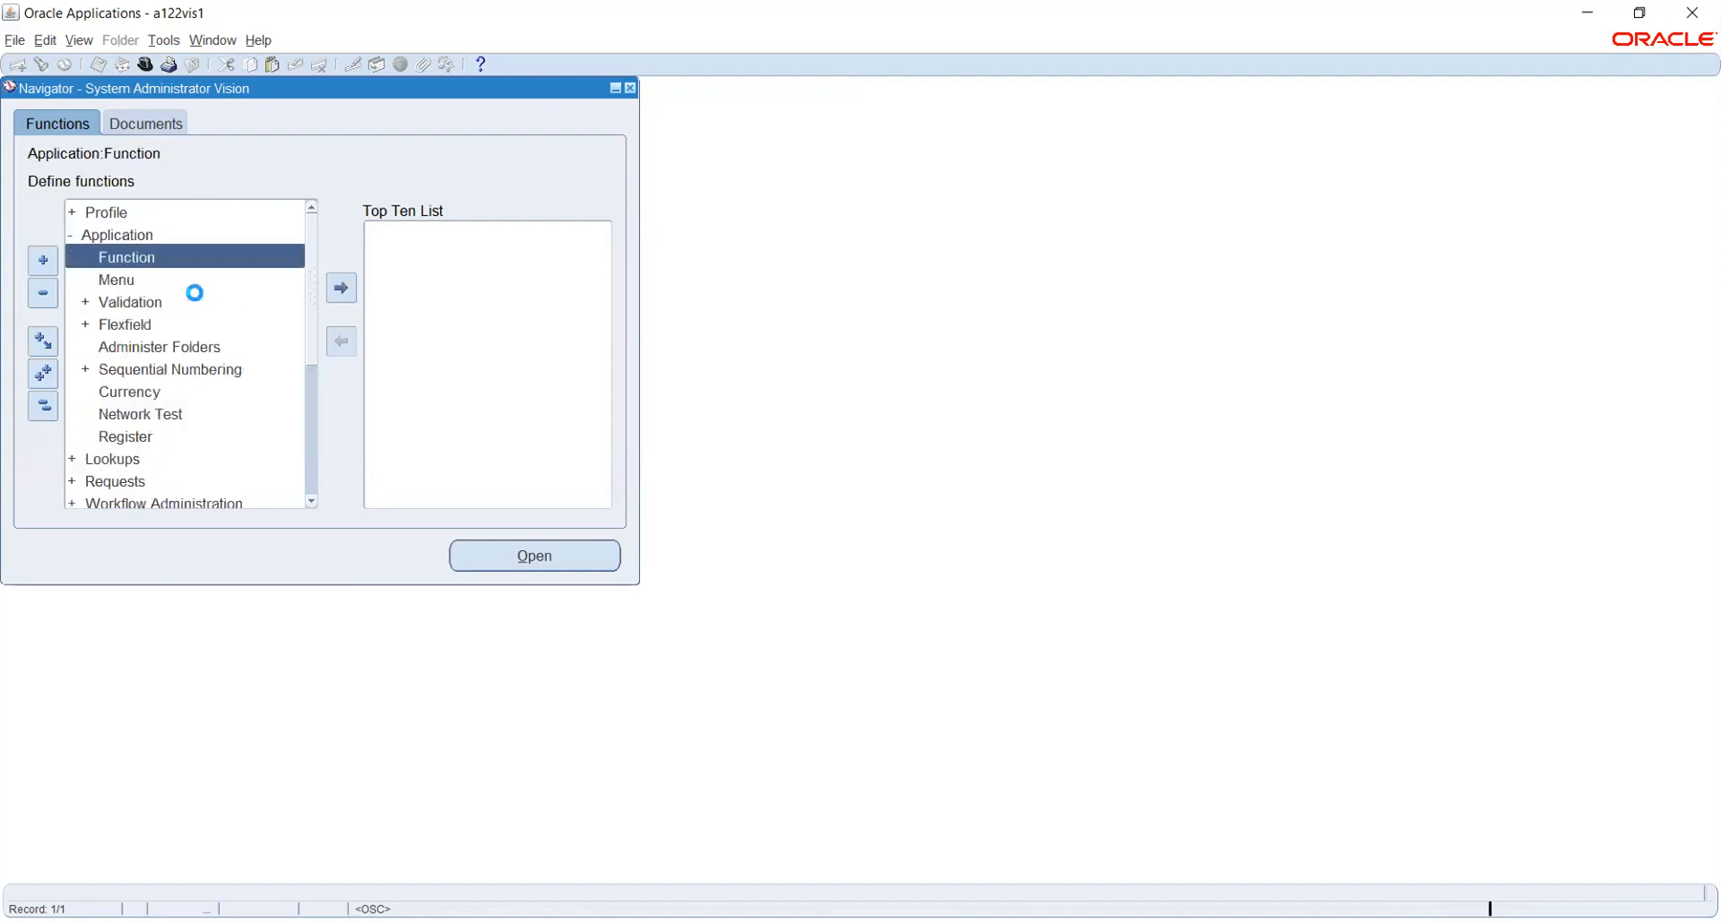
click(119, 277)
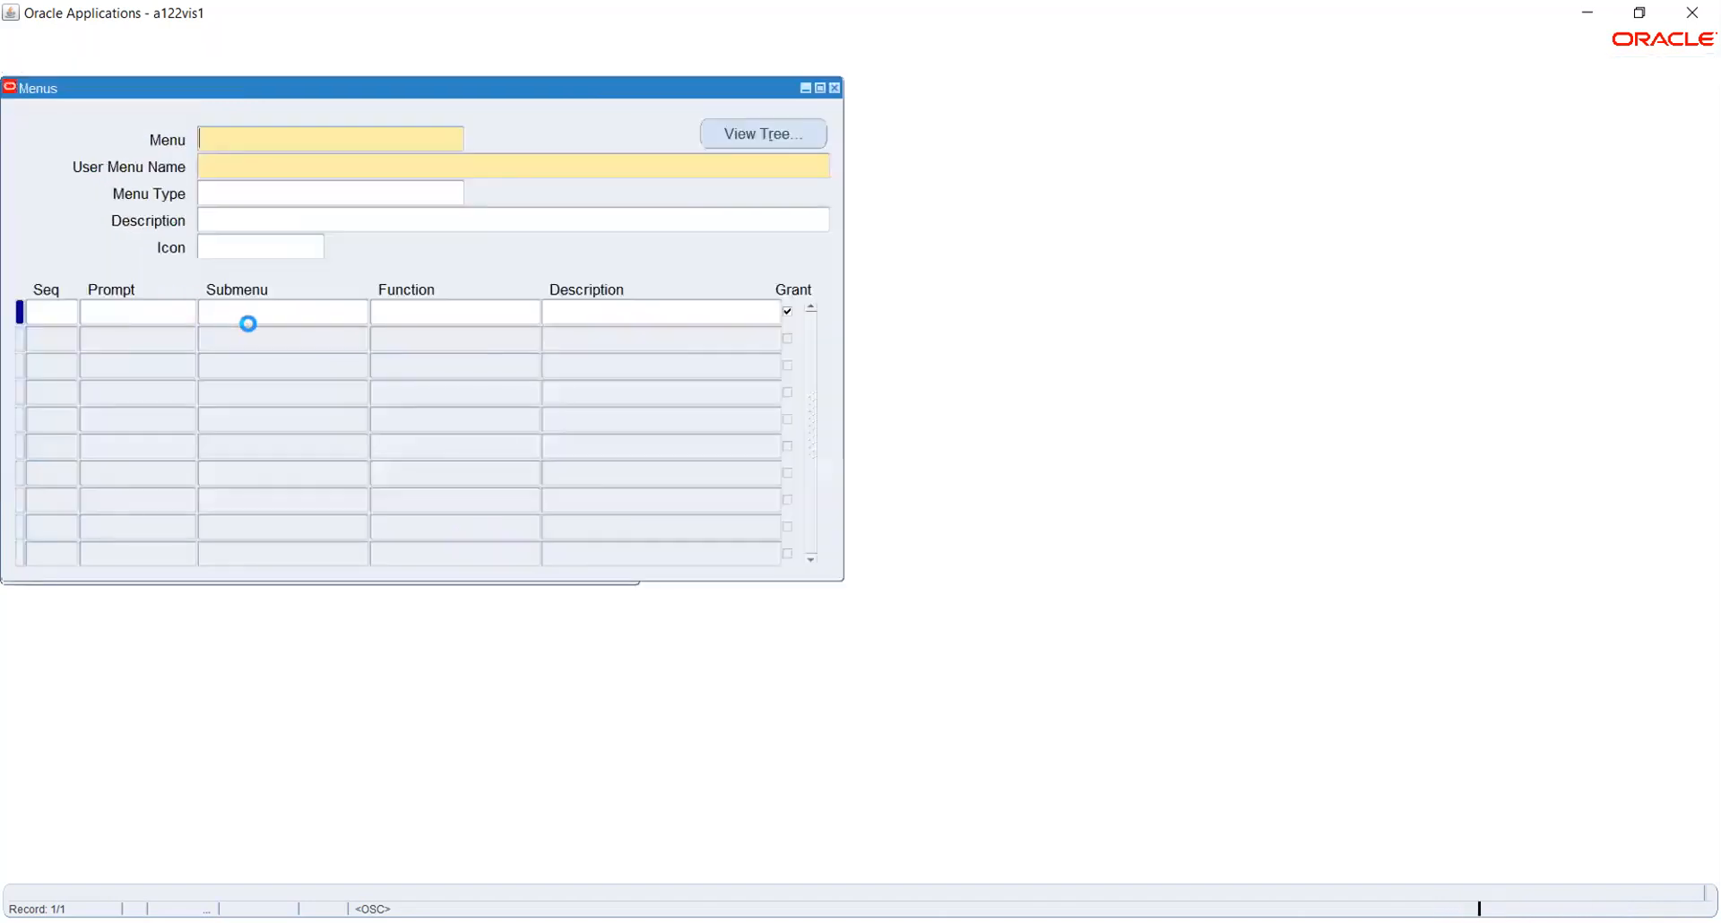
Open the Find Menu list and browse the menus matching 'gl'
click(42, 64)
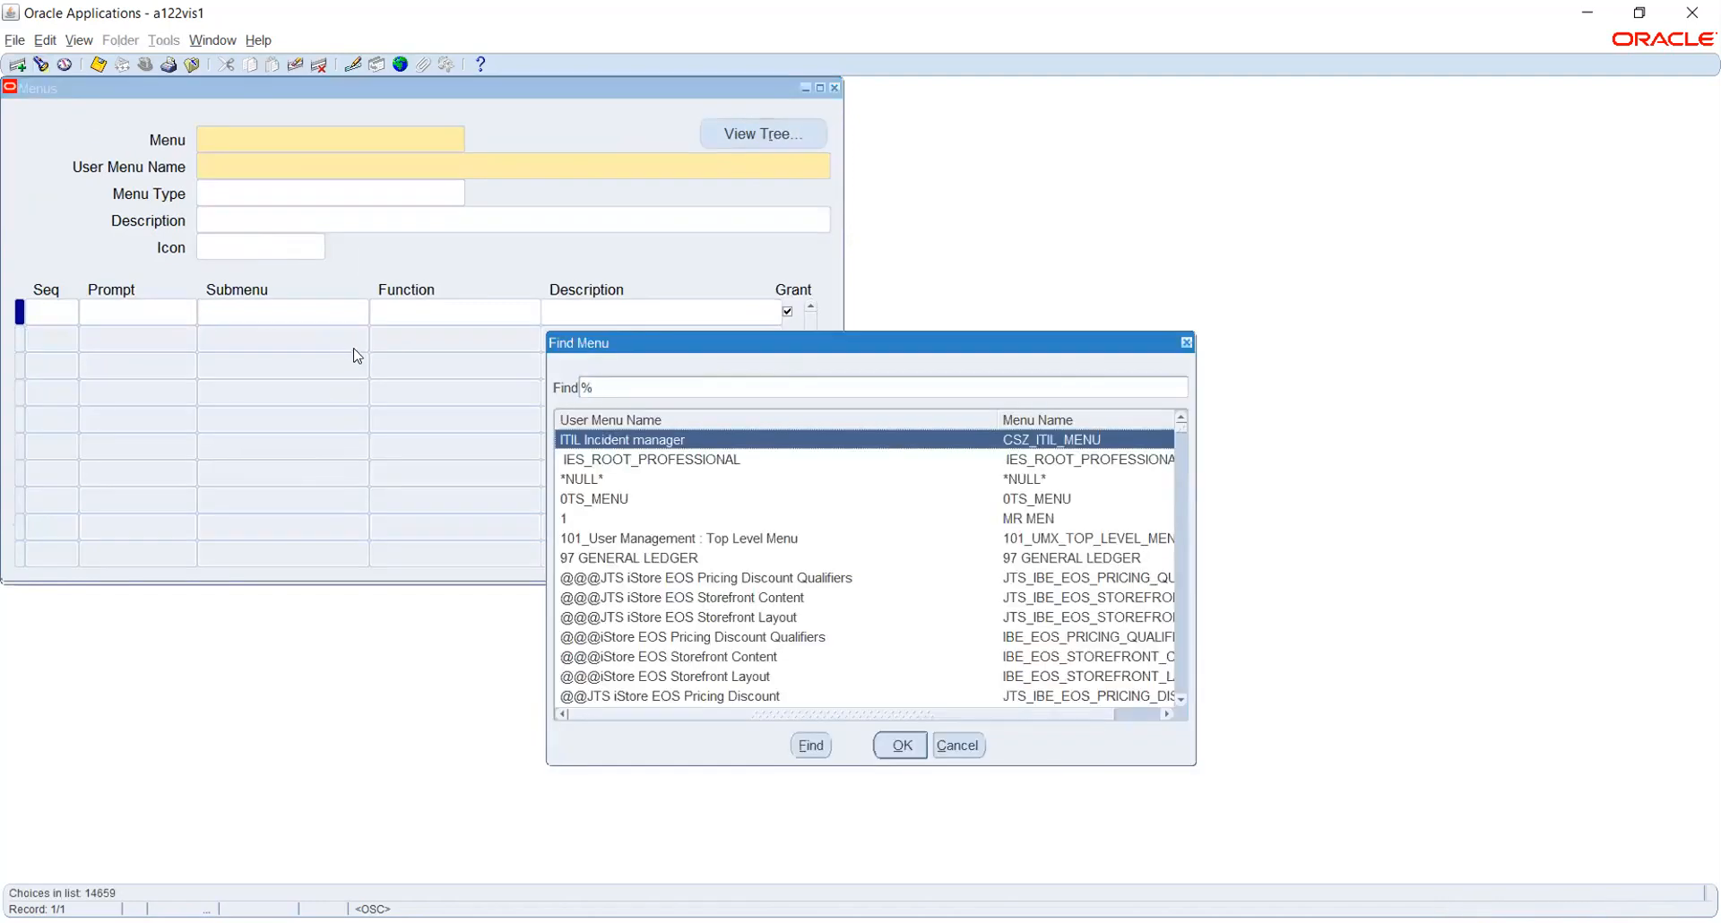
text(g)
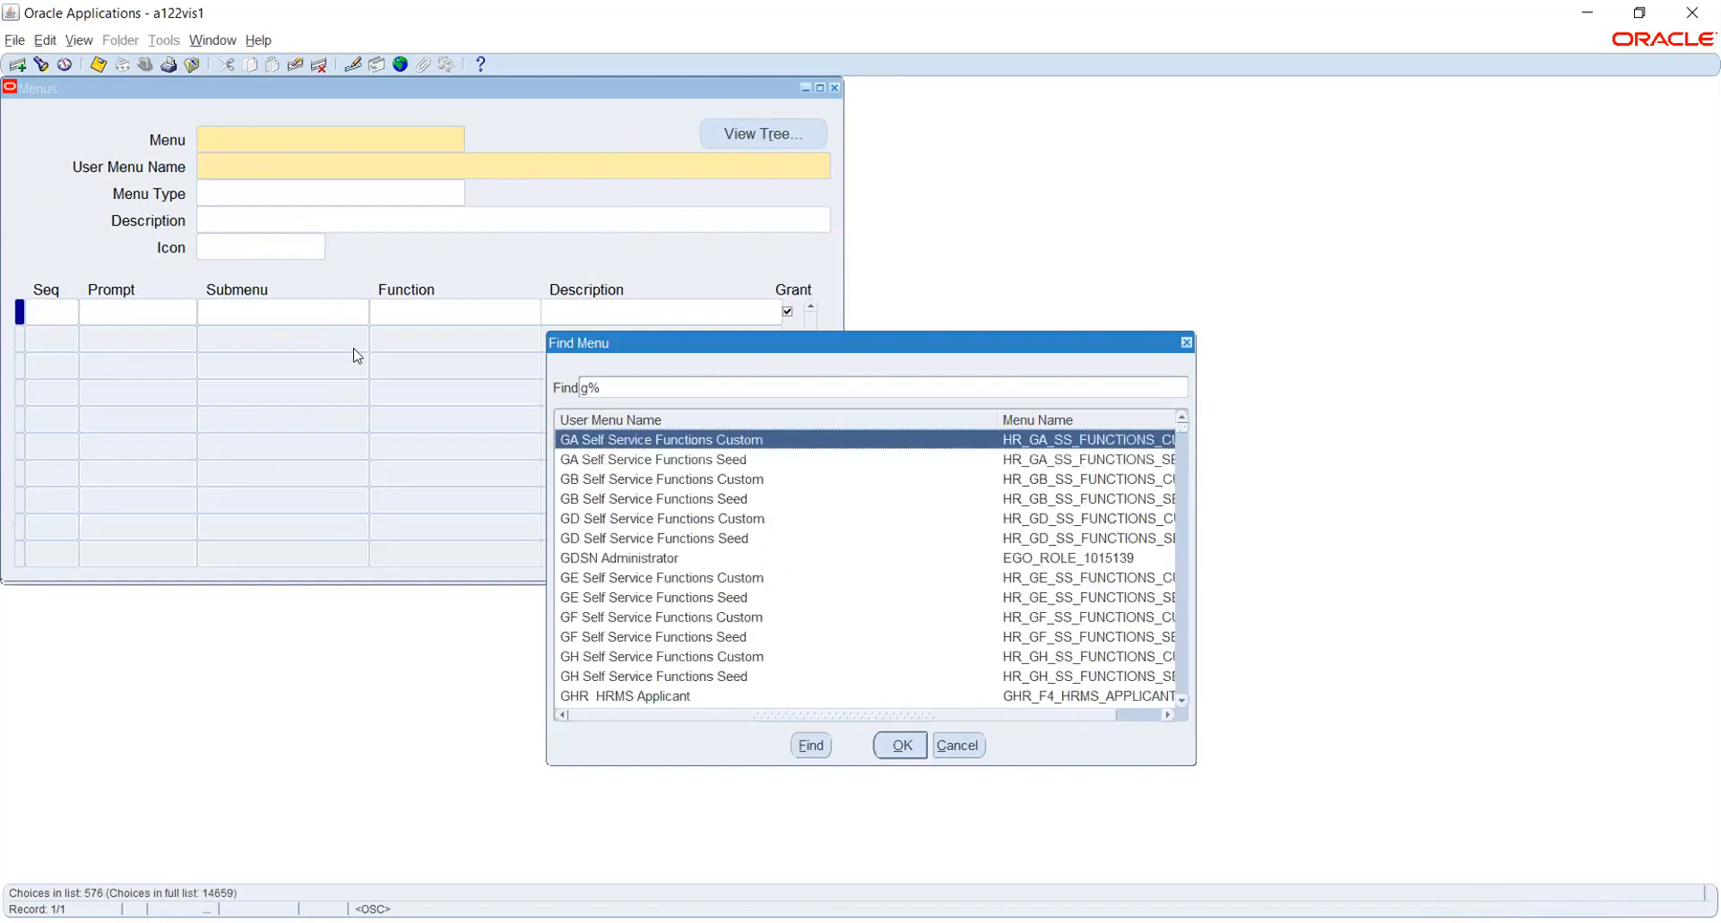
text(l)
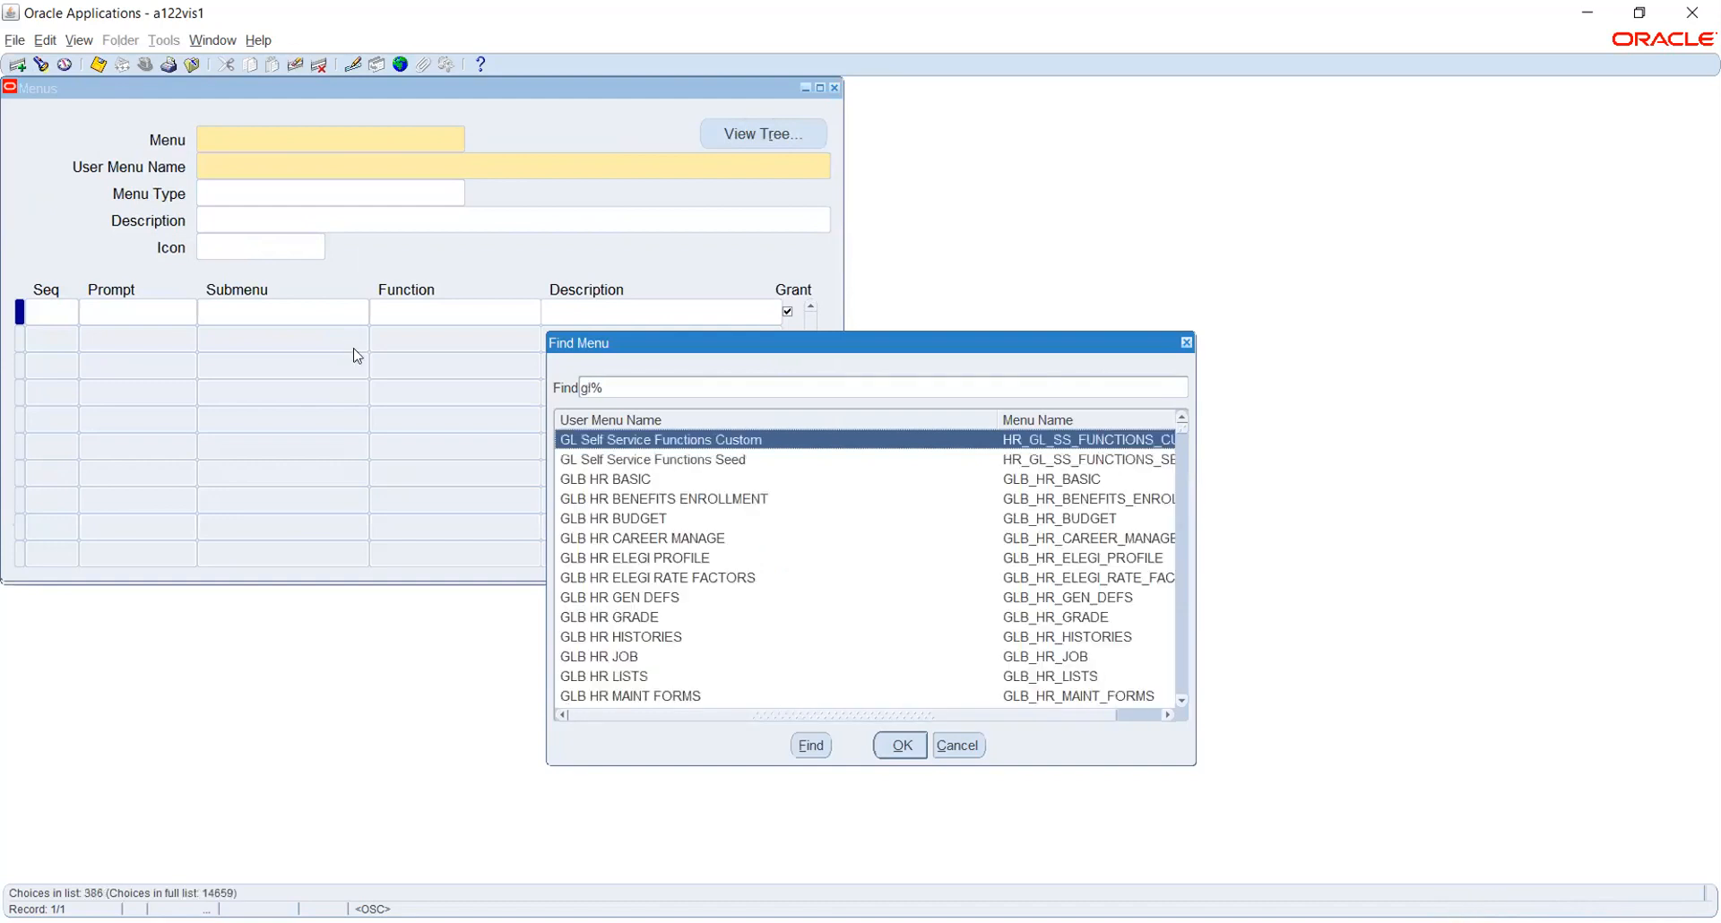
scroll(651, 608, down, 2)
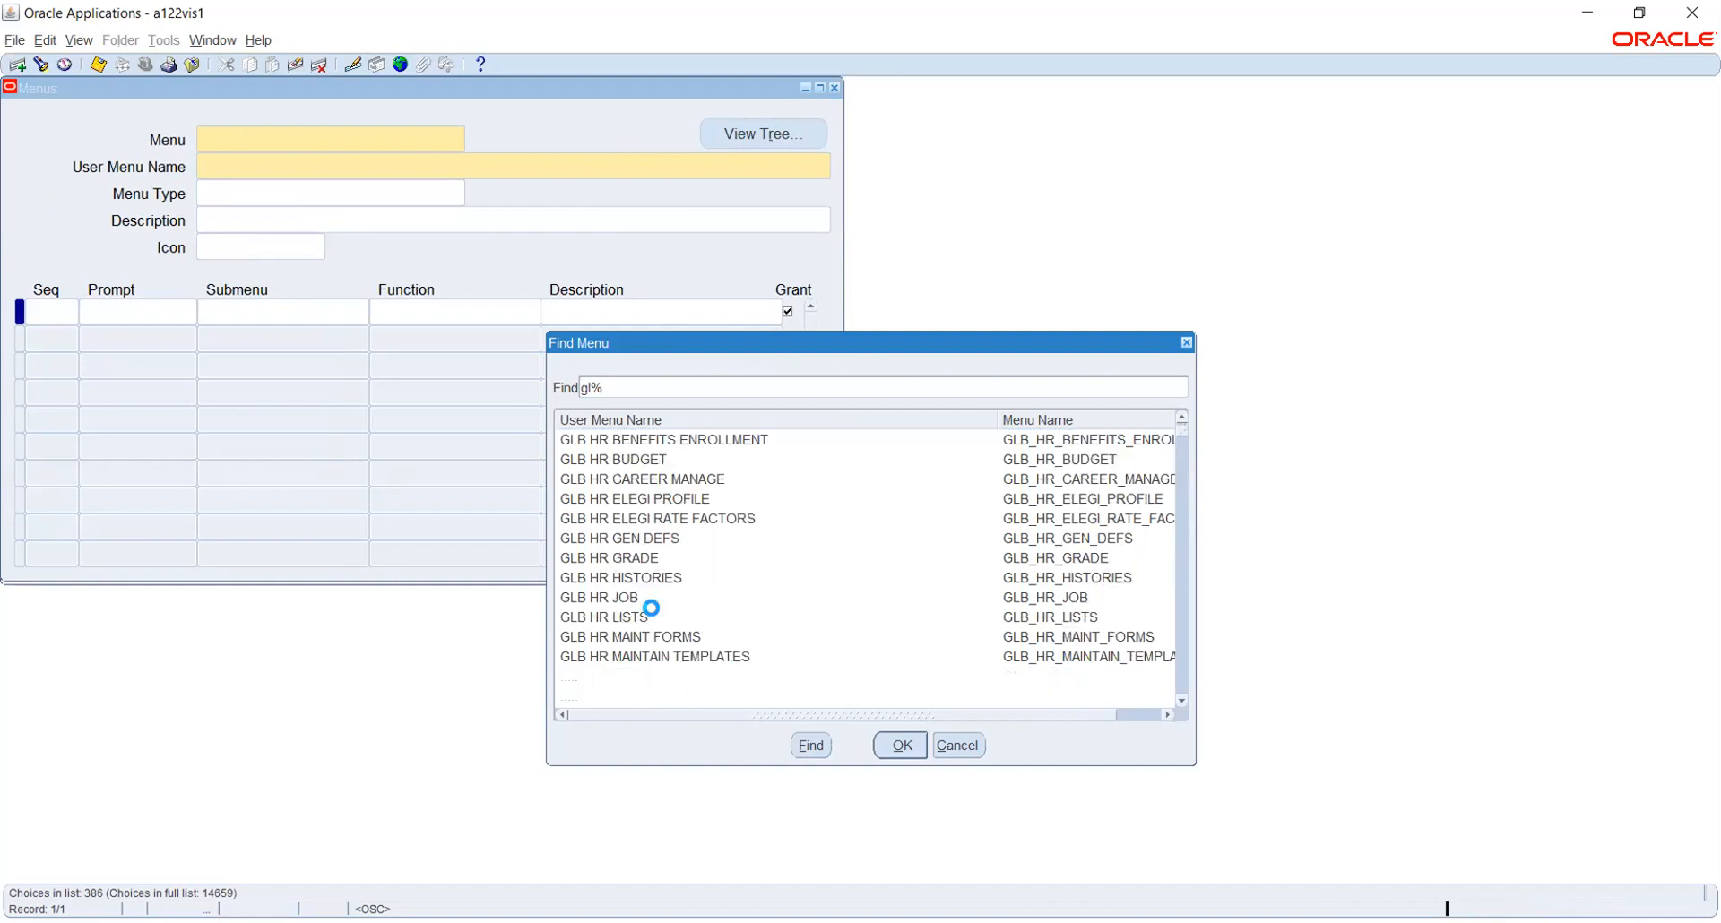
scroll(652, 609, down, 5)
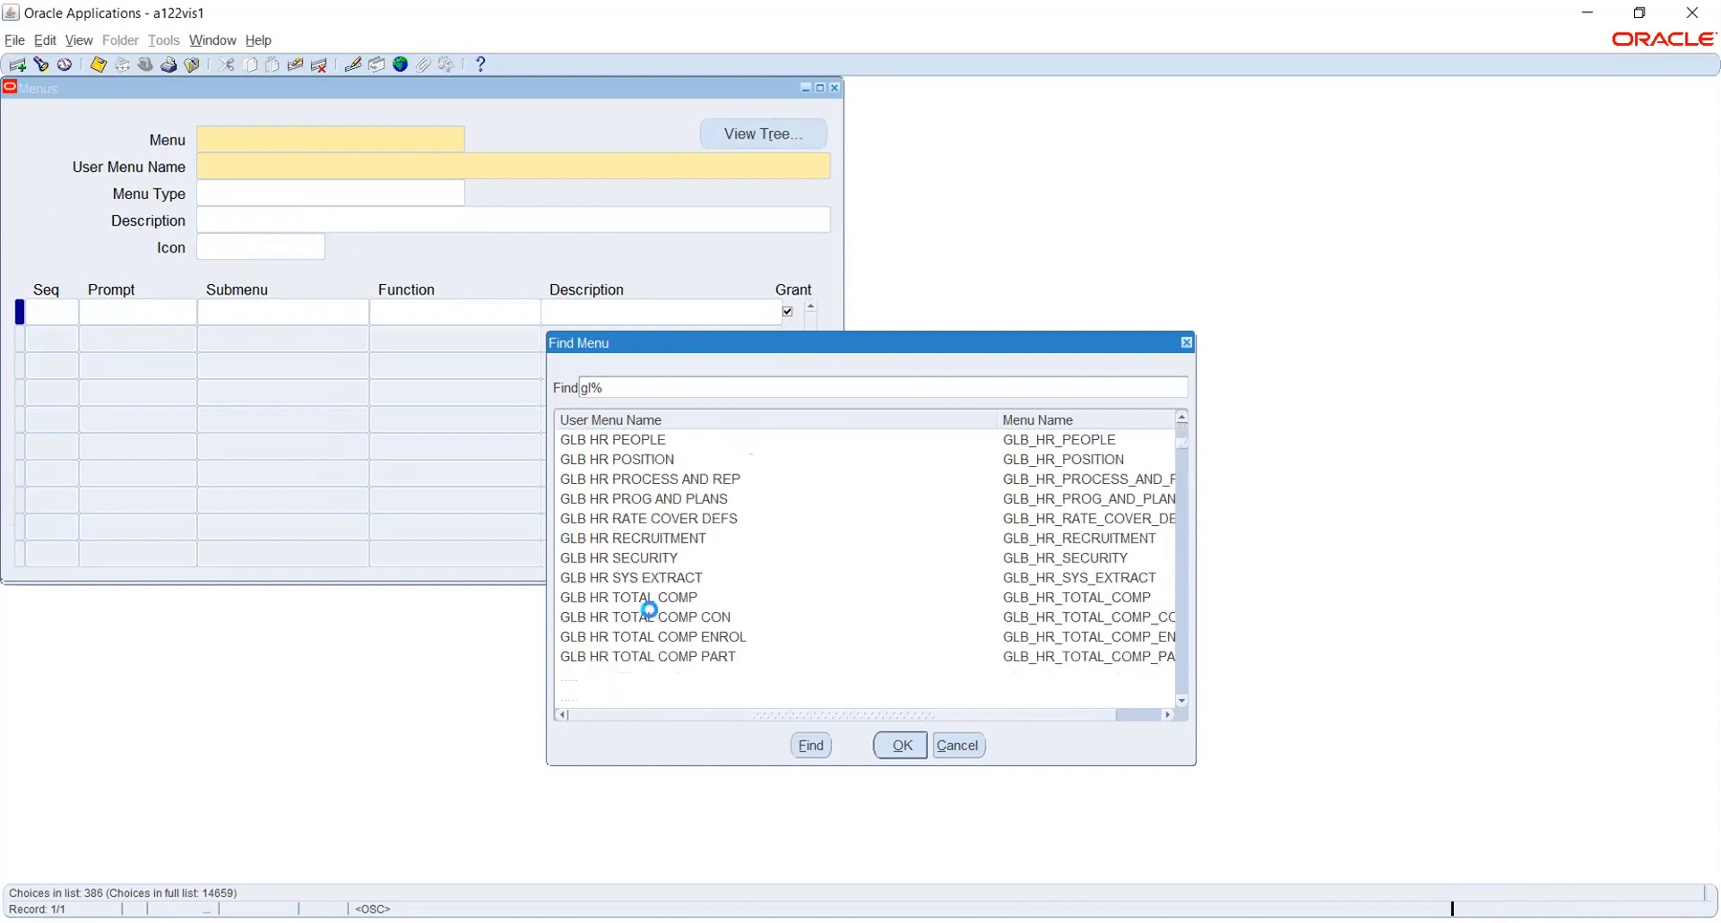
scroll(650, 609, down, 5)
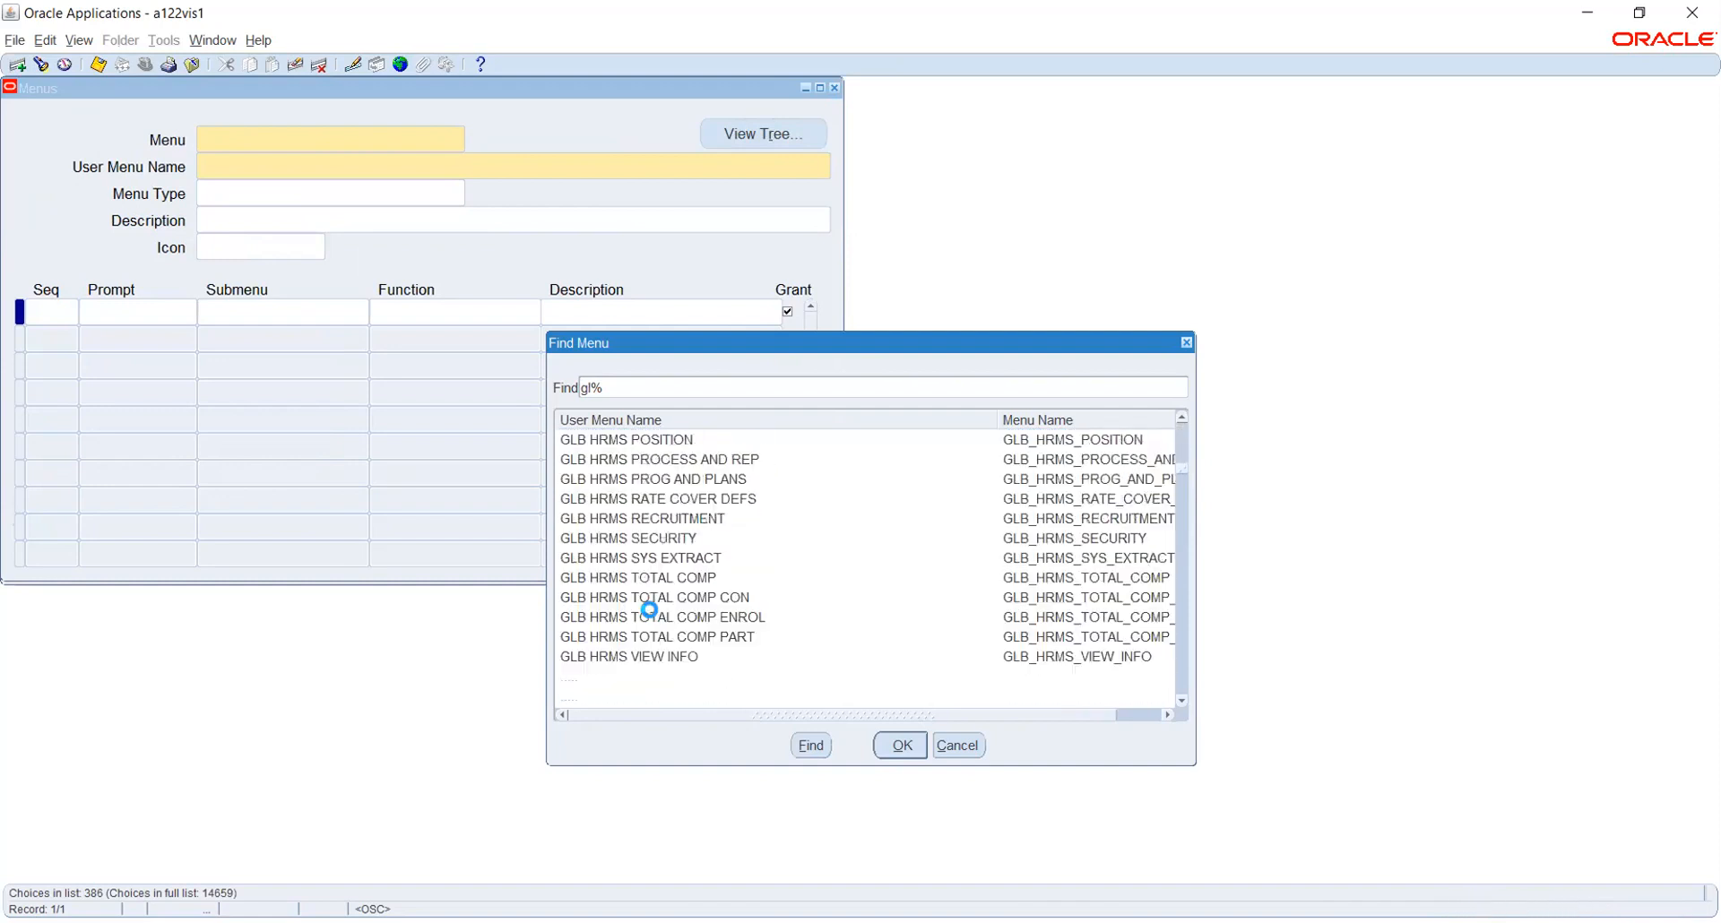
scroll(649, 610, down, 5)
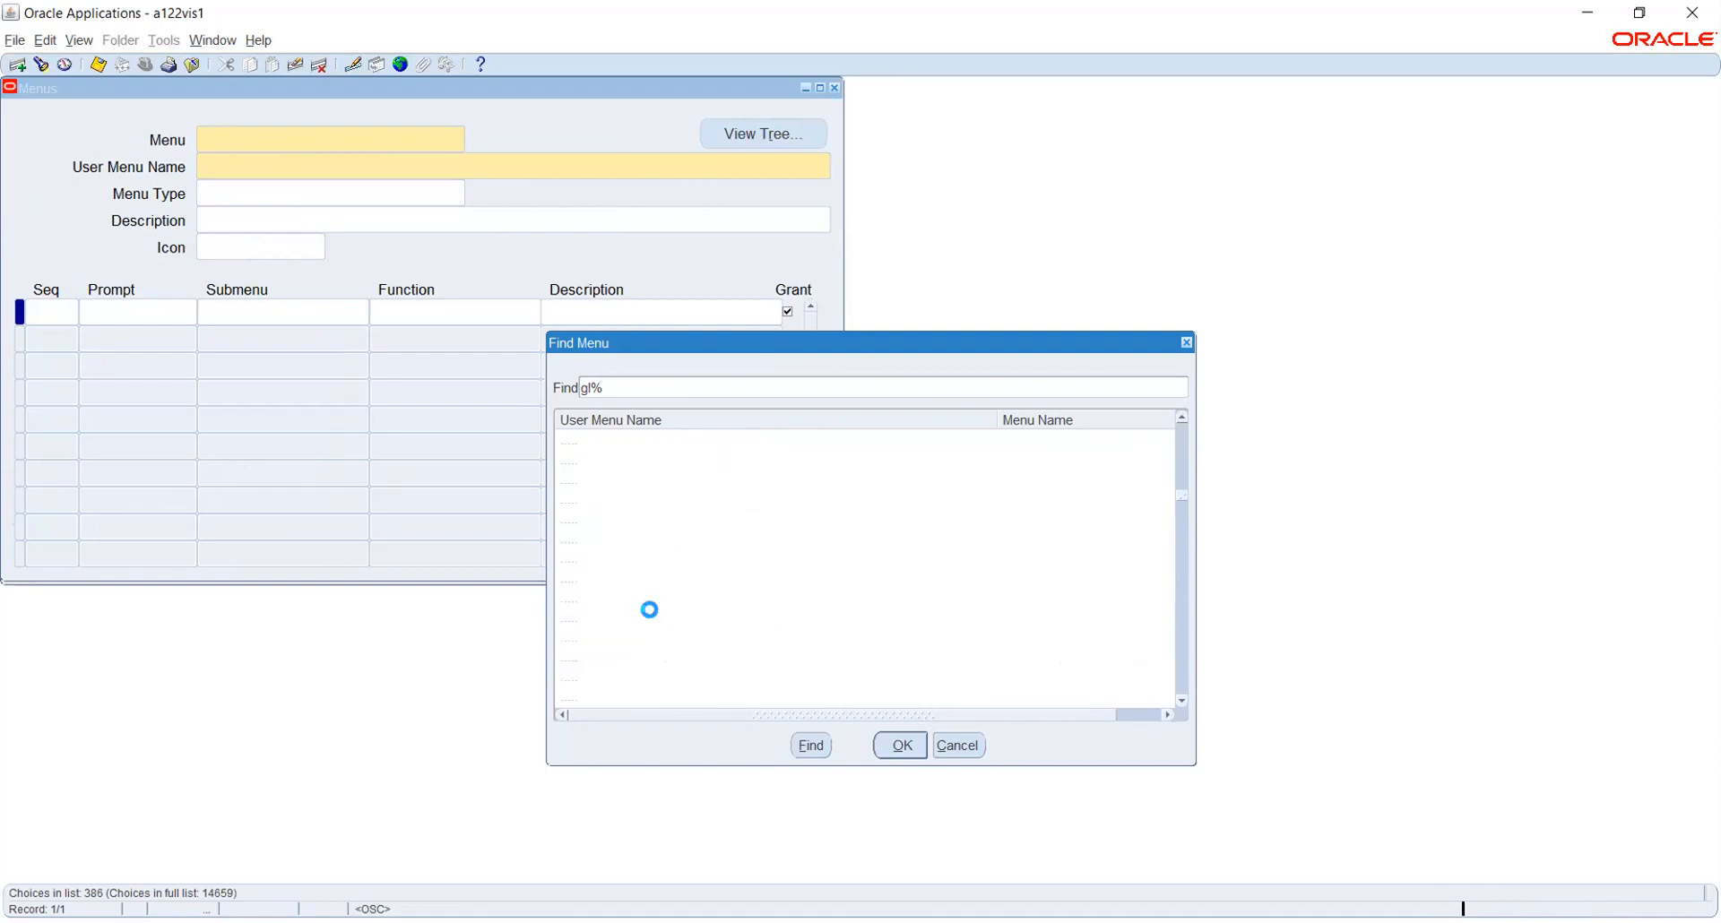
scroll(651, 611, down, 5)
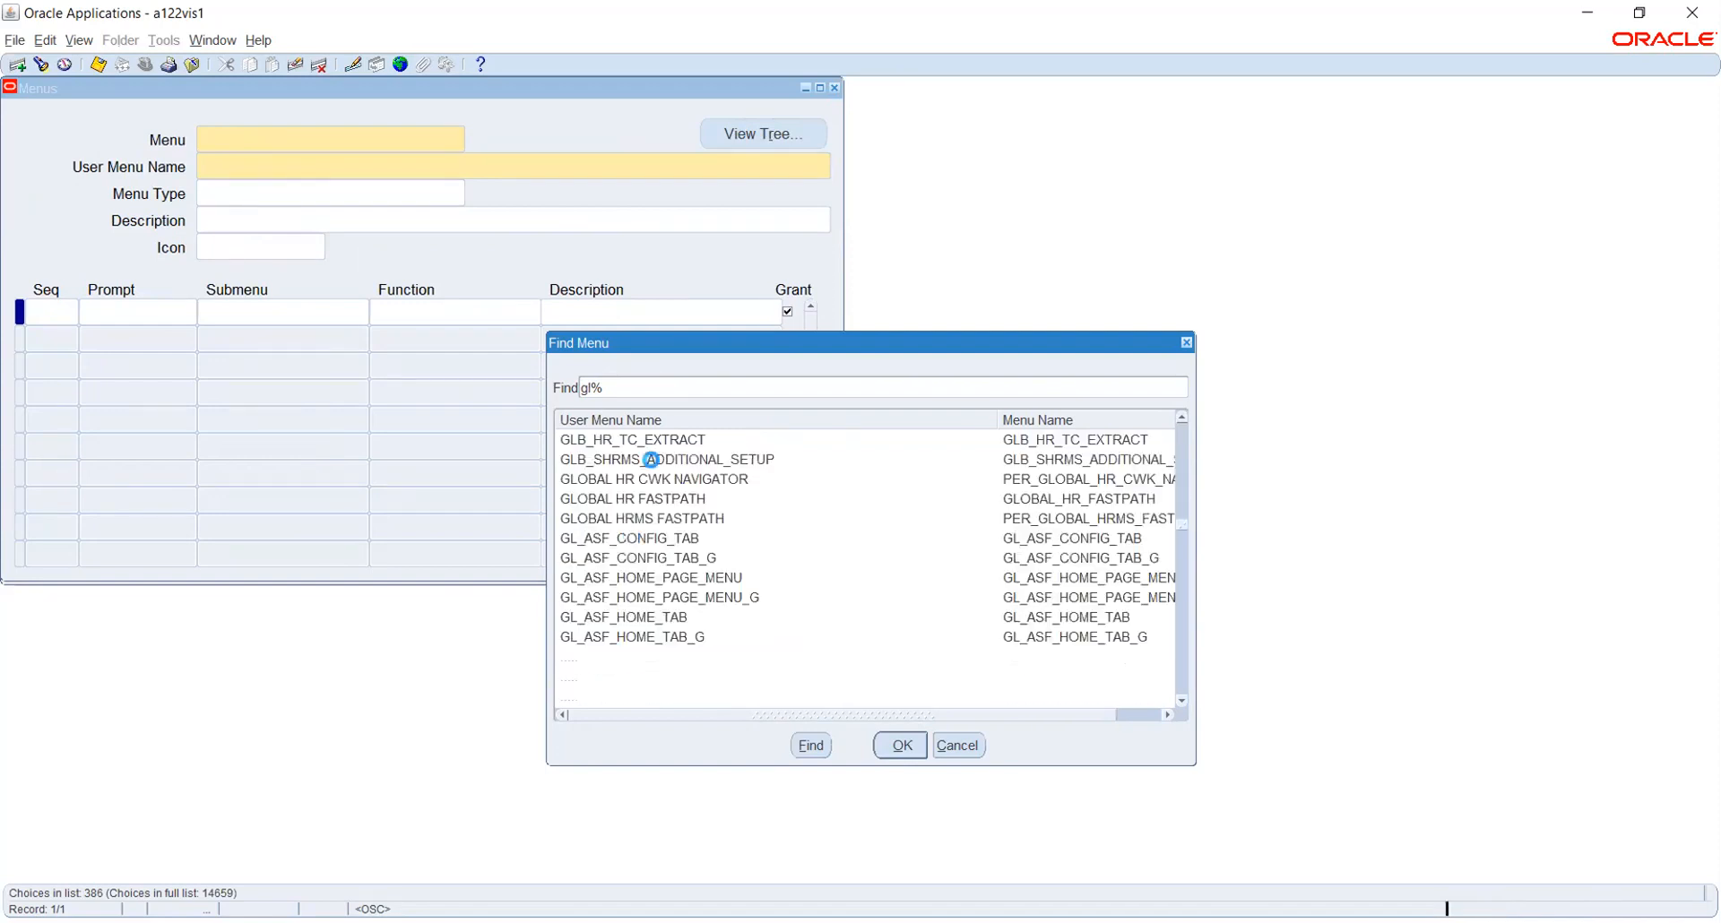
Search with %GL%Us% and load the GL_USER menu into the Menus form
key(BackSpace)
key(BackSpace)
key(BackSpace)
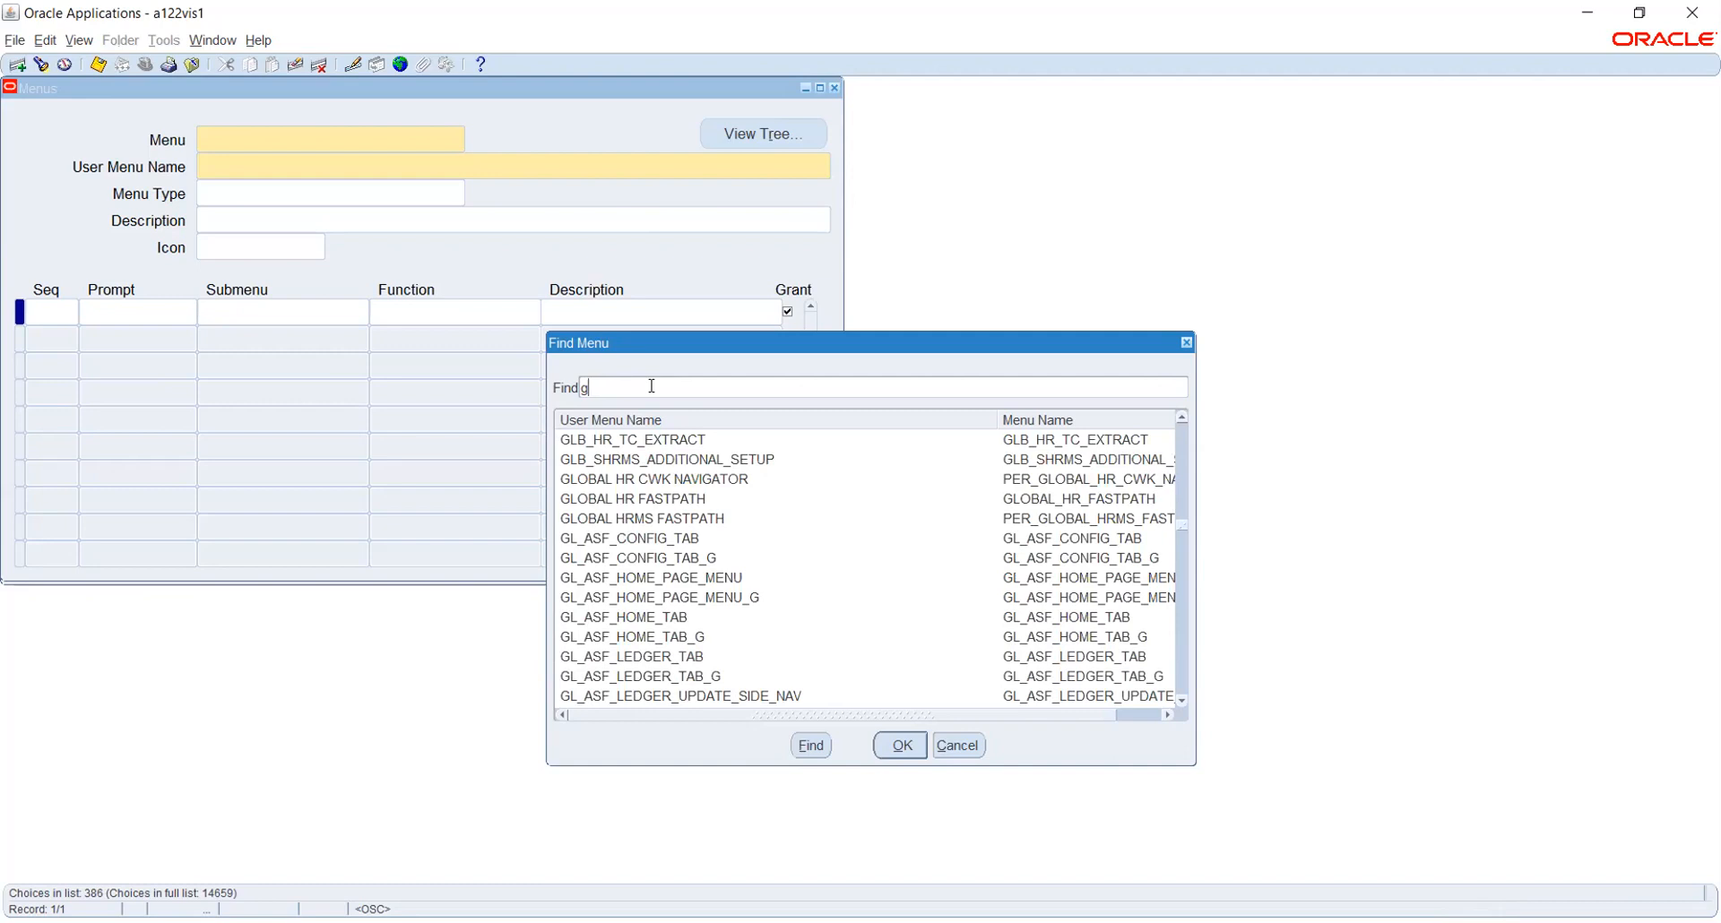
text(%GL%Us%)
key(Return)
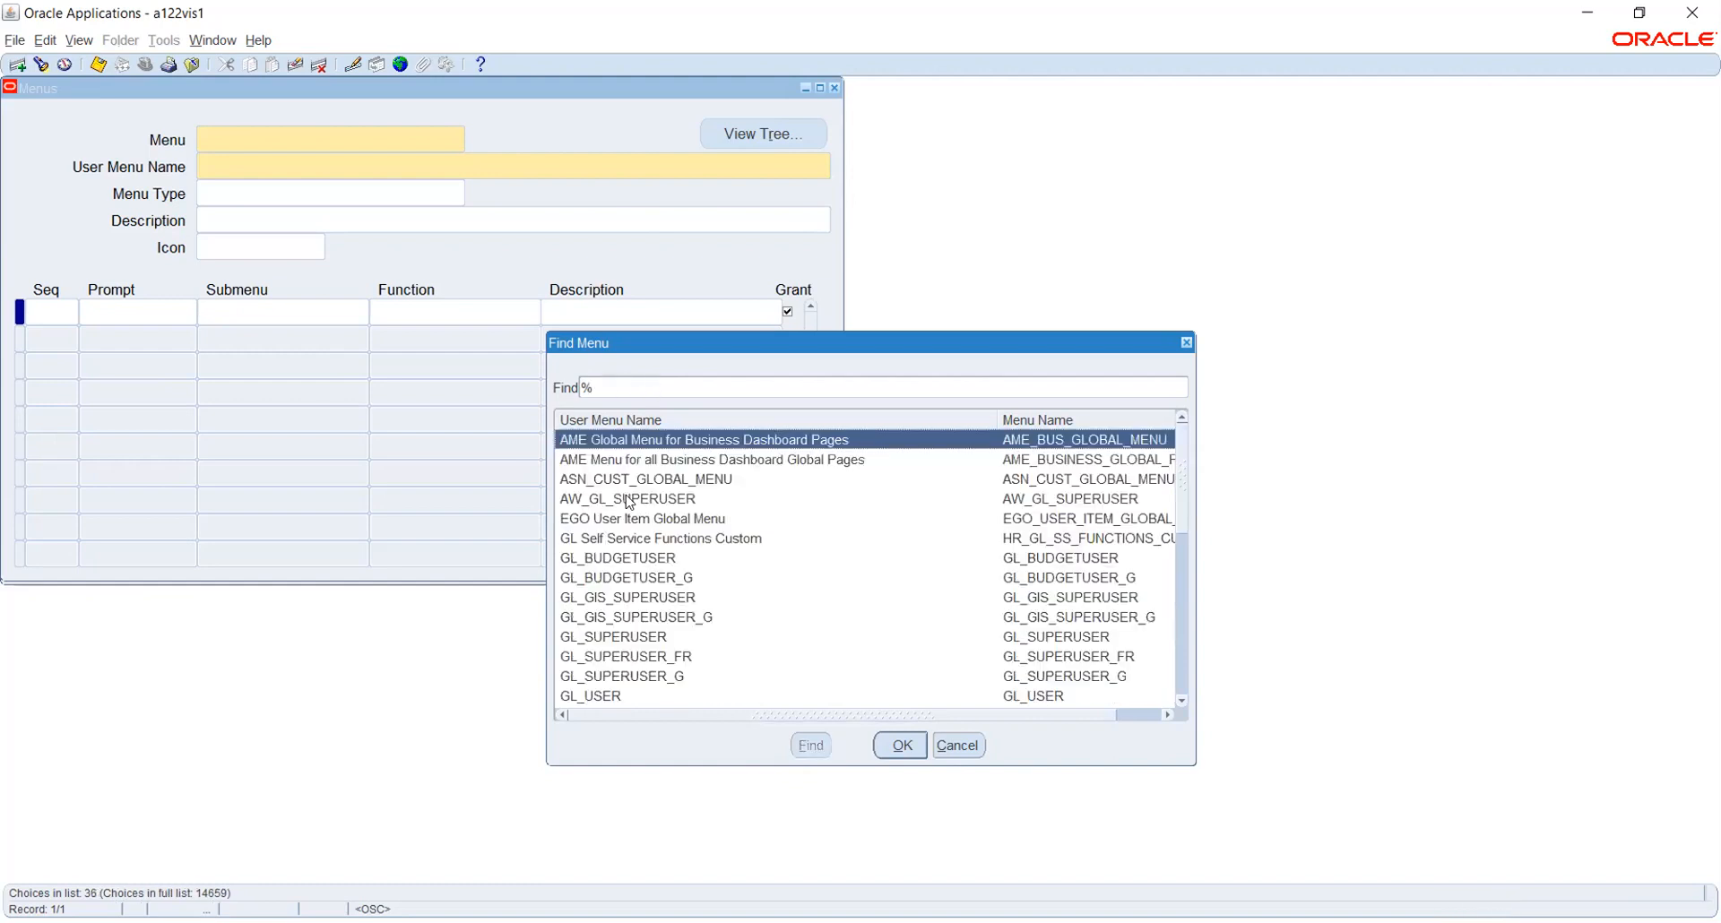
click(612, 562)
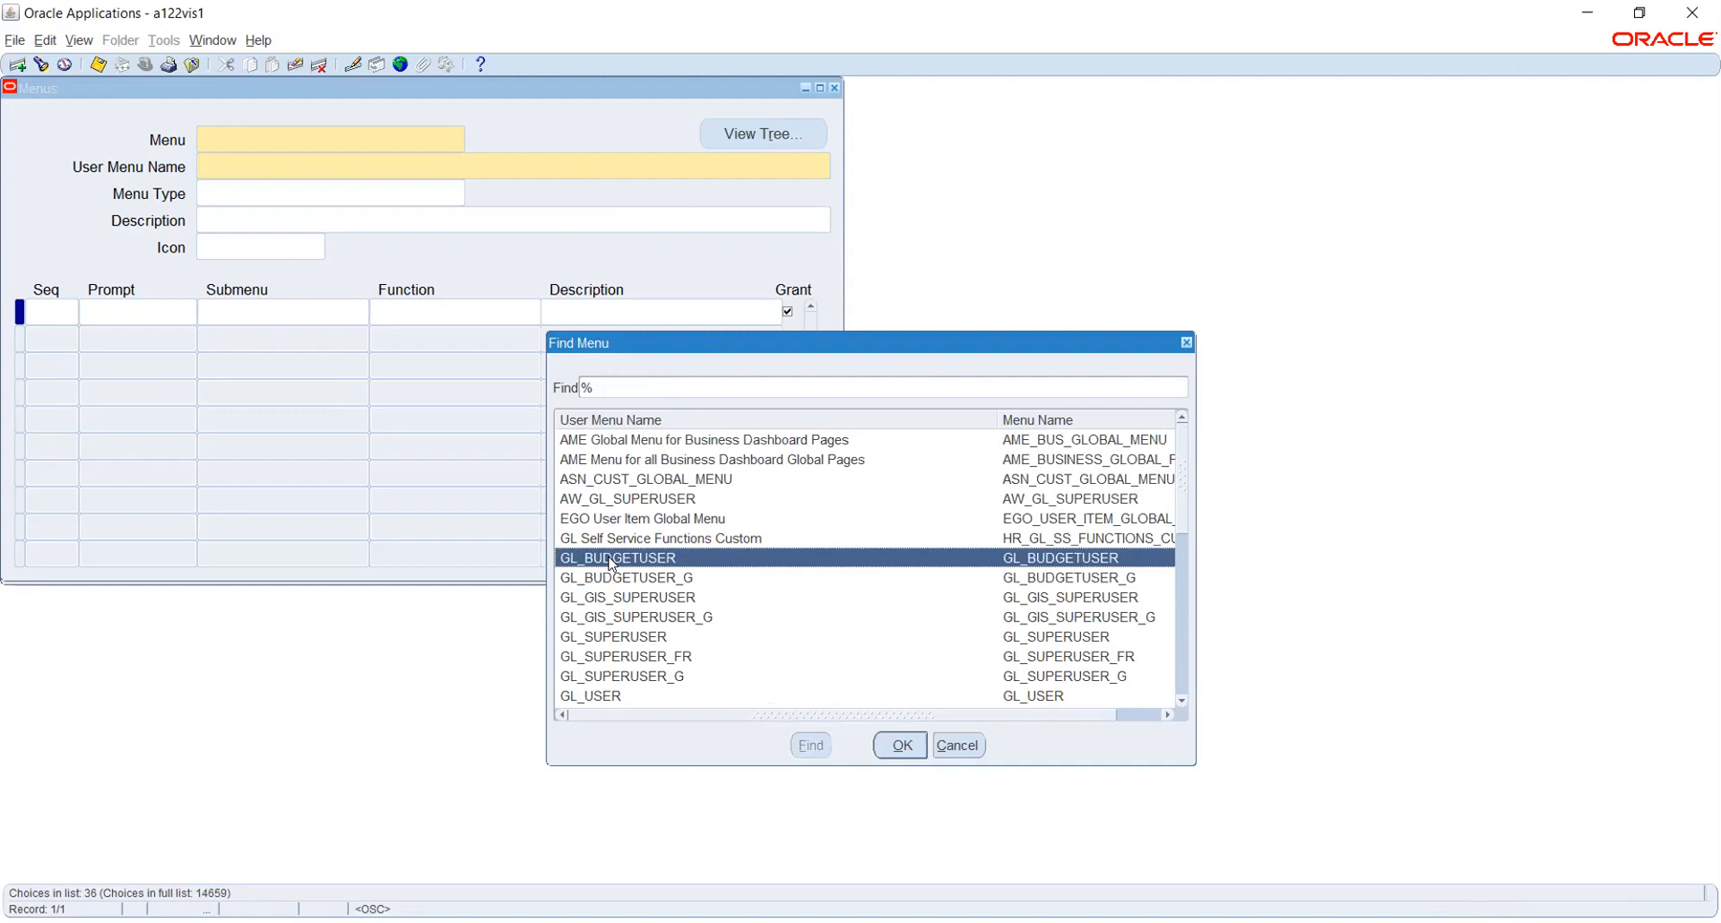
click(625, 695)
click(901, 746)
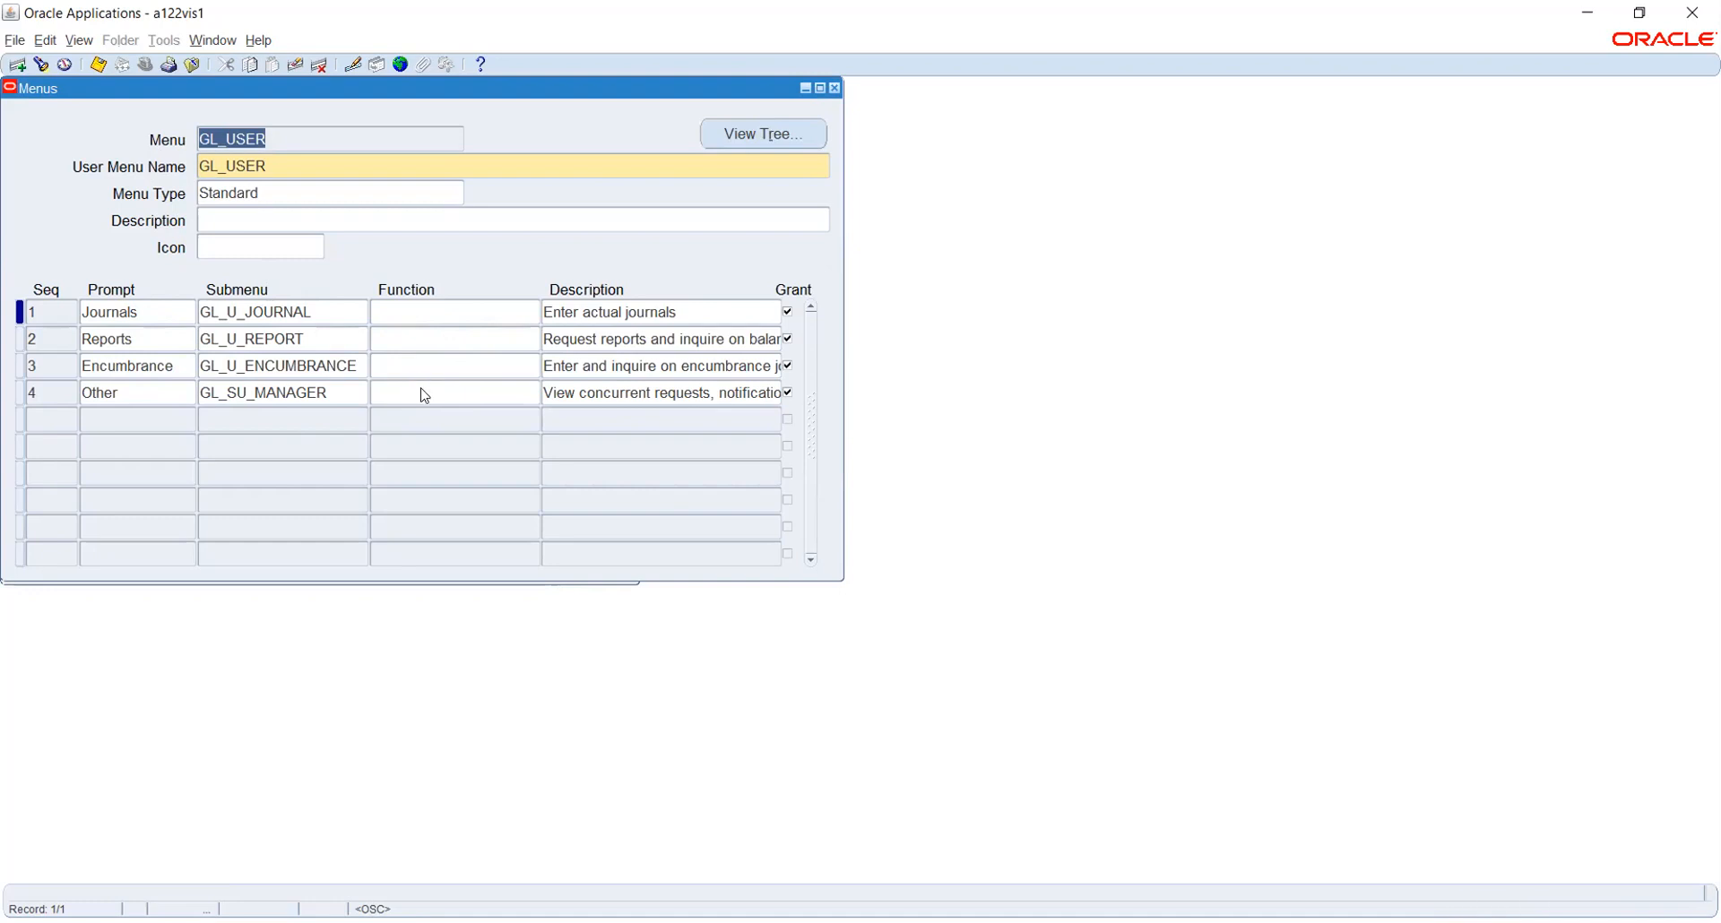
Step through GL_USER's Journals, Other and Reports entries, then open its tree view
click(155, 310)
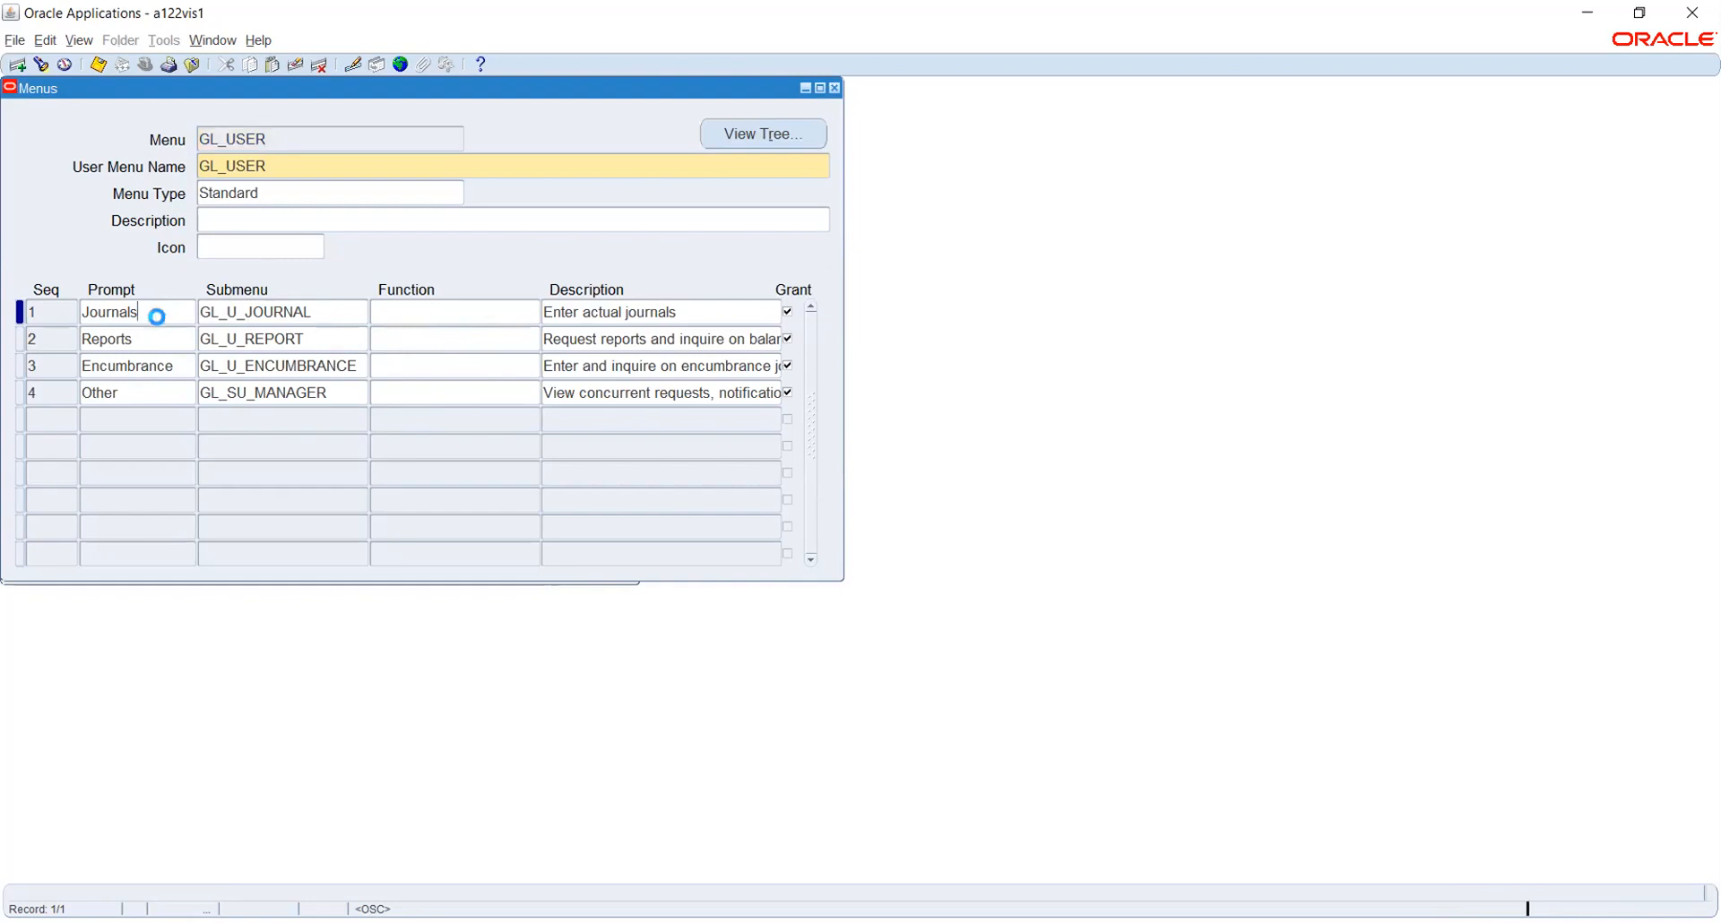
click(161, 395)
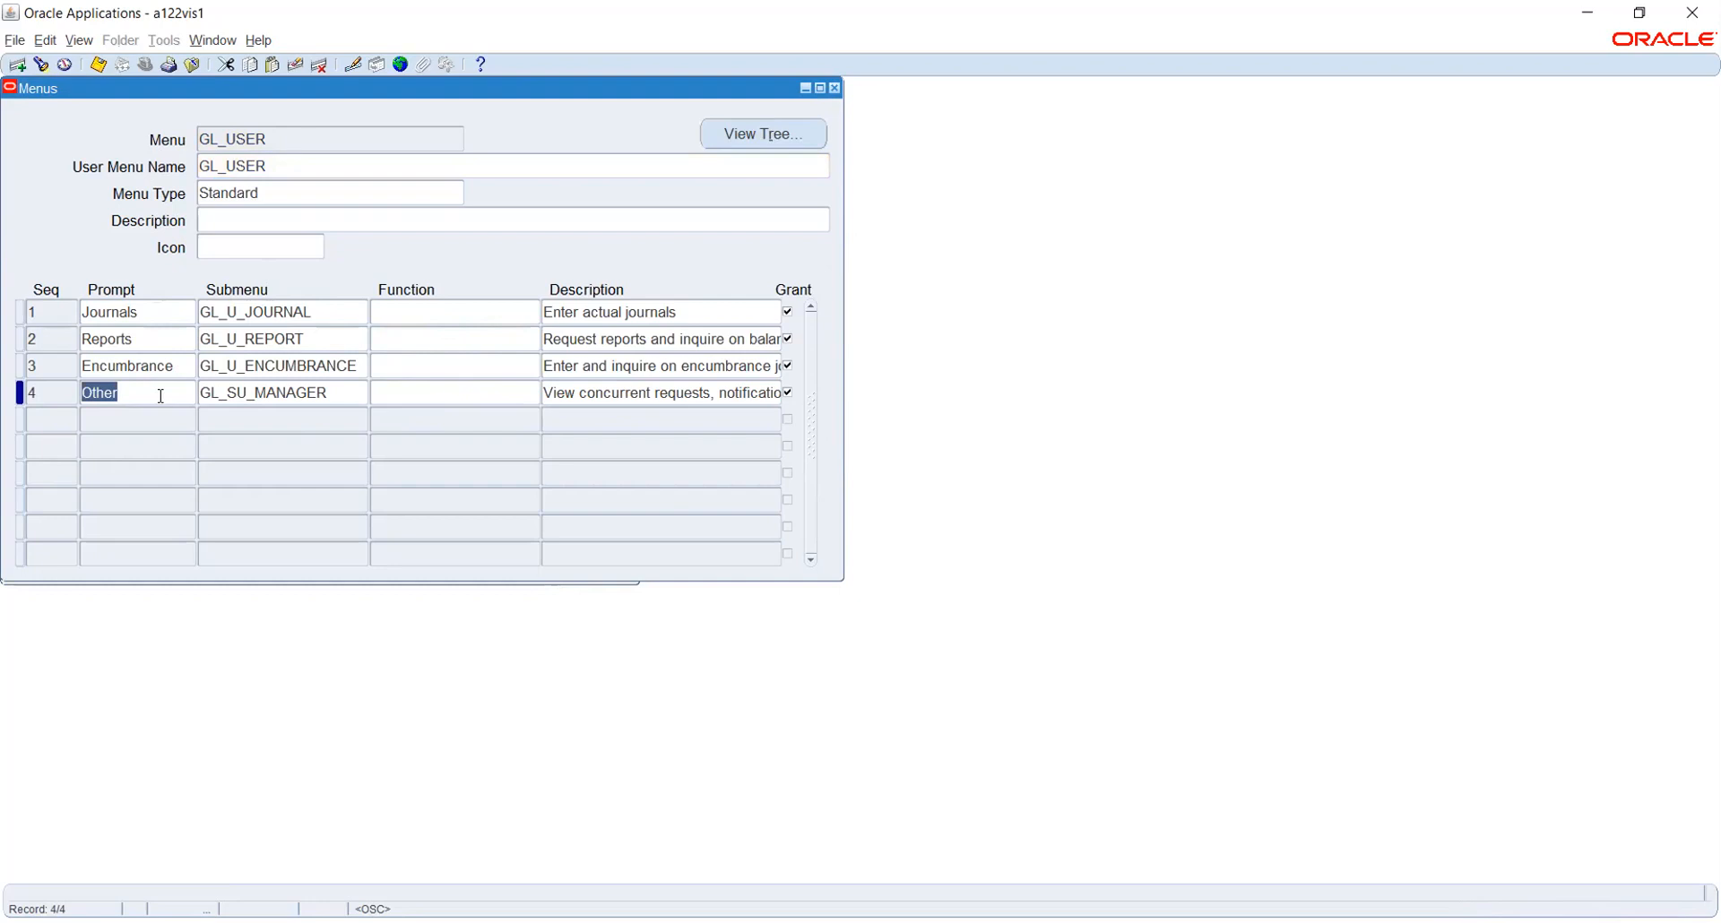
click(156, 311)
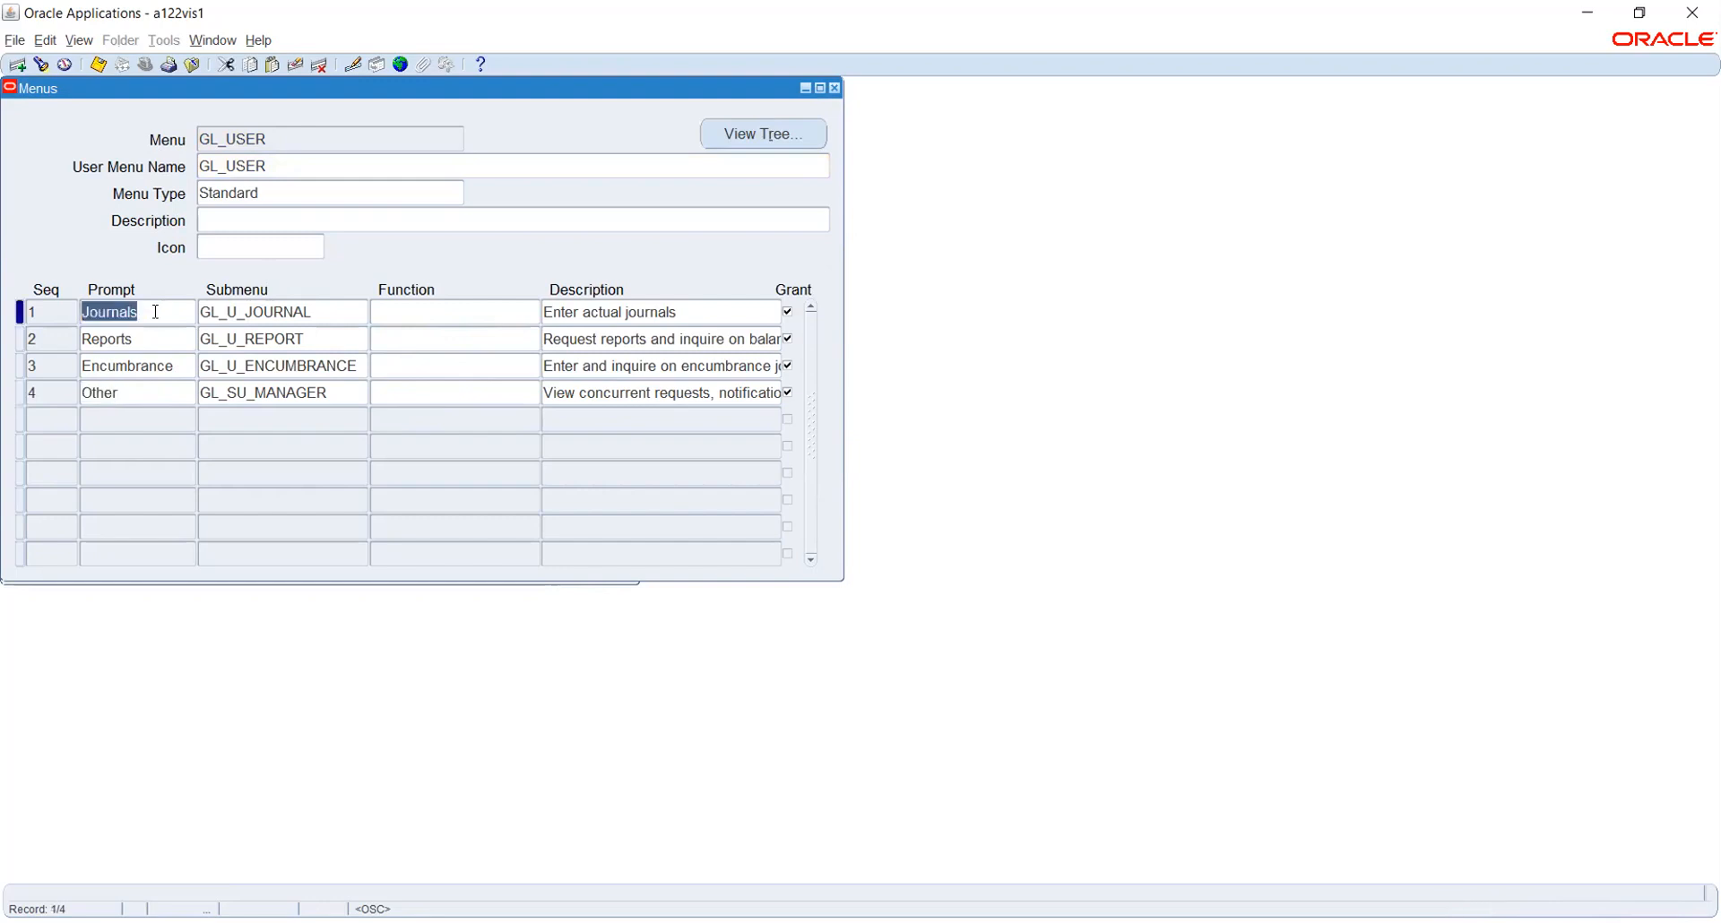
click(159, 337)
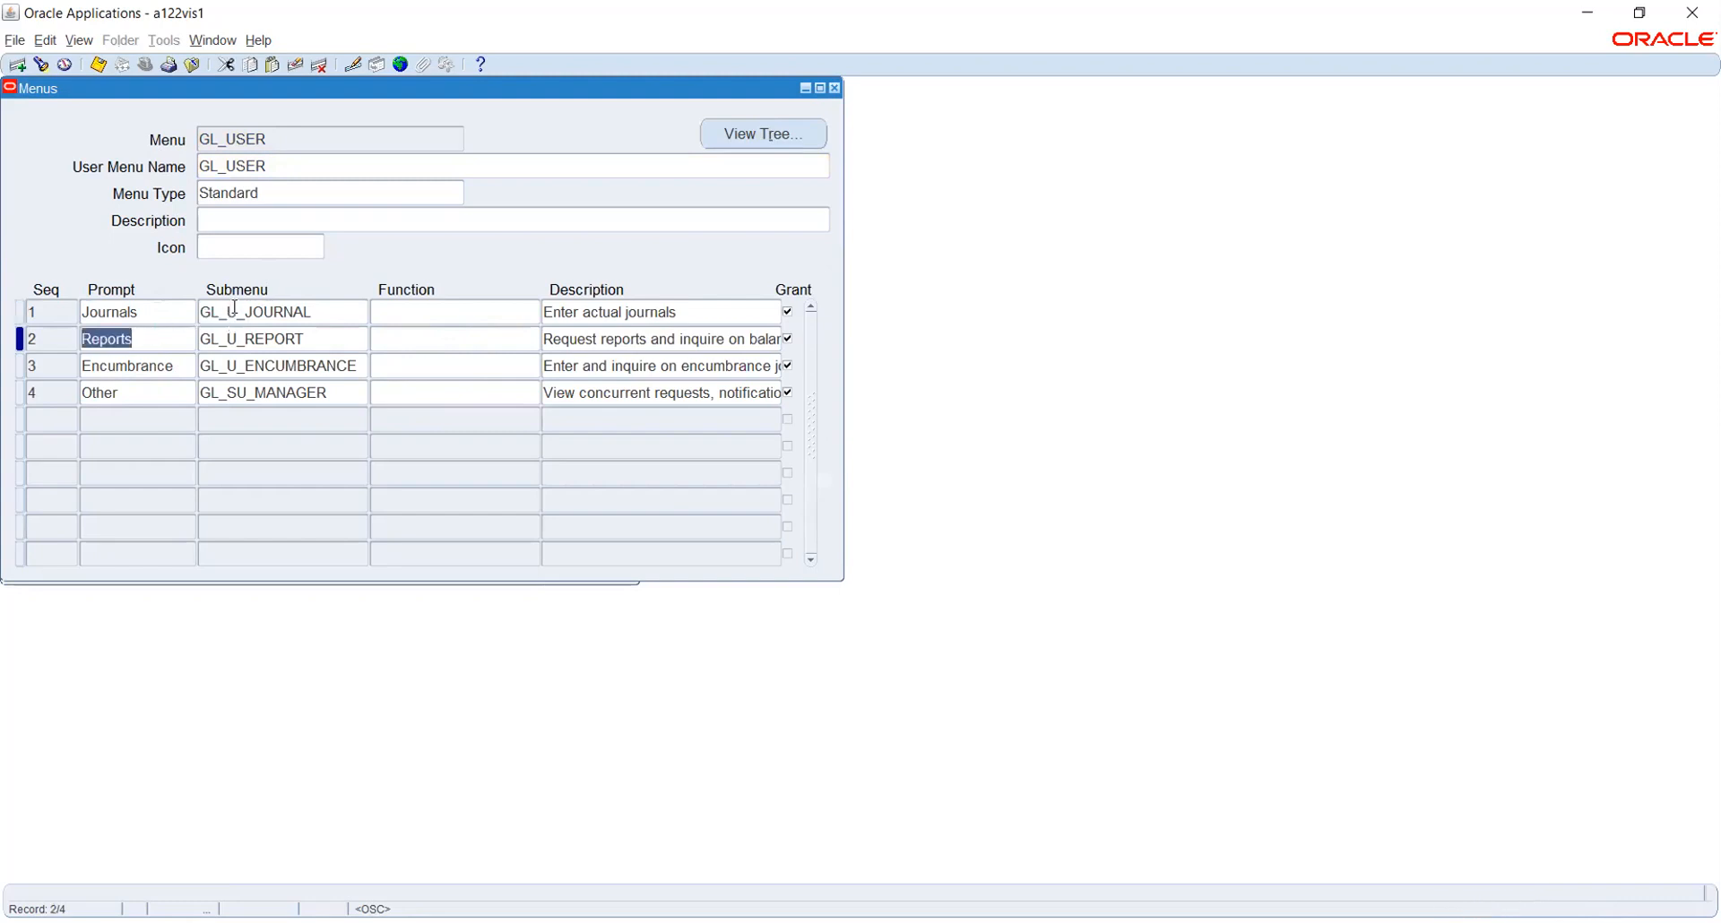
click(755, 133)
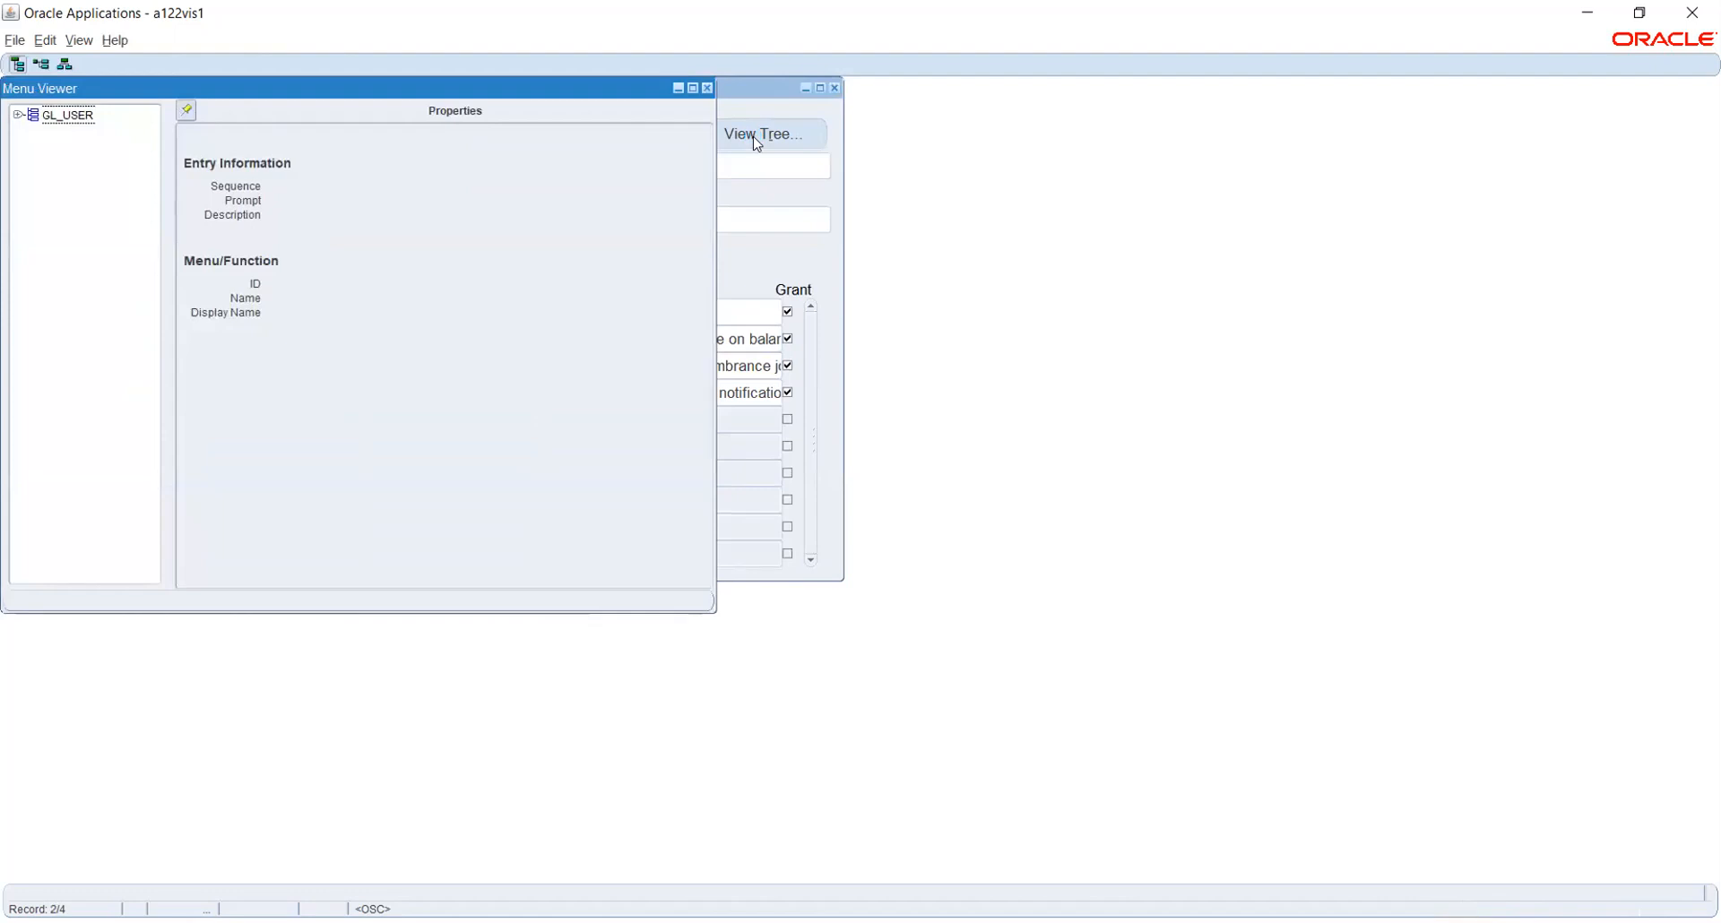
Expand GL_USER > Reports and select Request to show function FND_FNDRSRUN, Requests: Submit
click(18, 115)
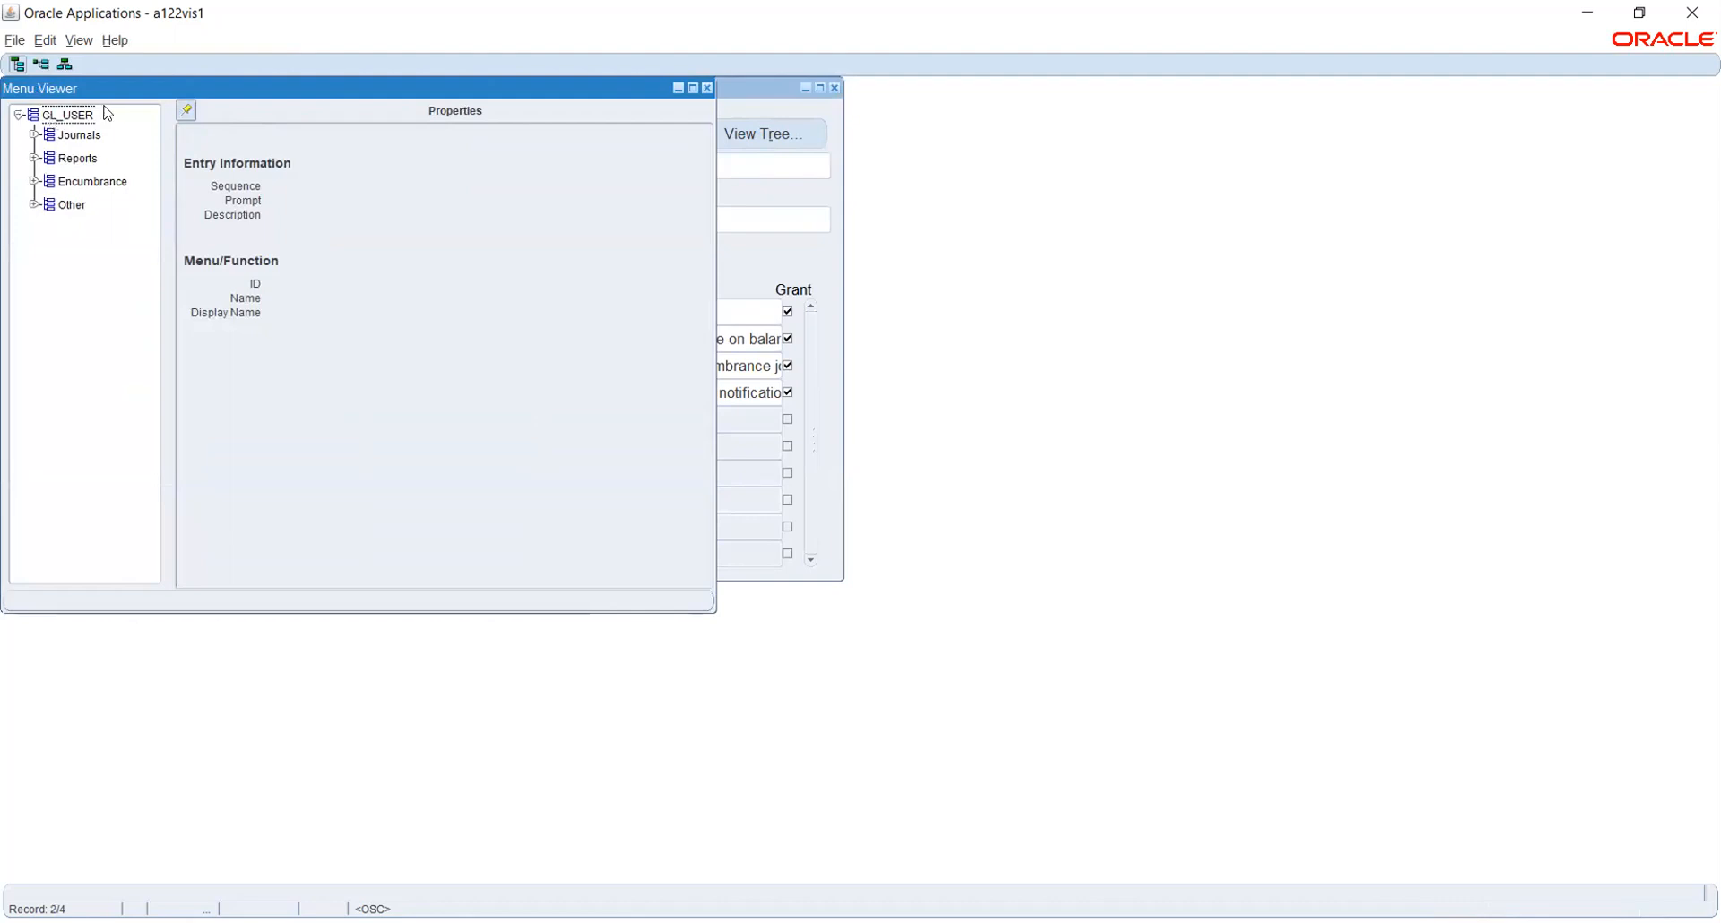
click(34, 158)
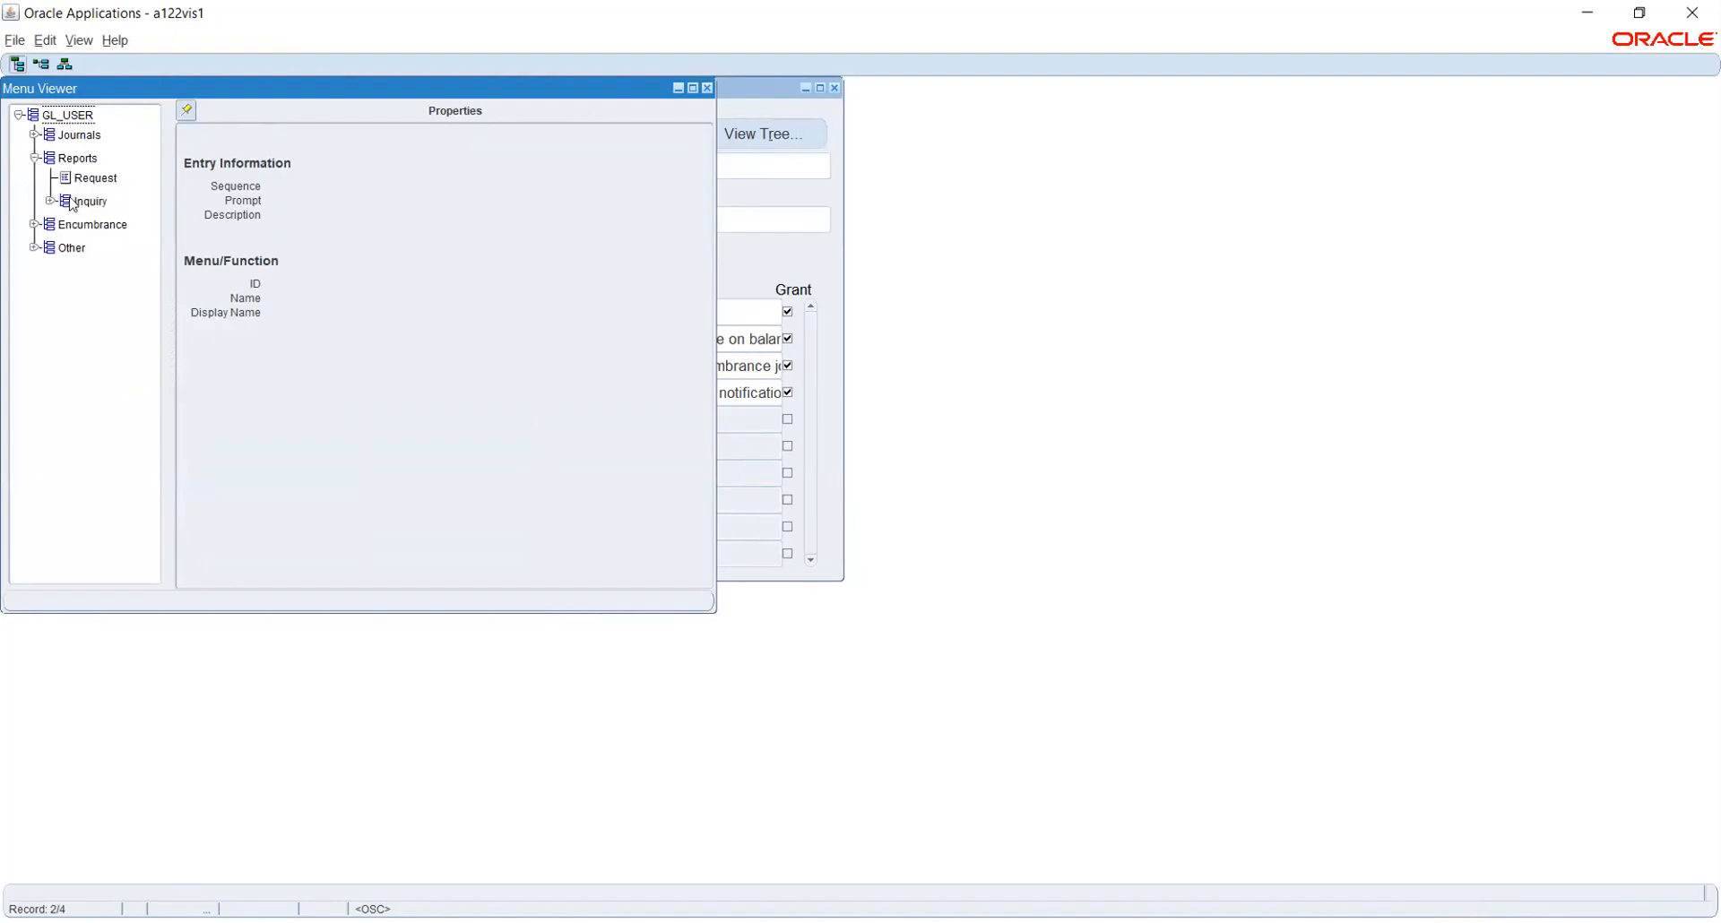
click(79, 180)
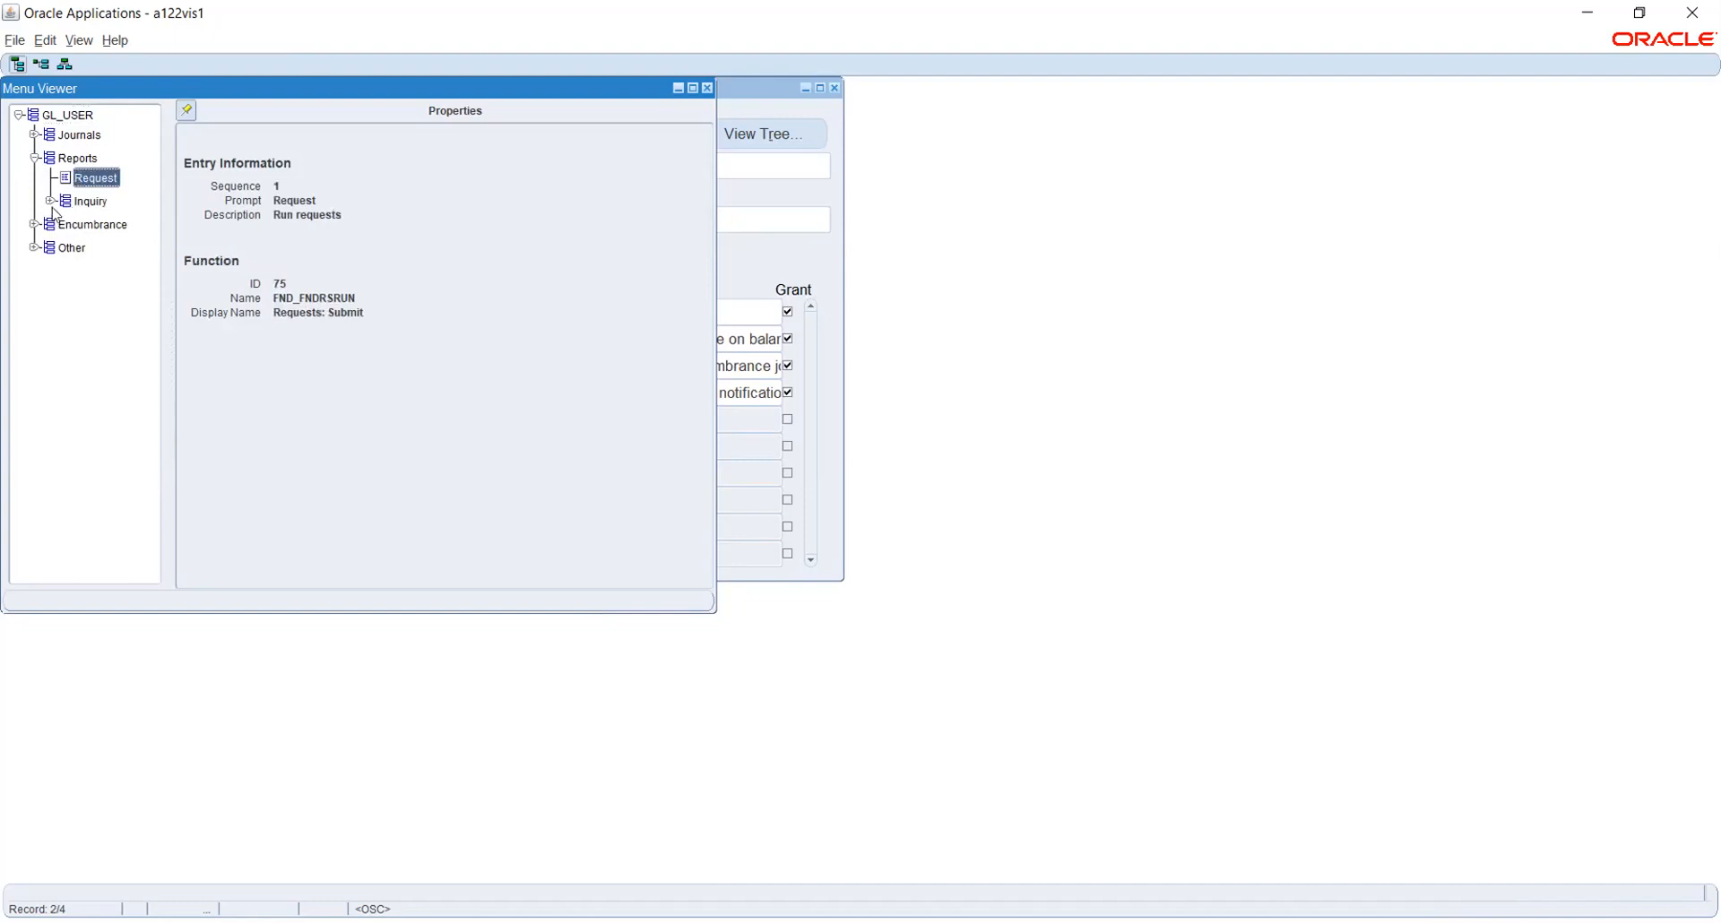
Expand Reports > Inquiry and view the Account, Budget and Journal (GLXIQJRN) function details
click(50, 201)
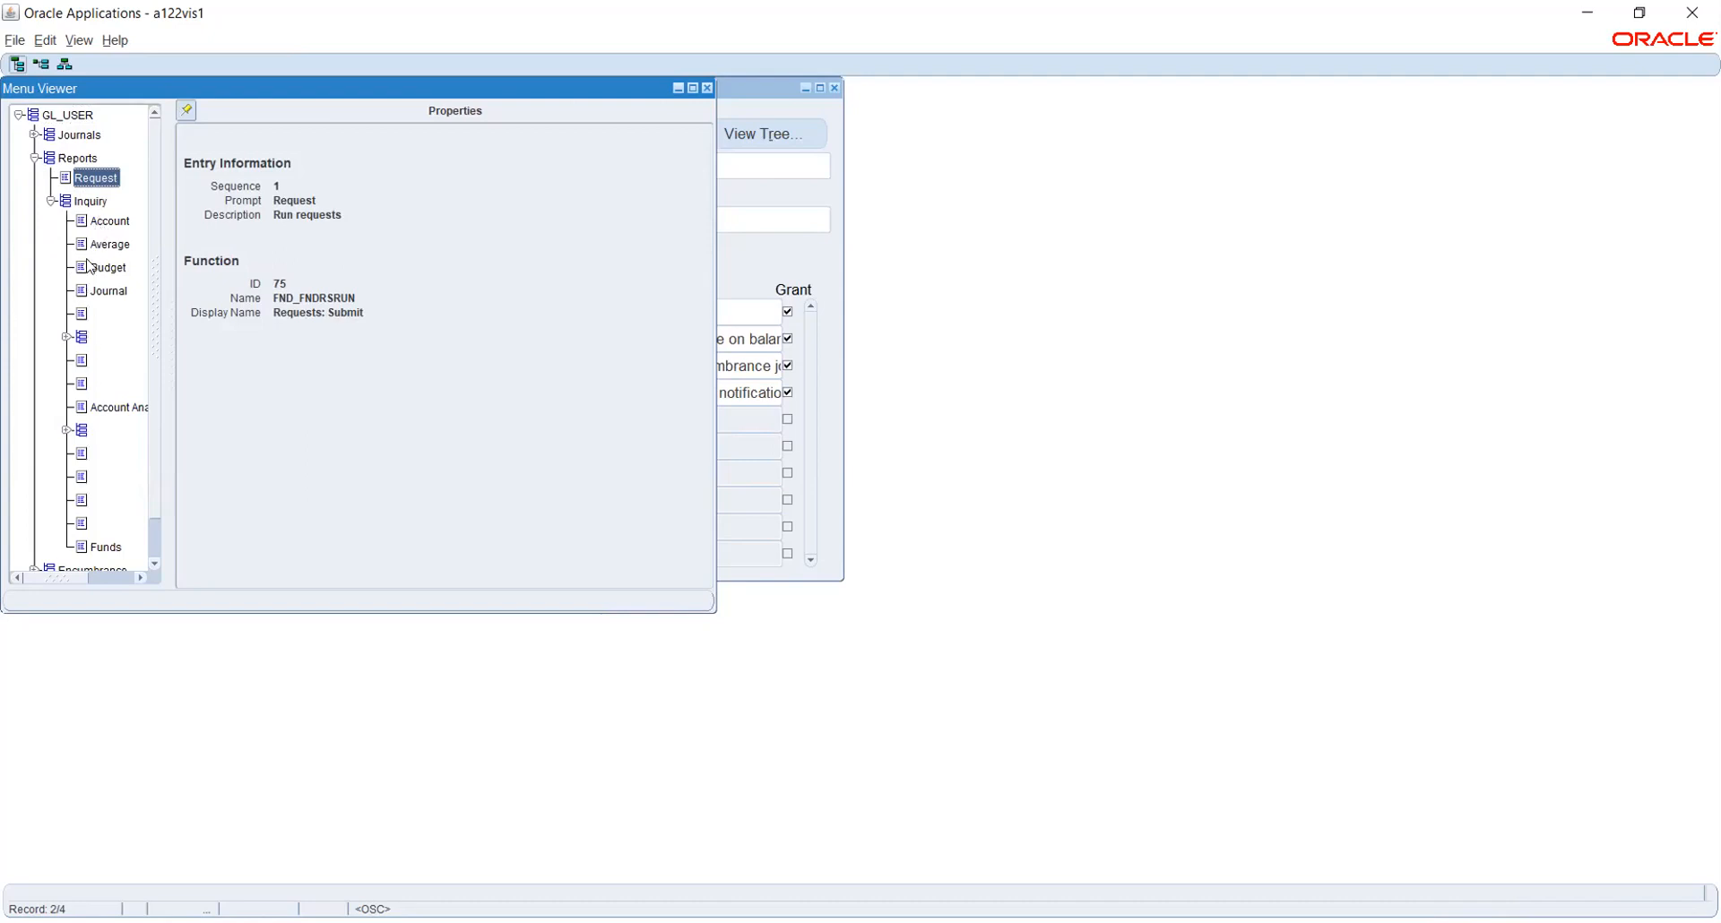
click(109, 221)
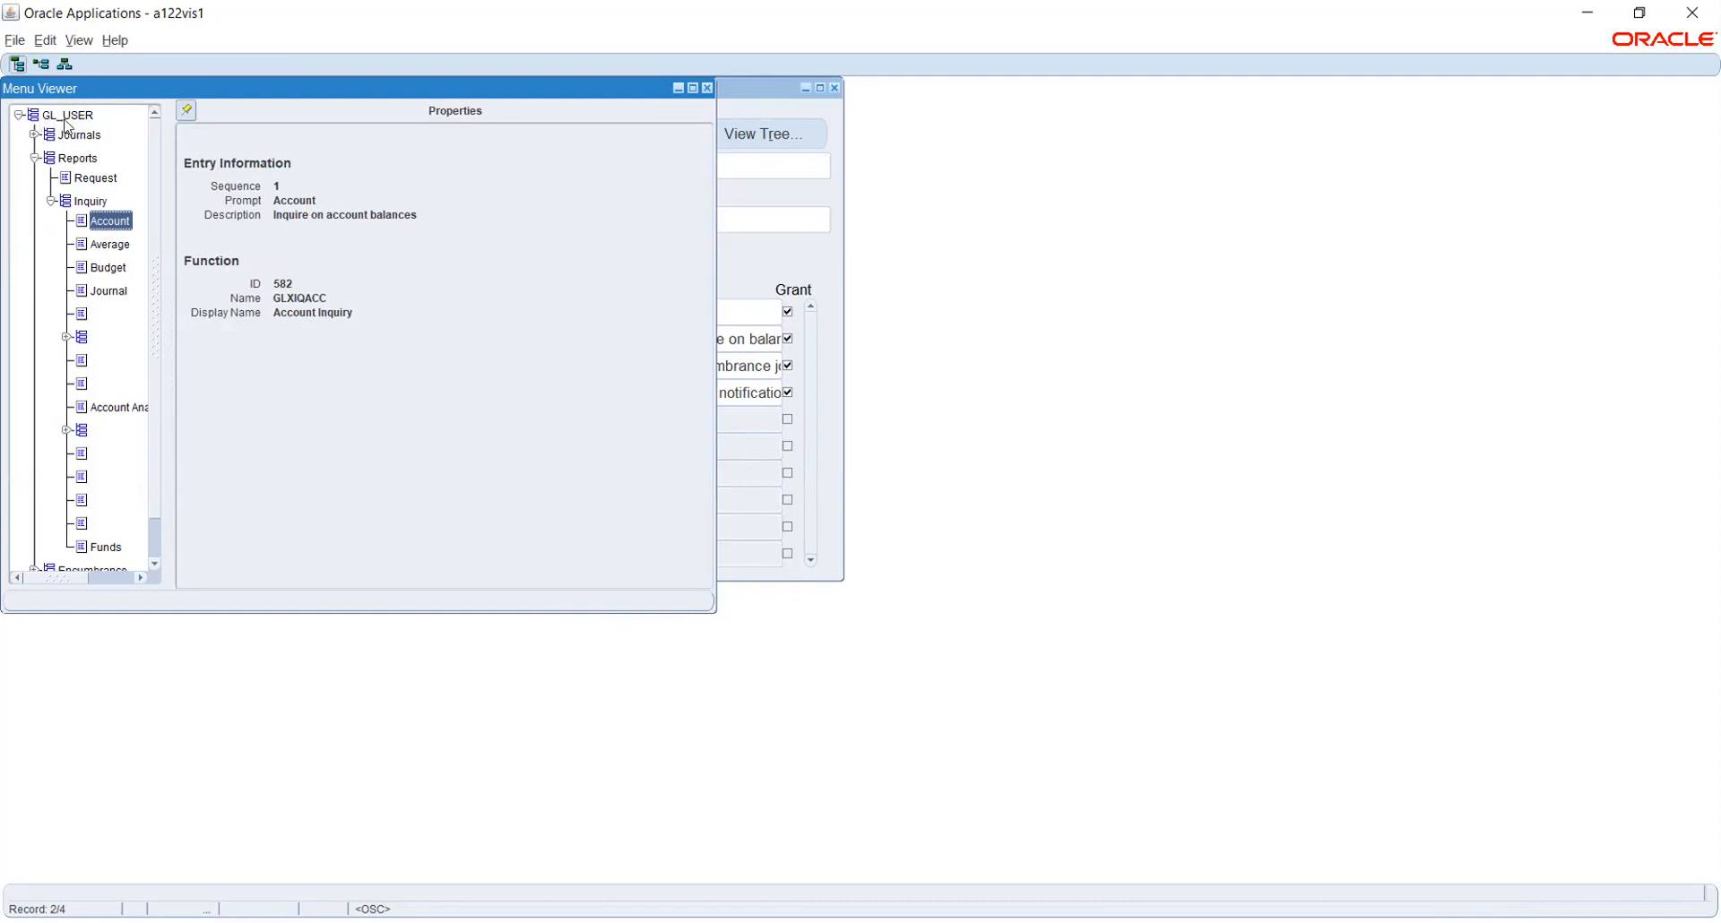
click(92, 272)
click(91, 293)
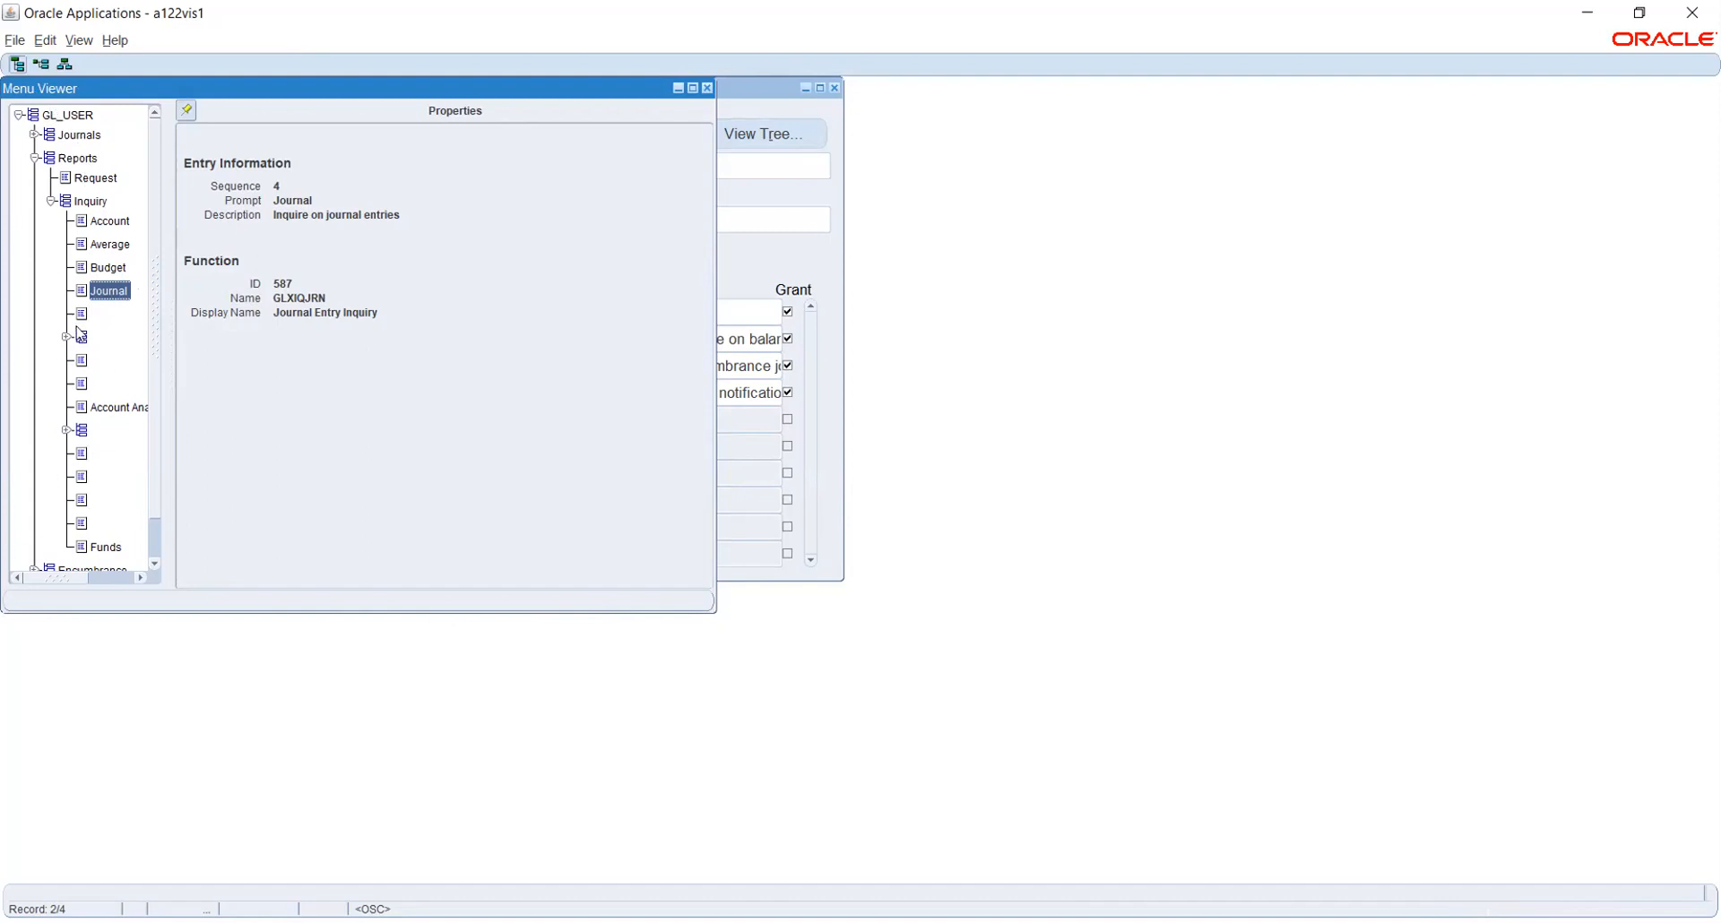
Scroll the GL_USER tree, then close the Menu Viewer to return to the Menus form
scroll(105, 418, down, 1)
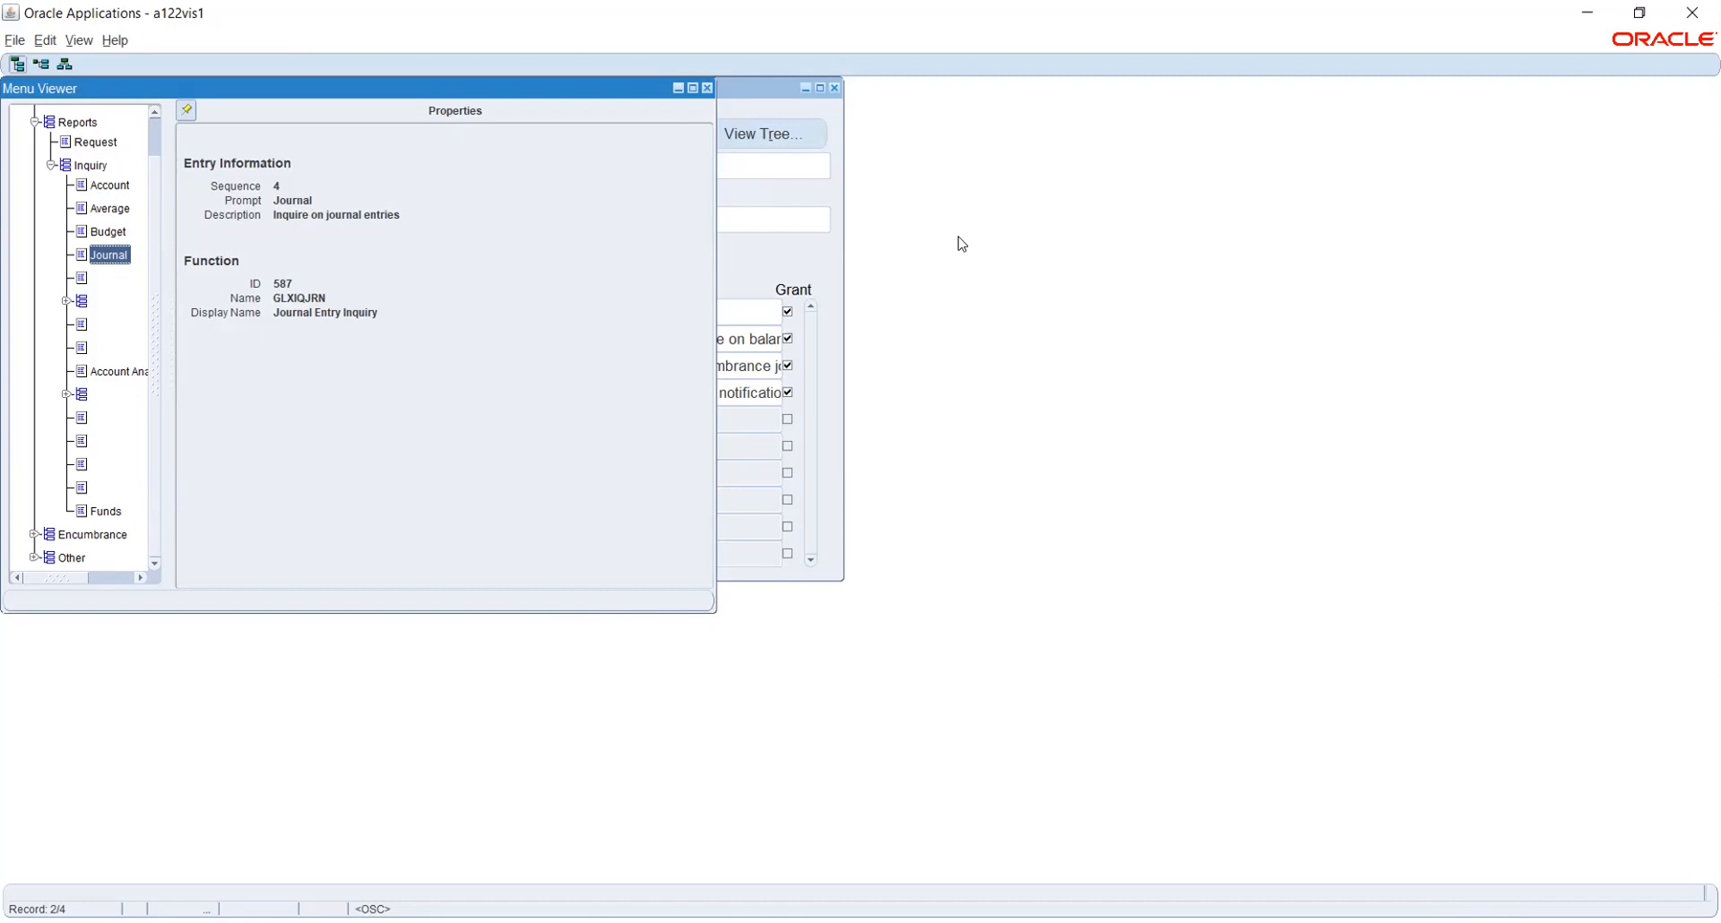
click(707, 88)
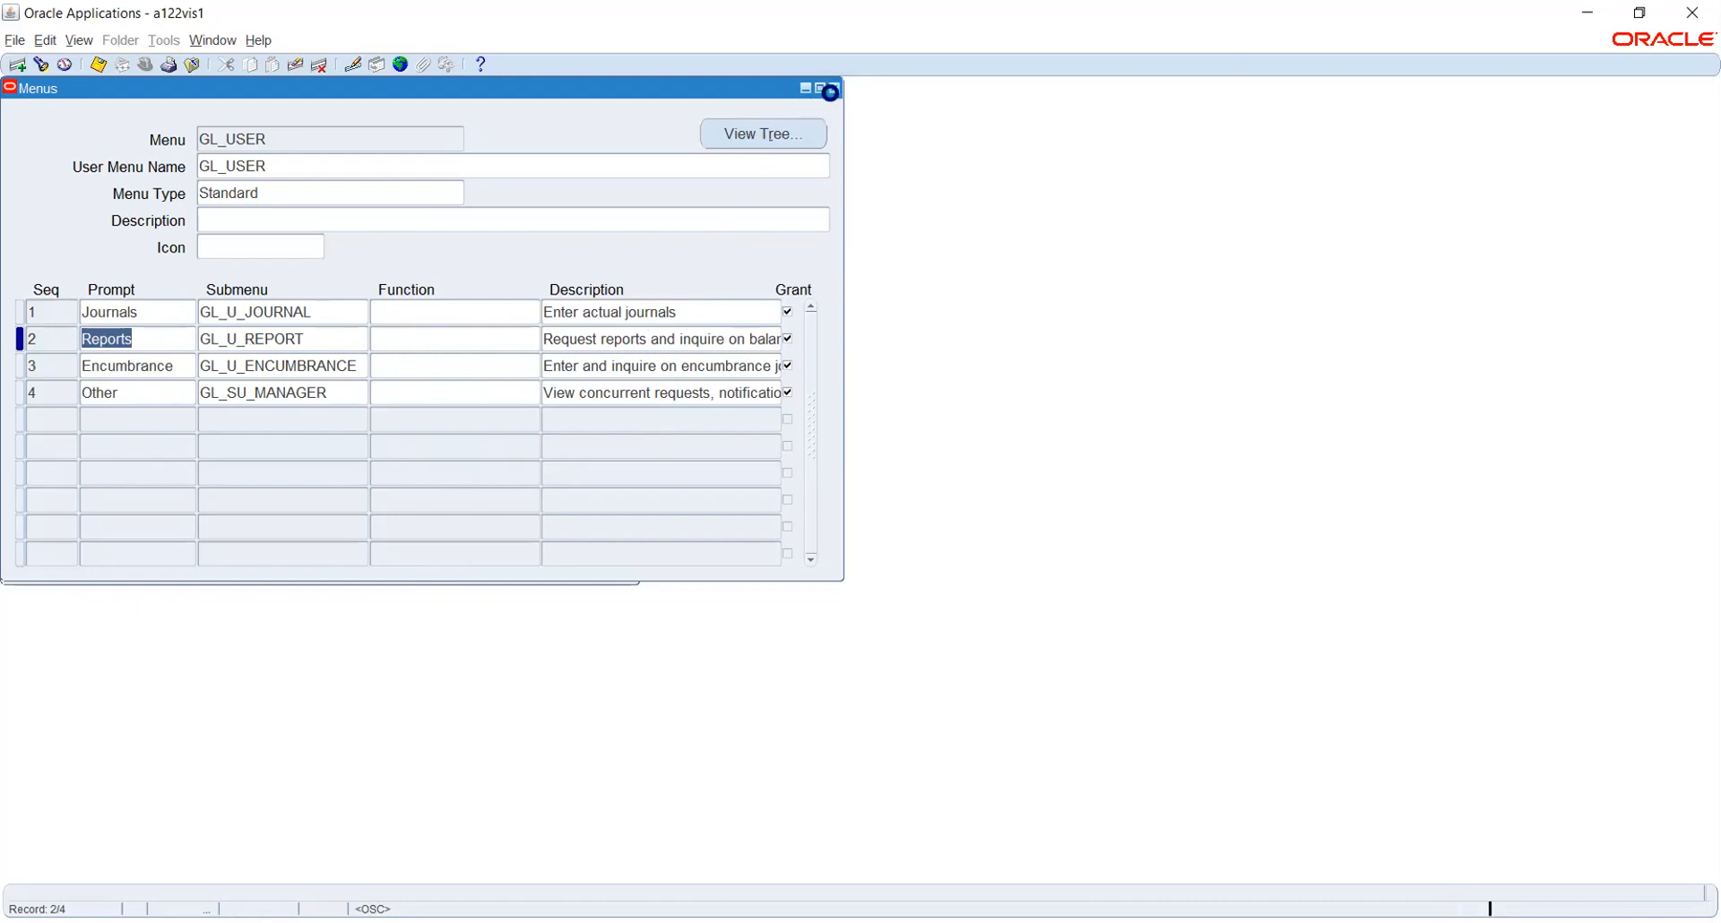
Close the GL_USER menu form and open Security > Responsibility > Define
click(835, 88)
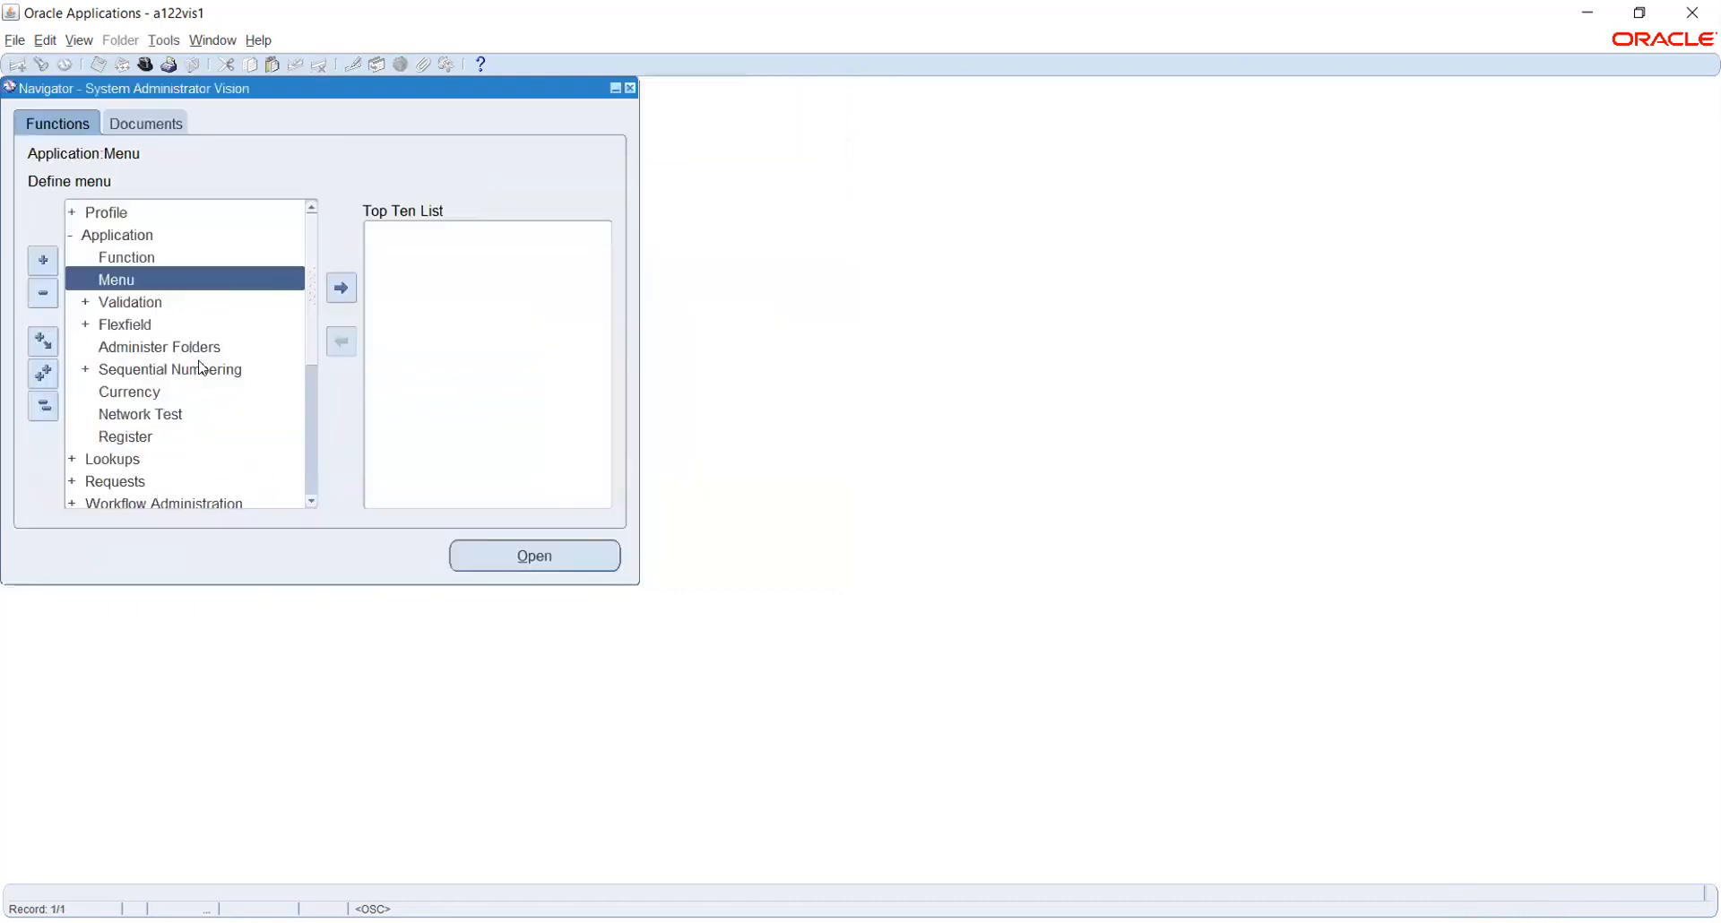
scroll(200, 367, down, 4)
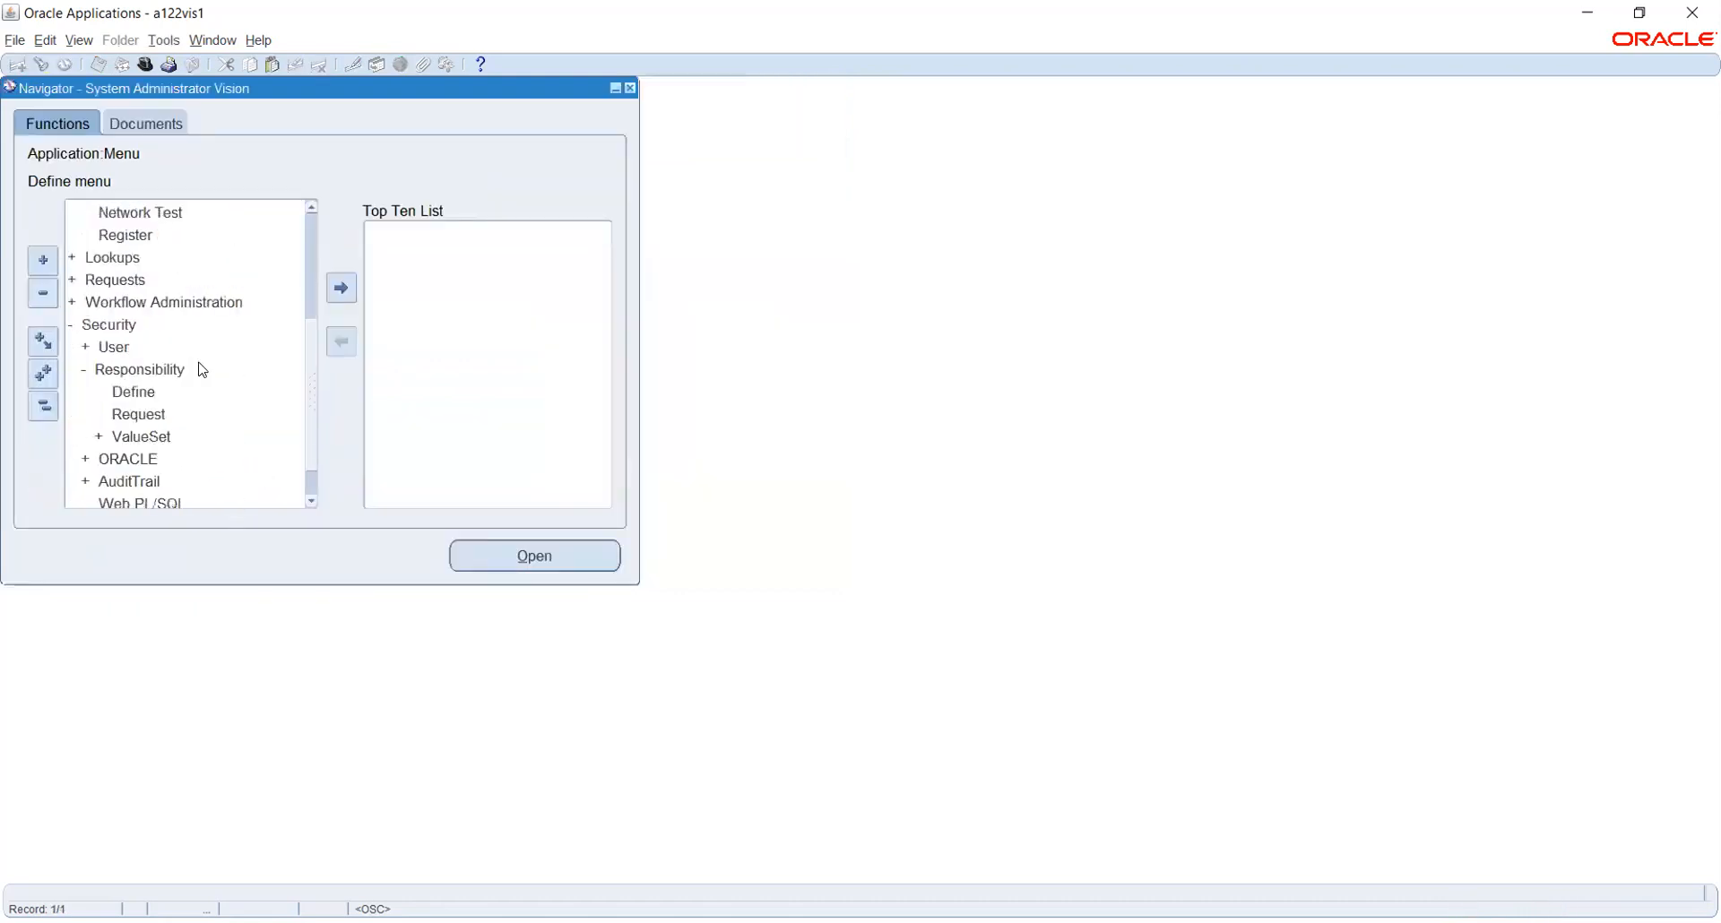
click(117, 348)
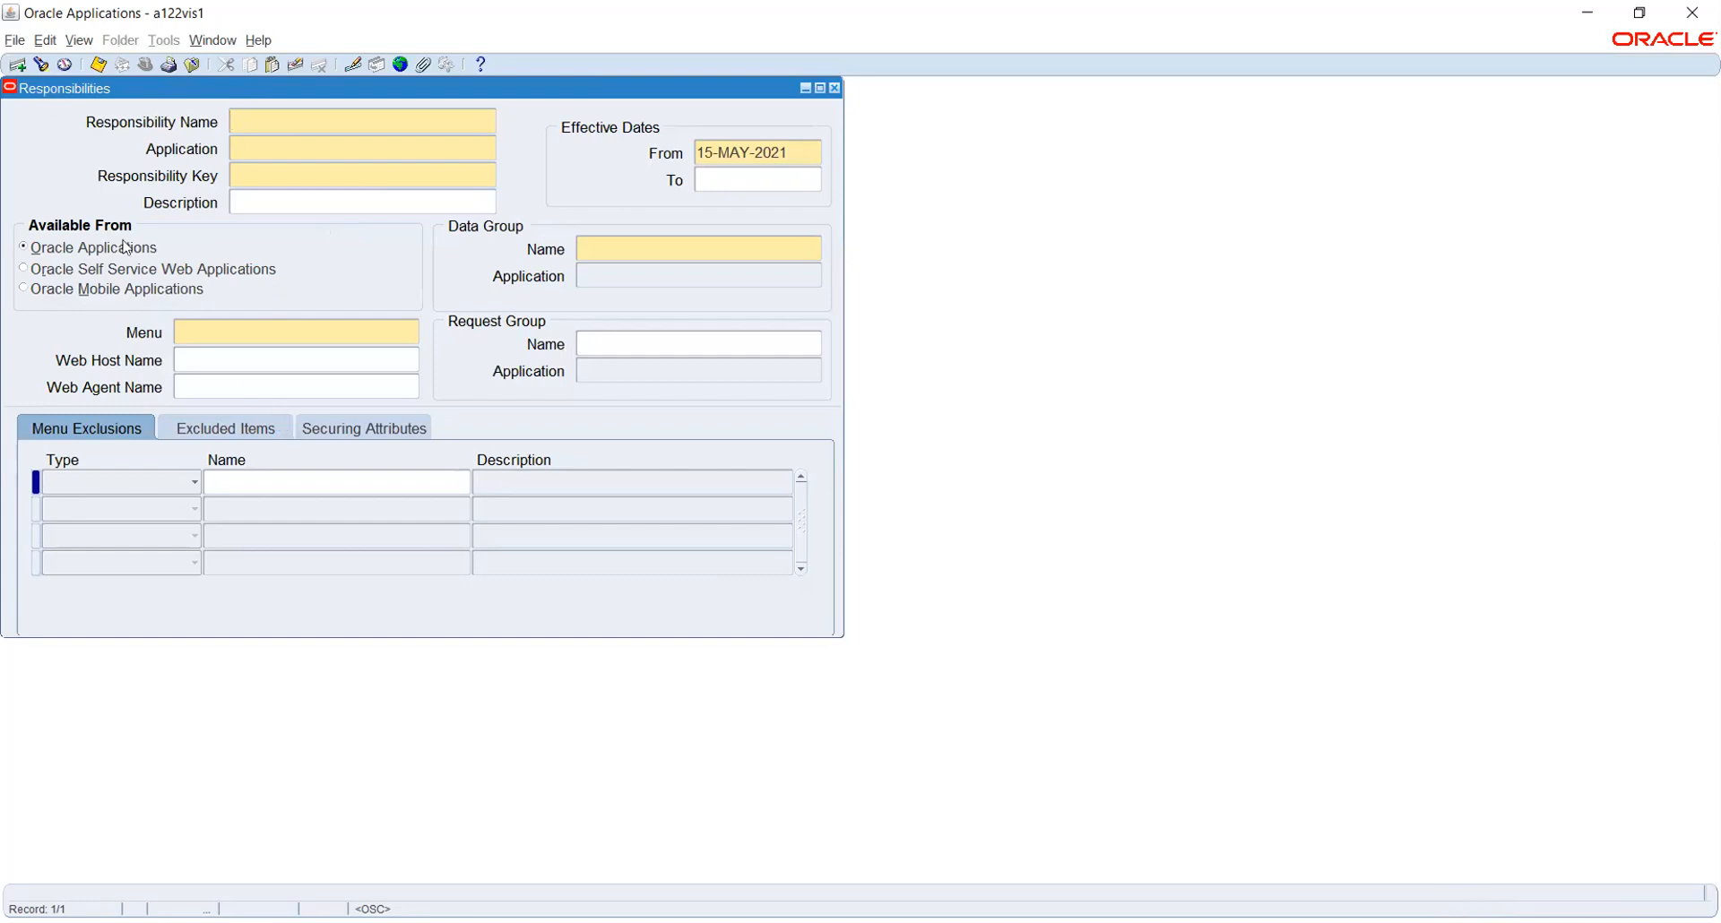
Search responsibilities for 'gener%' and load General Ledger Super User from Custom General Ledger
click(197, 328)
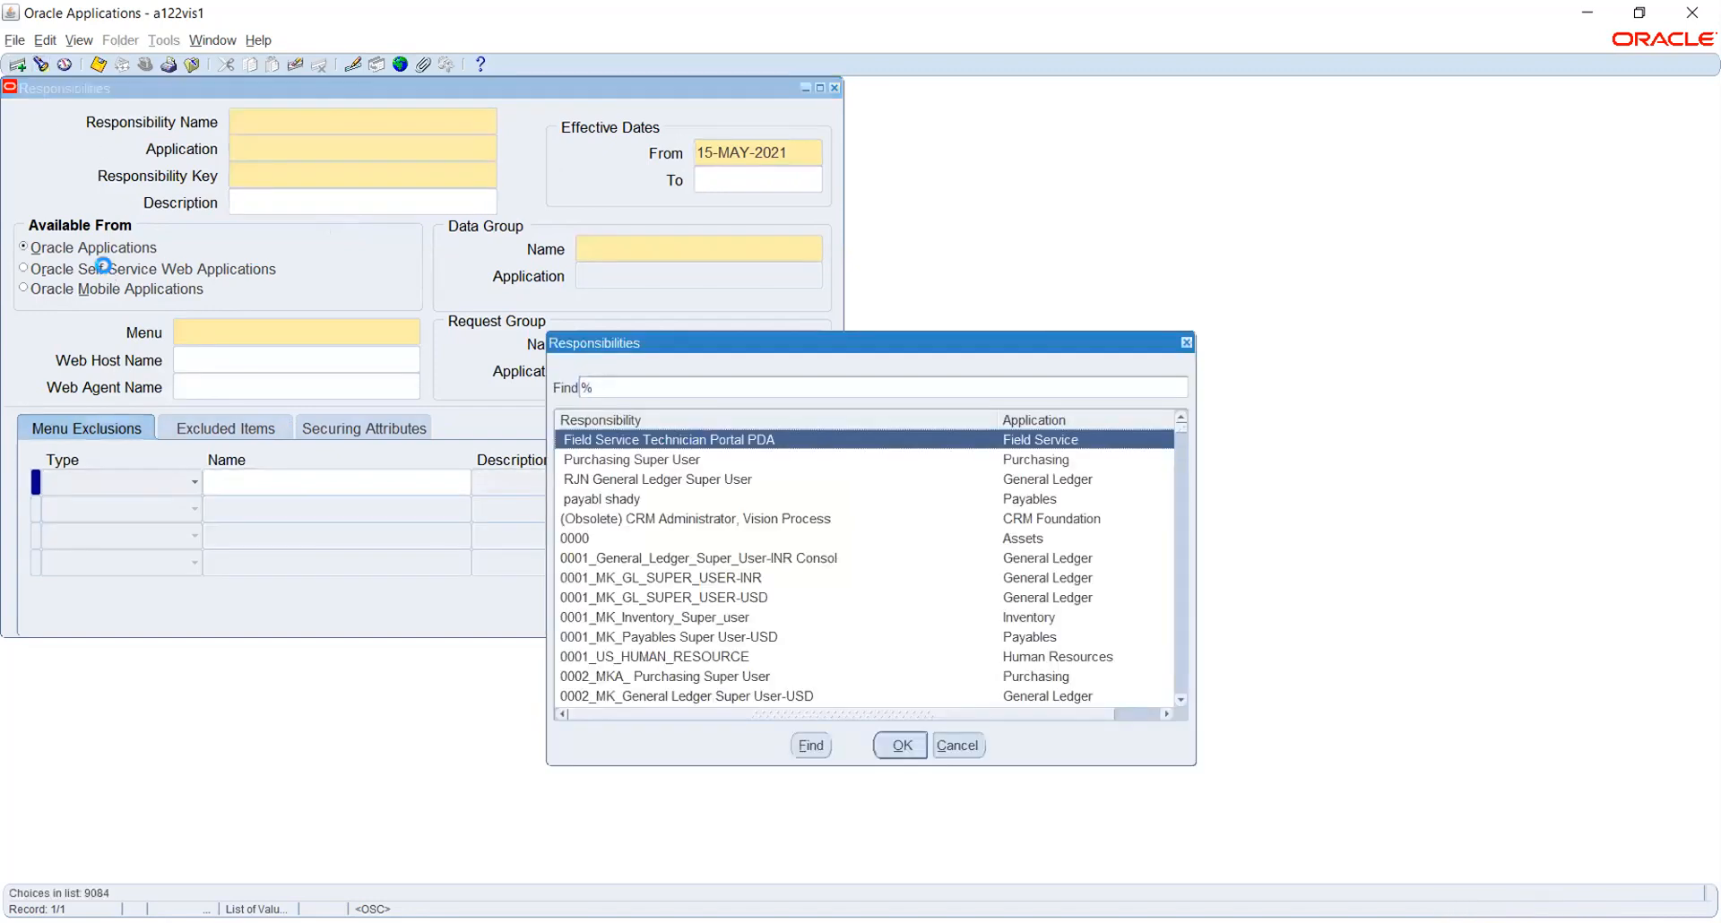
text(g)
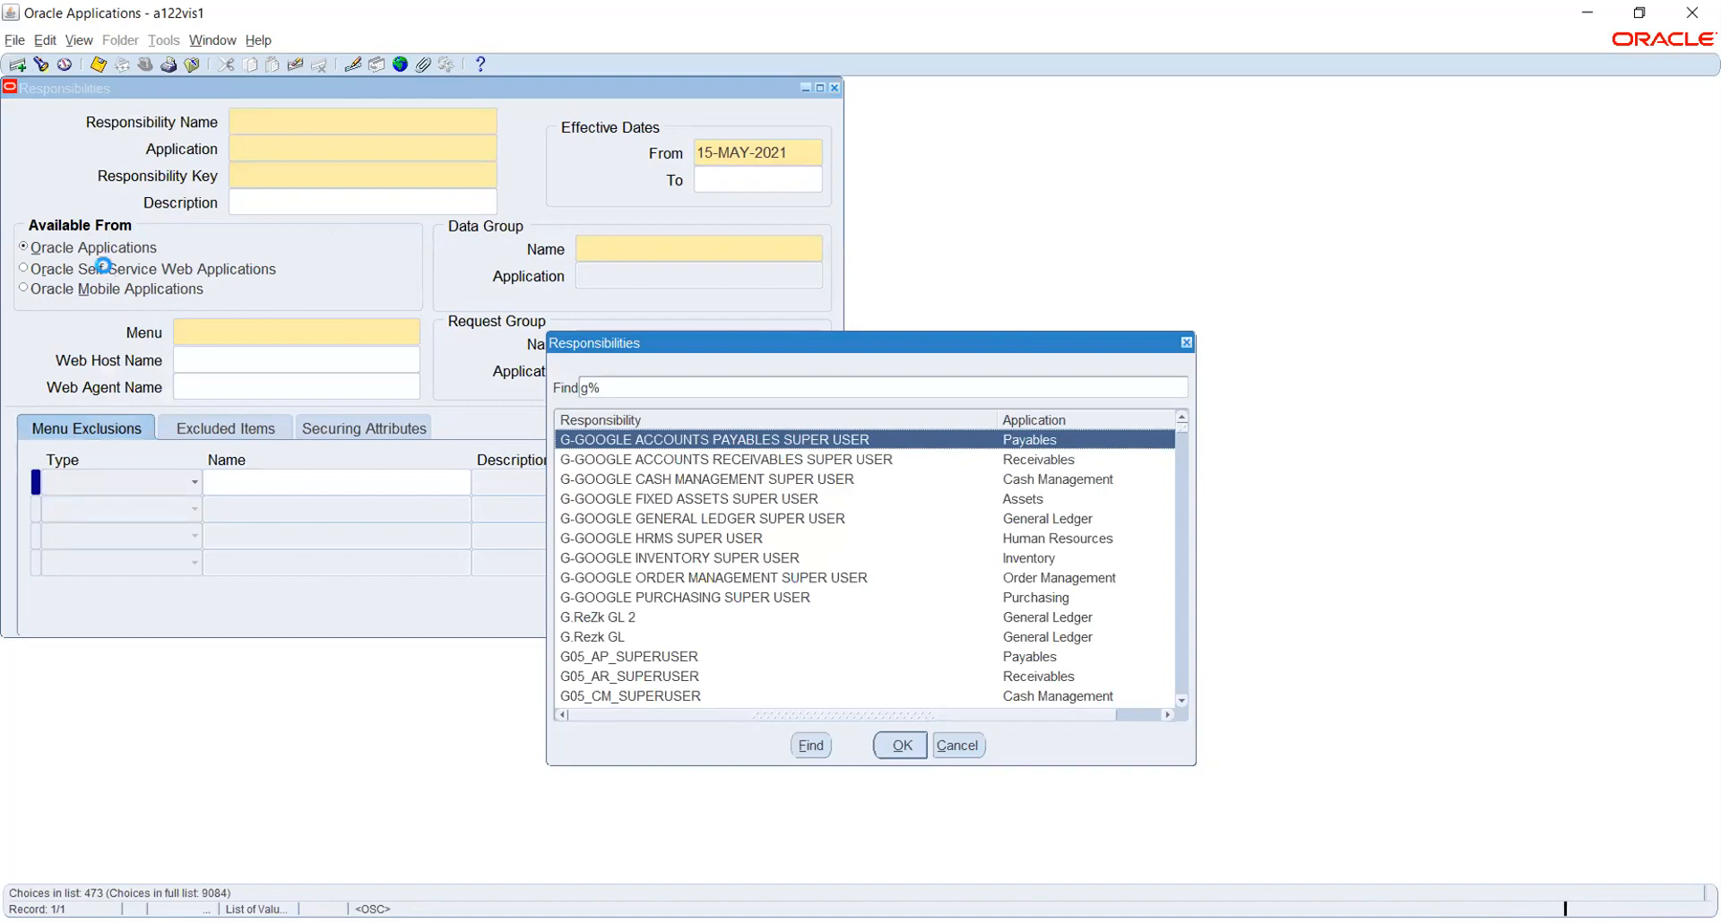
text(ener)
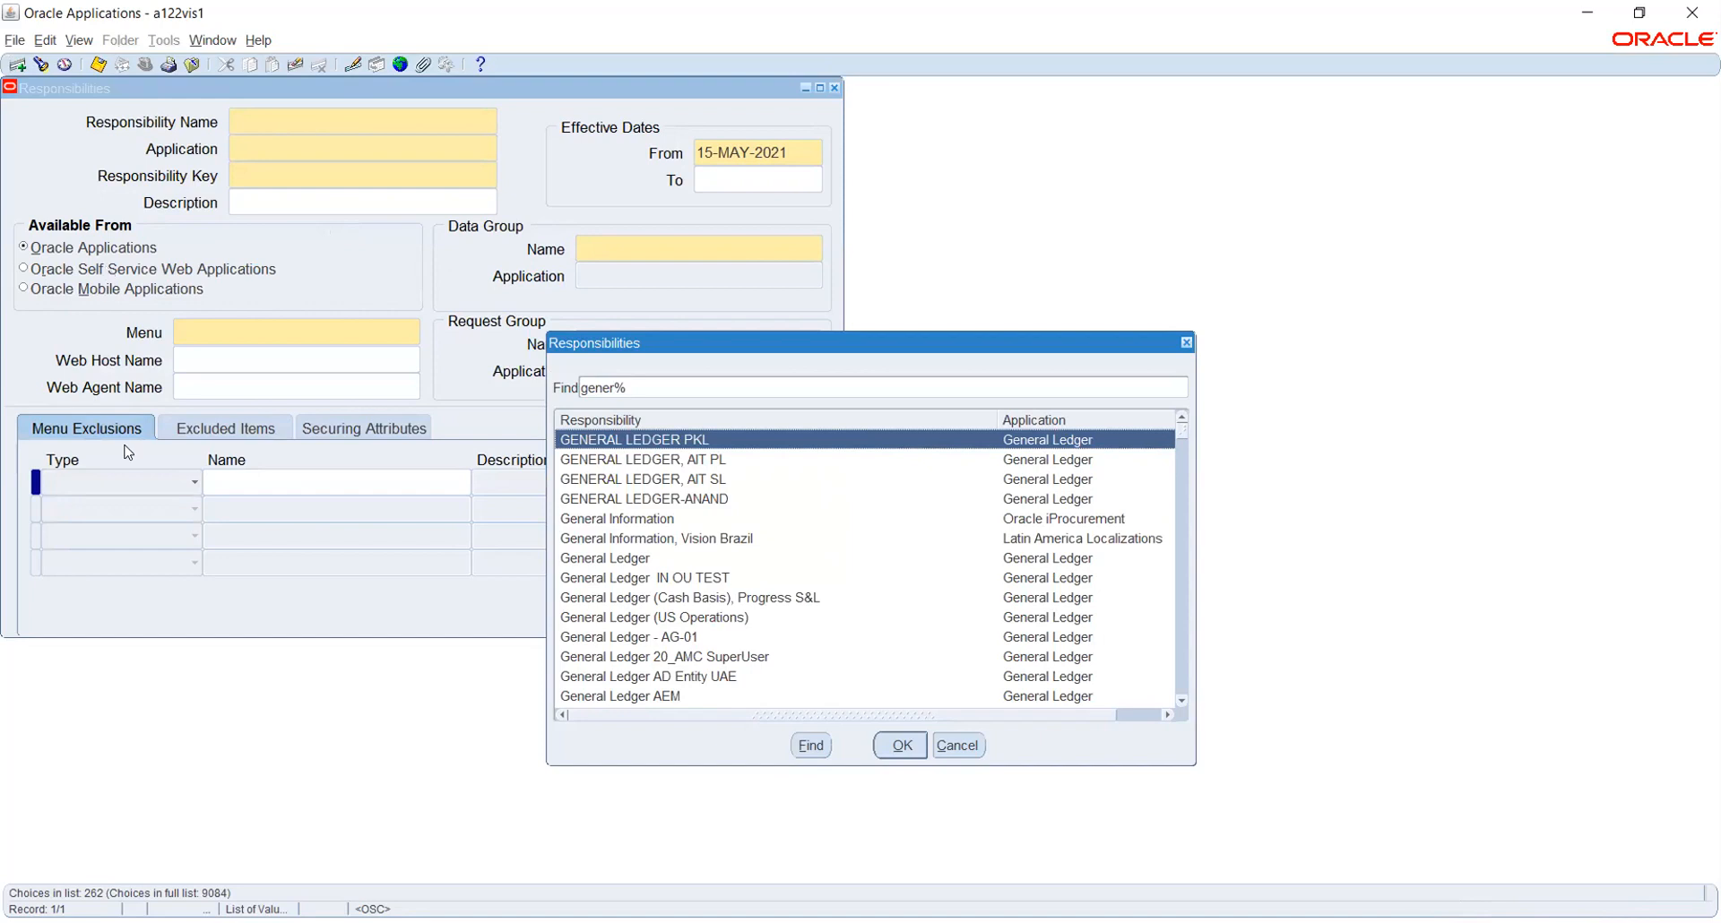
scroll(672, 533, down, 5)
scroll(672, 538, down, 8)
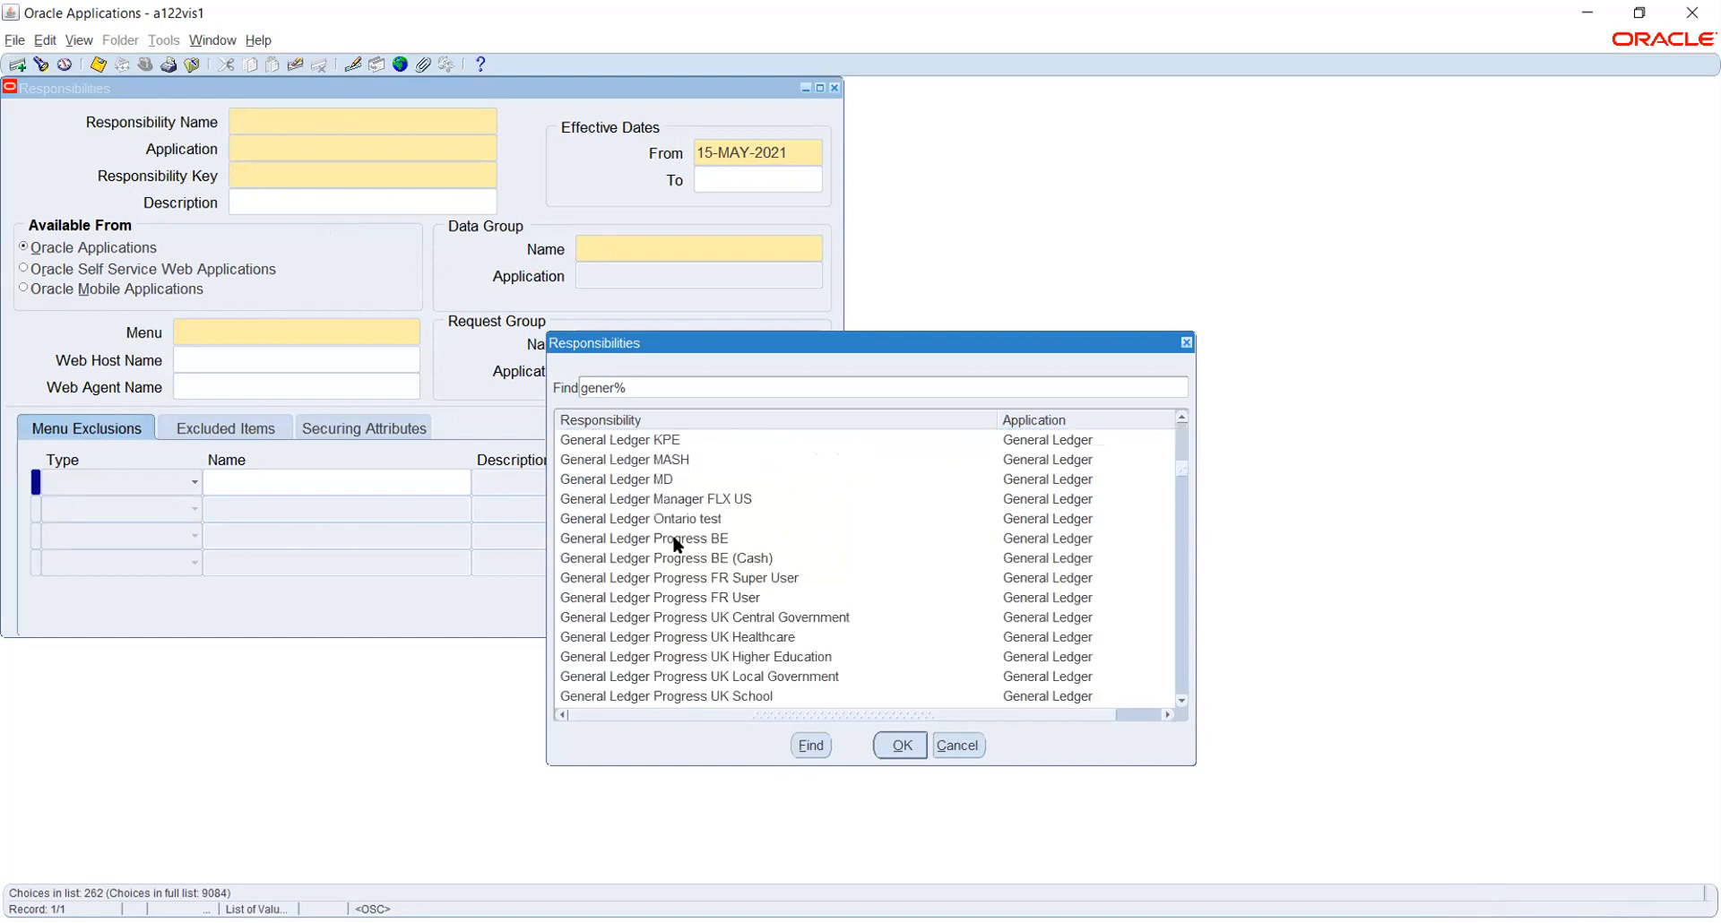
scroll(674, 540, down, 8)
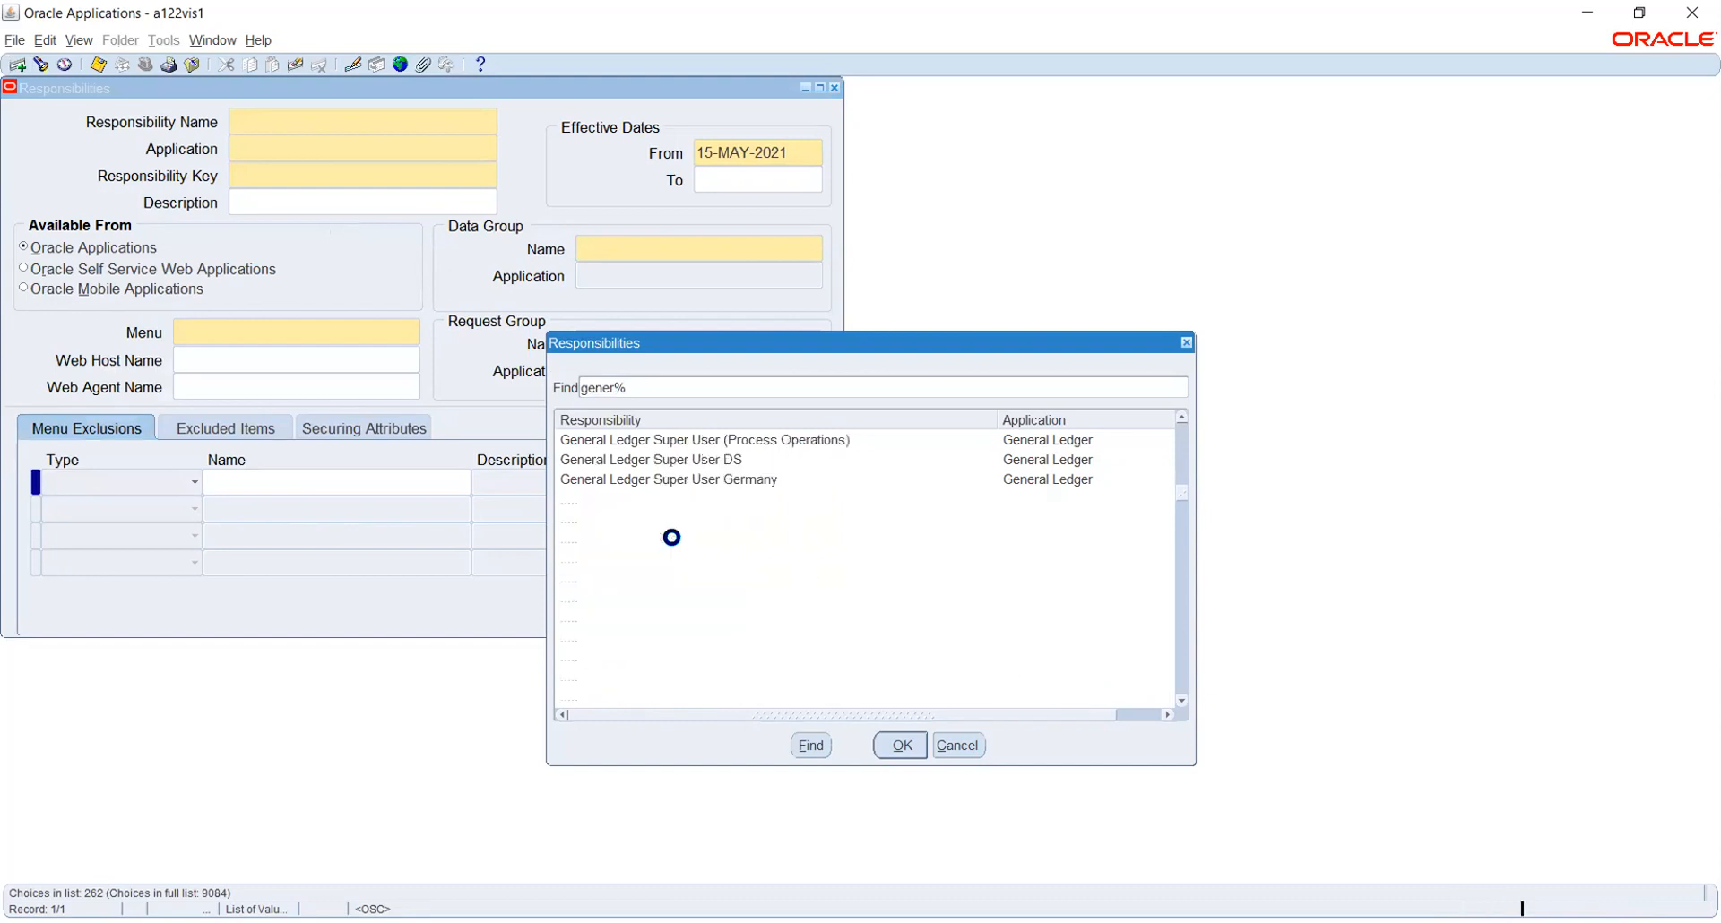
scroll(674, 541, down, 5)
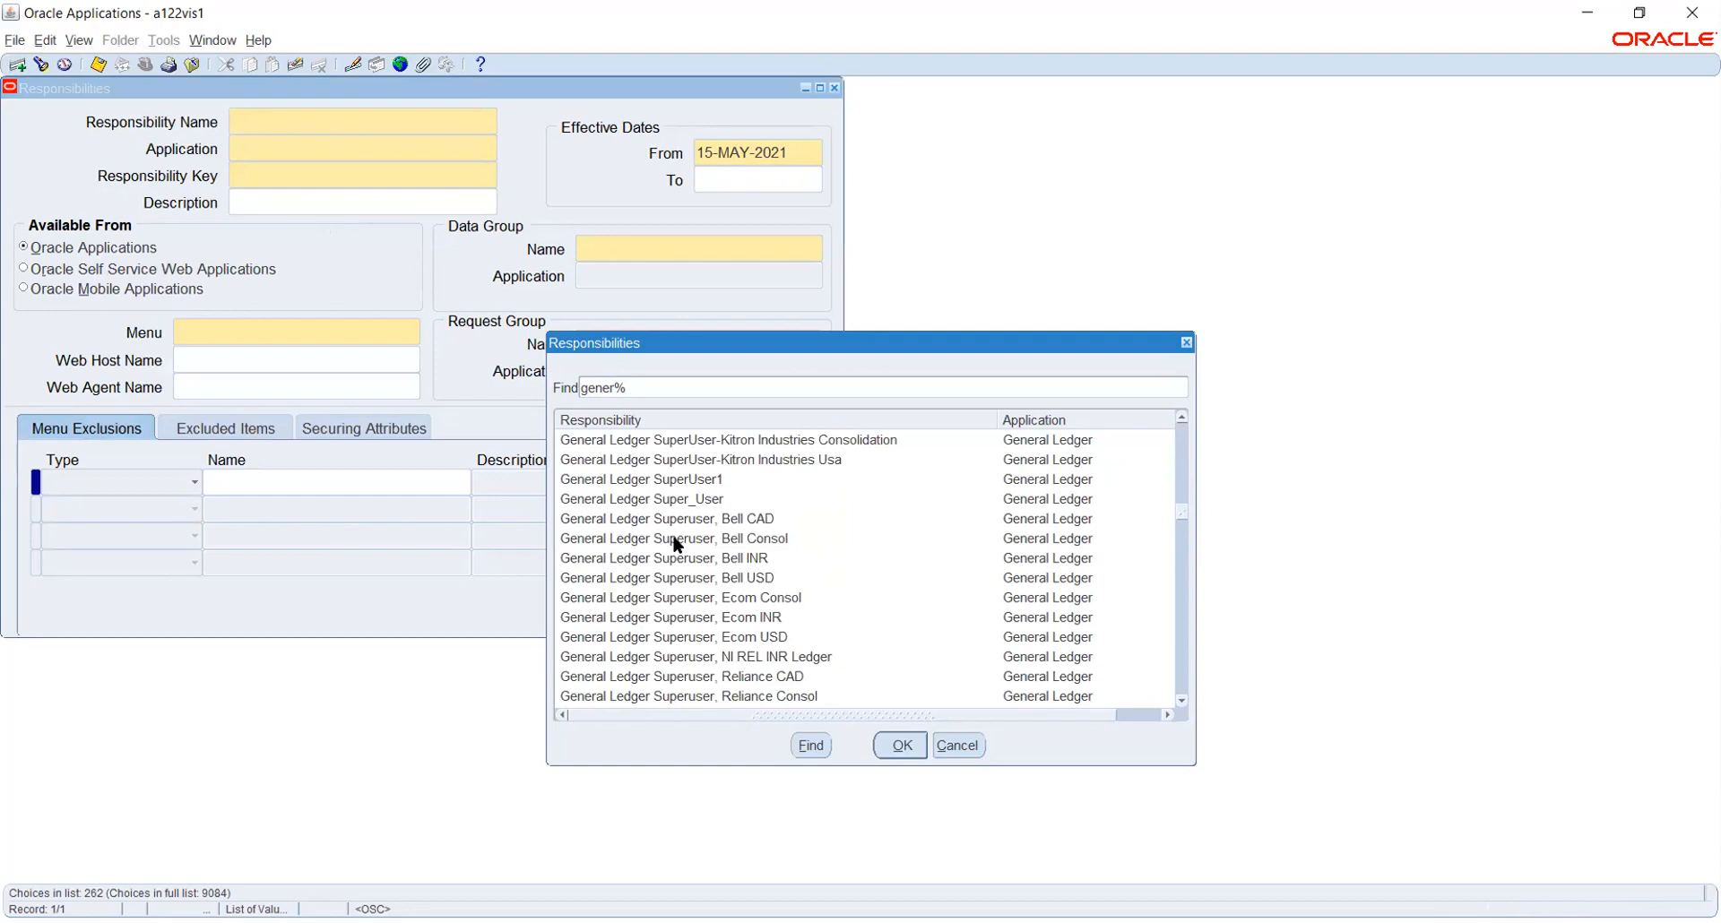
scroll(678, 543, up, 6)
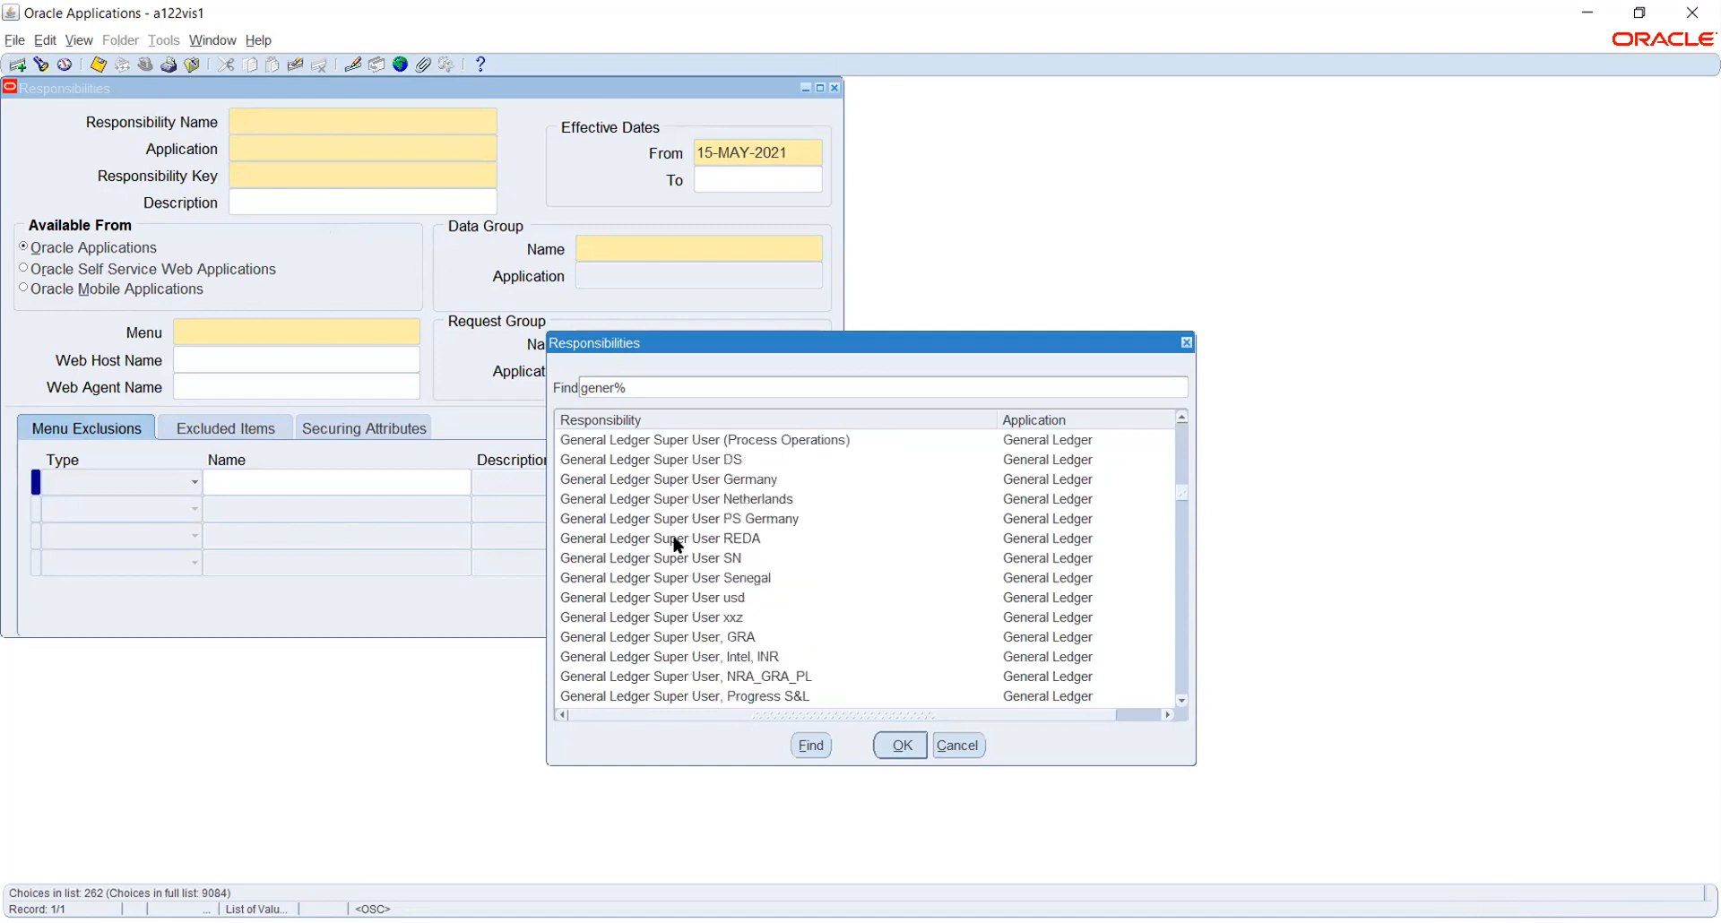
scroll(678, 543, up, 2)
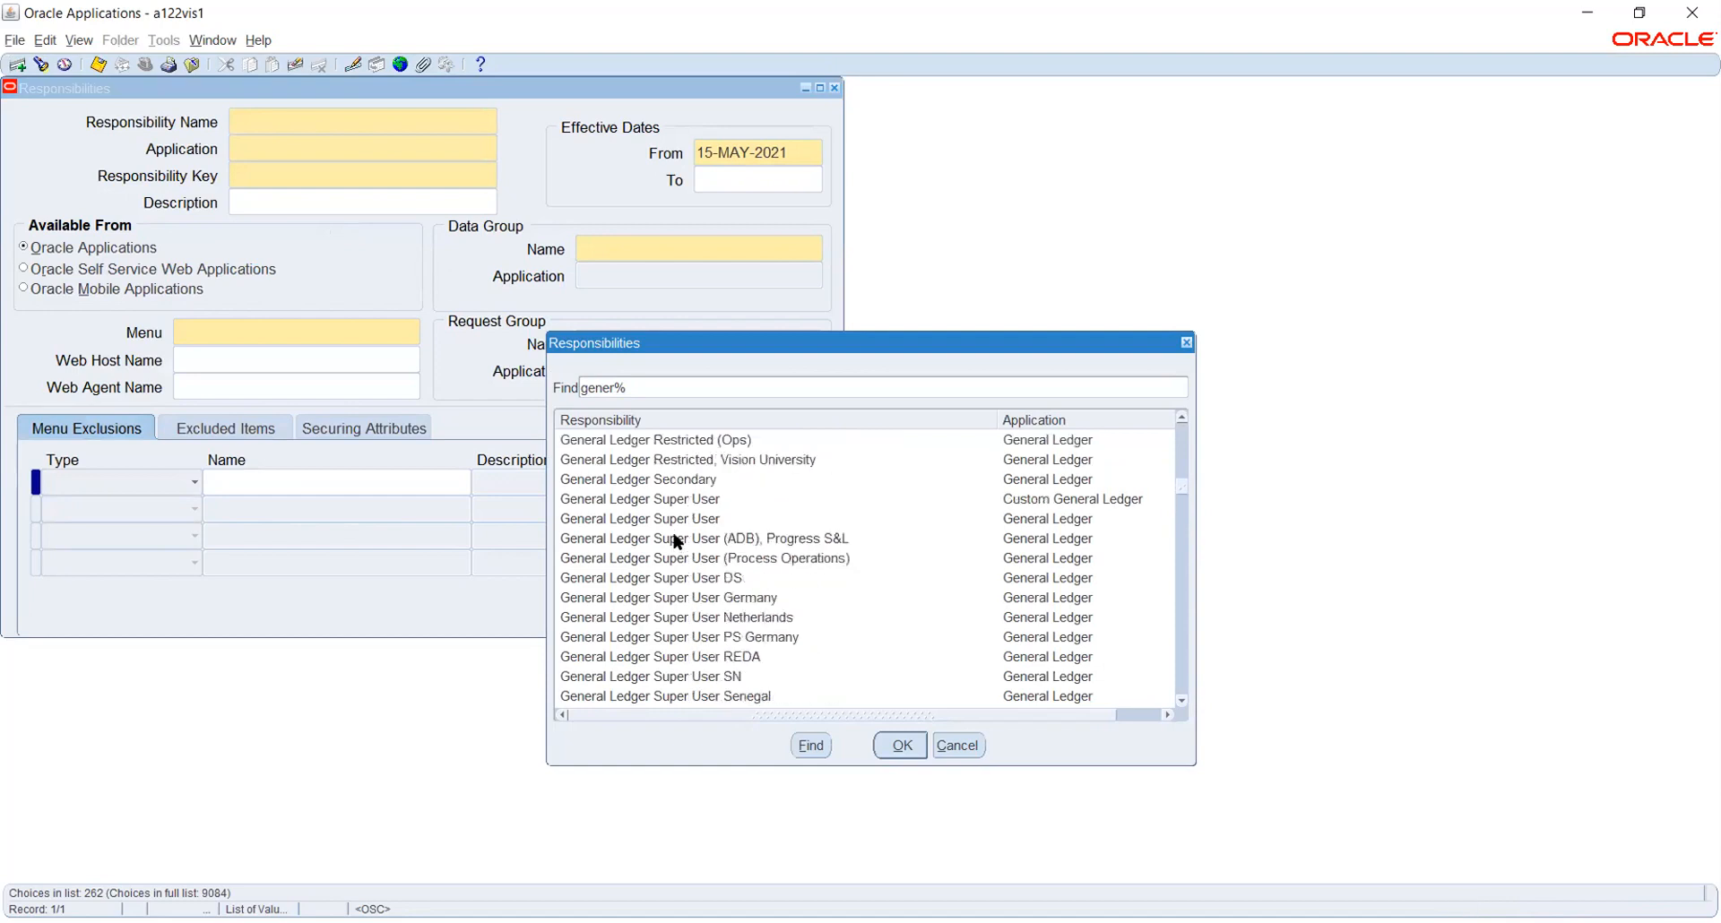
click(681, 499)
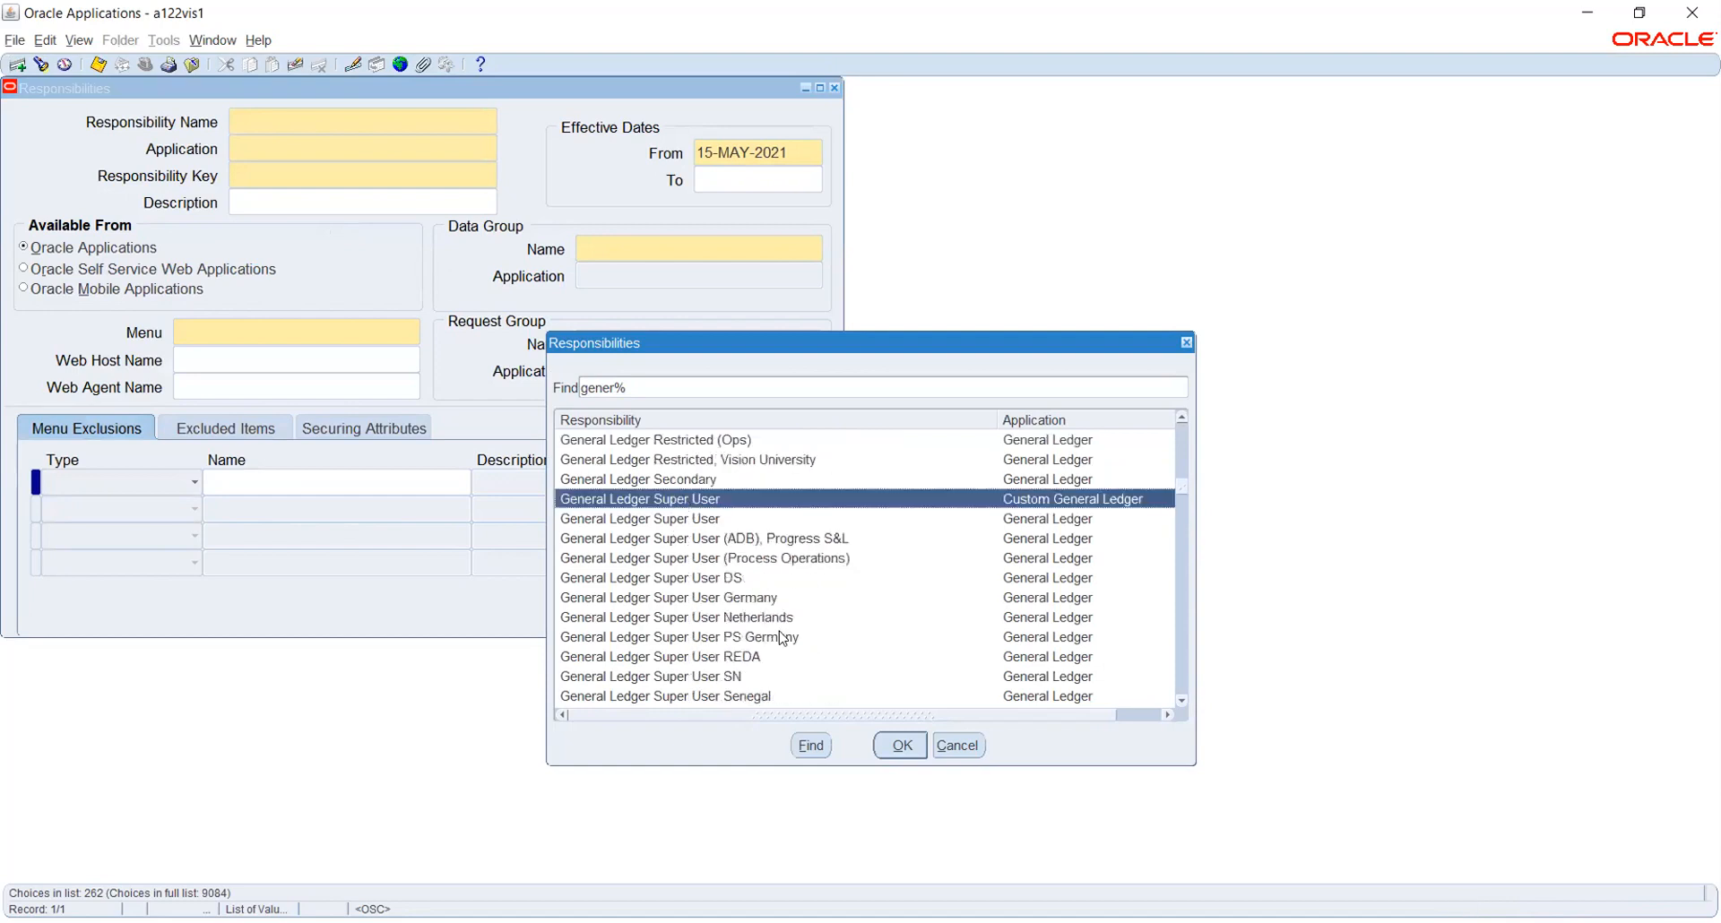
click(889, 745)
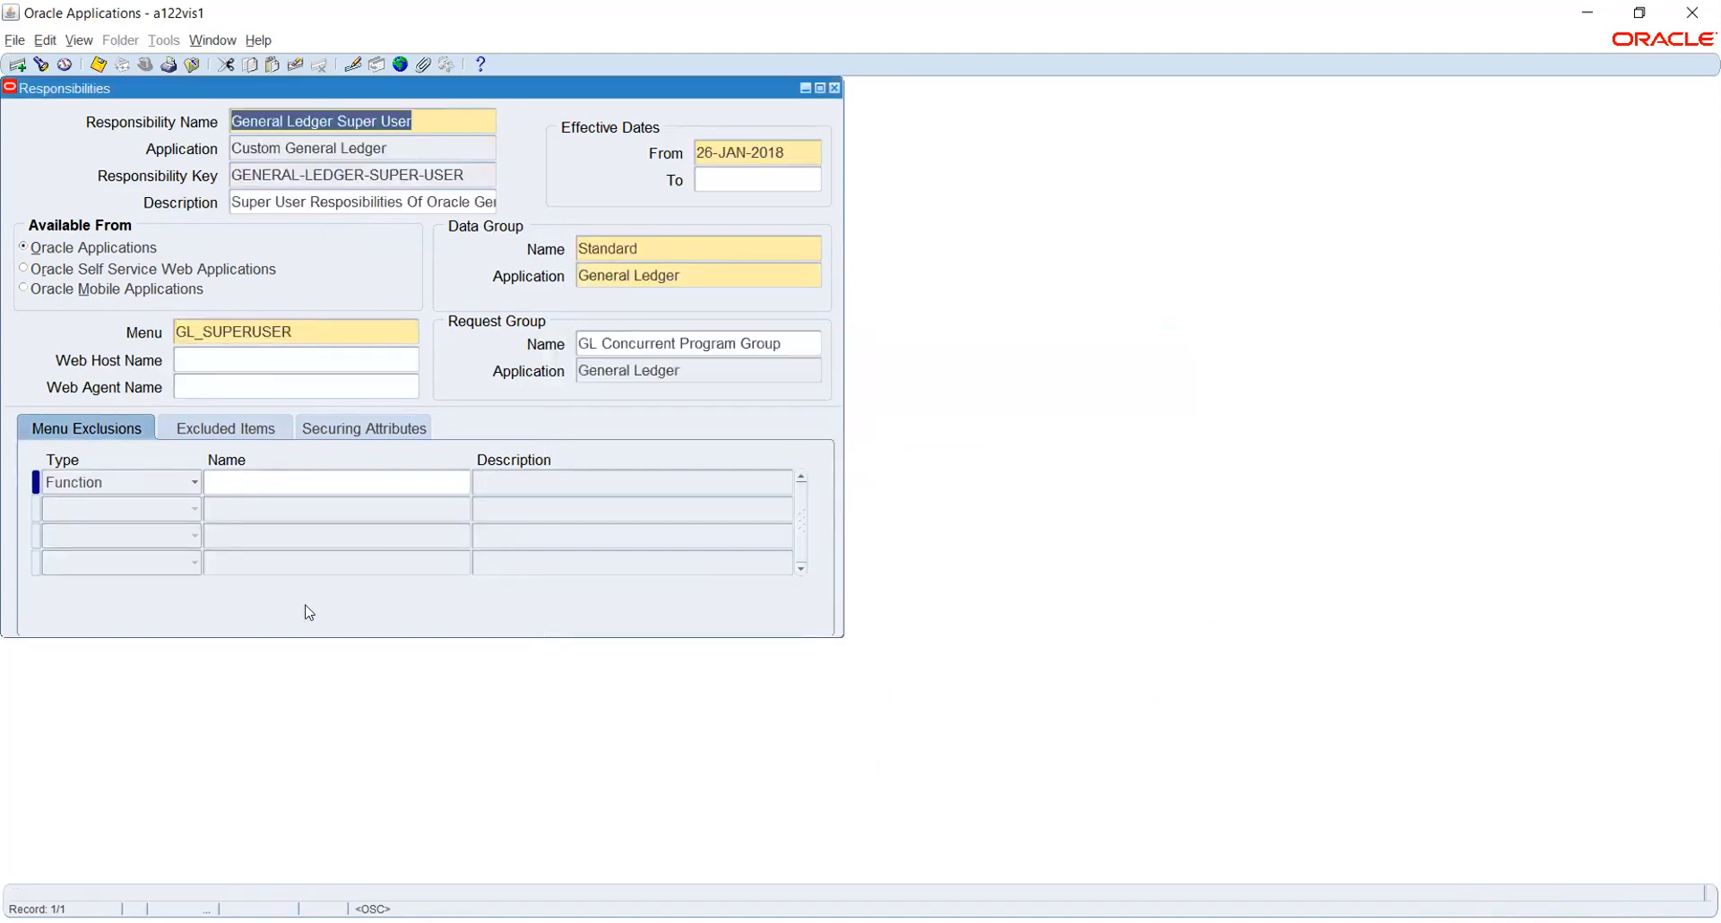
Set the first menu exclusion row of General Ledger Super User to type Menu
click(317, 336)
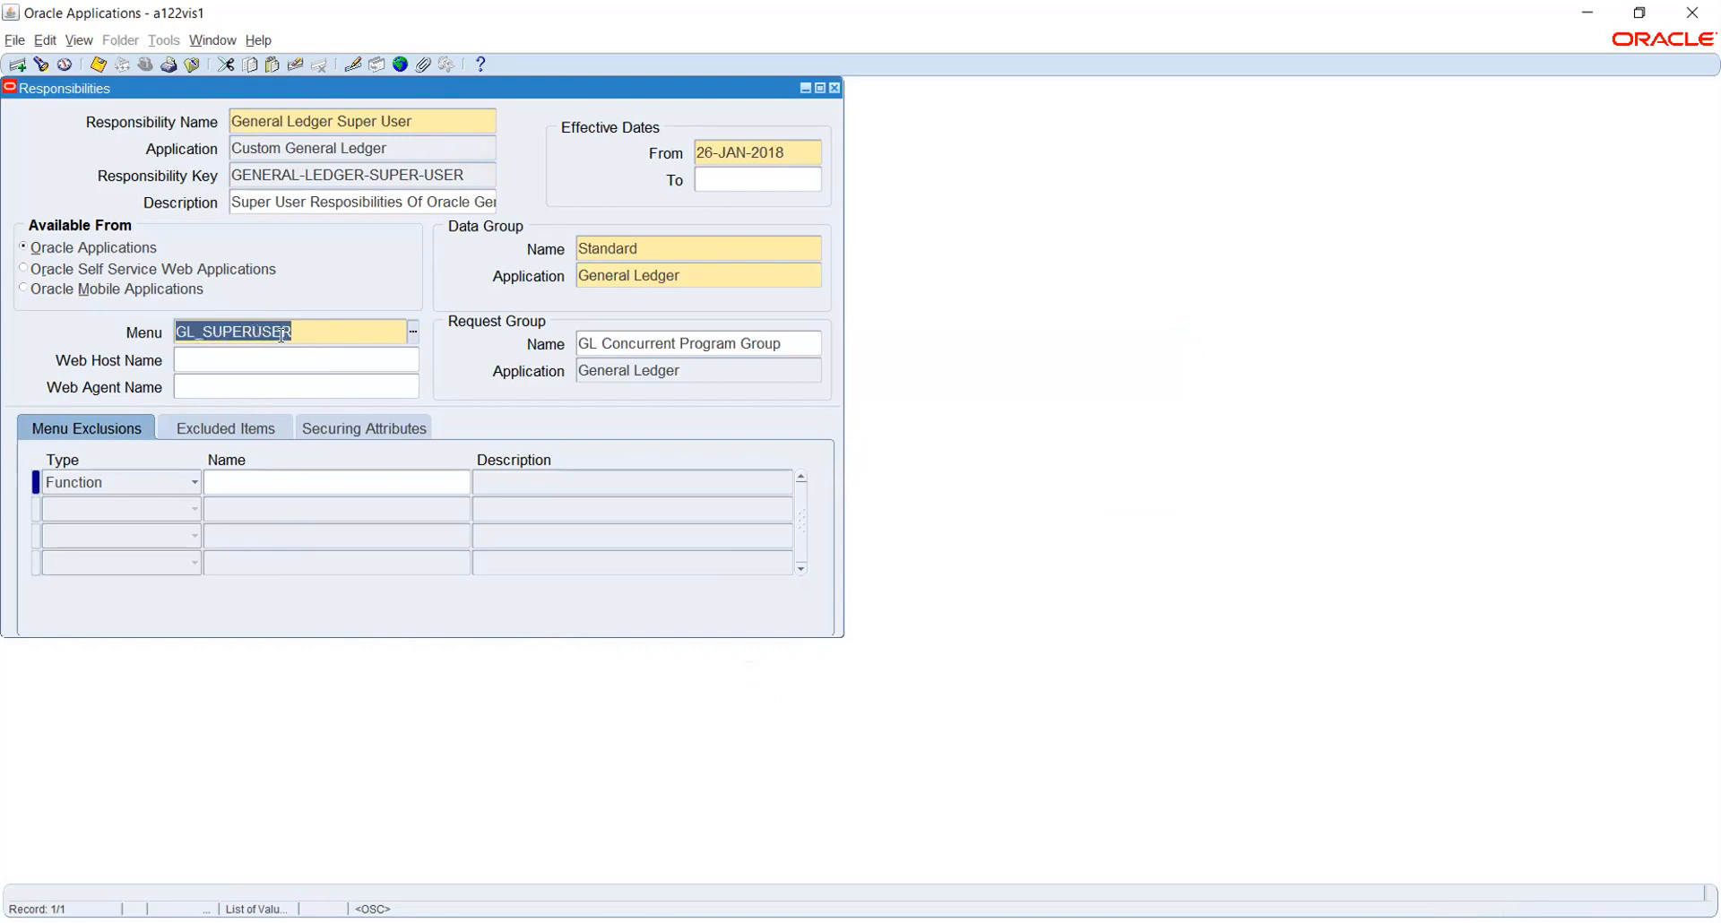
click(269, 480)
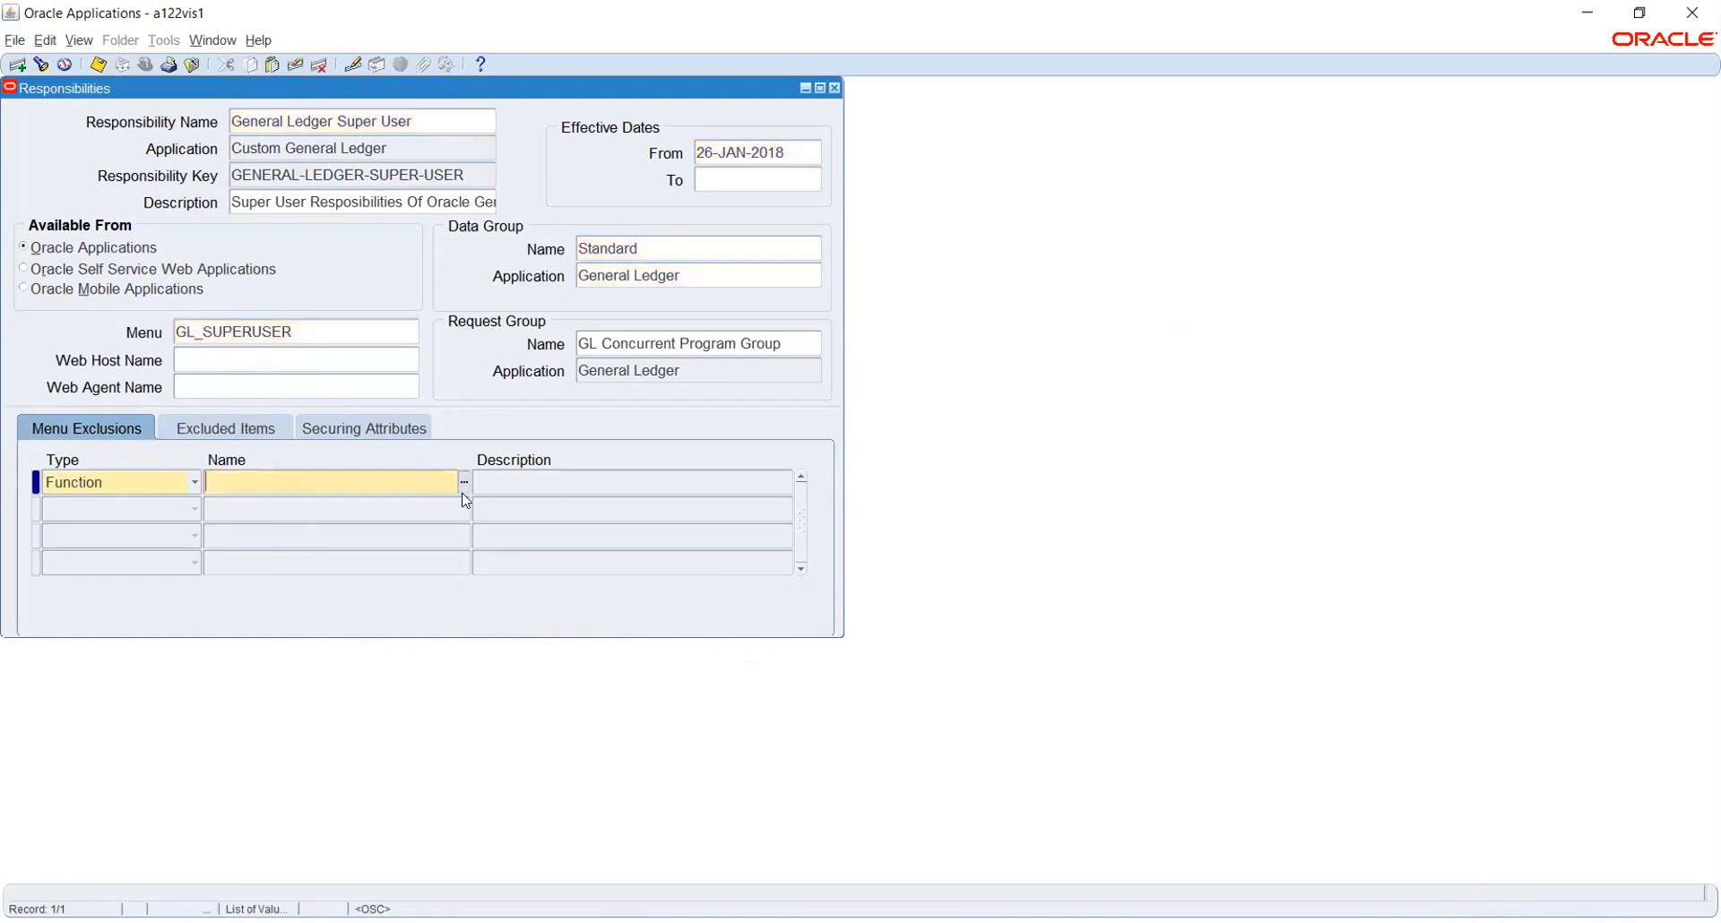
click(178, 485)
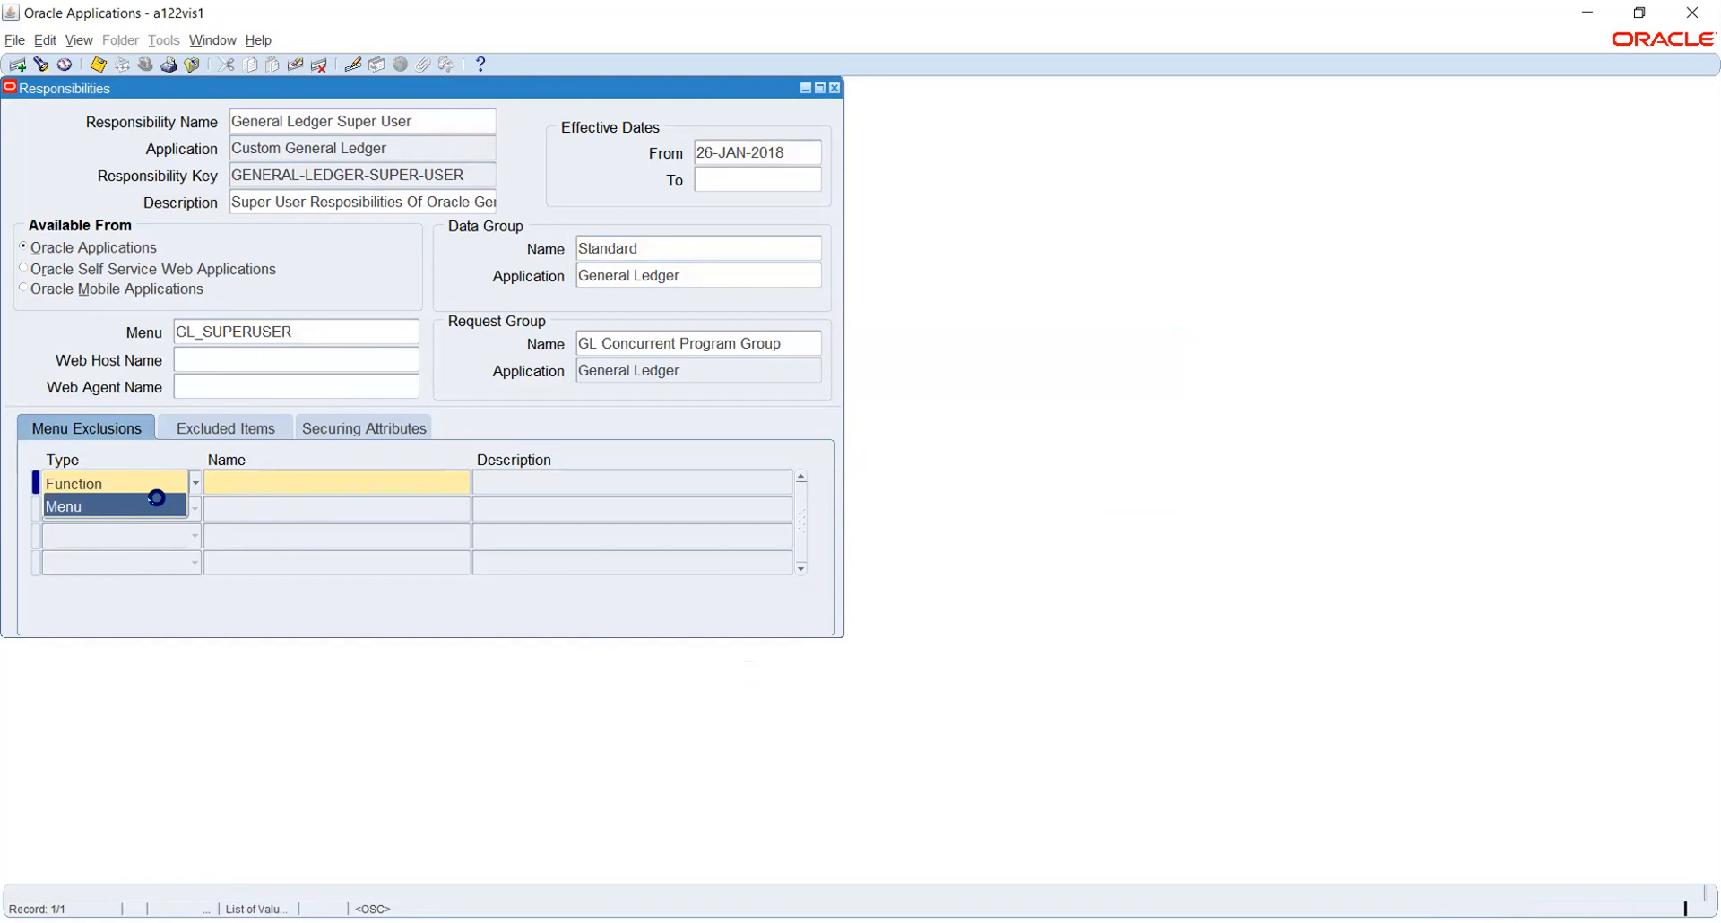
click(156, 502)
click(305, 471)
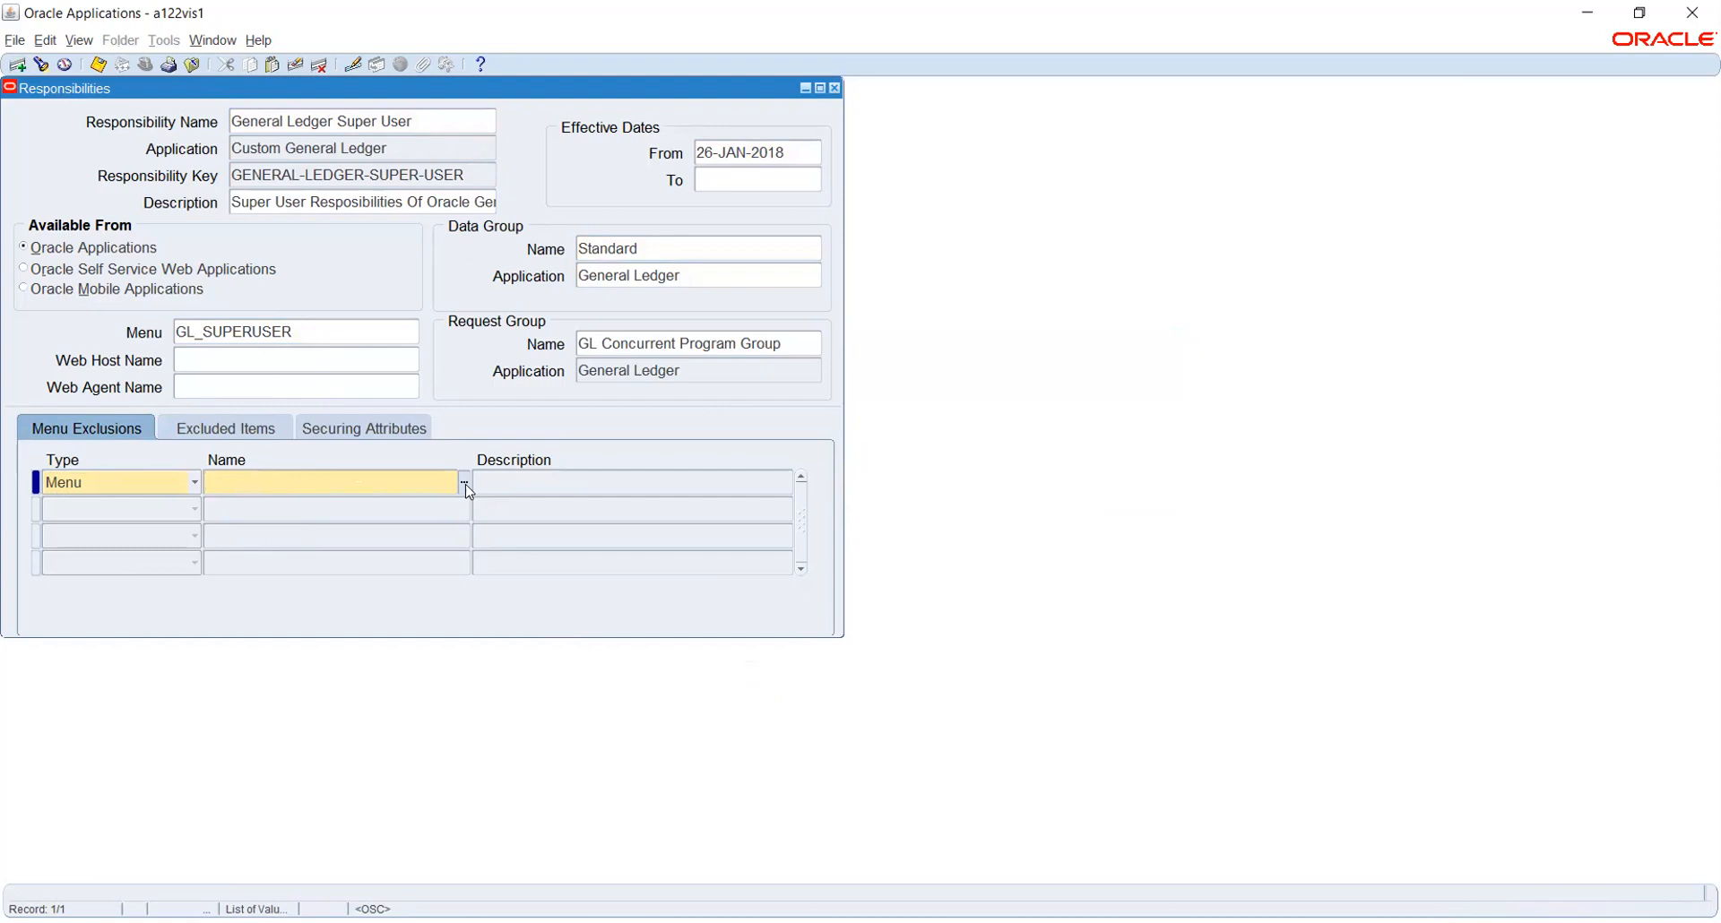
Choose AP_SETUP_CURRENCY_RATES_GUI12 (AP Setup Currency Rates Menu) as the excluded menu
click(464, 484)
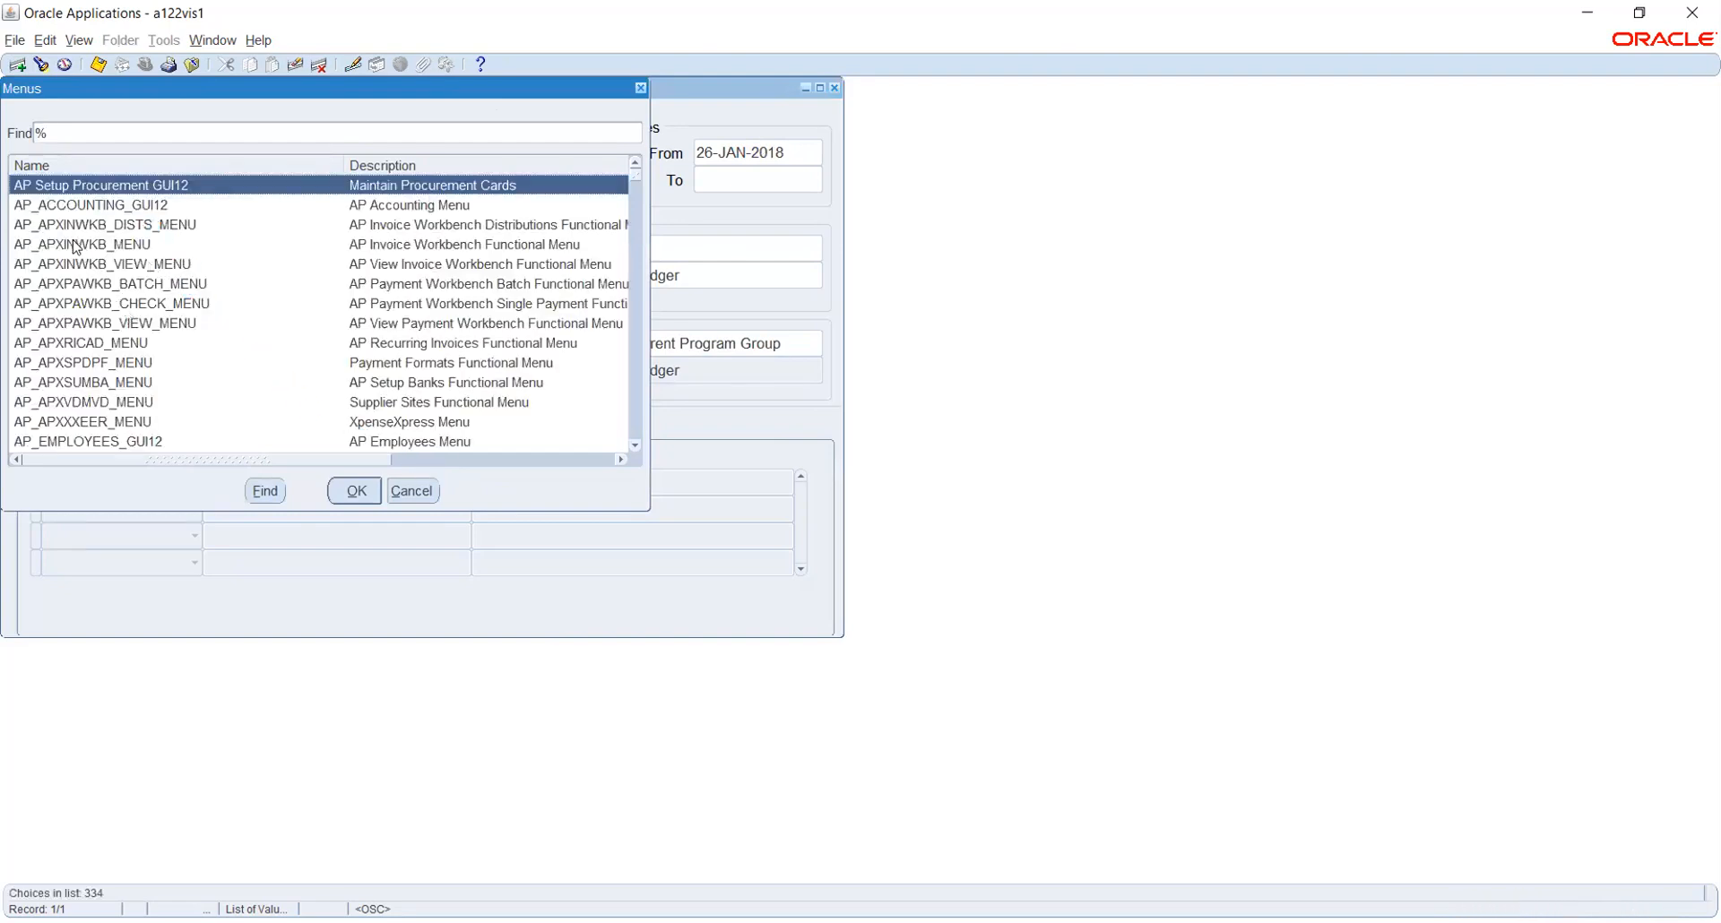
click(109, 285)
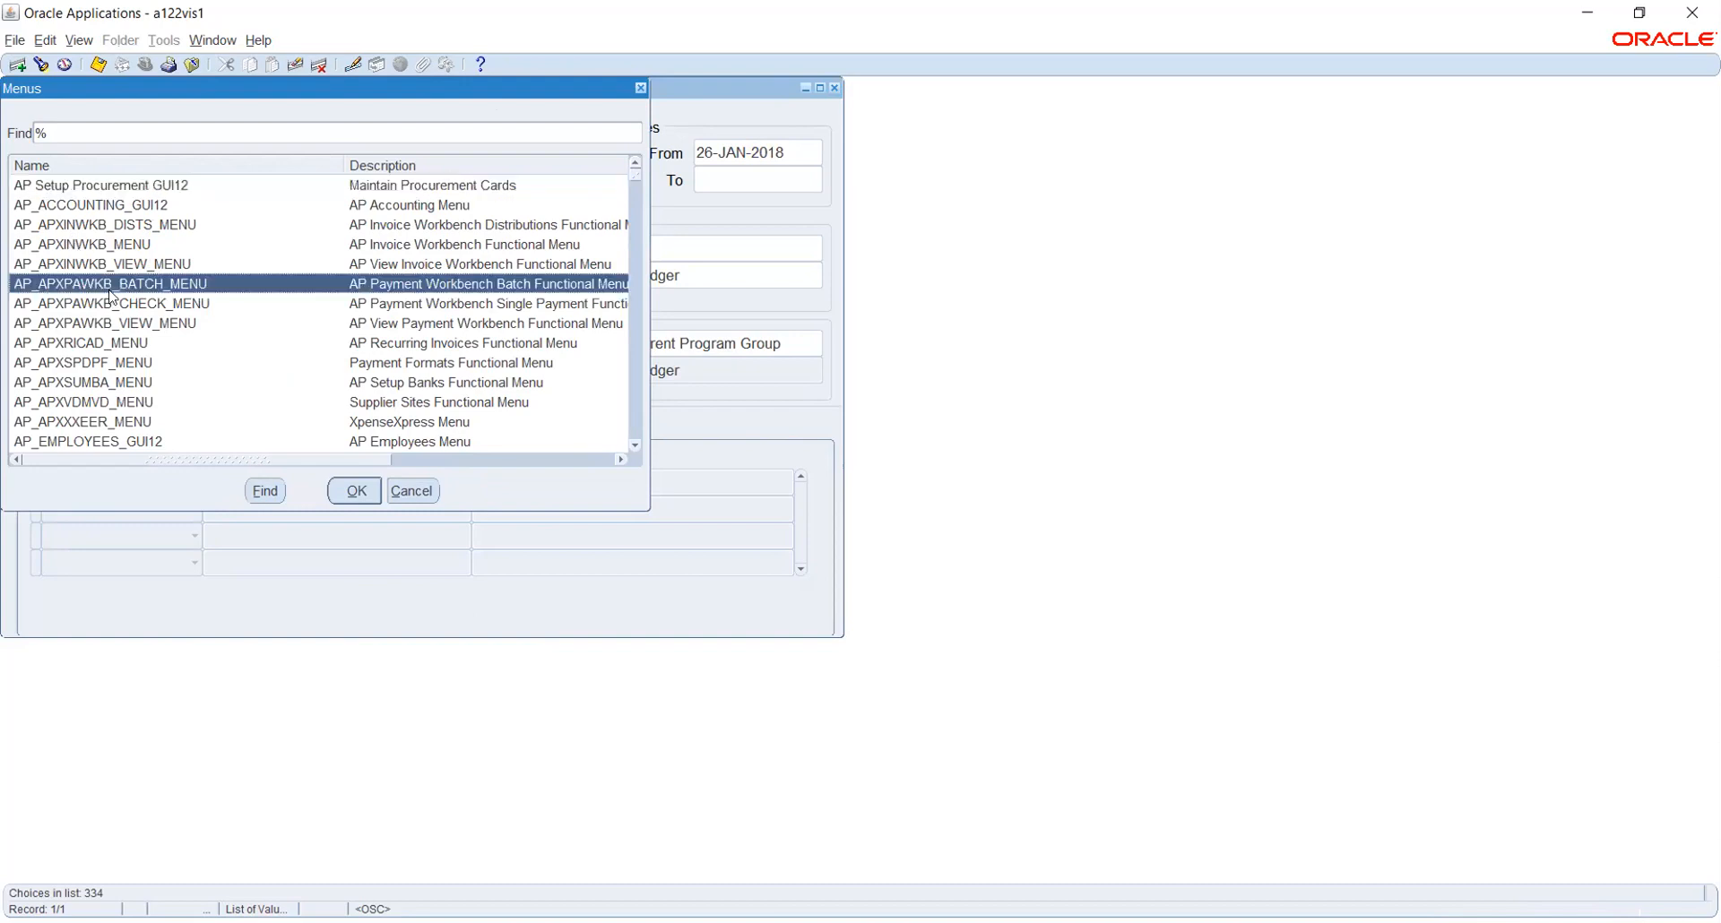
scroll(103, 301, down, 1)
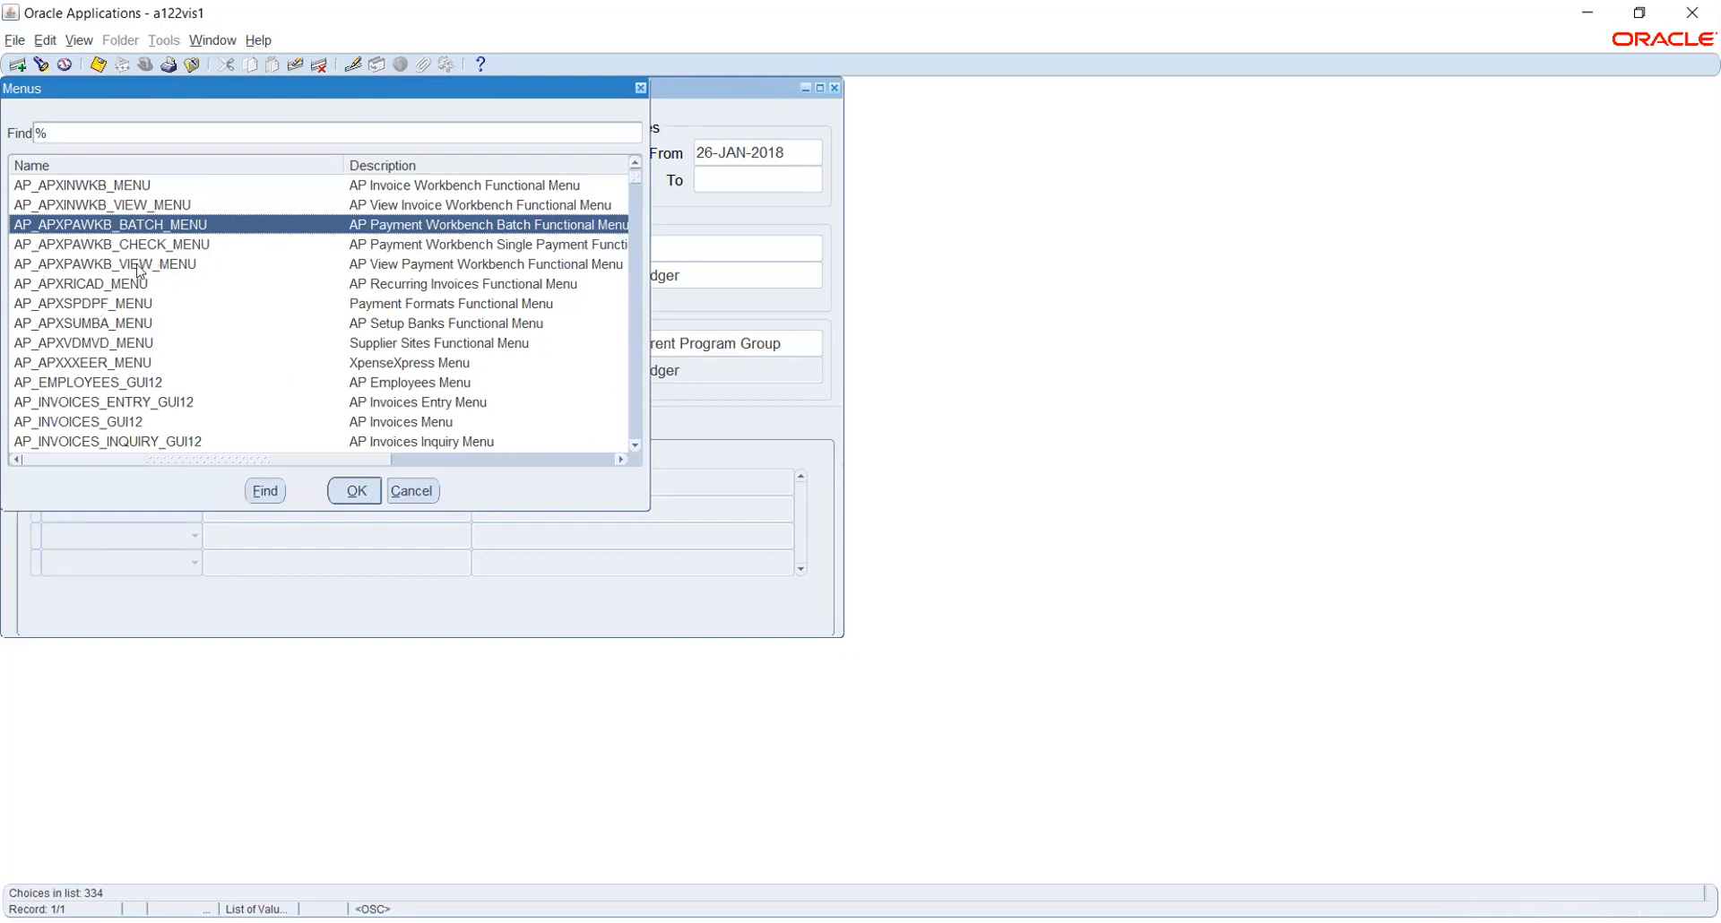
scroll(79, 296, down, 2)
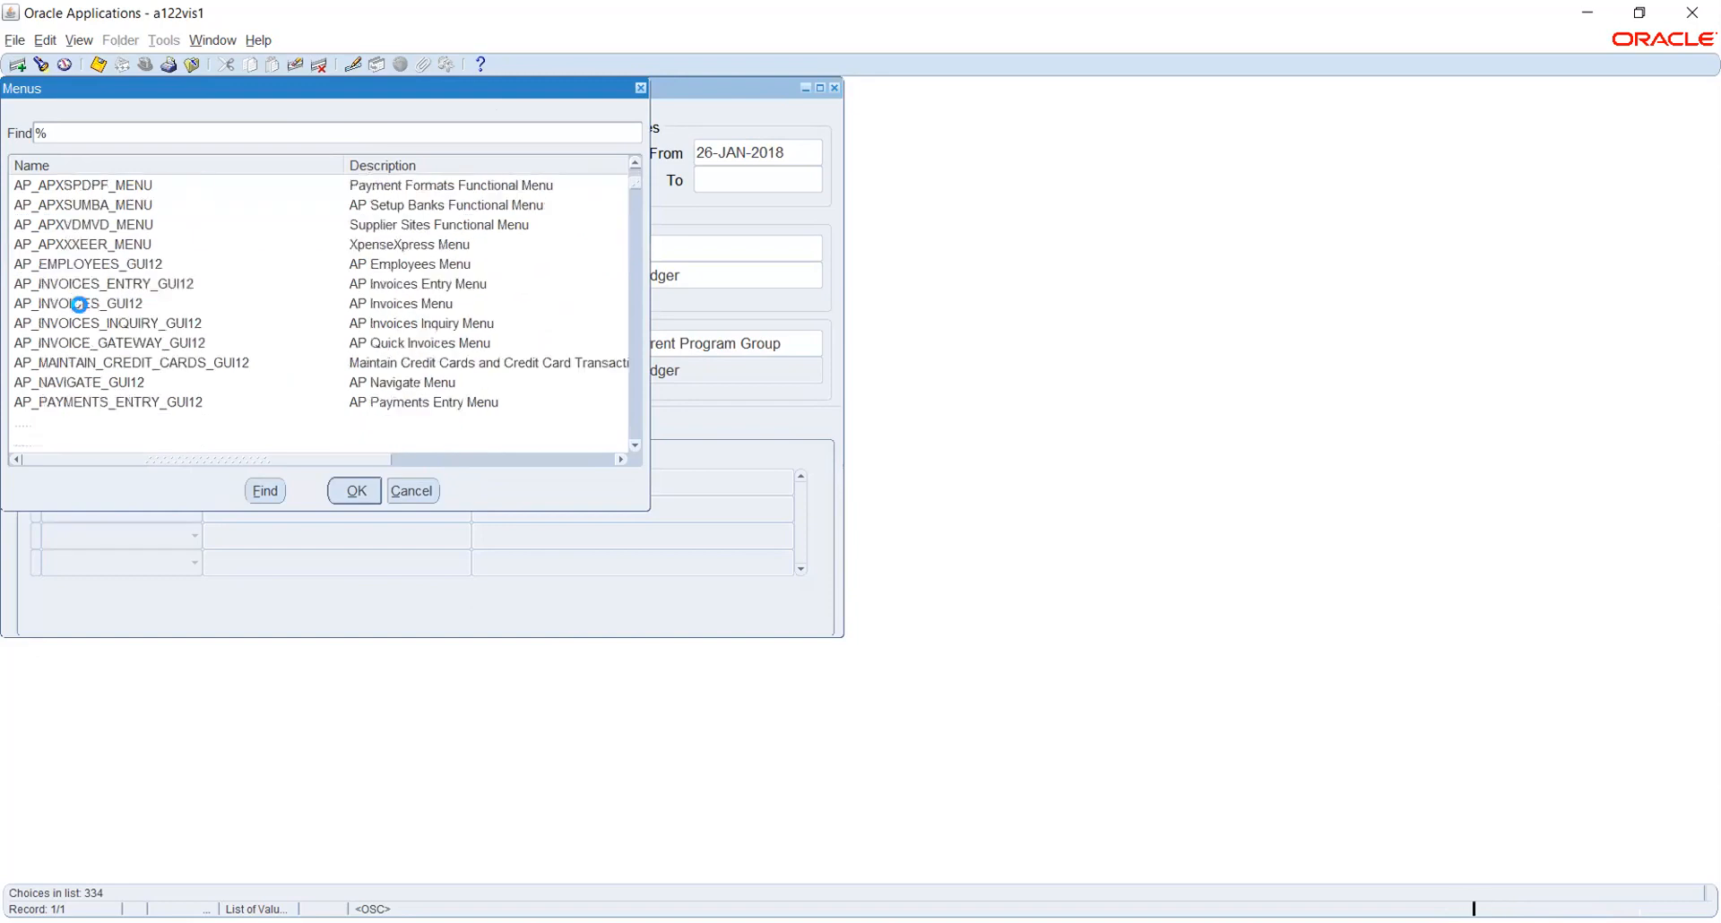
scroll(79, 304, down, 1)
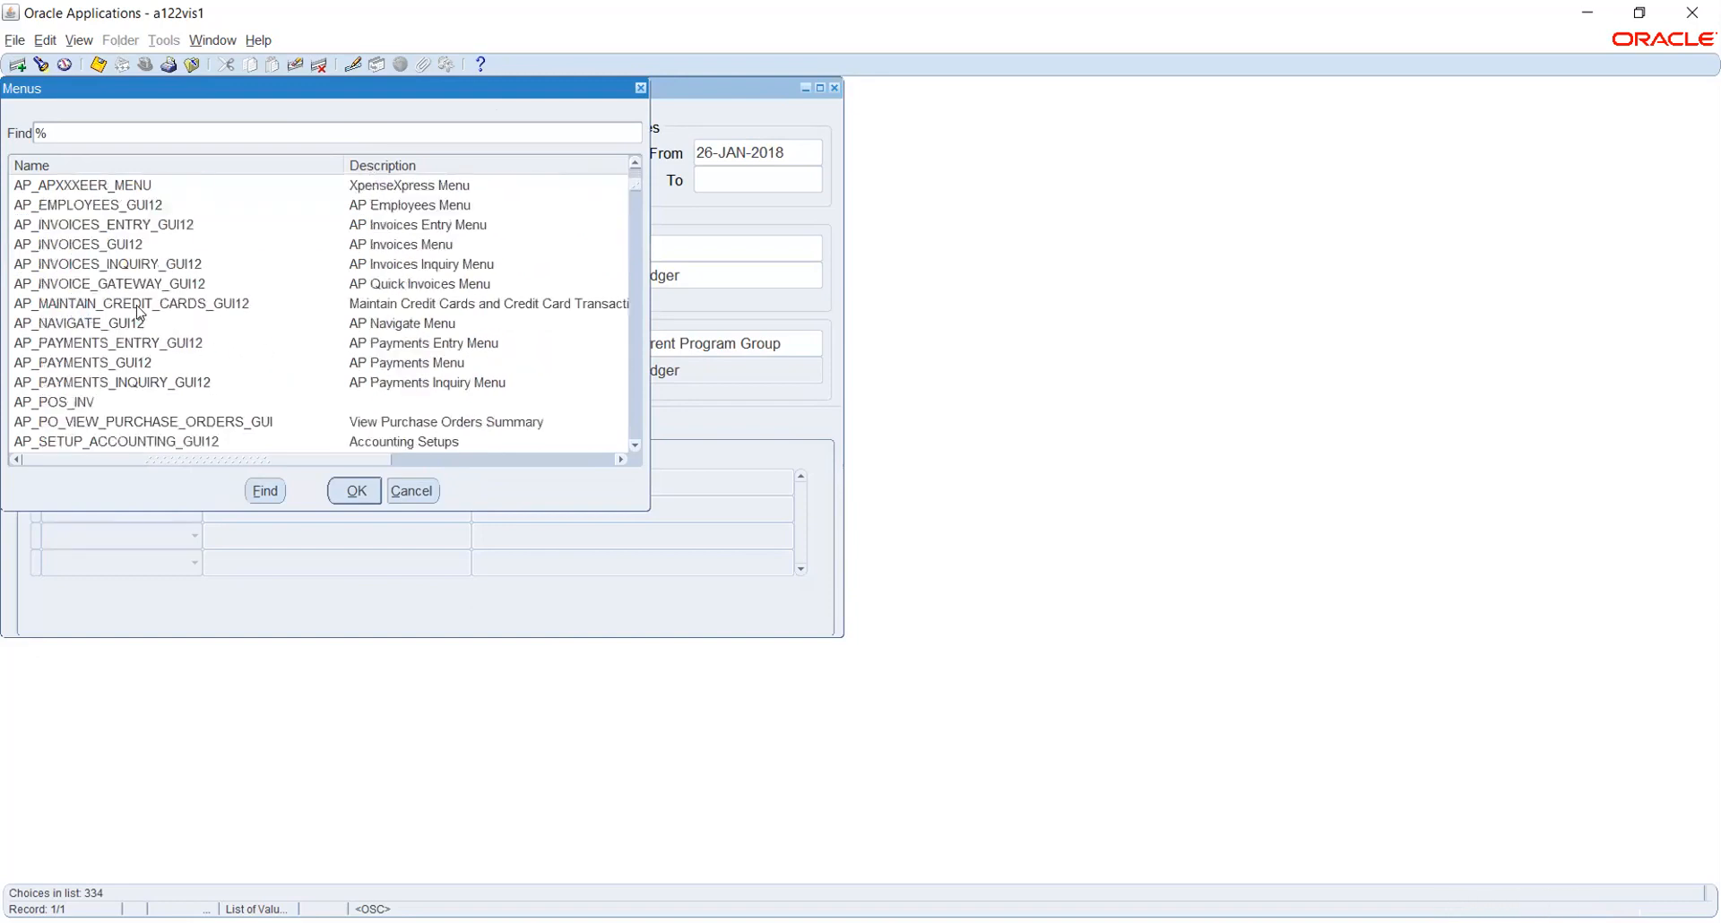
scroll(192, 358, down, 2)
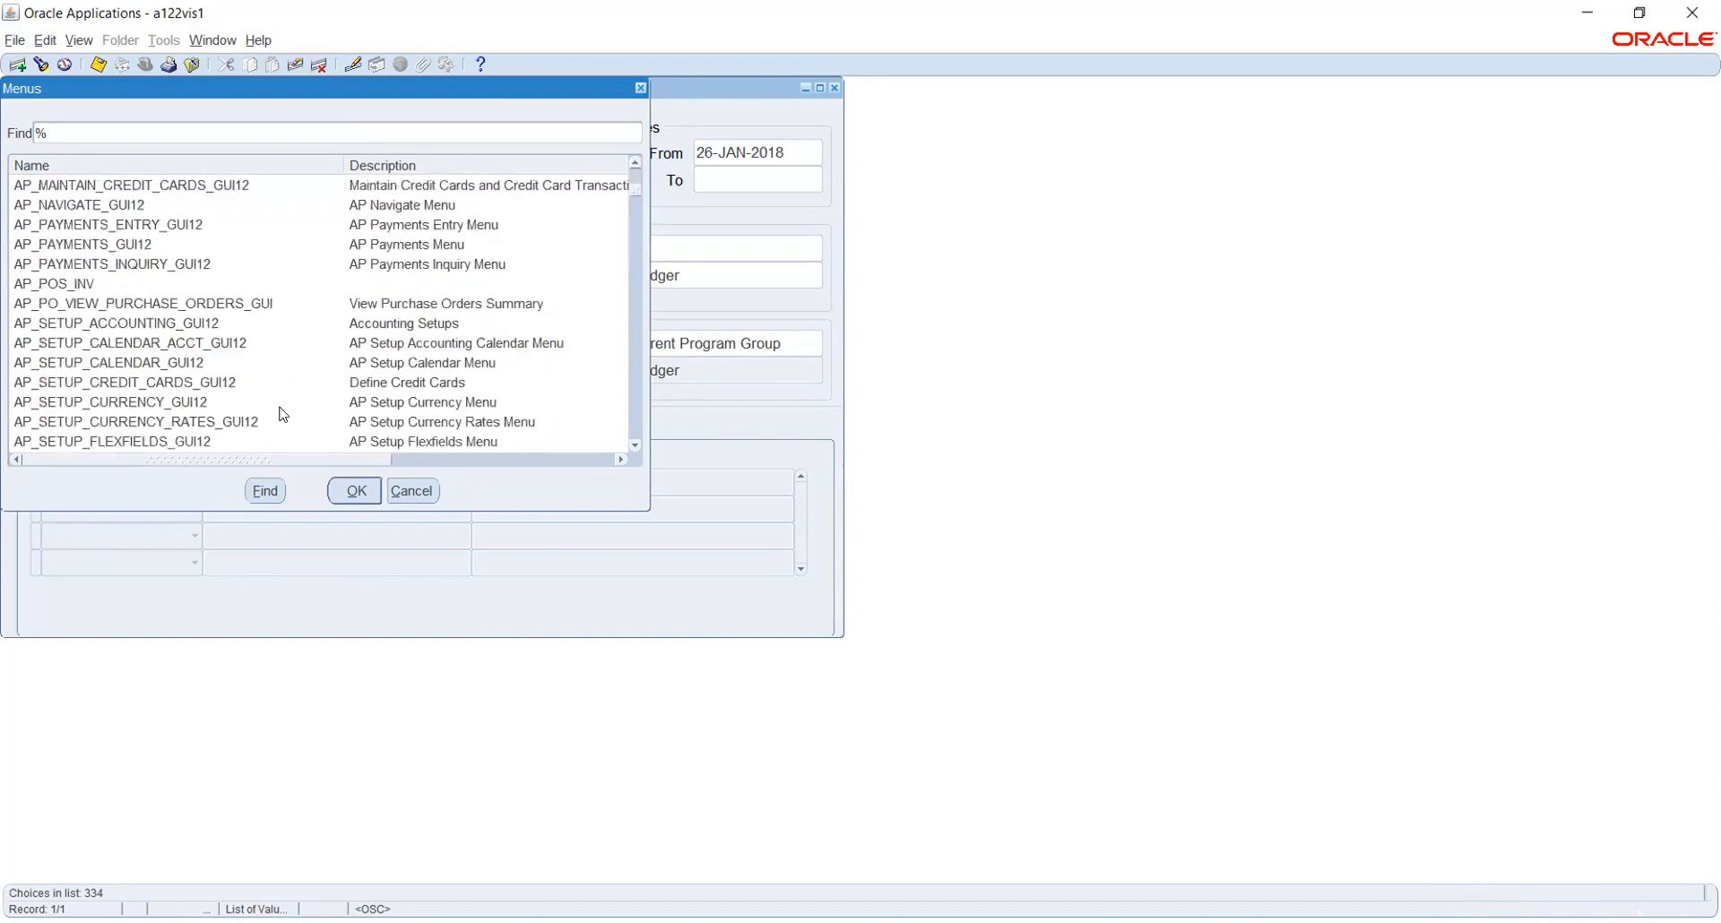
click(245, 426)
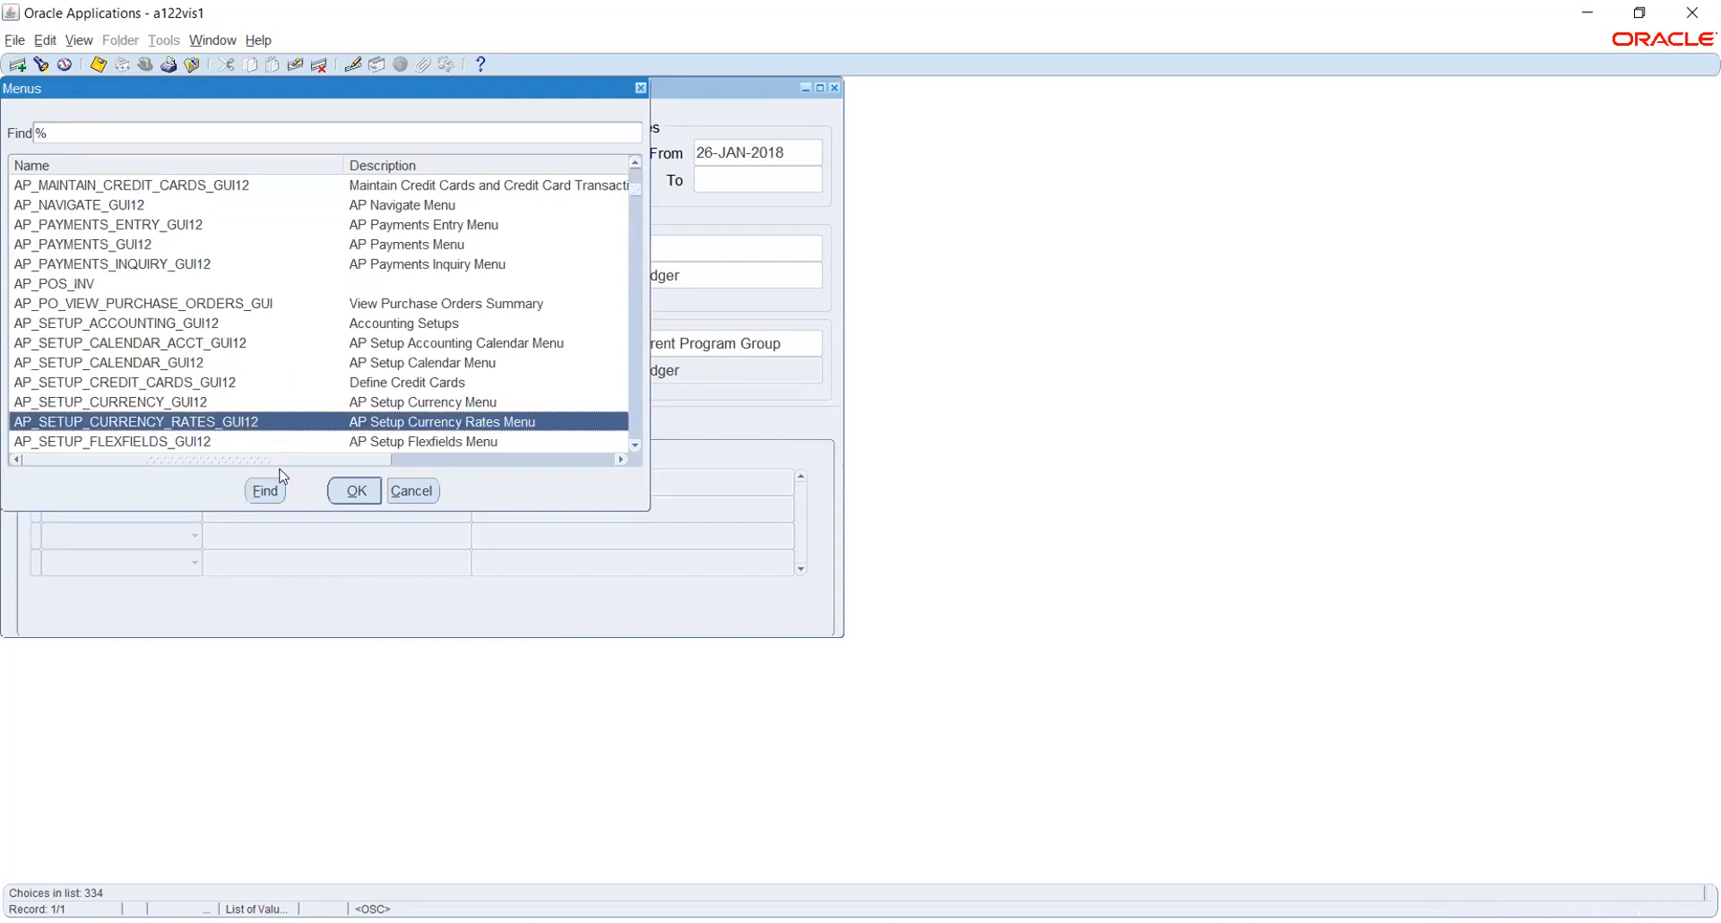
click(351, 490)
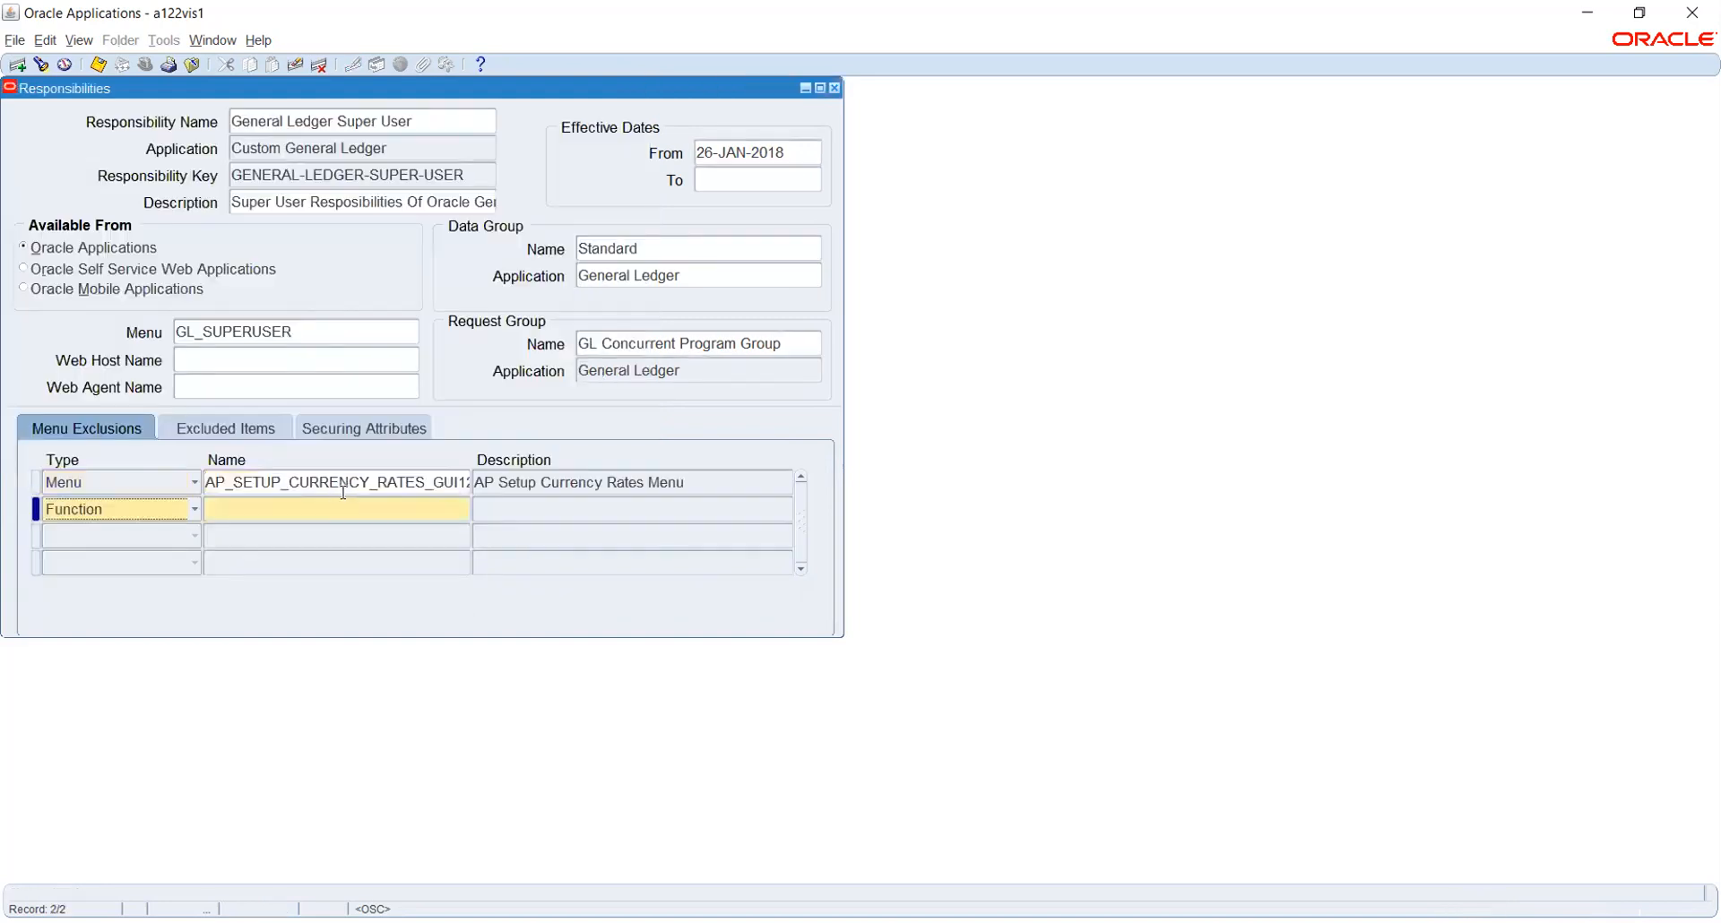
Clear the AP_SETUP_CURRENCY_RATES_GUI12 exclusion row and save, leaving no exclusions to commit
click(338, 481)
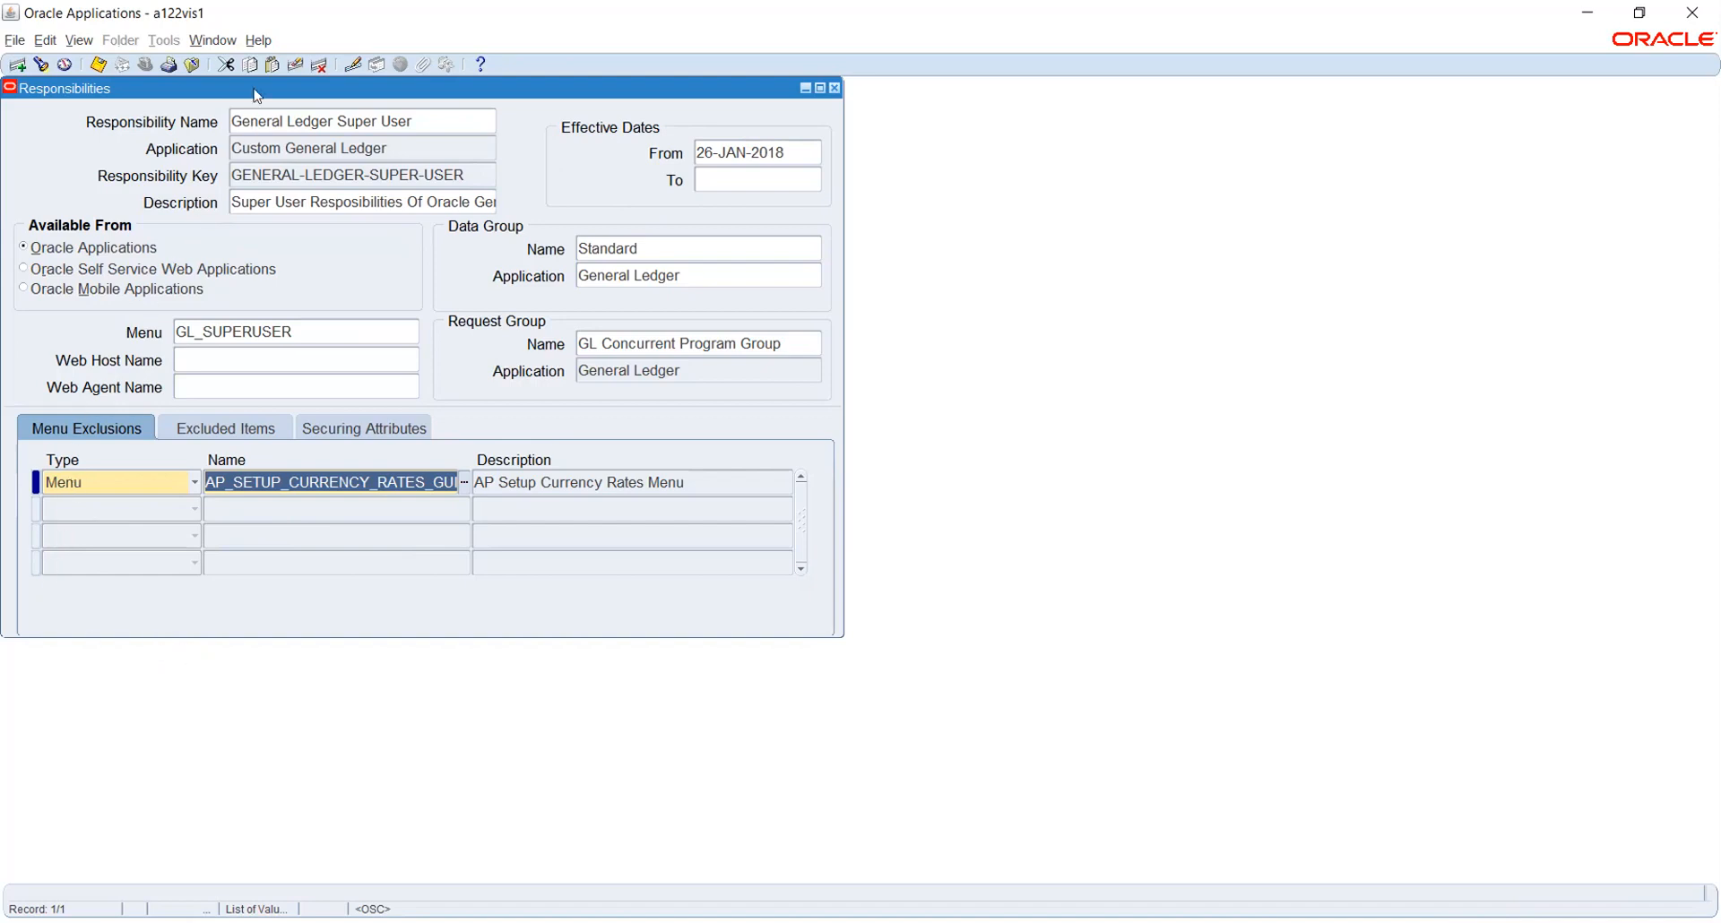
click(295, 68)
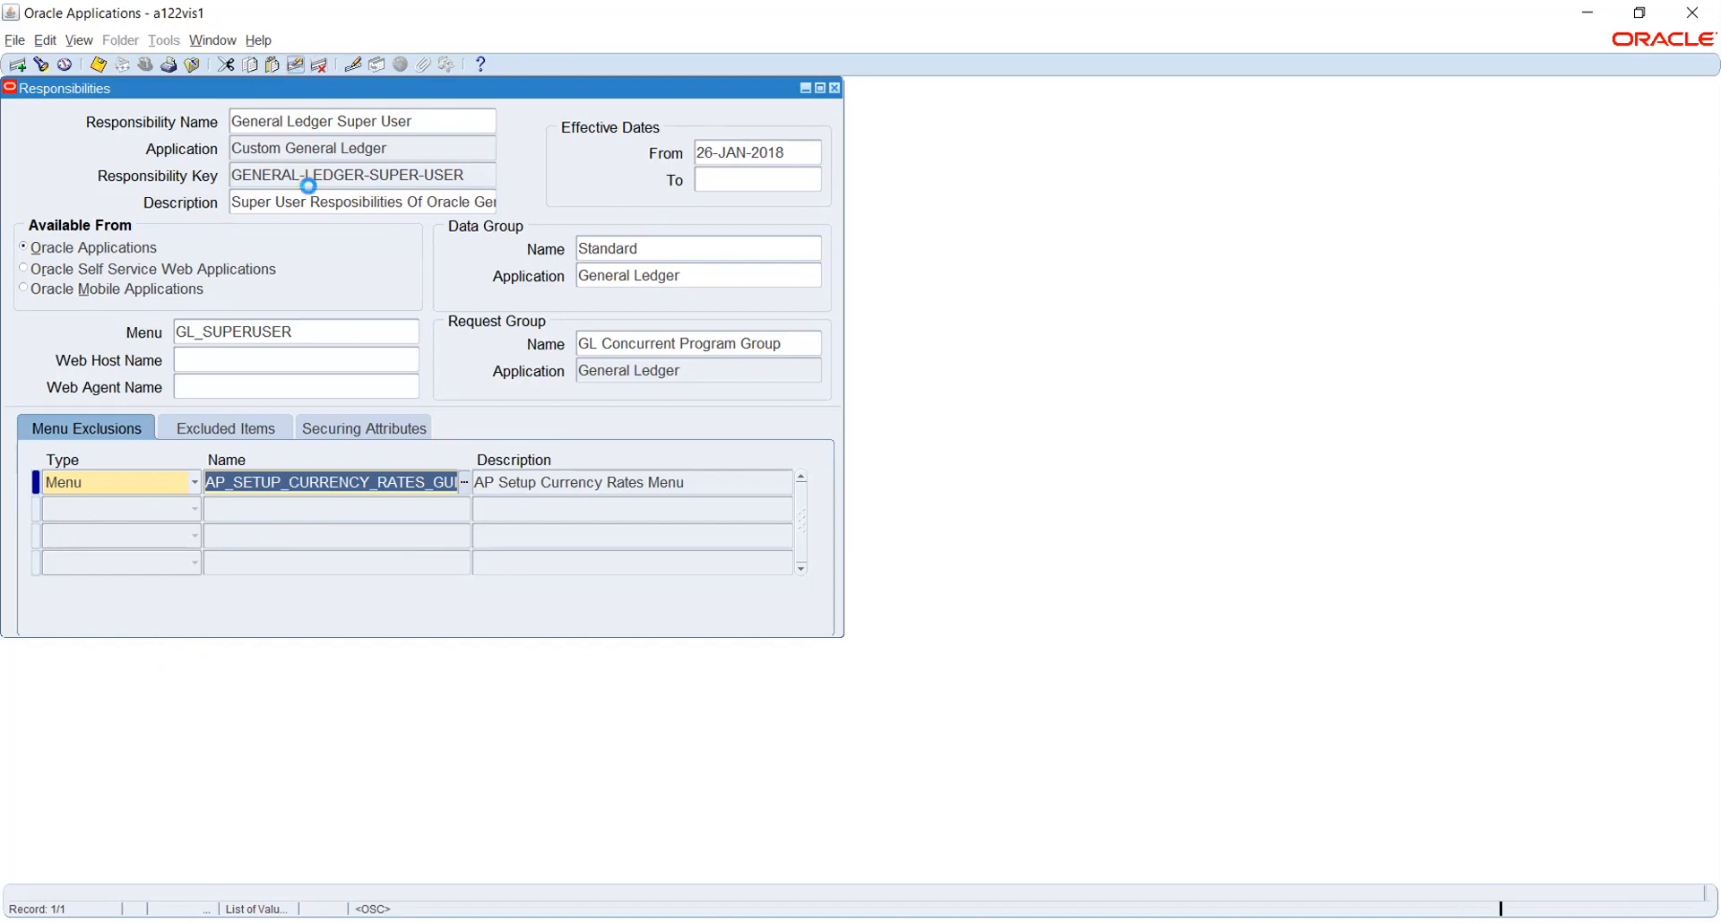
click(205, 359)
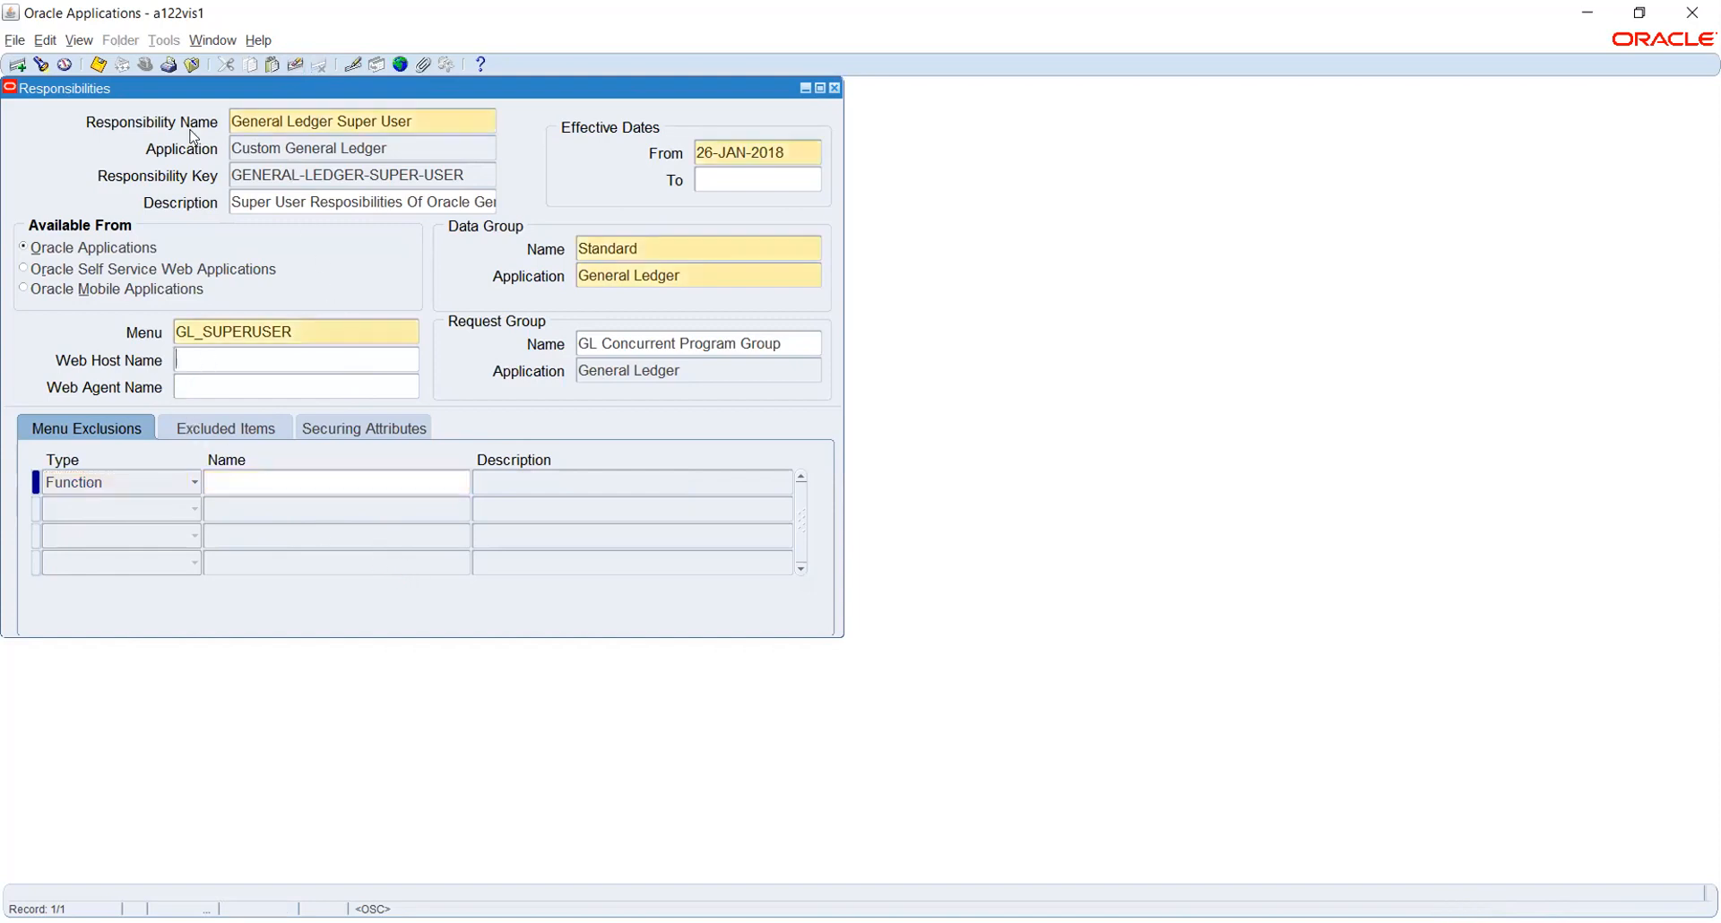
click(98, 64)
Close the Responsibilities window and launch Security > User > Define from the Navigator
click(836, 89)
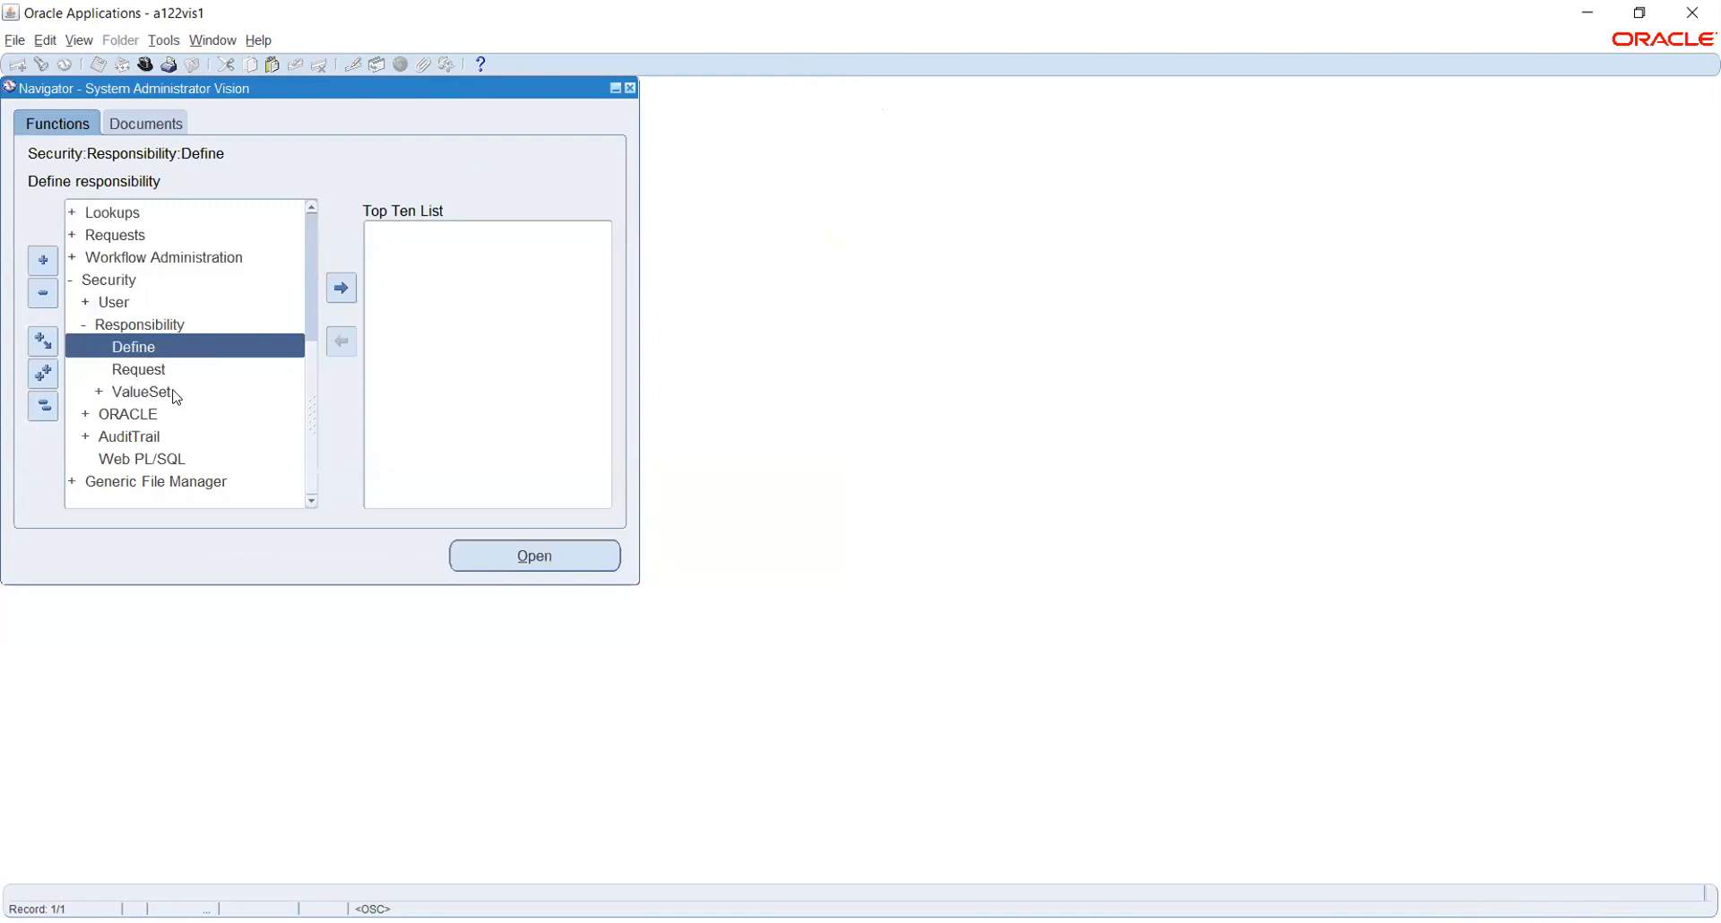
double_click(117, 305)
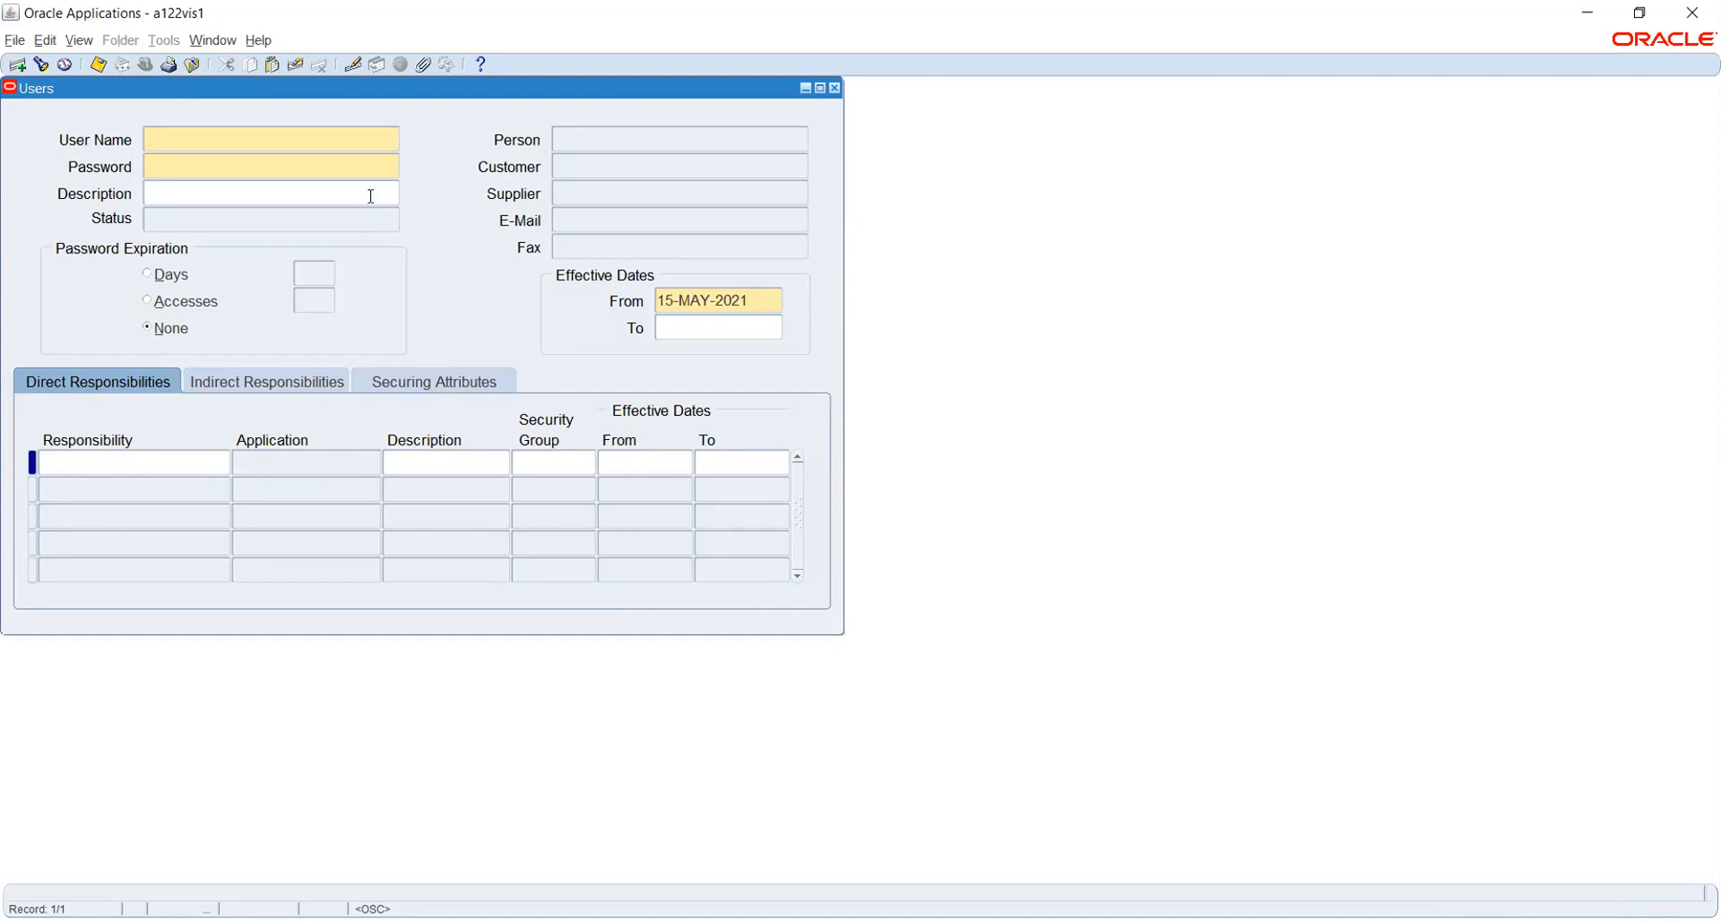
Enter the new user's user name, then type the password and re-enter it to verify
text(SDF)
key(Tab)
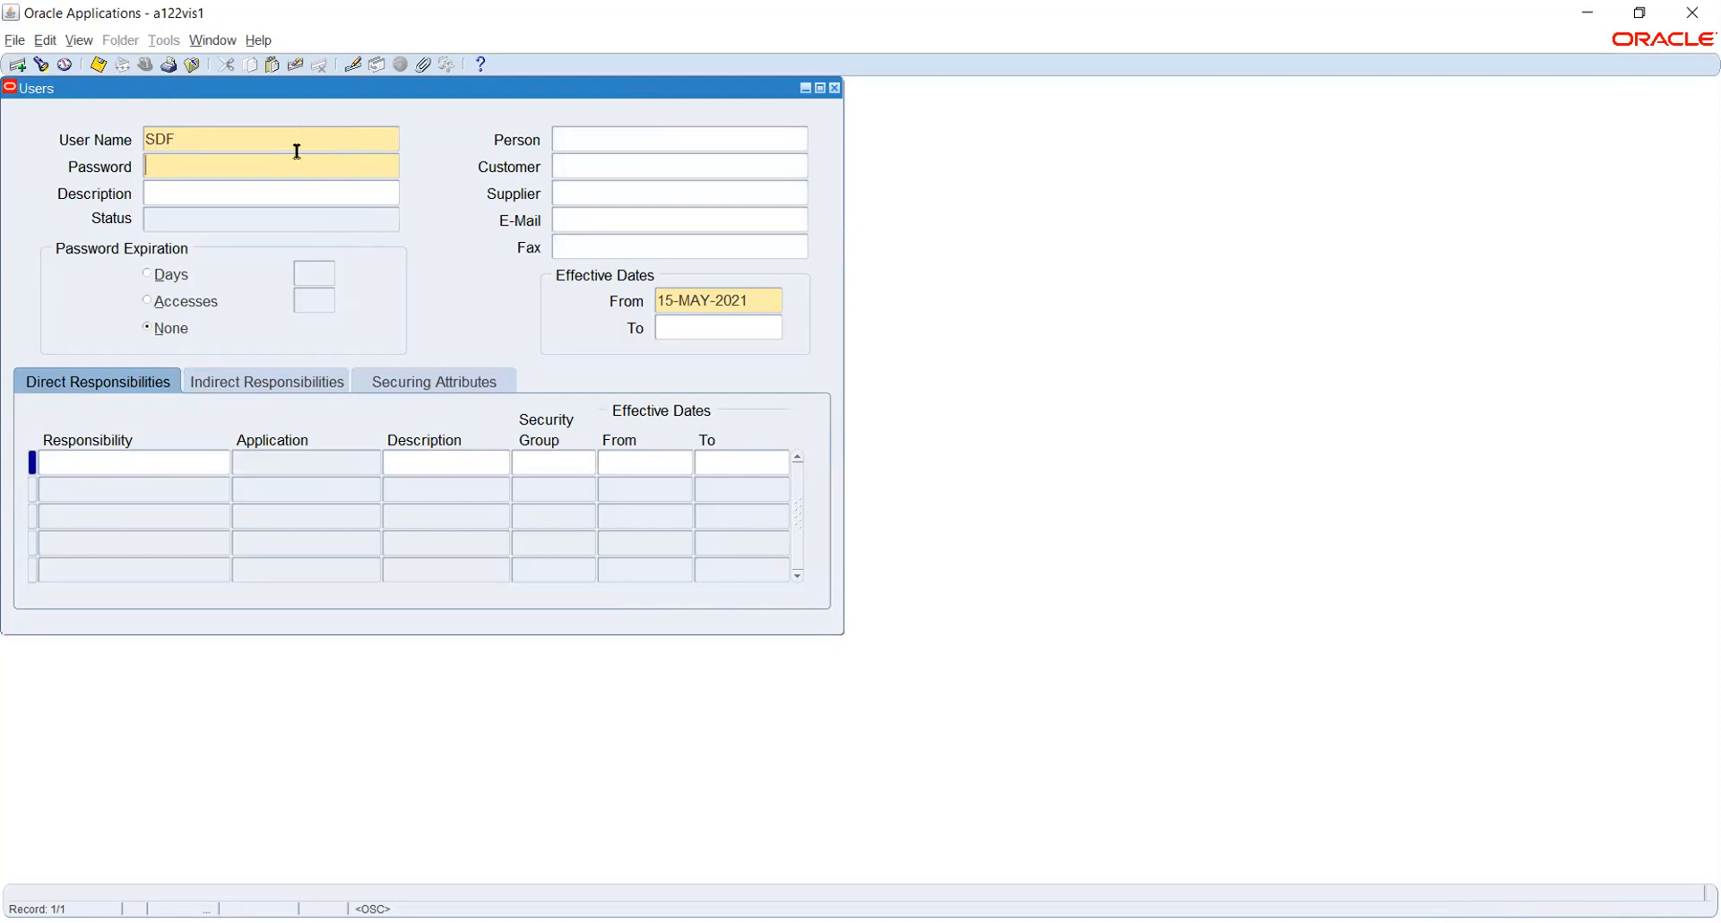
text(welcome)
key(Tab)
text(welcome)
key(Tab)
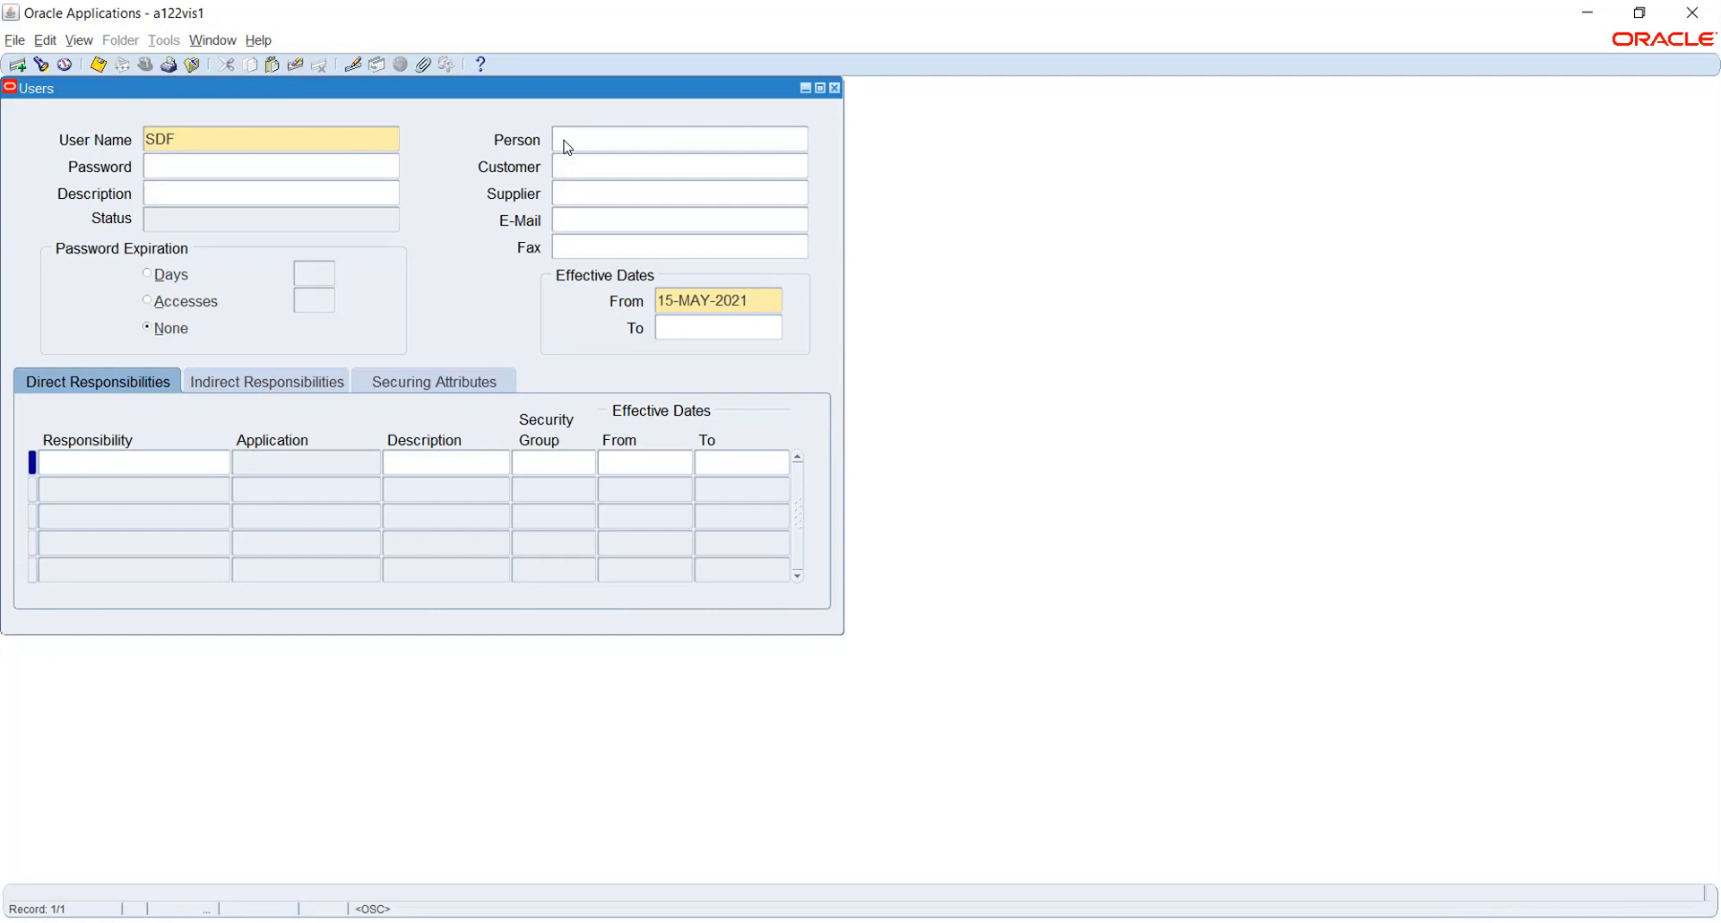
Start a responsibility entry for user SDF, then close the Users form, triggering the save prompt
drag(654, 88, 795, 176)
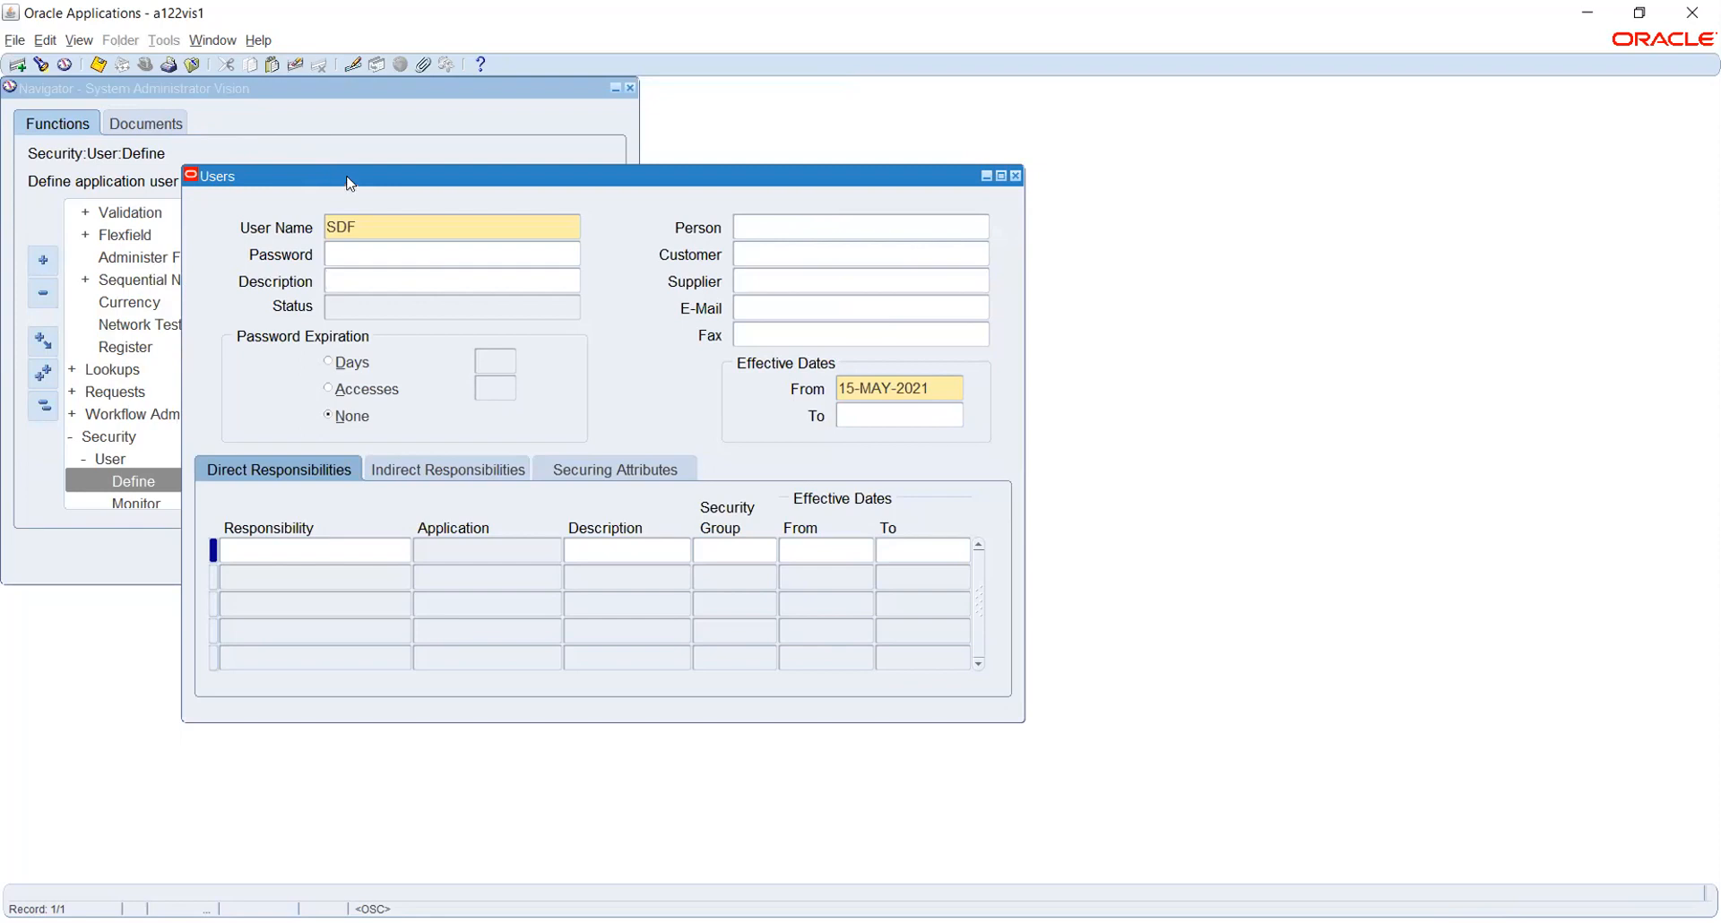
drag(350, 182, 283, 133)
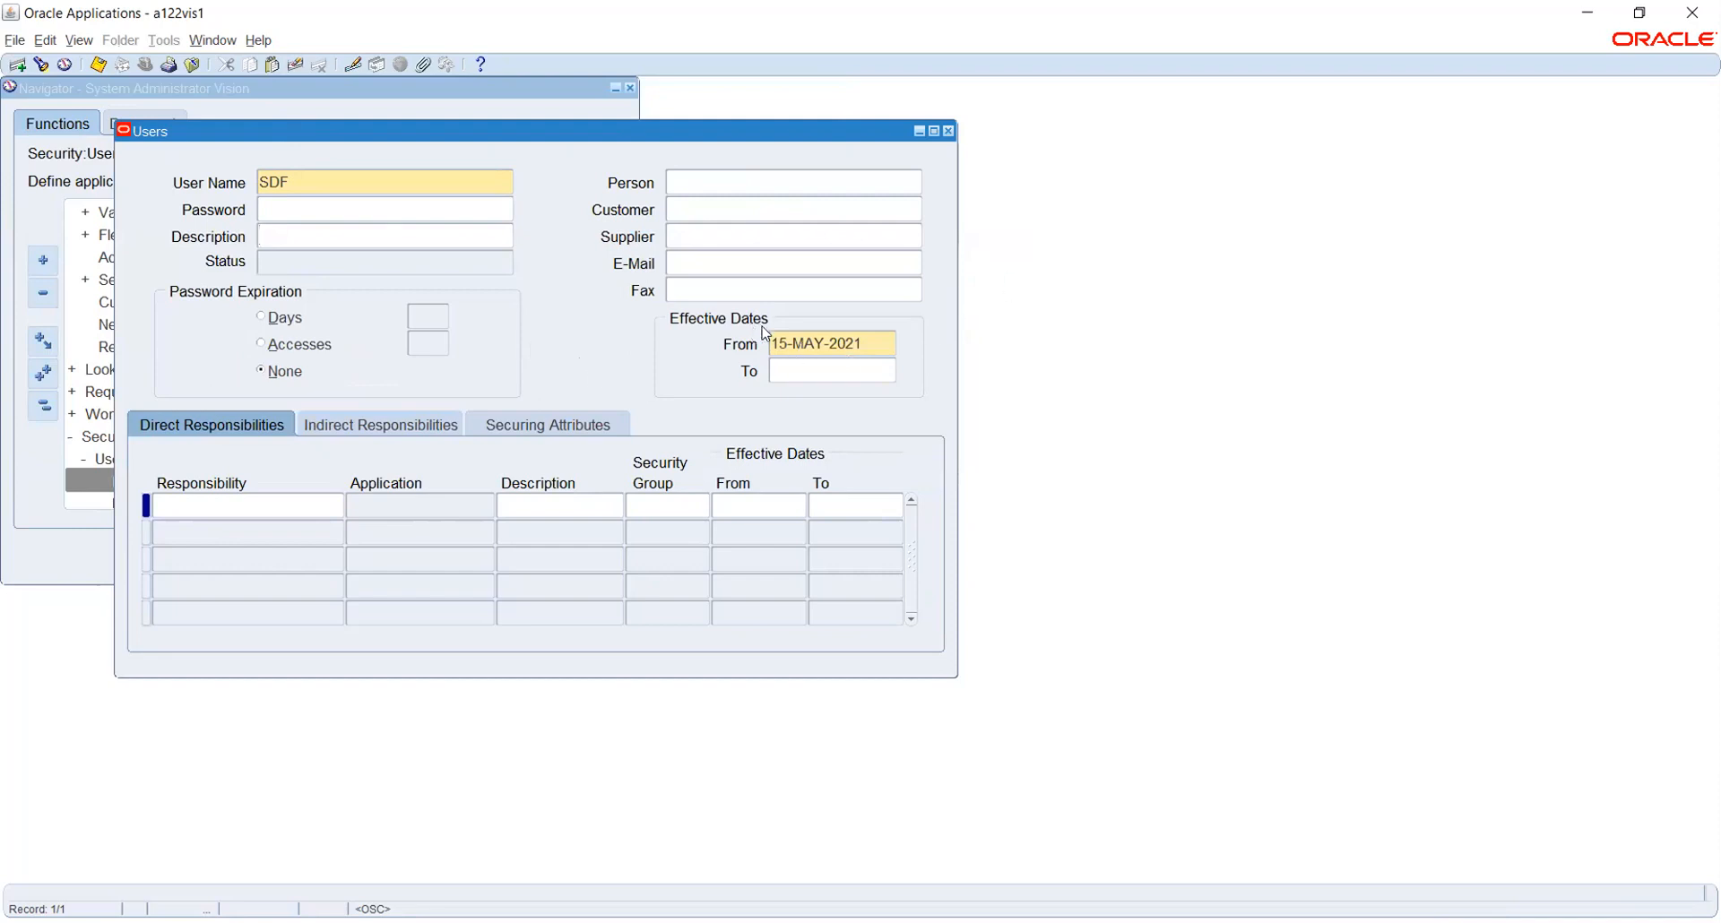
click(252, 503)
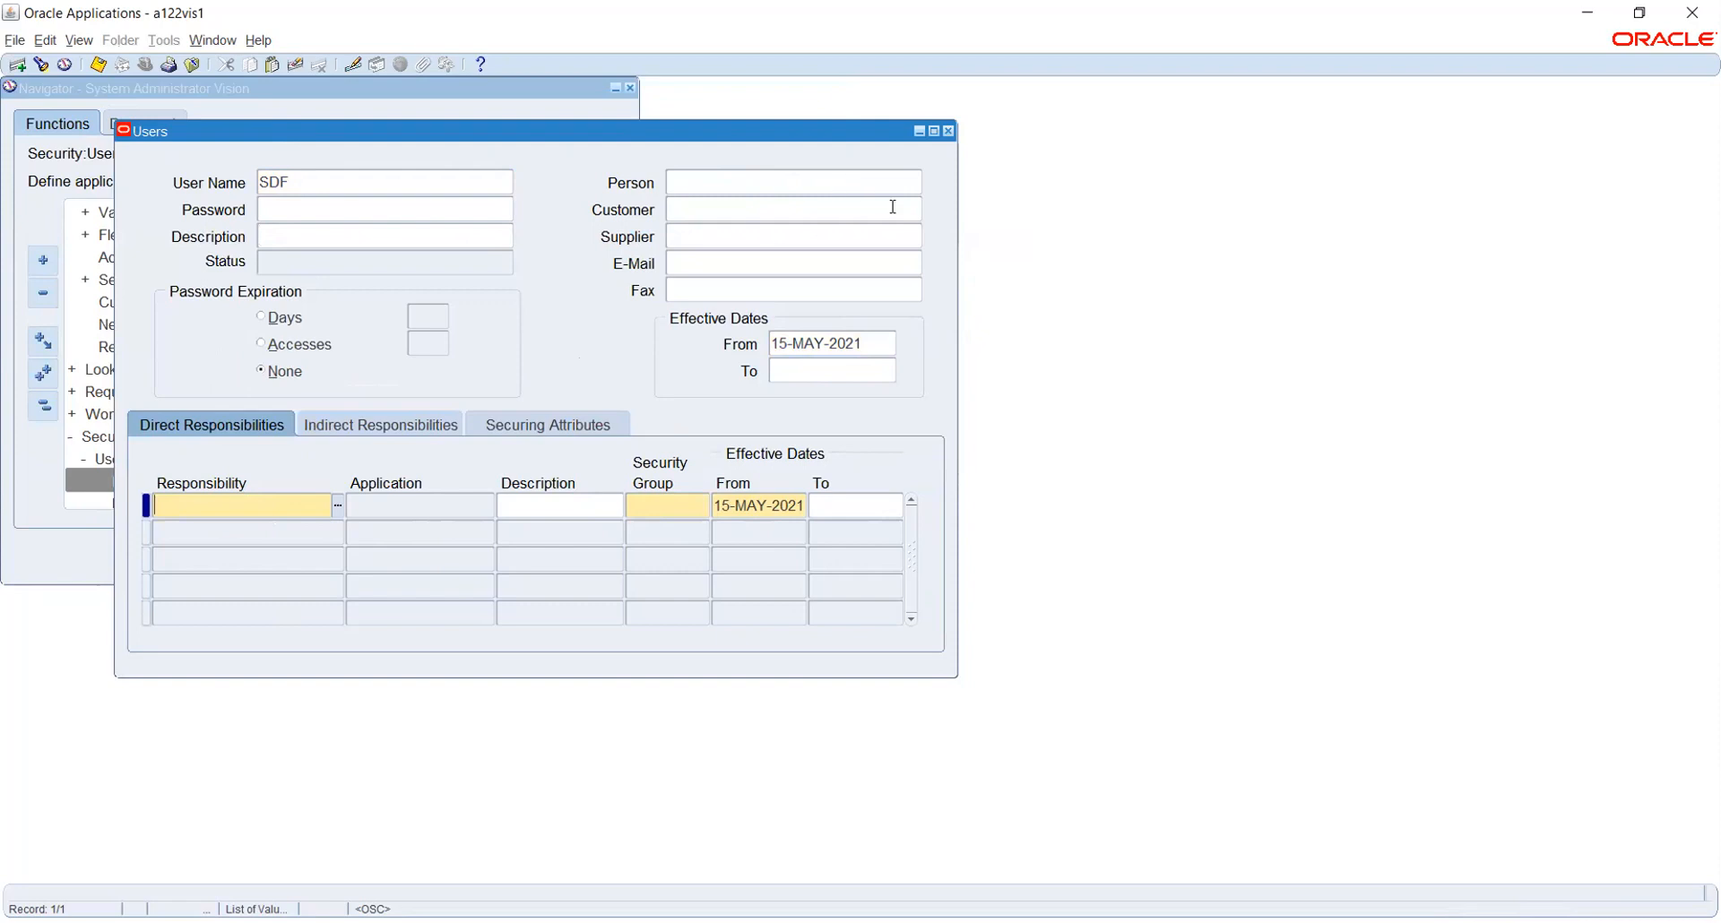
click(950, 135)
Discard the unsaved changes to user SDF
click(911, 531)
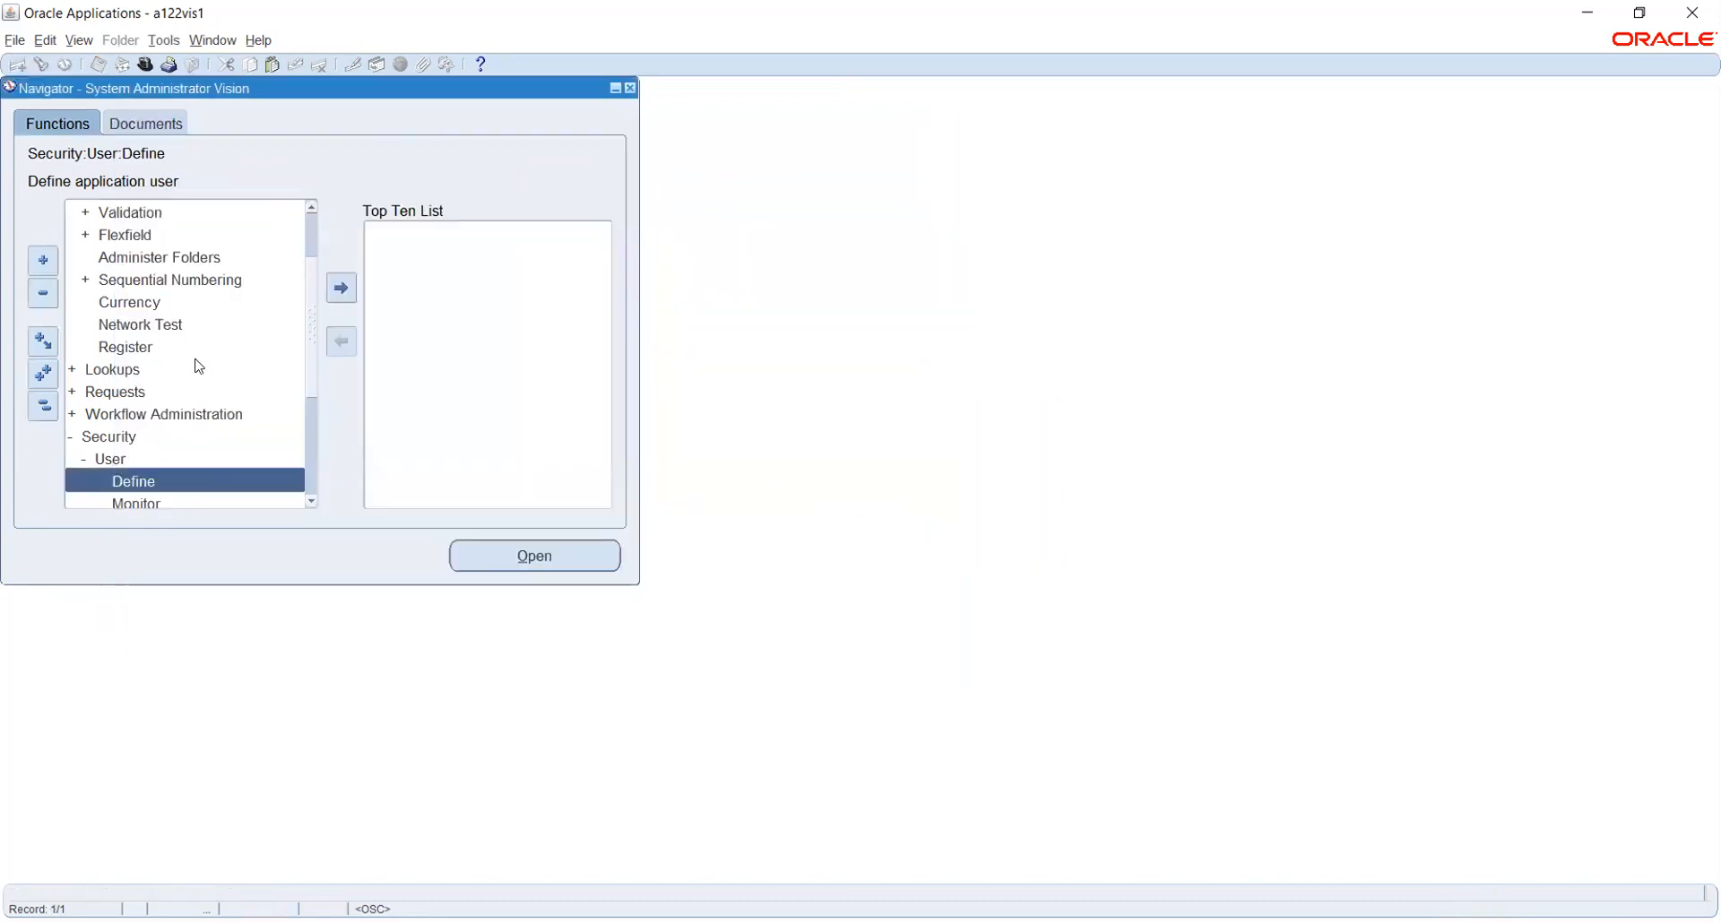
scroll(197, 371, down, 1)
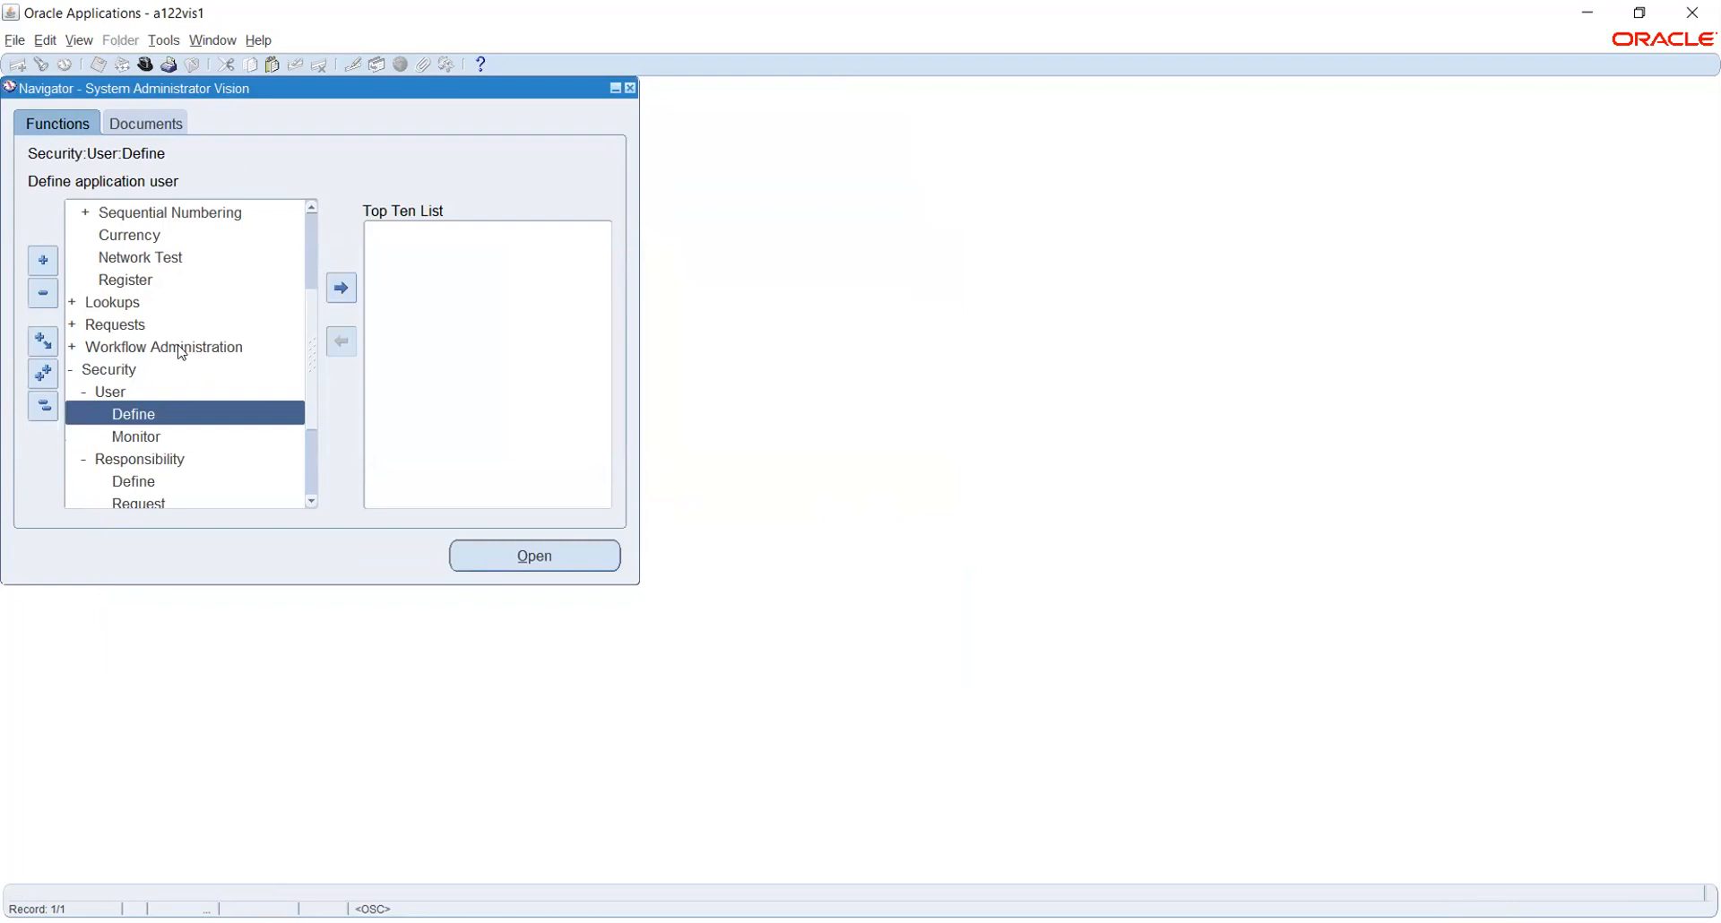
scroll(159, 326, down, 2)
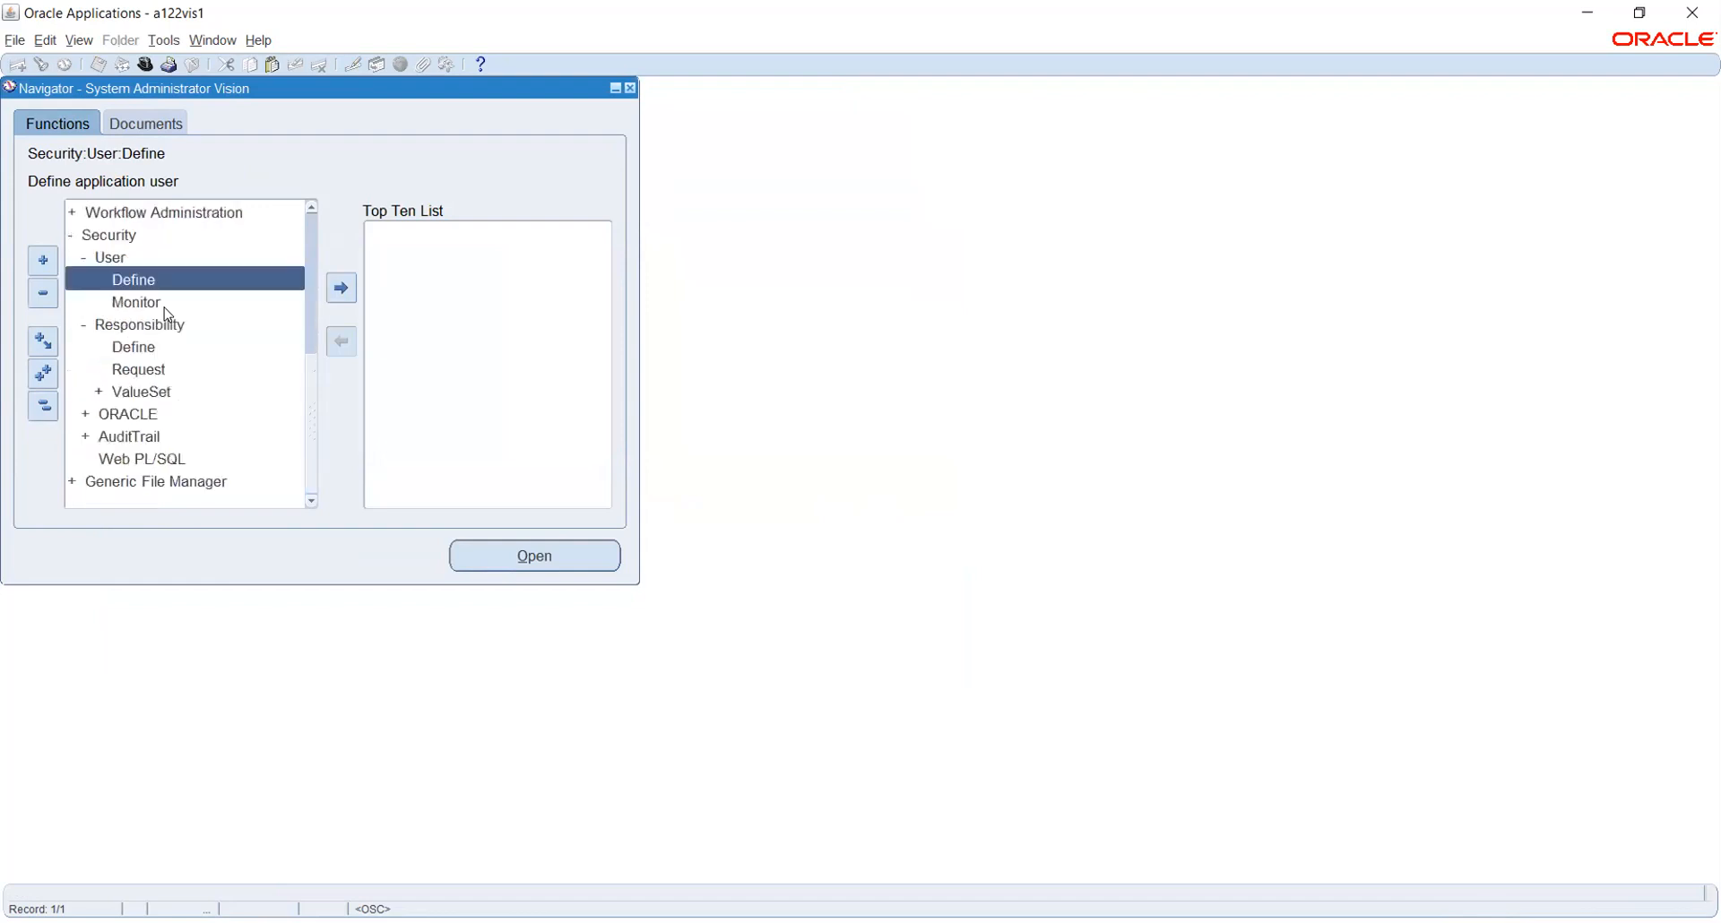
scroll(165, 313, up, 4)
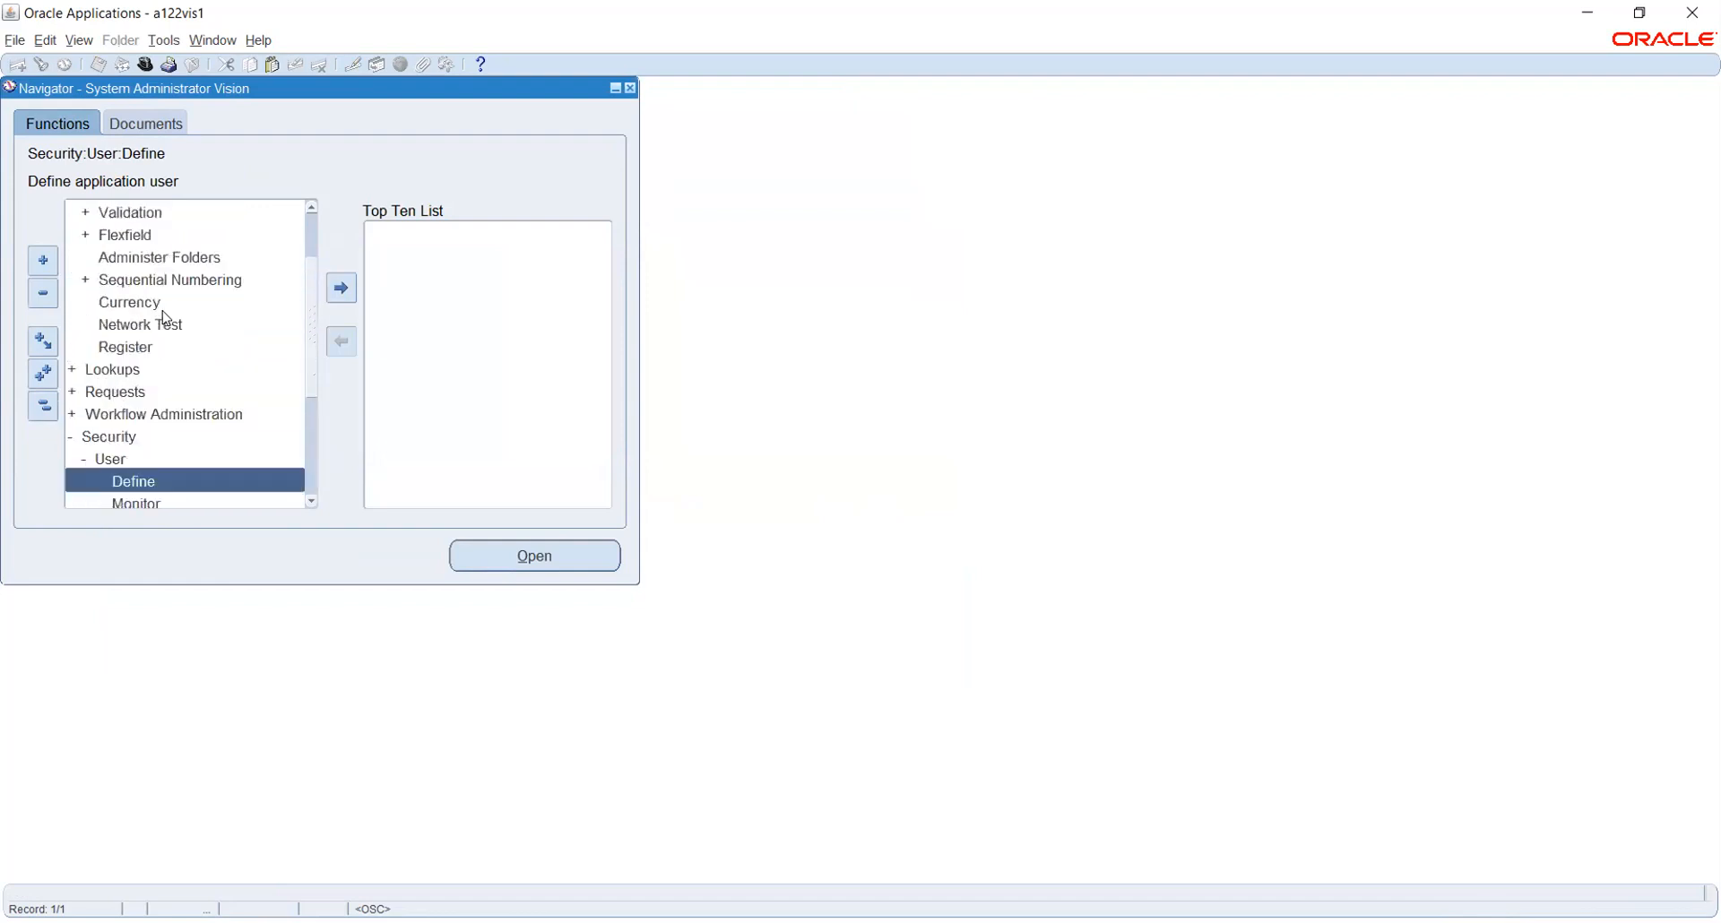
Collapse the navigator tree and expand Profile to show System and Personal
click(42, 405)
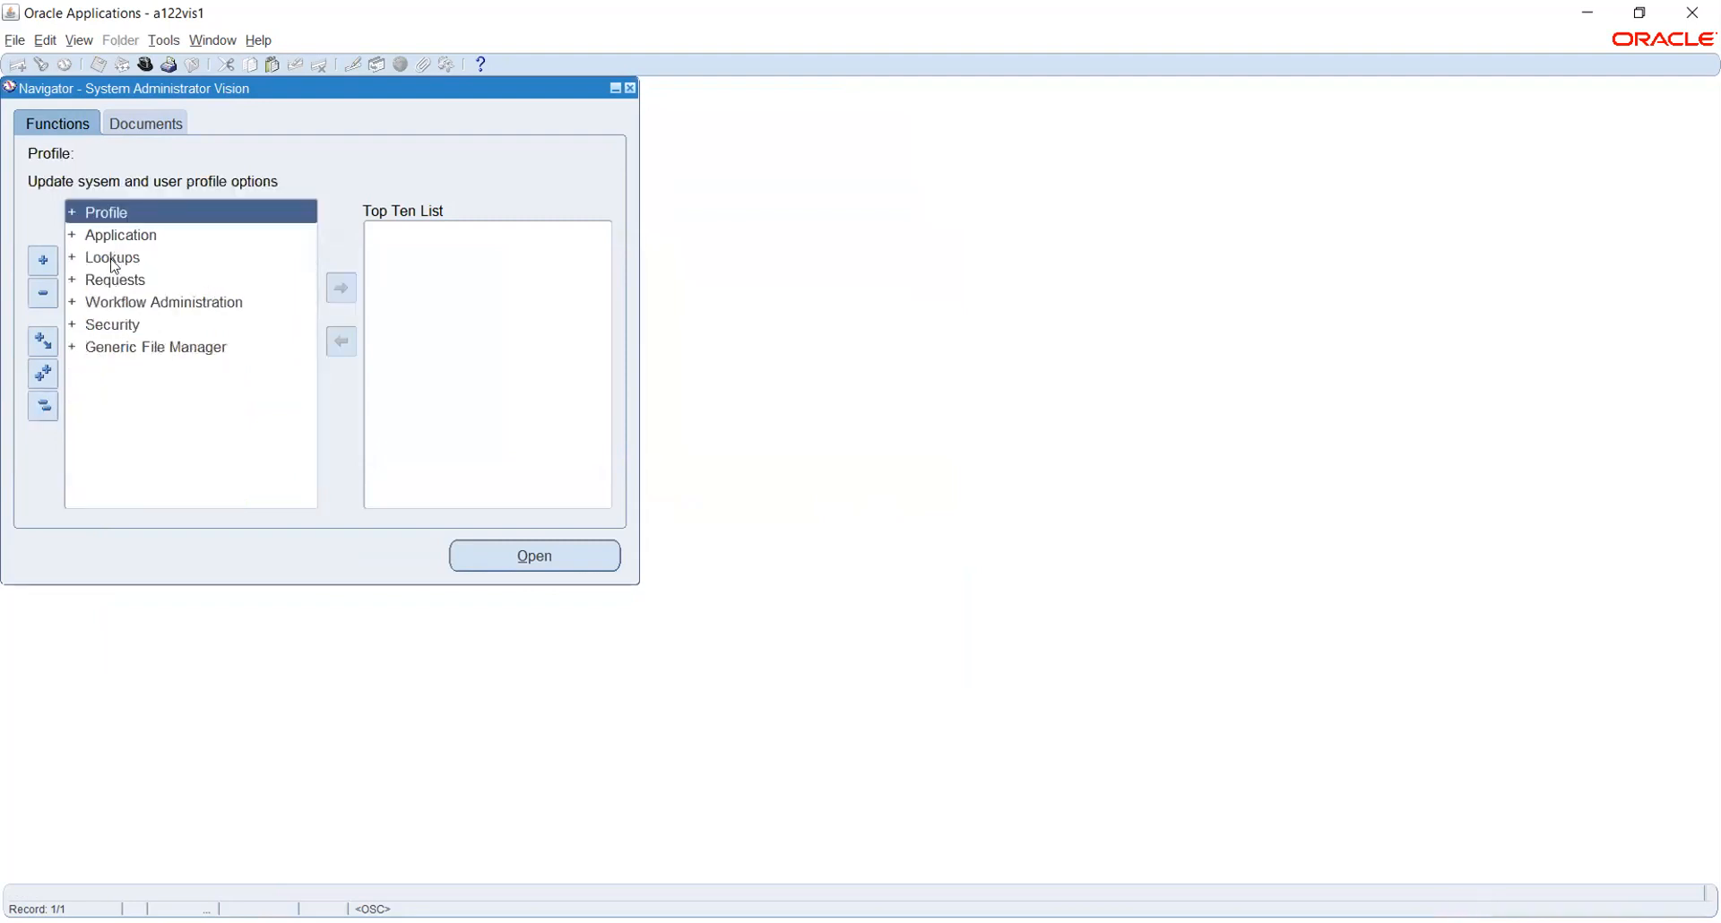
double_click(95, 215)
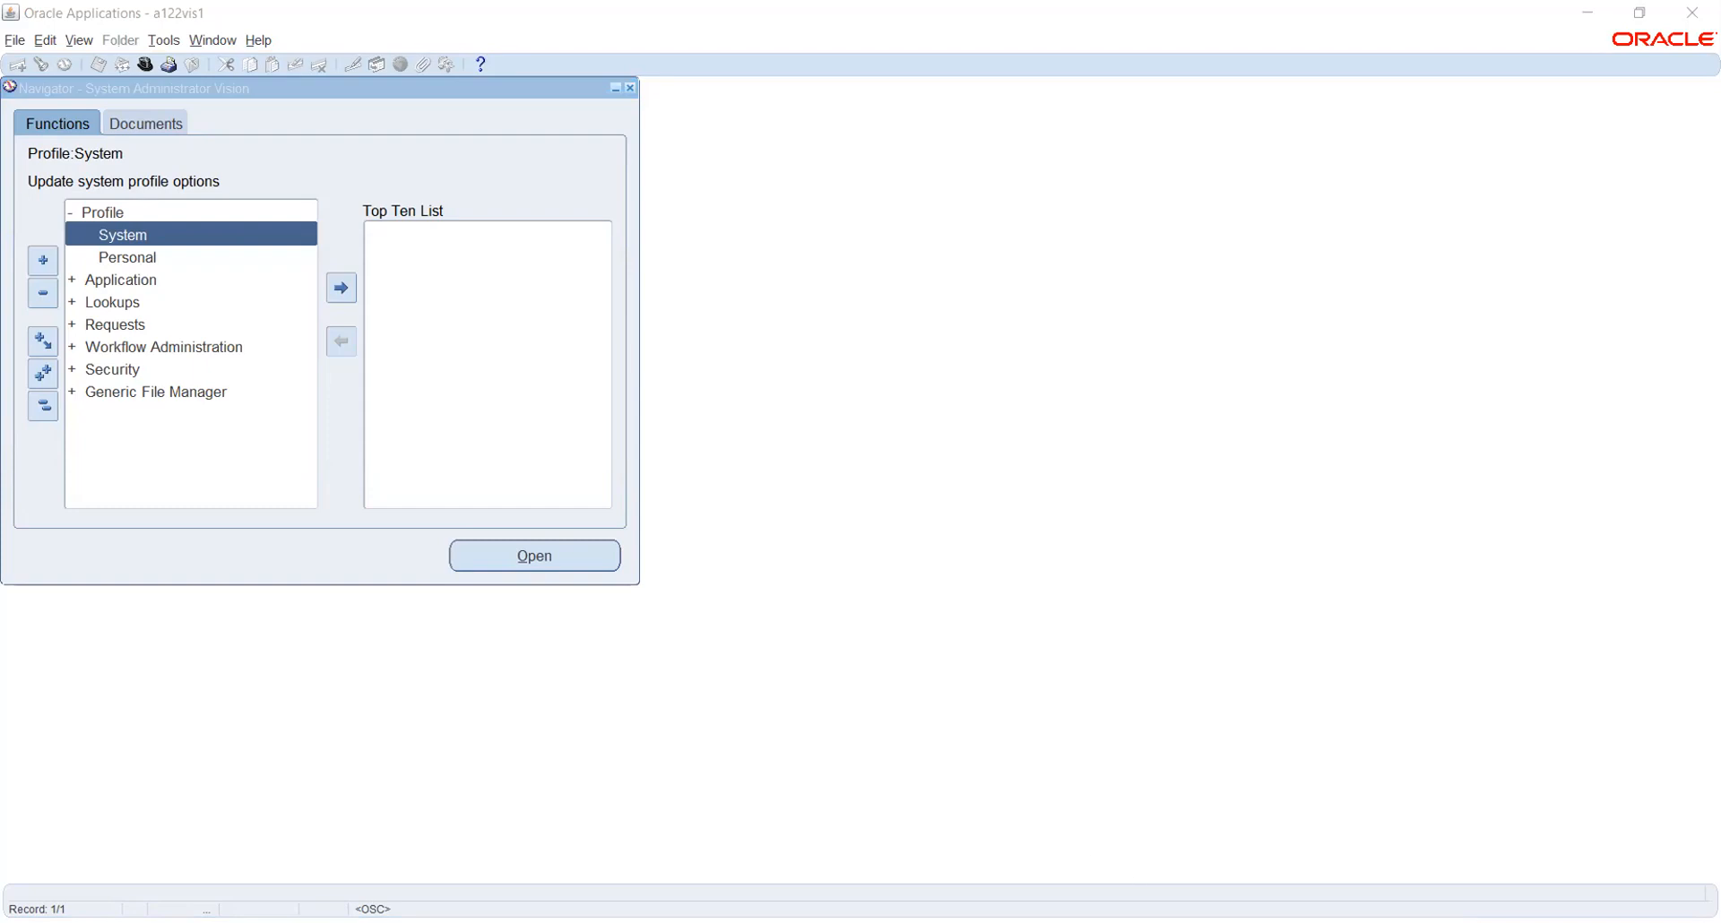
key(alt+Tab)
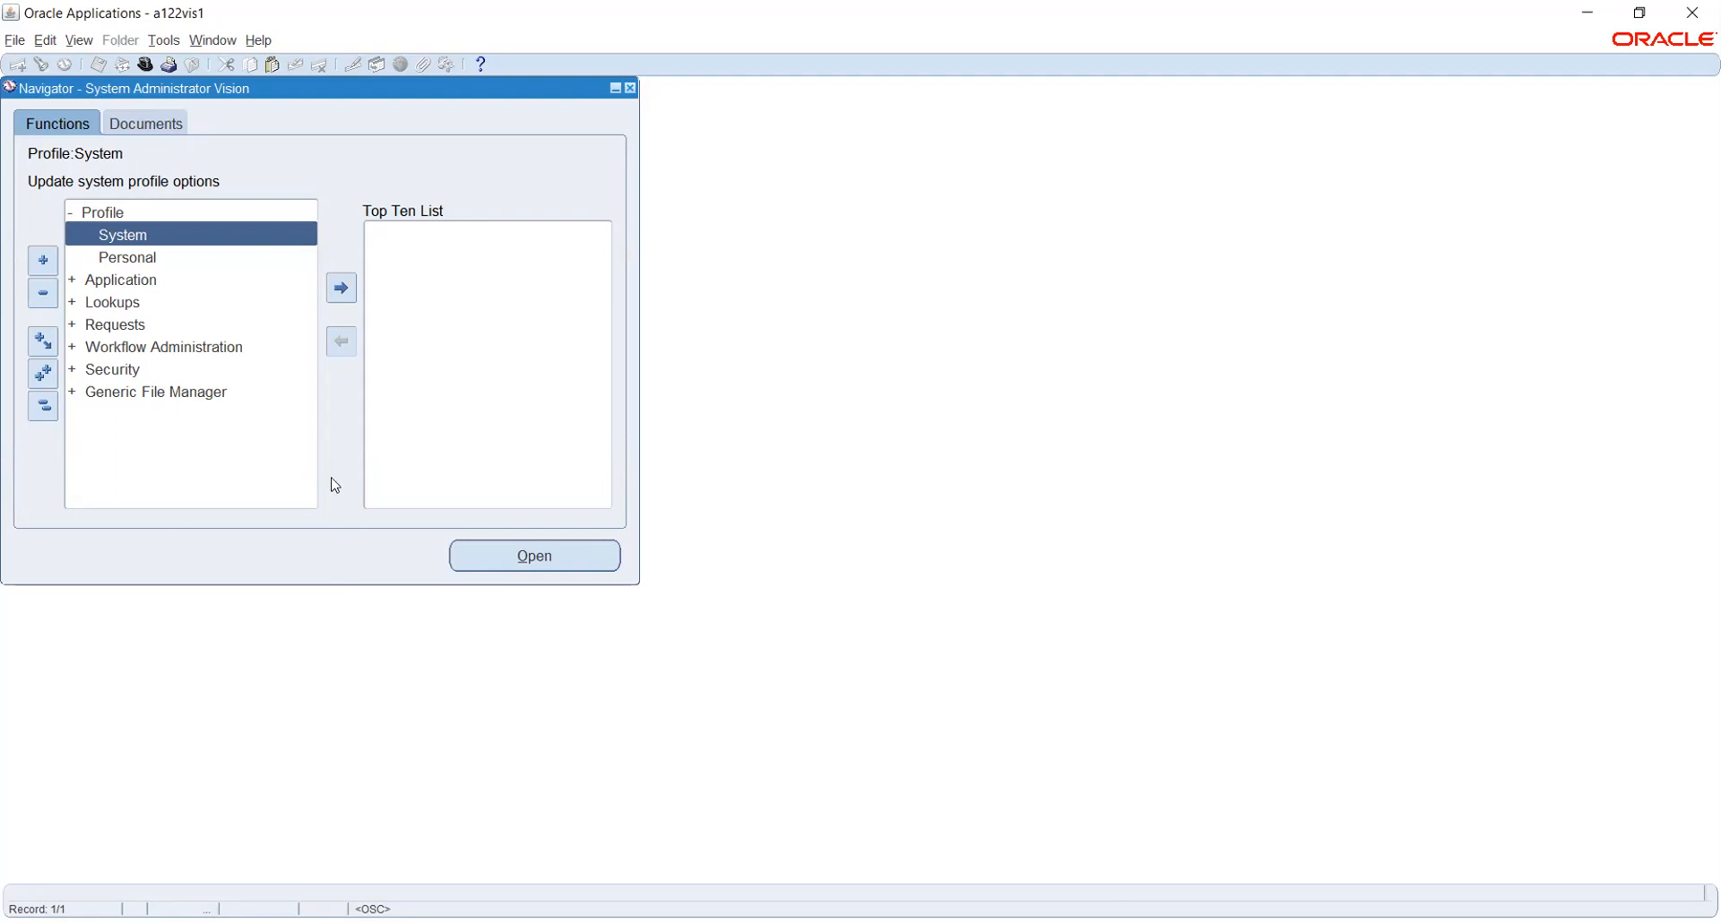
Open System profile values and search by Responsibility, excluding profiles with no values
double_click(128, 237)
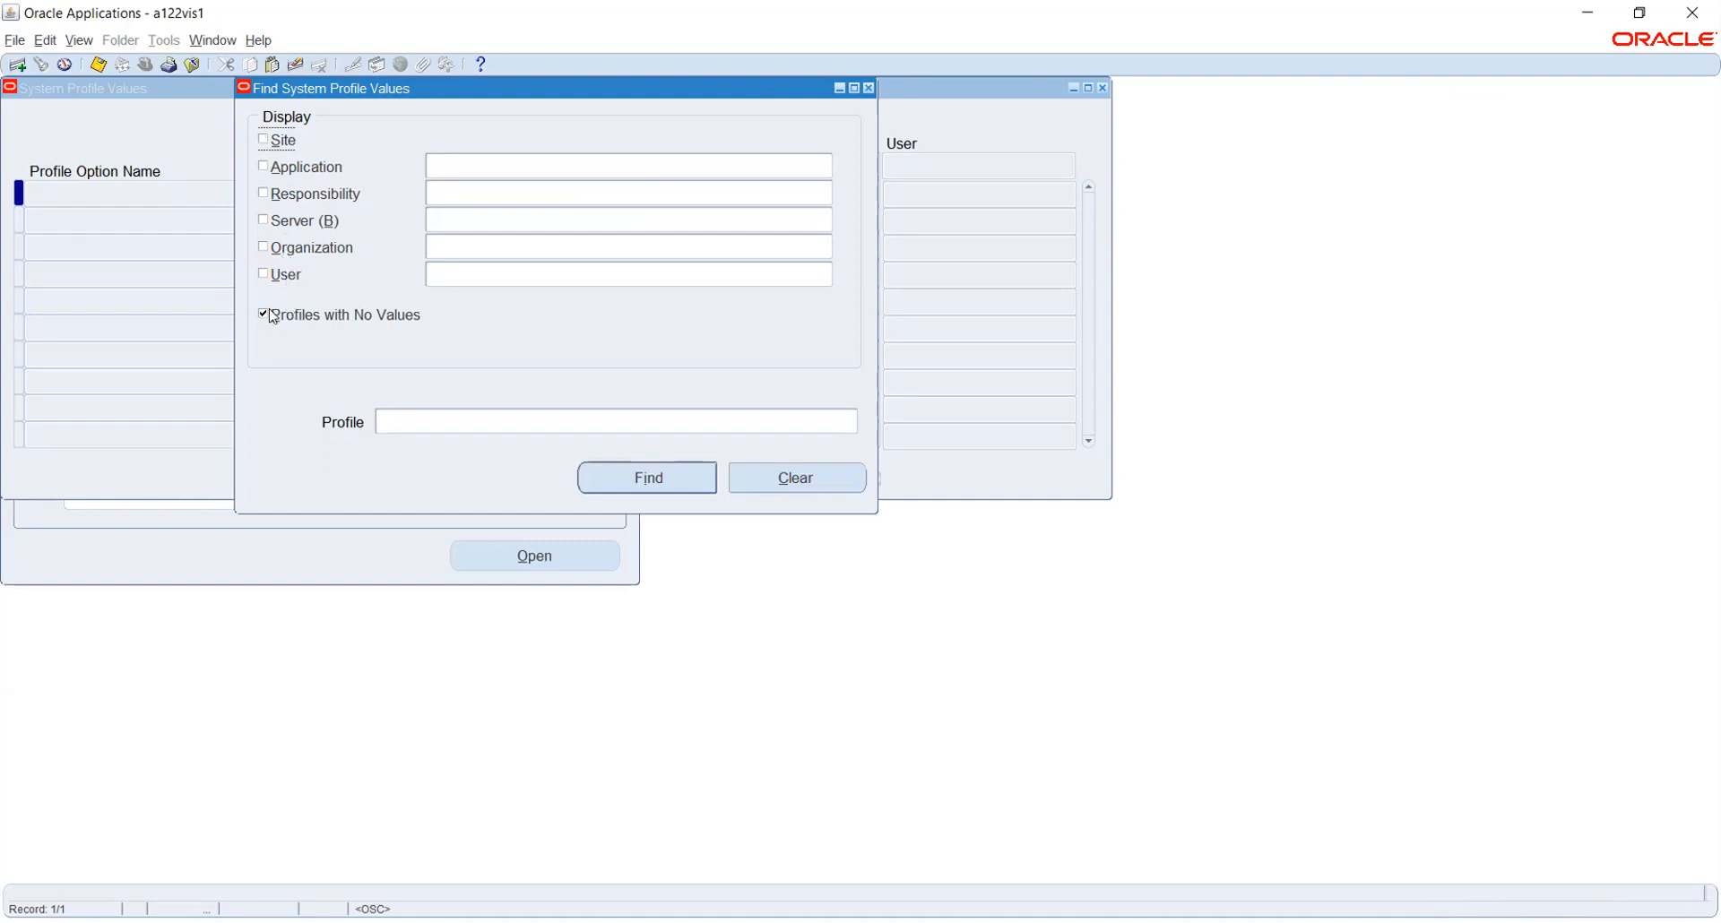
click(271, 315)
click(300, 194)
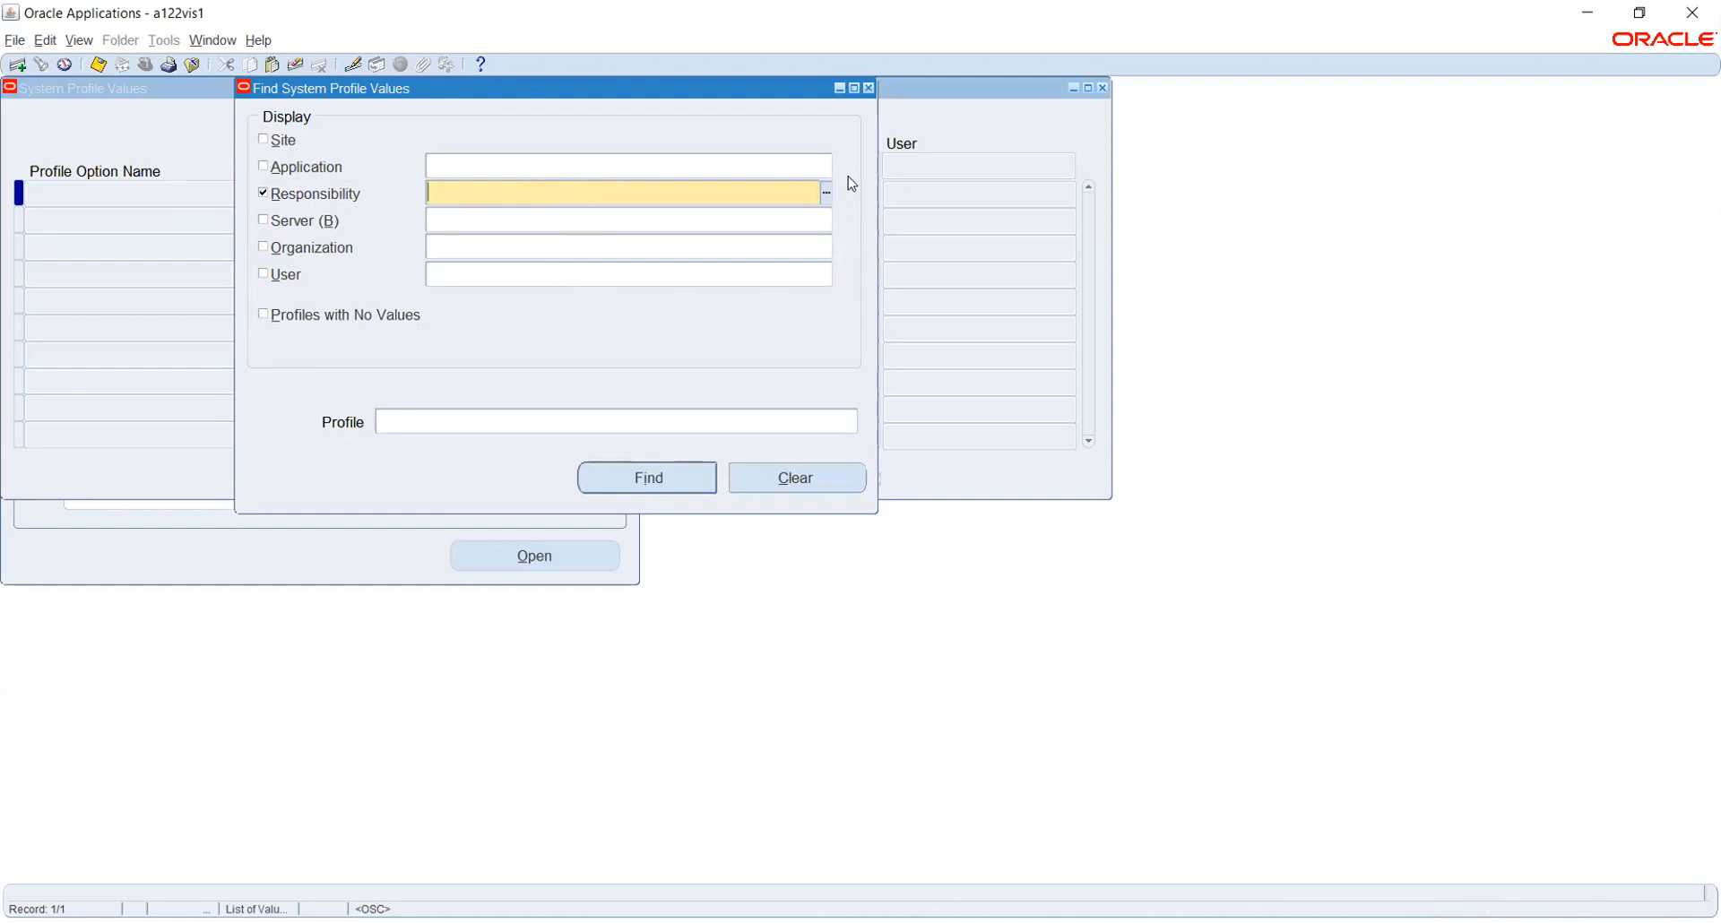
Set the profile search's Responsibility filter to TATA_AUTO_02, leaving Profile name empty
text(tata)
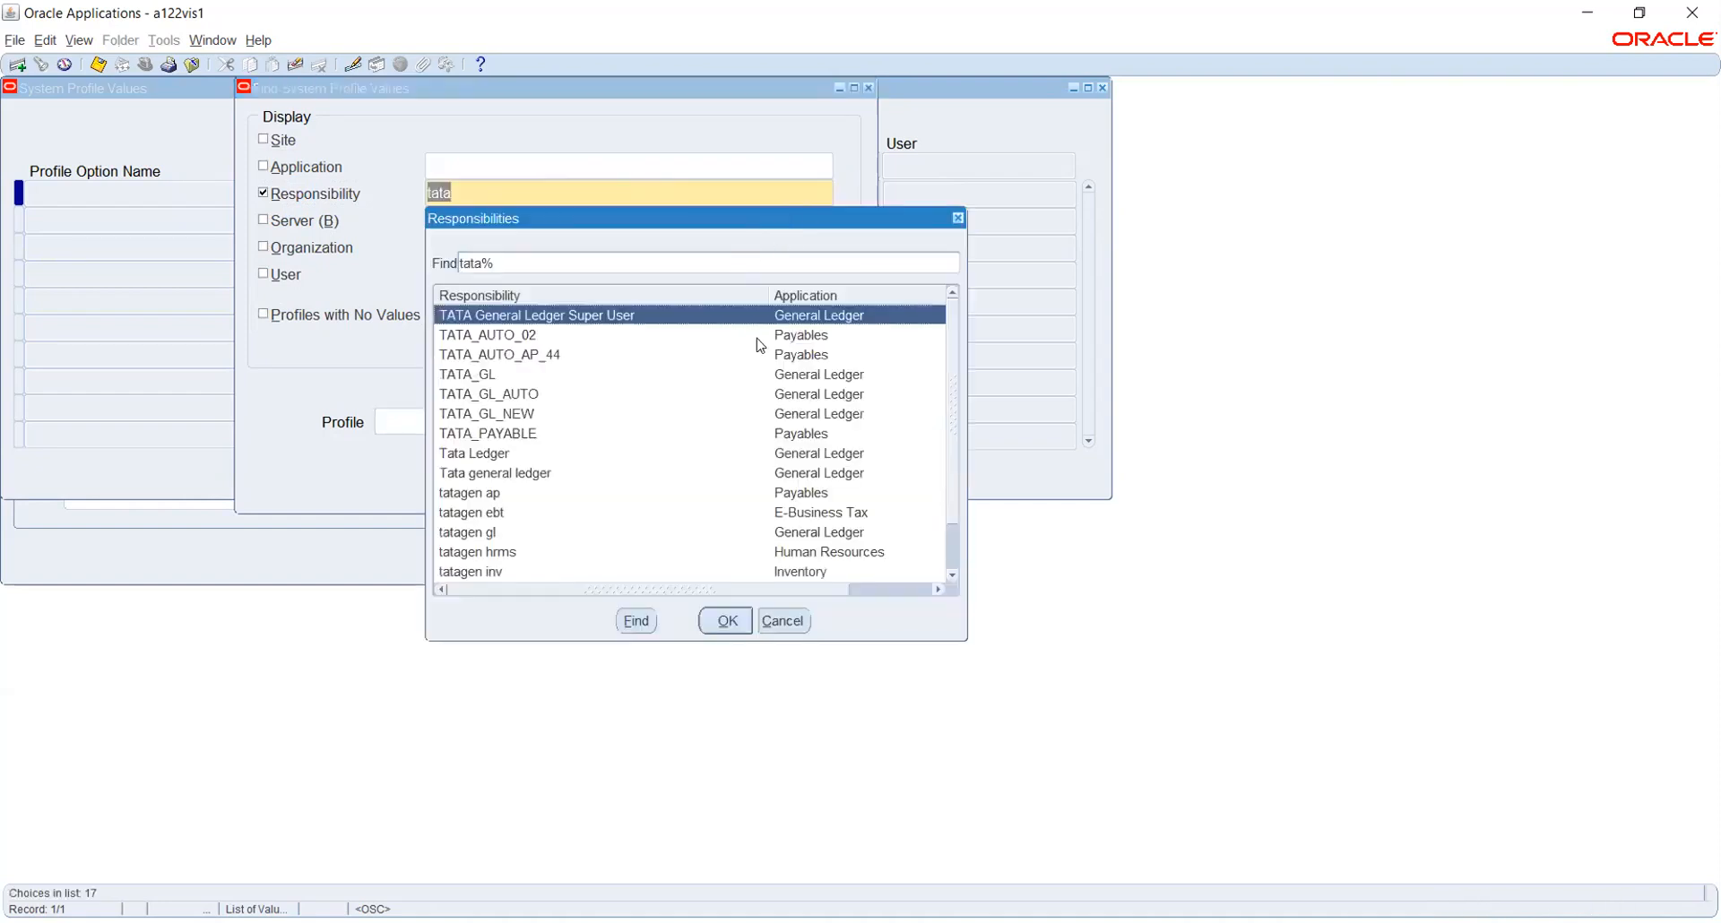
click(531, 334)
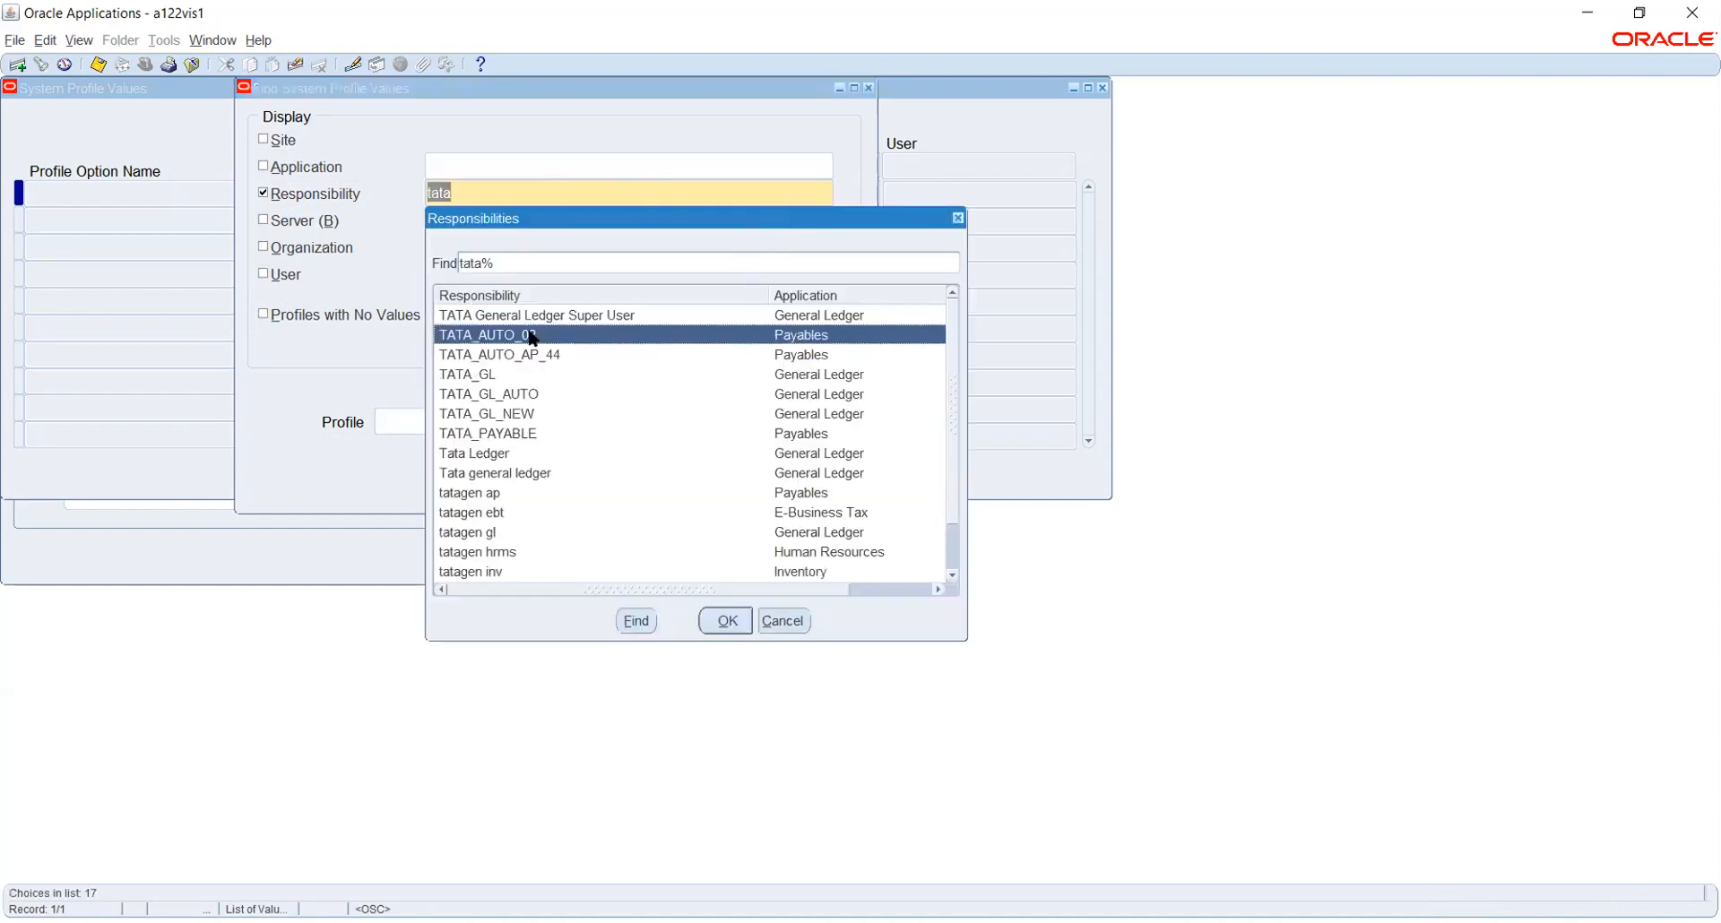
click(719, 618)
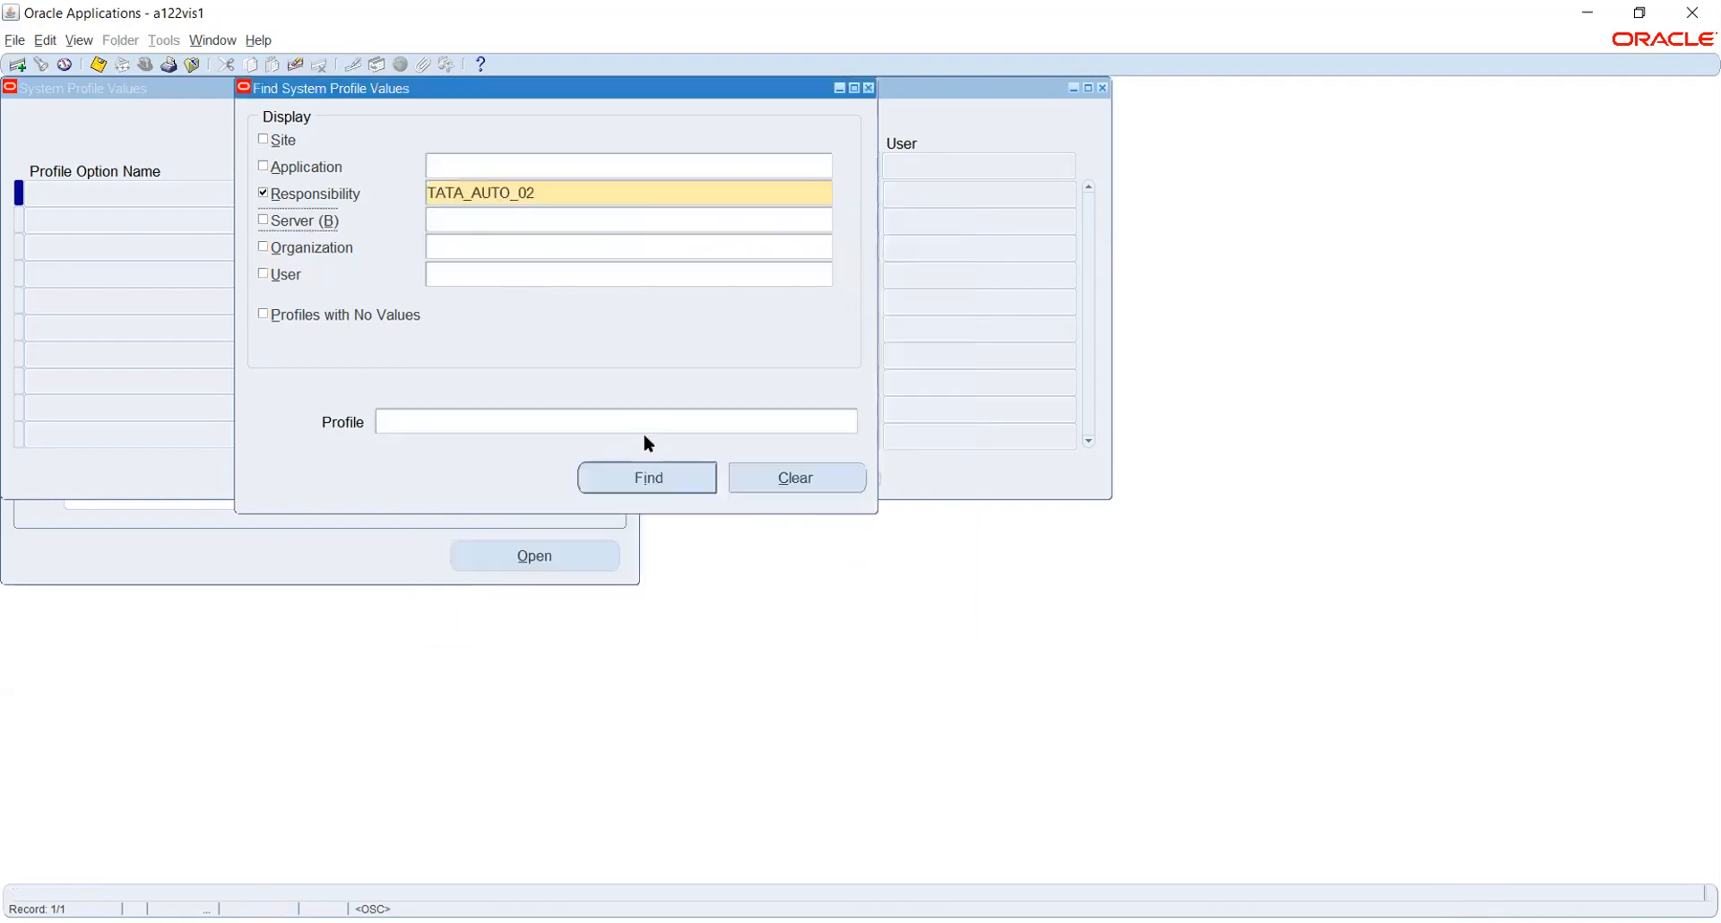
click(417, 421)
click(514, 419)
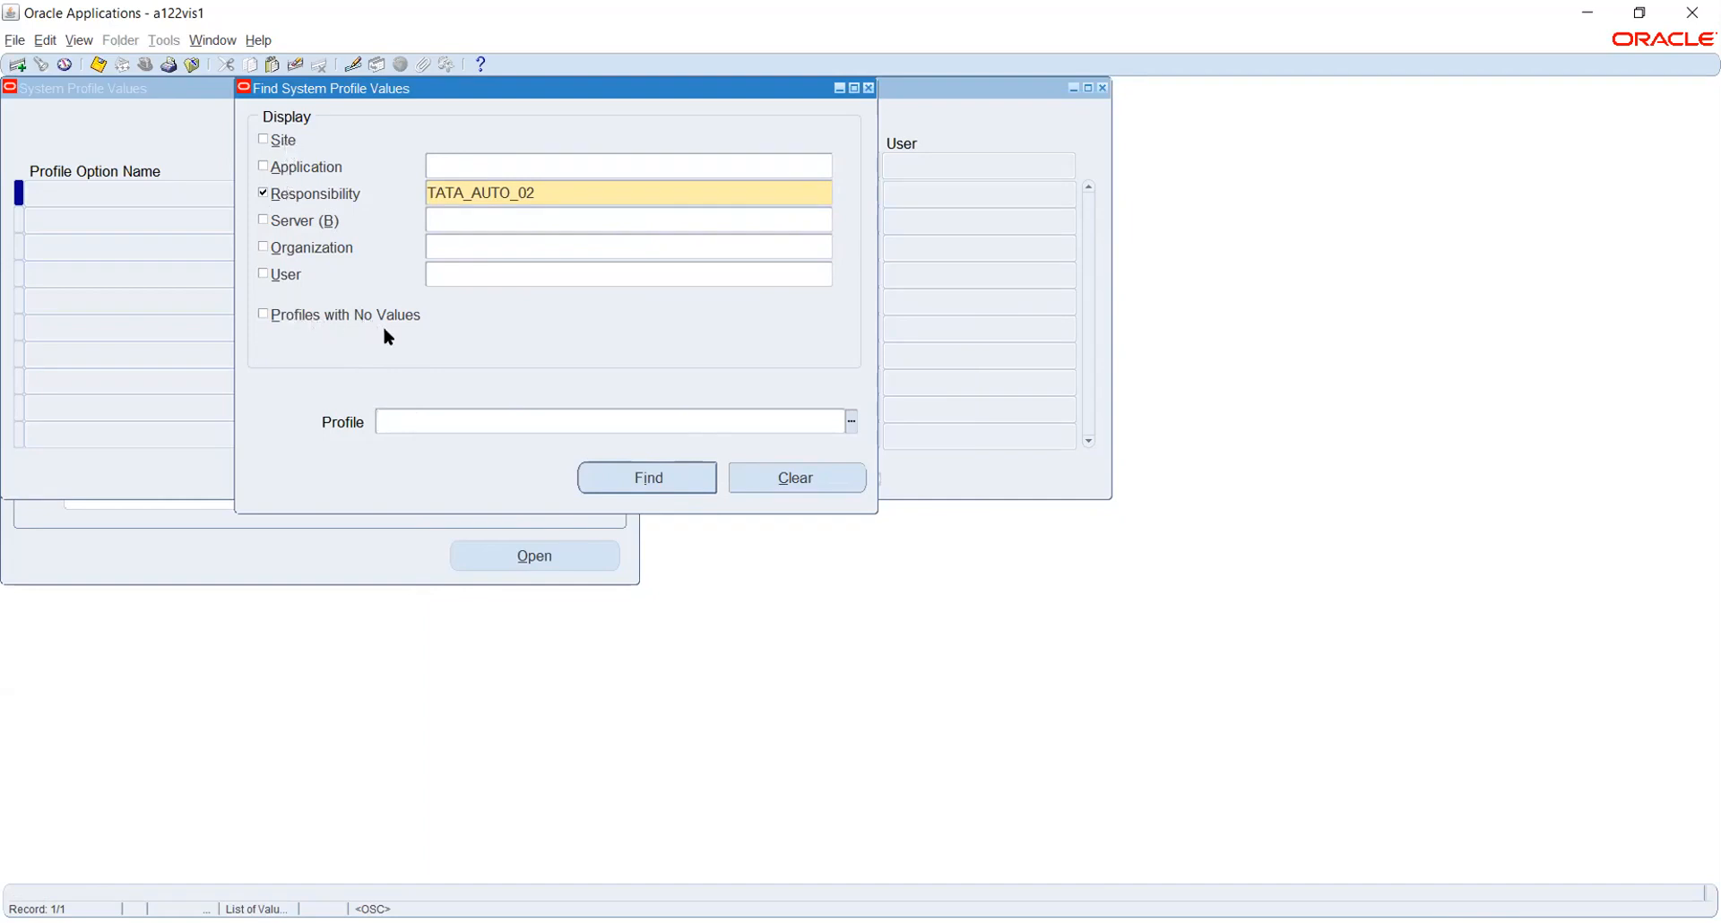
click(626, 480)
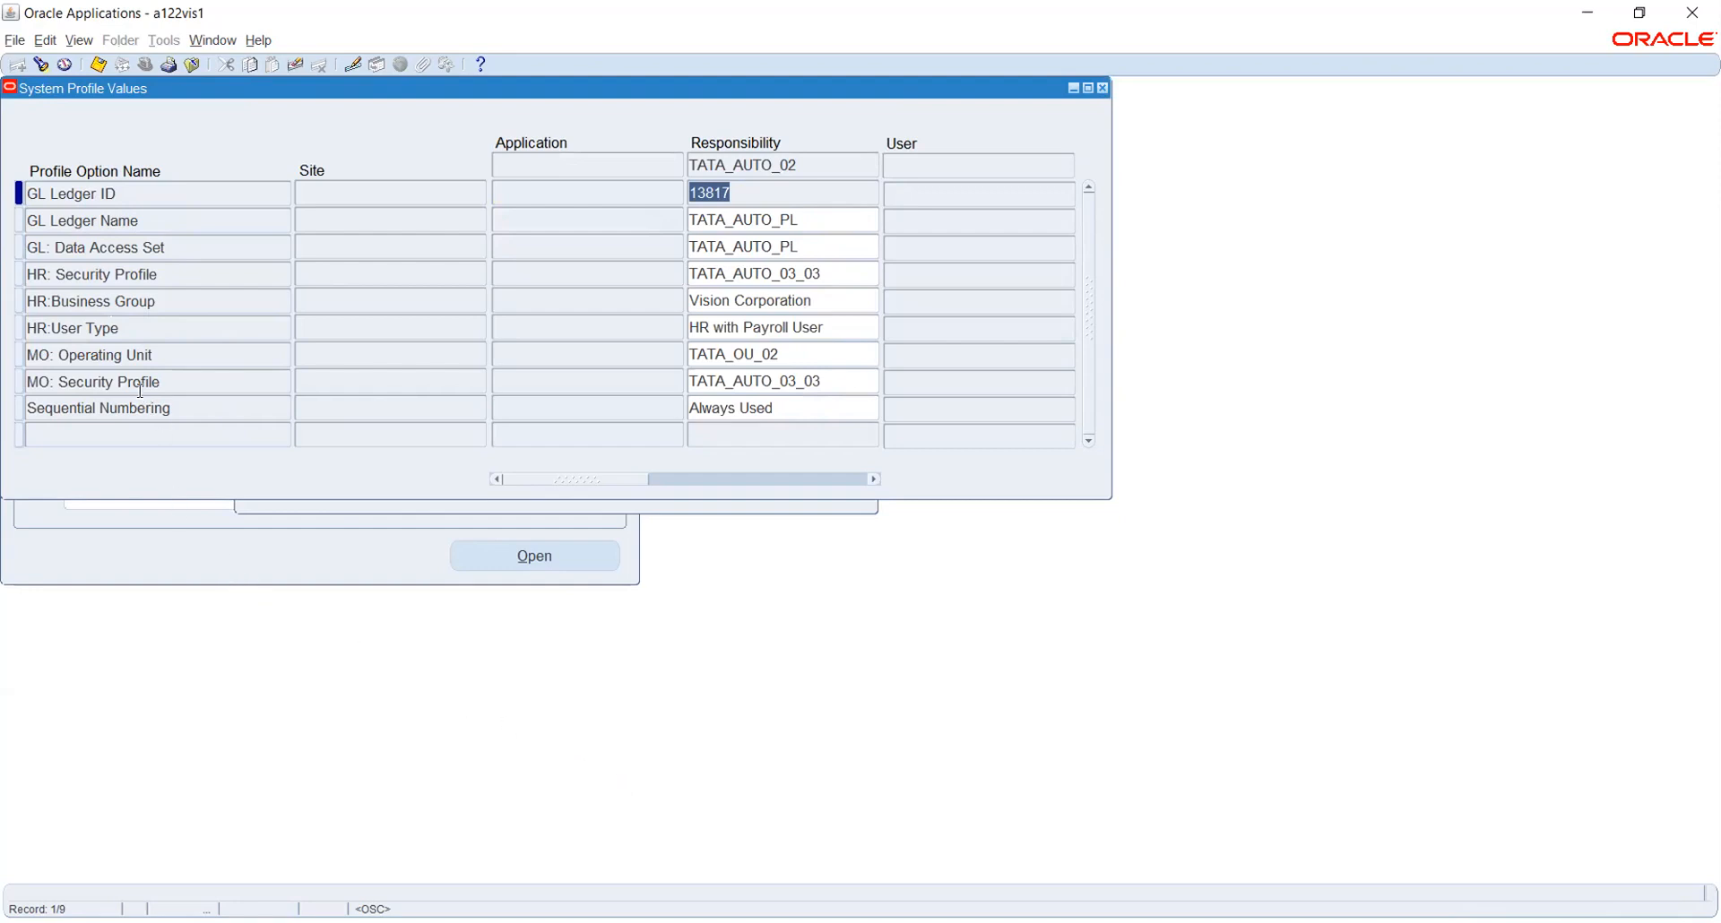
click(97, 224)
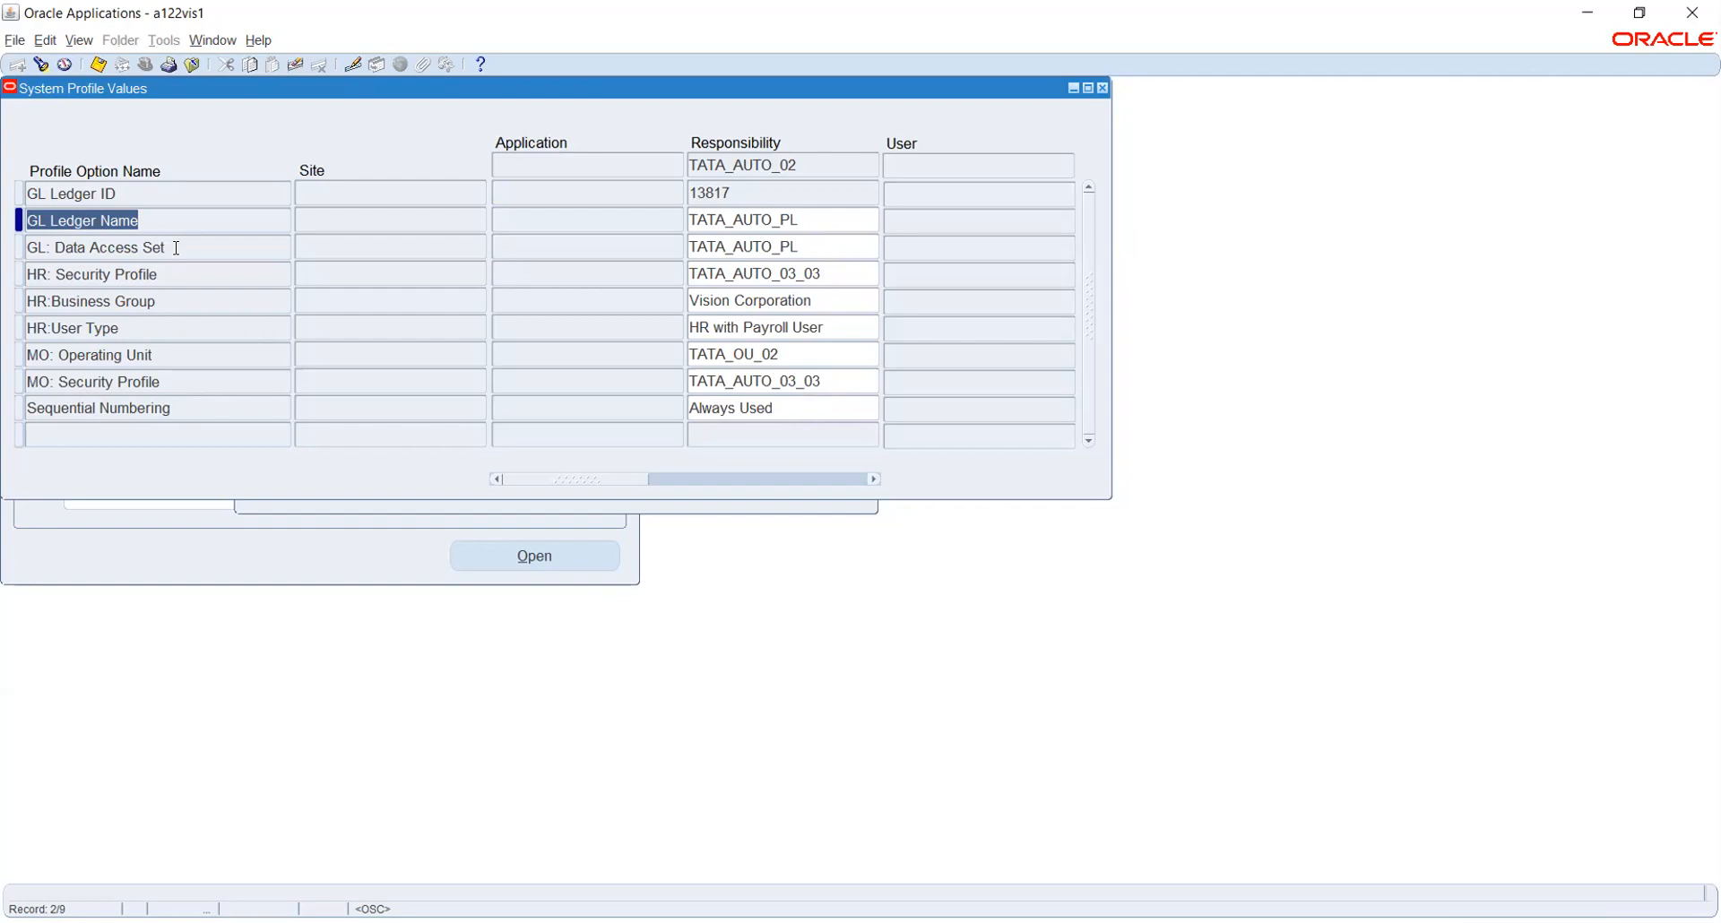
click(167, 247)
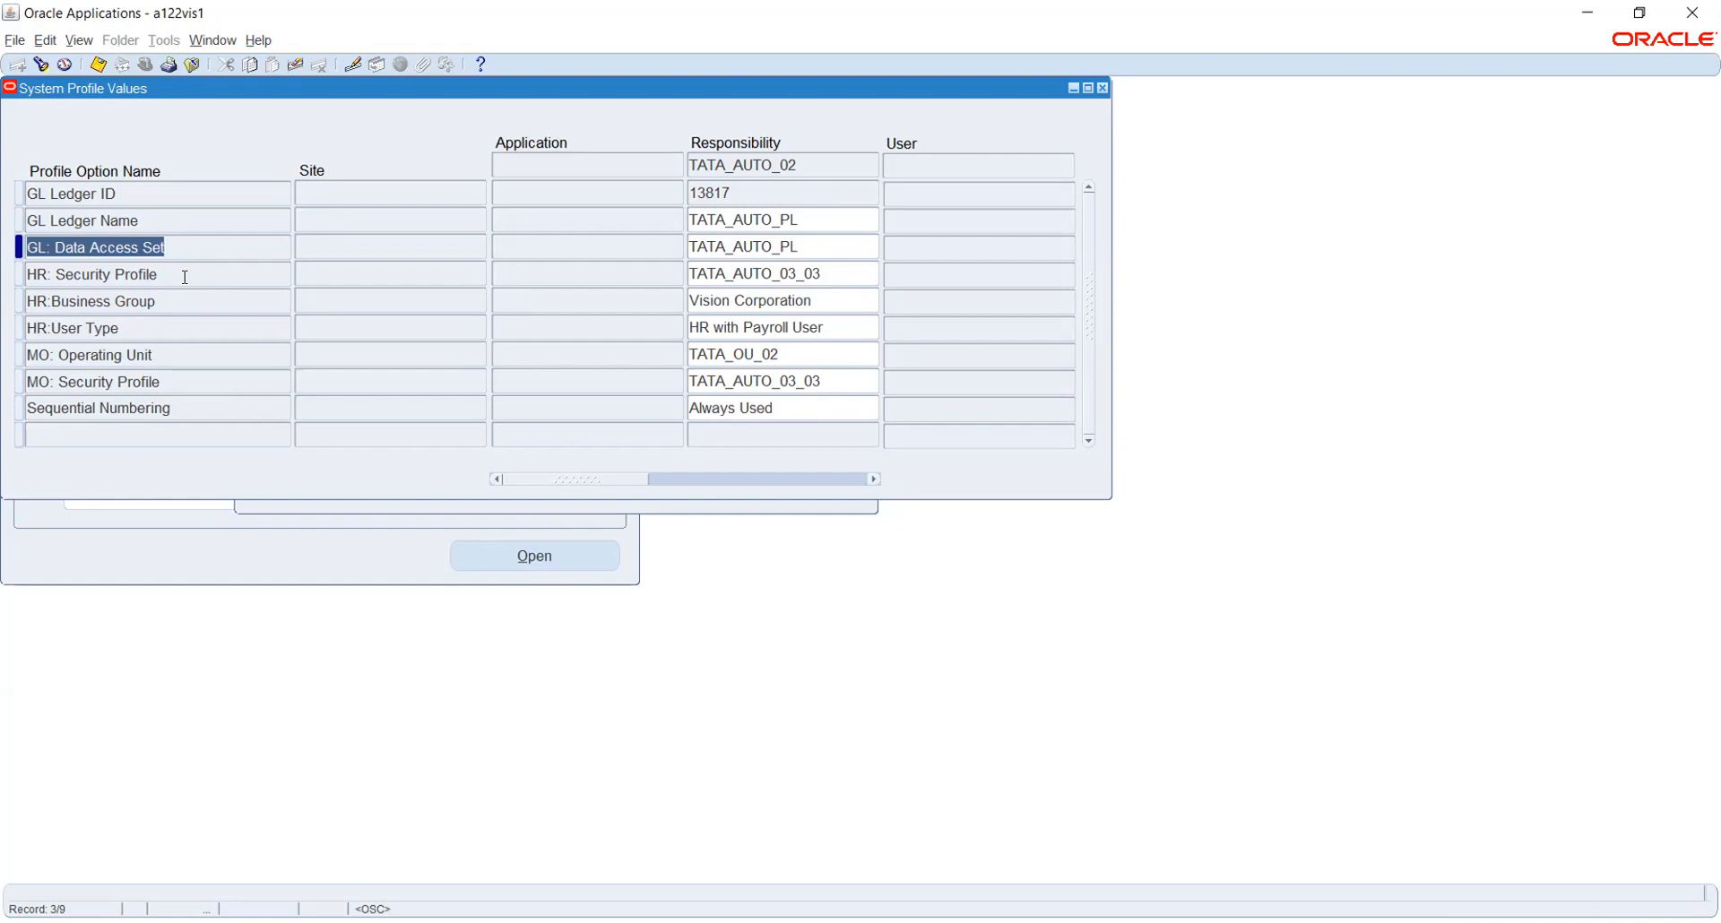
click(185, 276)
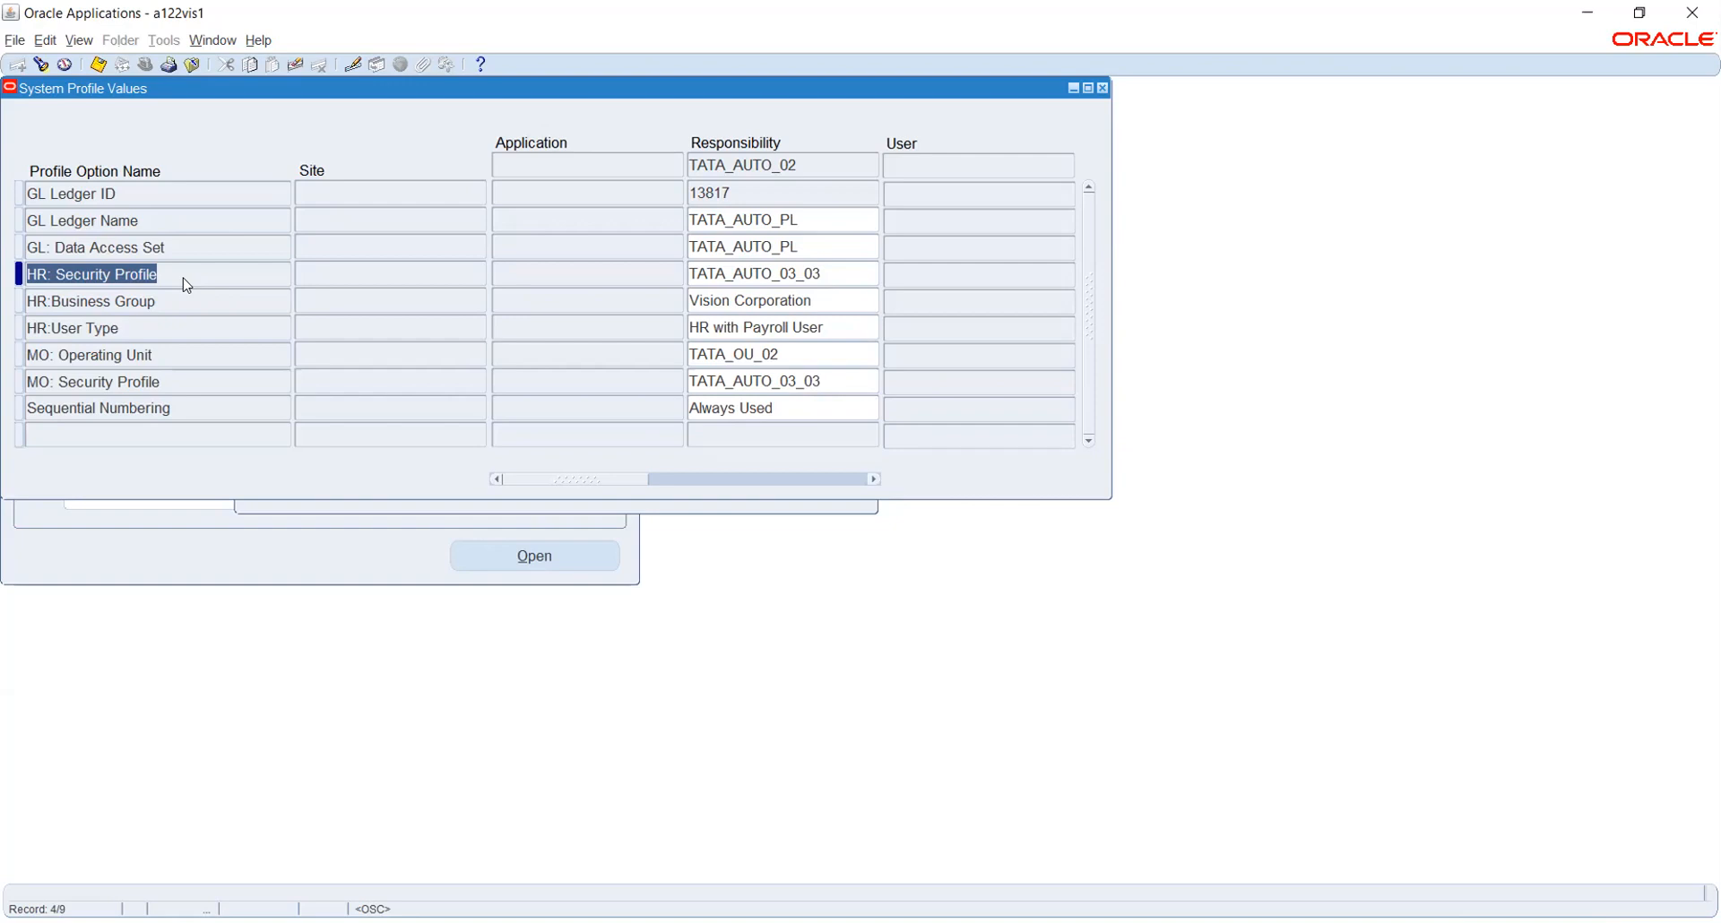
Check Sequential Numbering's Always Used value, then close the System Profile Values window
click(182, 405)
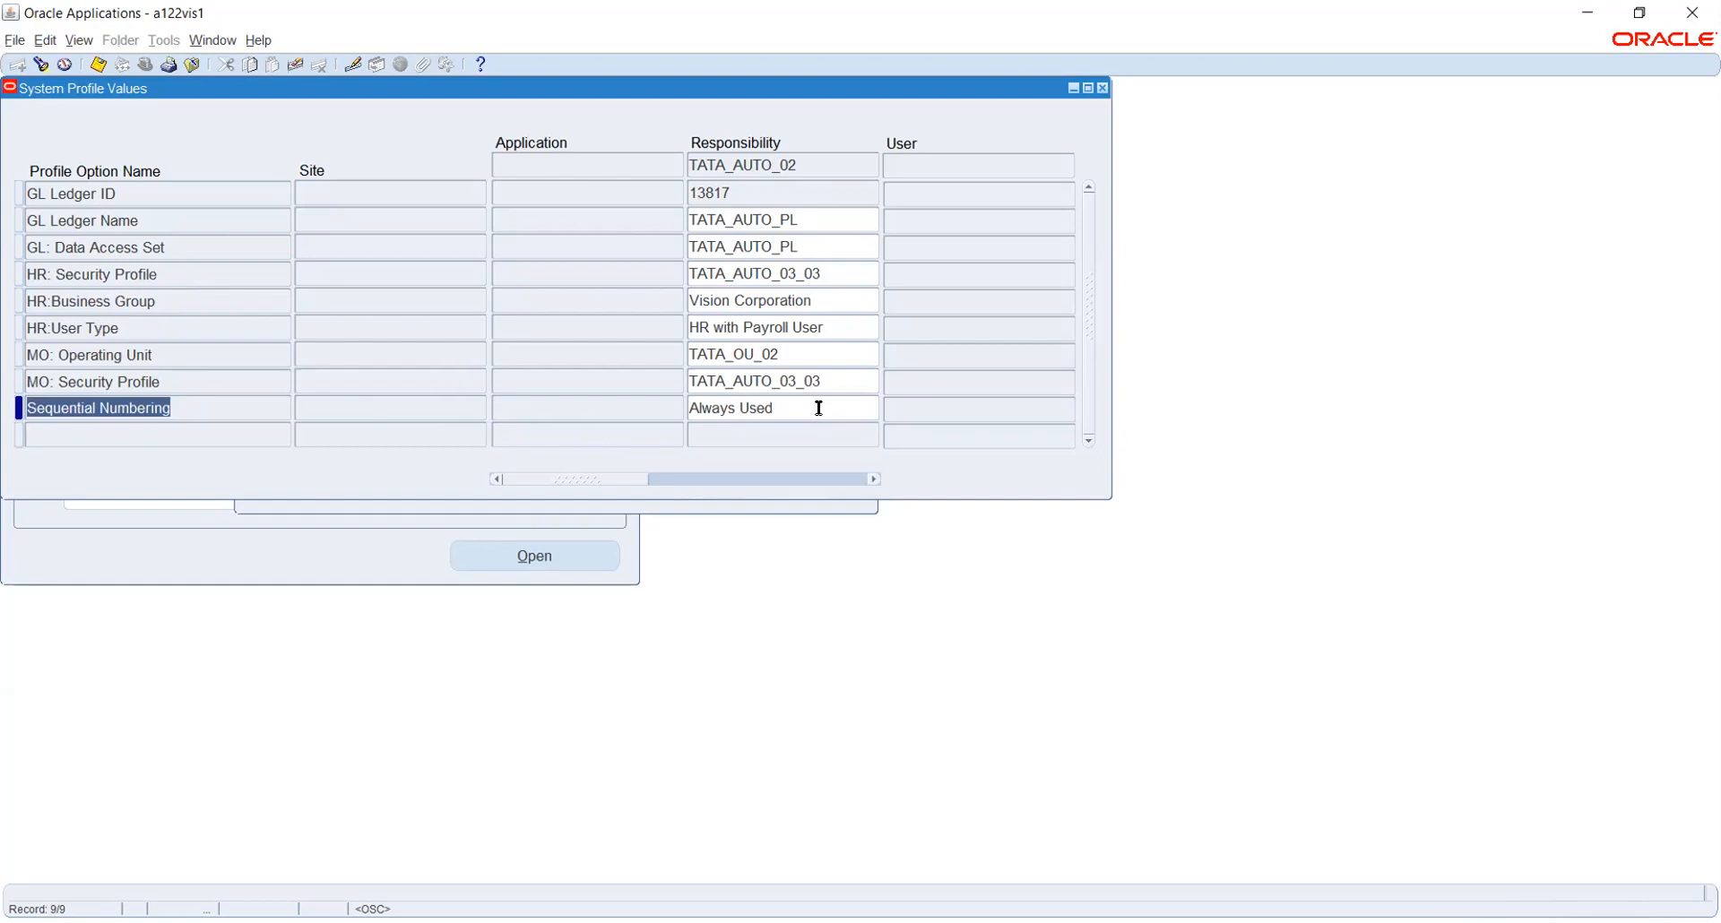
click(818, 408)
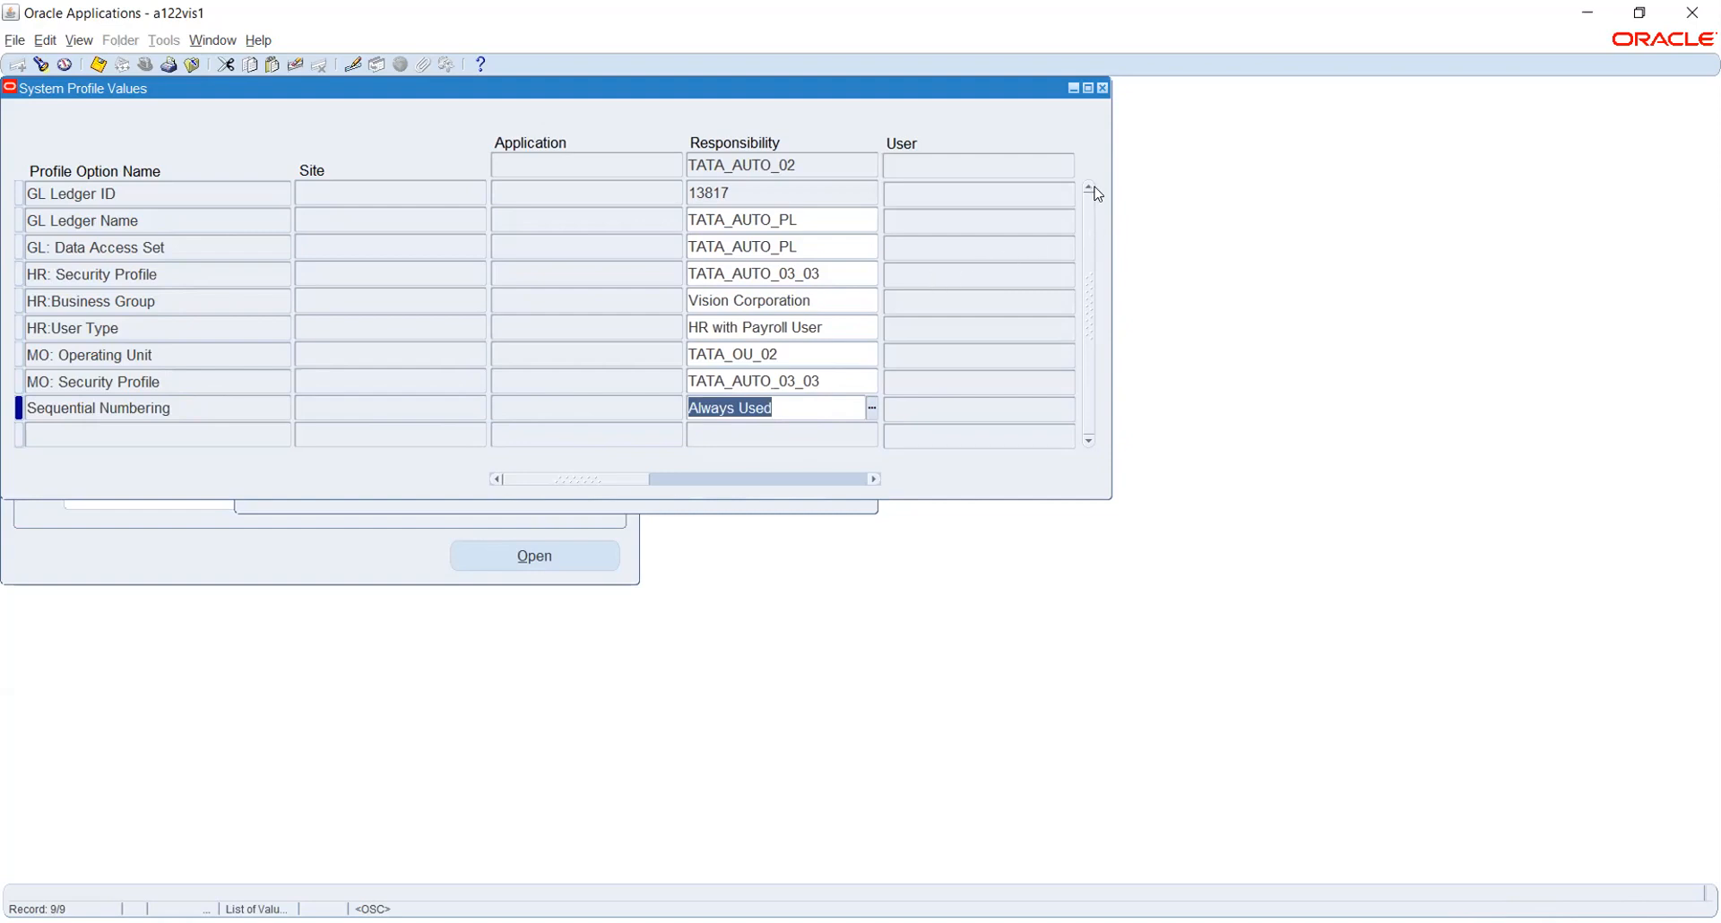
click(1103, 87)
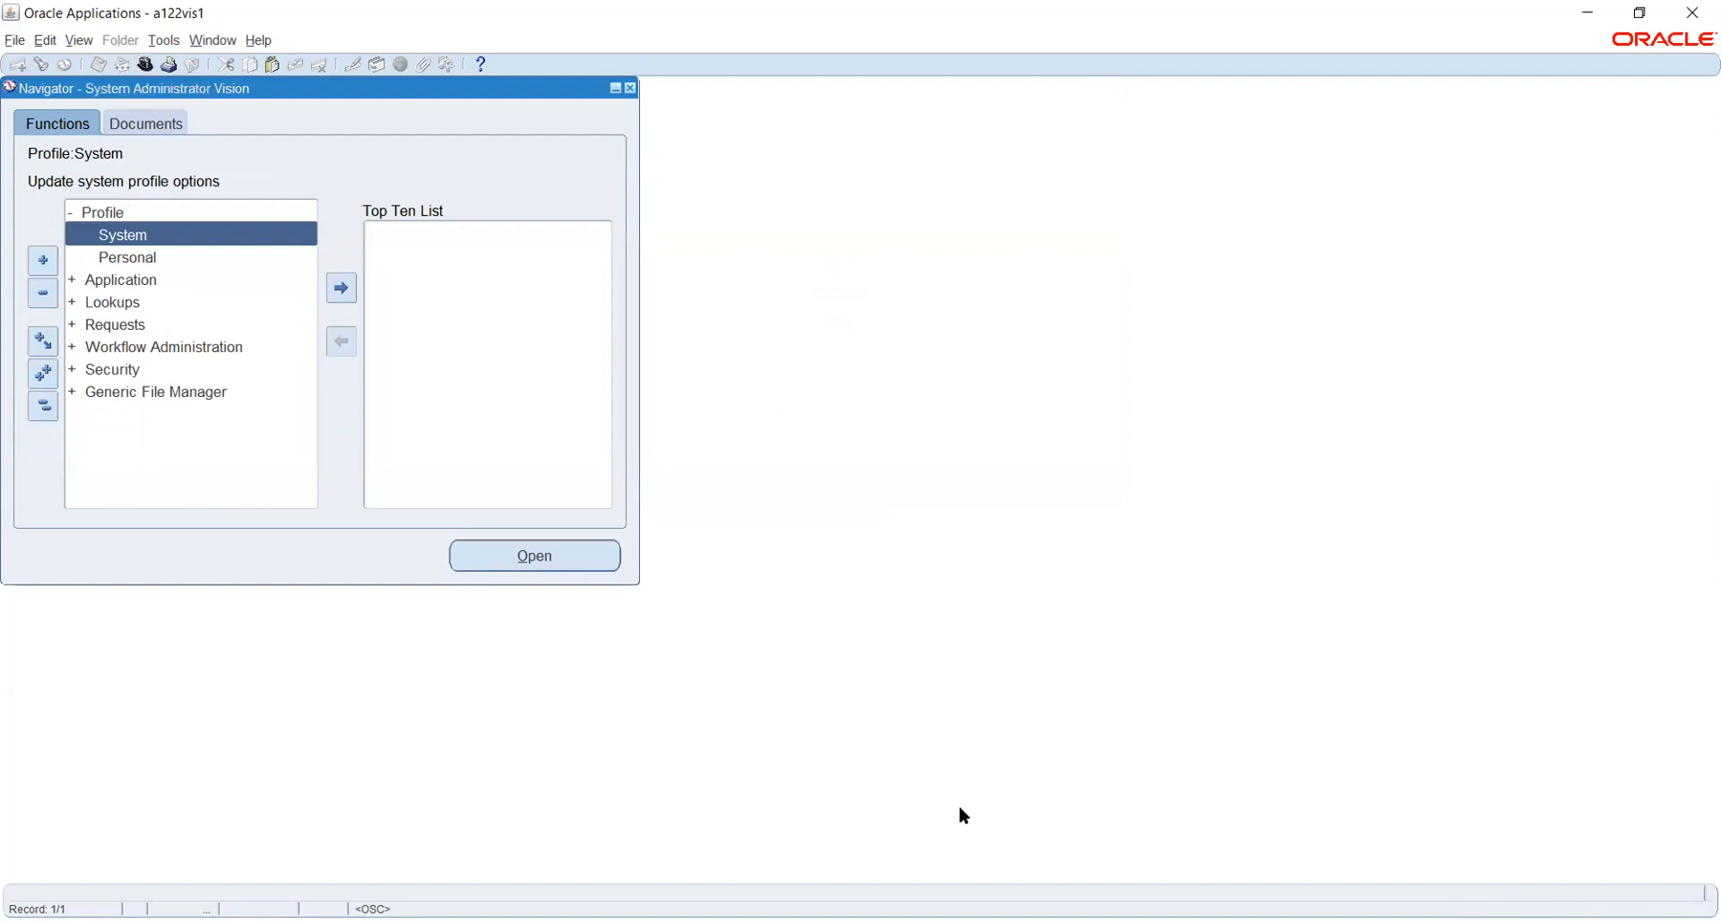
Expand Security in the Navigator and open a blank Security Profile definition
click(141, 68)
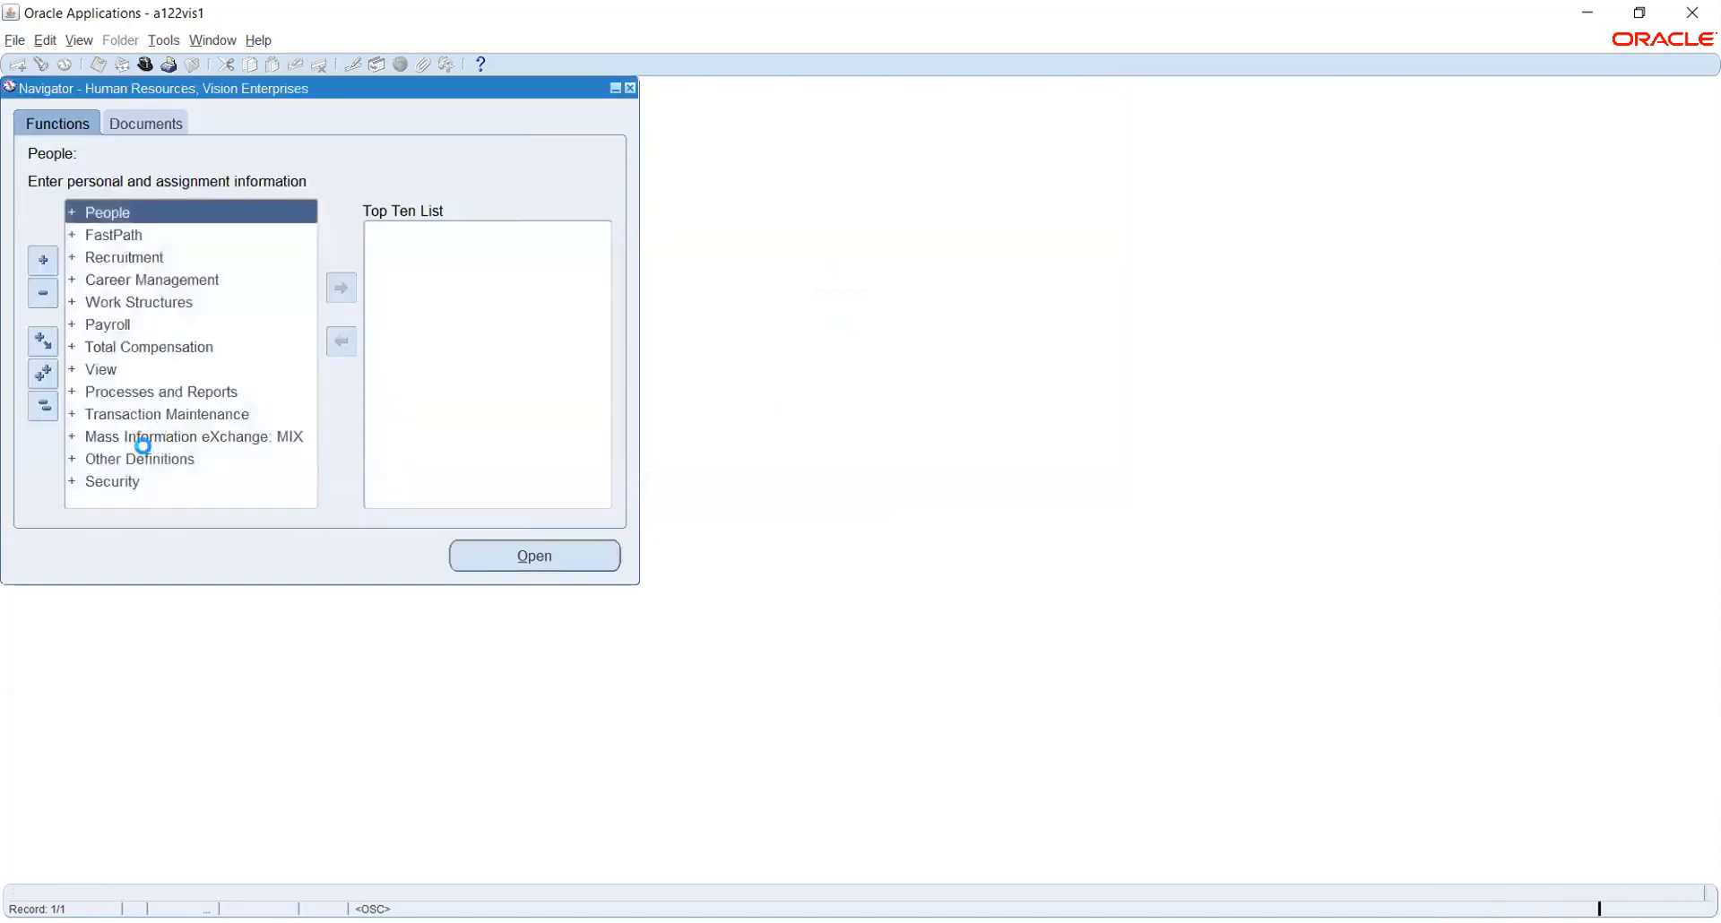
click(106, 481)
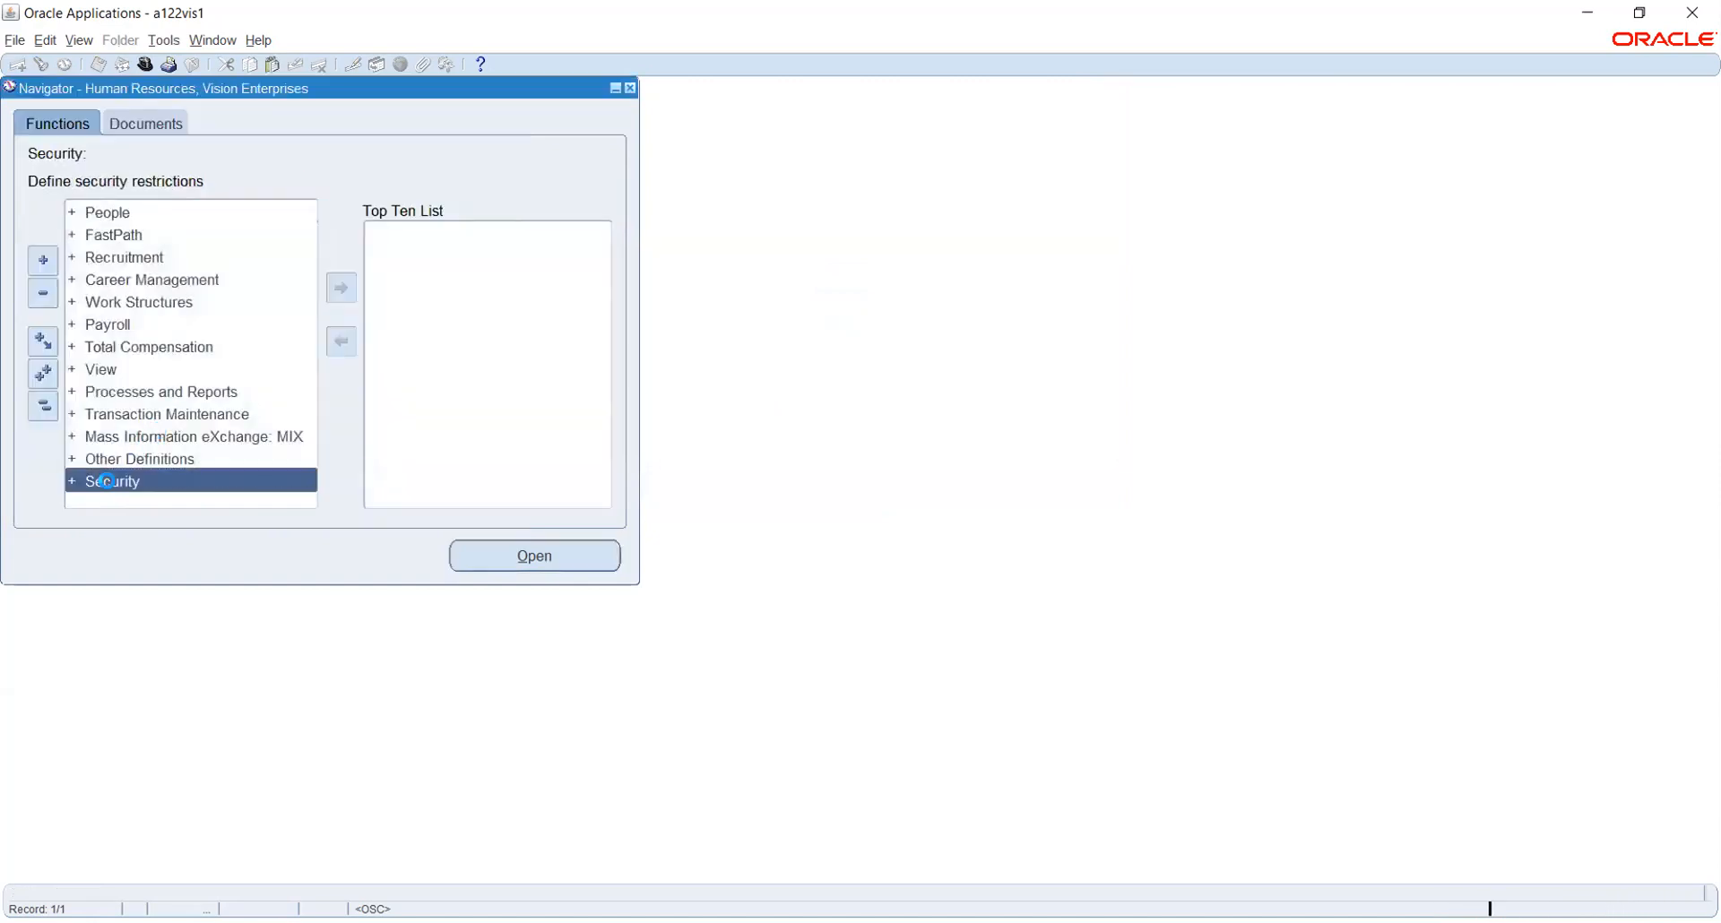
double_click(108, 482)
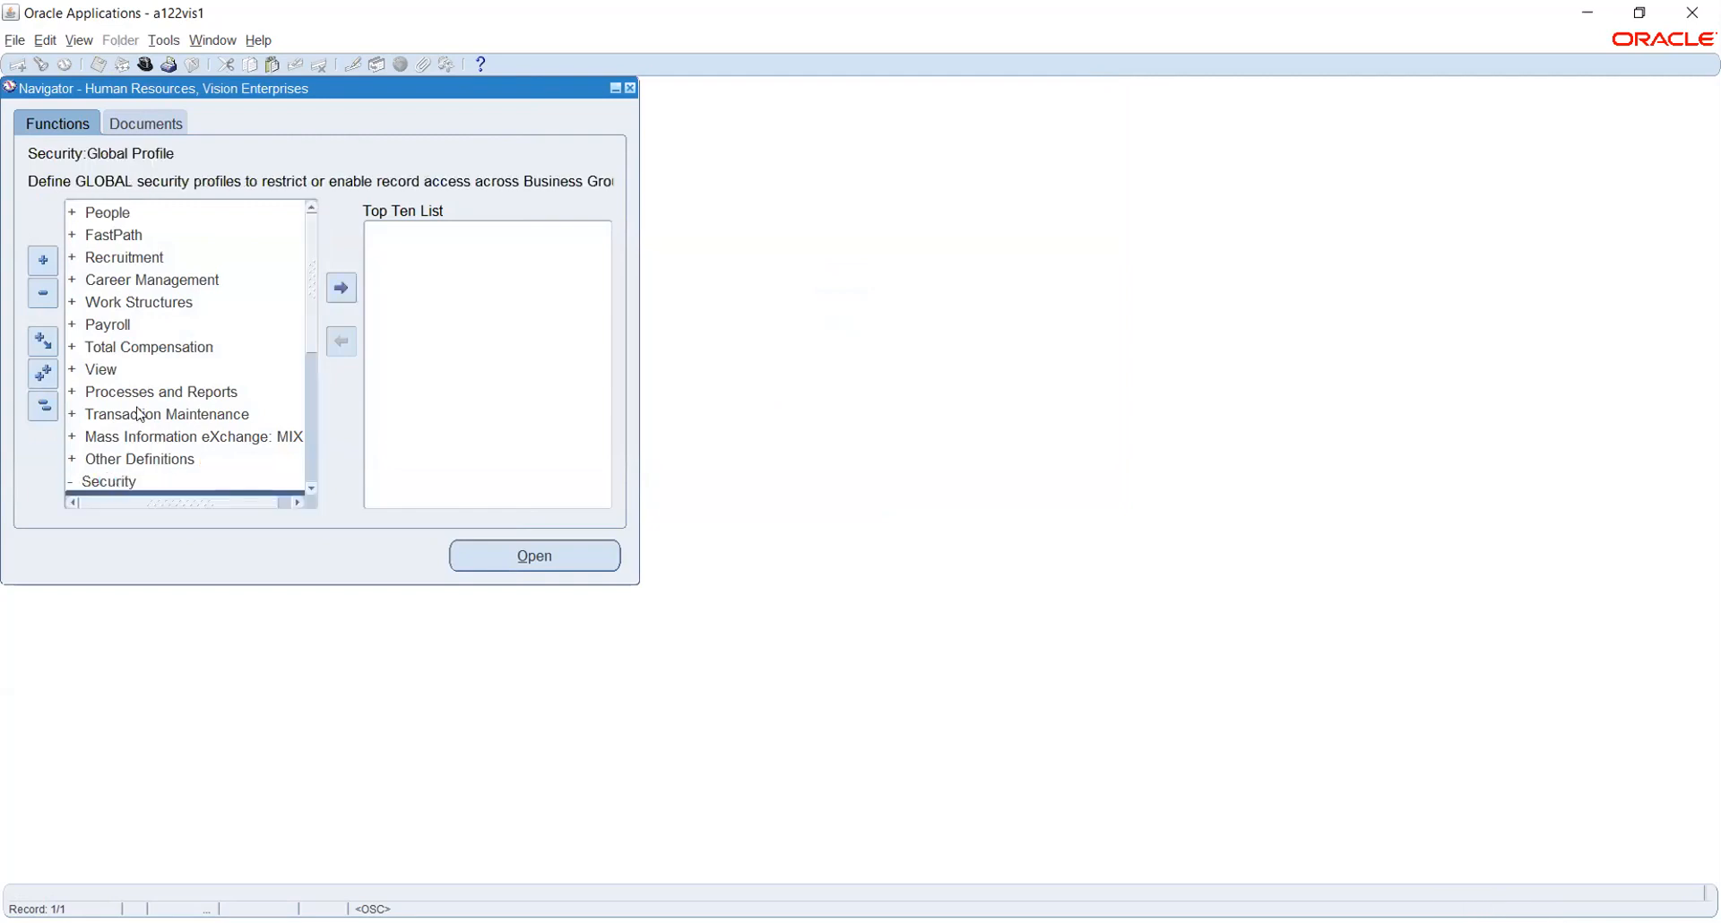
scroll(179, 356, down, 4)
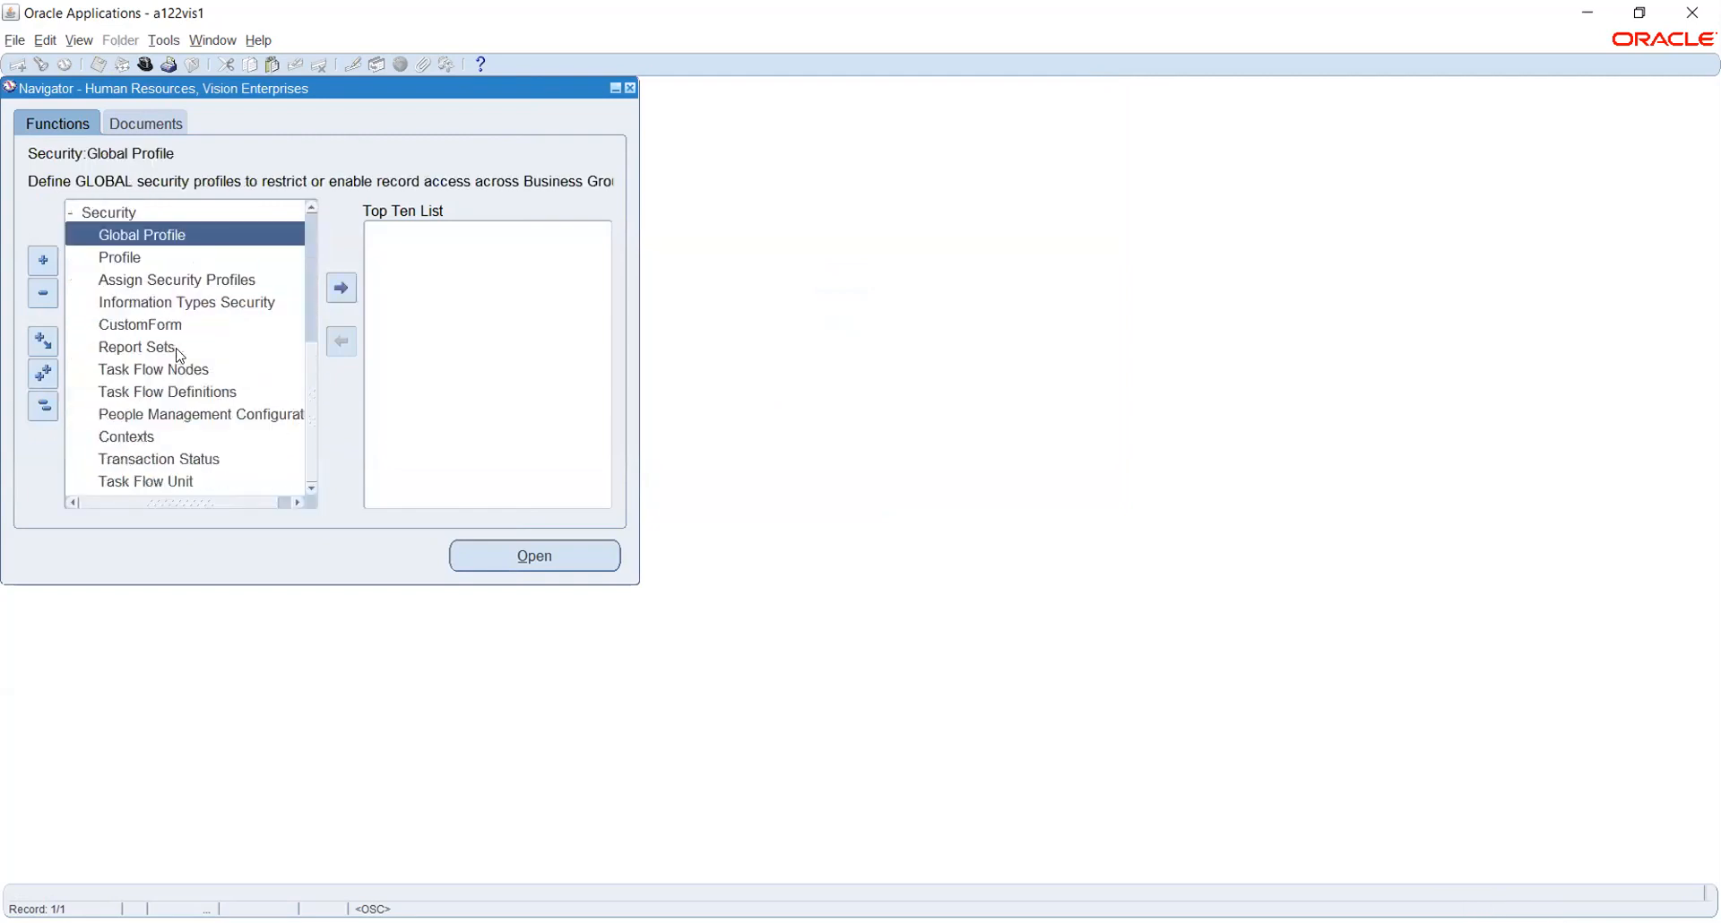
click(121, 259)
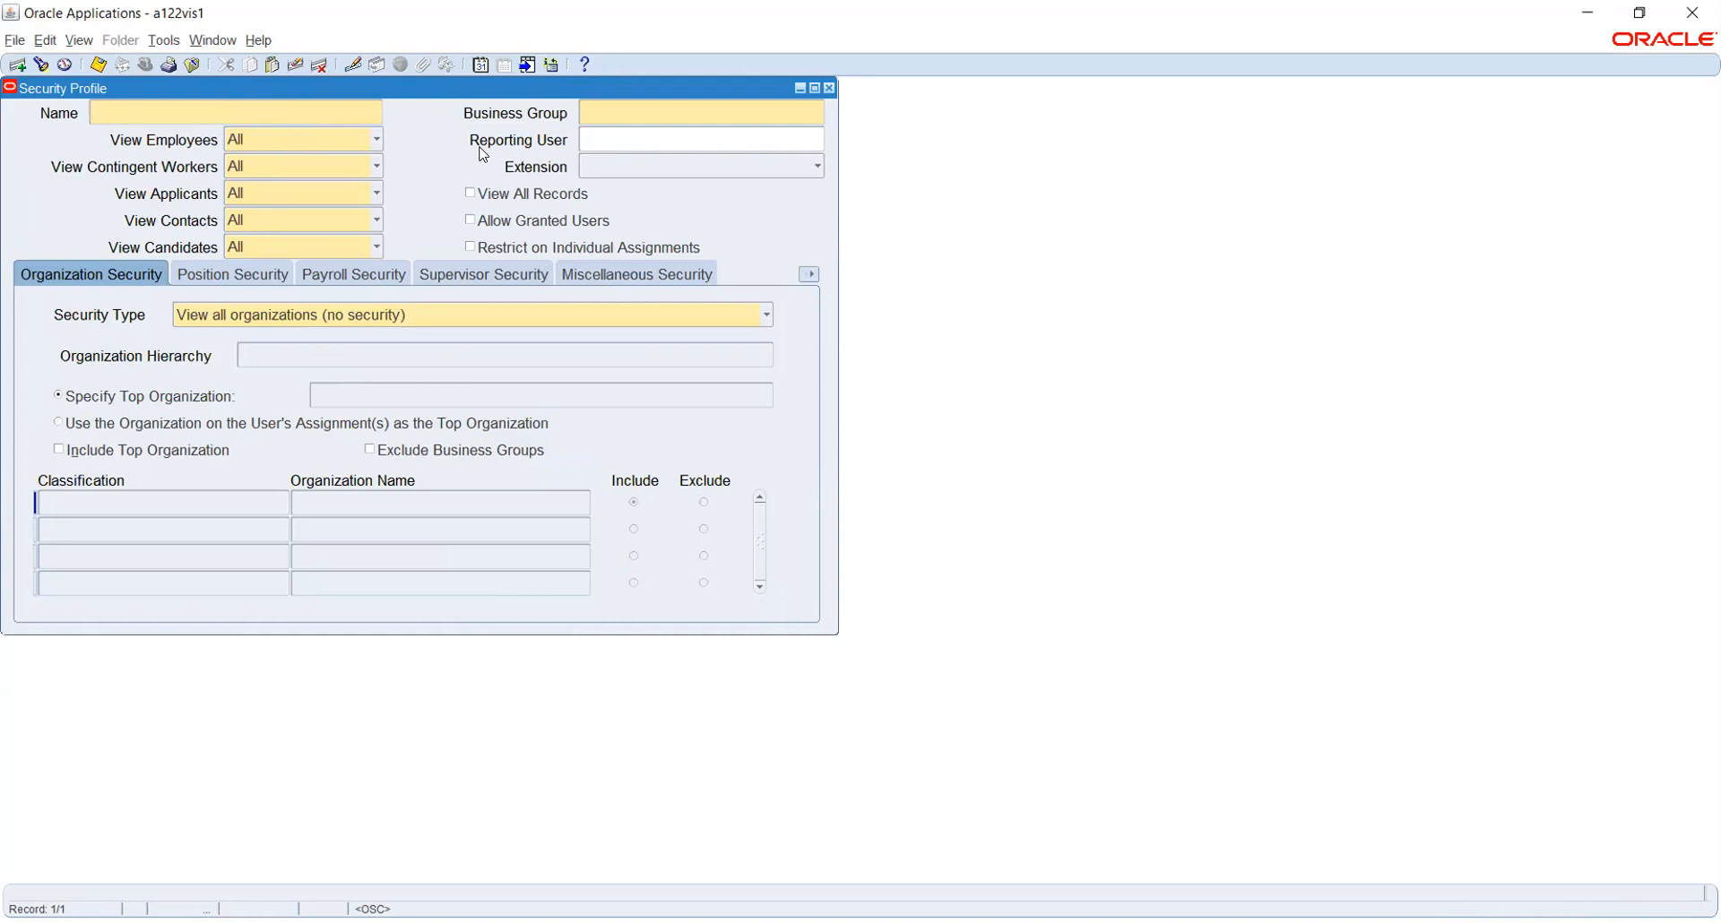
Name the security profile TATA PROFILE with business group Vision Corporation
text(TATA PROFILE)
key(Tab)
text(VISION CO)
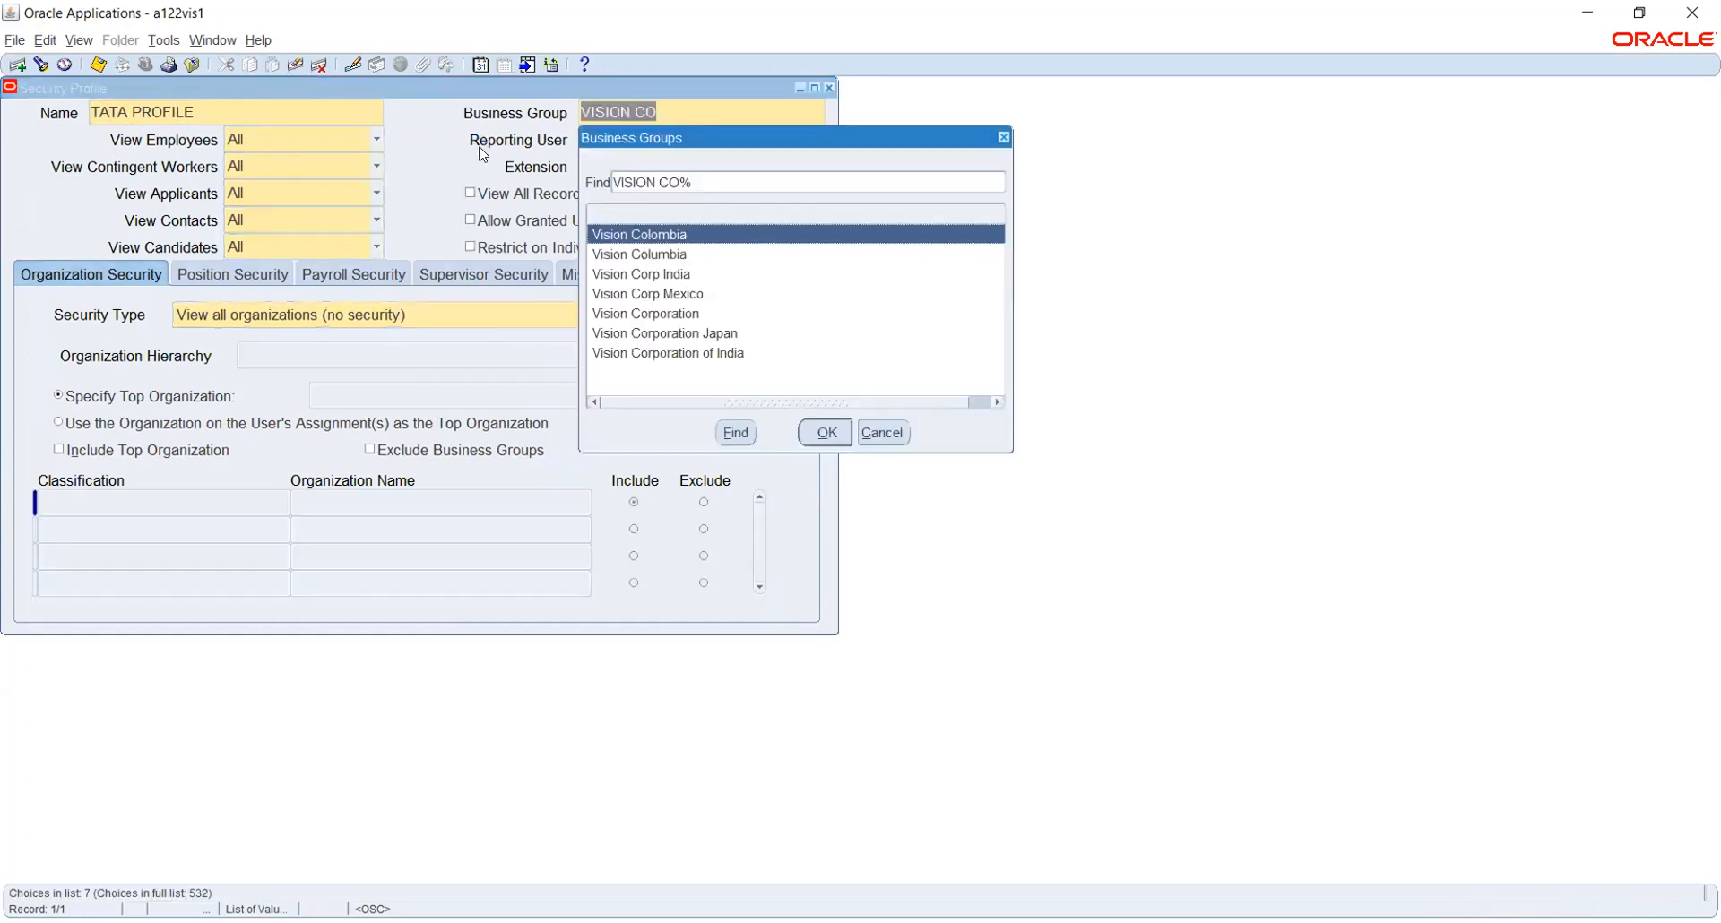
key(Down)
key(Down)
key(Down)
key(Down)
key(Return)
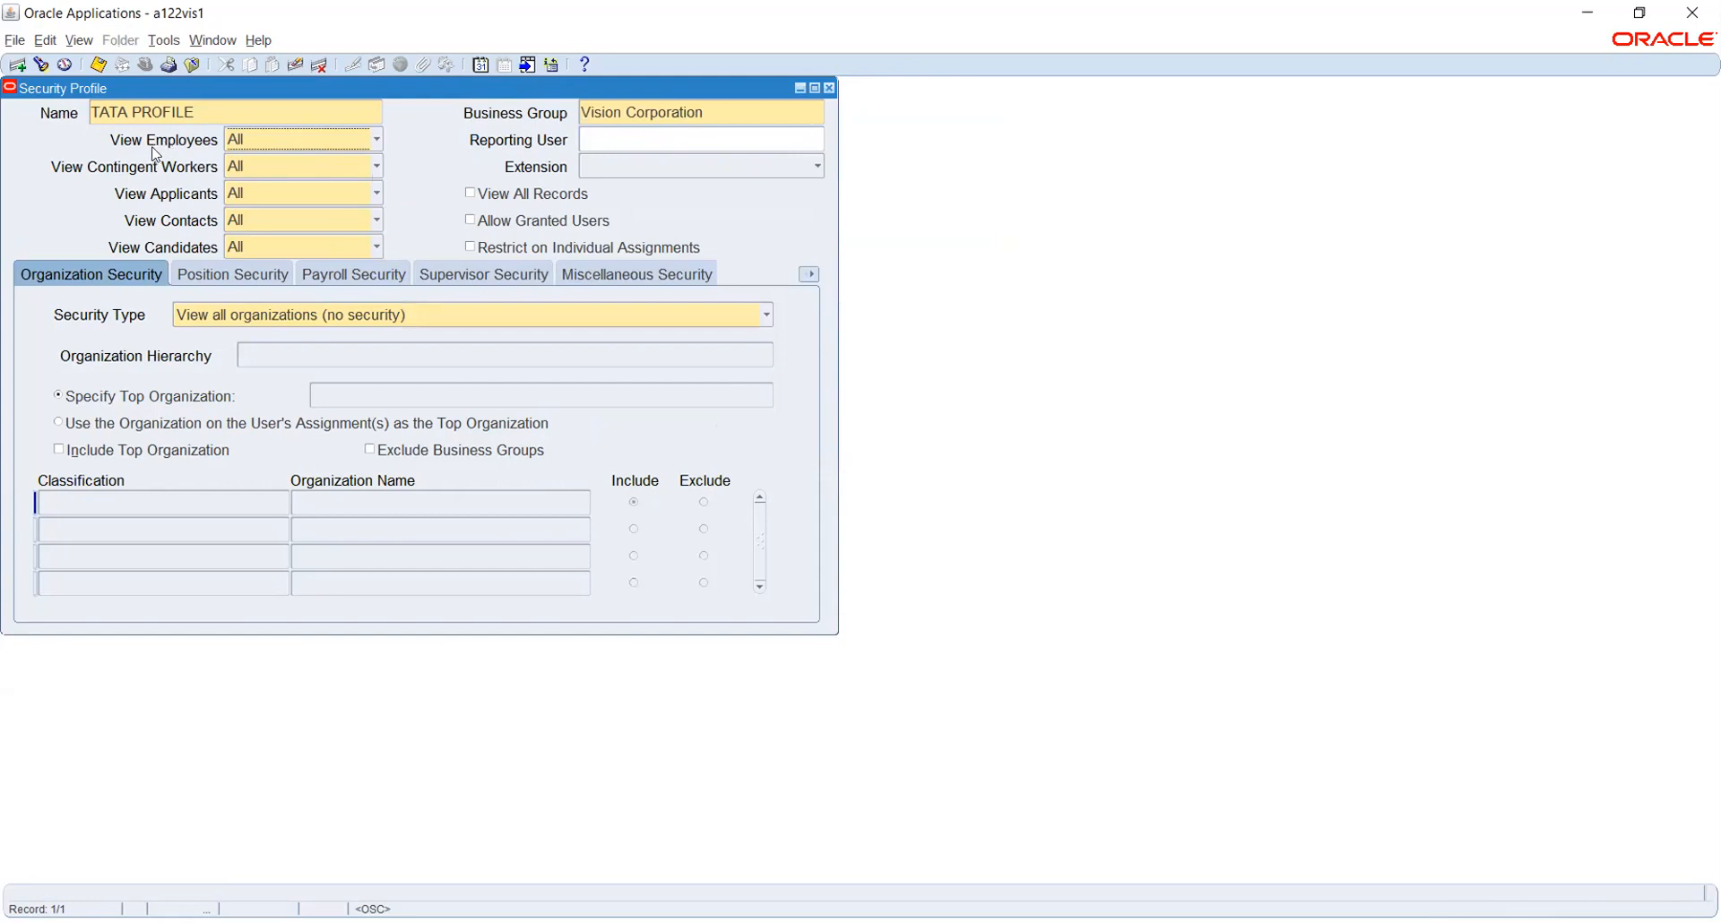
Keep View Employees at All and bring up the Security Type choices
click(330, 139)
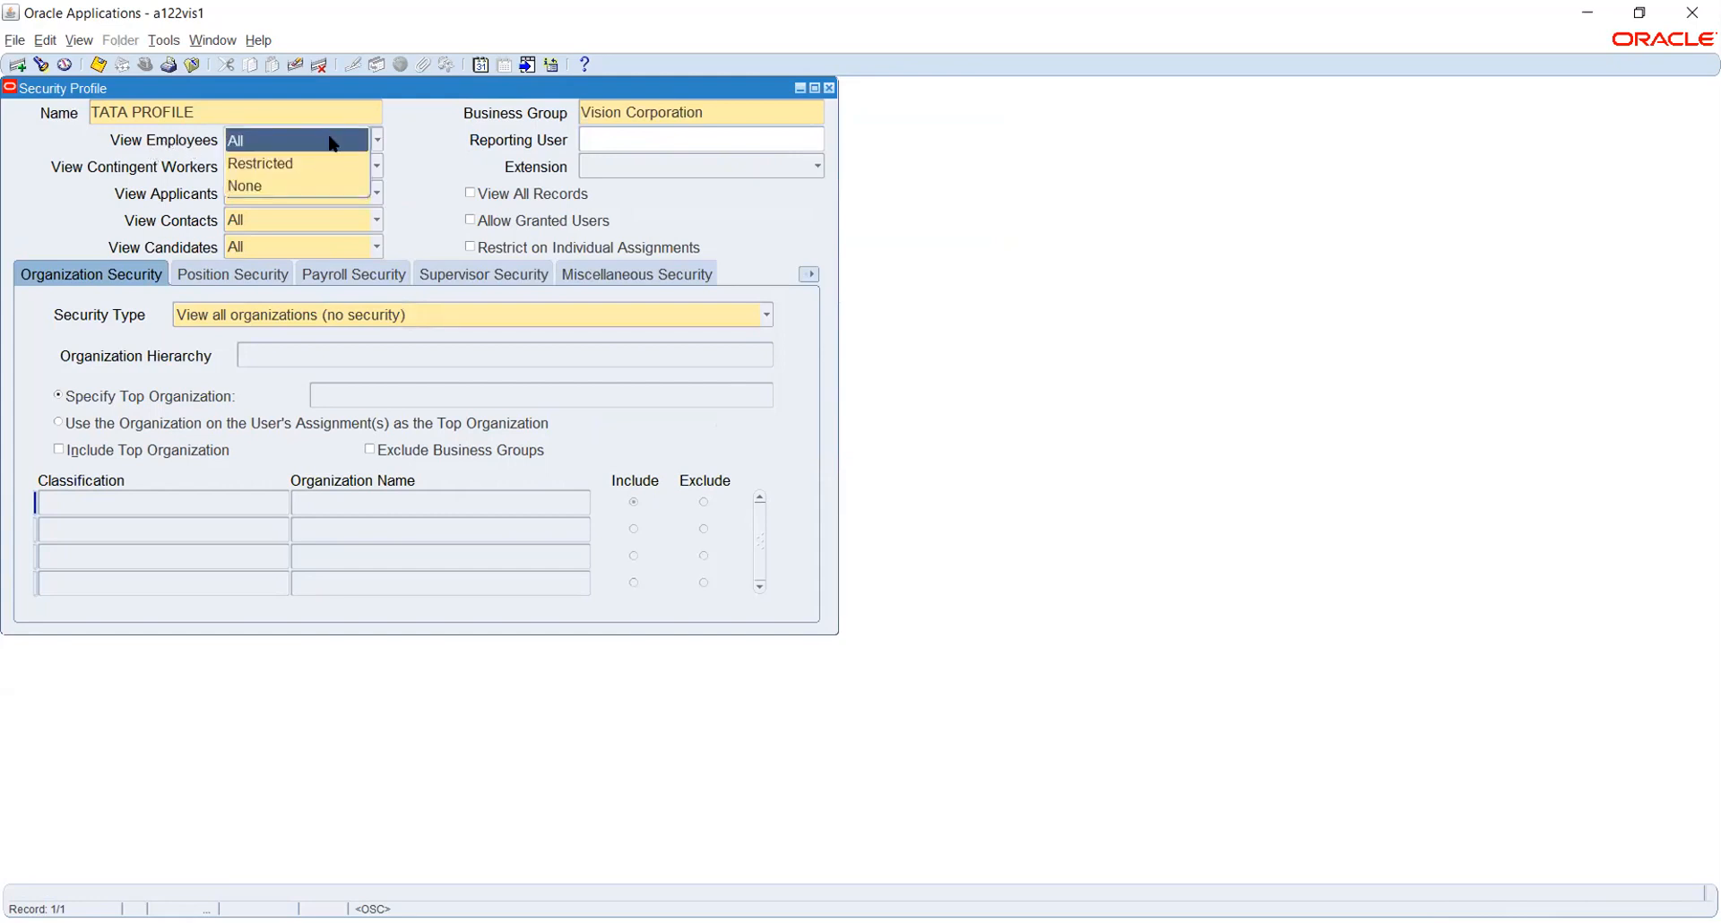
click(412, 151)
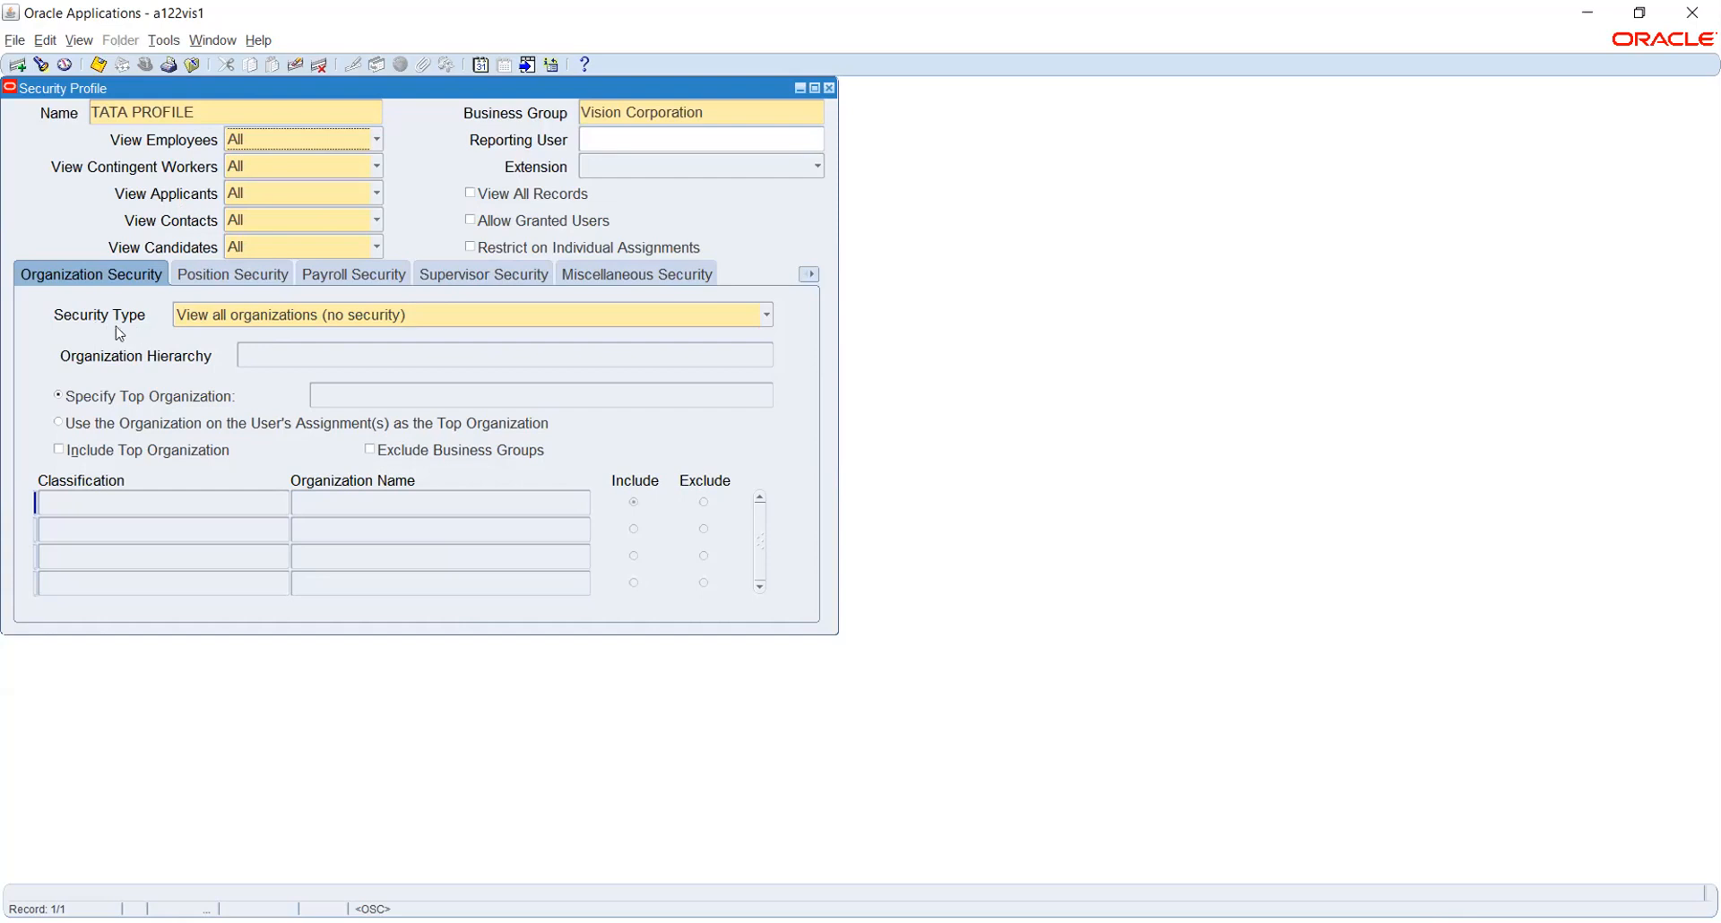
click(250, 320)
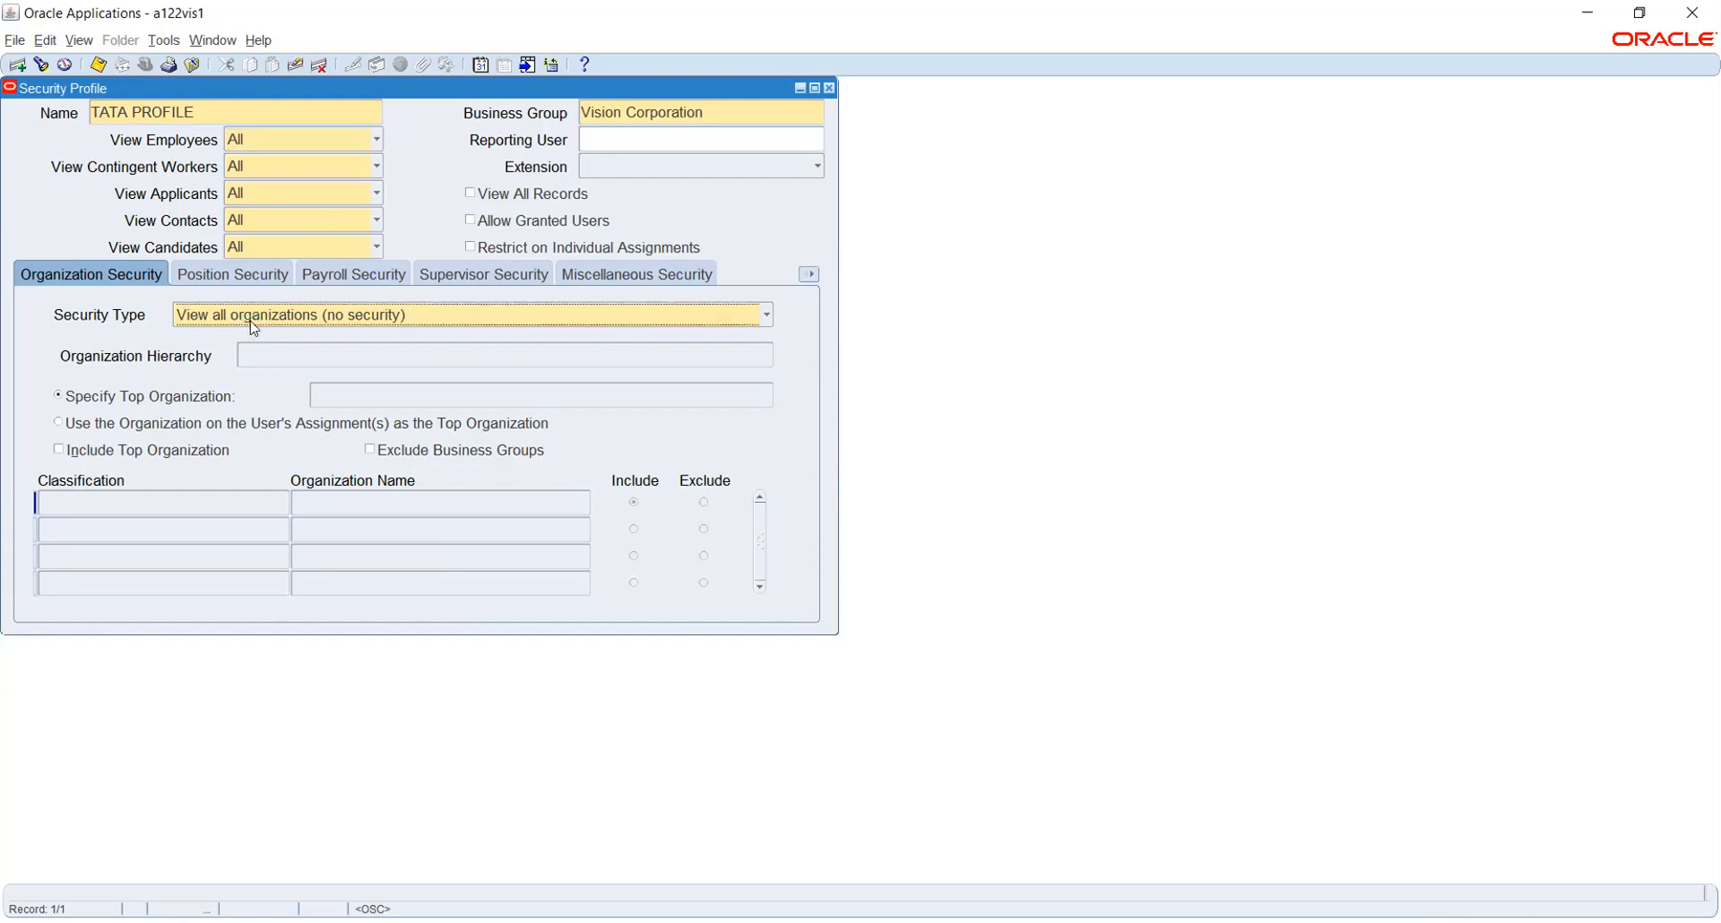
click(256, 330)
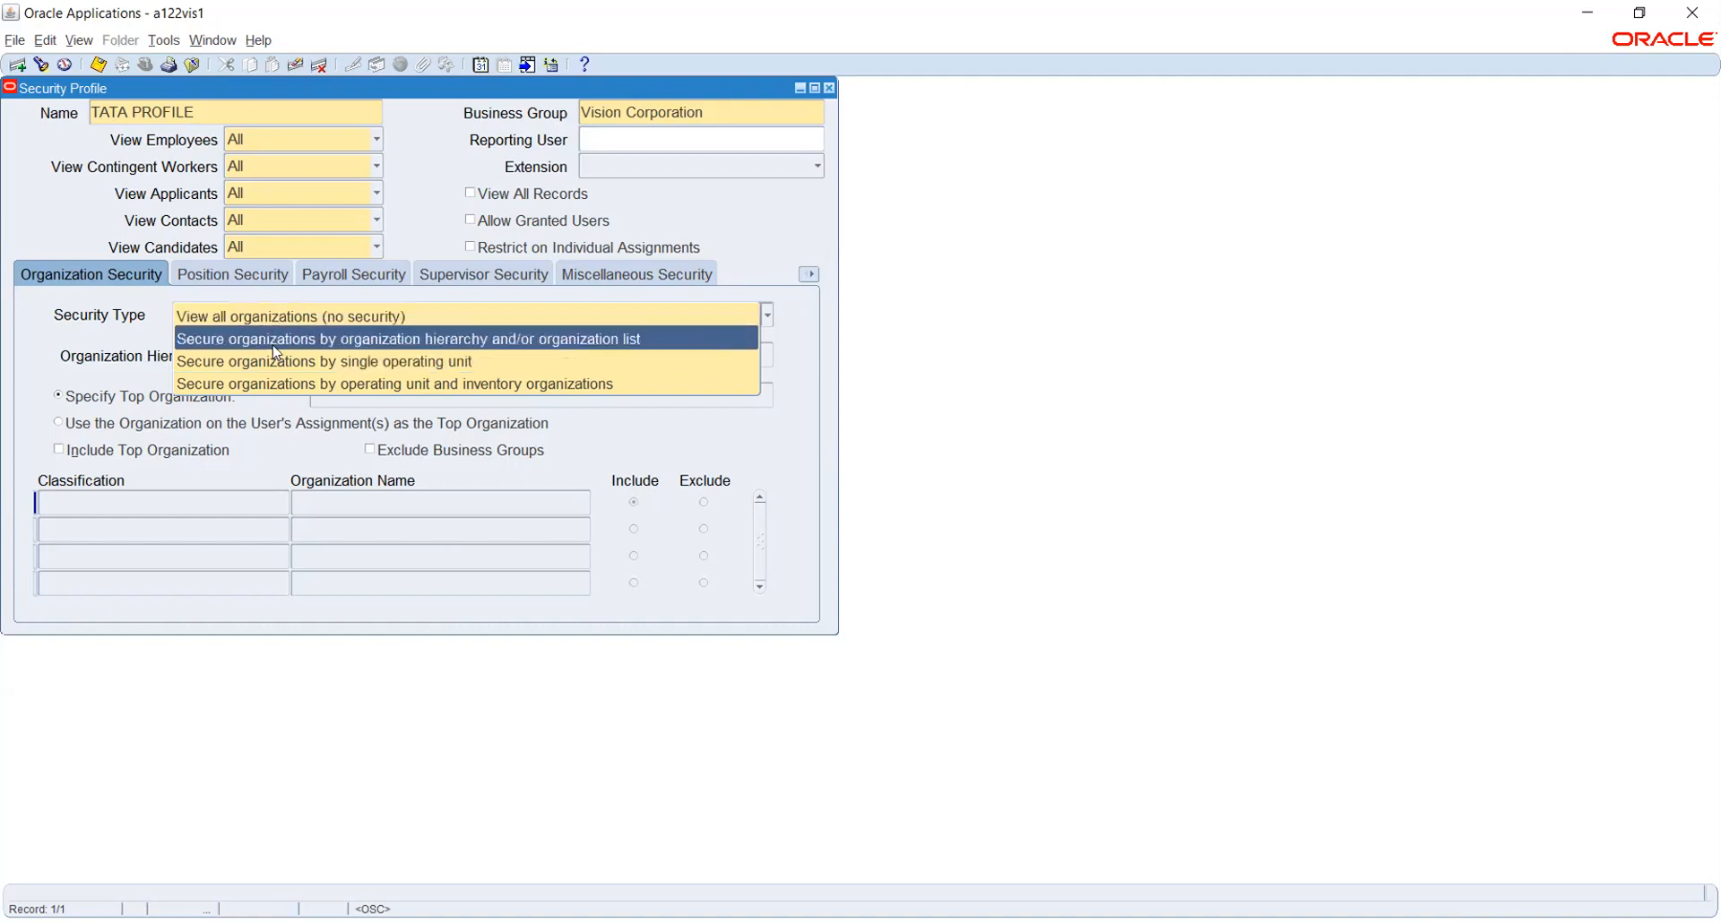
Secure by organization hierarchy and/or list, classifying the first organization row as Operating Unit
click(272, 345)
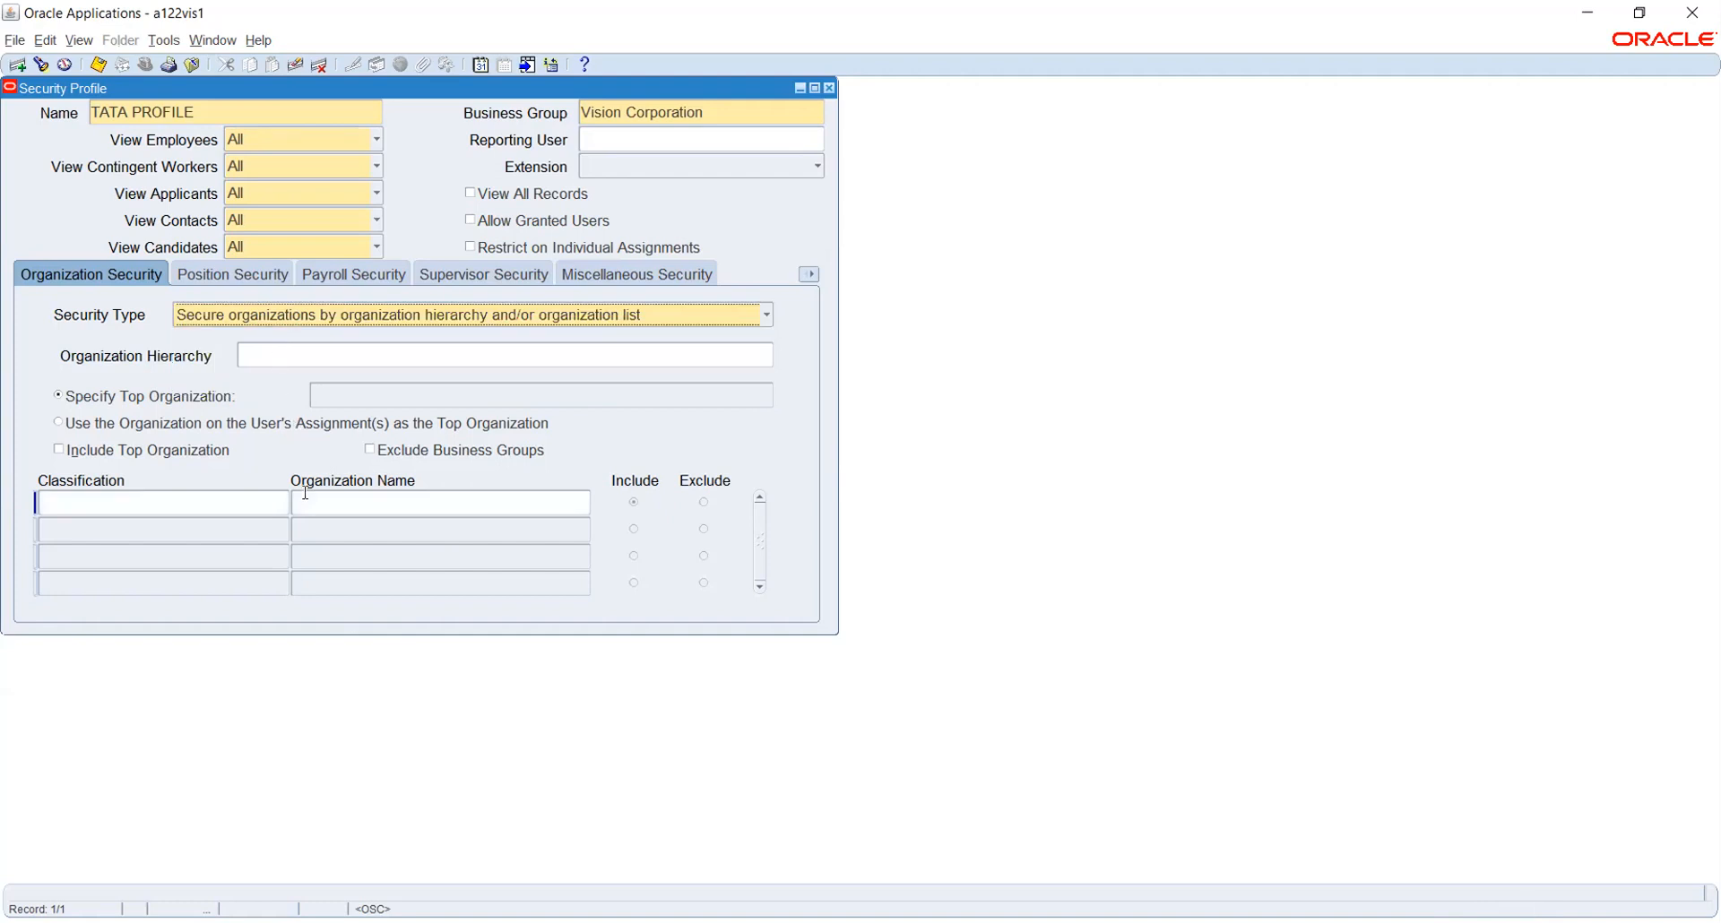
click(199, 502)
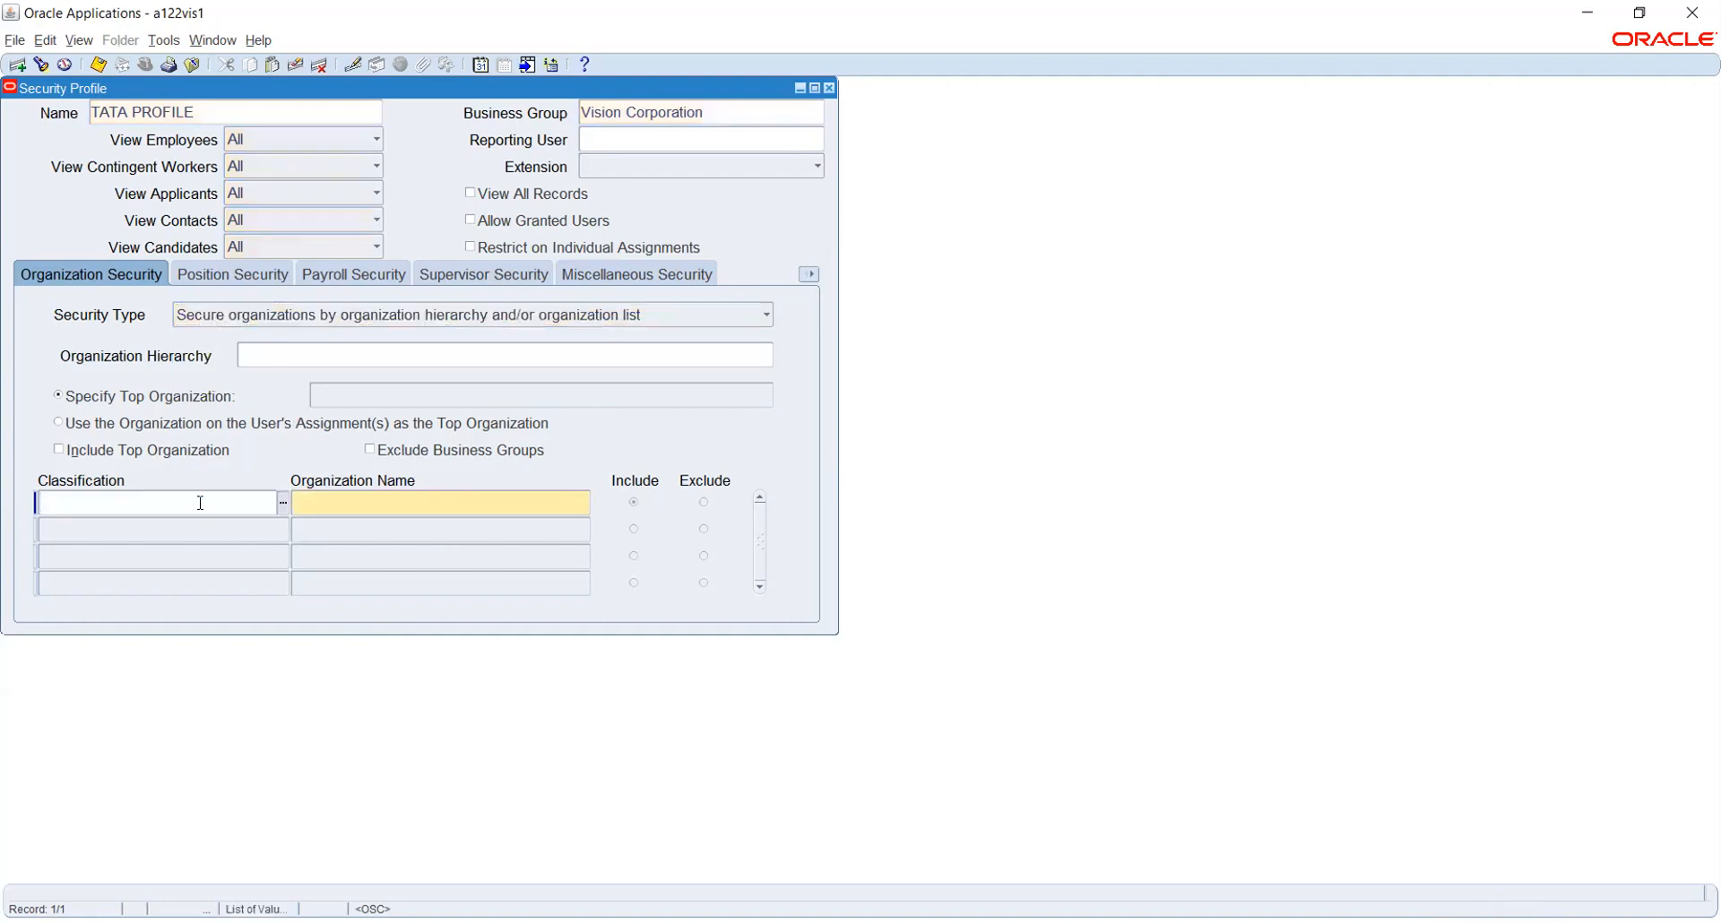
click(282, 502)
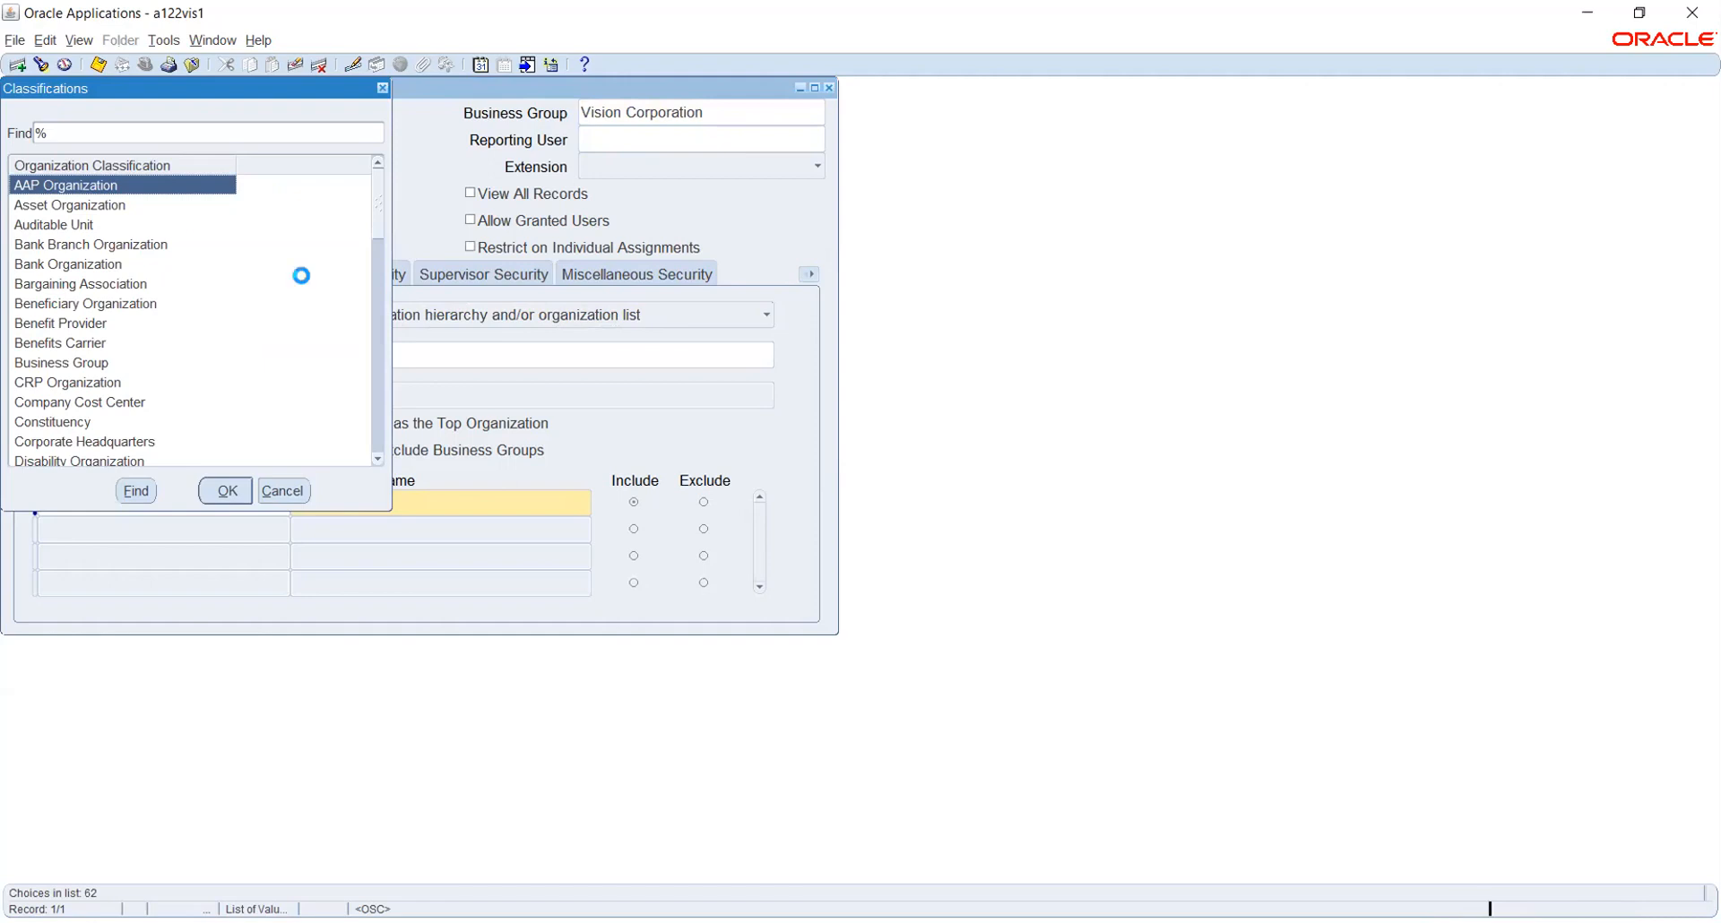
text(o)
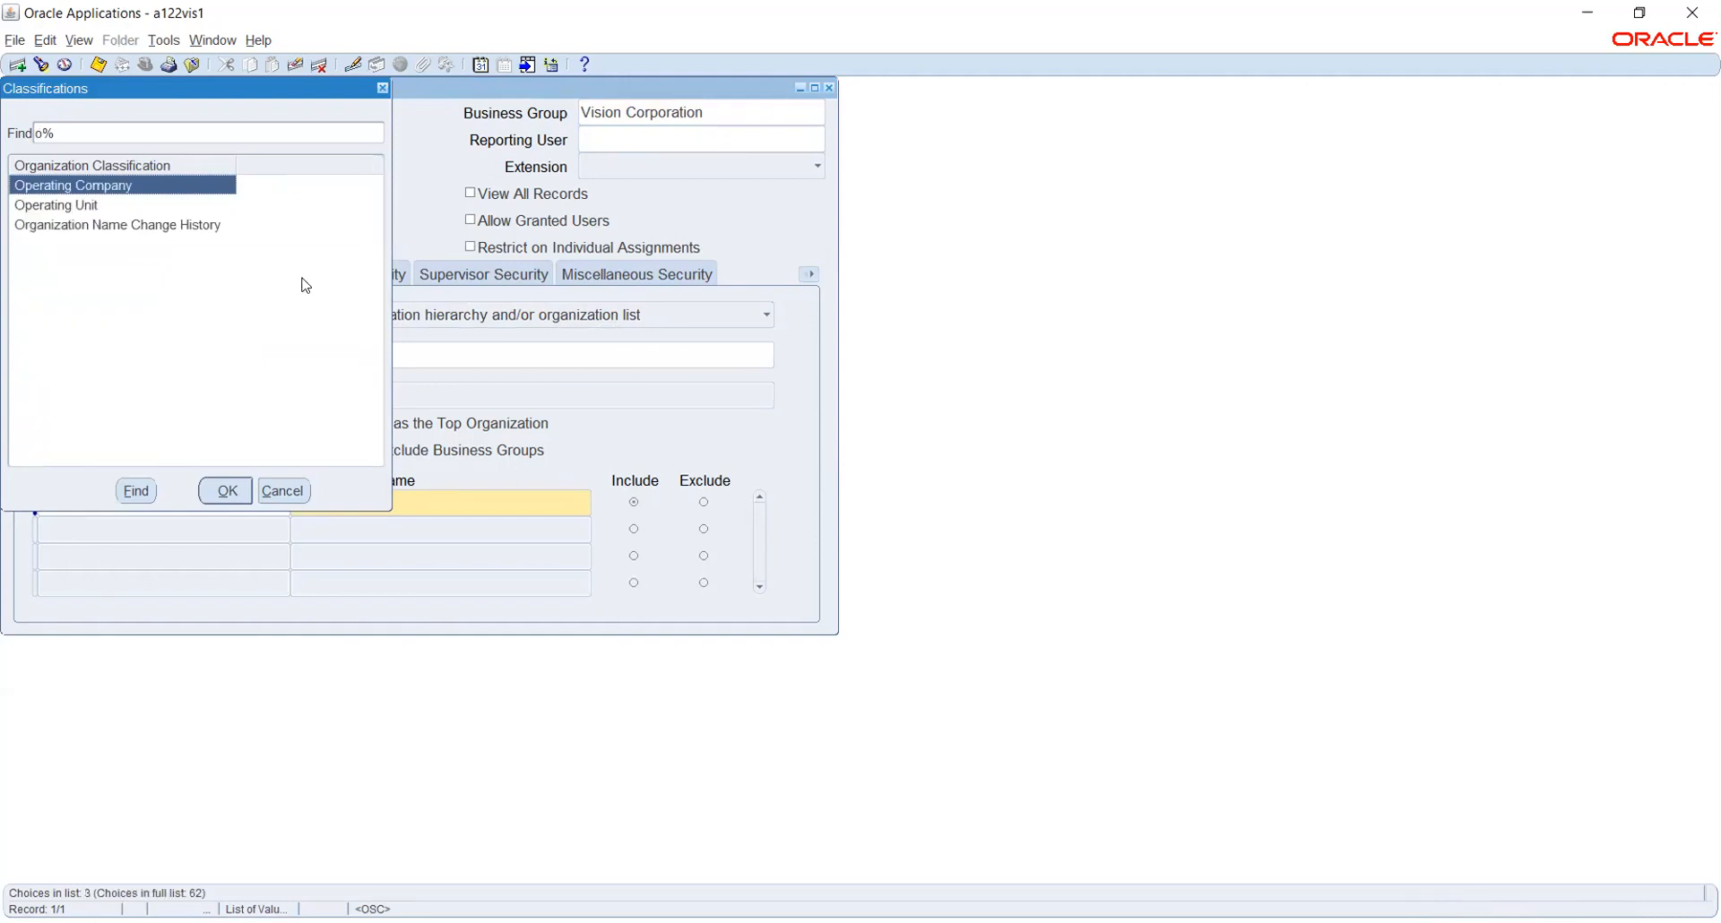
key(Down)
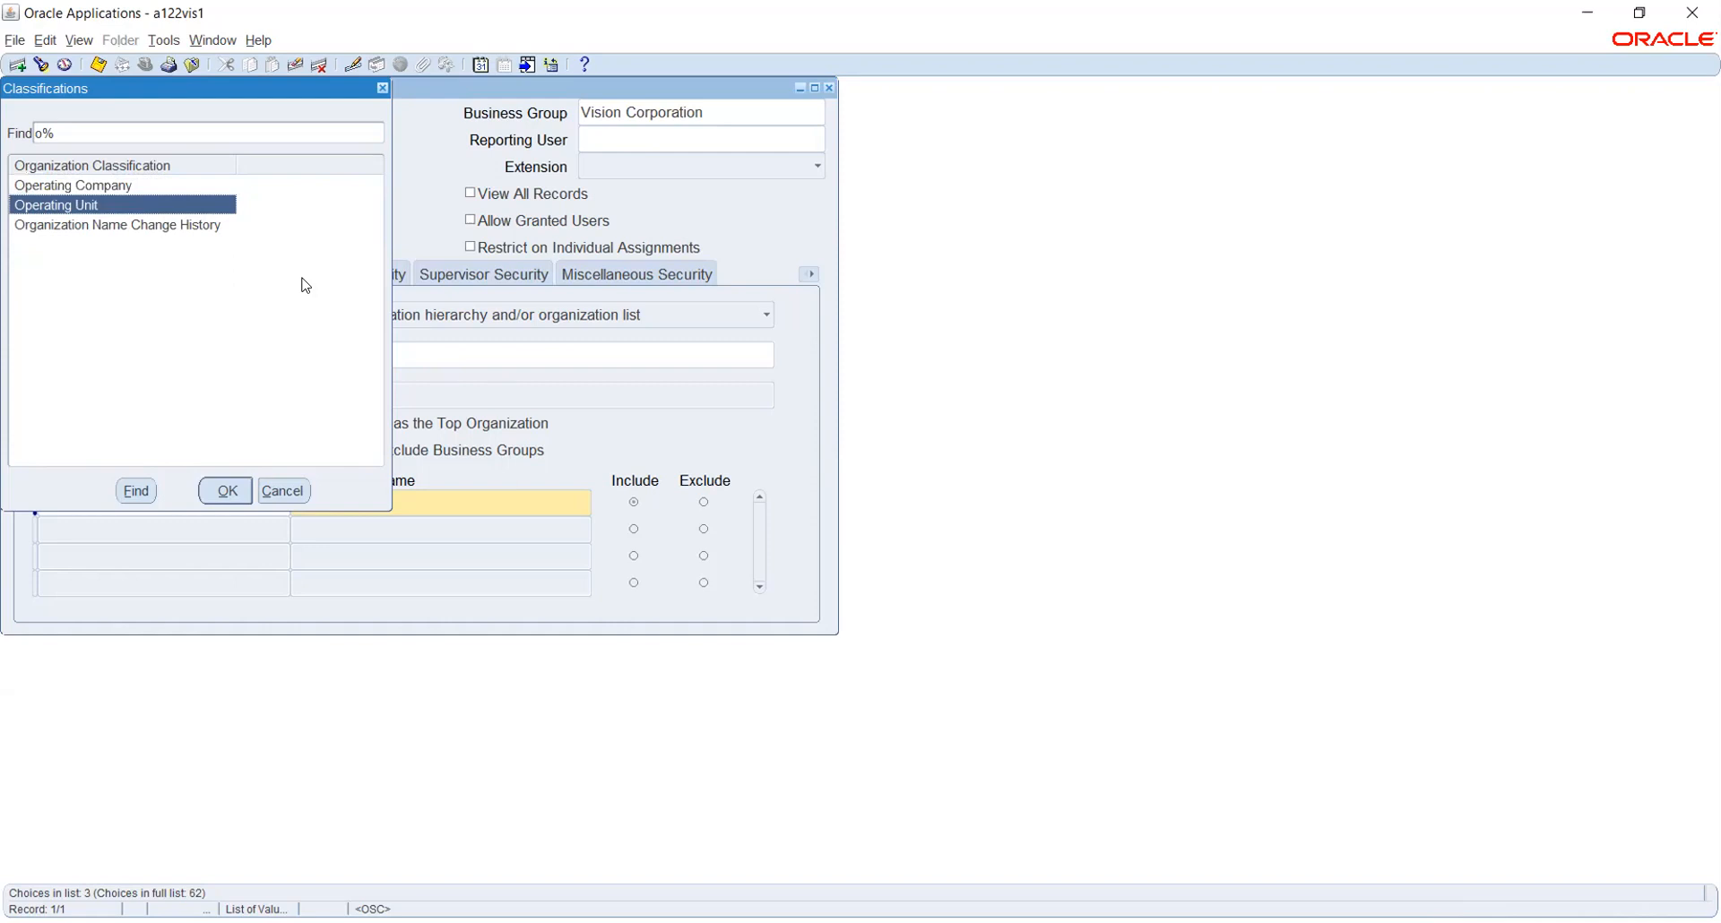
key(Return)
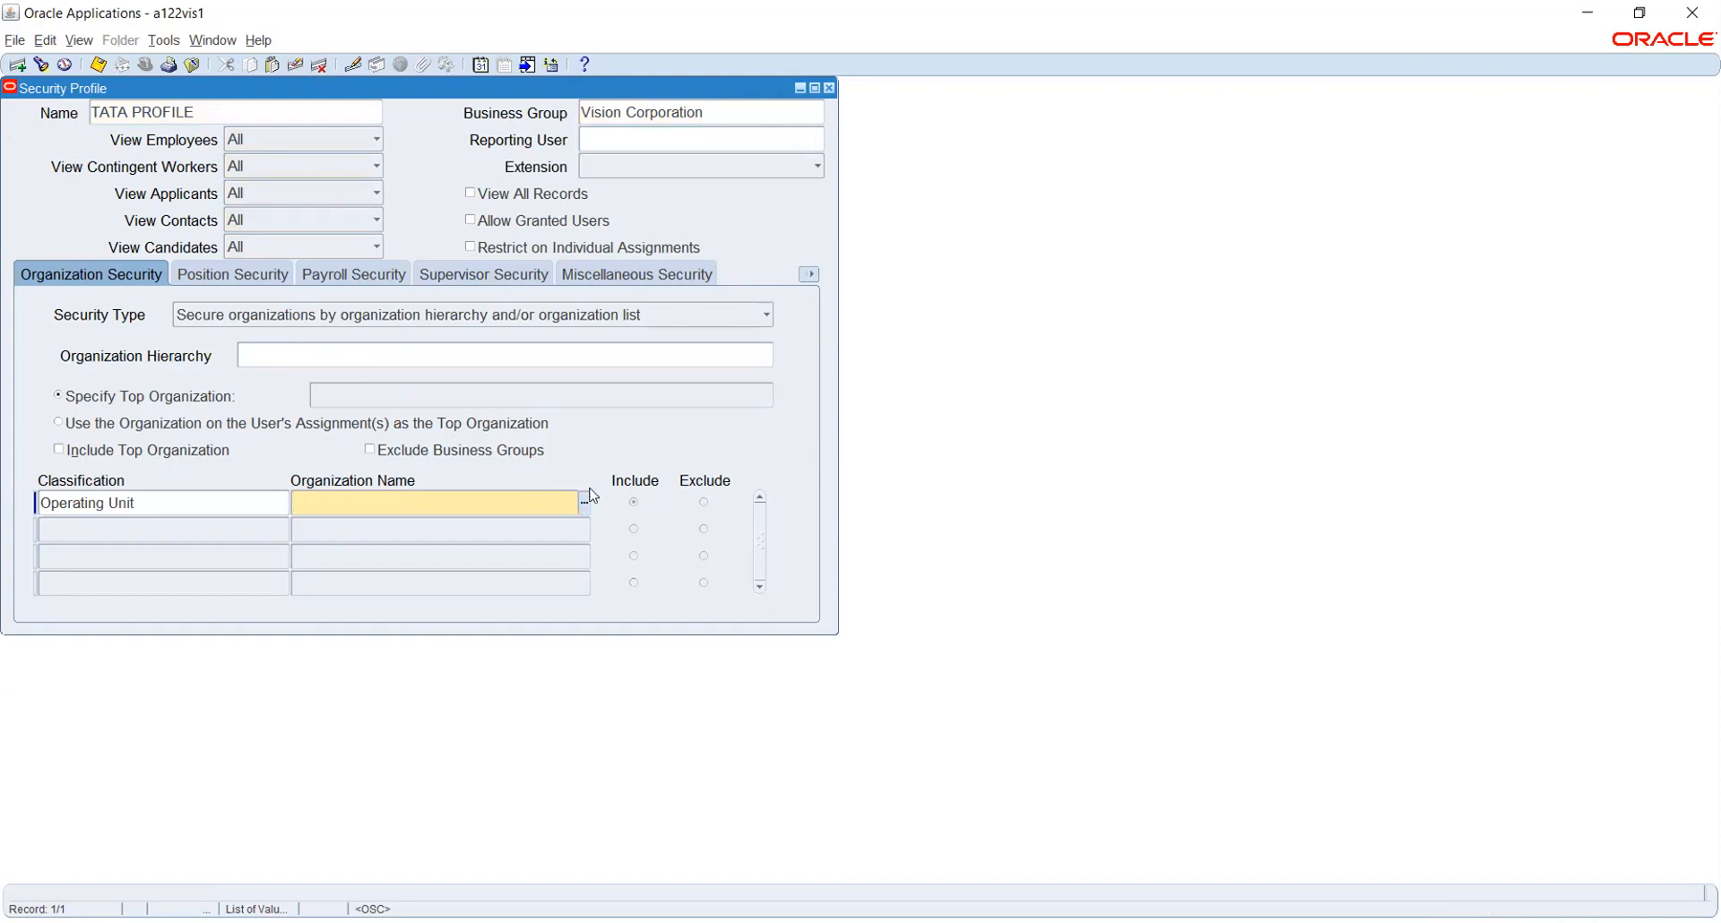
Set the first row's organization to TATA OU1
text(TATA%)
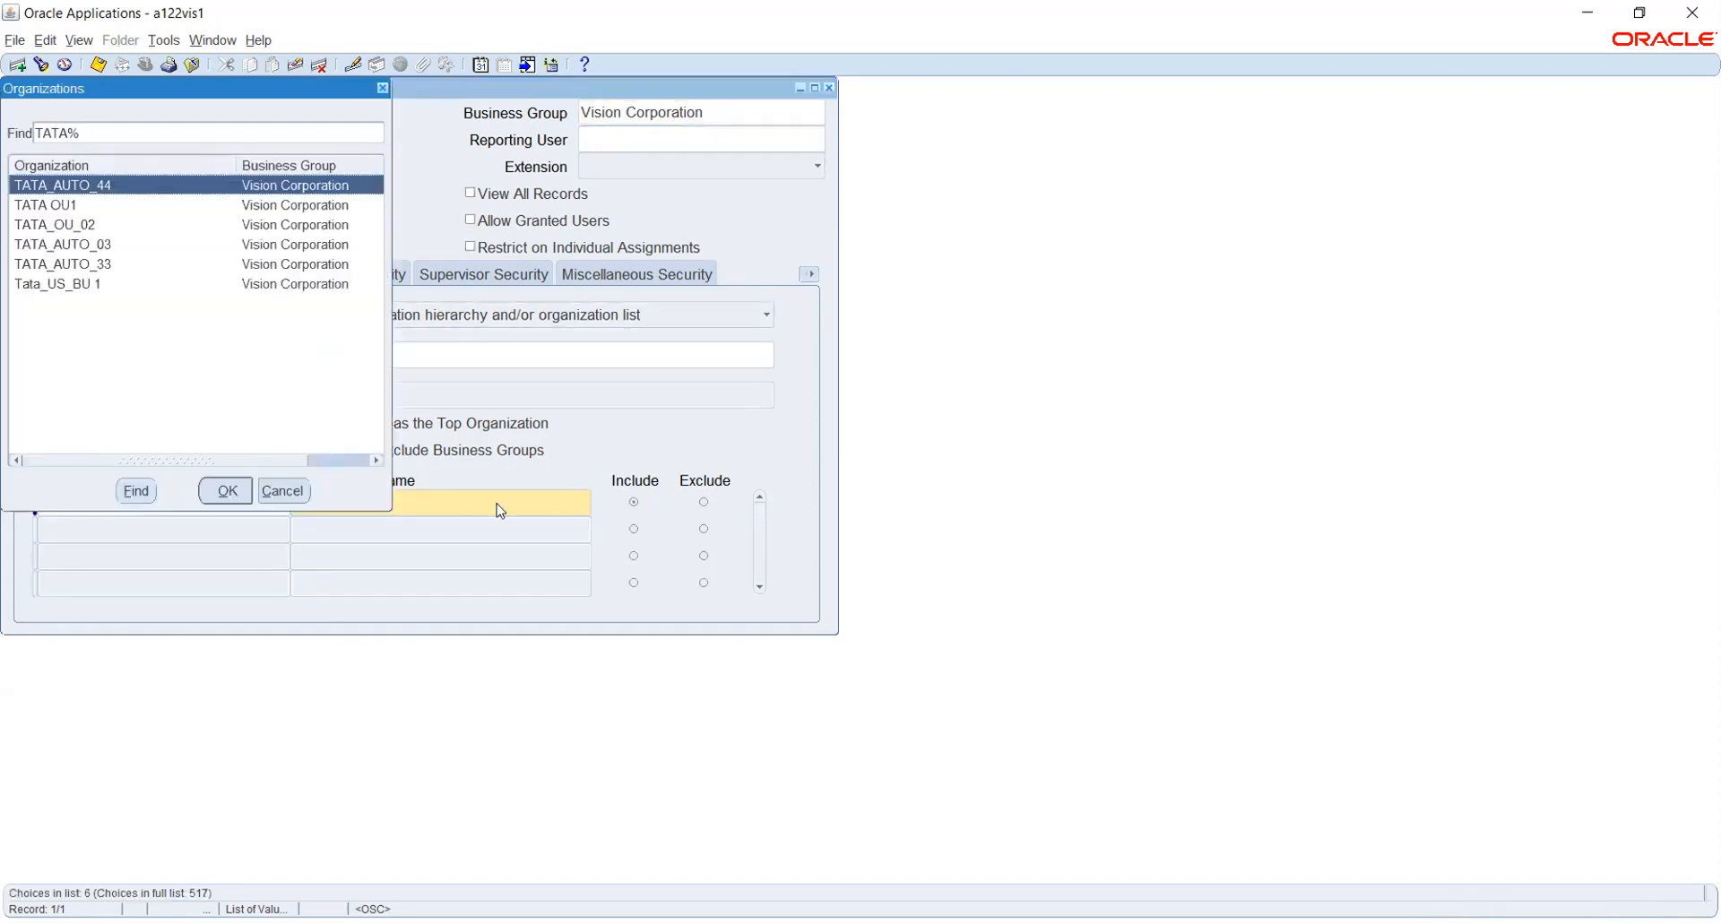
click(64, 205)
click(223, 496)
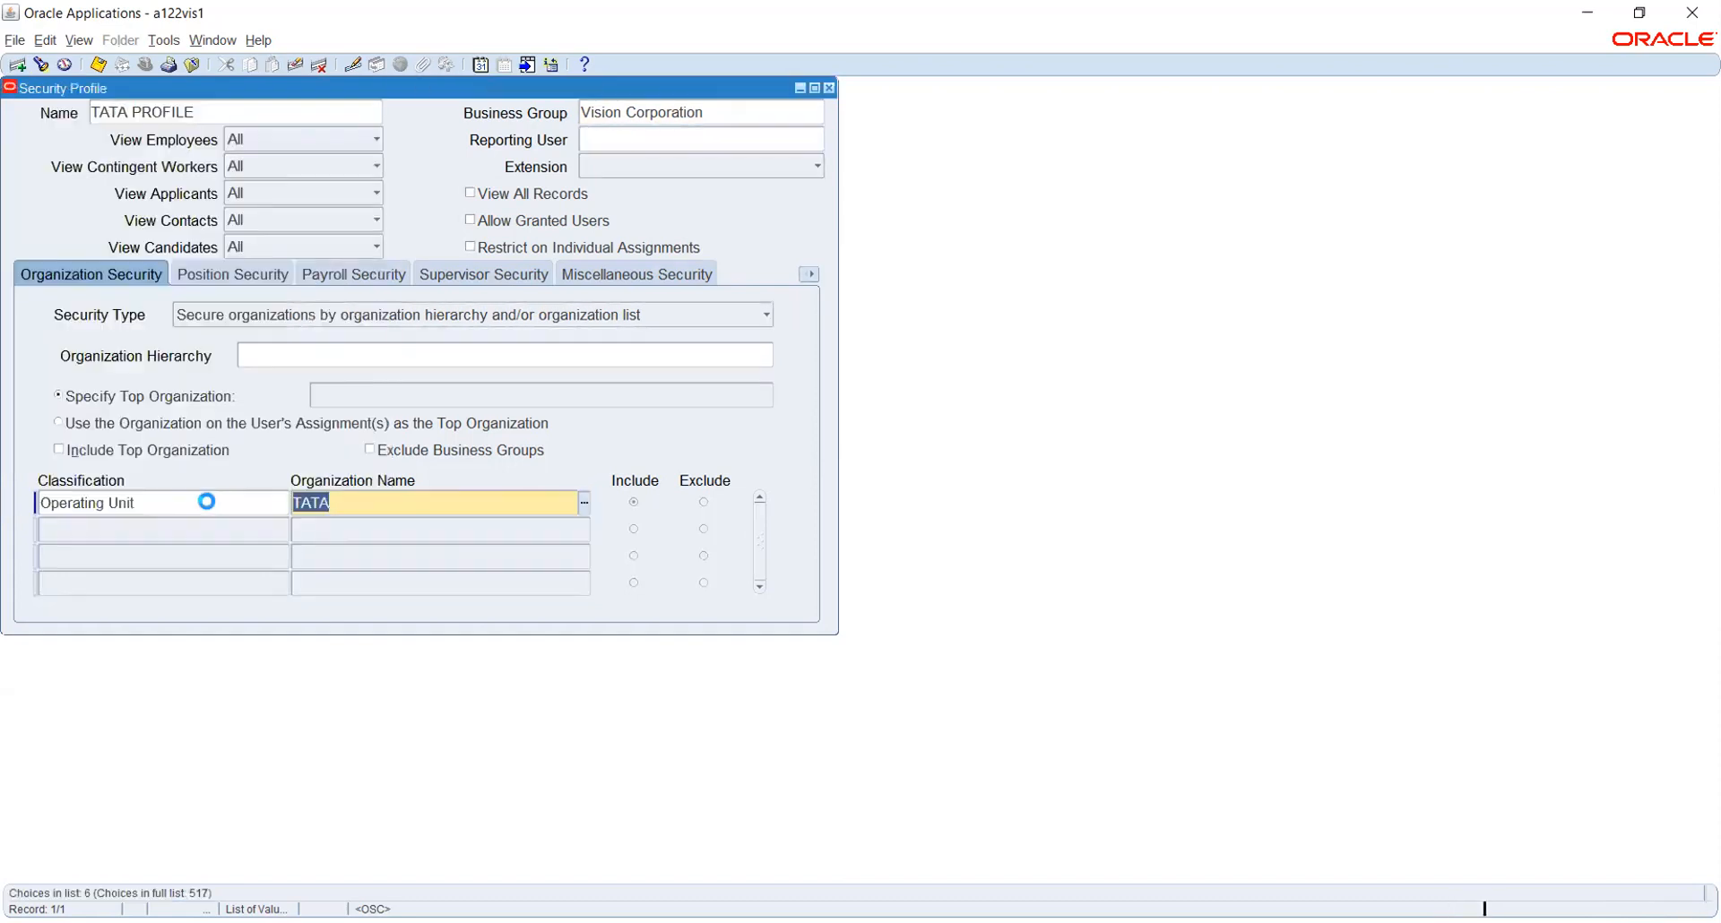
Add a second Inventory Organization row with TATA as organization, which is rejected as invalid
click(170, 530)
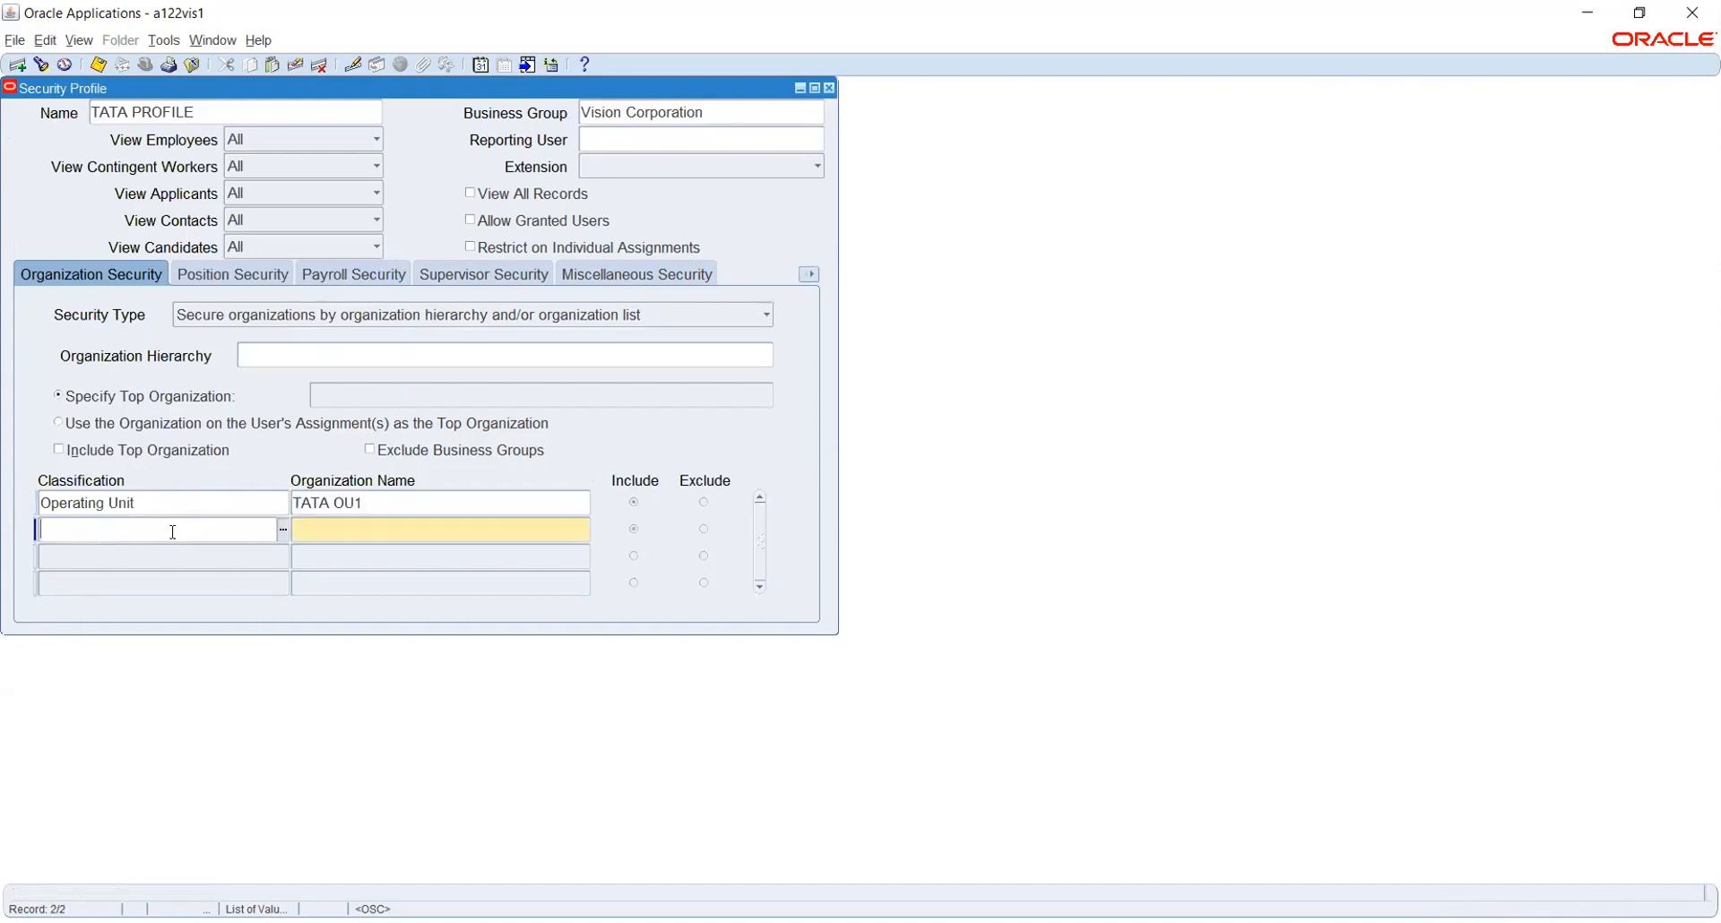
text(INV)
key(Tab)
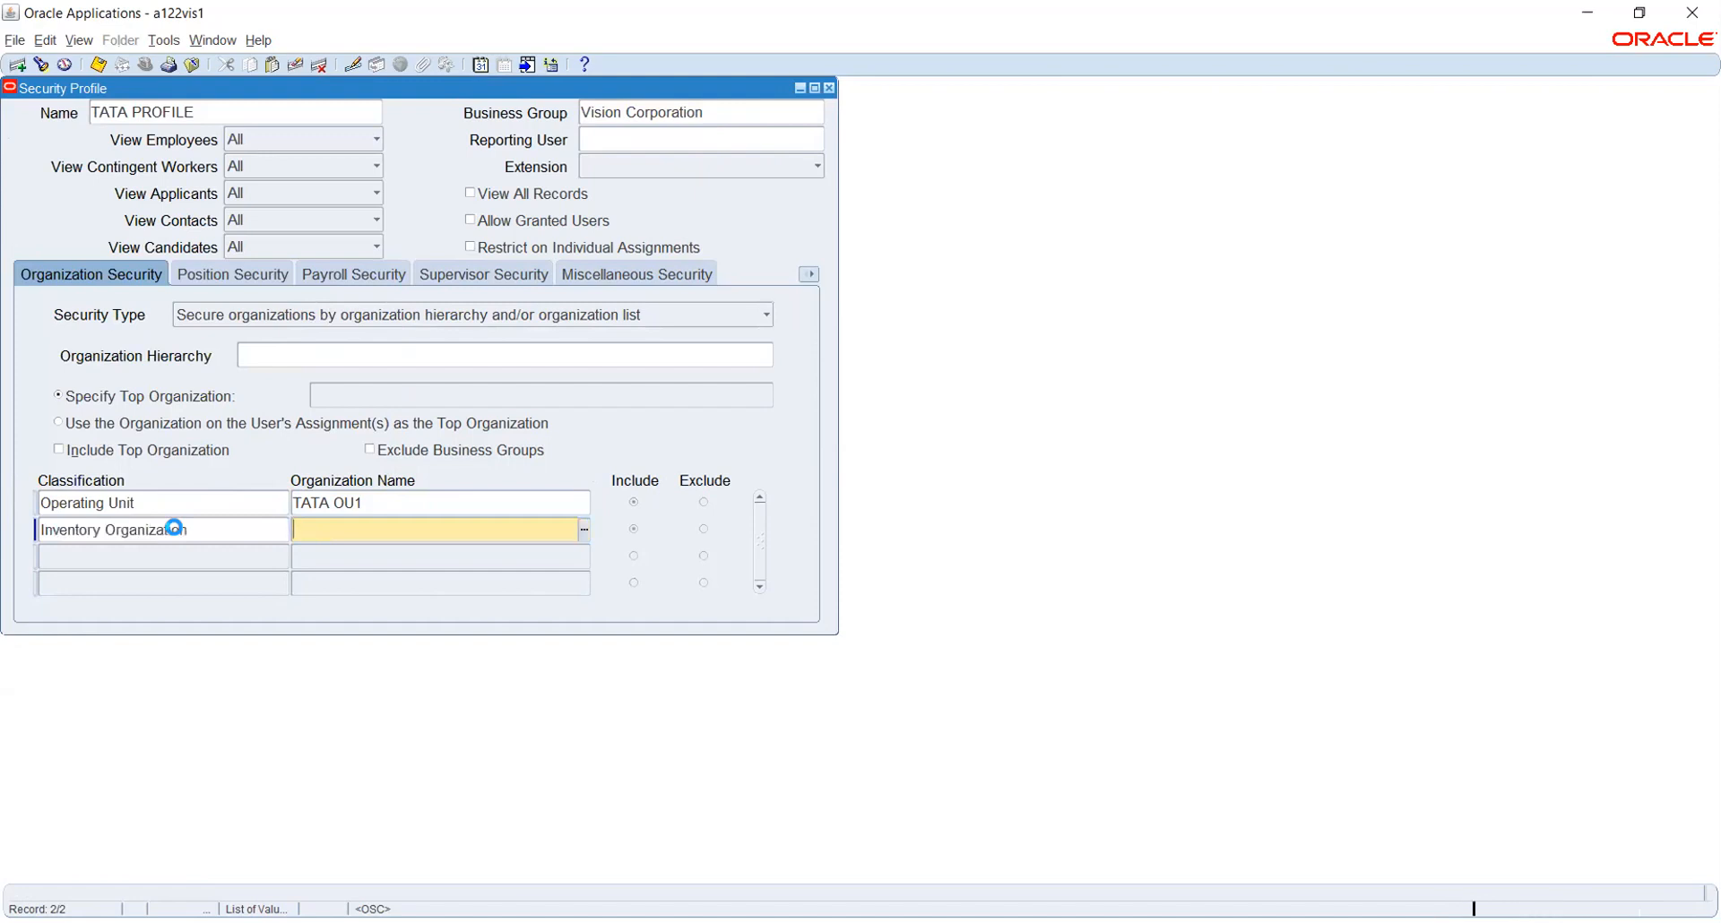
text(TATA)
key(Tab)
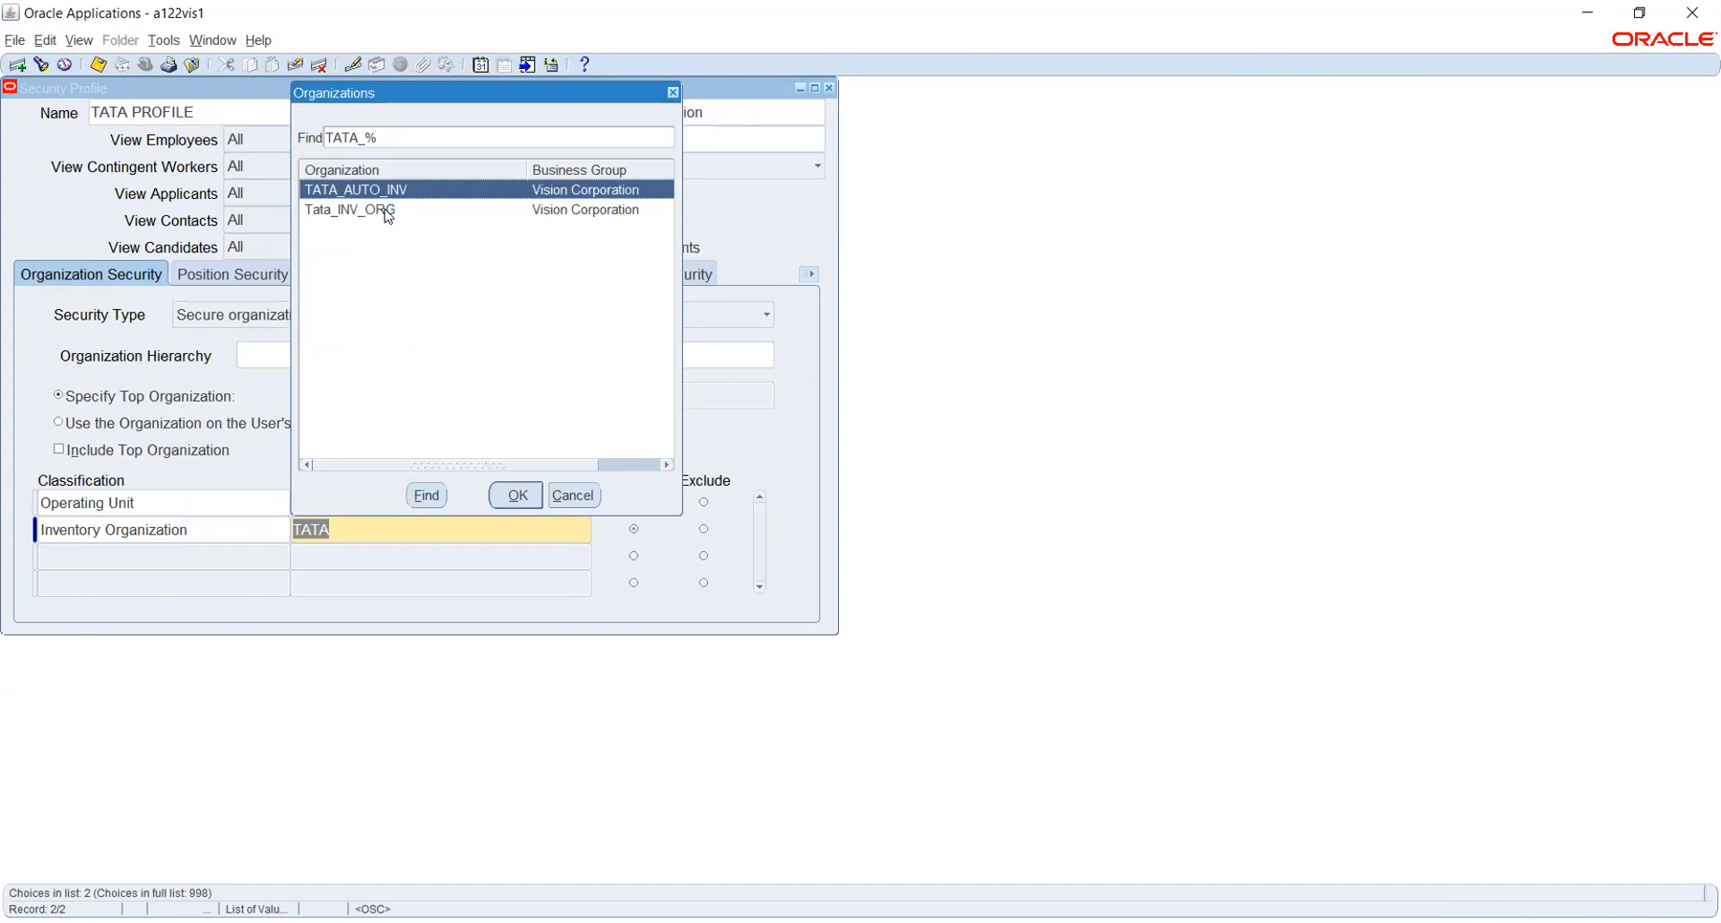
click(574, 495)
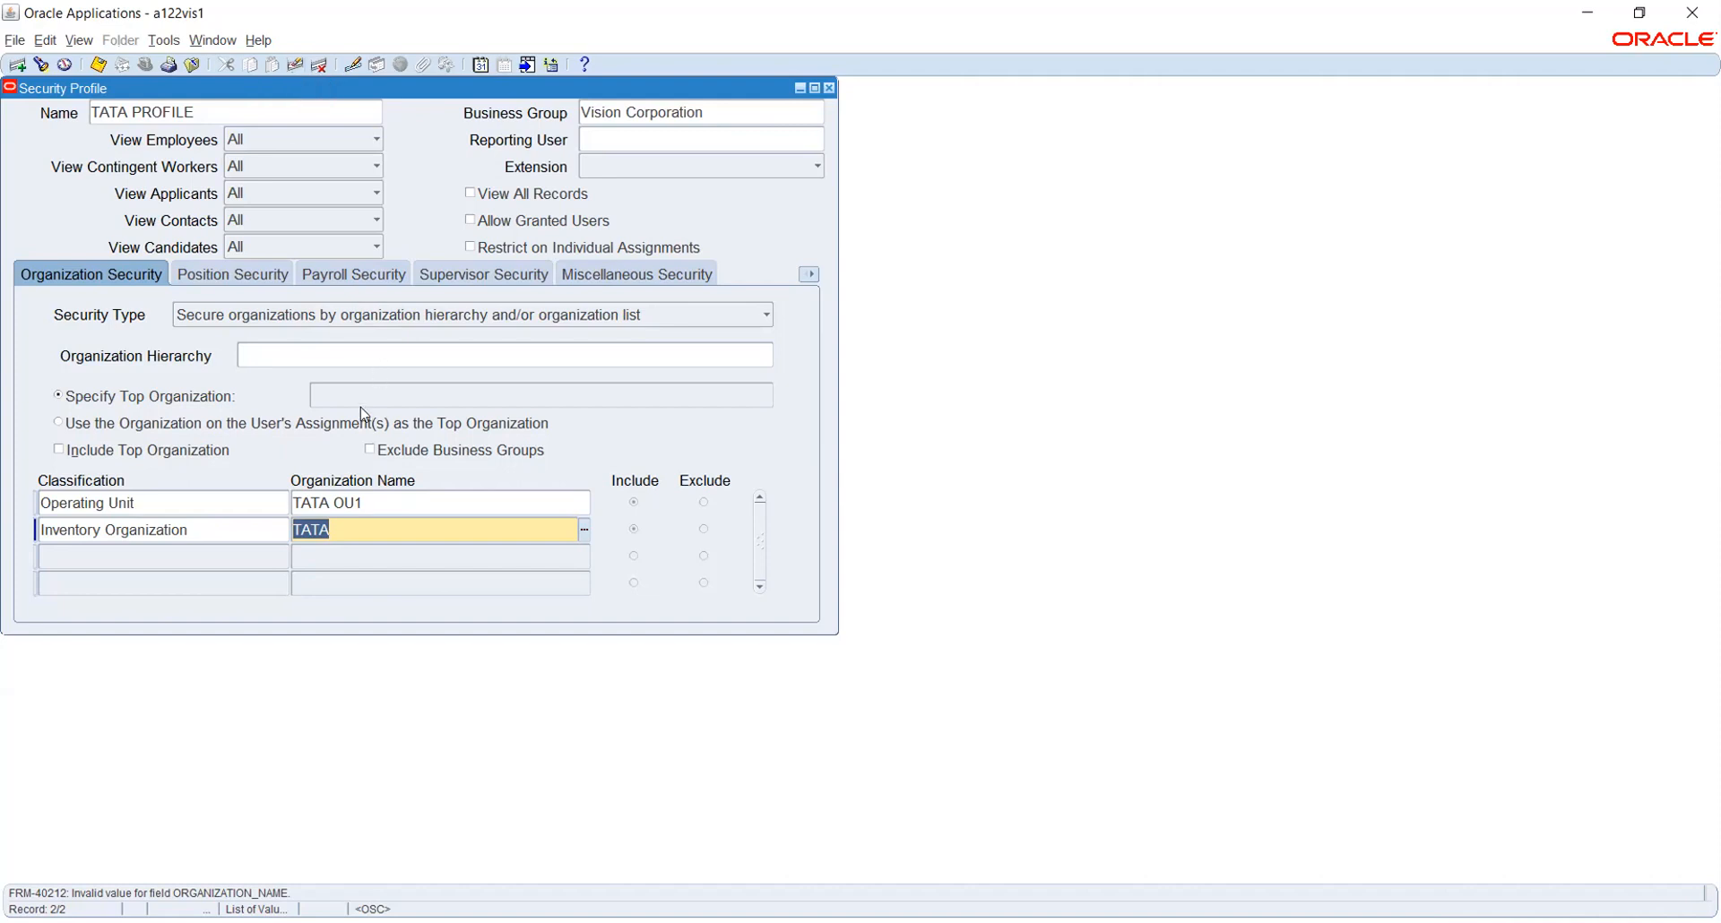
Remove the invalid Inventory Organization row and save TATA PROFILE with only TATA OU1
click(295, 65)
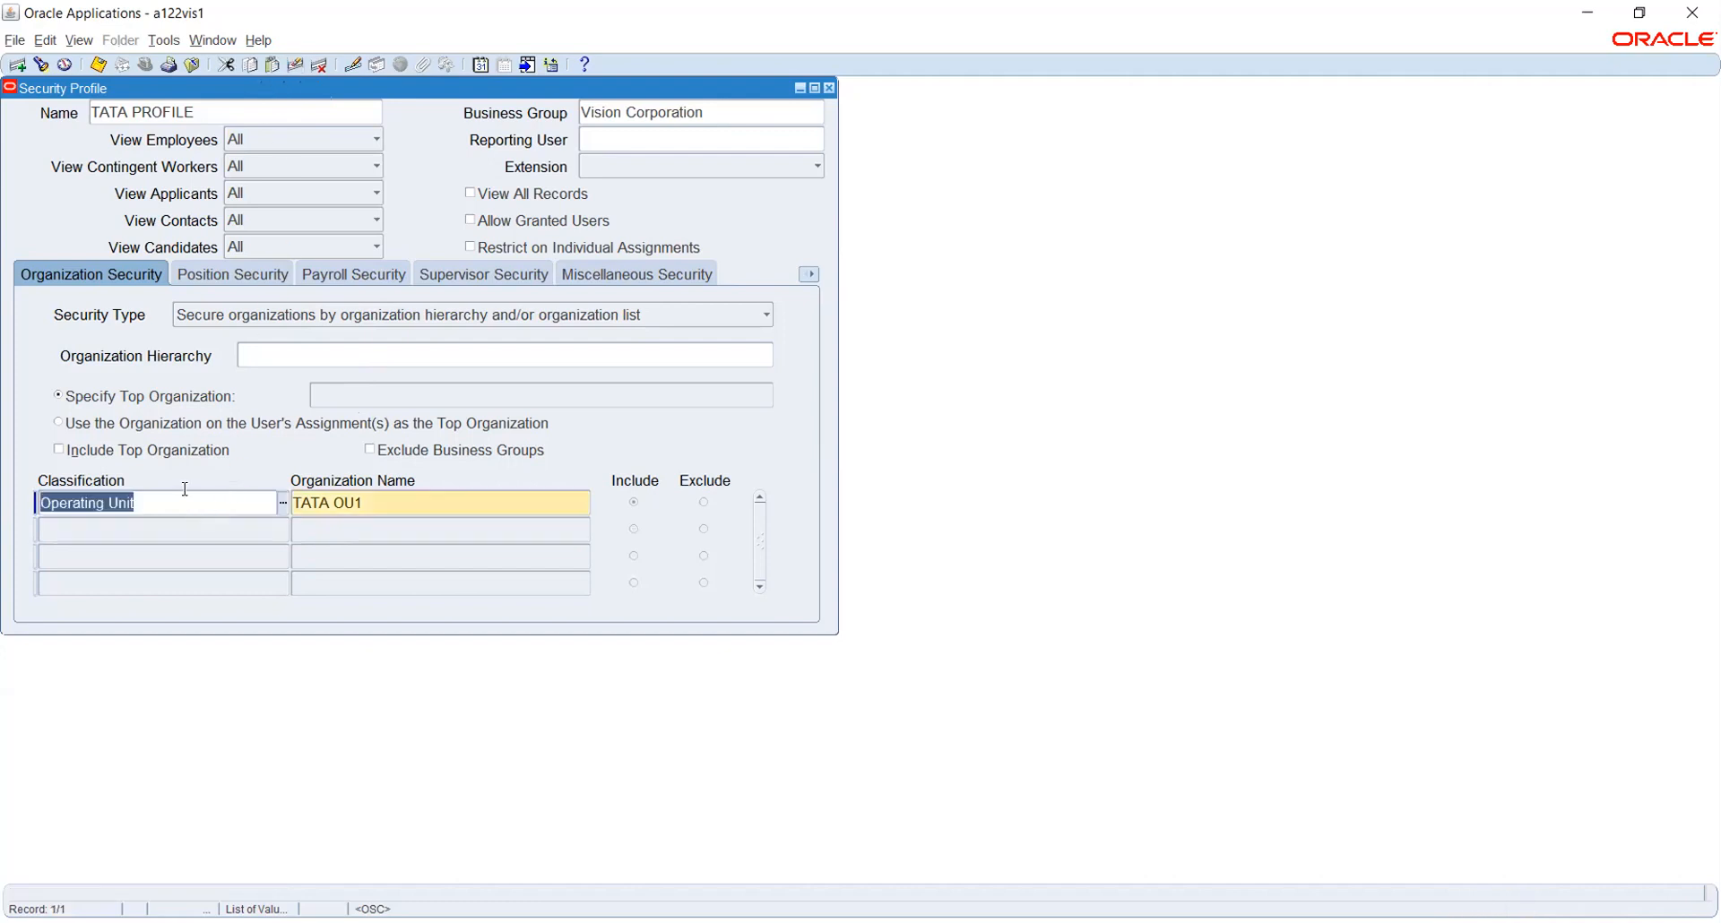
key(ctrl+s)
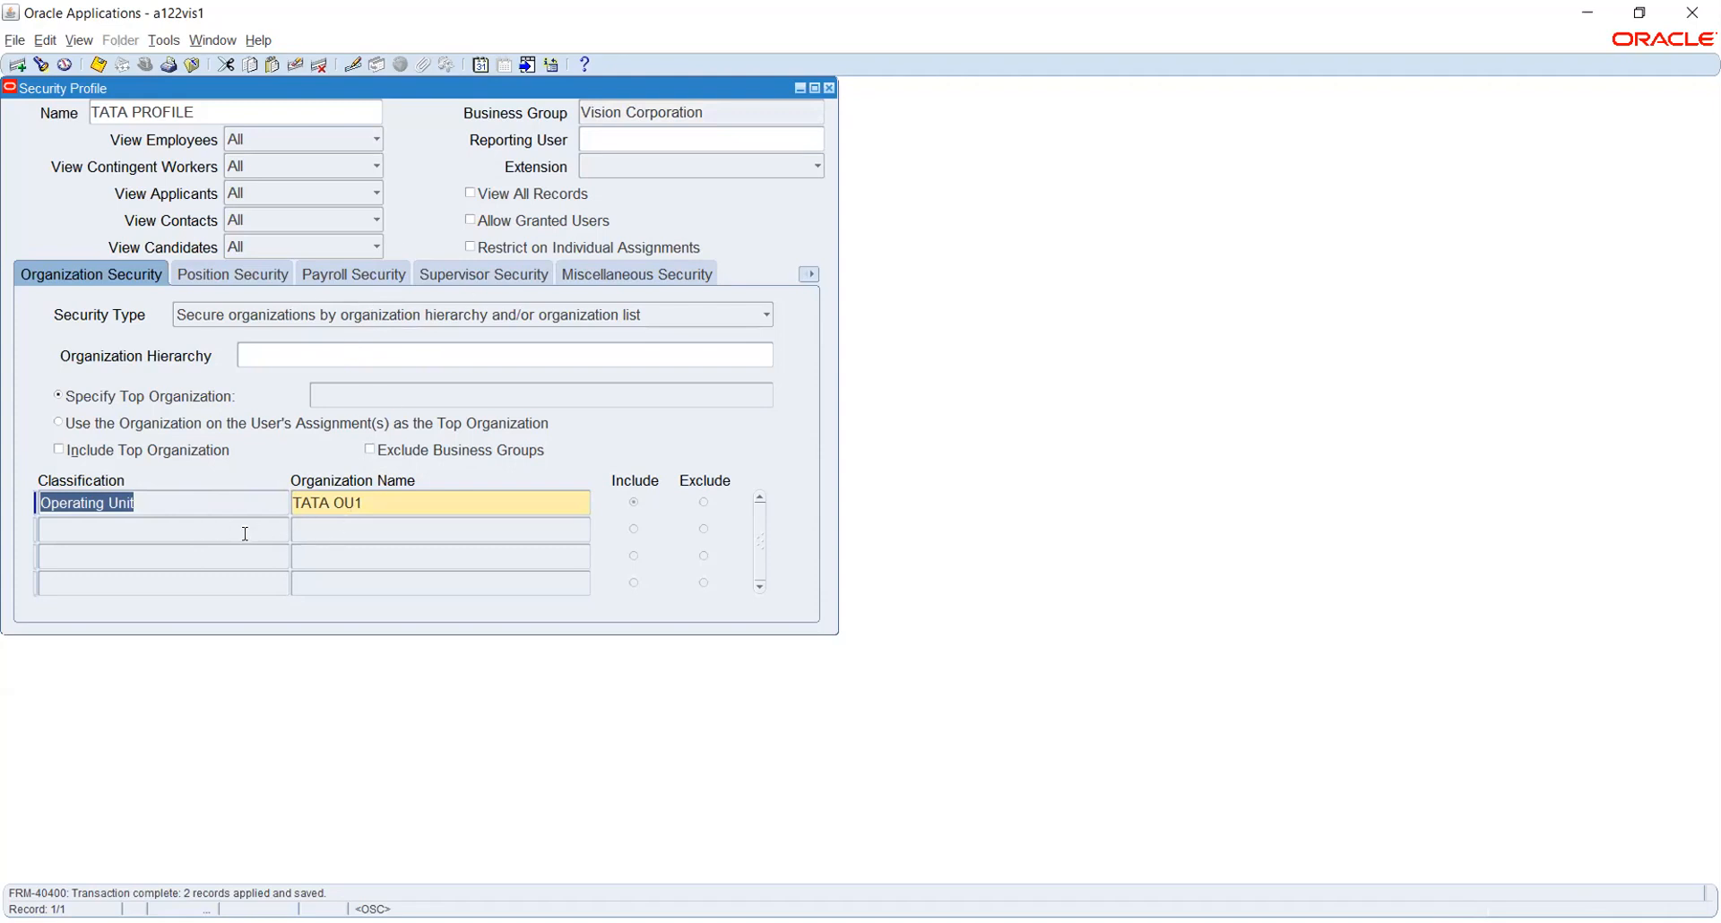
click(200, 529)
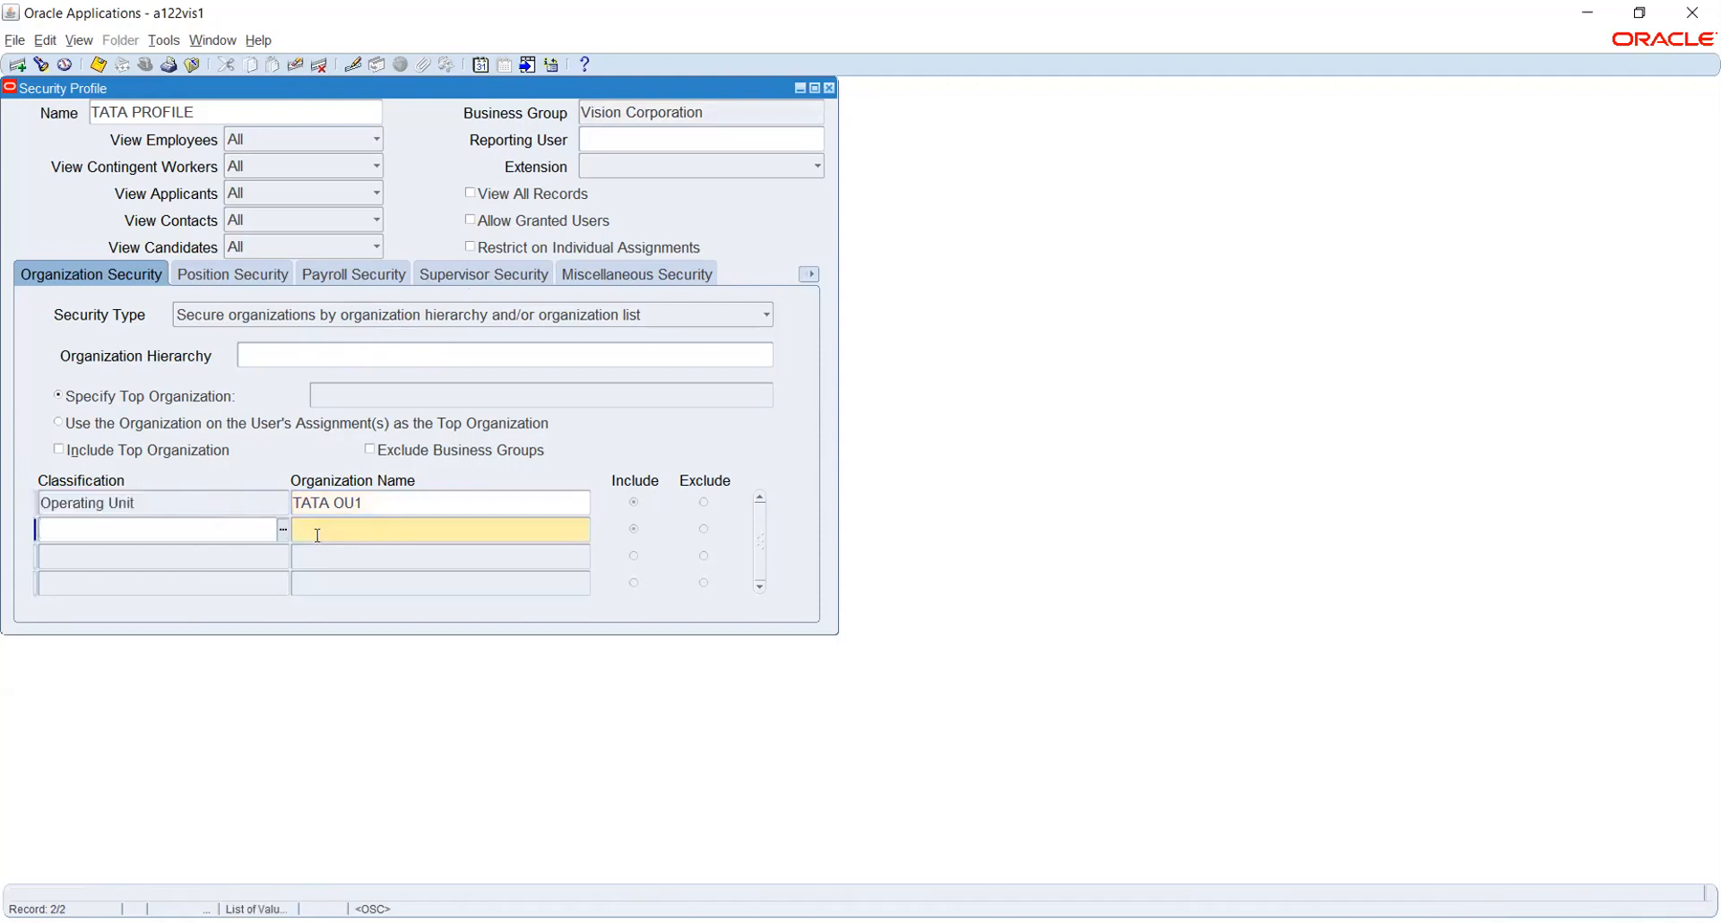
click(382, 498)
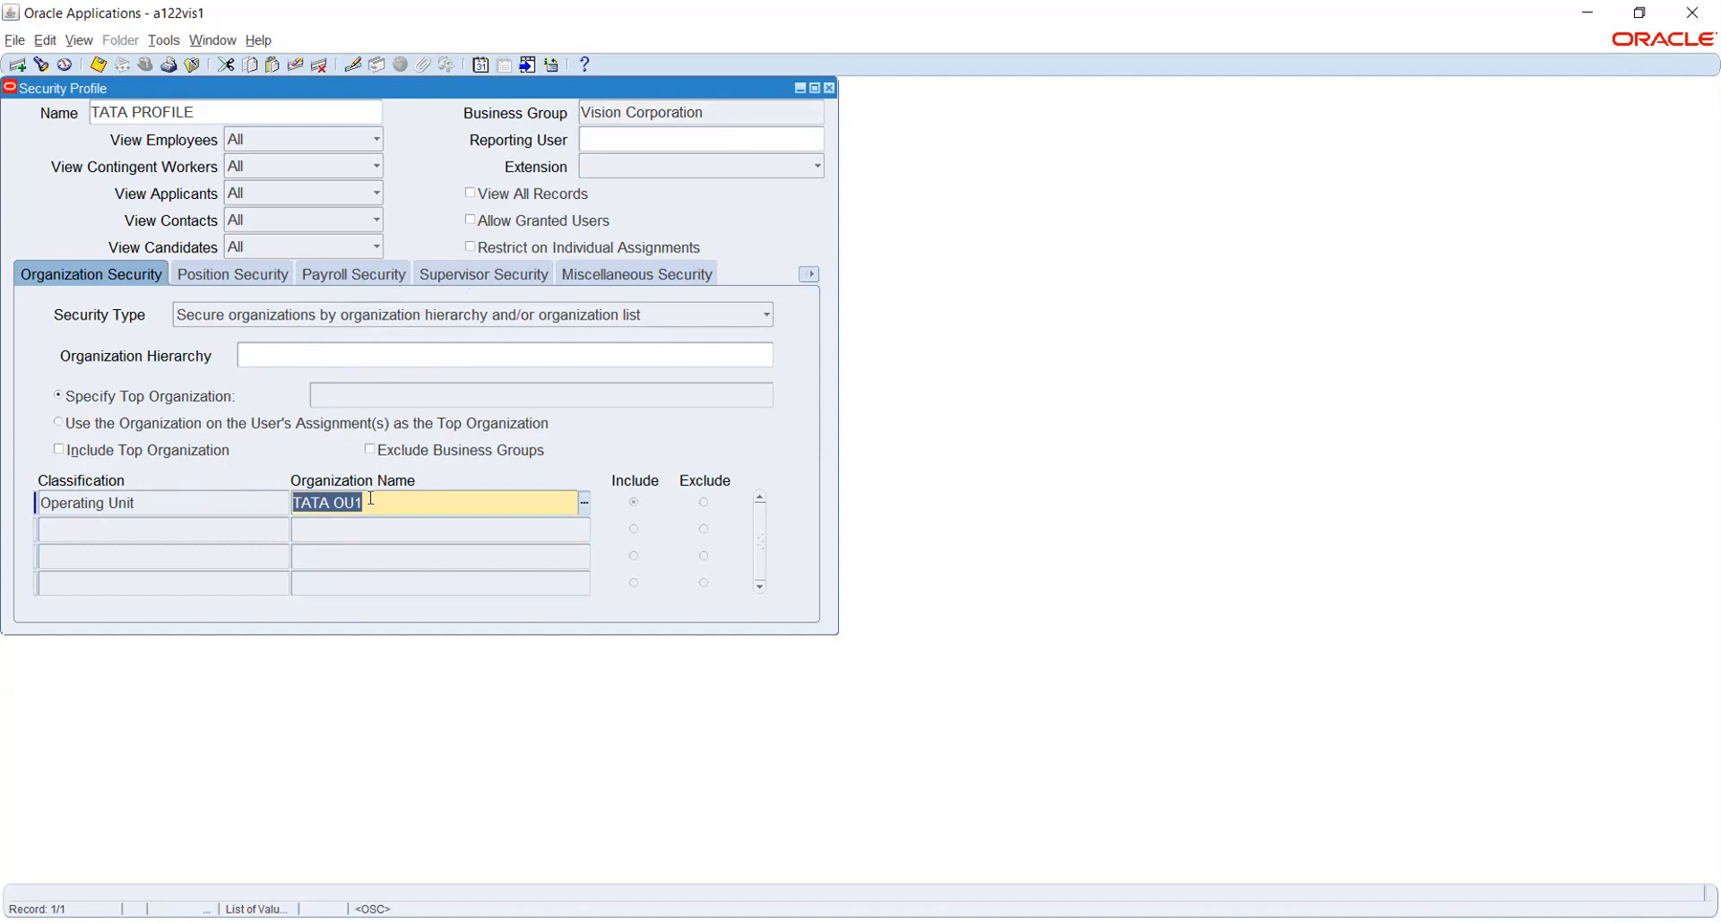
key(ctrl+s)
click(385, 317)
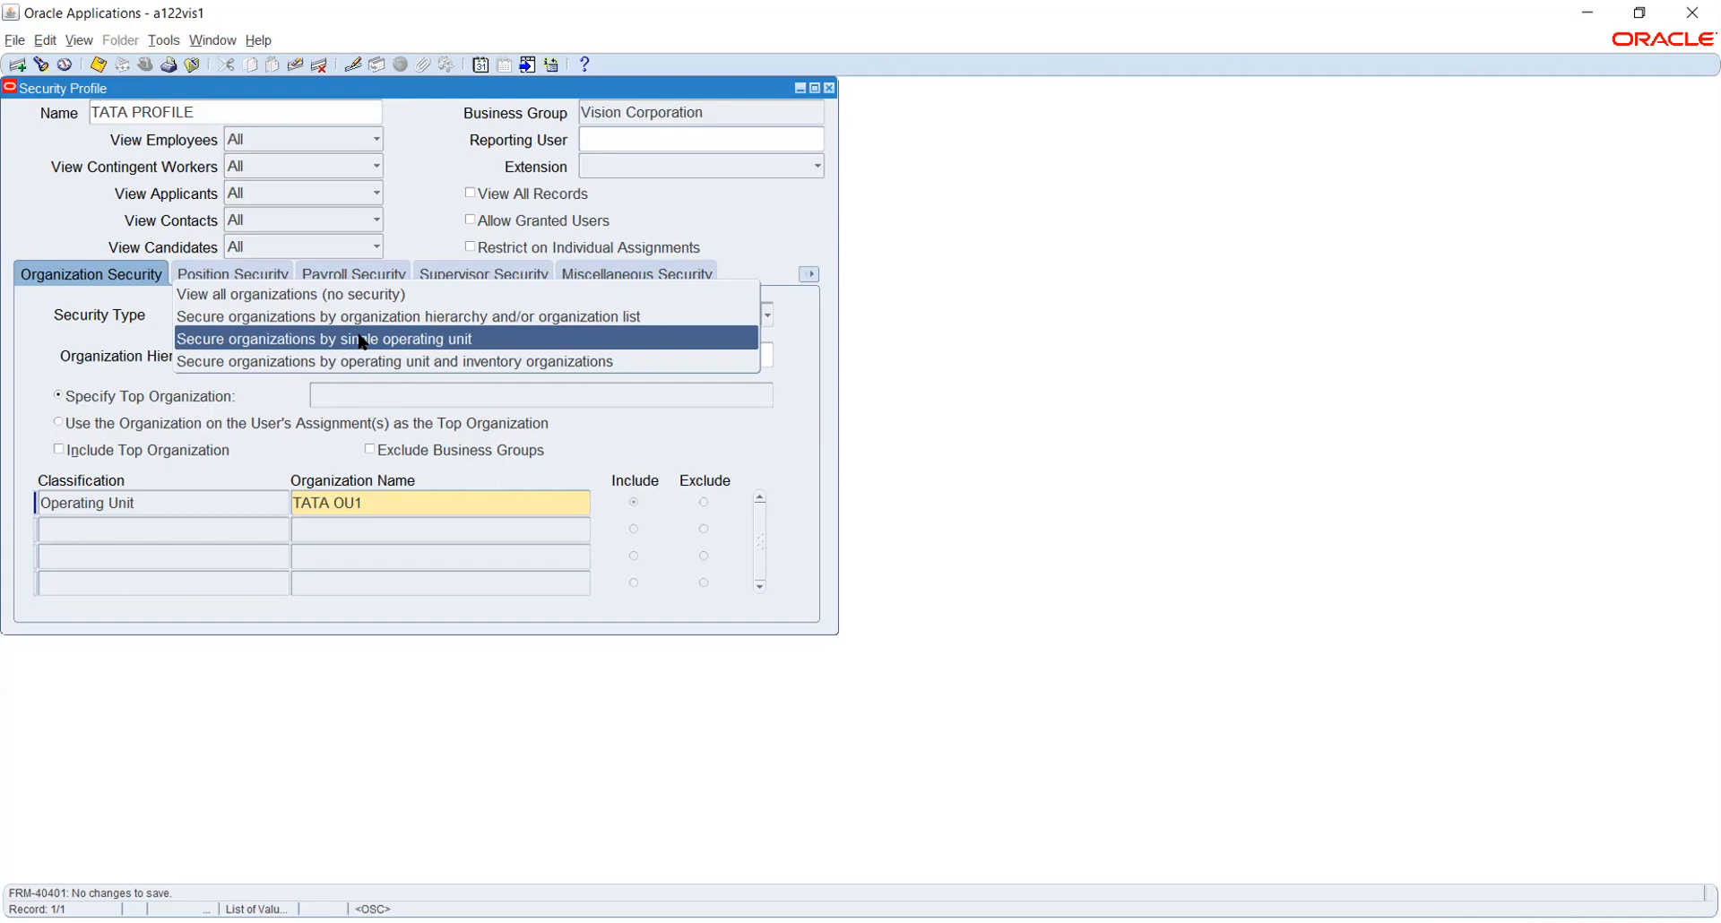
click(148, 324)
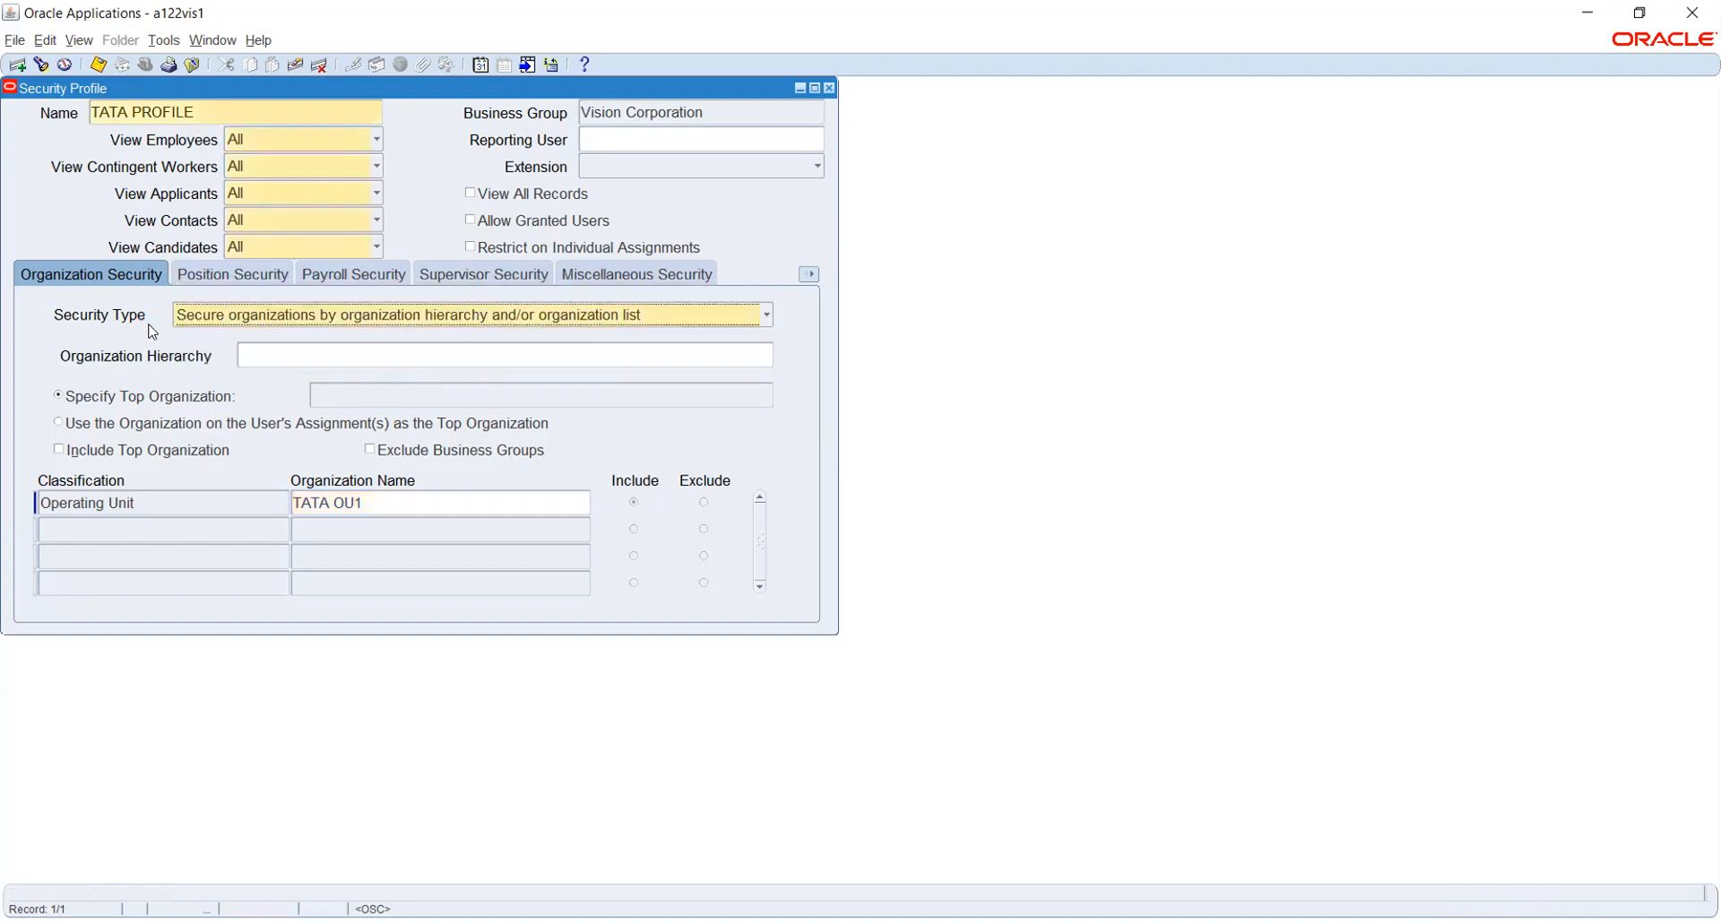
click(366, 318)
click(233, 322)
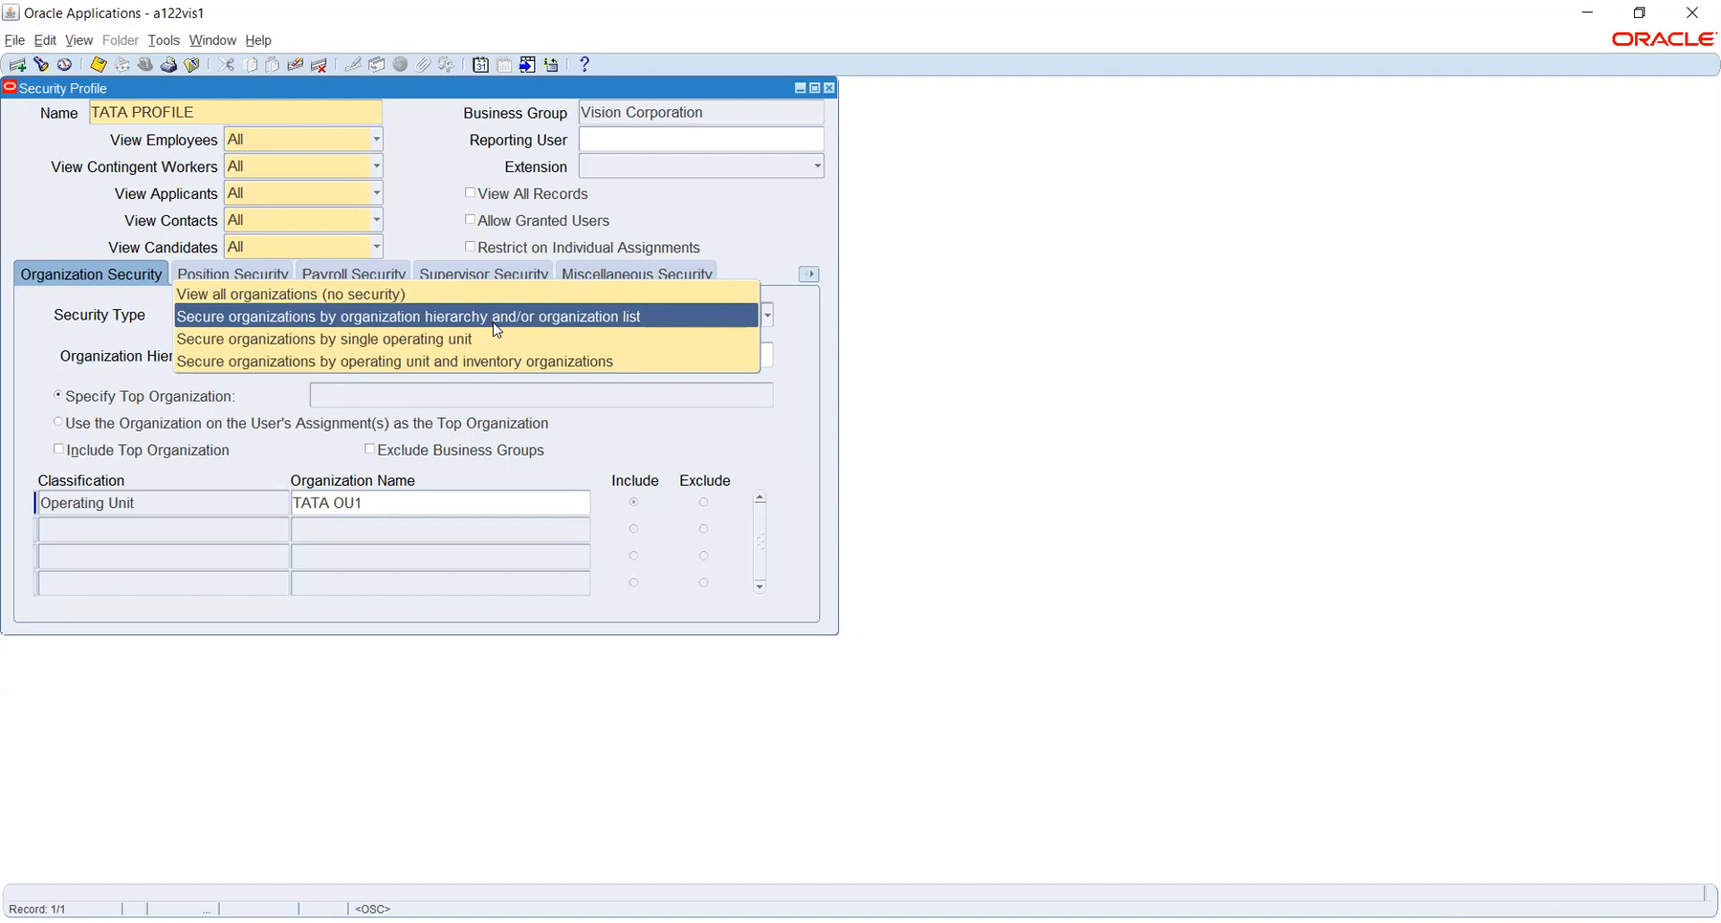
click(800, 310)
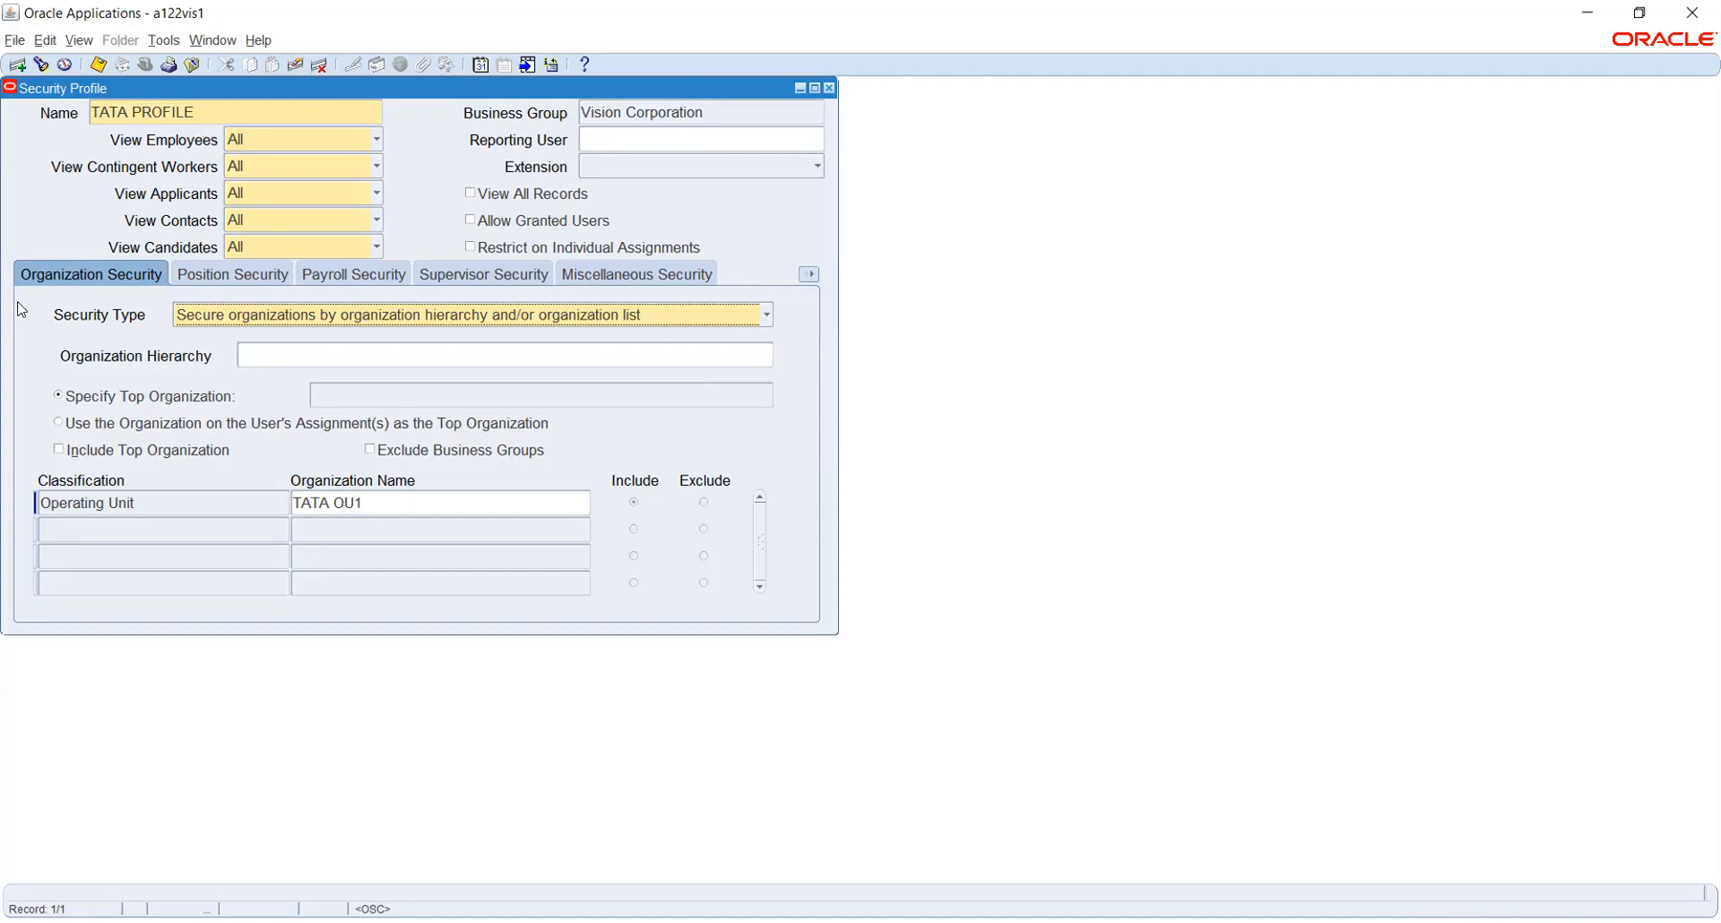
click(99, 66)
click(328, 114)
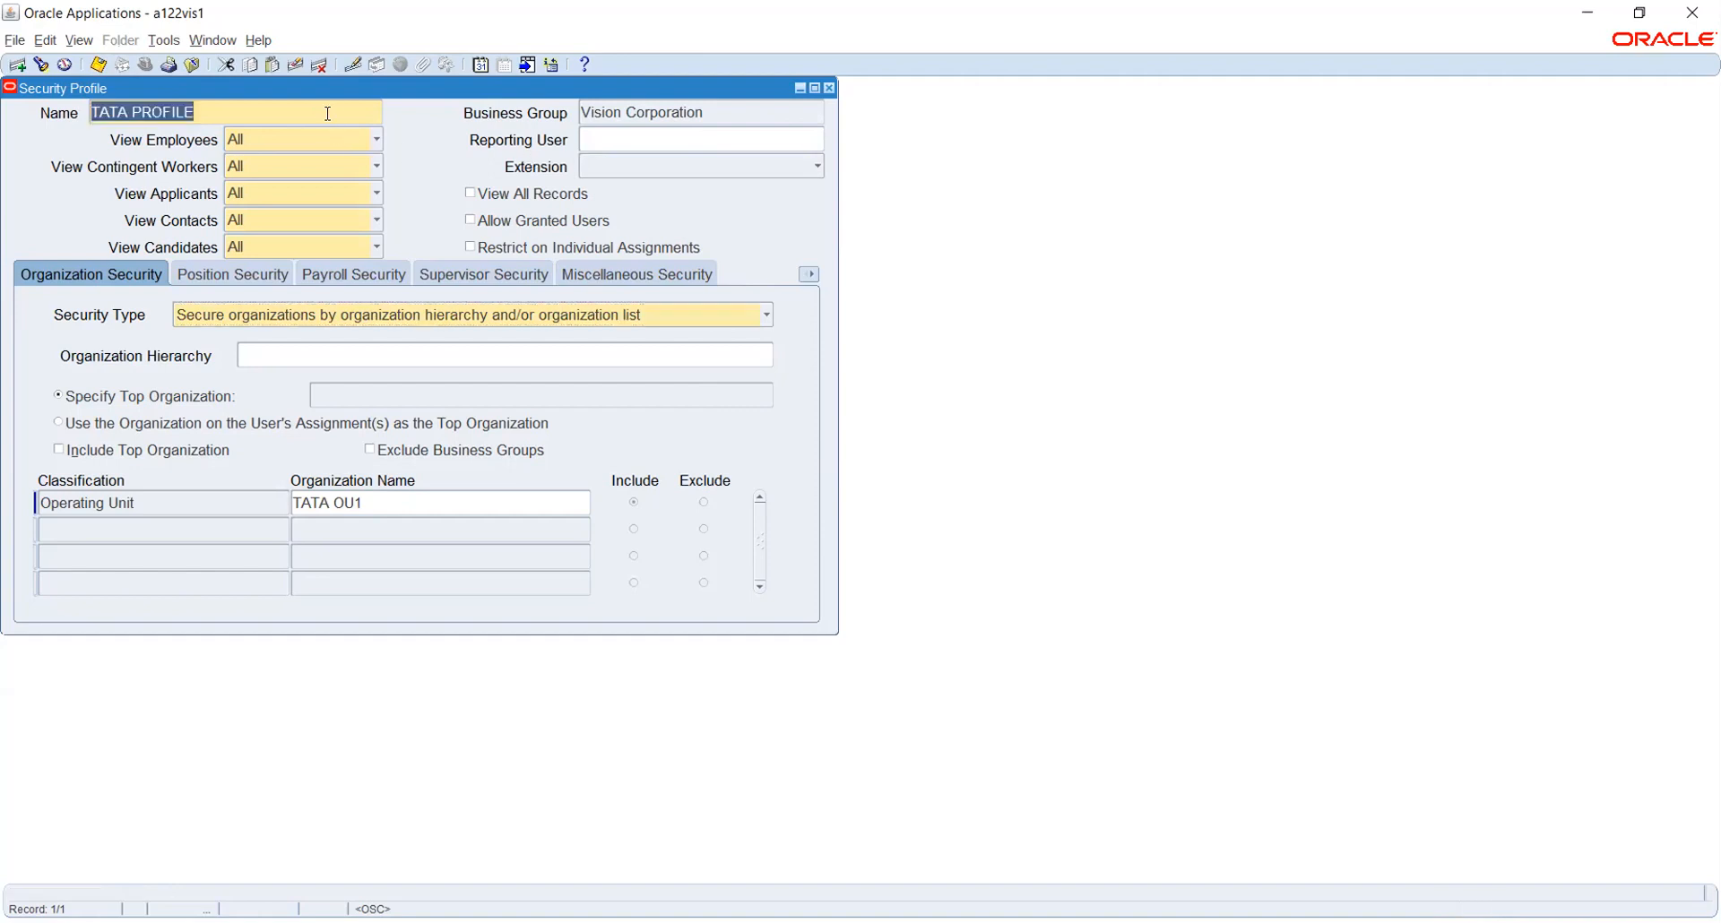
Close the Security Profile form, switch to System Administrator, and open Security > Responsibility > Define
key(F4)
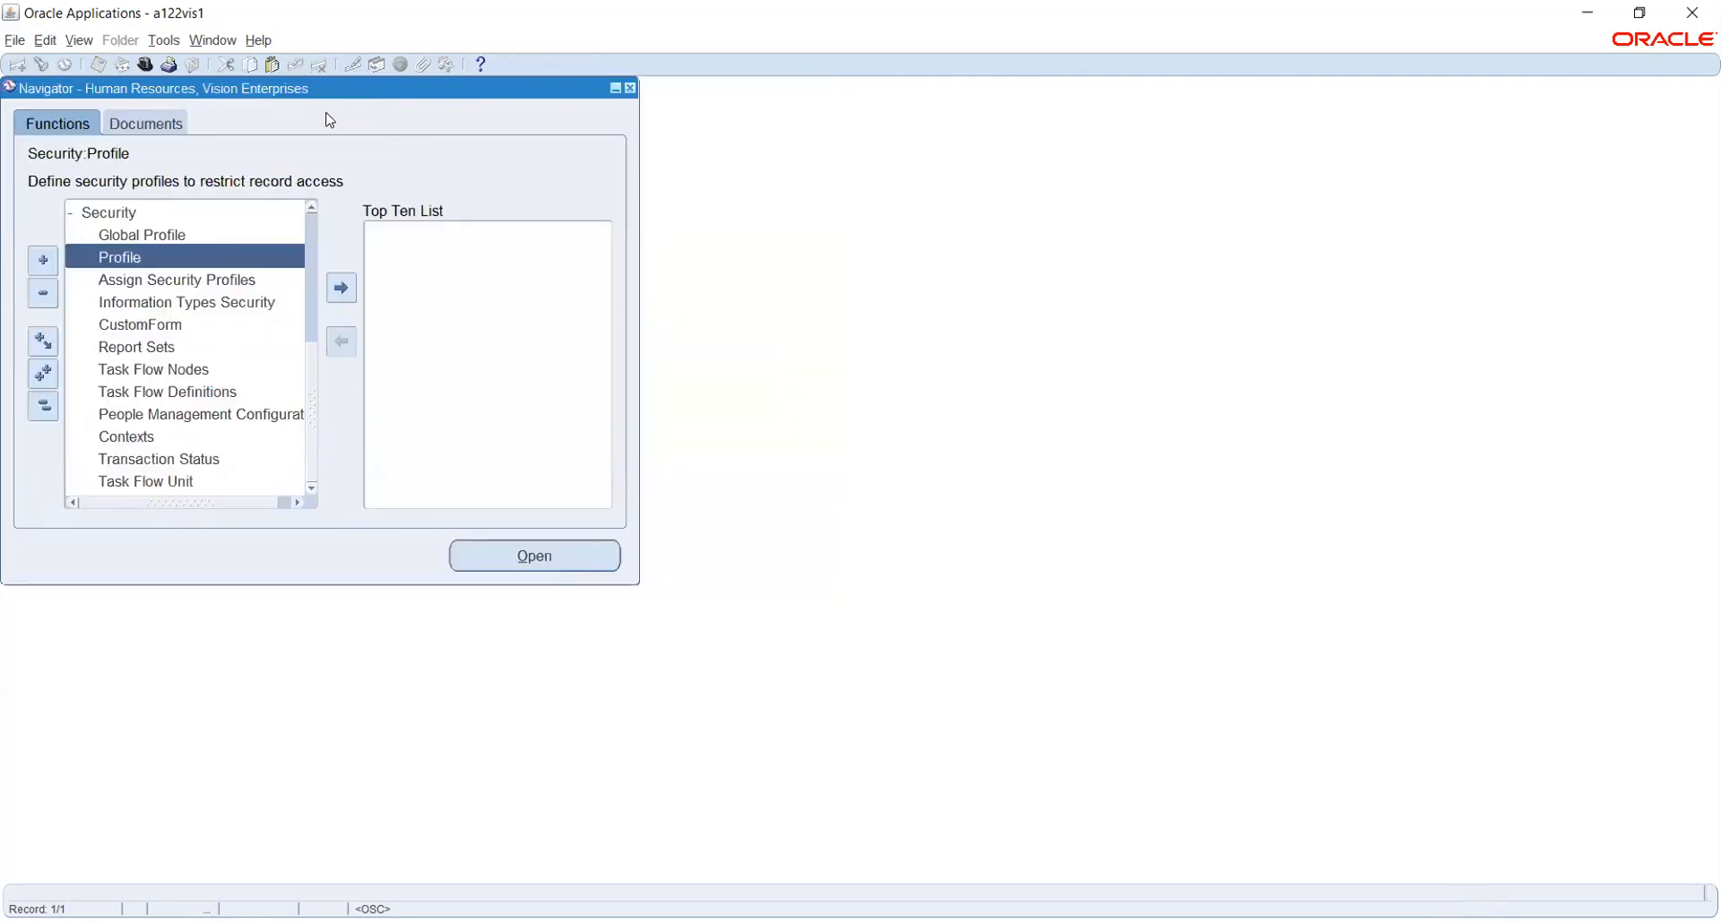
click(147, 66)
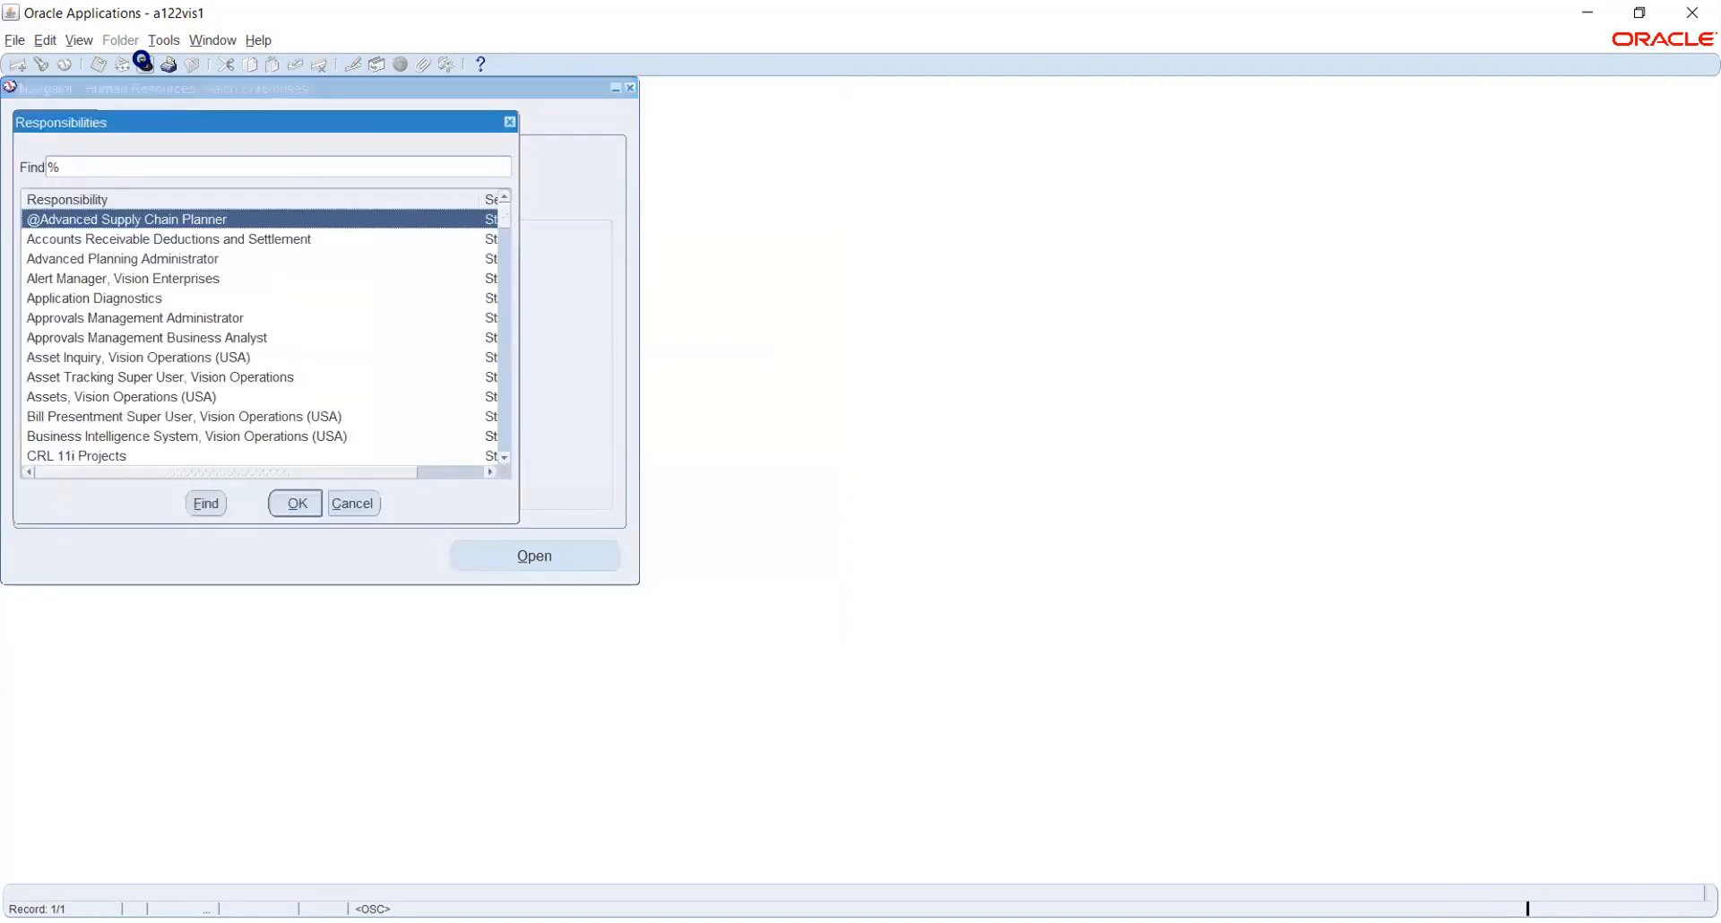
text(sys)
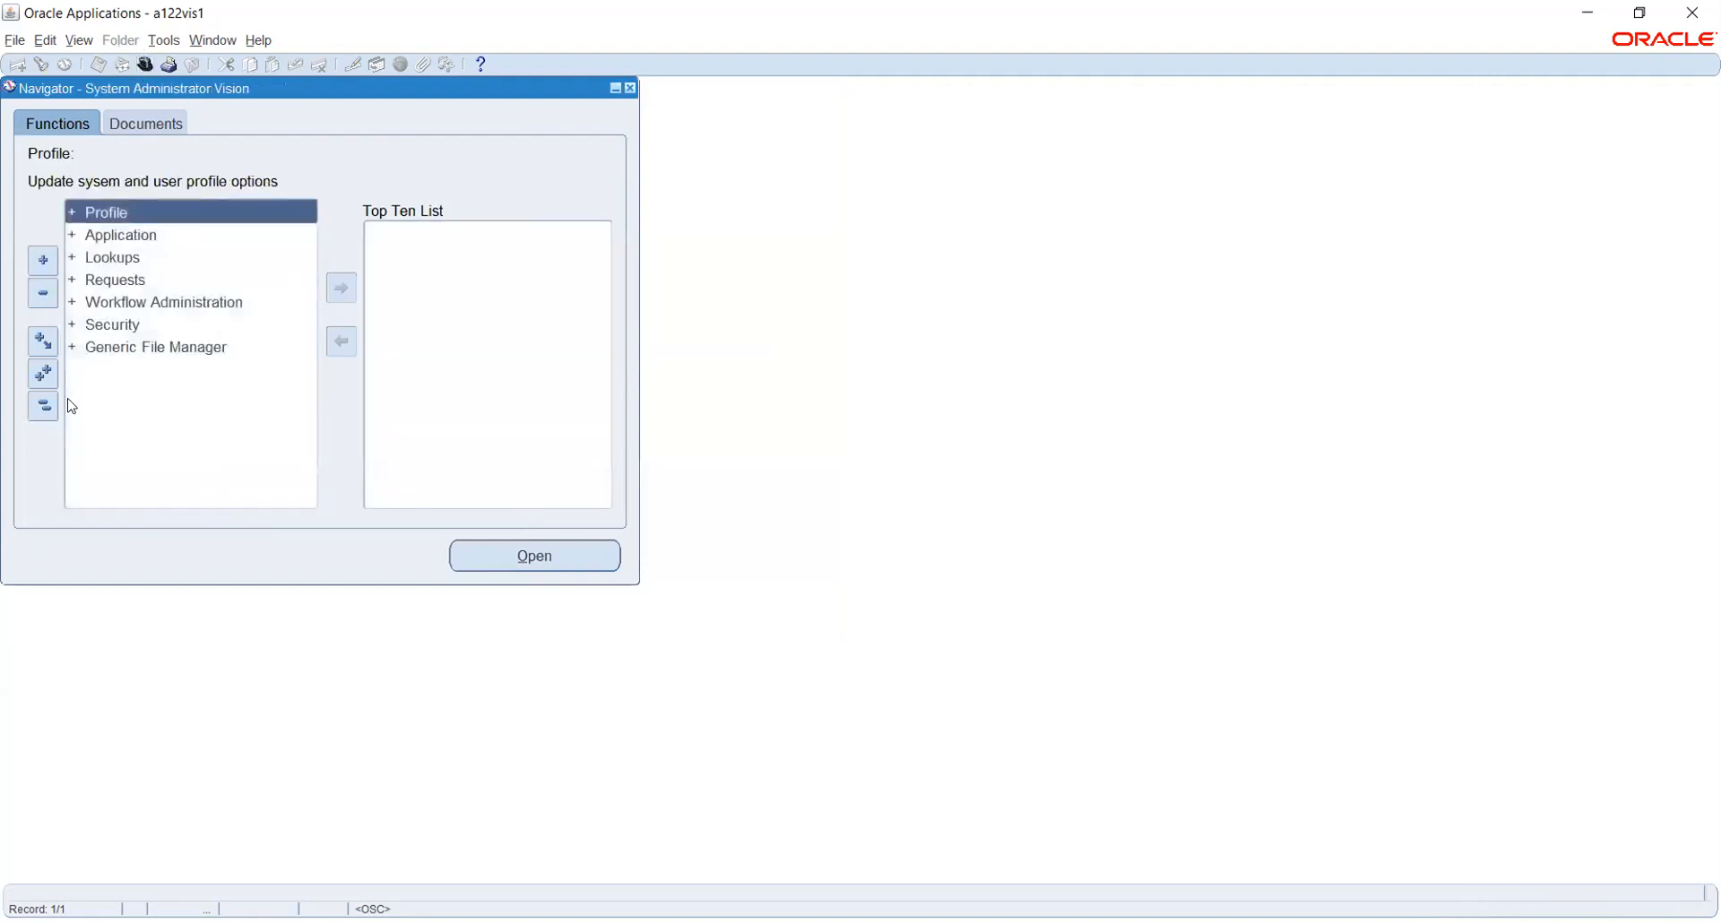
click(107, 324)
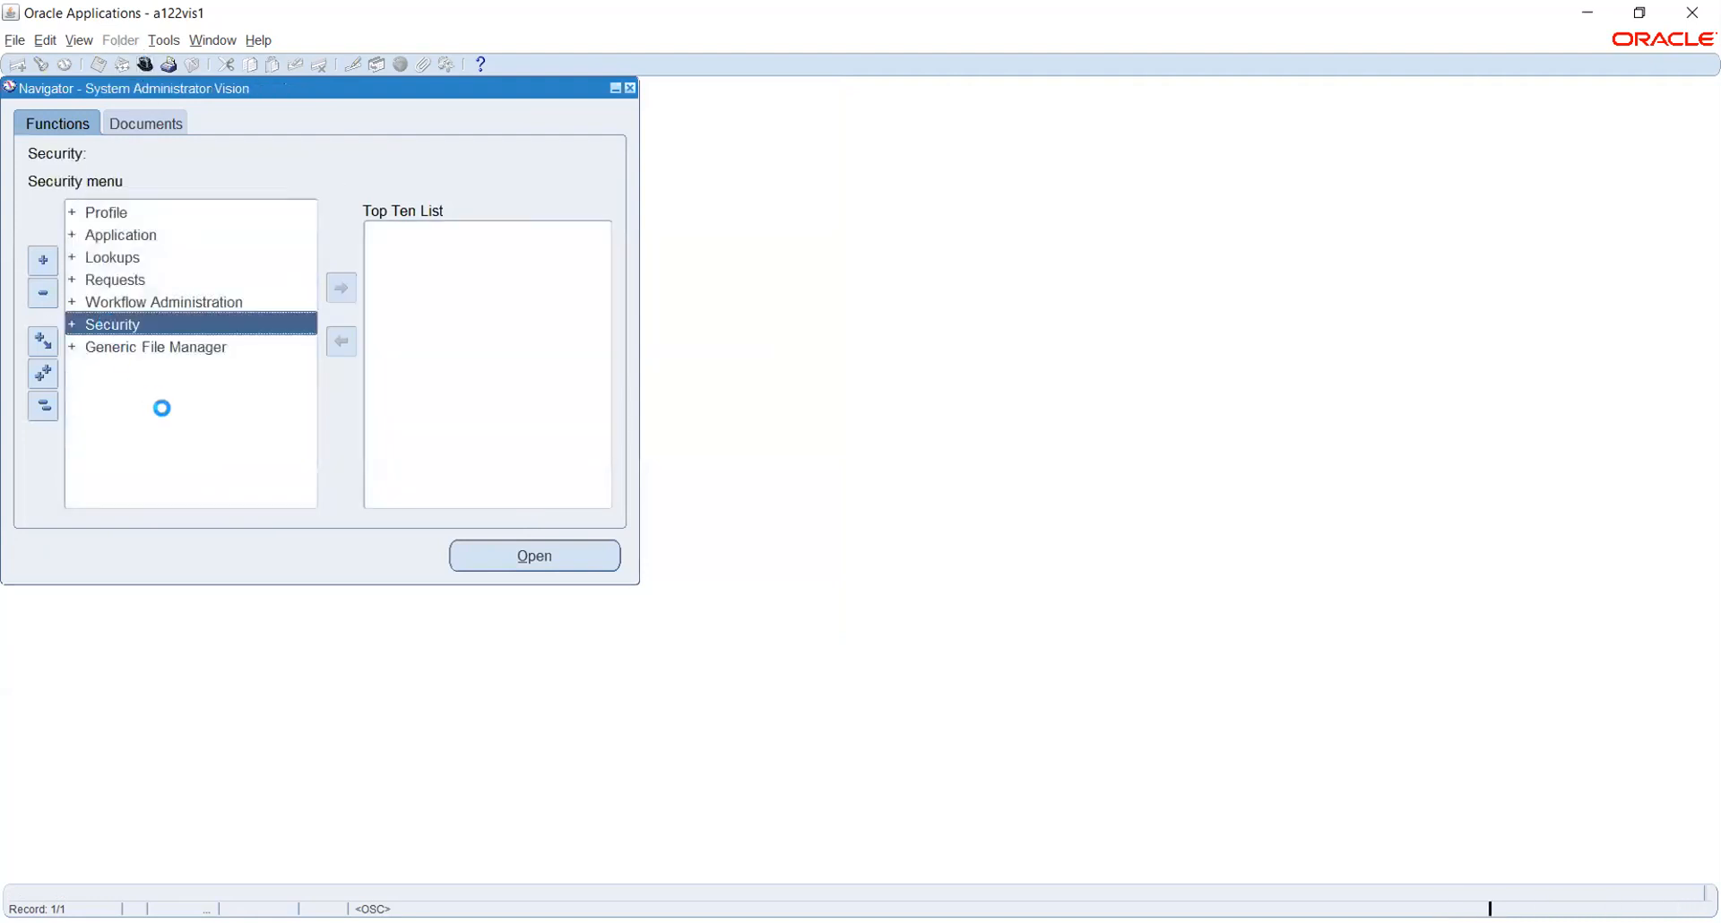
double_click(120, 371)
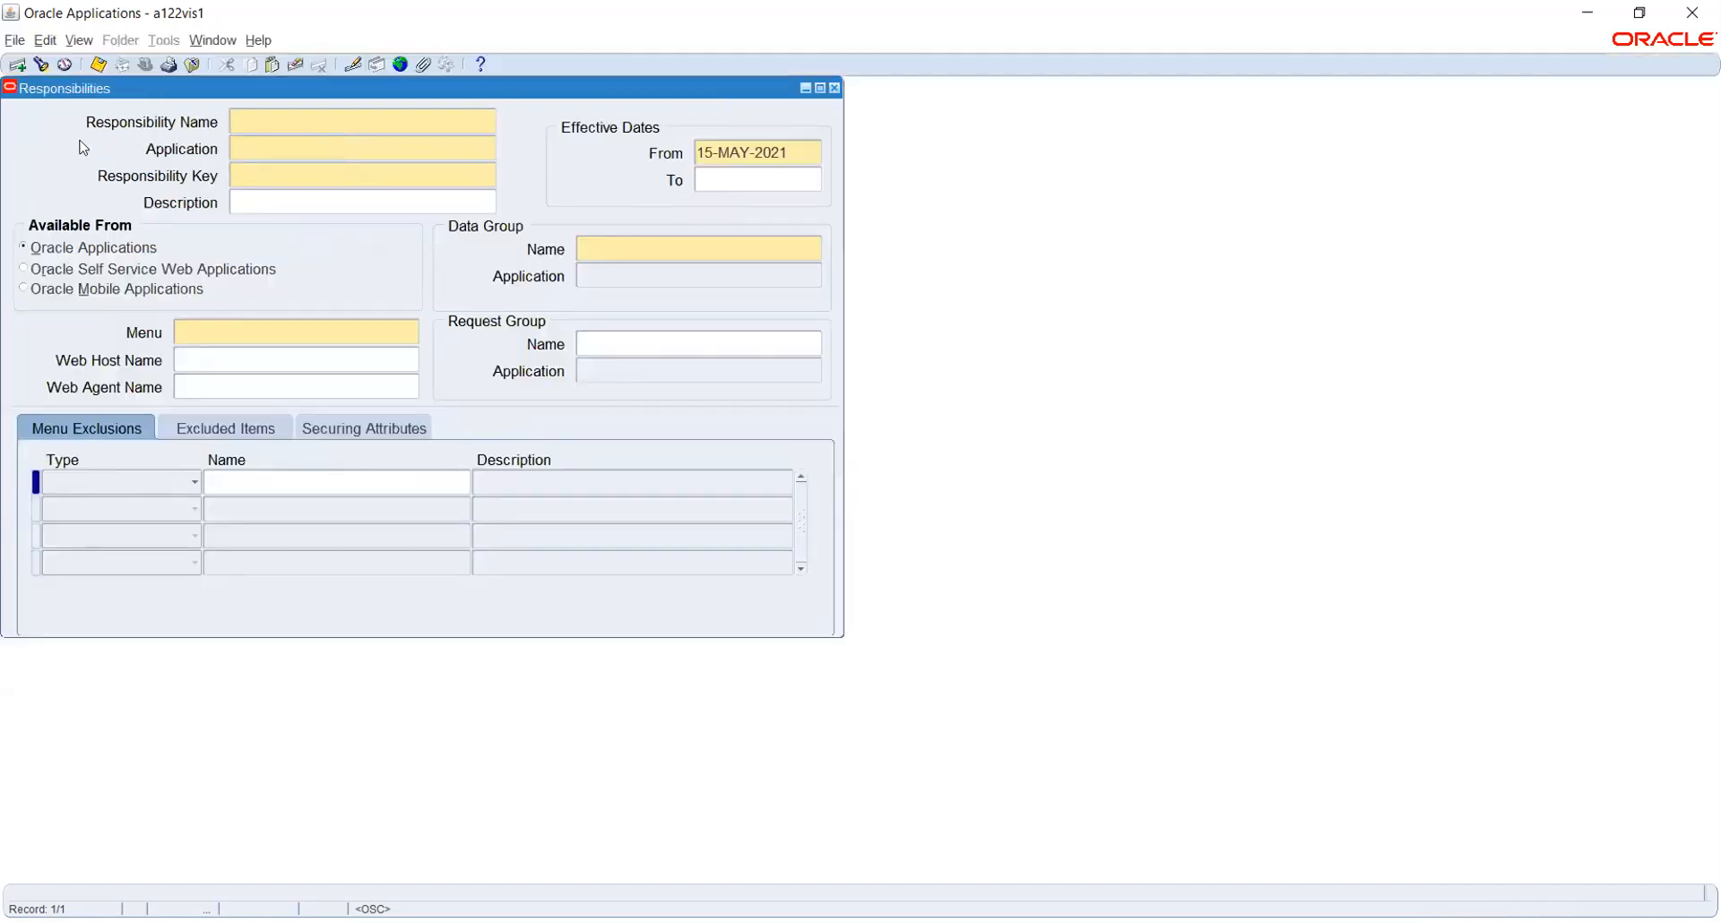
click(41, 65)
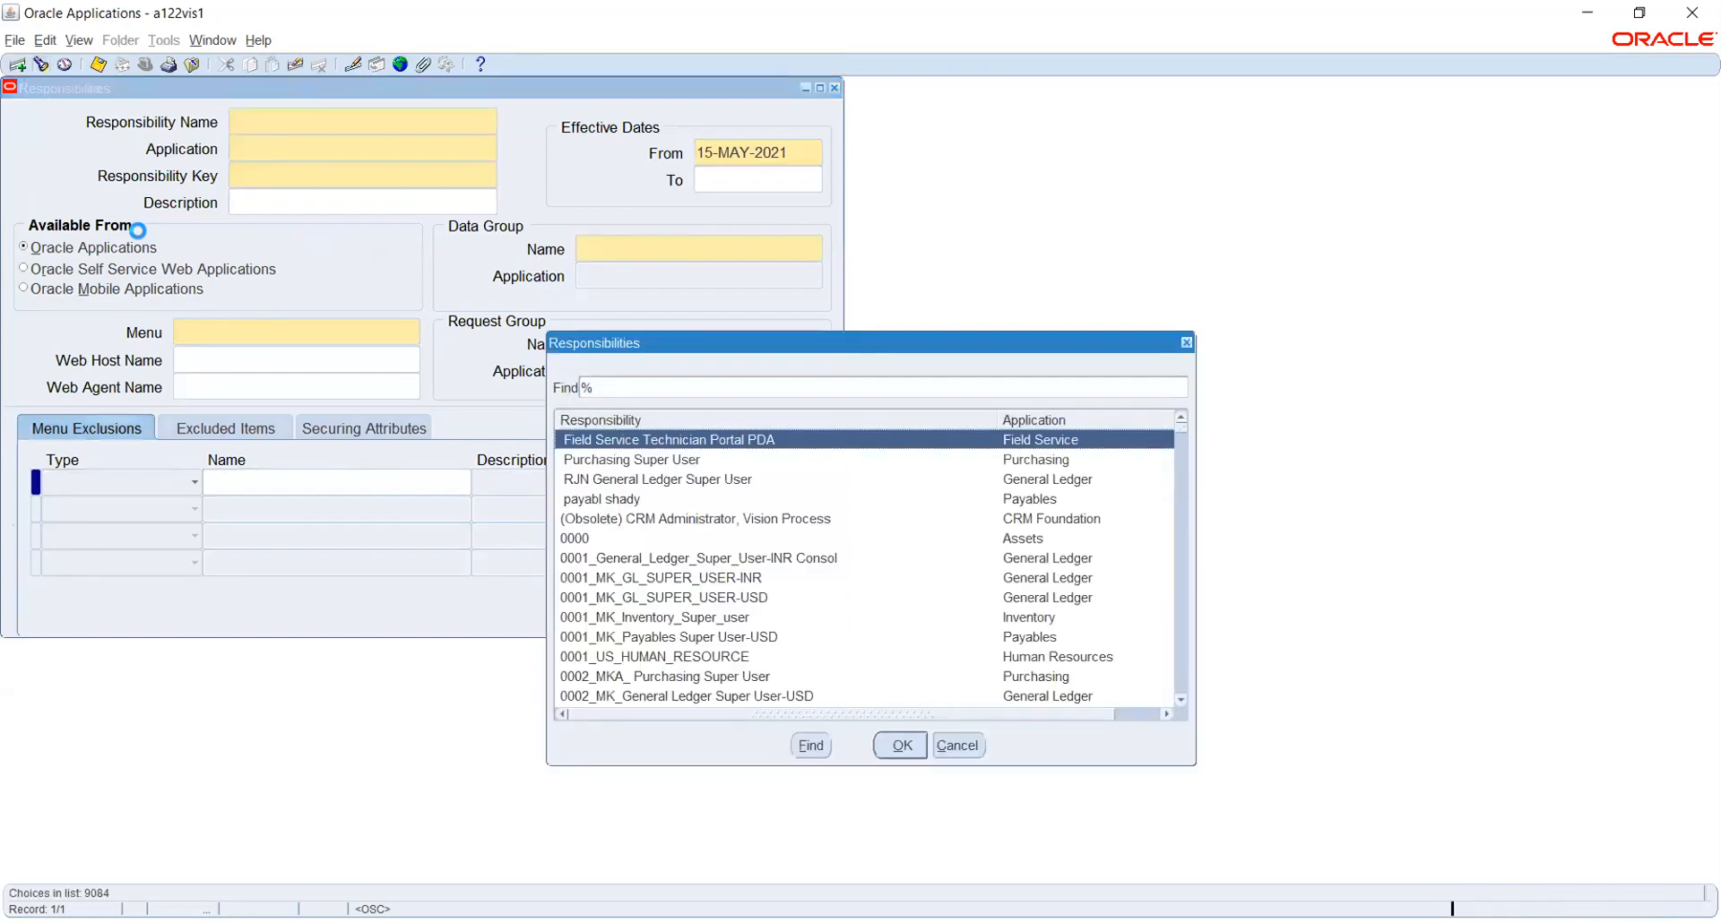
text(tatA)
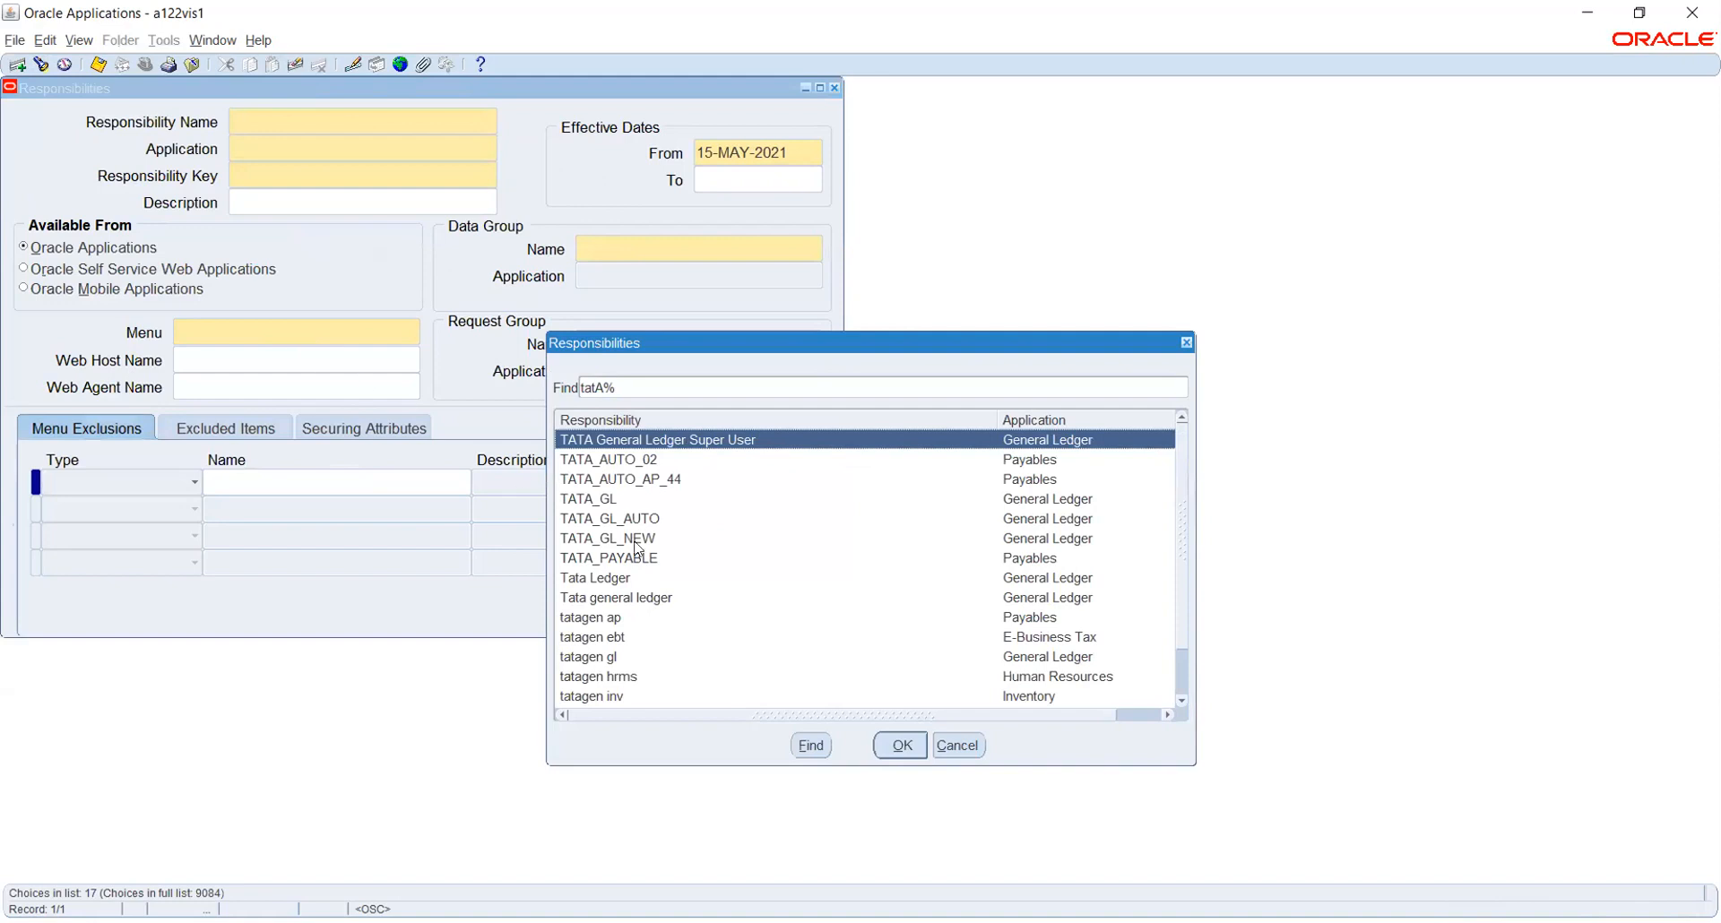
click(606, 500)
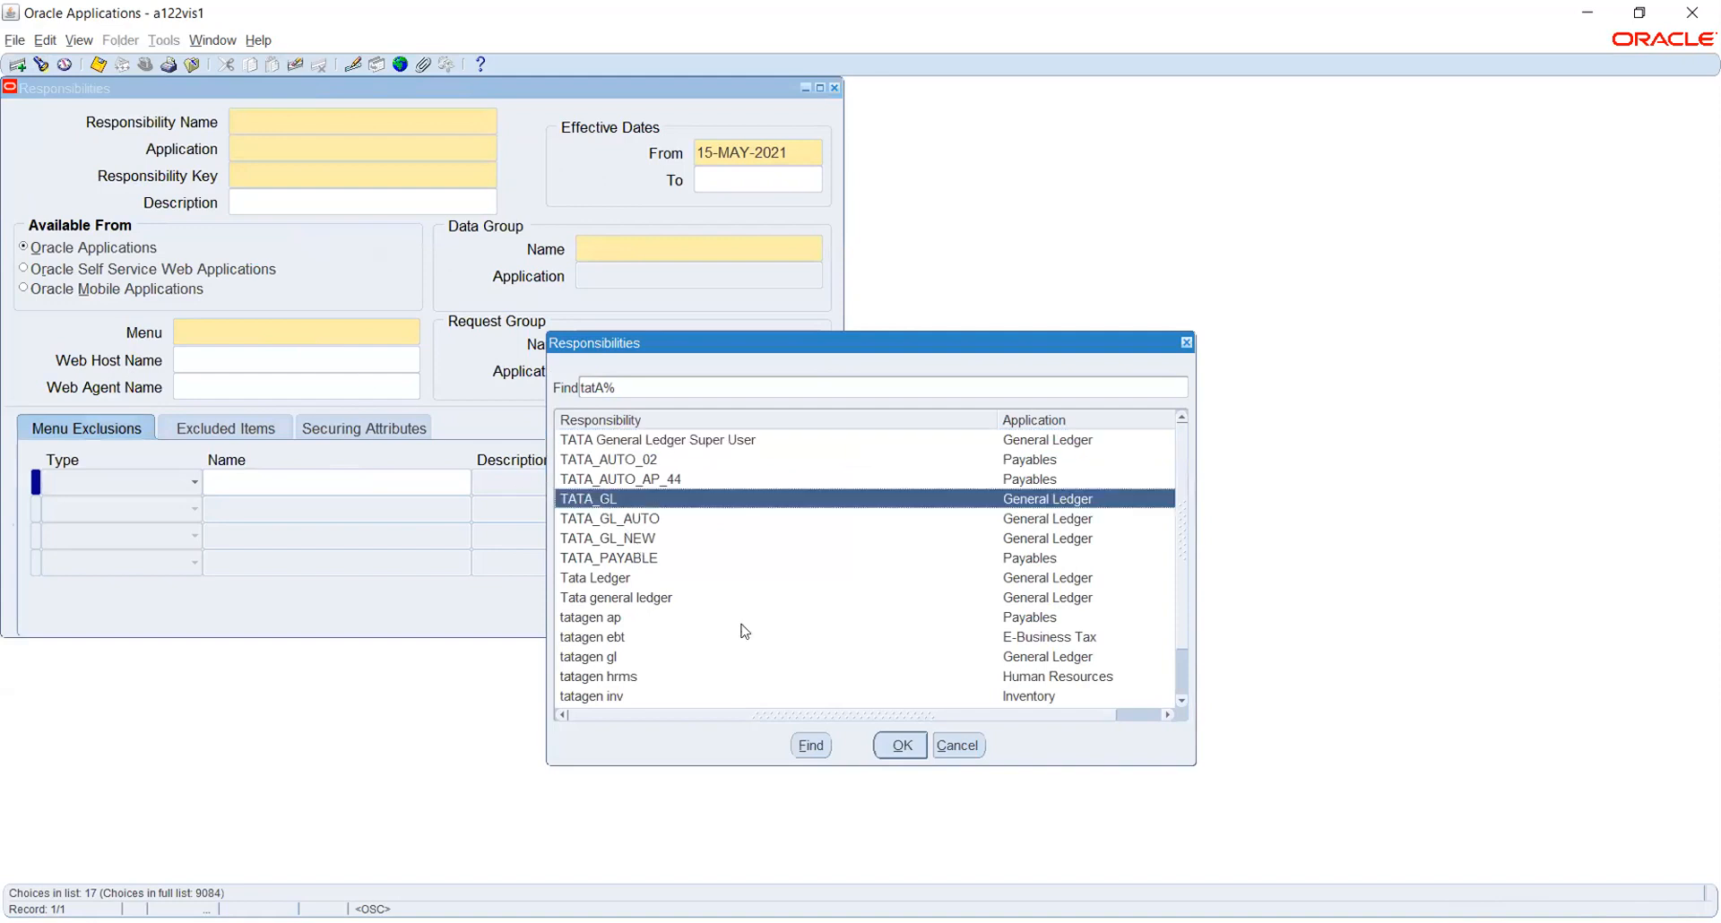
click(900, 745)
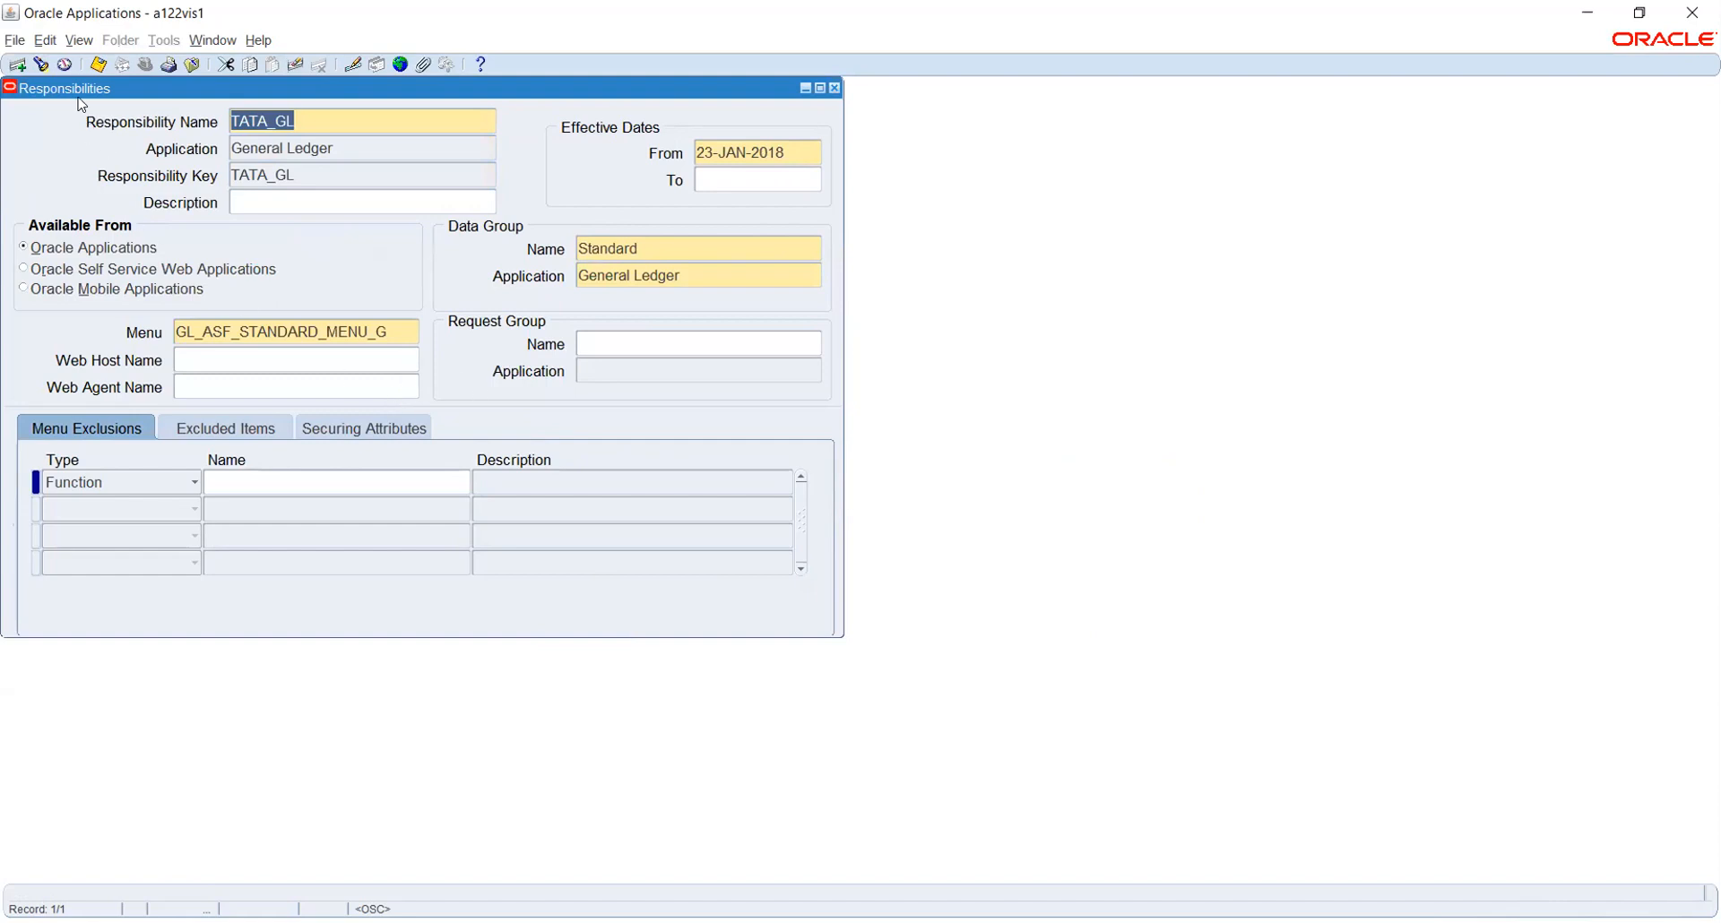
click(41, 65)
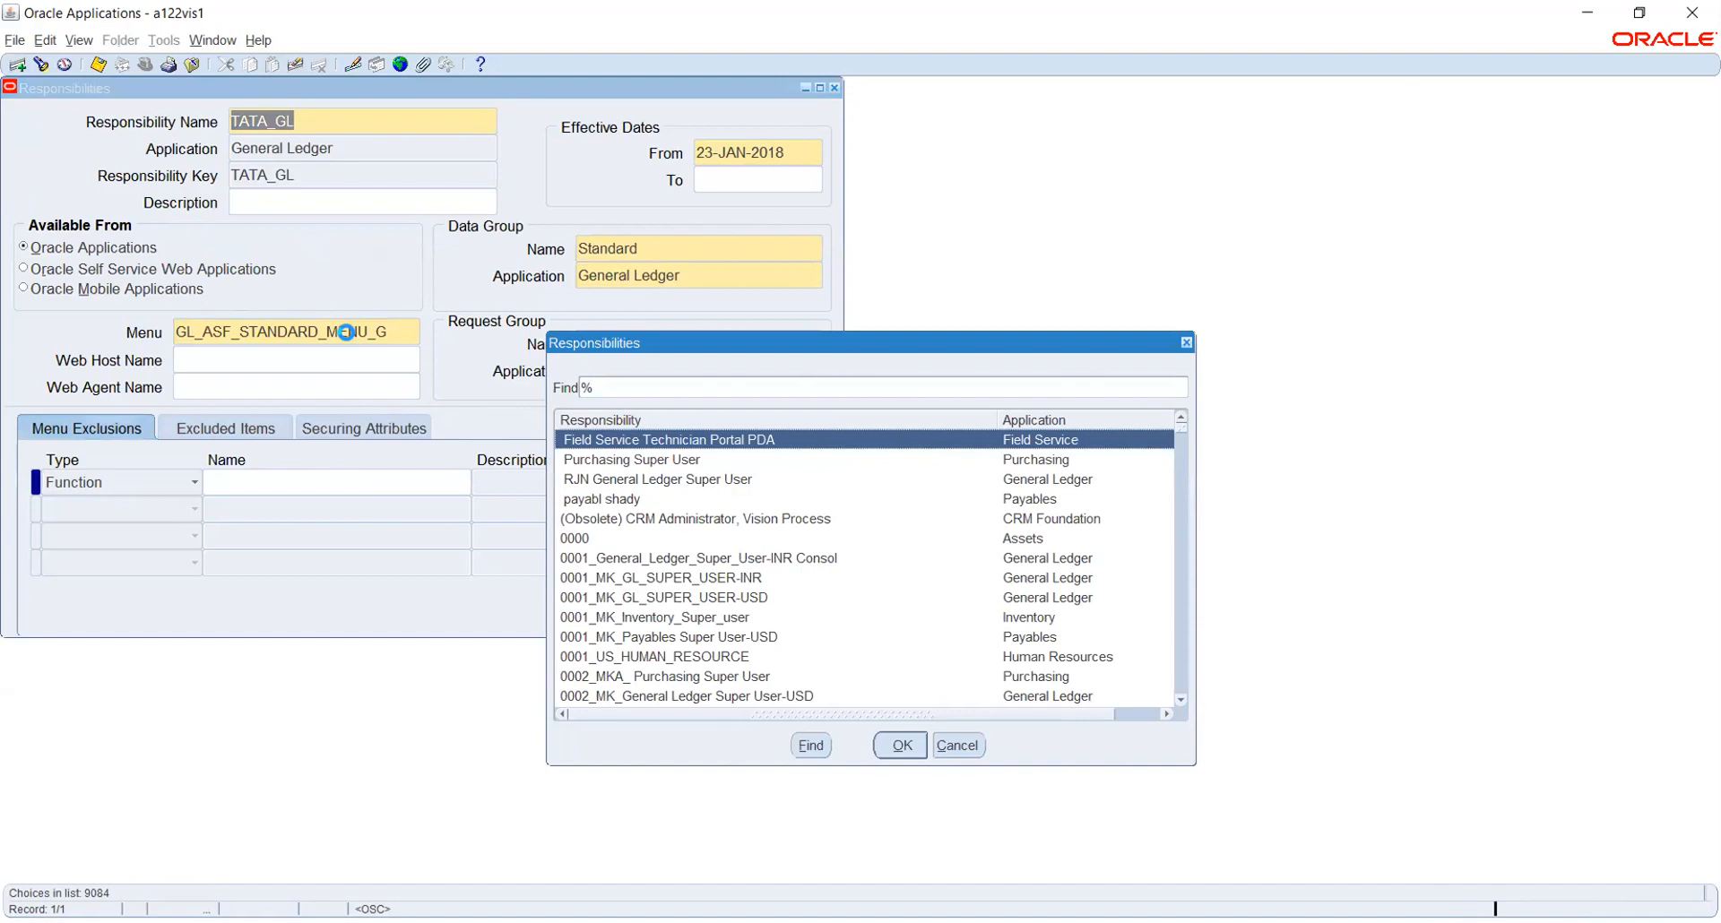
text(tatA)
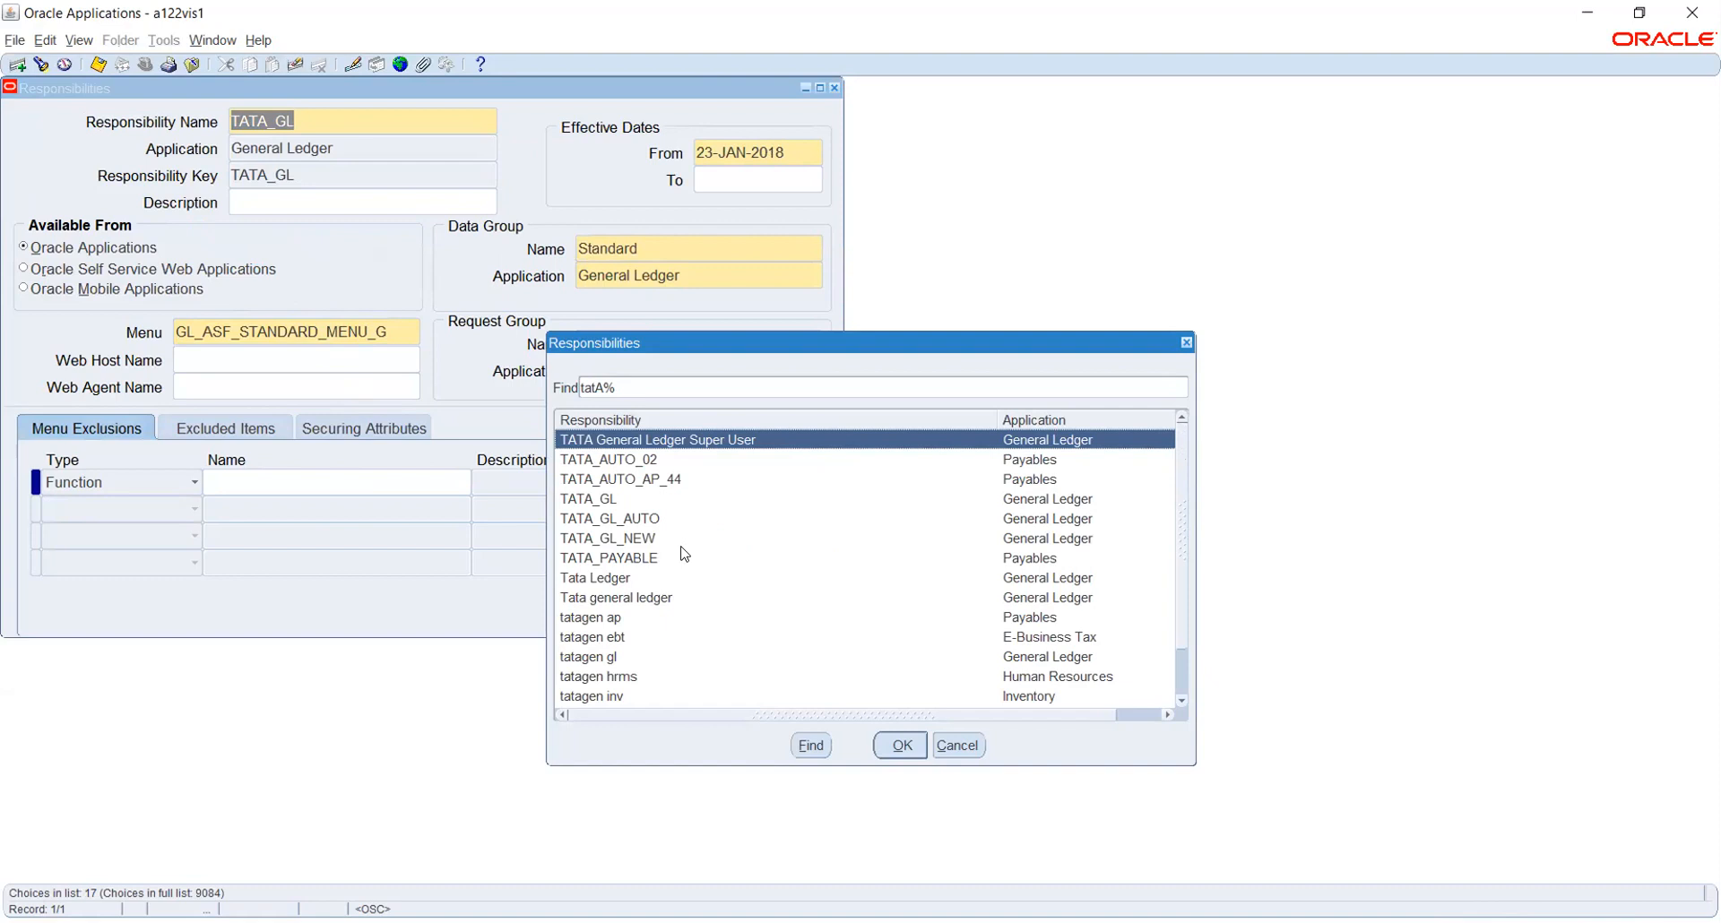
scroll(685, 553, down, 1)
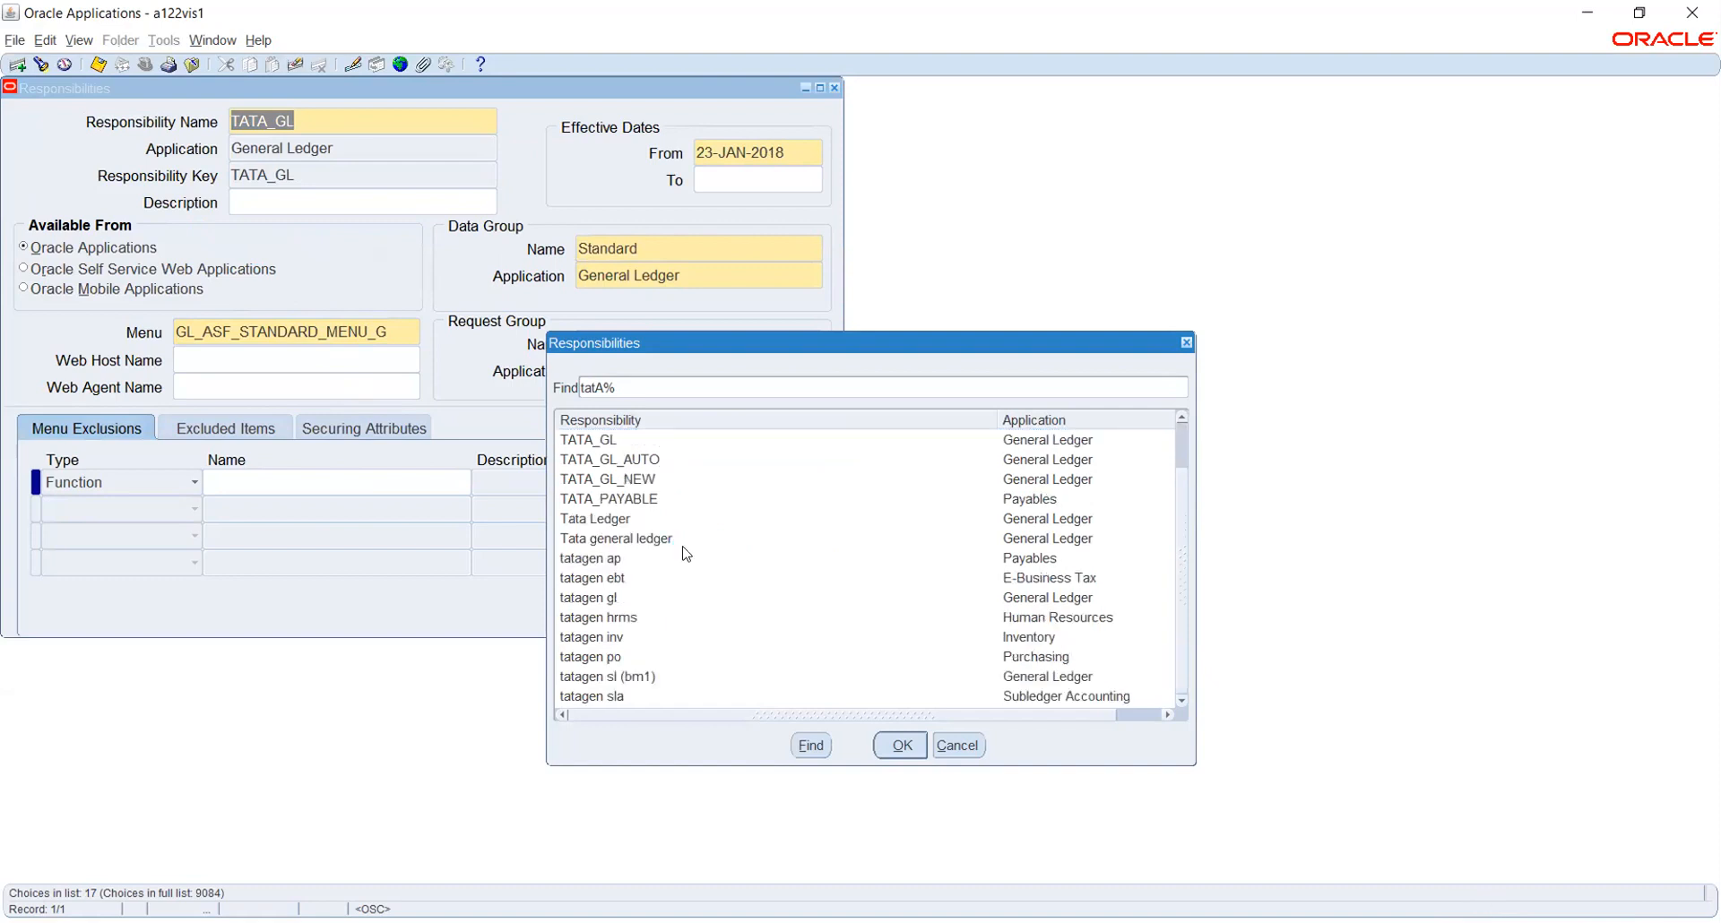
scroll(686, 553, up, 1)
click(900, 745)
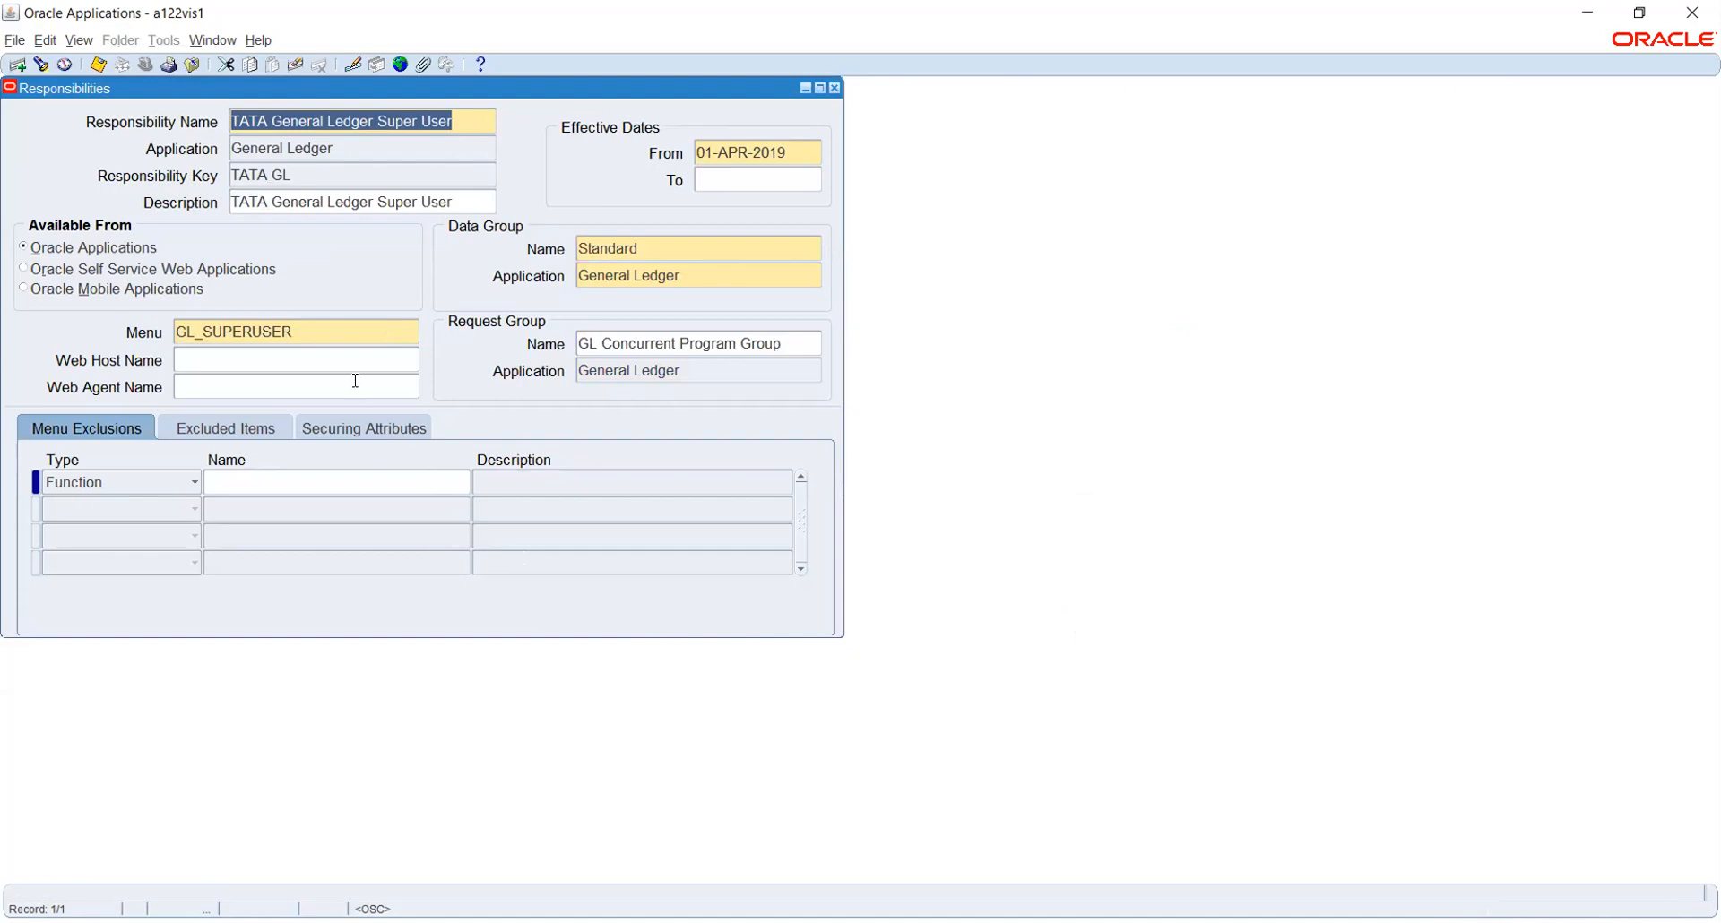
click(346, 326)
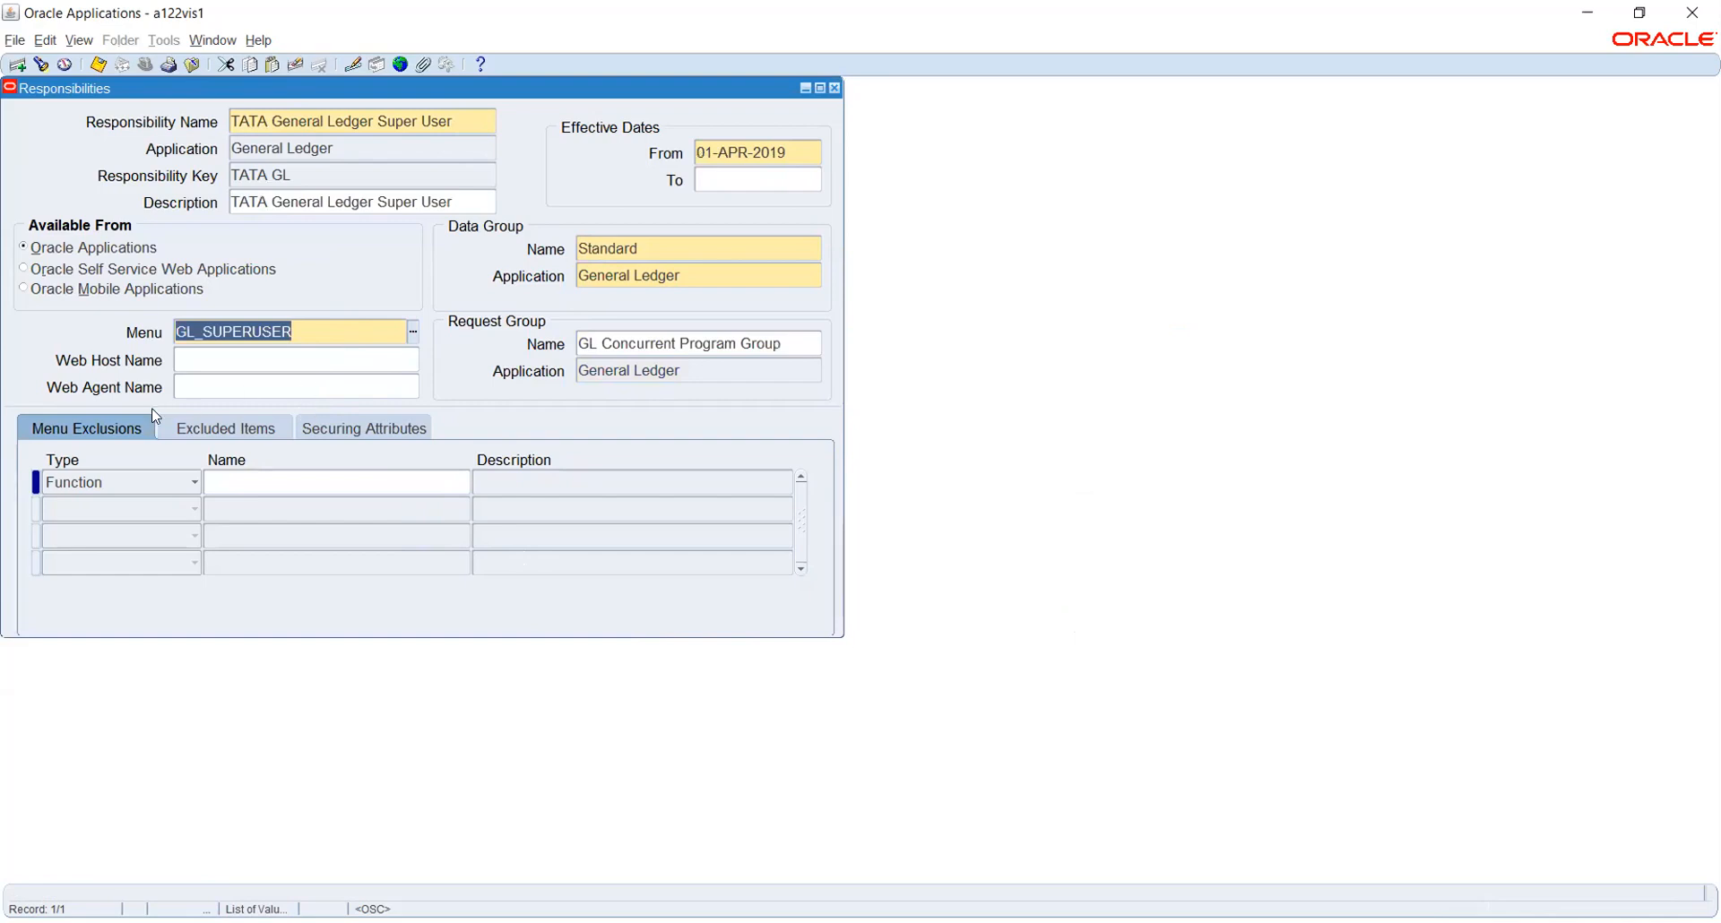
click(466, 121)
key(ctrl+c)
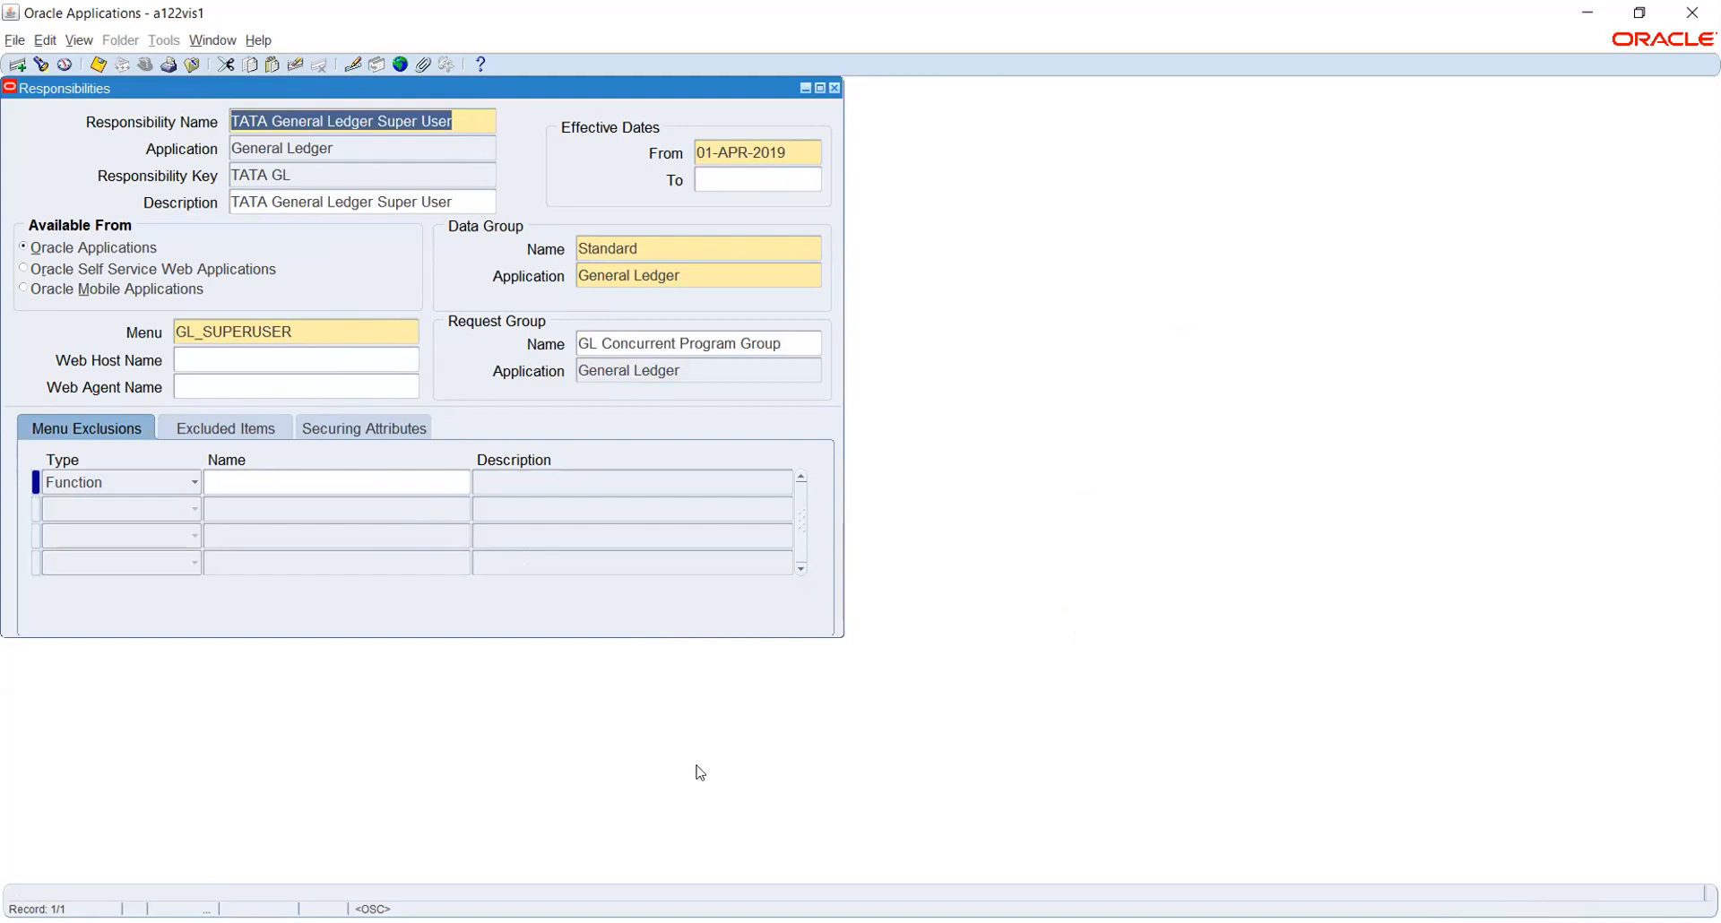
key(alt+Tab)
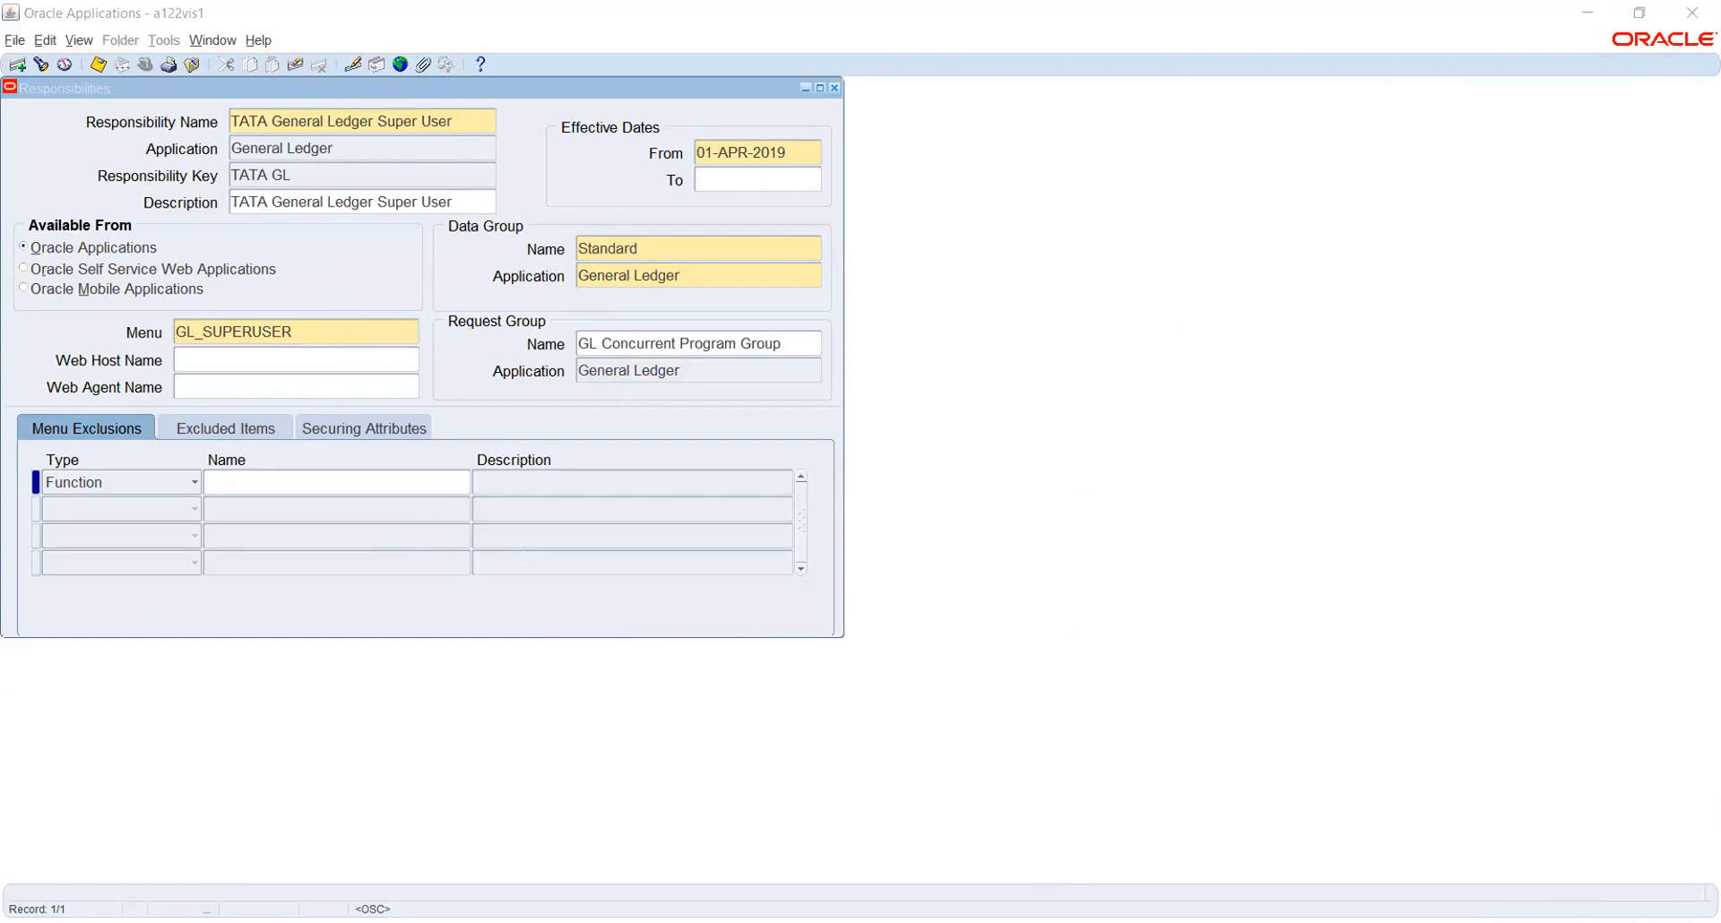
click(833, 87)
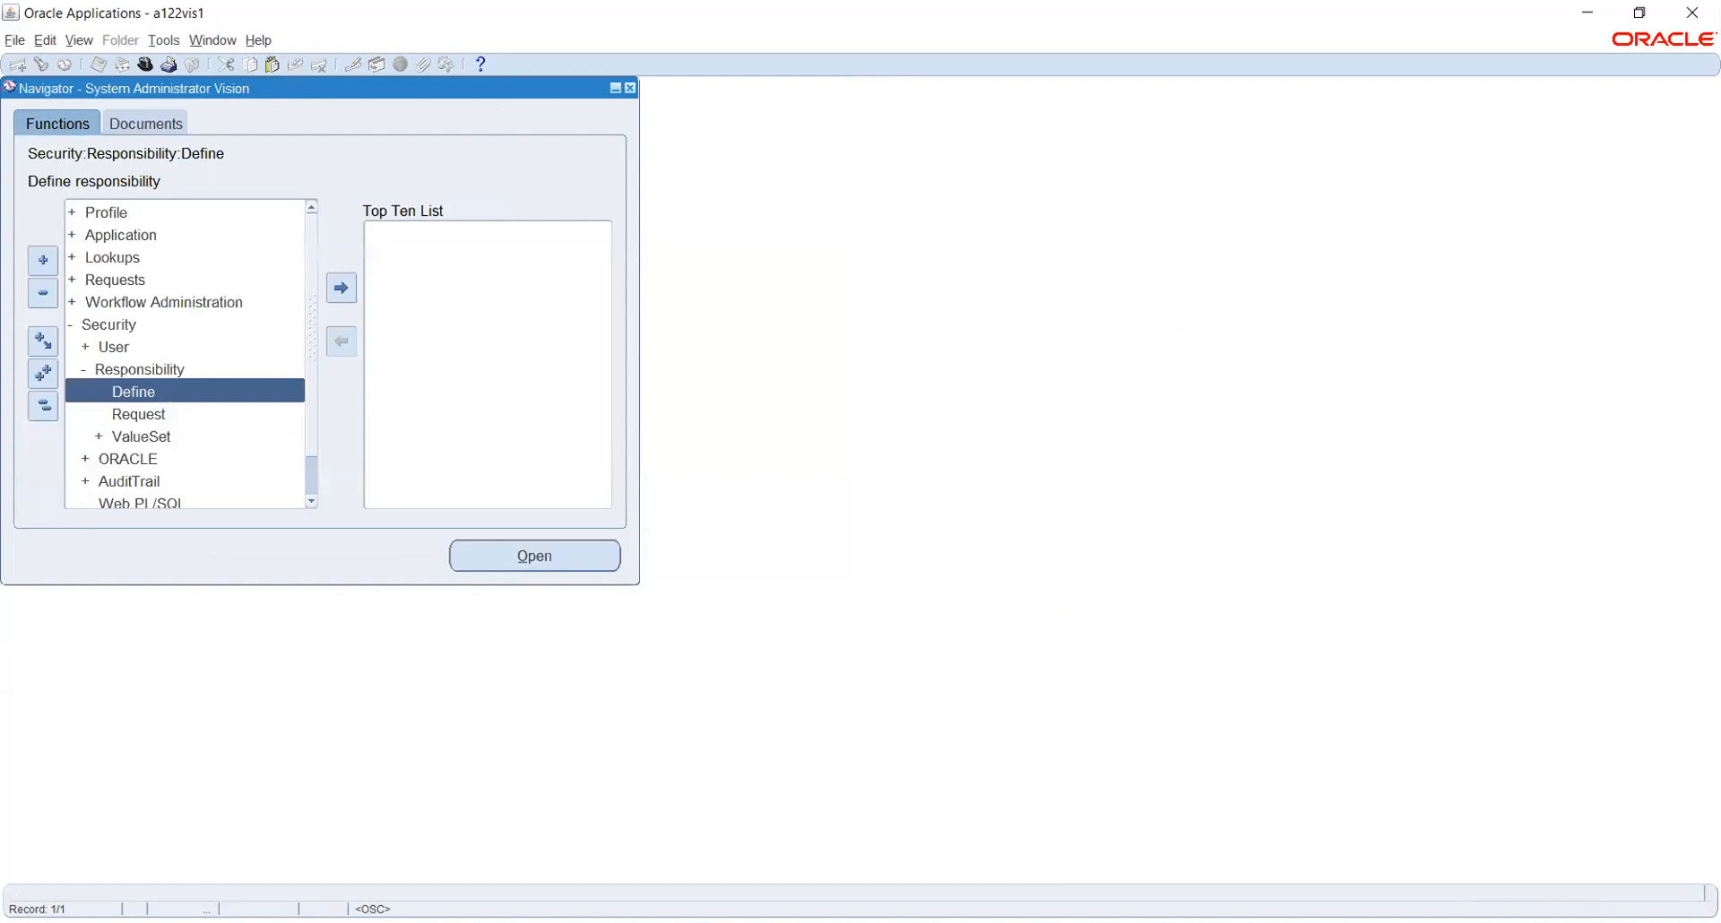
Go back to Oracle Applications and open Security > User > Define for a blank Users form
key(alt+Tab)
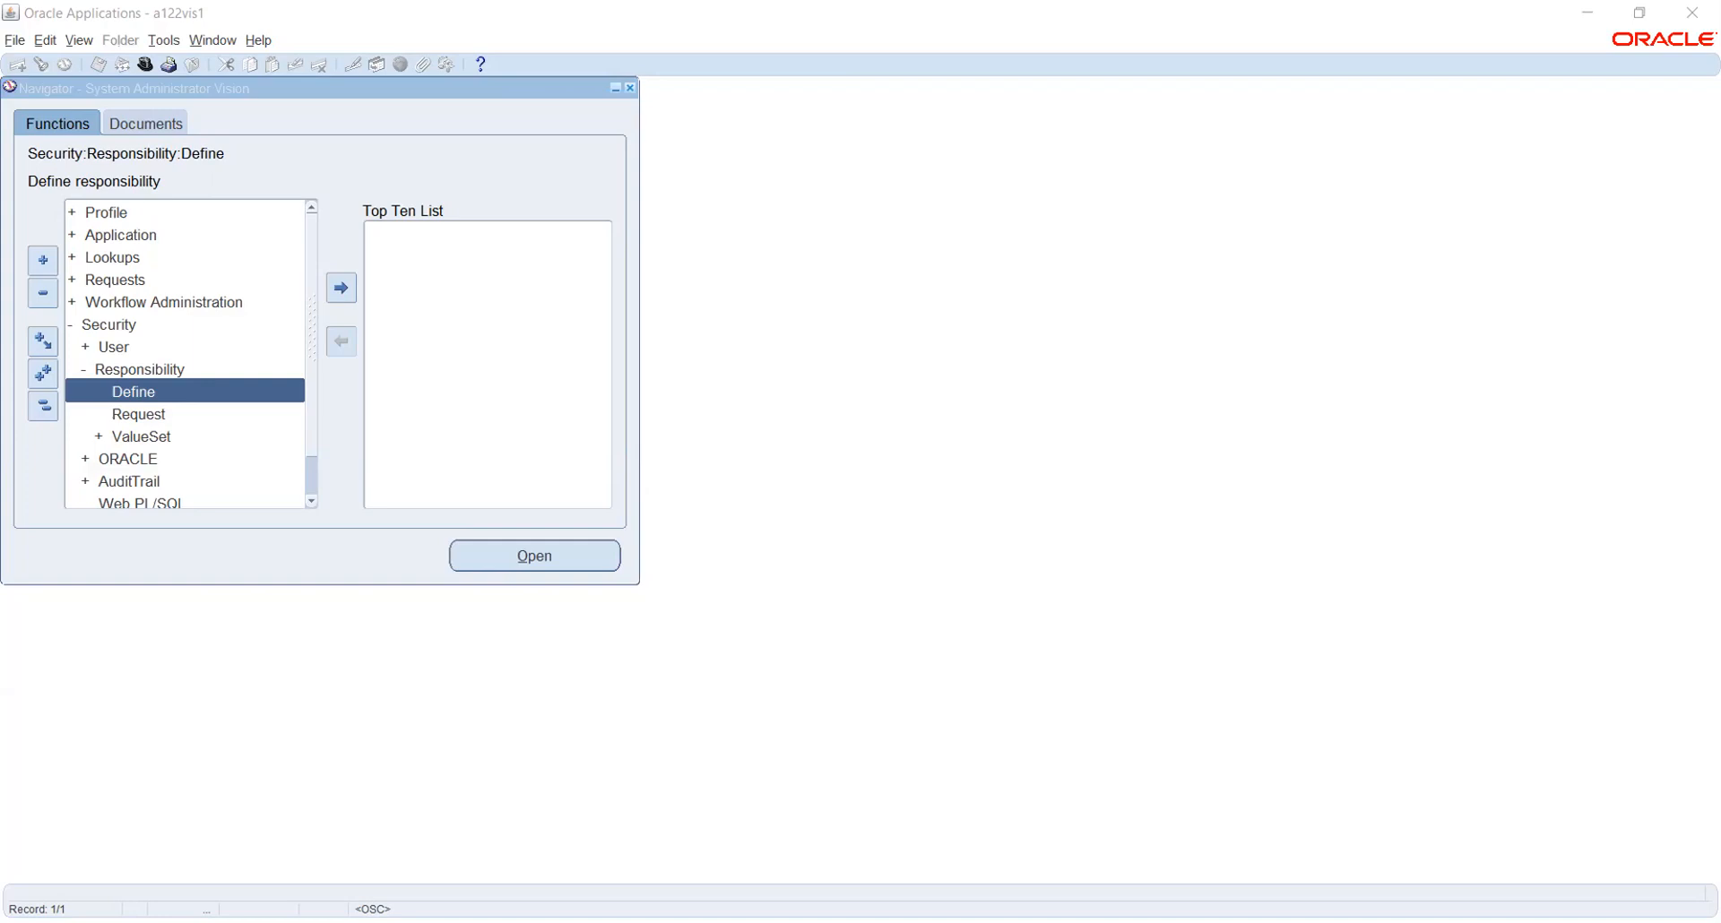
click(72, 574)
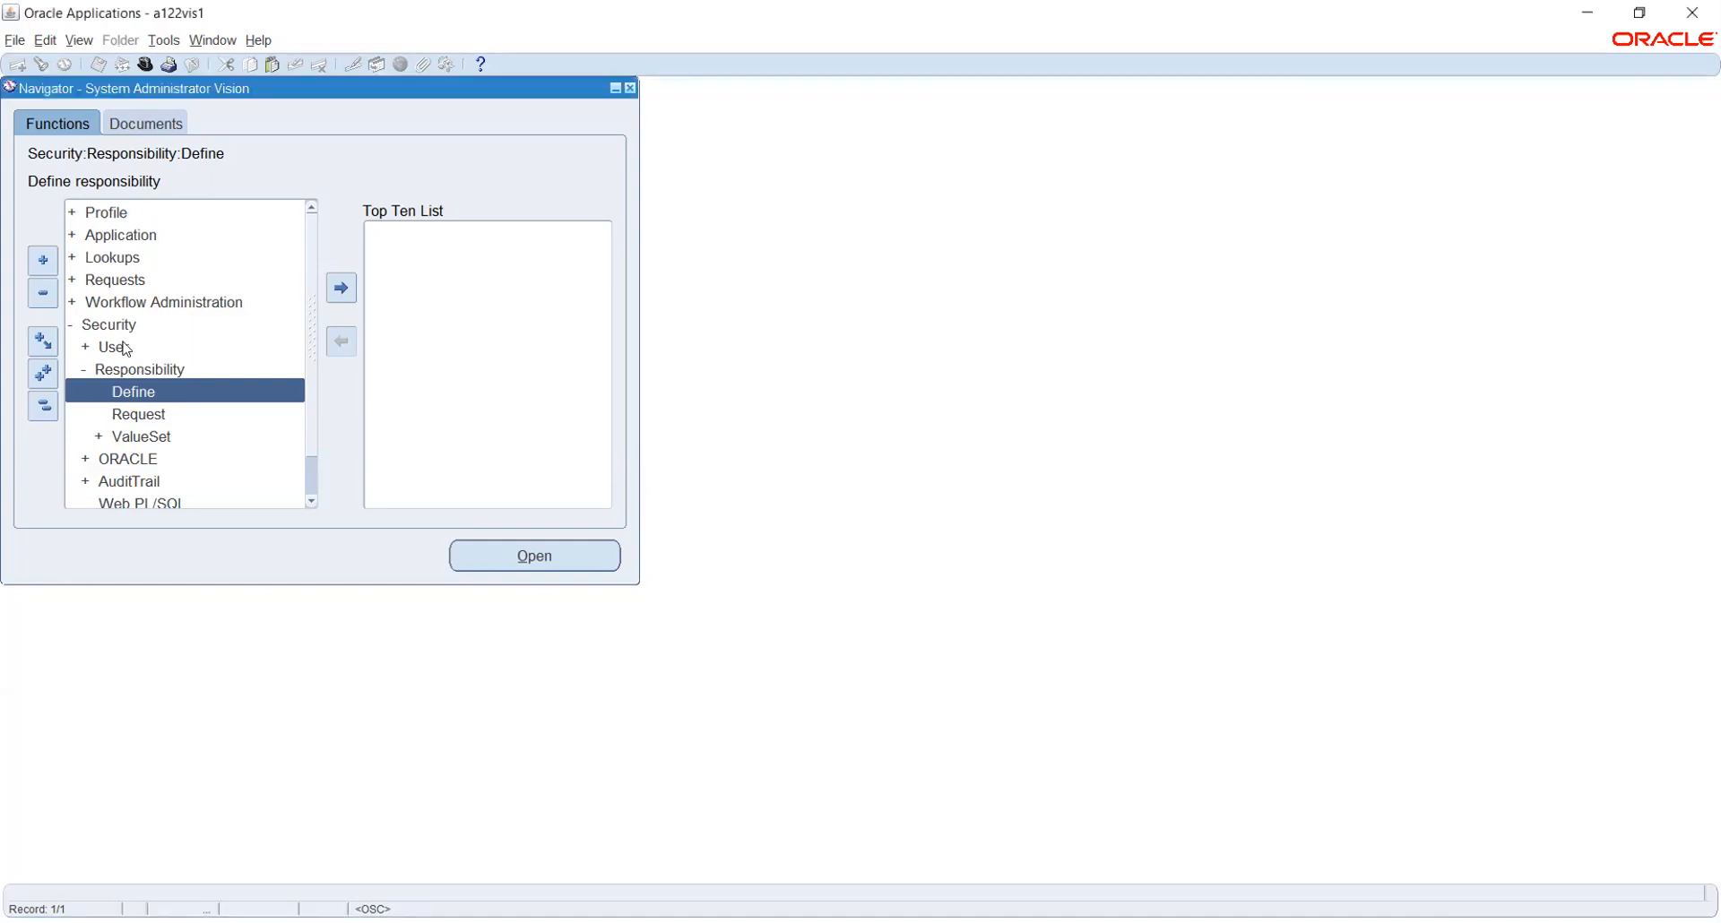
double_click(125, 348)
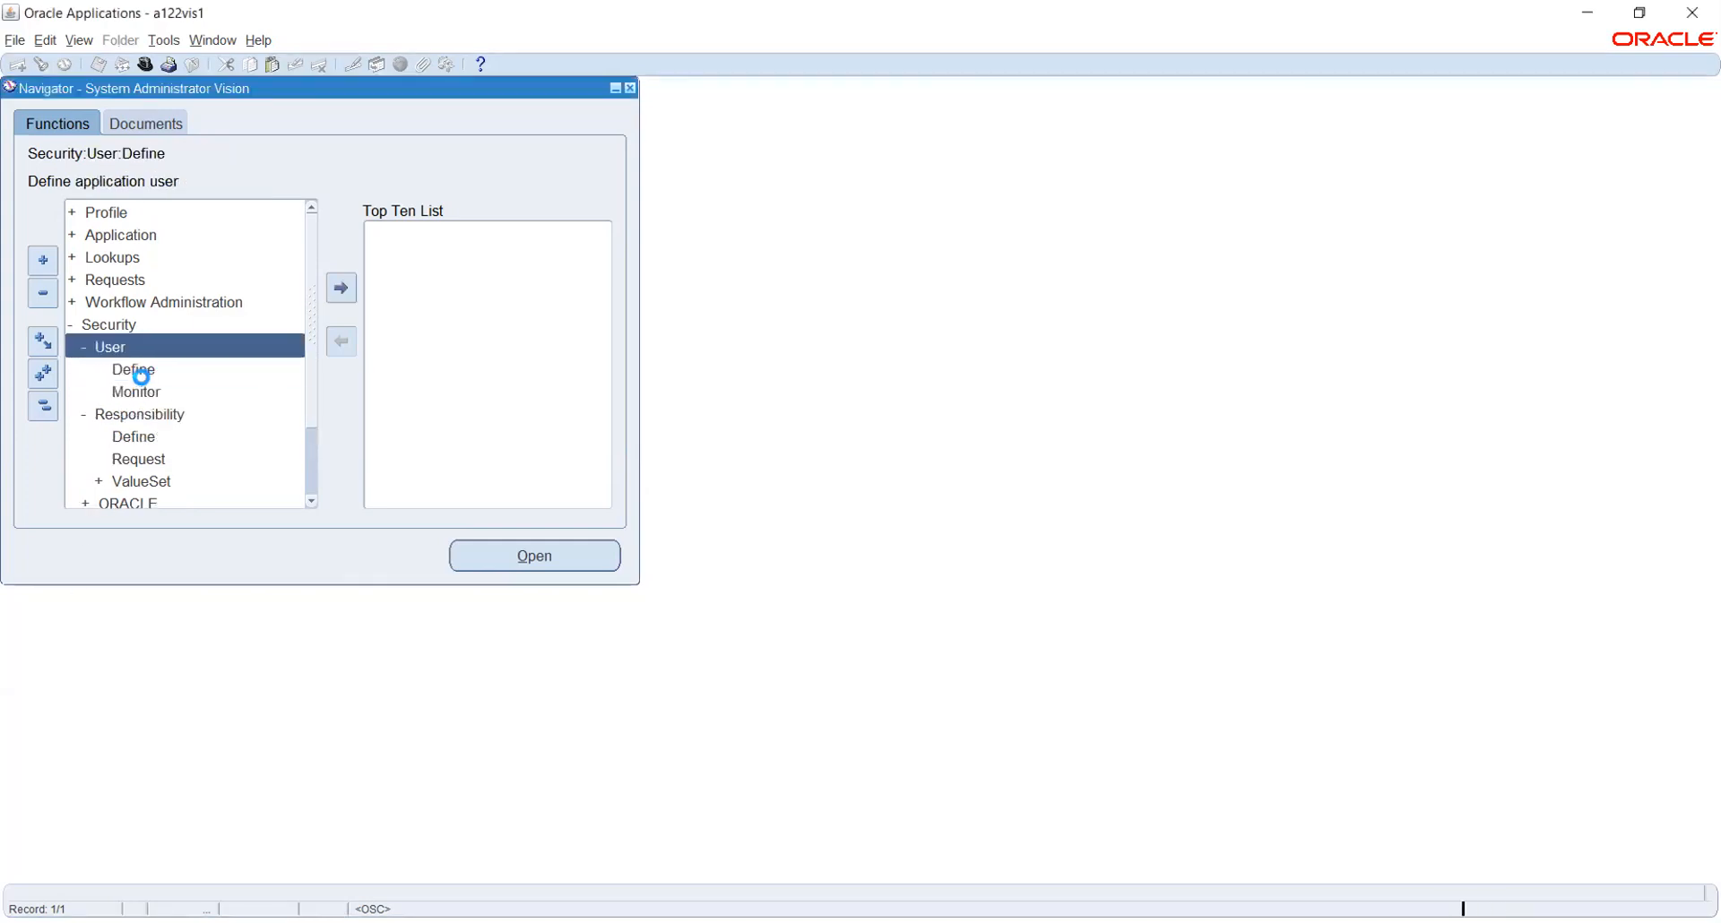
click(139, 371)
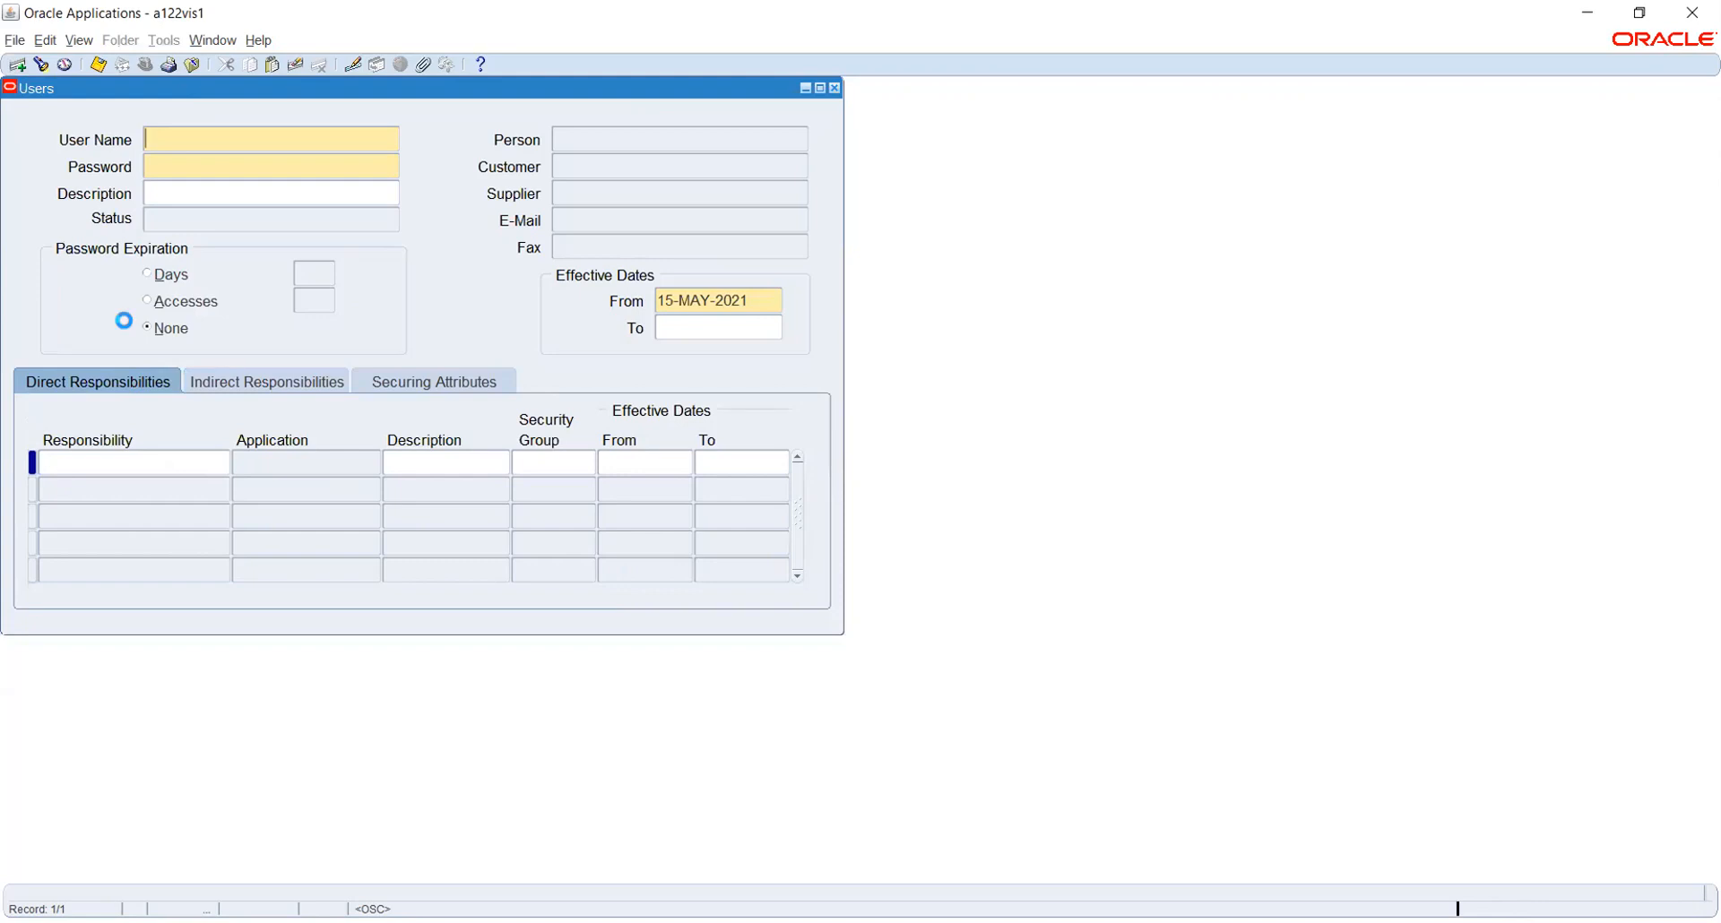
Query the existing user by user name in the Users form
key(F11)
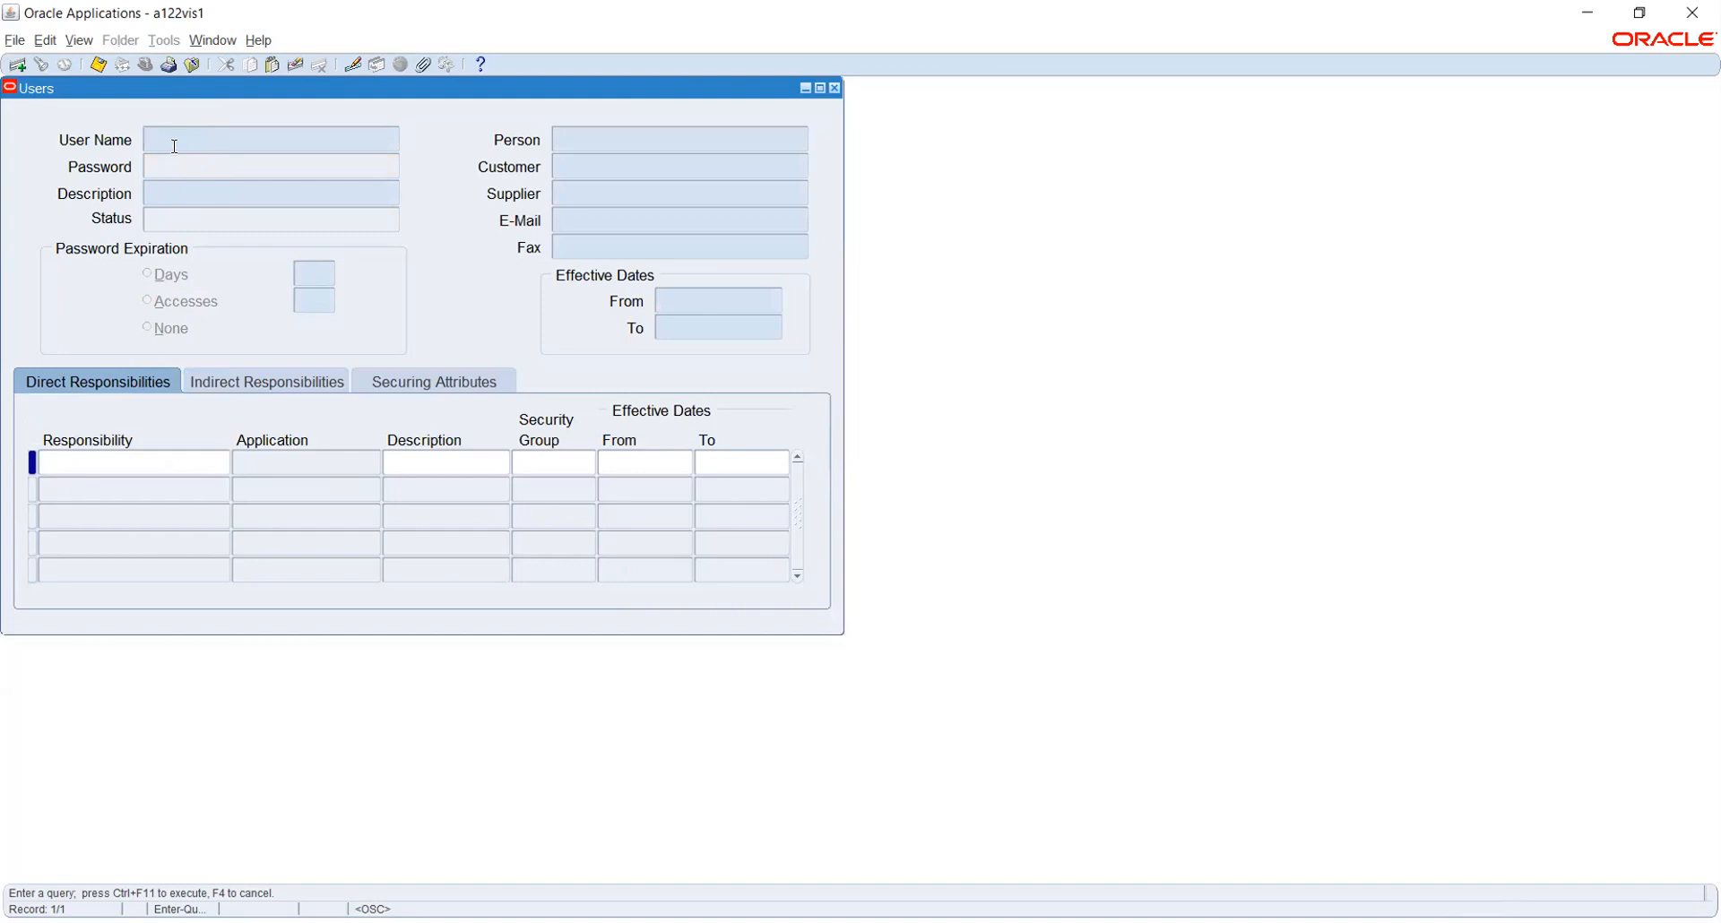
text(ARUN.D1123)
key(ctrl+F11)
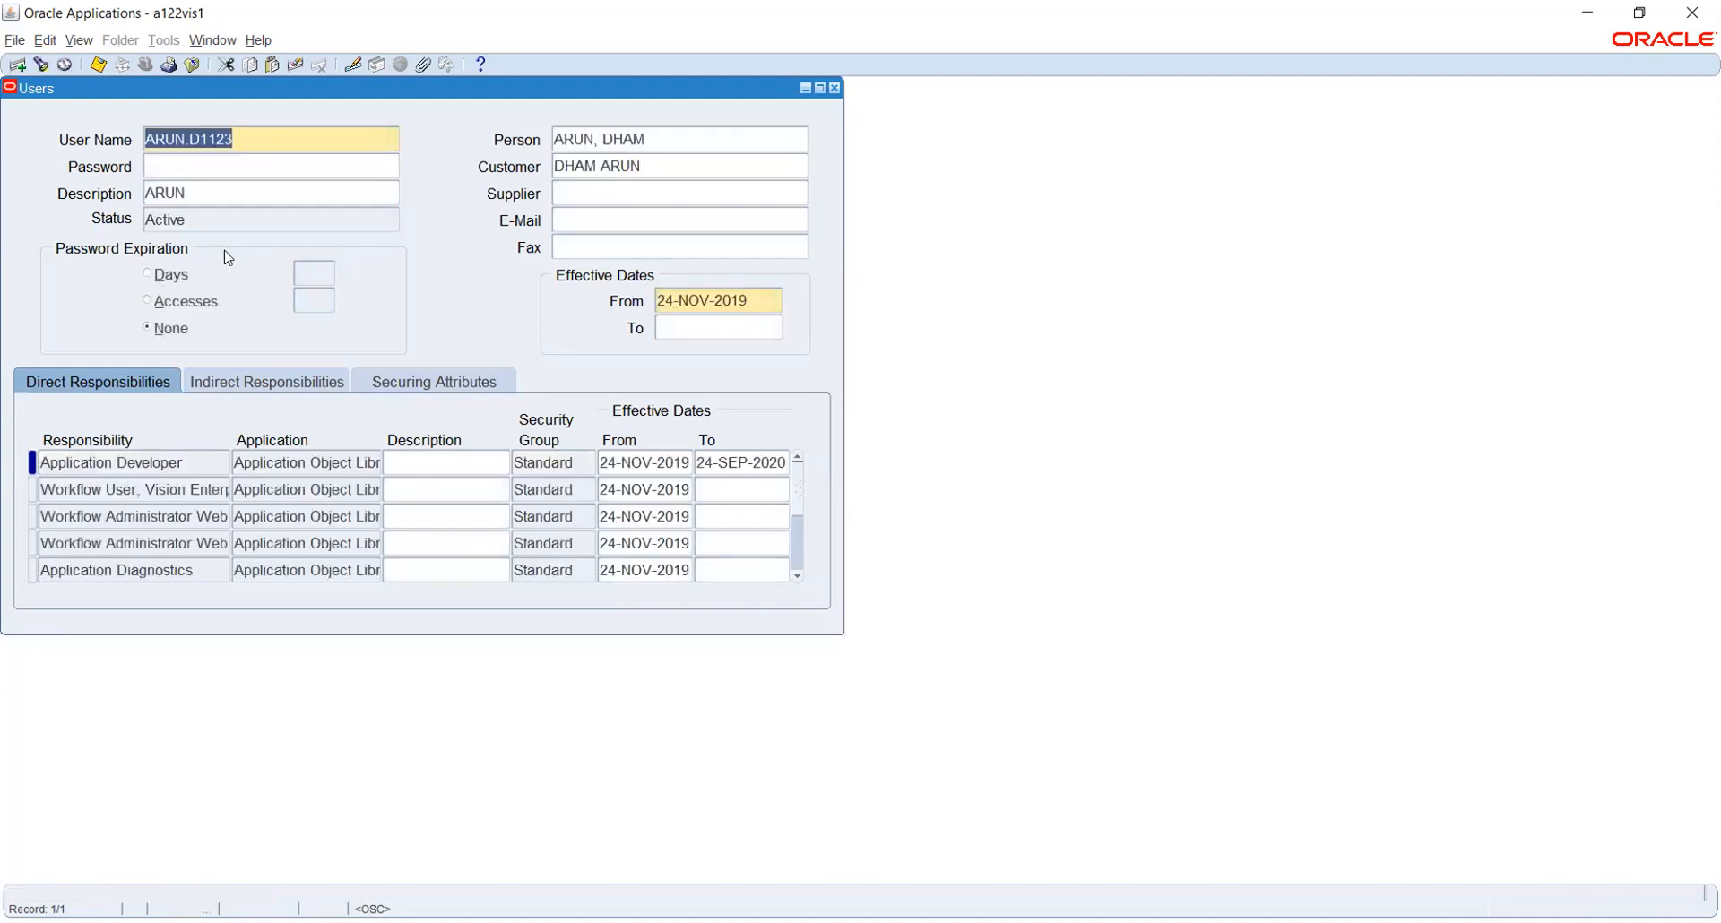
Add the TATA General Ledger Super User responsibility from 01-JAN-2021, then close the form
click(82, 490)
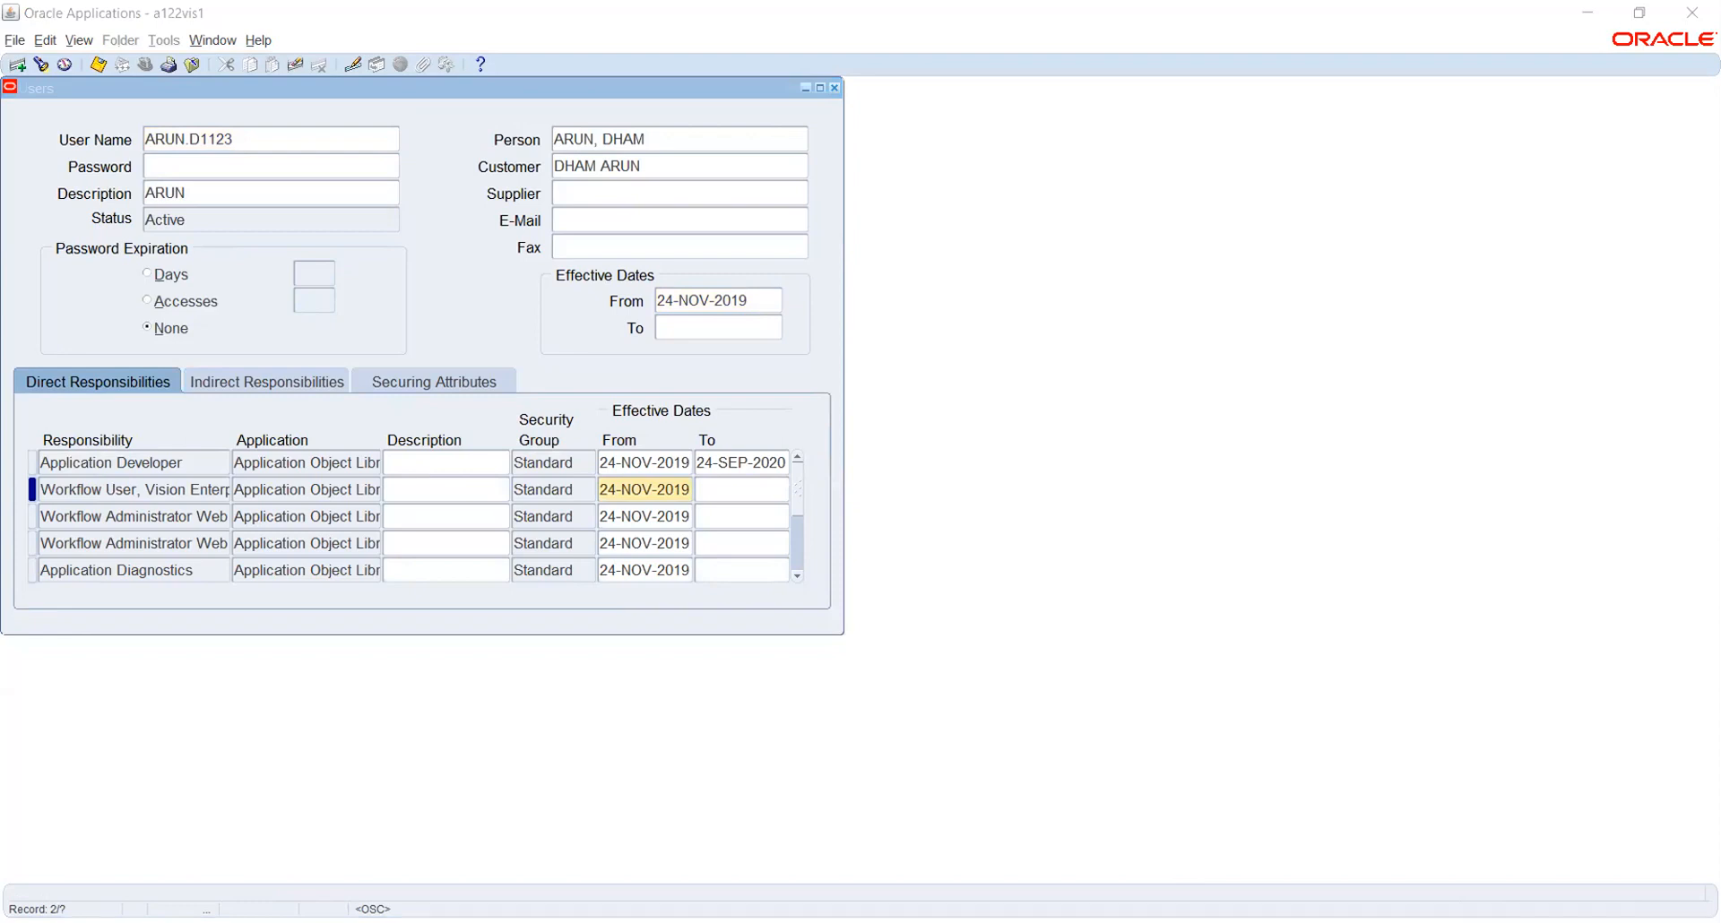
key(alt+Tab)
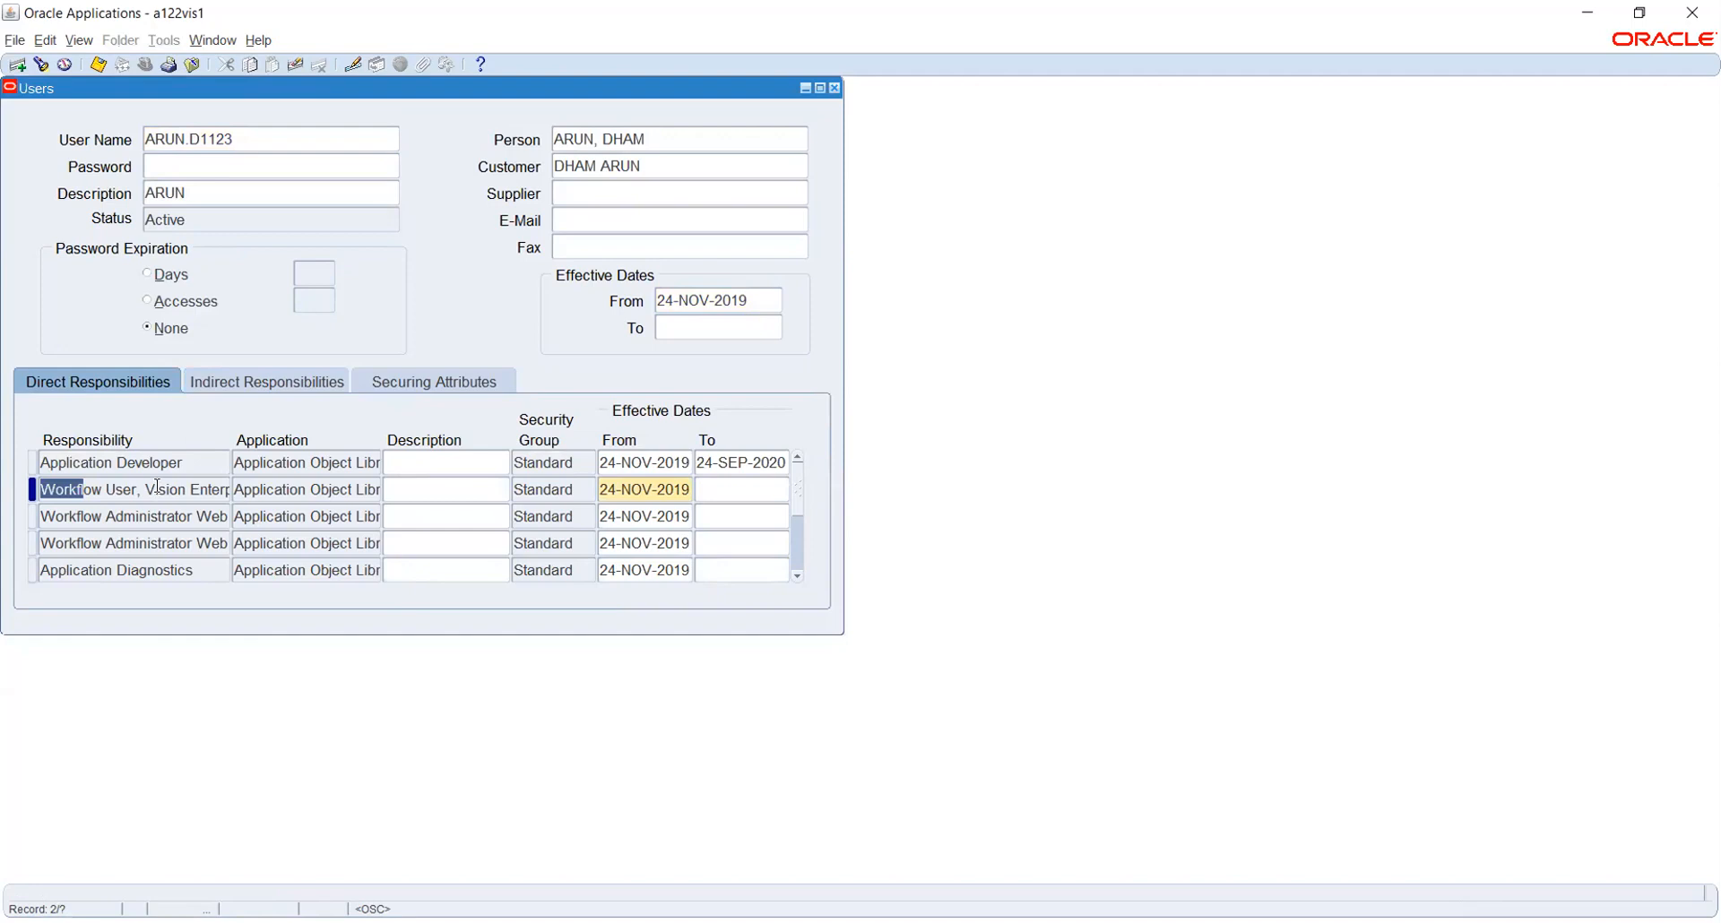
key(ctrl+Down)
key(ctrl+v)
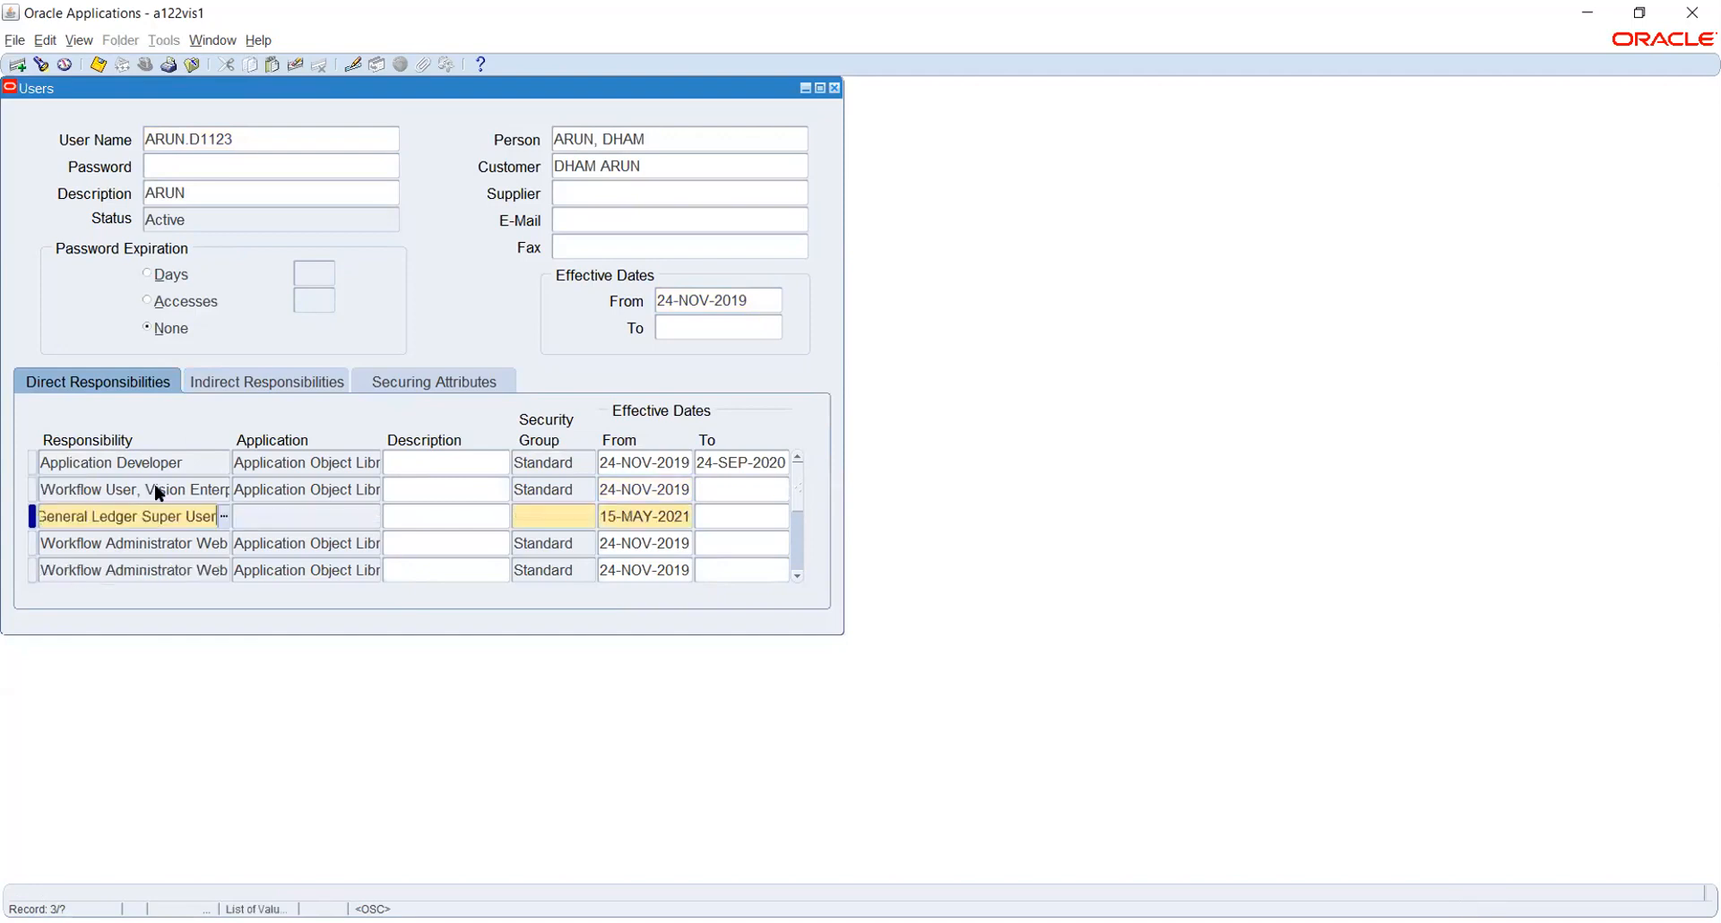
key(Tab)
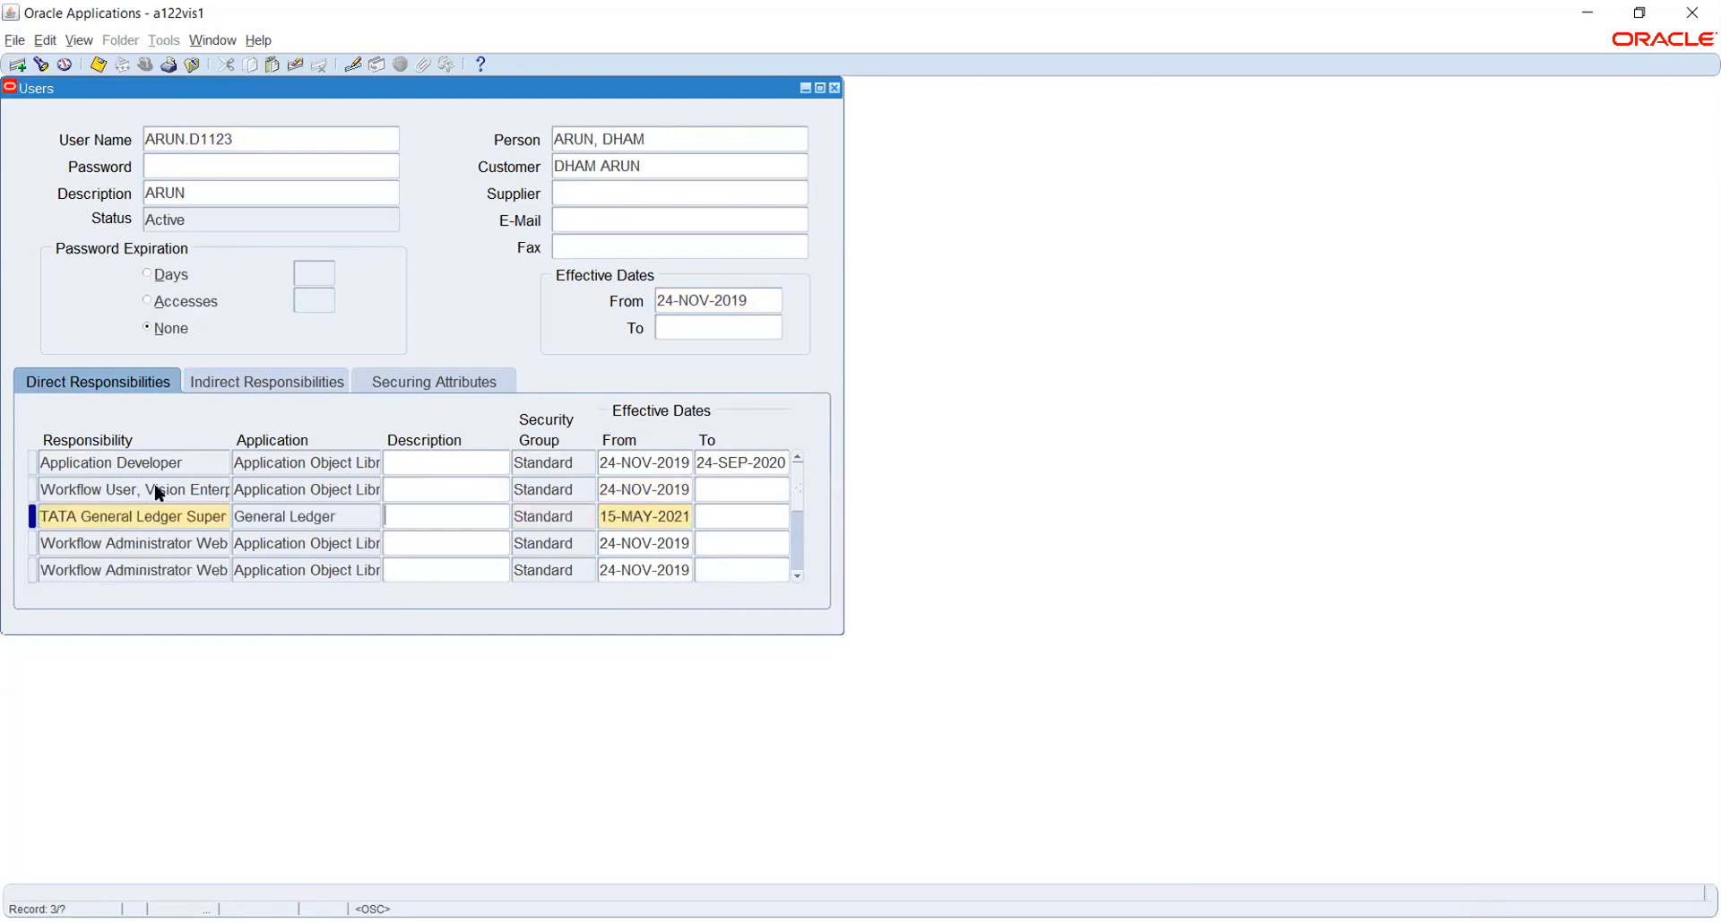
key(Tab)
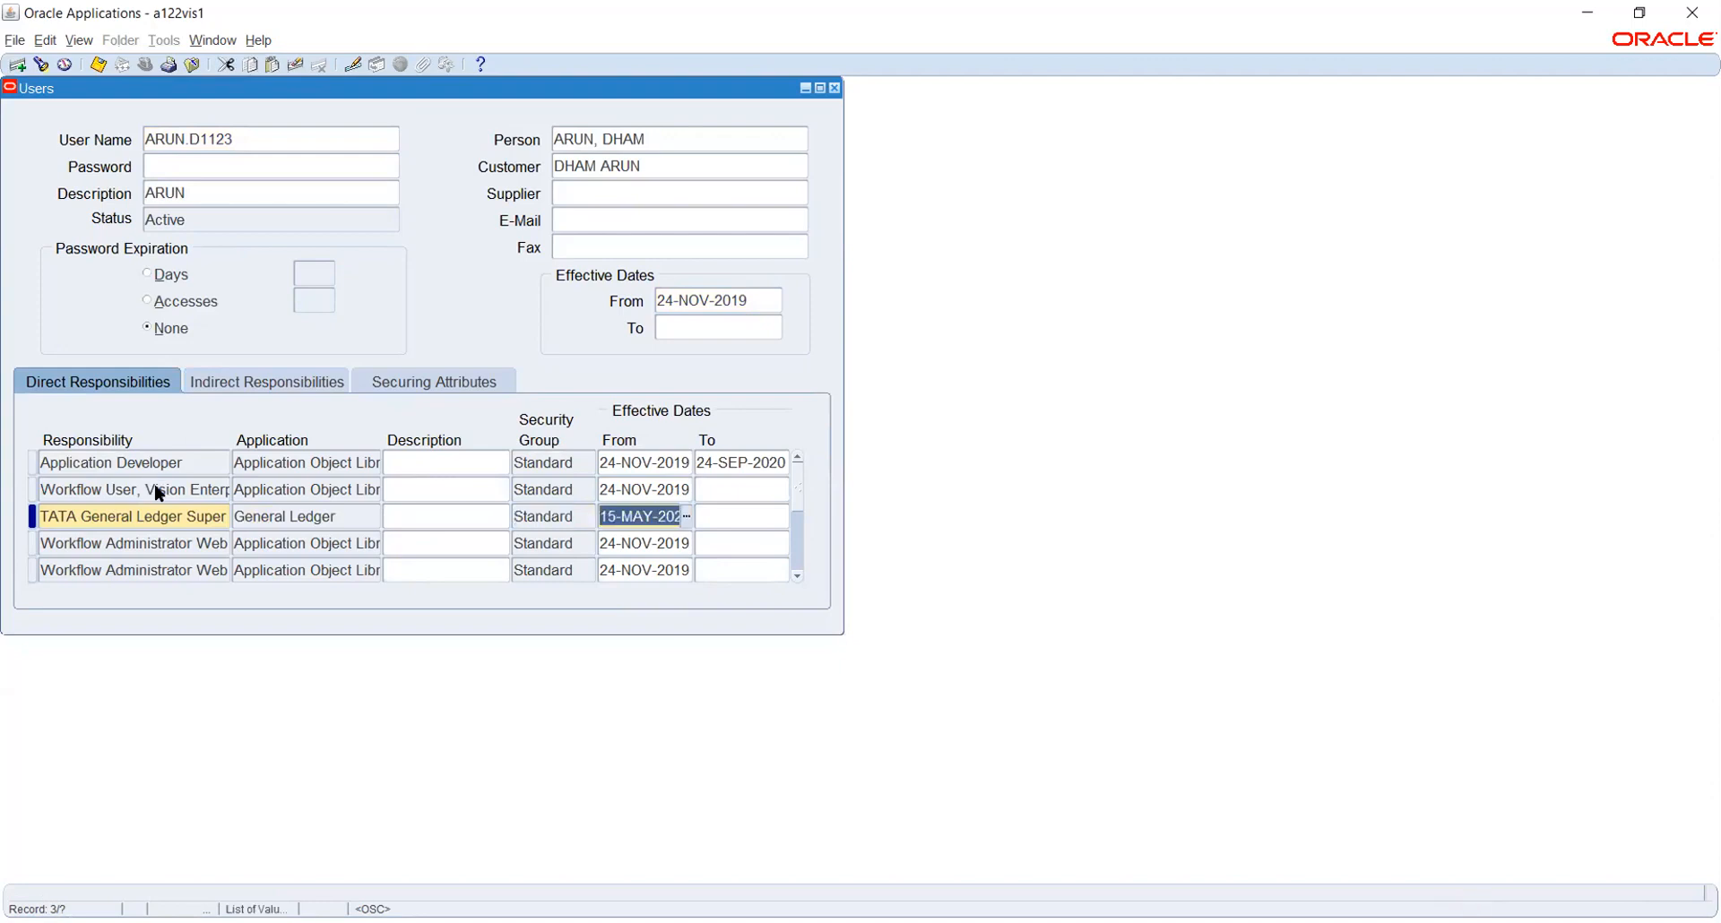
text(1JAN2021)
key(Tab)
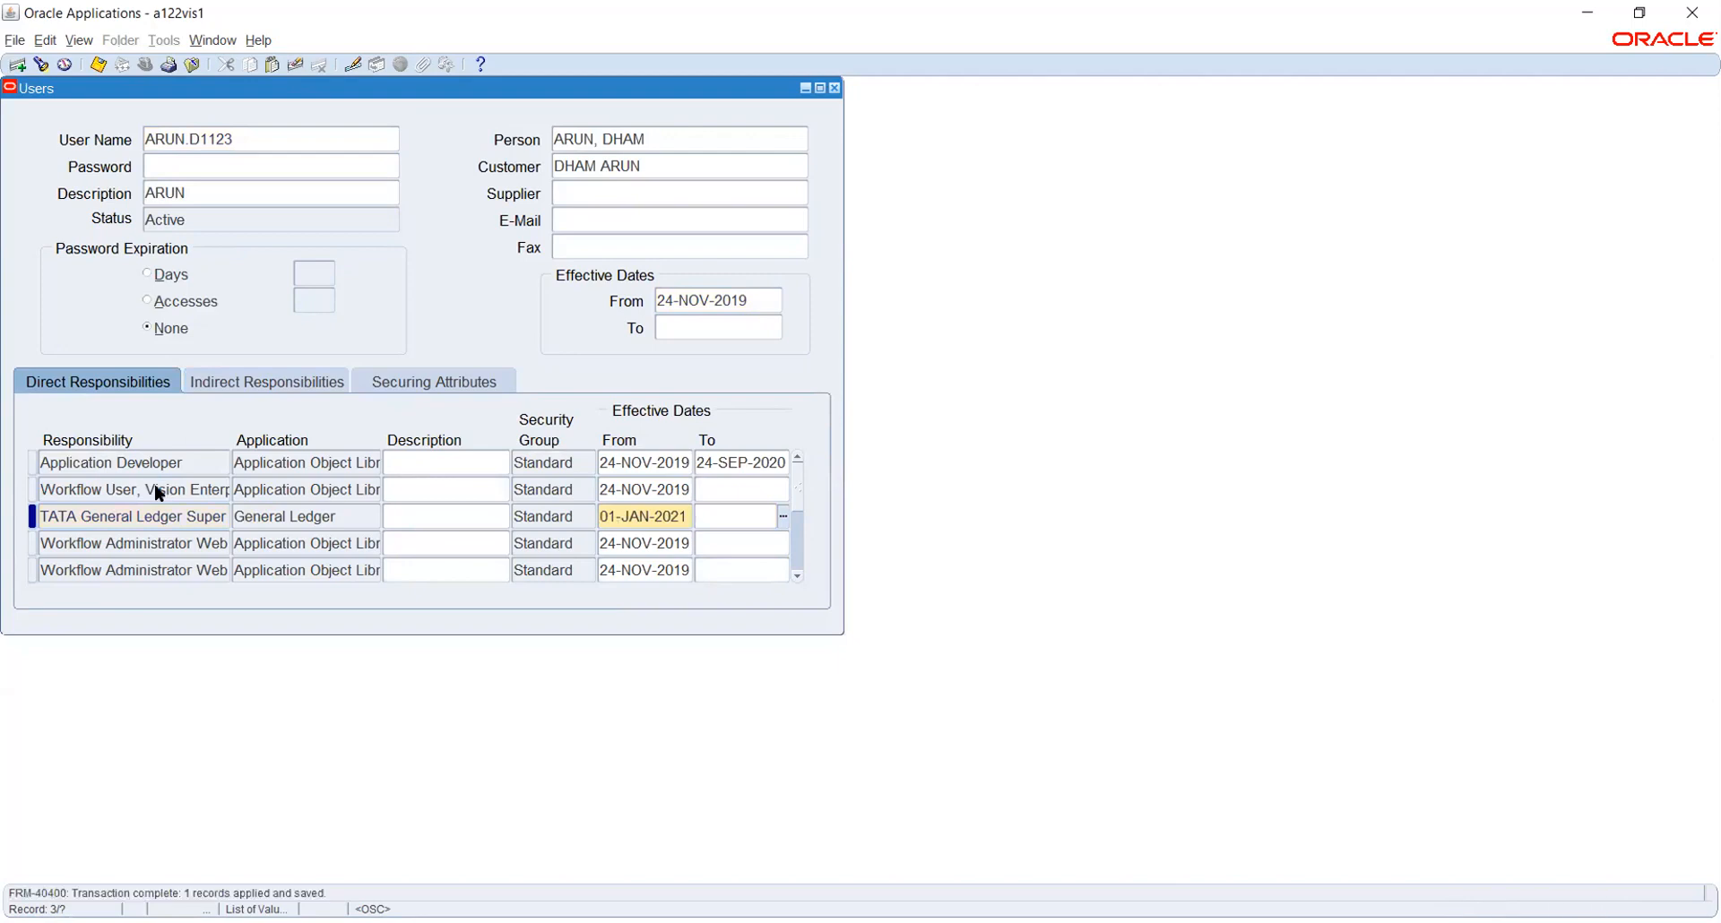
key(F4)
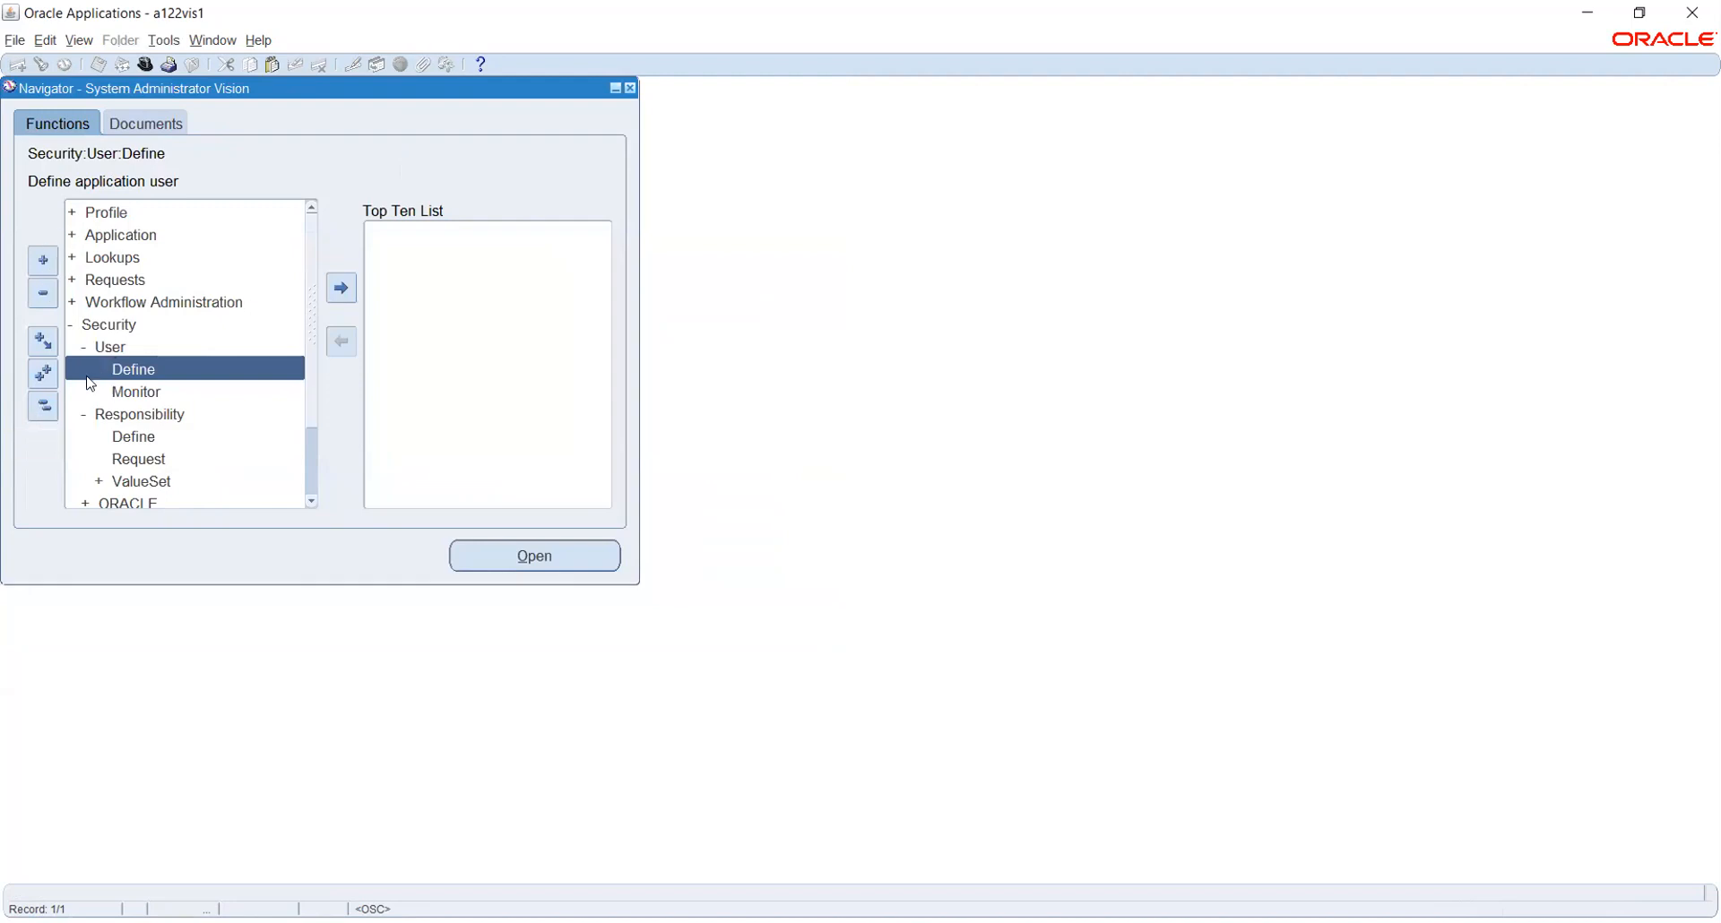
Collapse the Navigator and open Profile > System
click(44, 407)
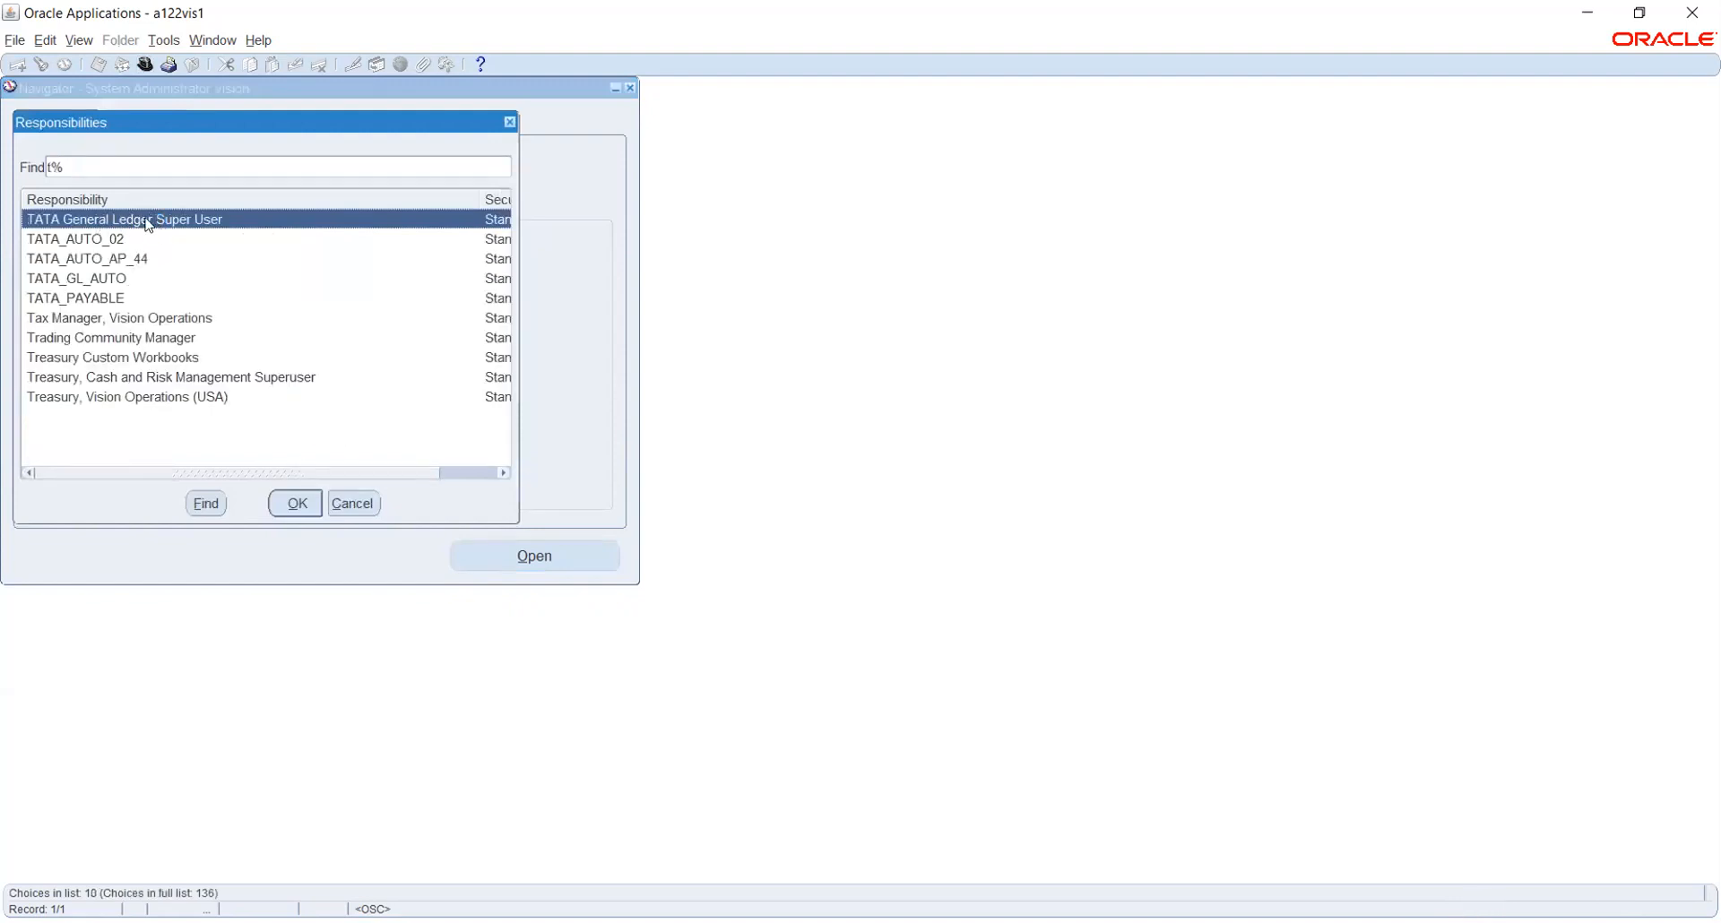
click(358, 504)
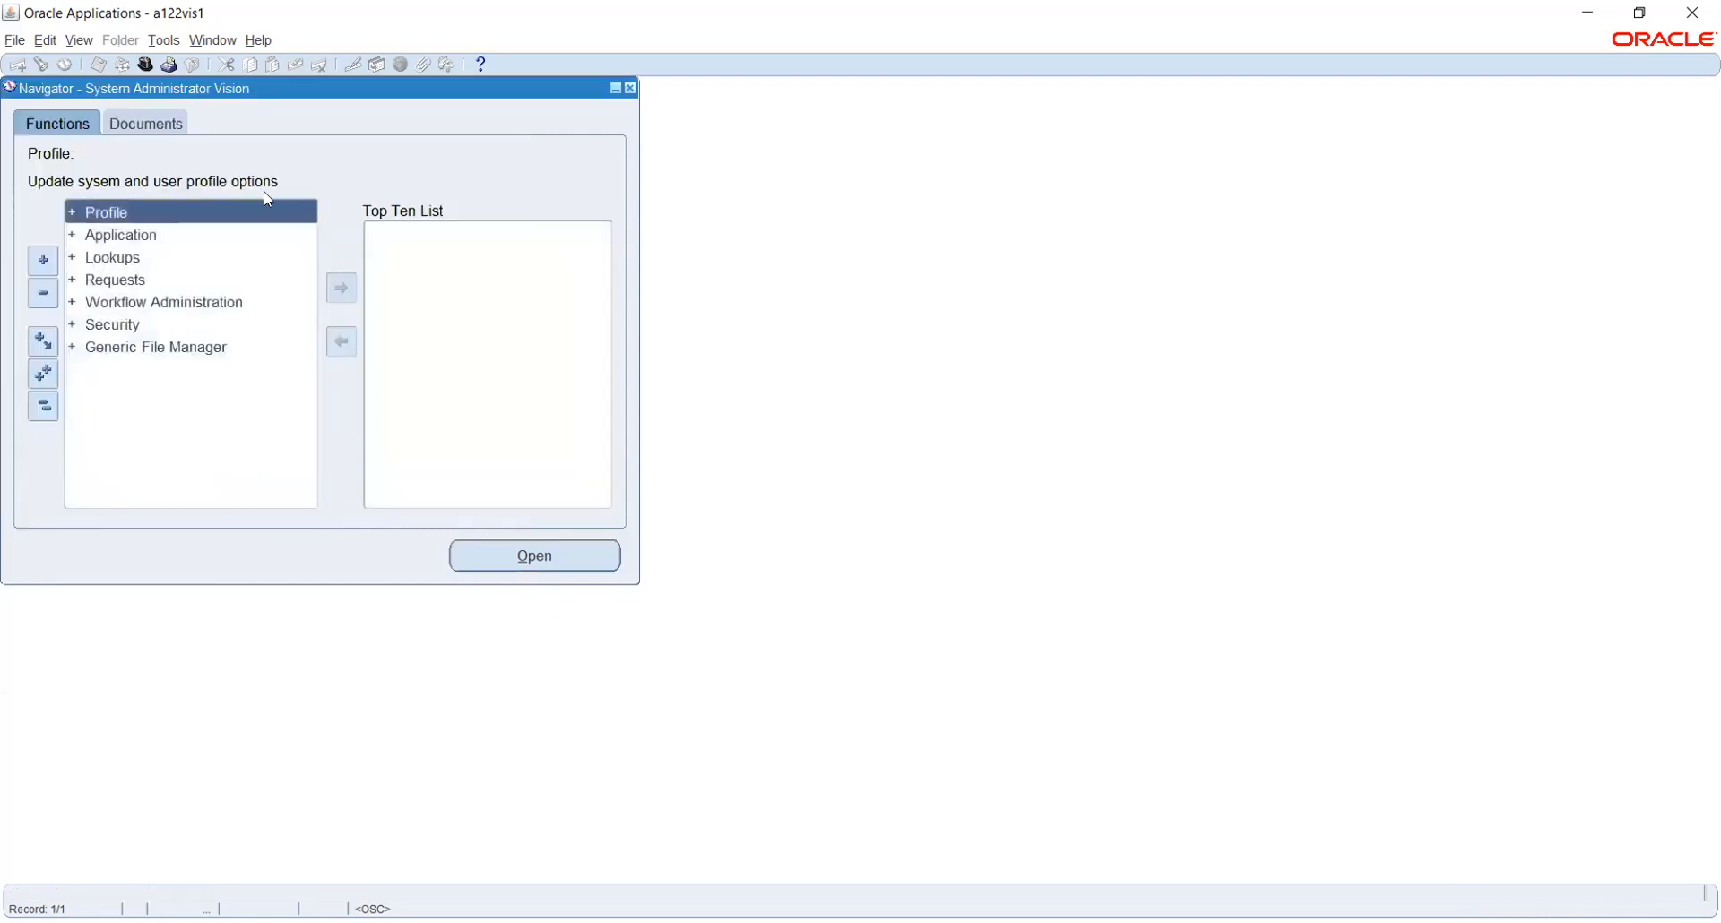
double_click(110, 211)
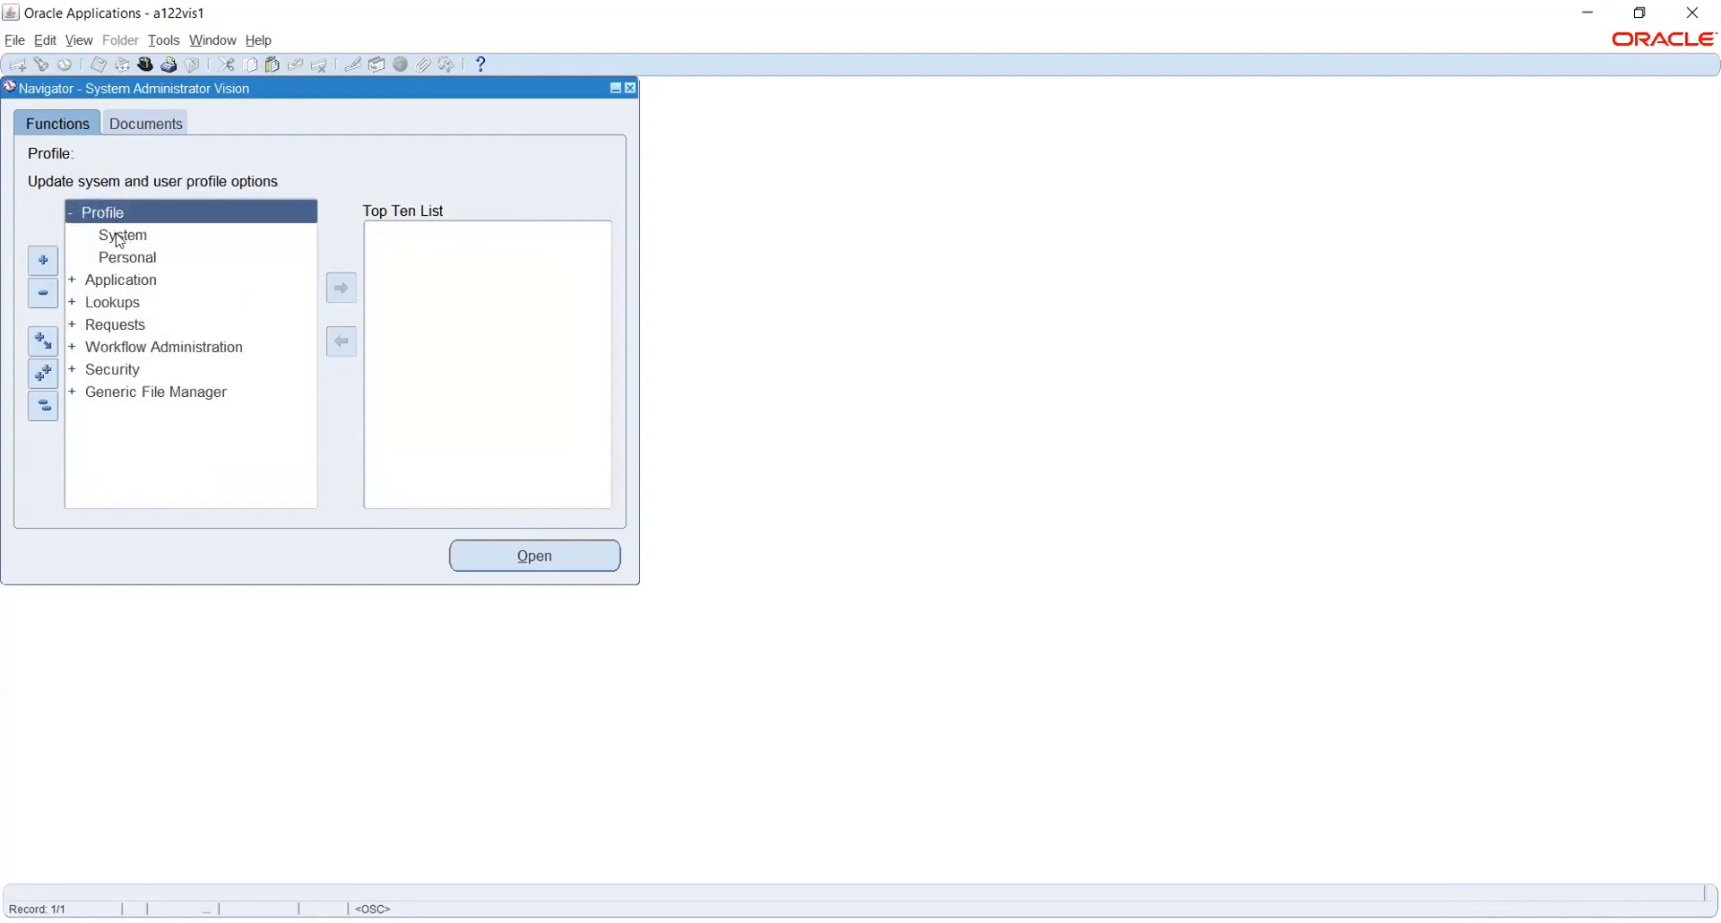
click(119, 236)
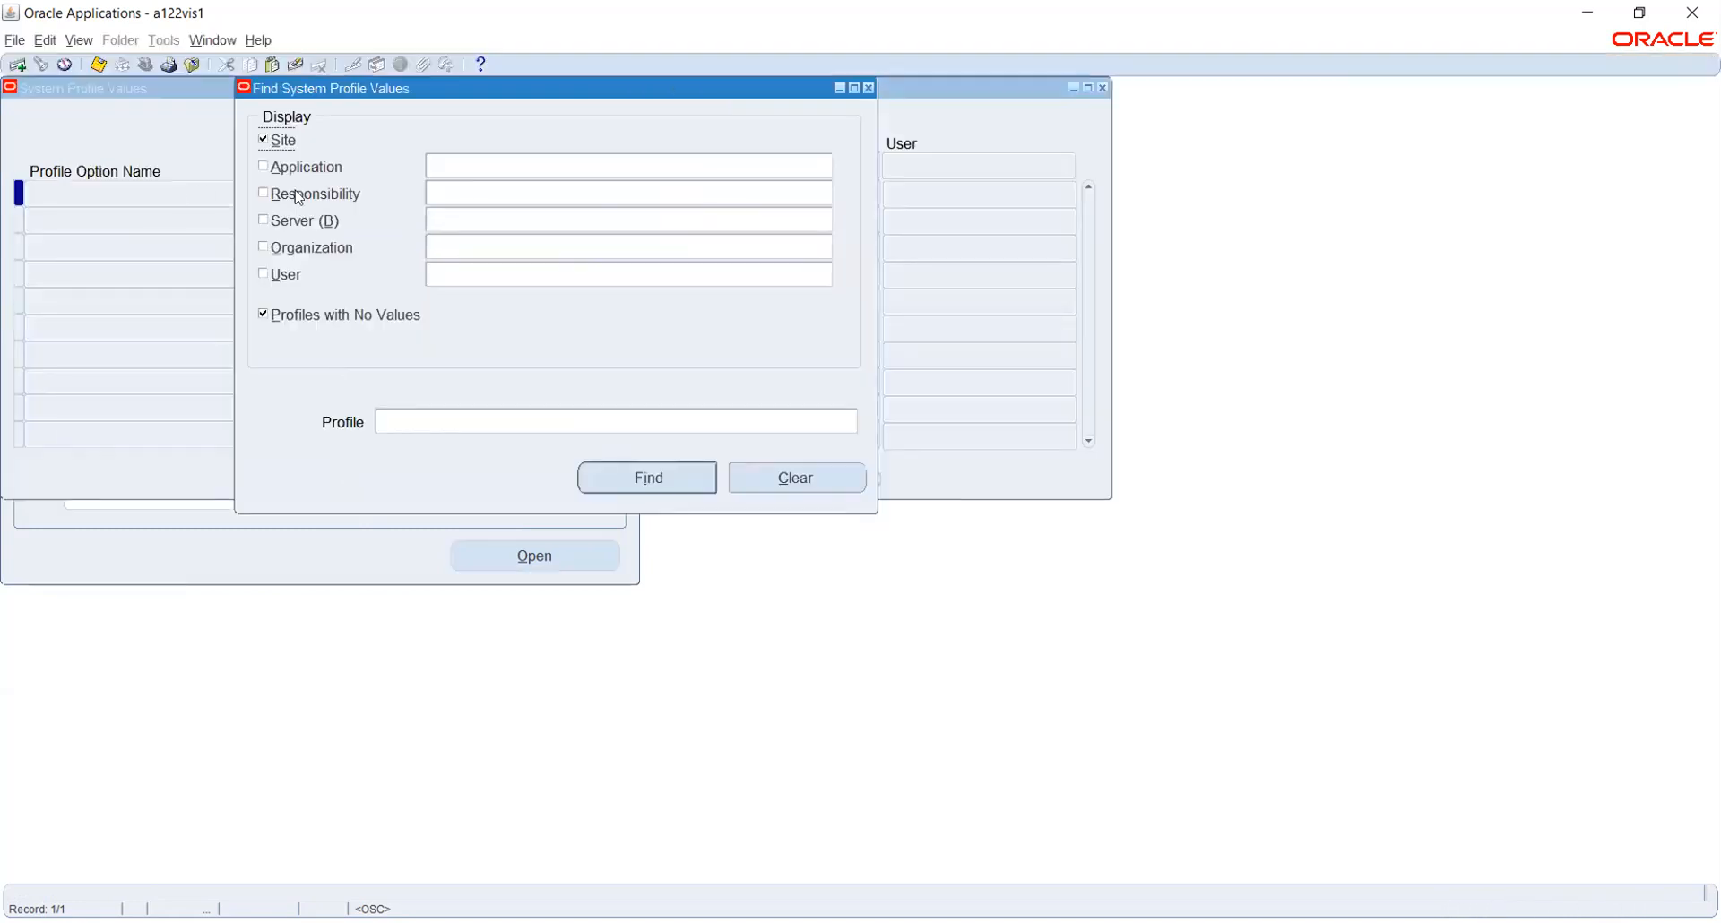
Search the GL Ledger Name profile for TATA General Ledger Super User at responsibility level
click(297, 199)
click(466, 199)
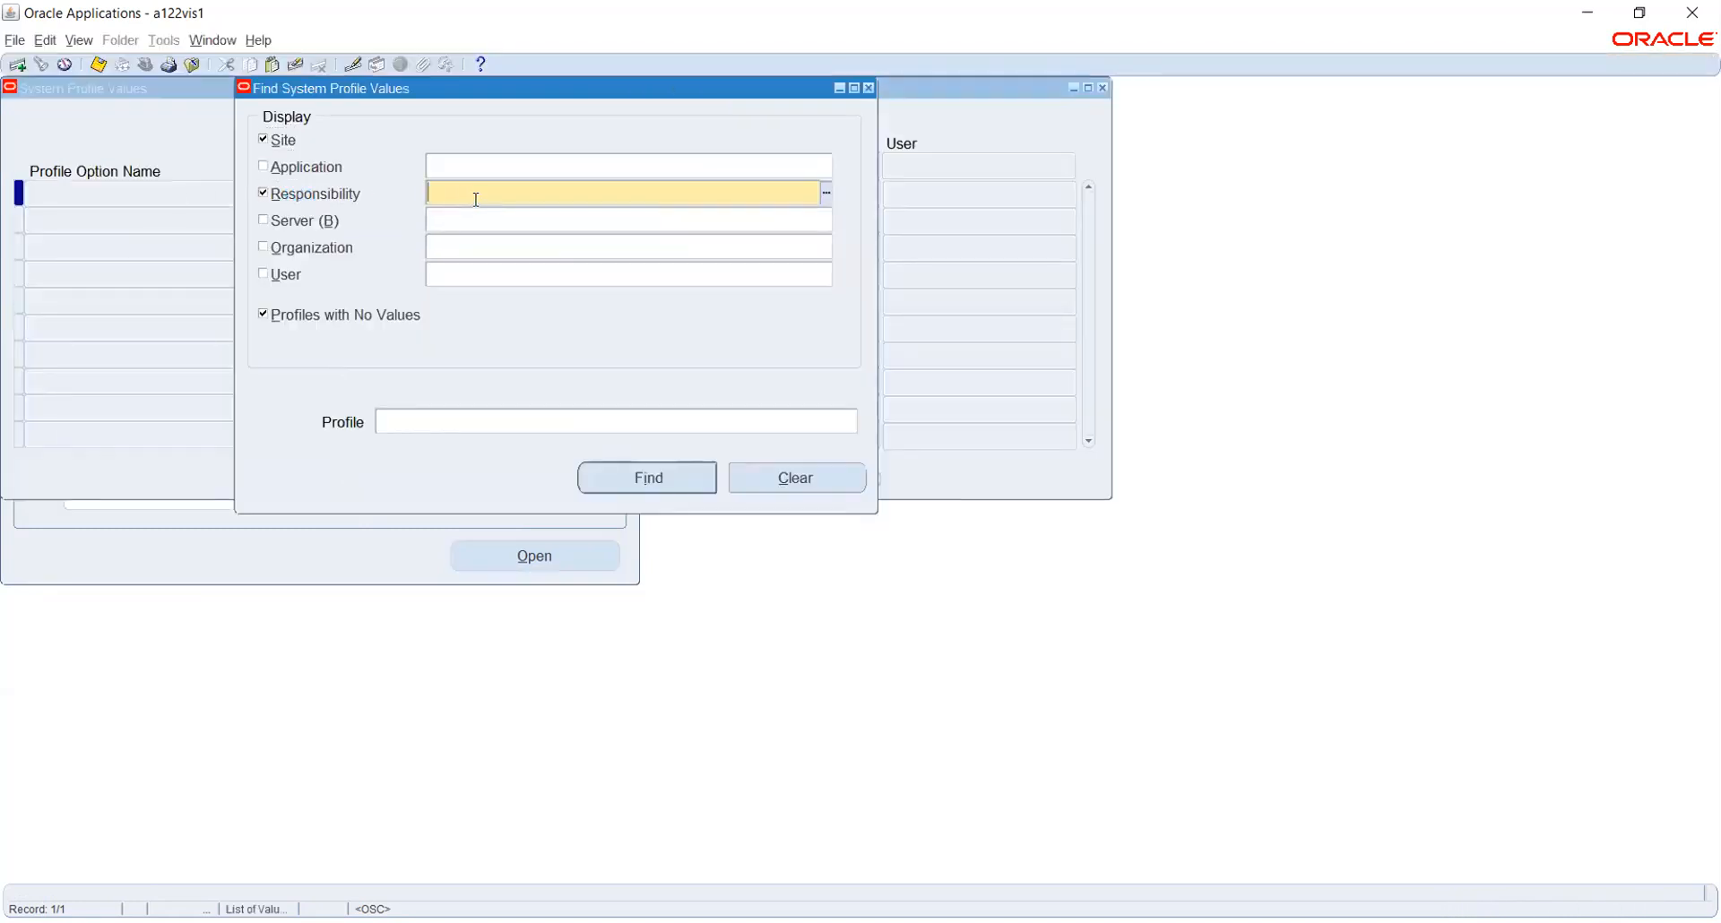
text(TATA General Ledger Super User)
click(547, 418)
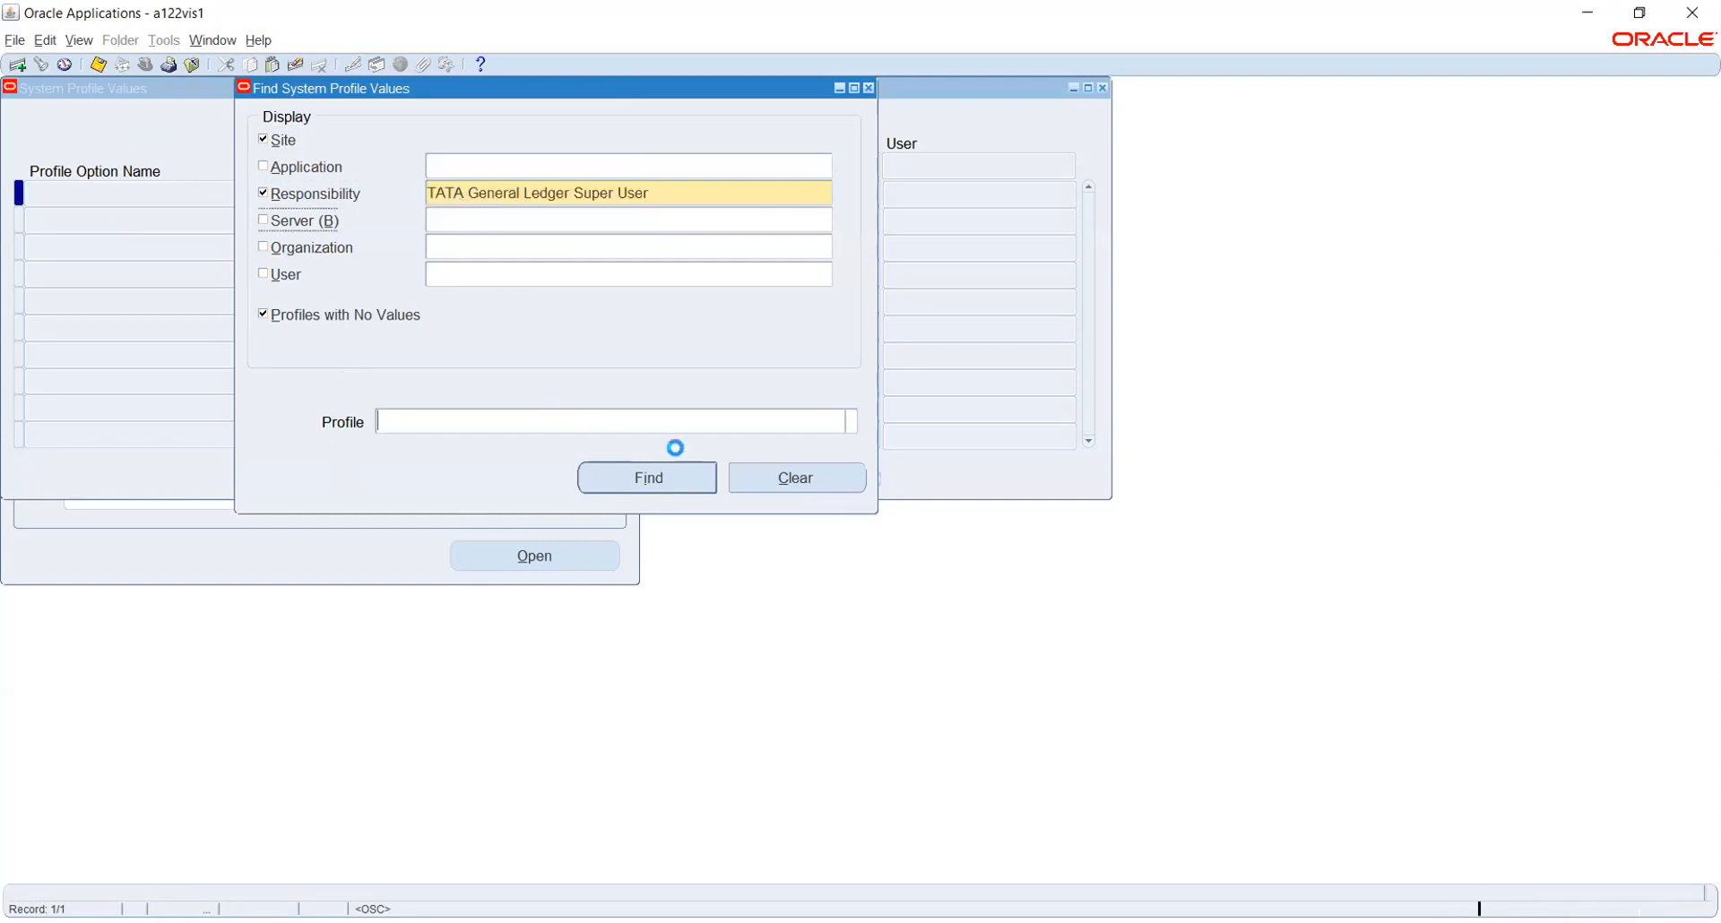
click(851, 421)
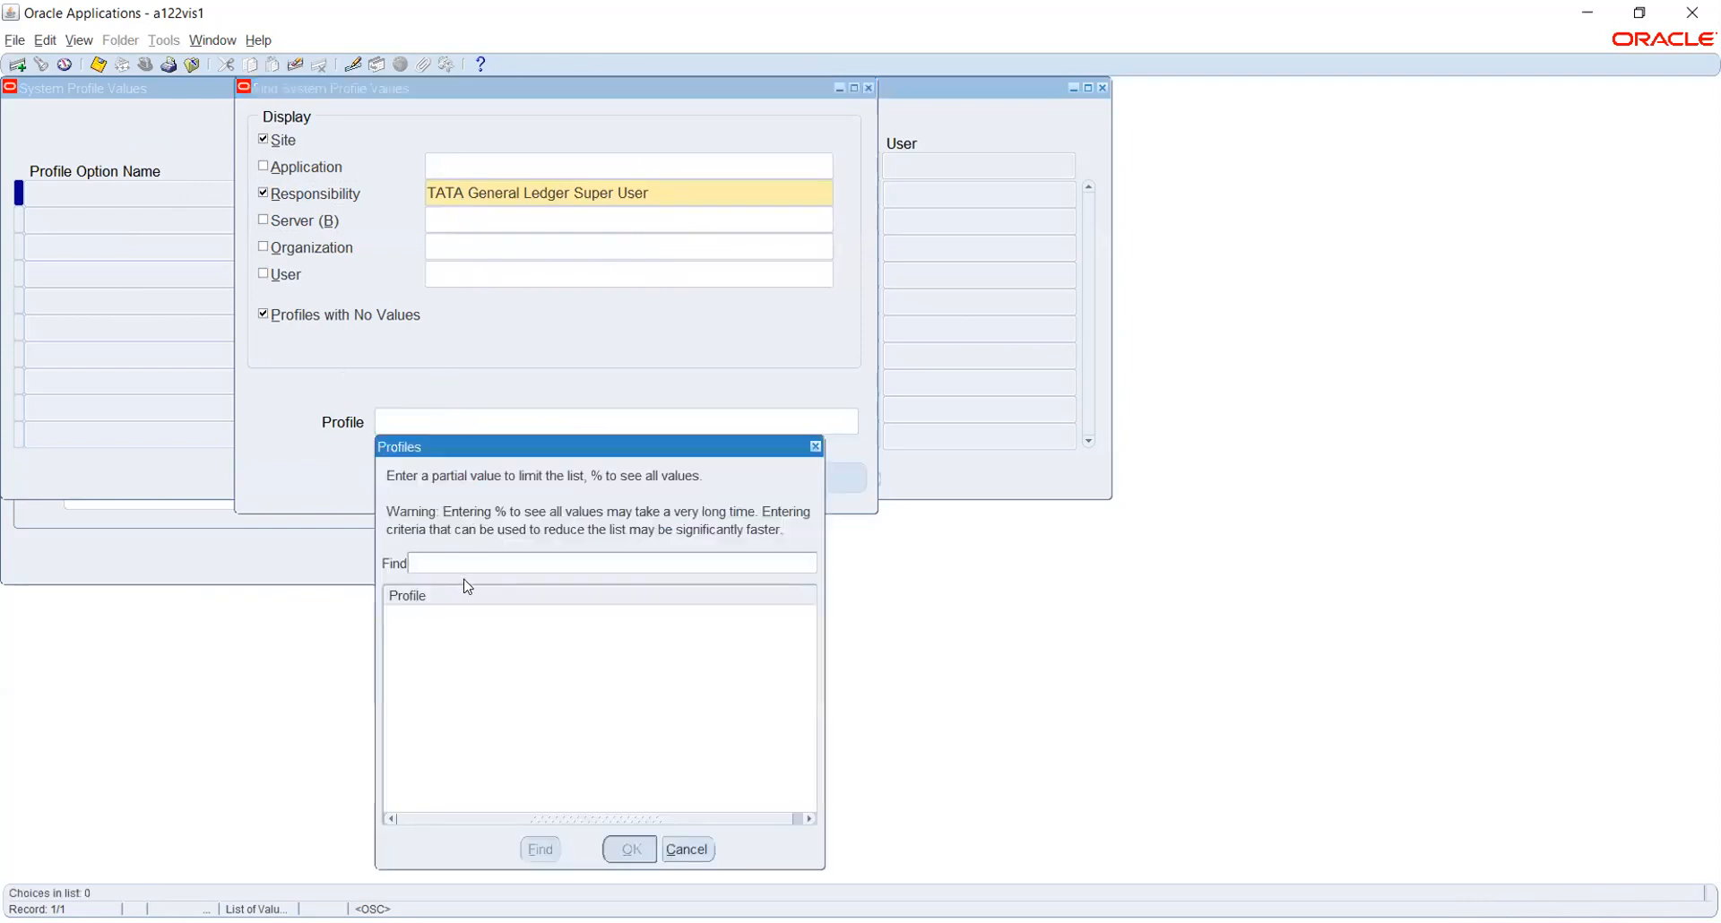
text(%gl%ledge%)
key(Return)
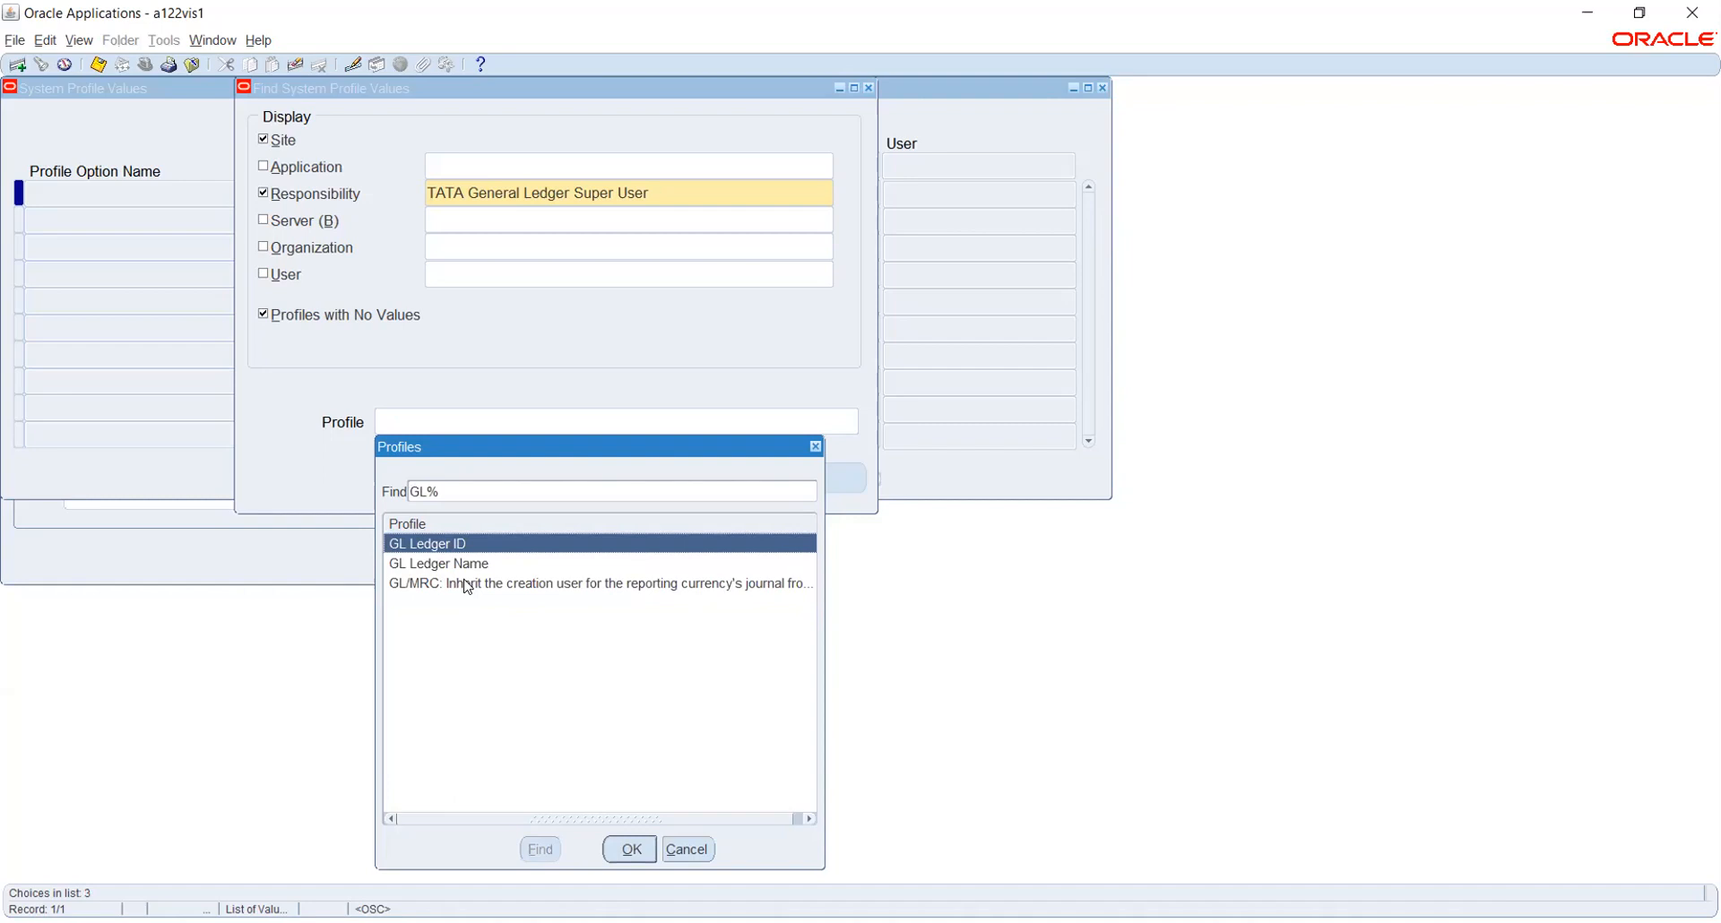
double_click(468, 563)
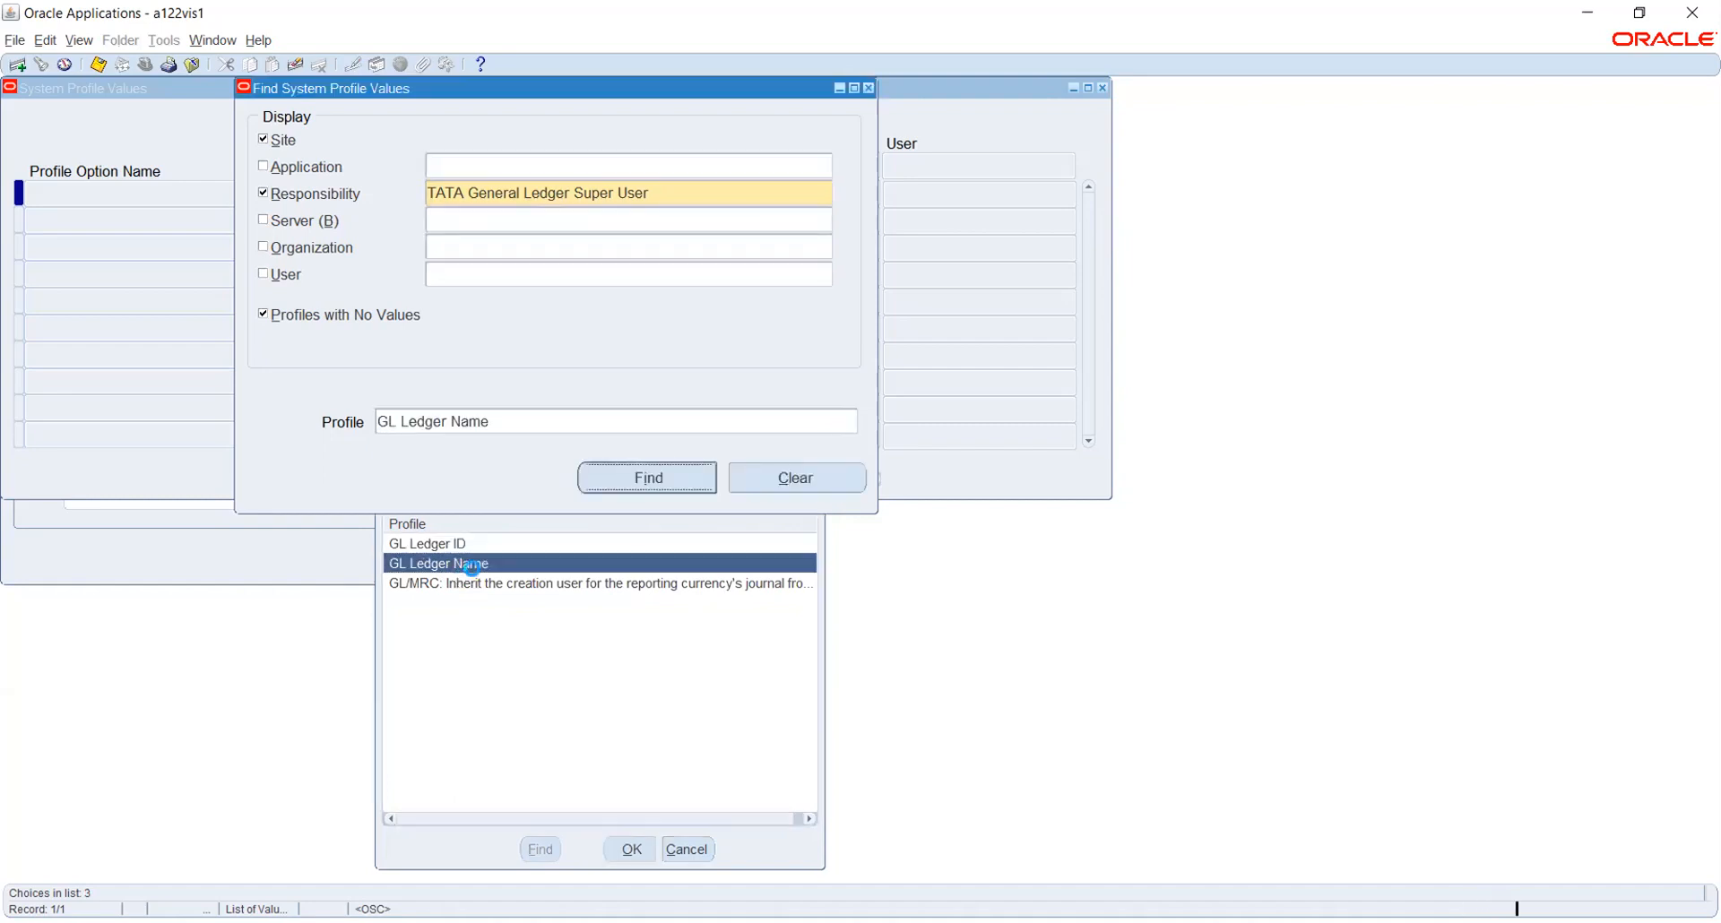
click(647, 478)
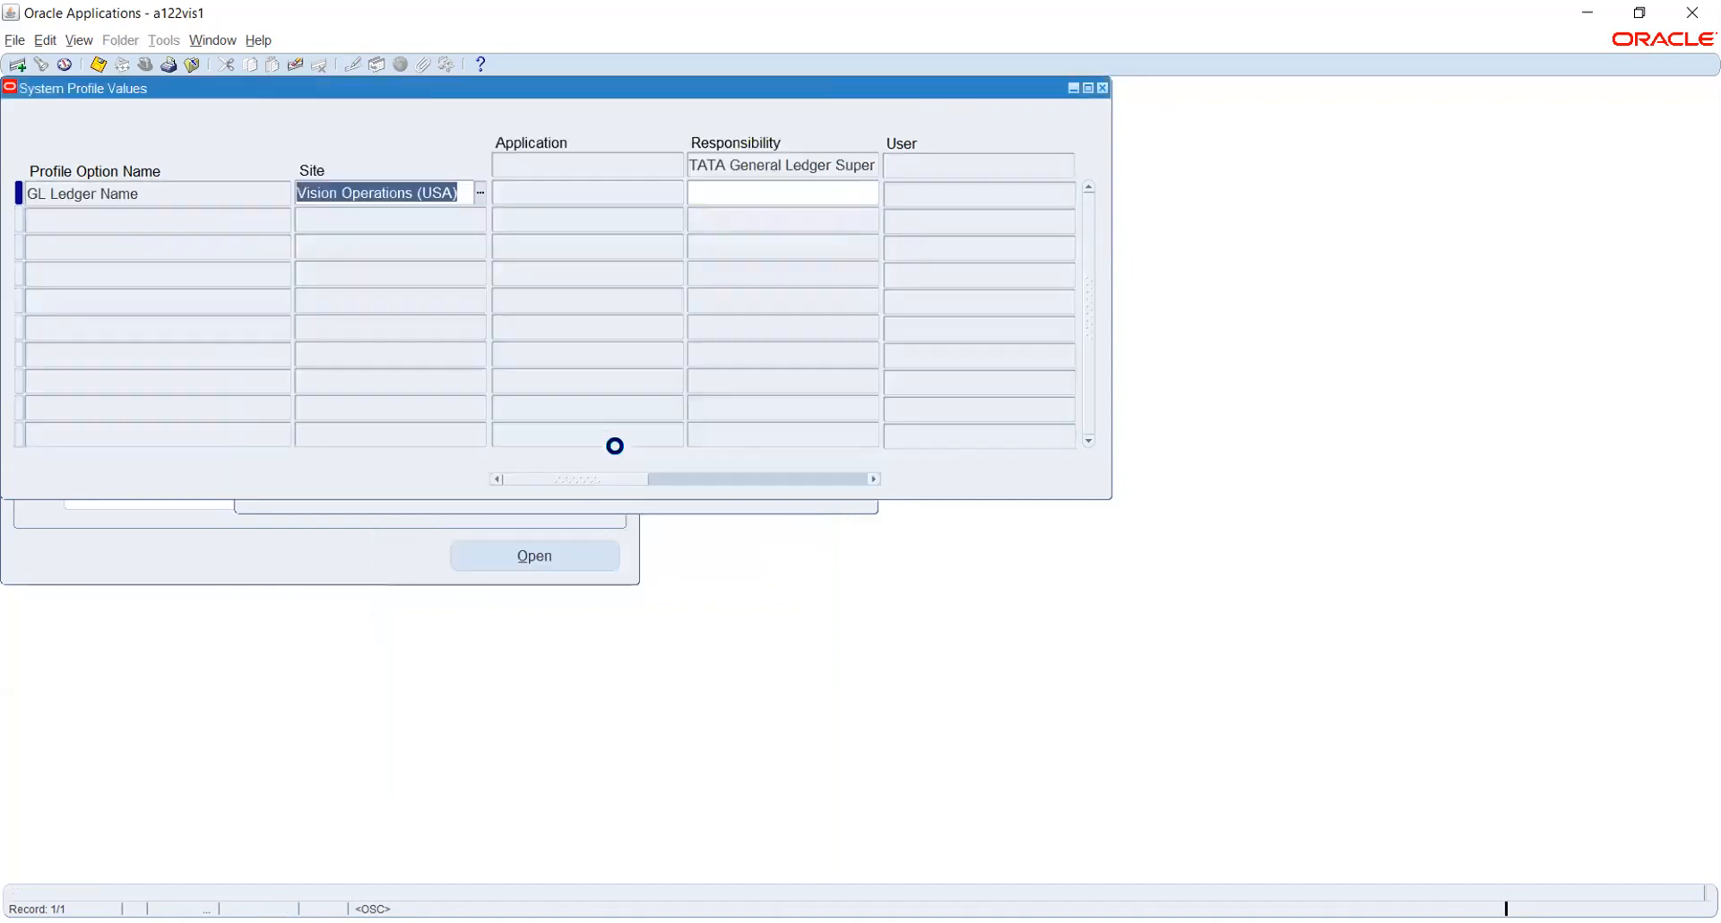
Set the responsibility-level GL Ledger Name value to TATA_PL from the ledger list
click(722, 189)
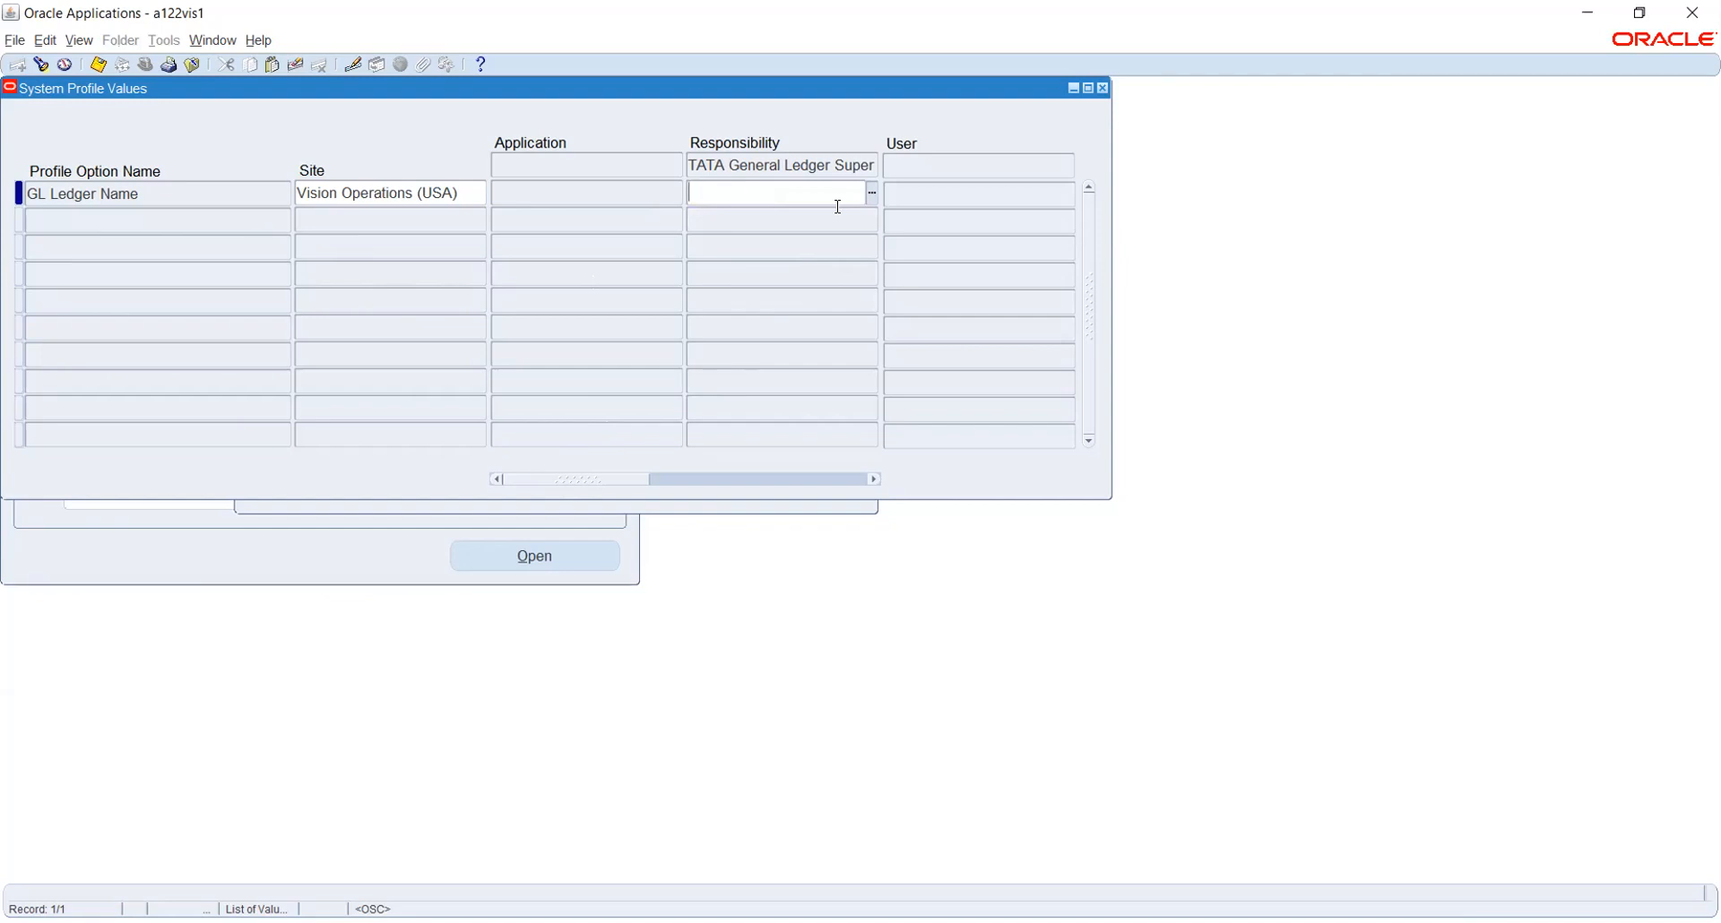
text(TATA)
key(Tab)
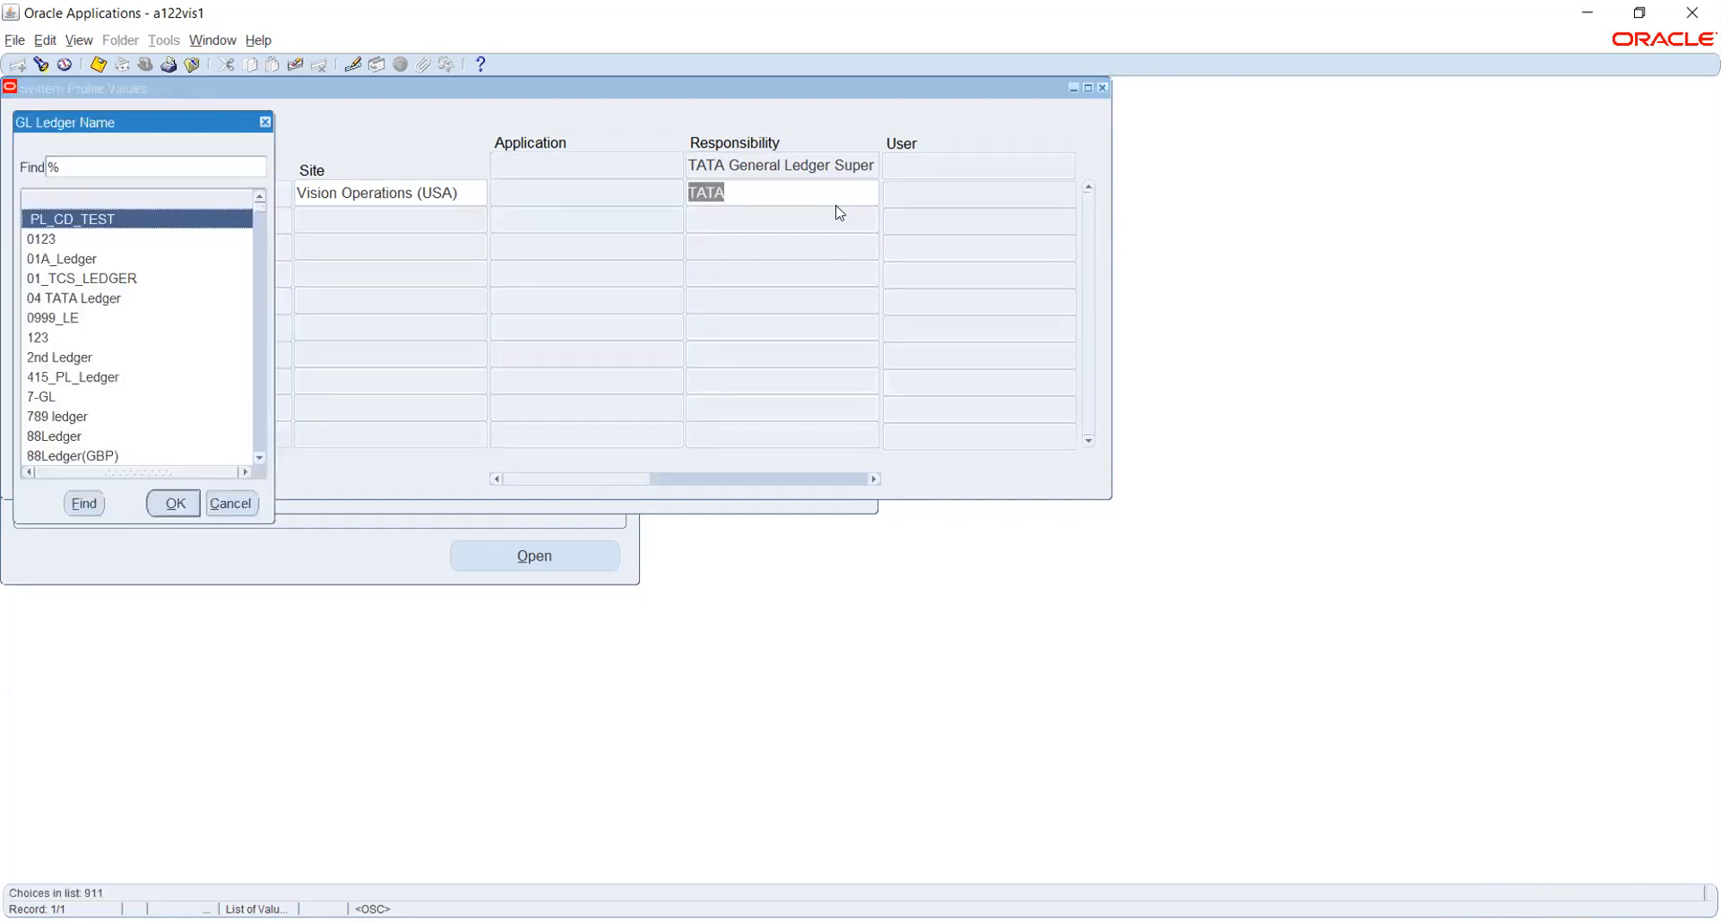
text(t)
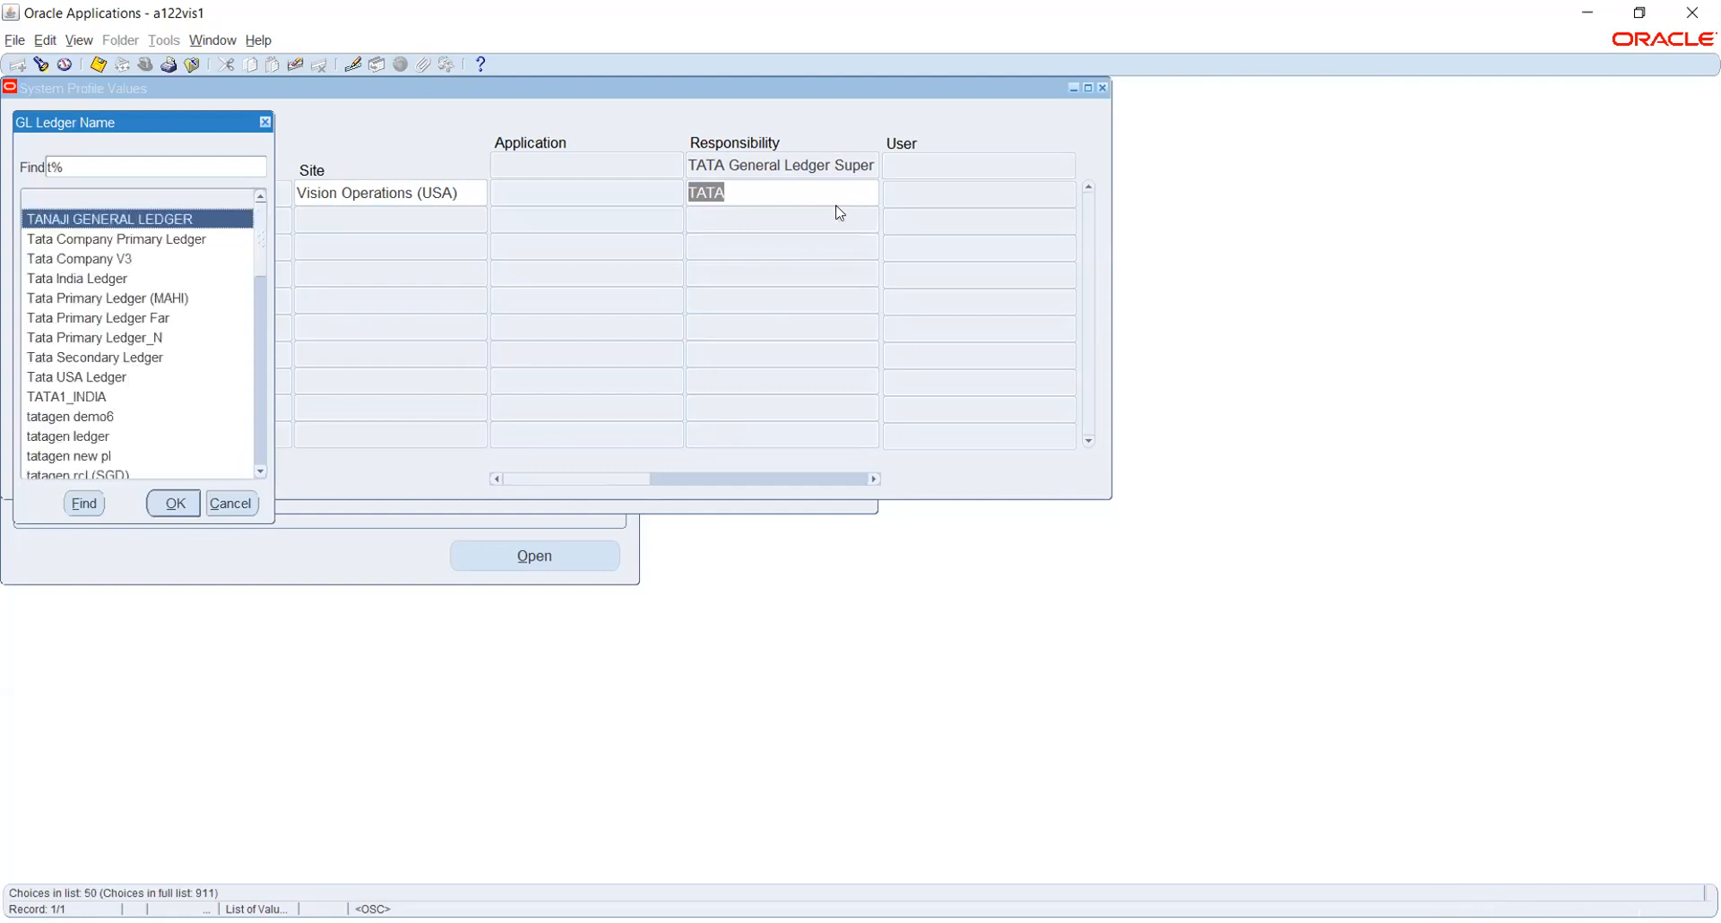
text(a)
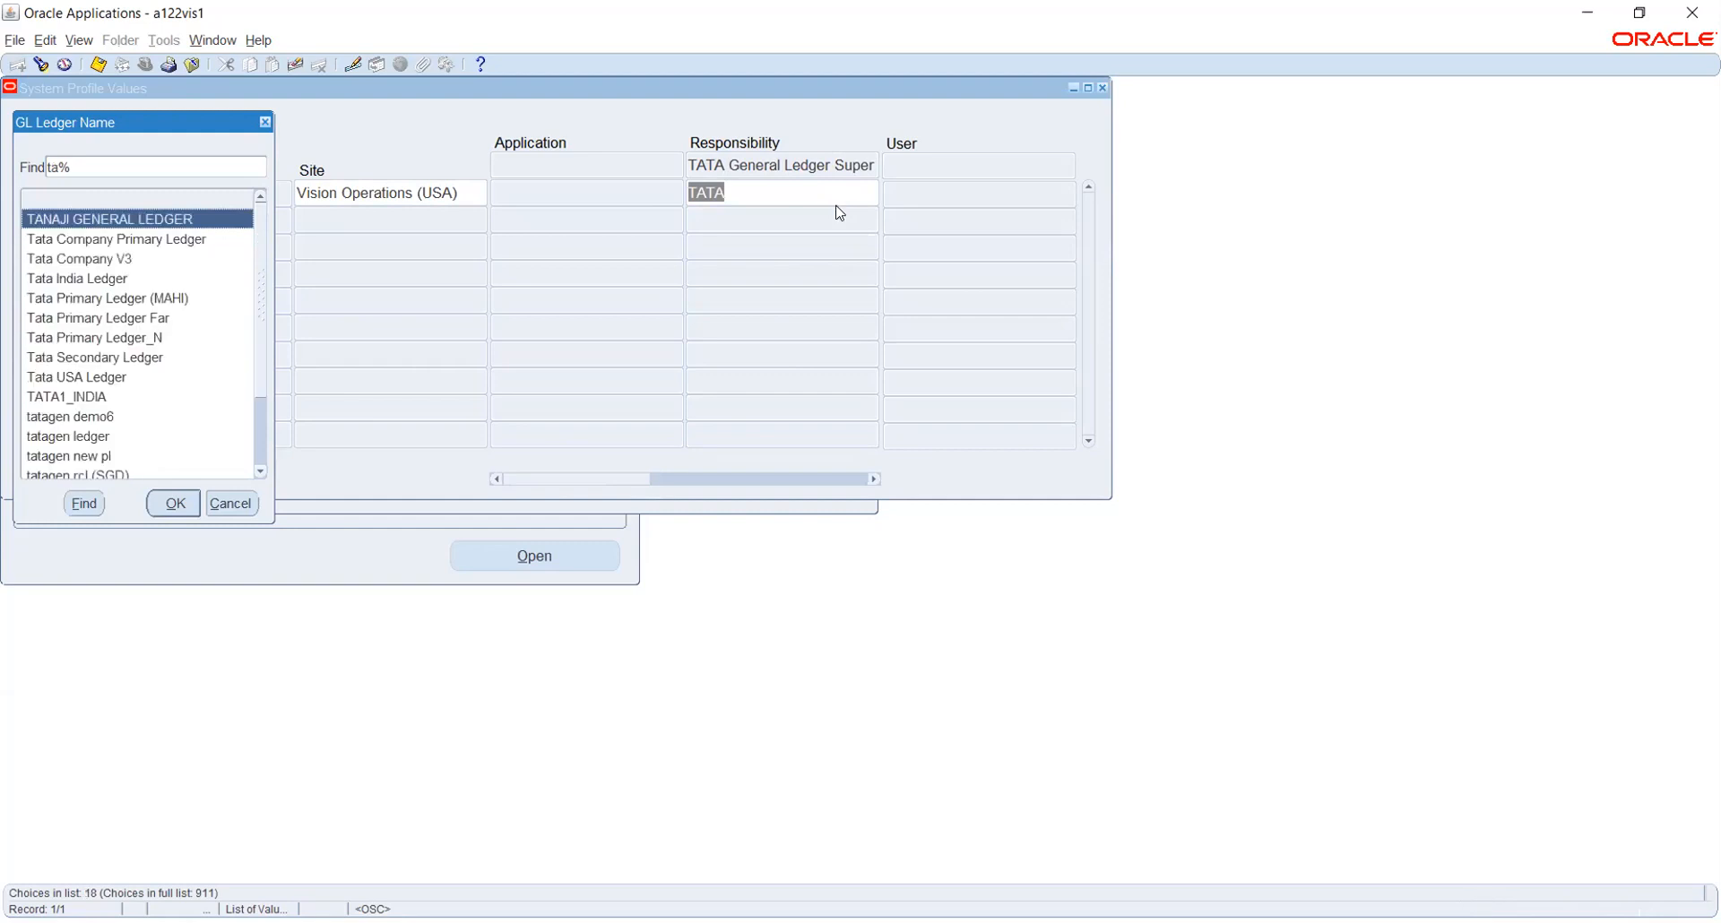
click(129, 359)
scroll(128, 307, down, 1)
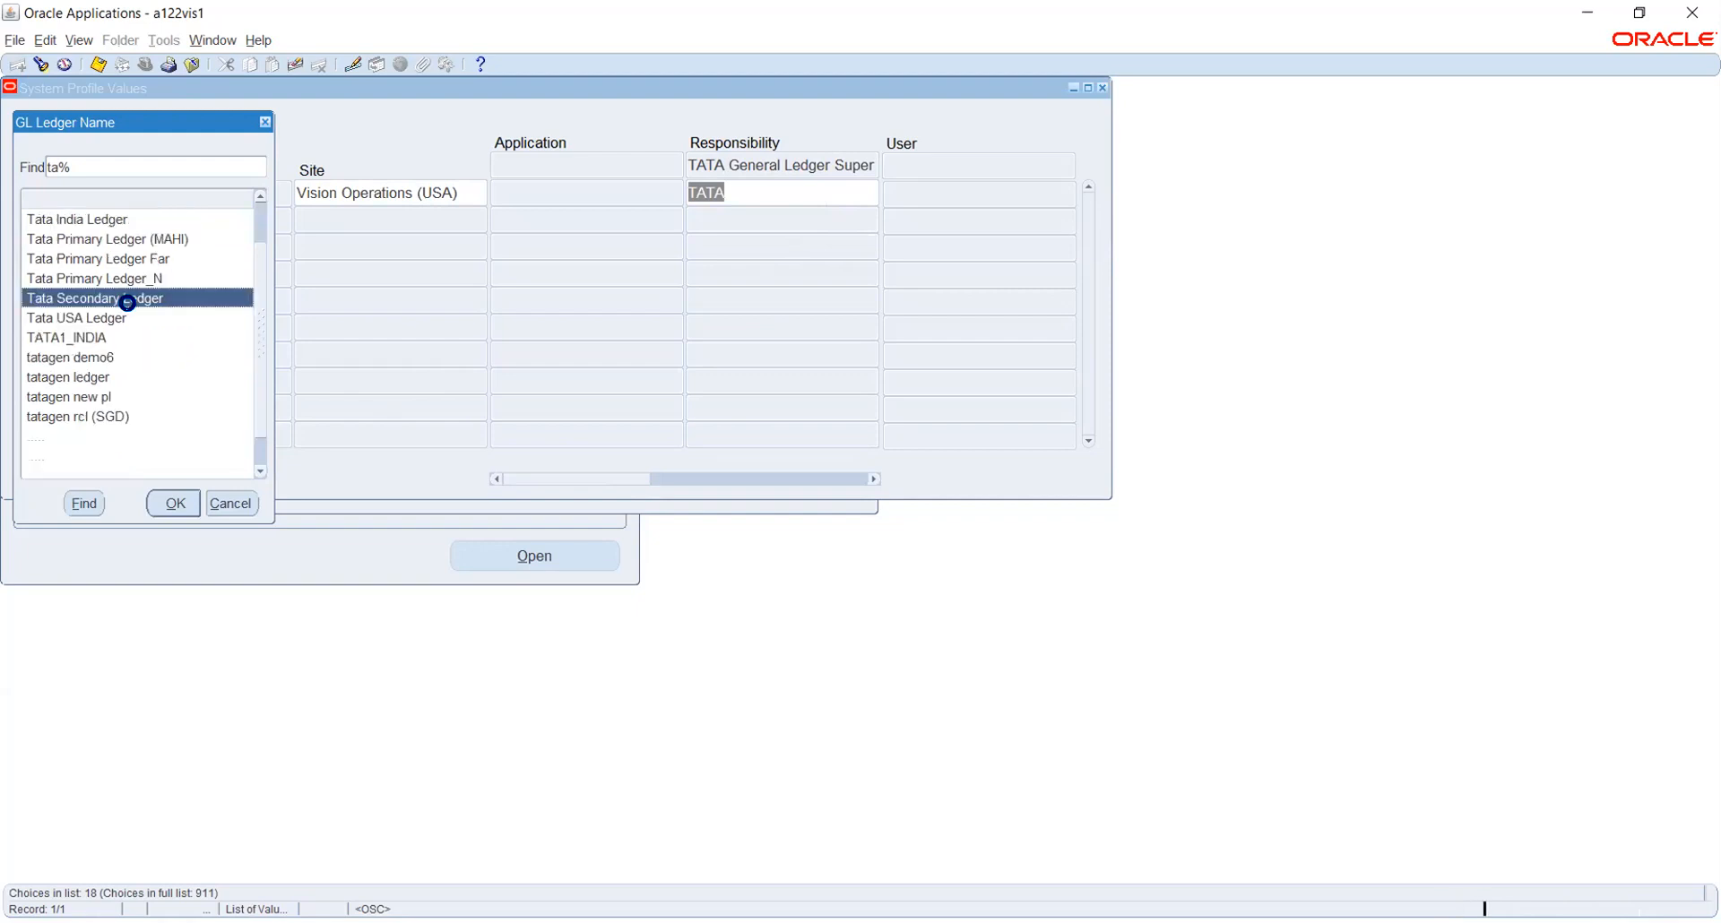
scroll(130, 311, down, 1)
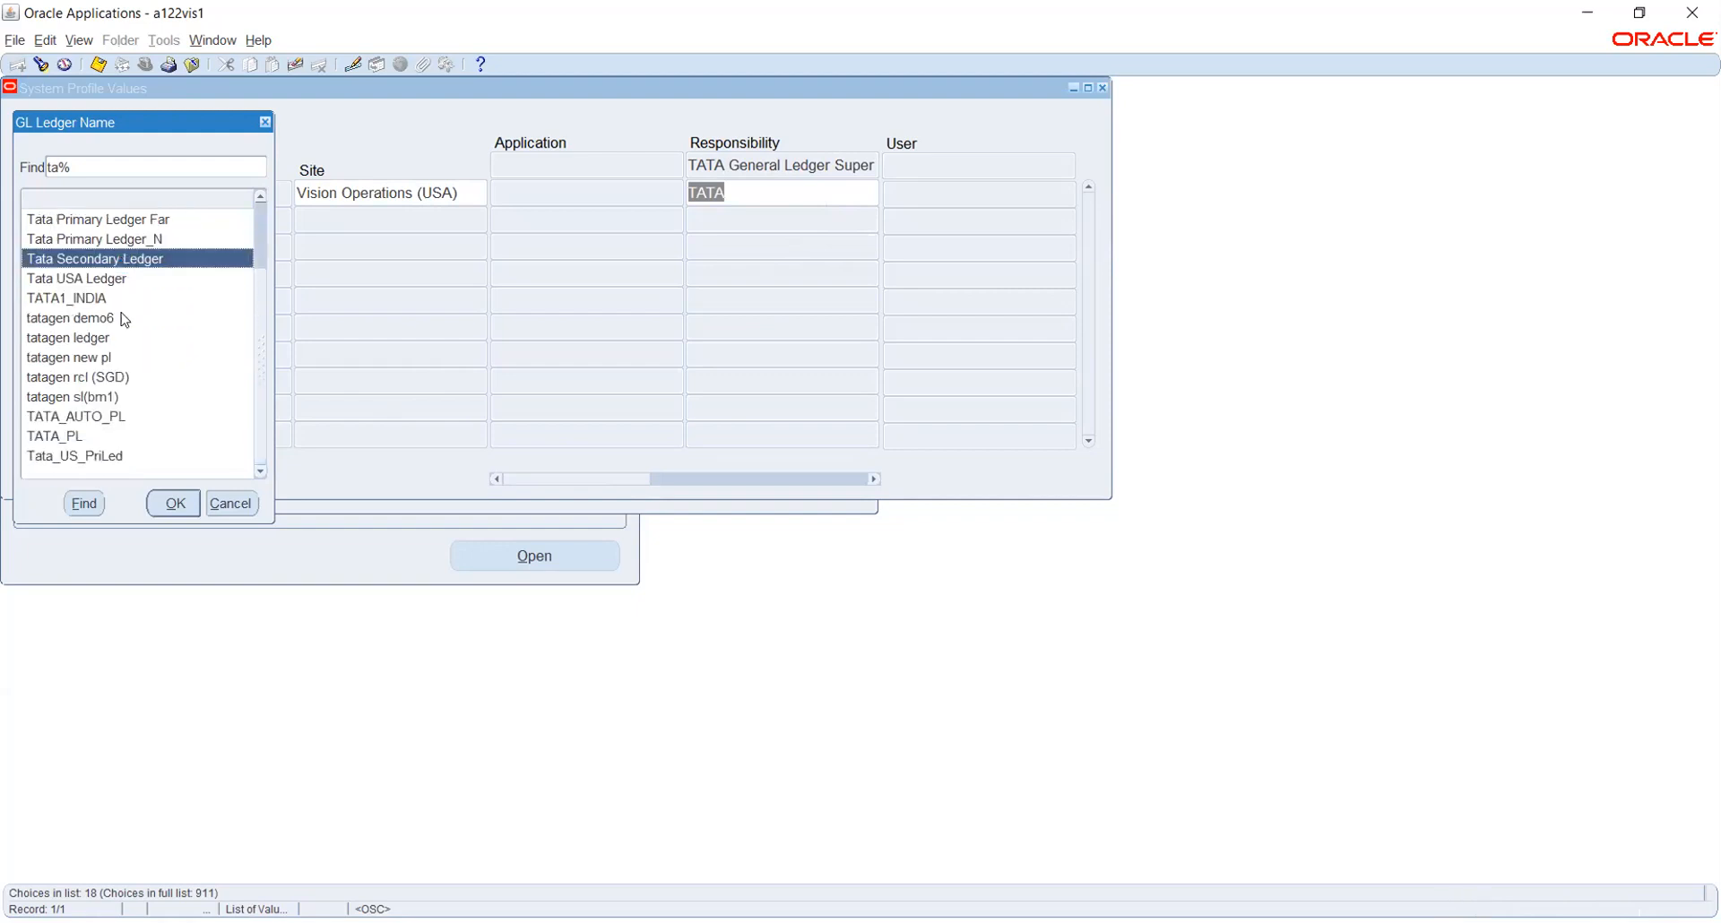
click(79, 439)
click(170, 501)
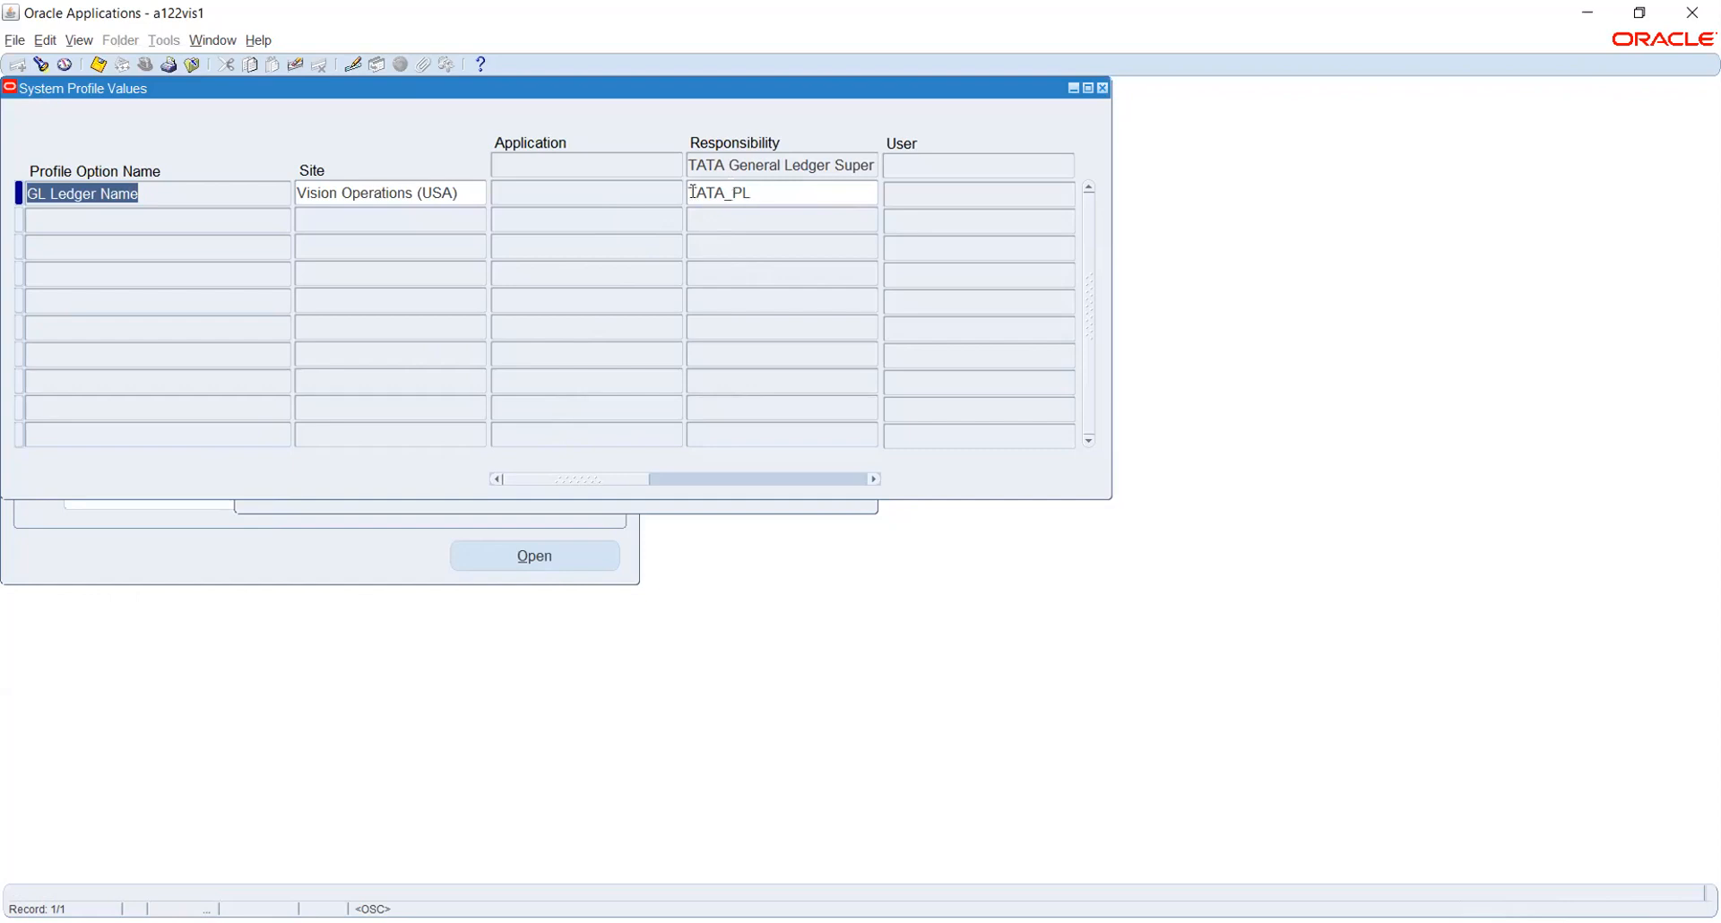
Save the TATA_PL ledger setting and bring the Find System Profile Values window forward
drag(587, 484, 529, 475)
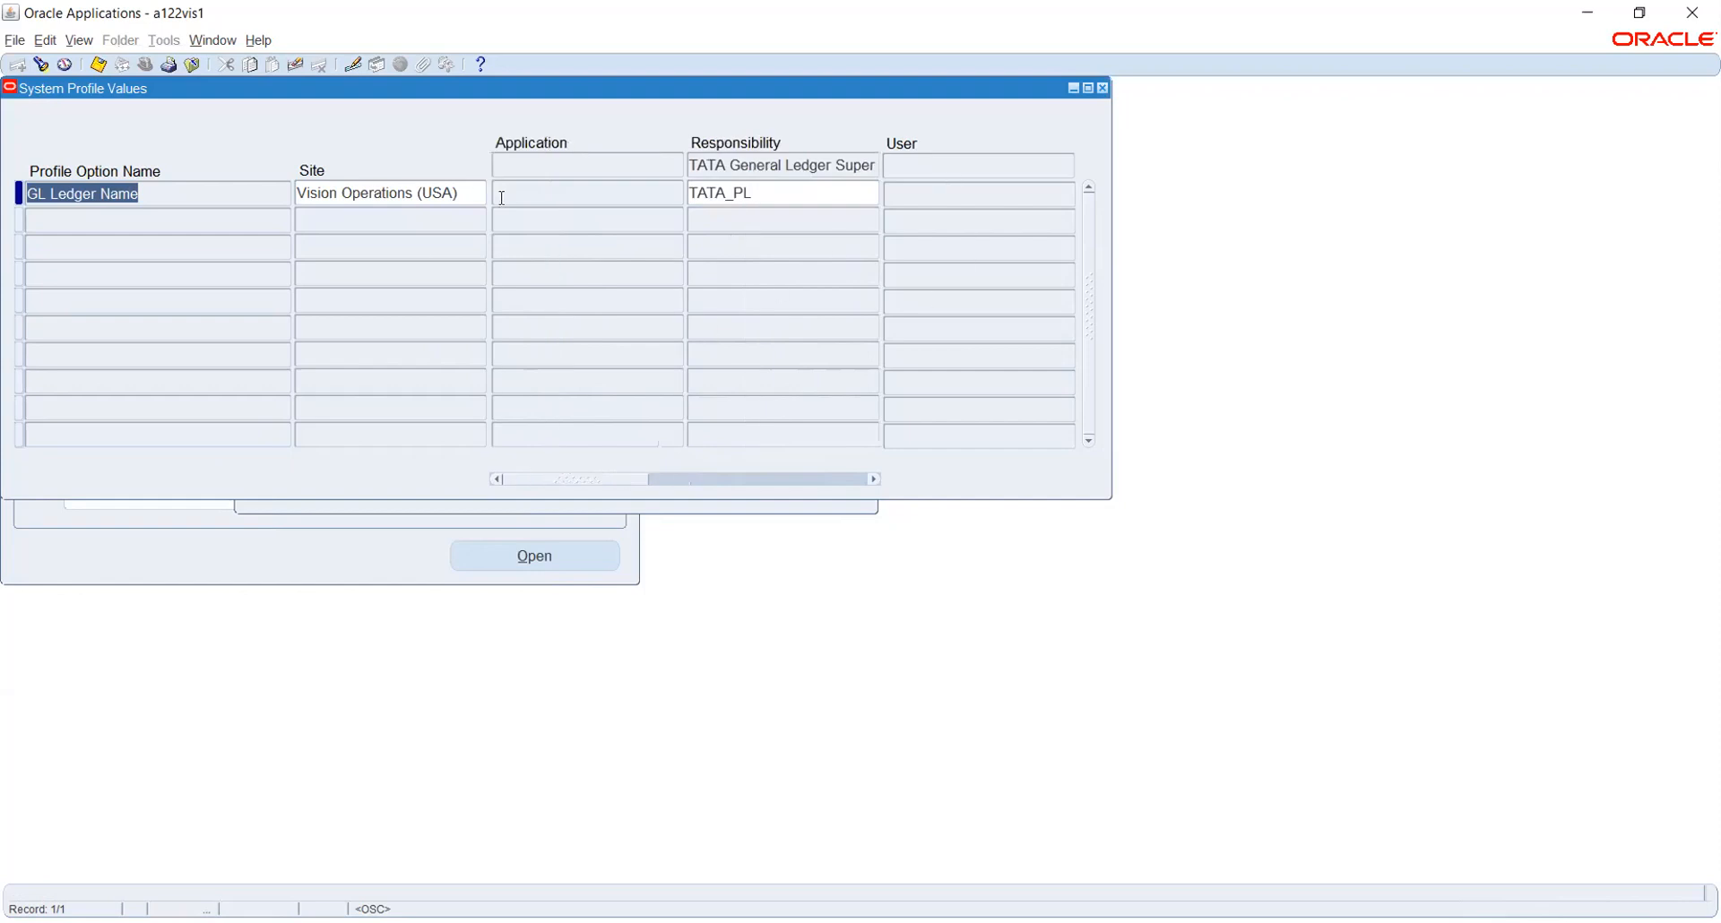
click(96, 69)
click(679, 506)
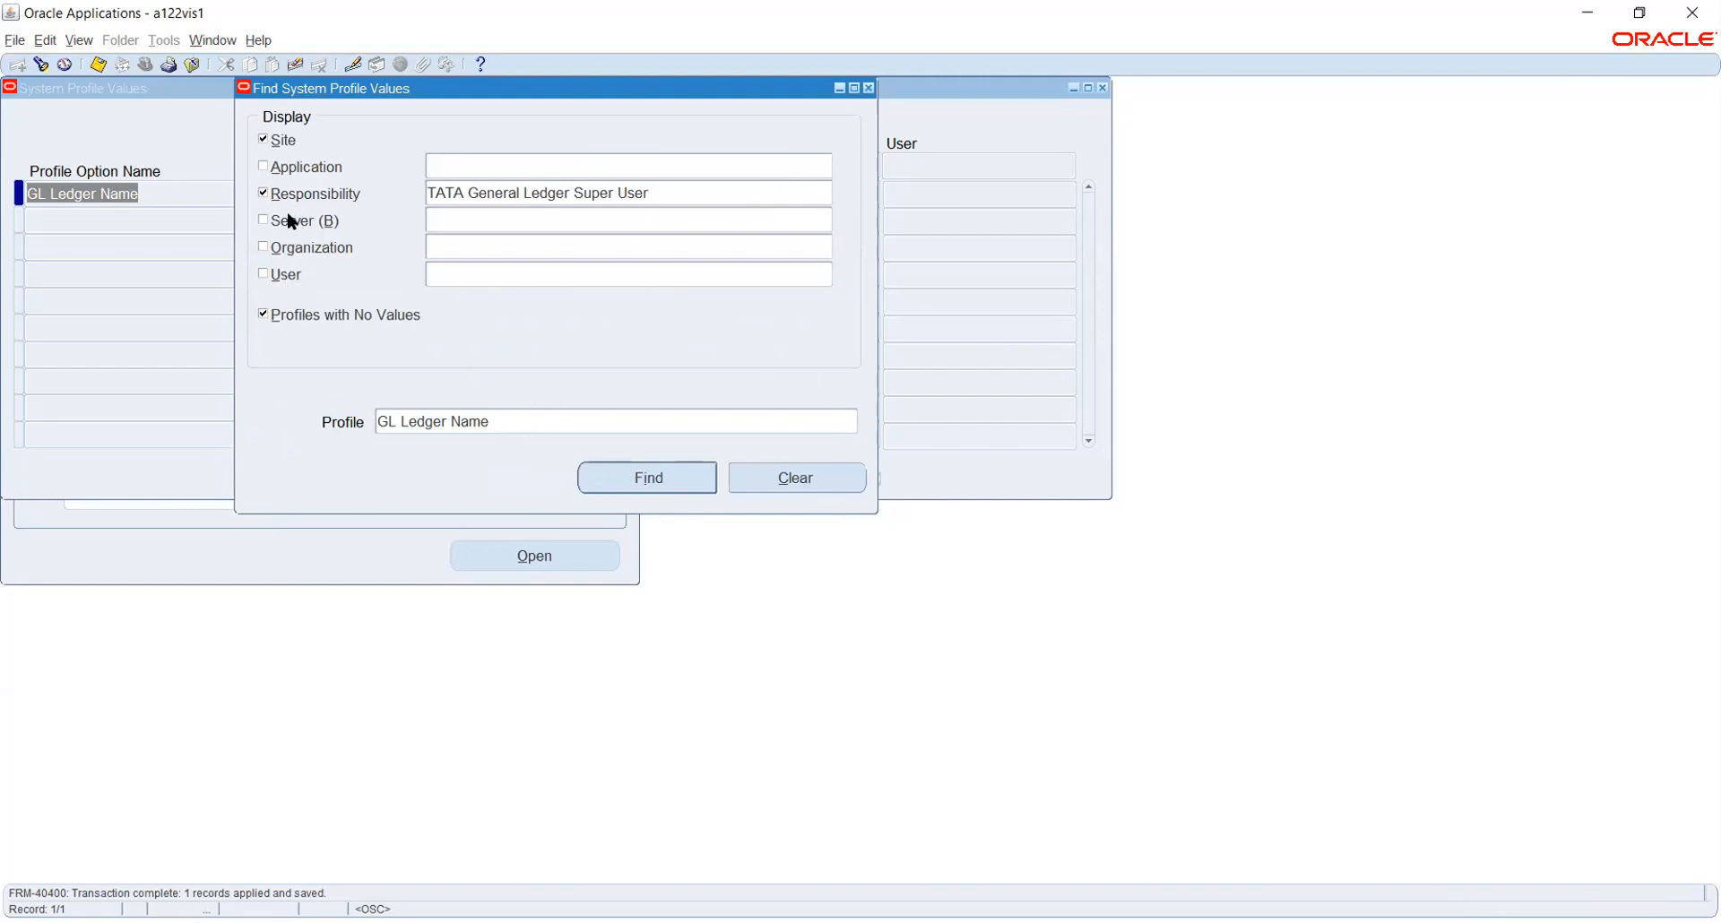
Extend the GL Ledger Name search to the user level for the user and run Find
click(281, 277)
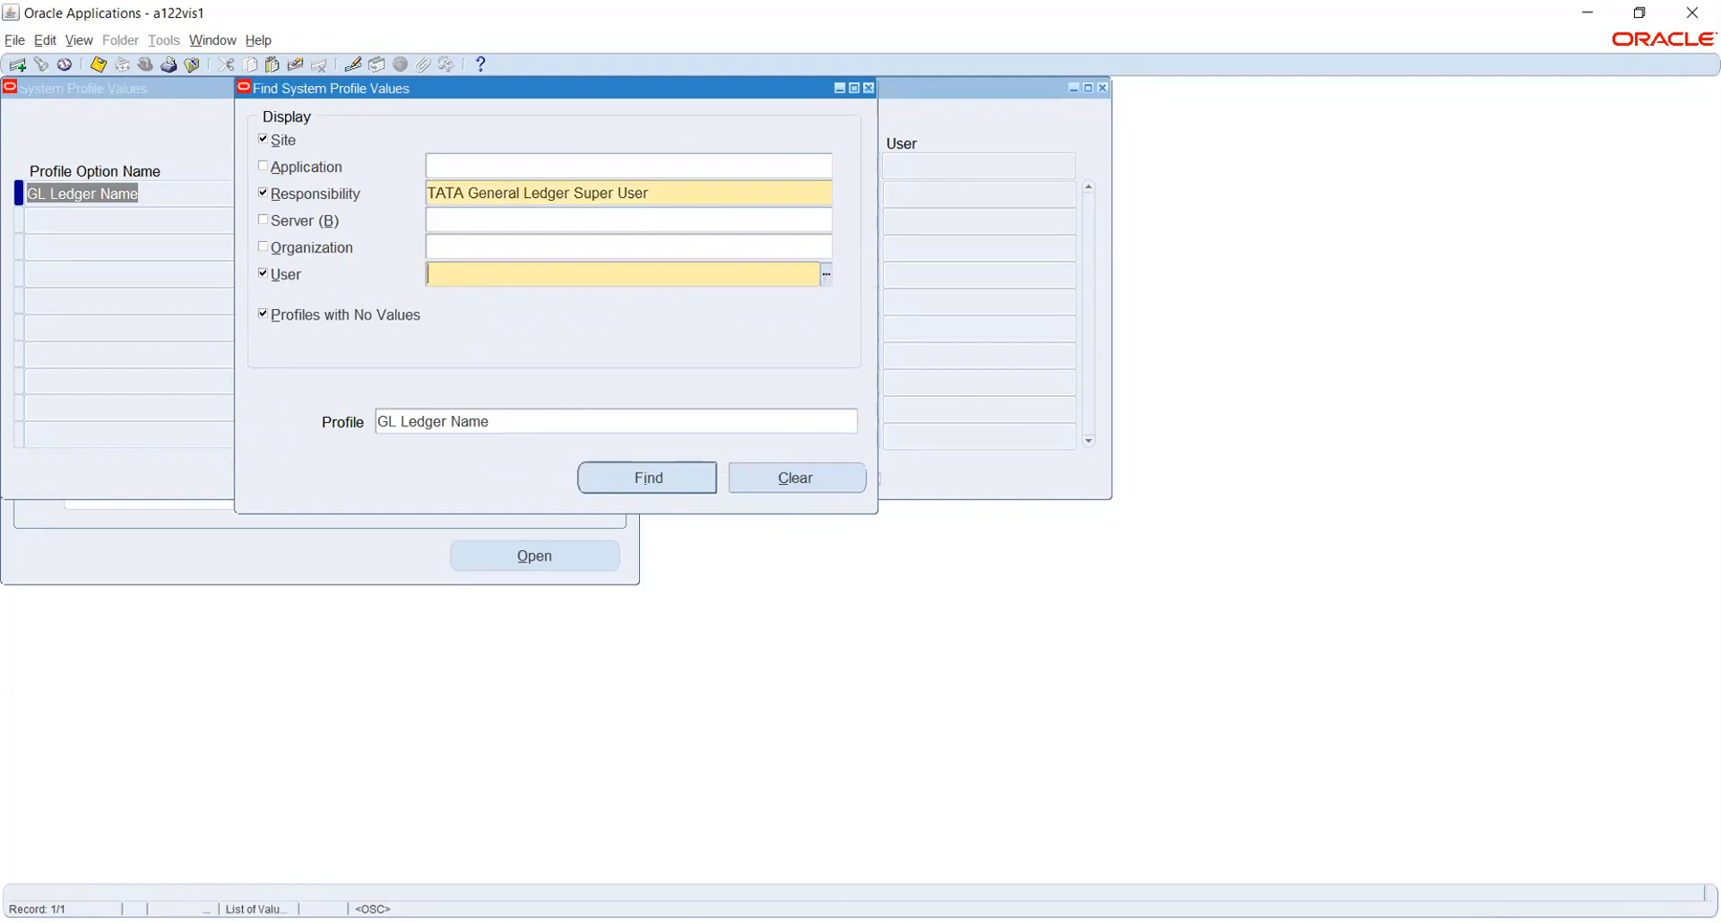
click(1473, 922)
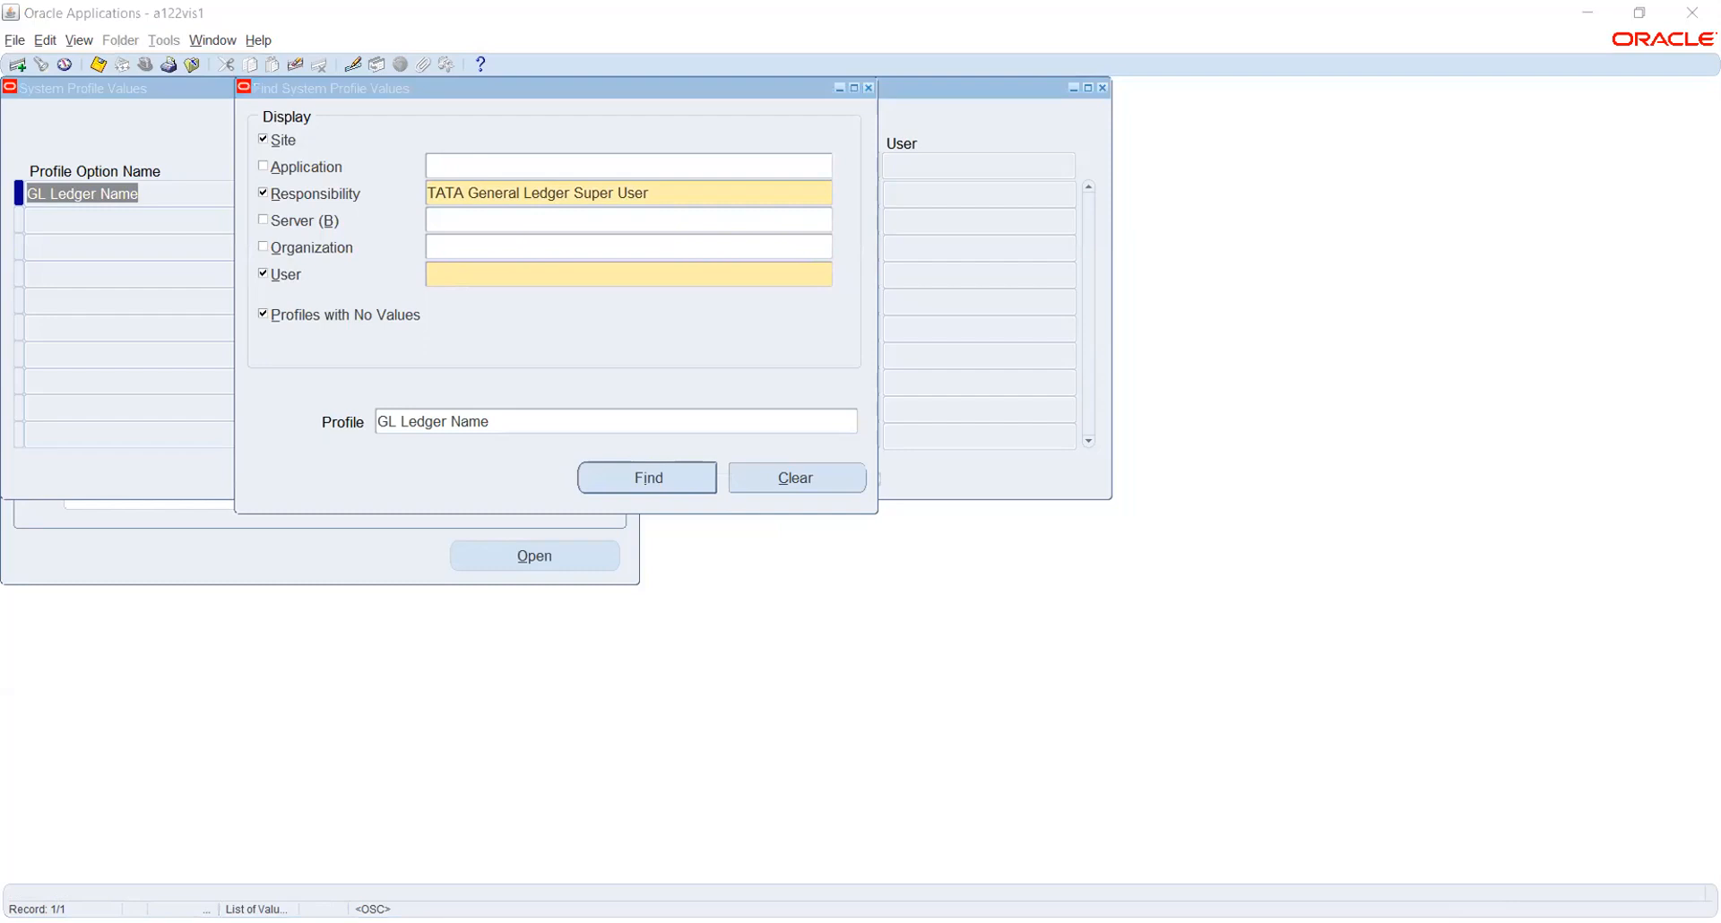
click(581, 409)
text(ARUN.D1123)
key(Tab)
click(614, 478)
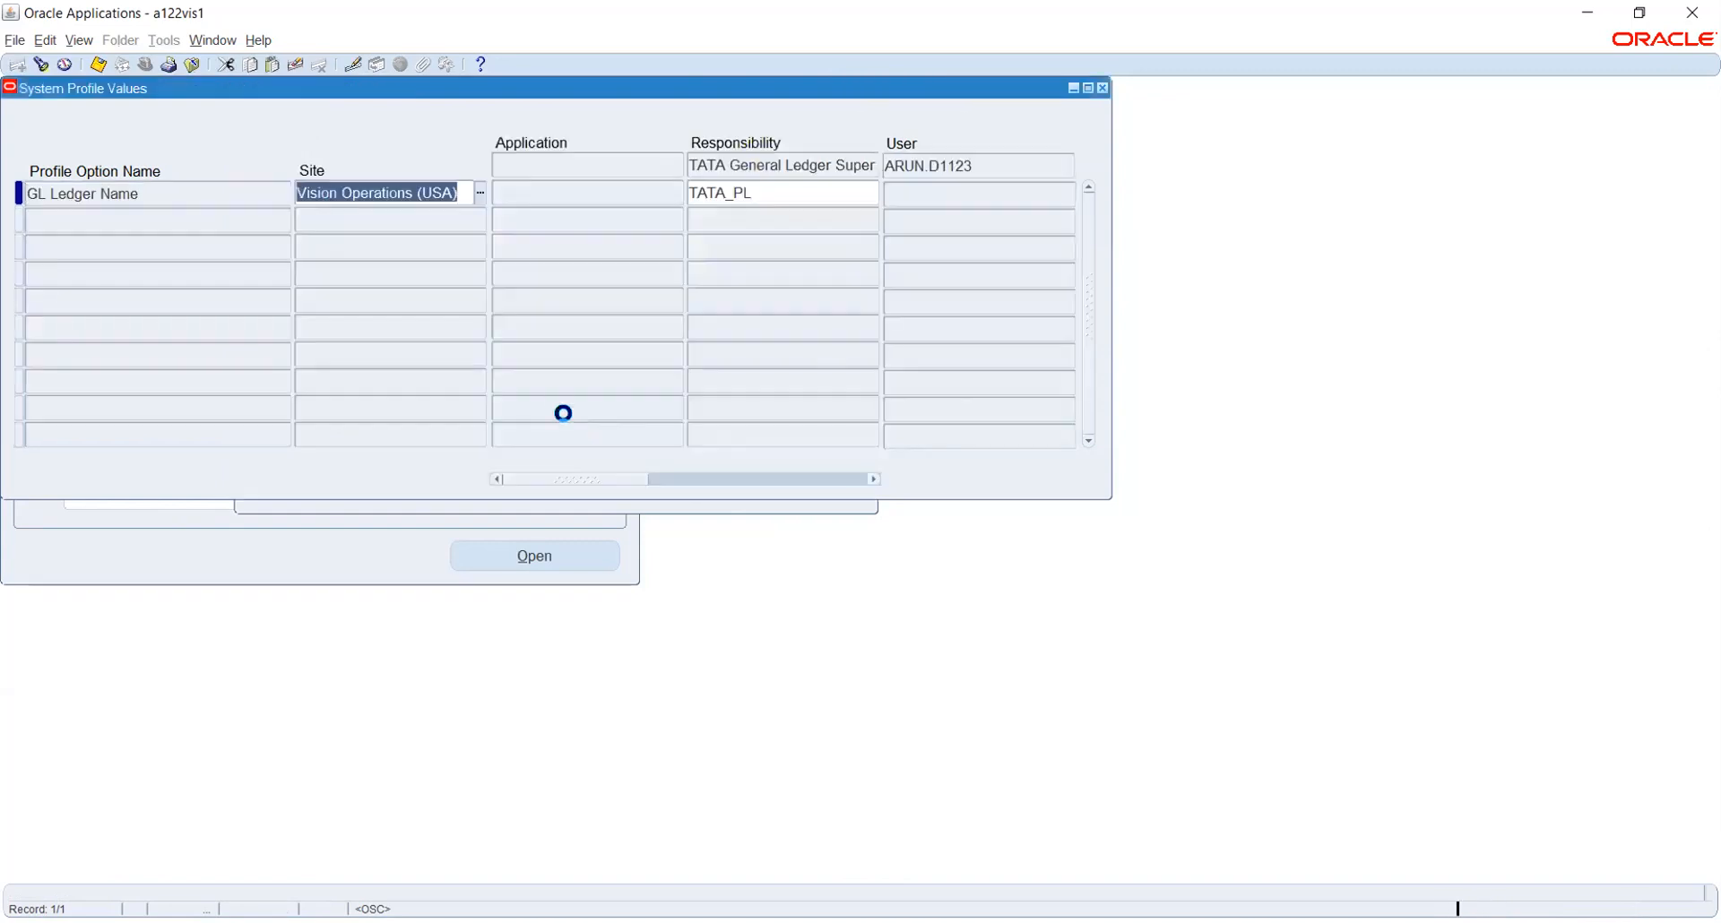
Scroll the values grid to review its columns, then return to the profile search
drag(577, 481, 788, 480)
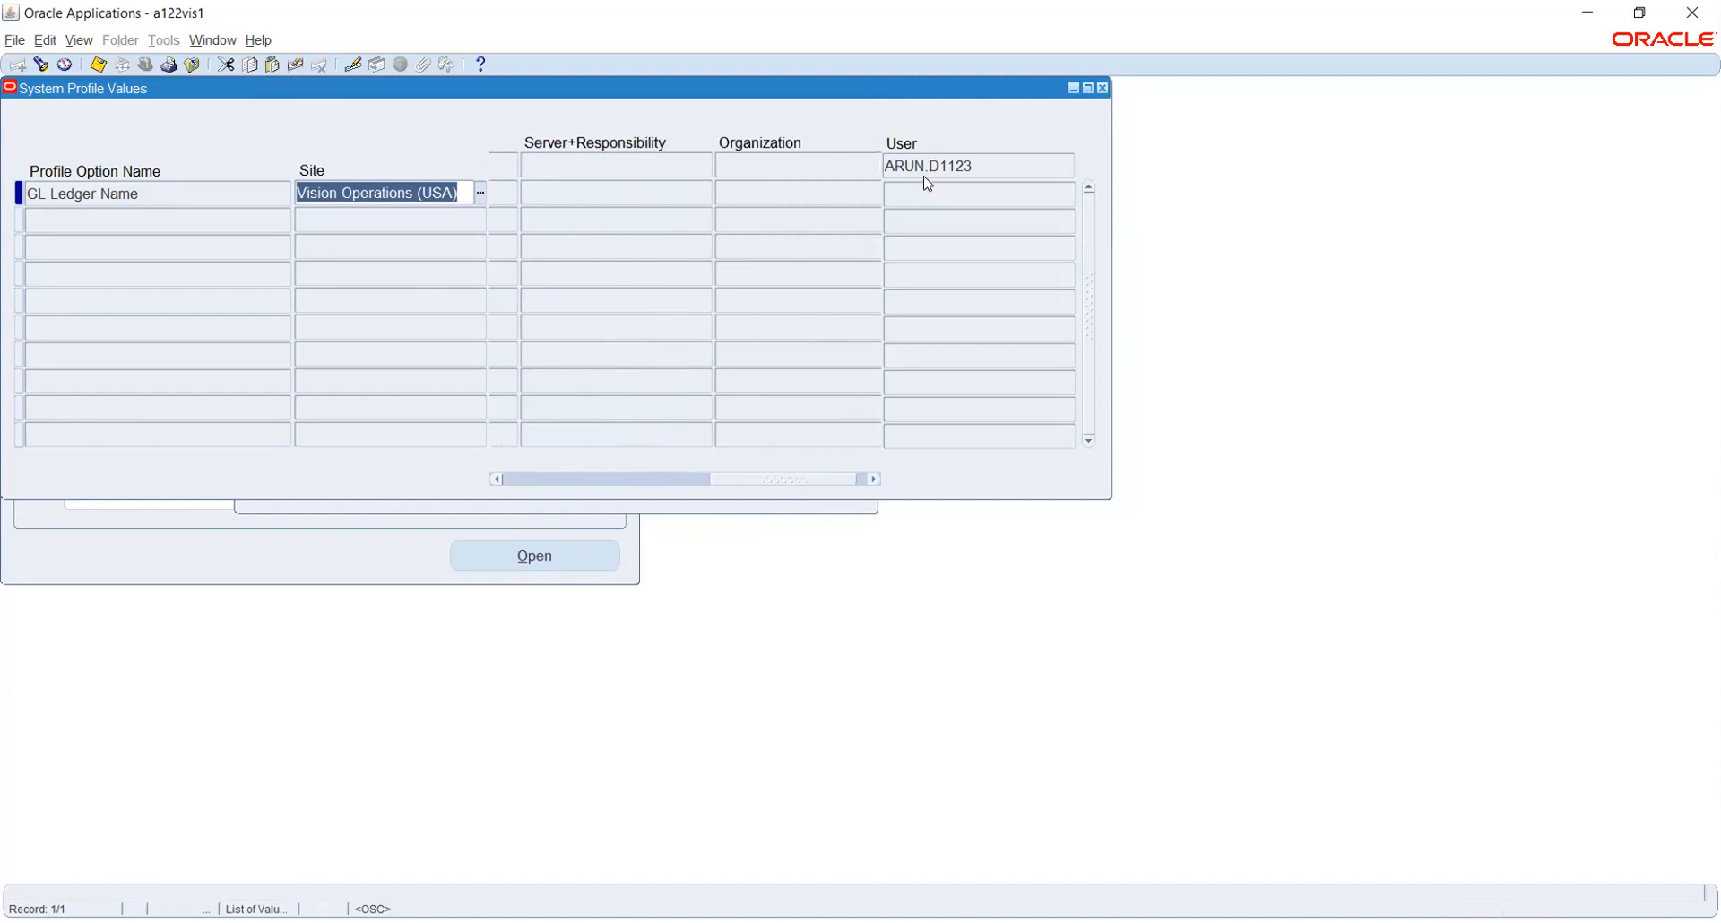
drag(758, 479, 568, 481)
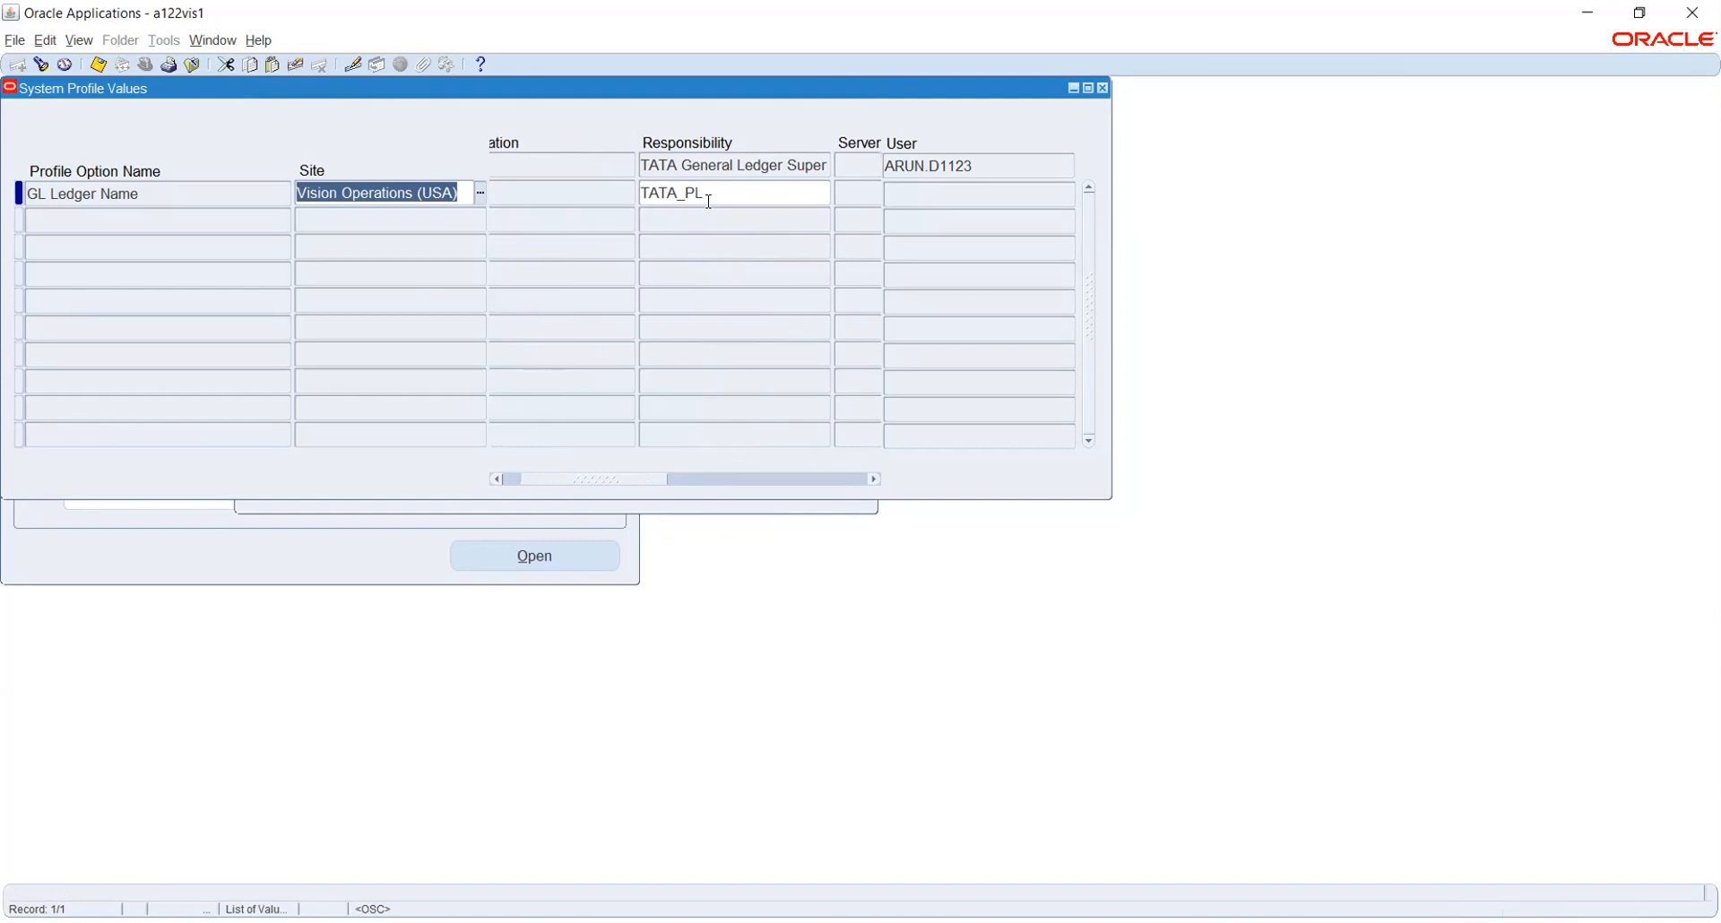
click(486, 505)
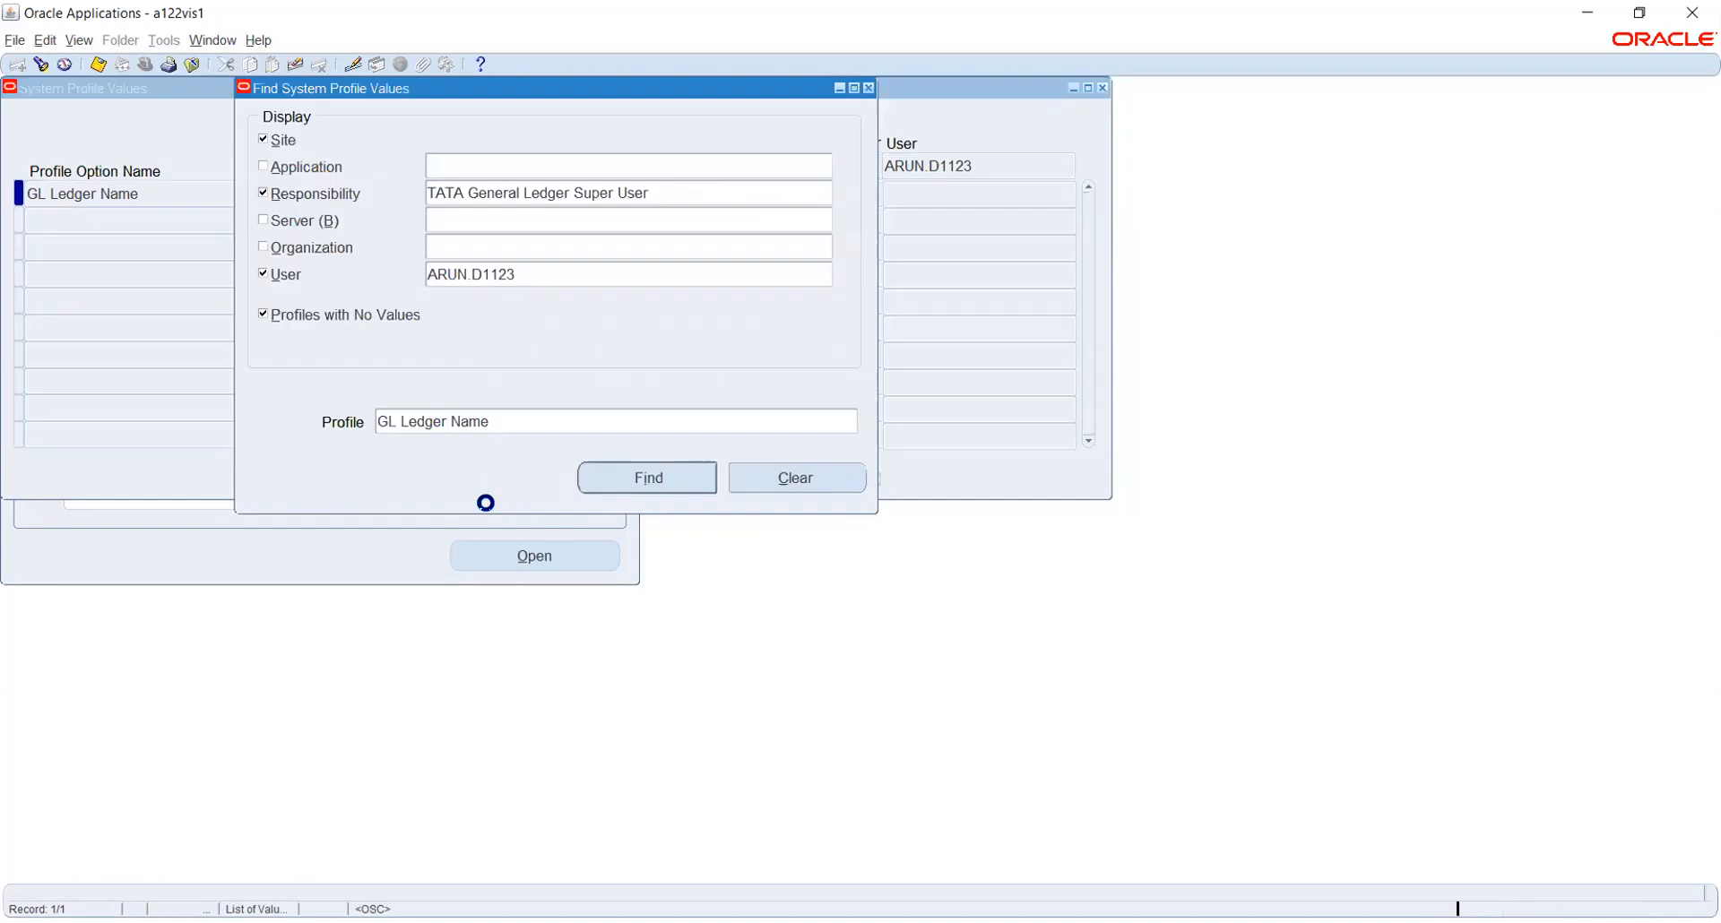
Choose GL: Data Access Set as the profile via a %DATA%AC% search
click(646, 421)
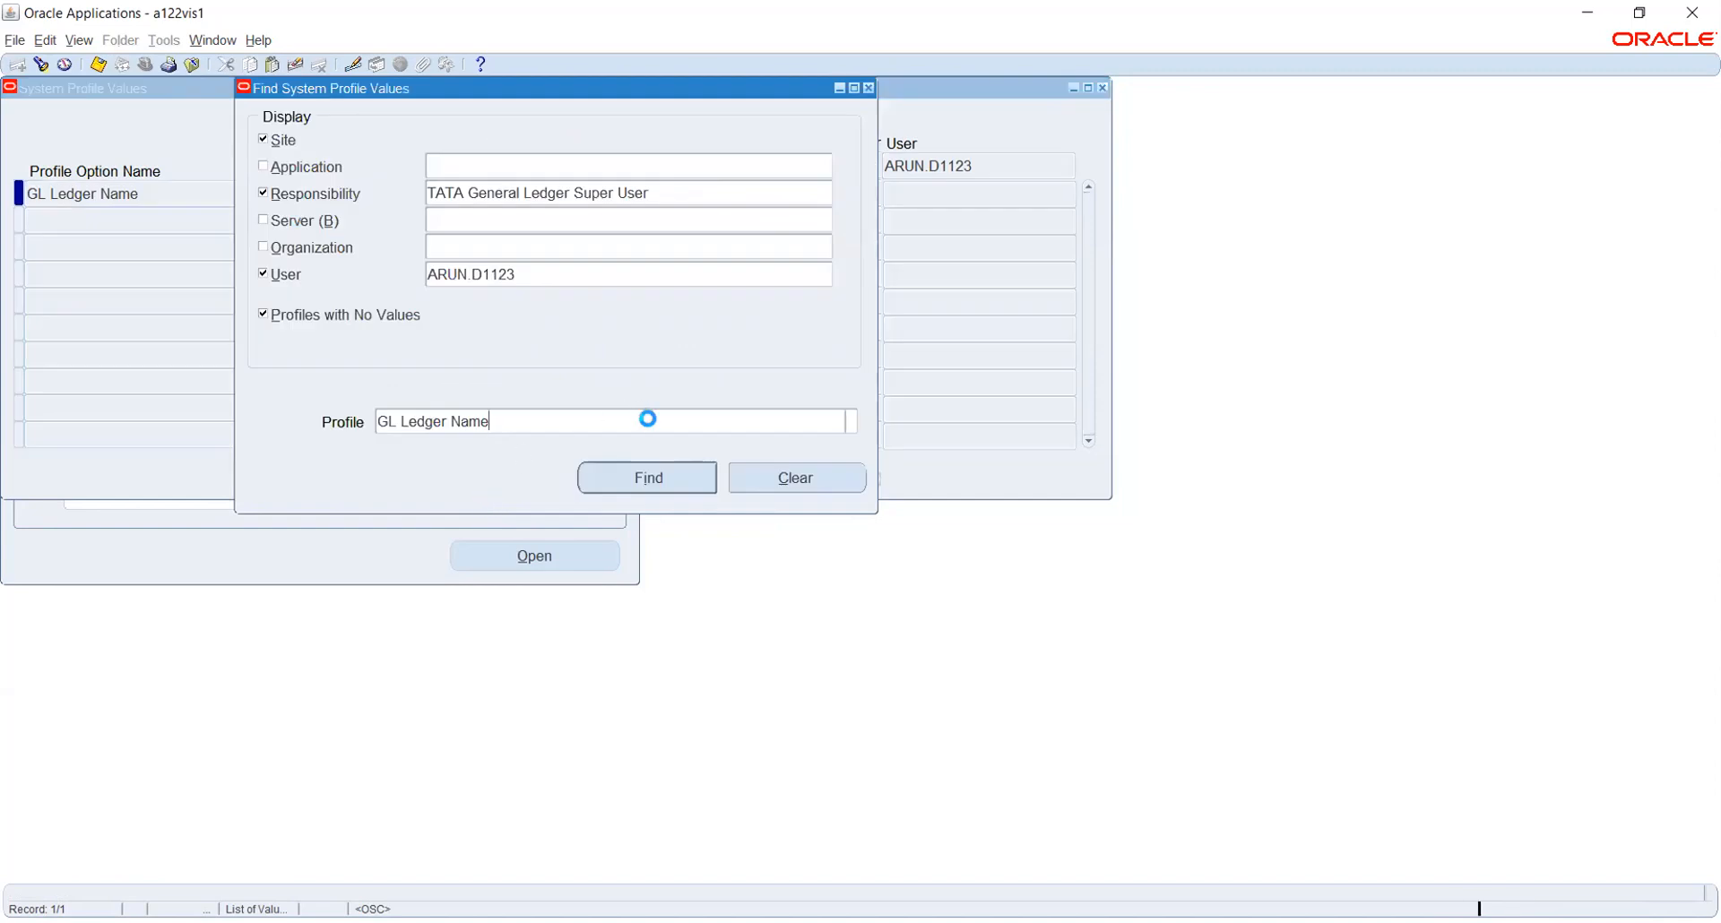
click(853, 421)
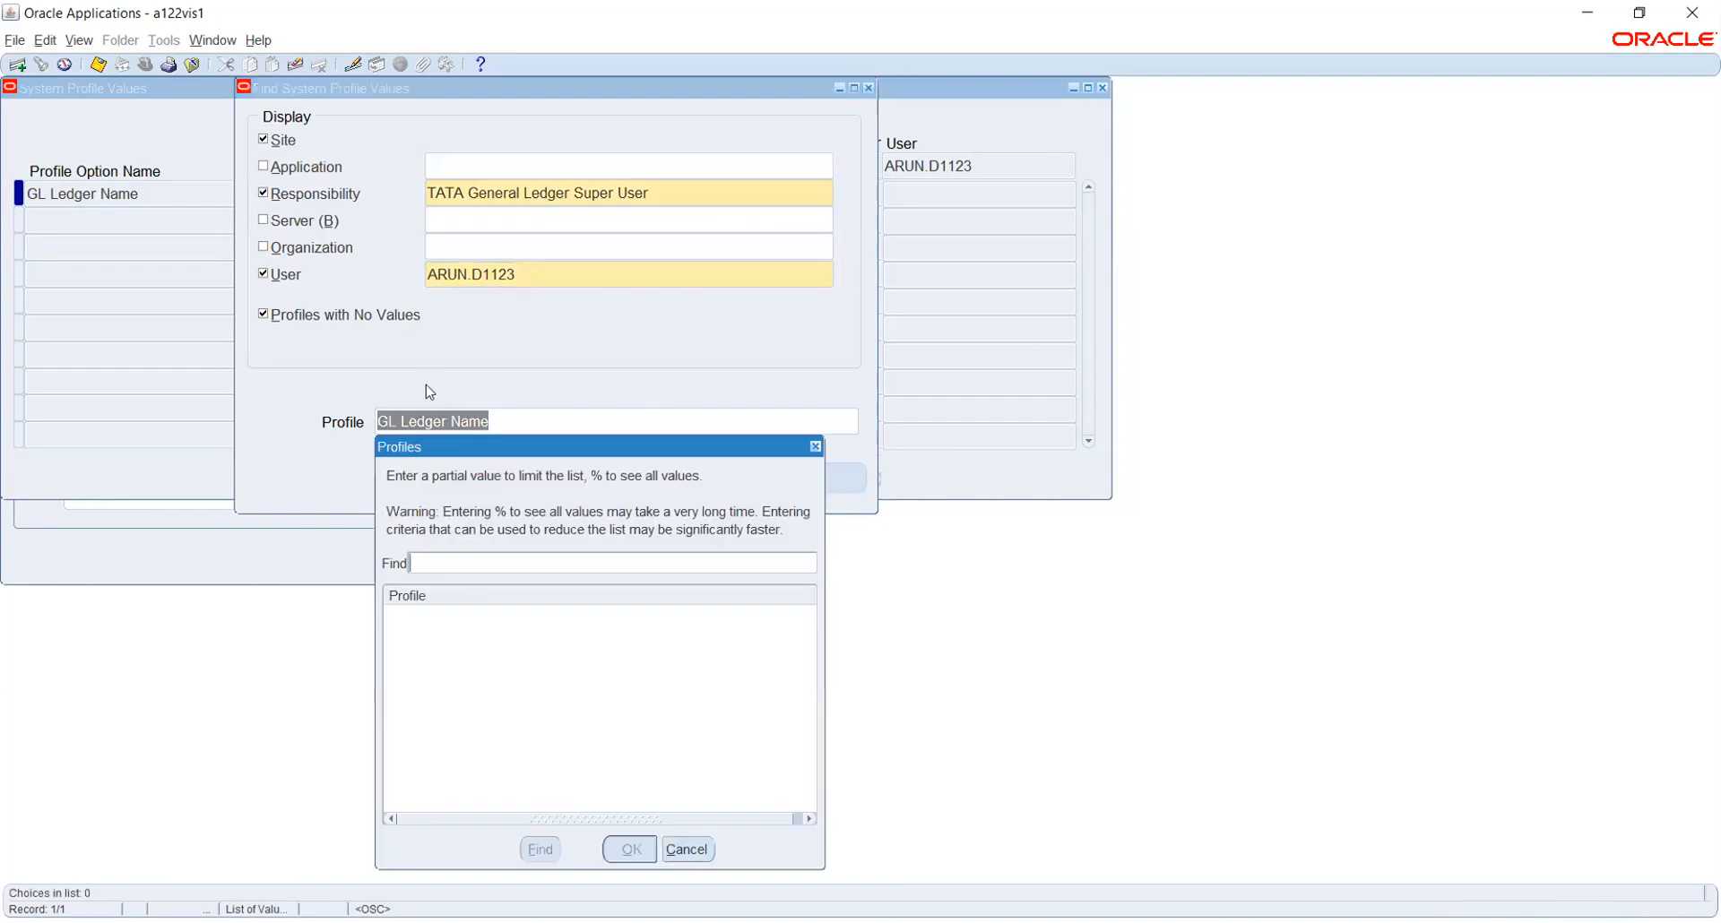
text(%DATA%AC%)
key(Return)
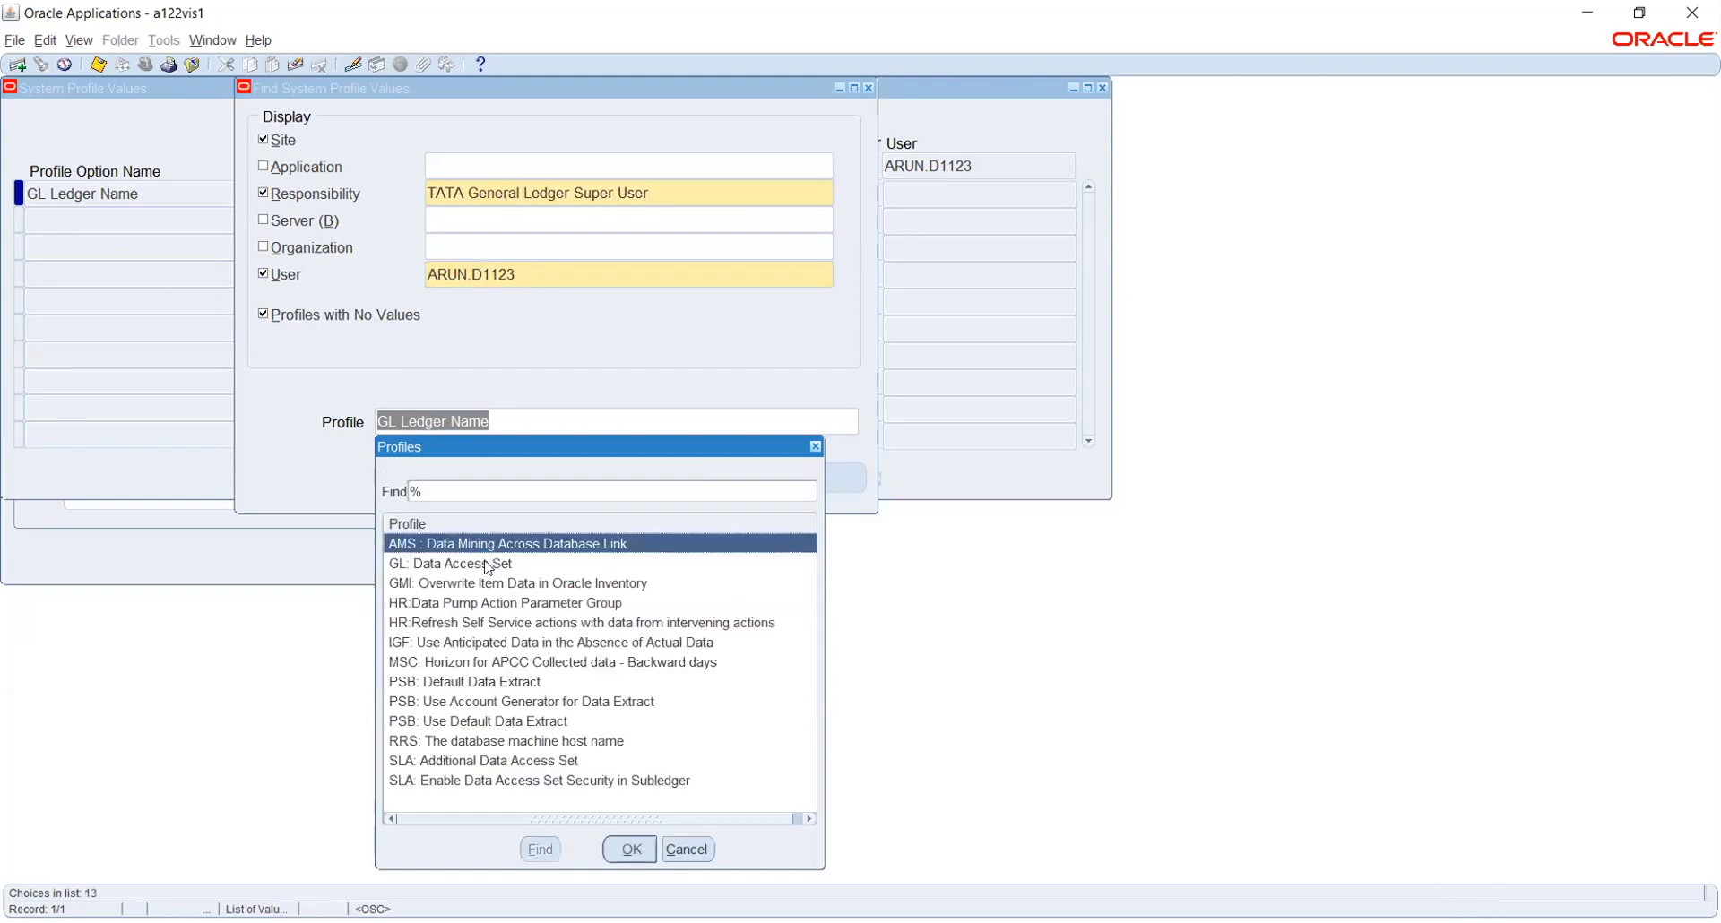
click(487, 564)
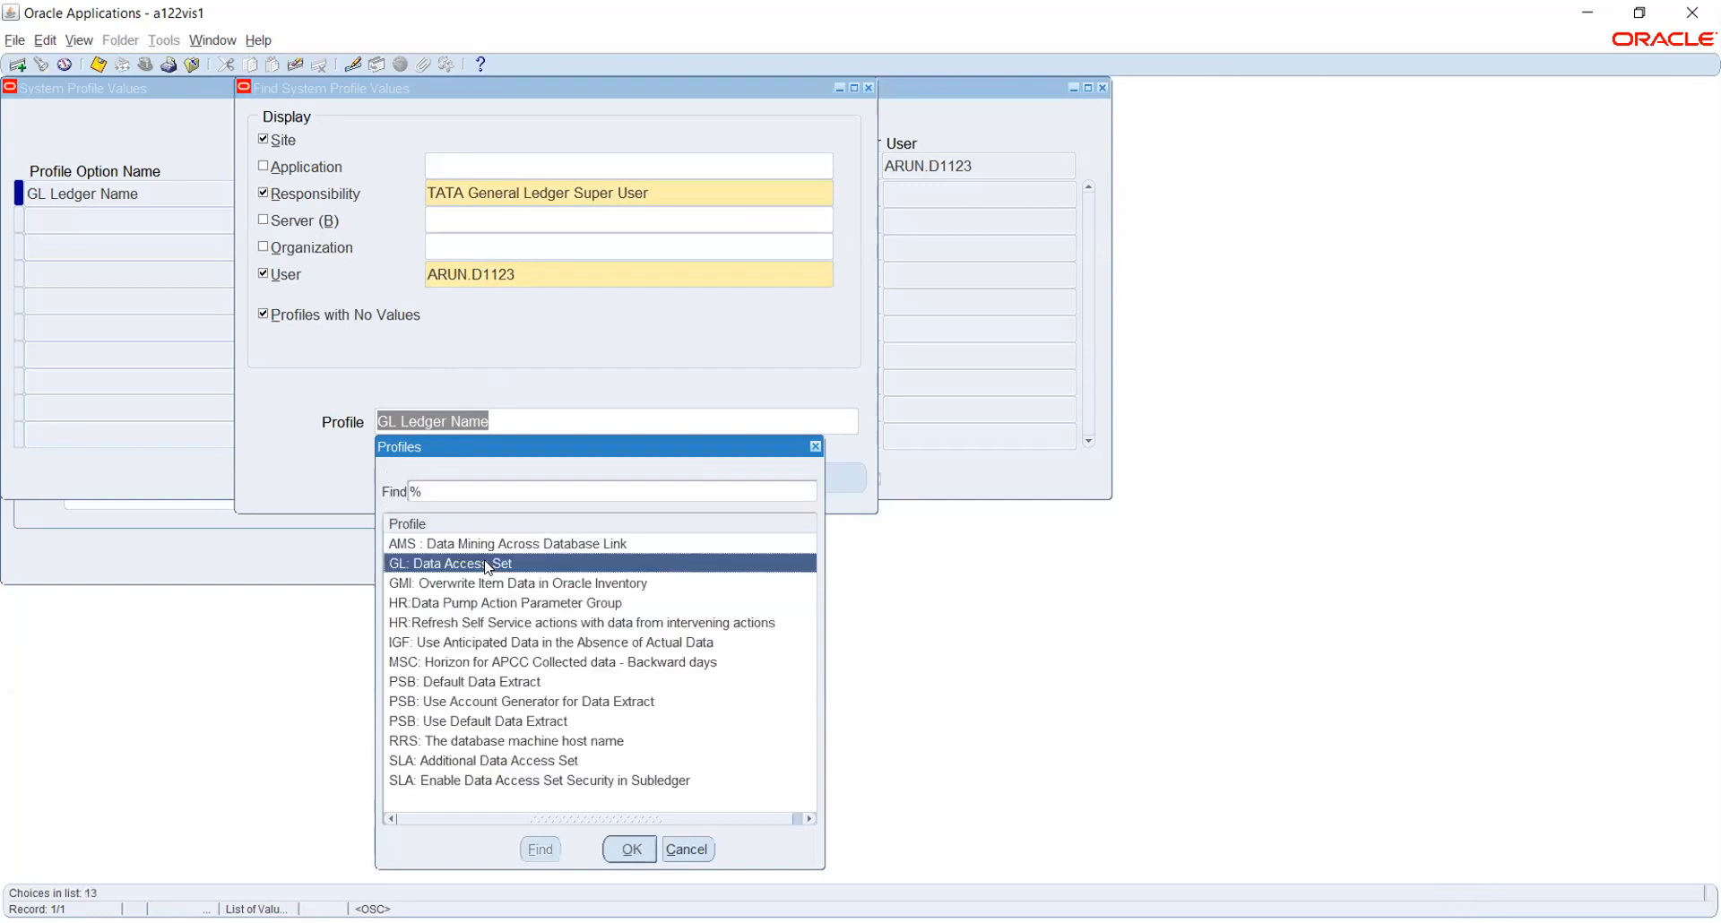
double_click(488, 565)
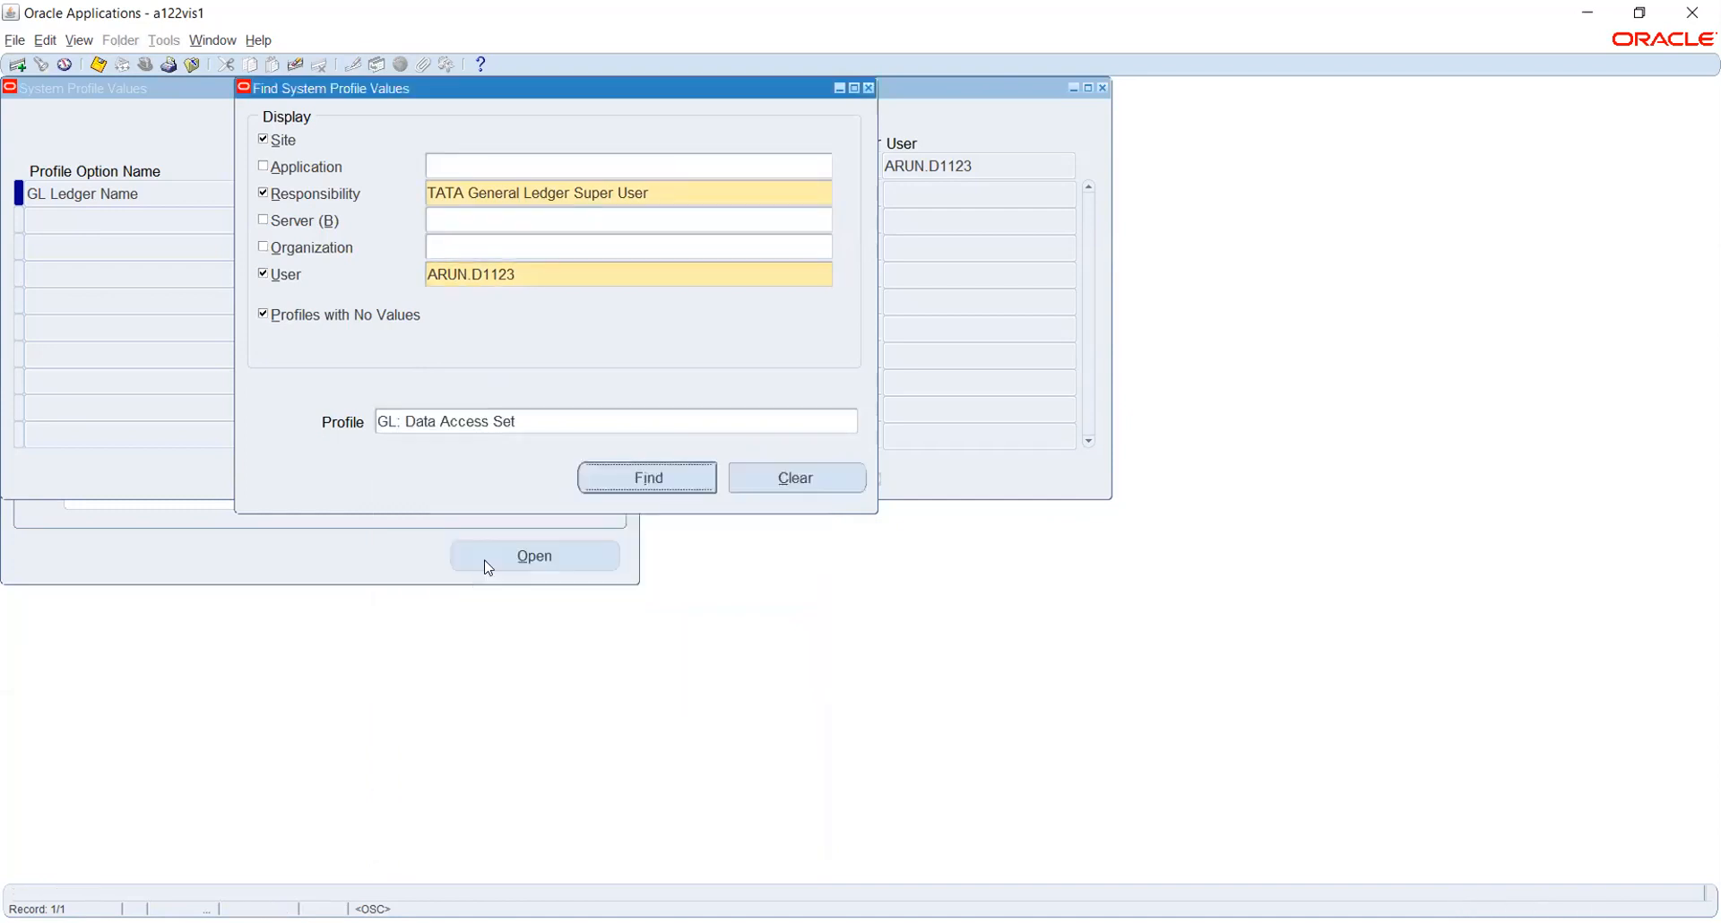
Uncheck the User level, clear the user name, and find the GL: Data Access Set values
click(271, 273)
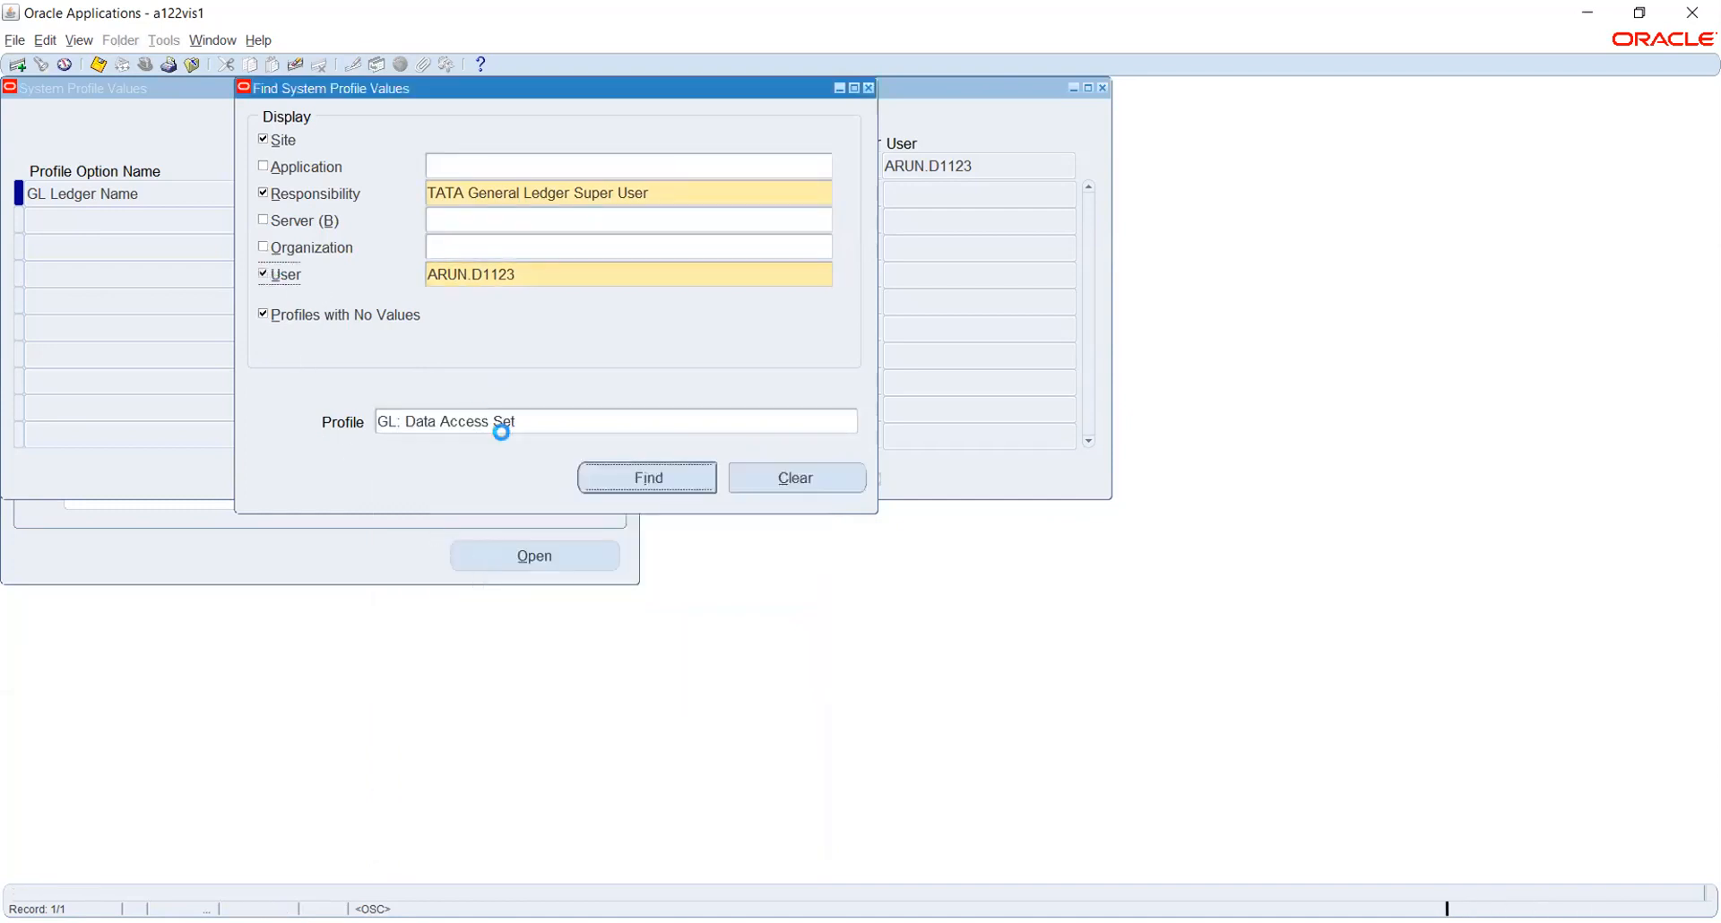
click(521, 275)
key(Delete)
key(Tab)
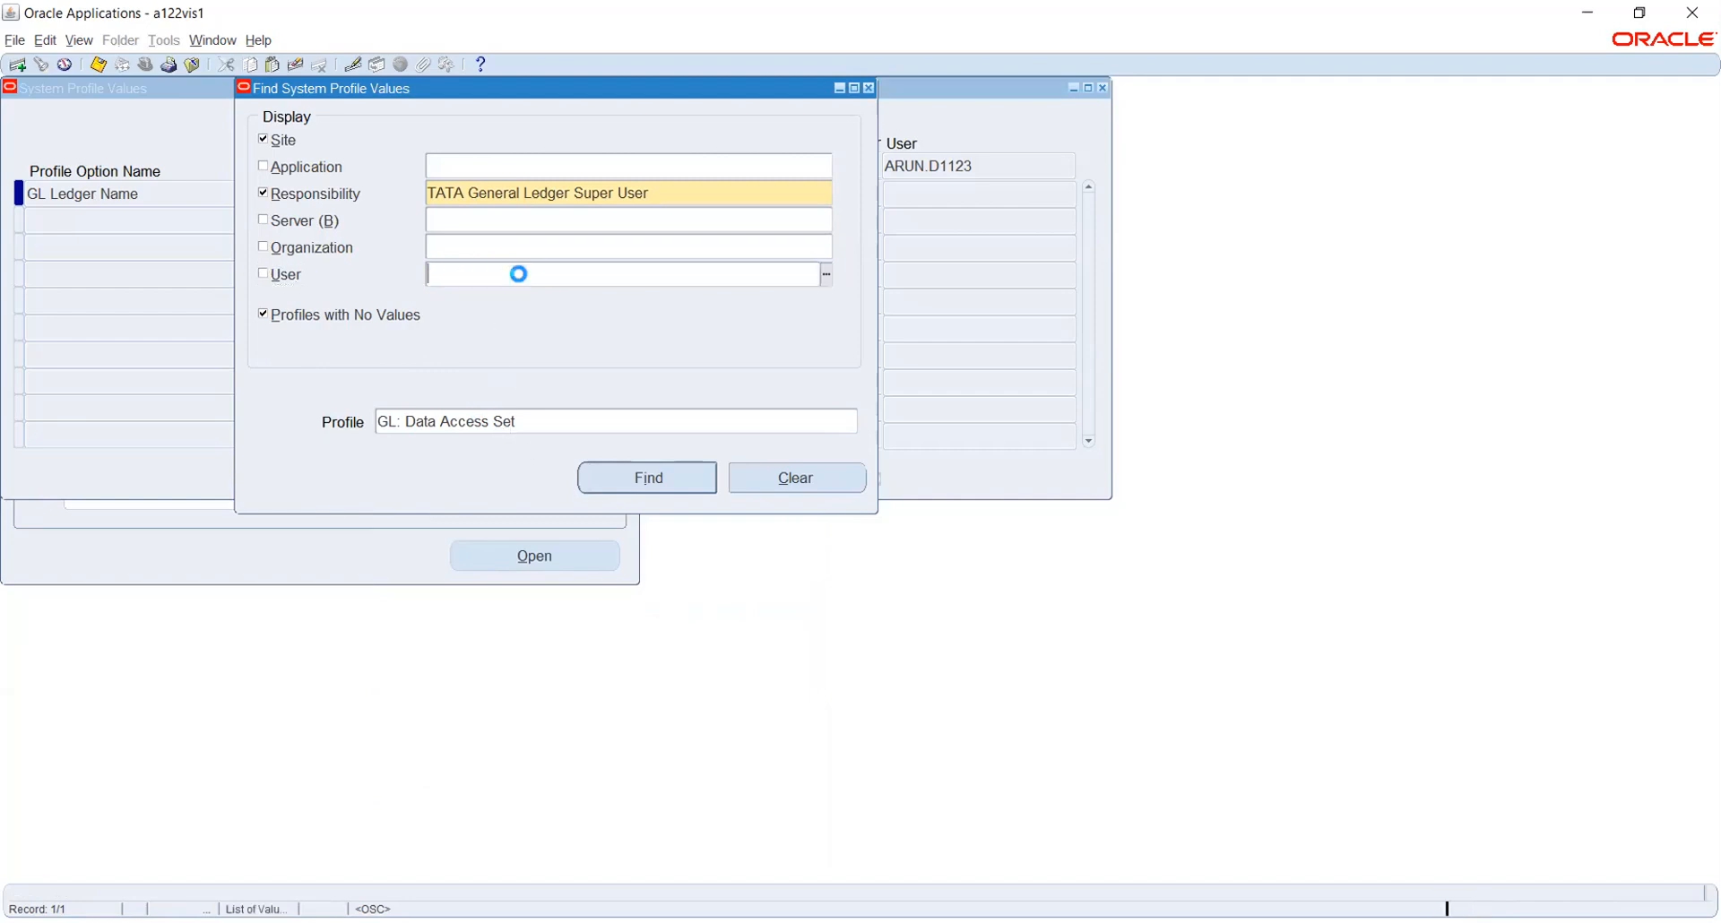
click(670, 479)
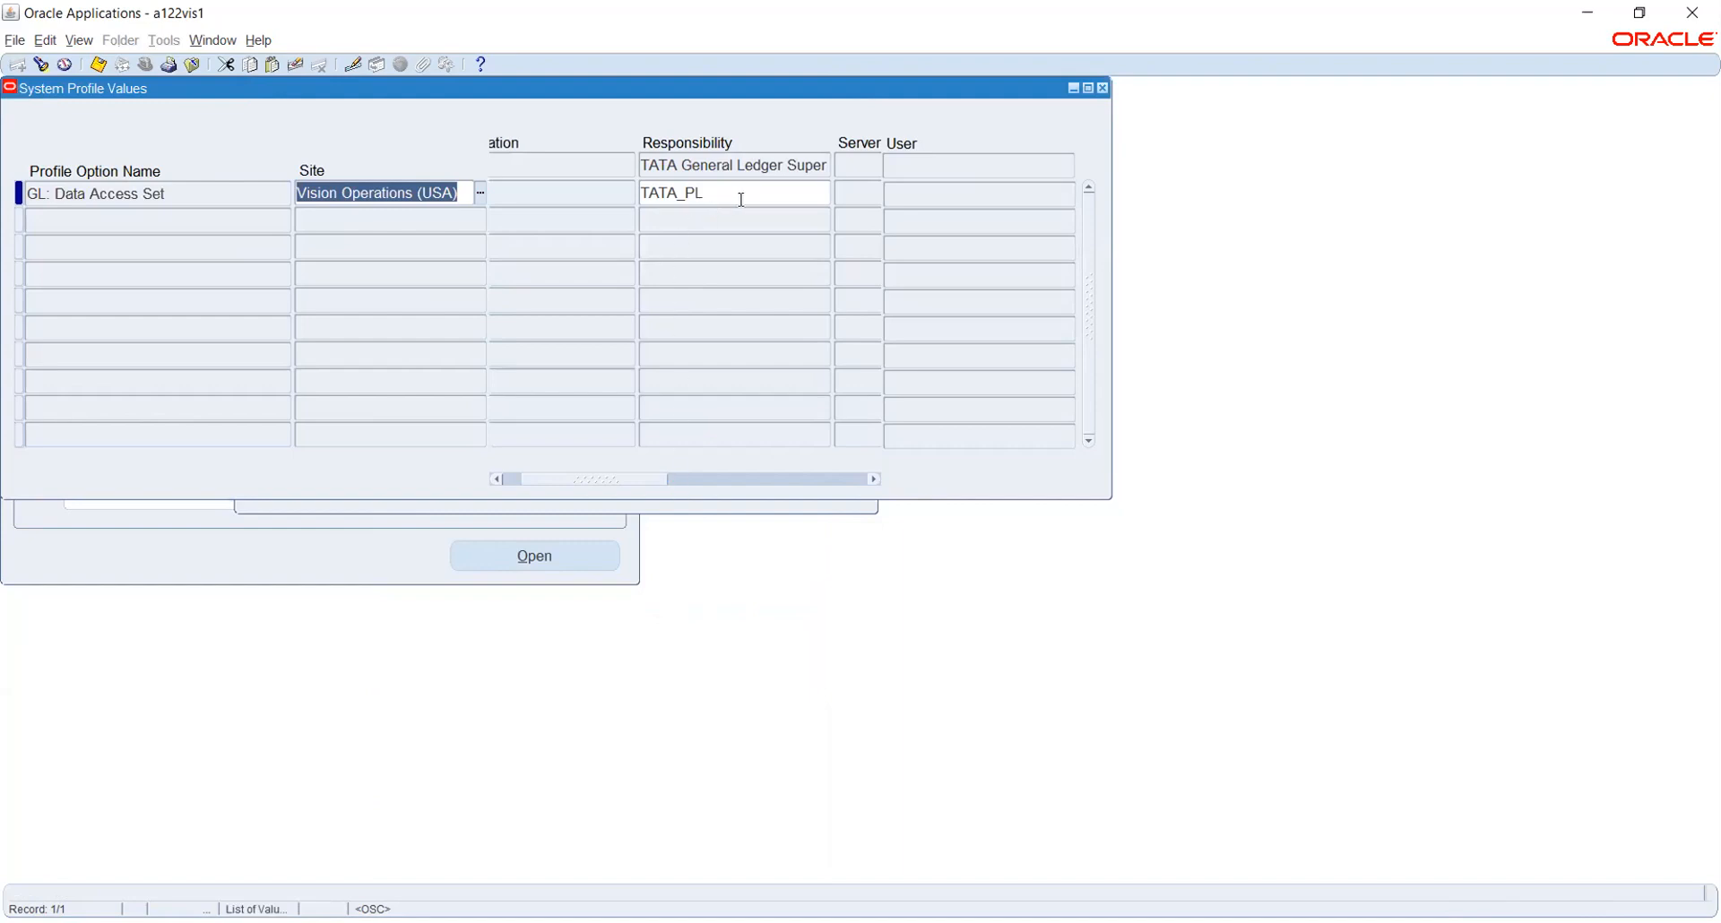
Select the TATA_PL value, attempt a save with nothing changed, and close System Profile Values
click(741, 195)
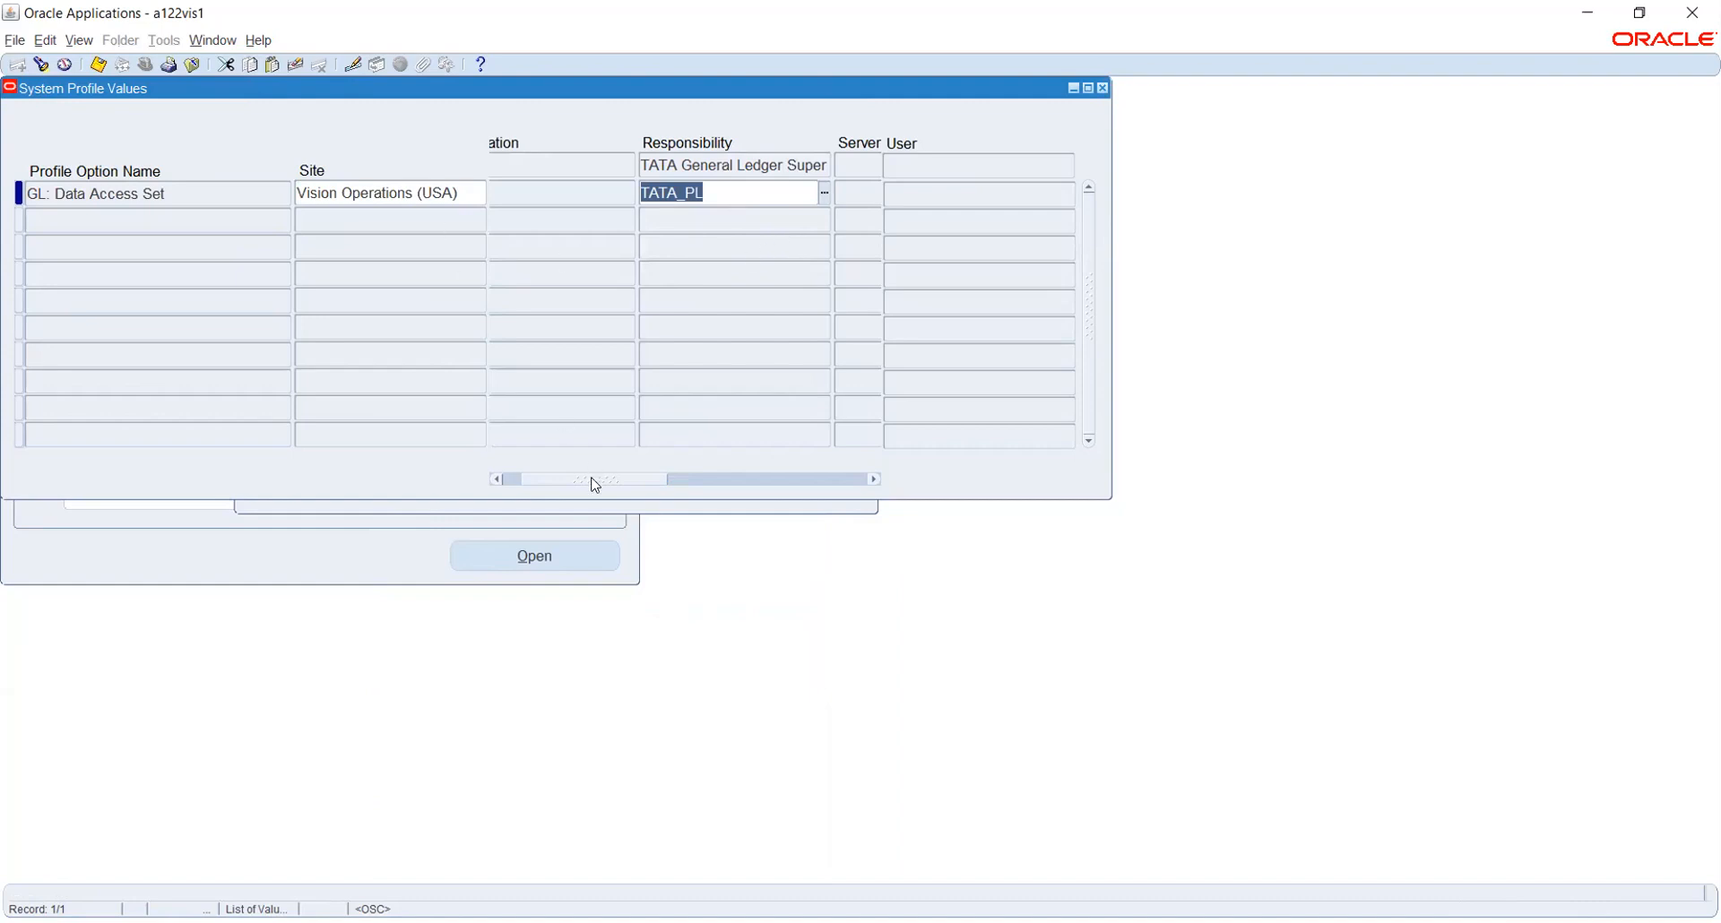
drag(595, 485, 538, 483)
key(ctrl+s)
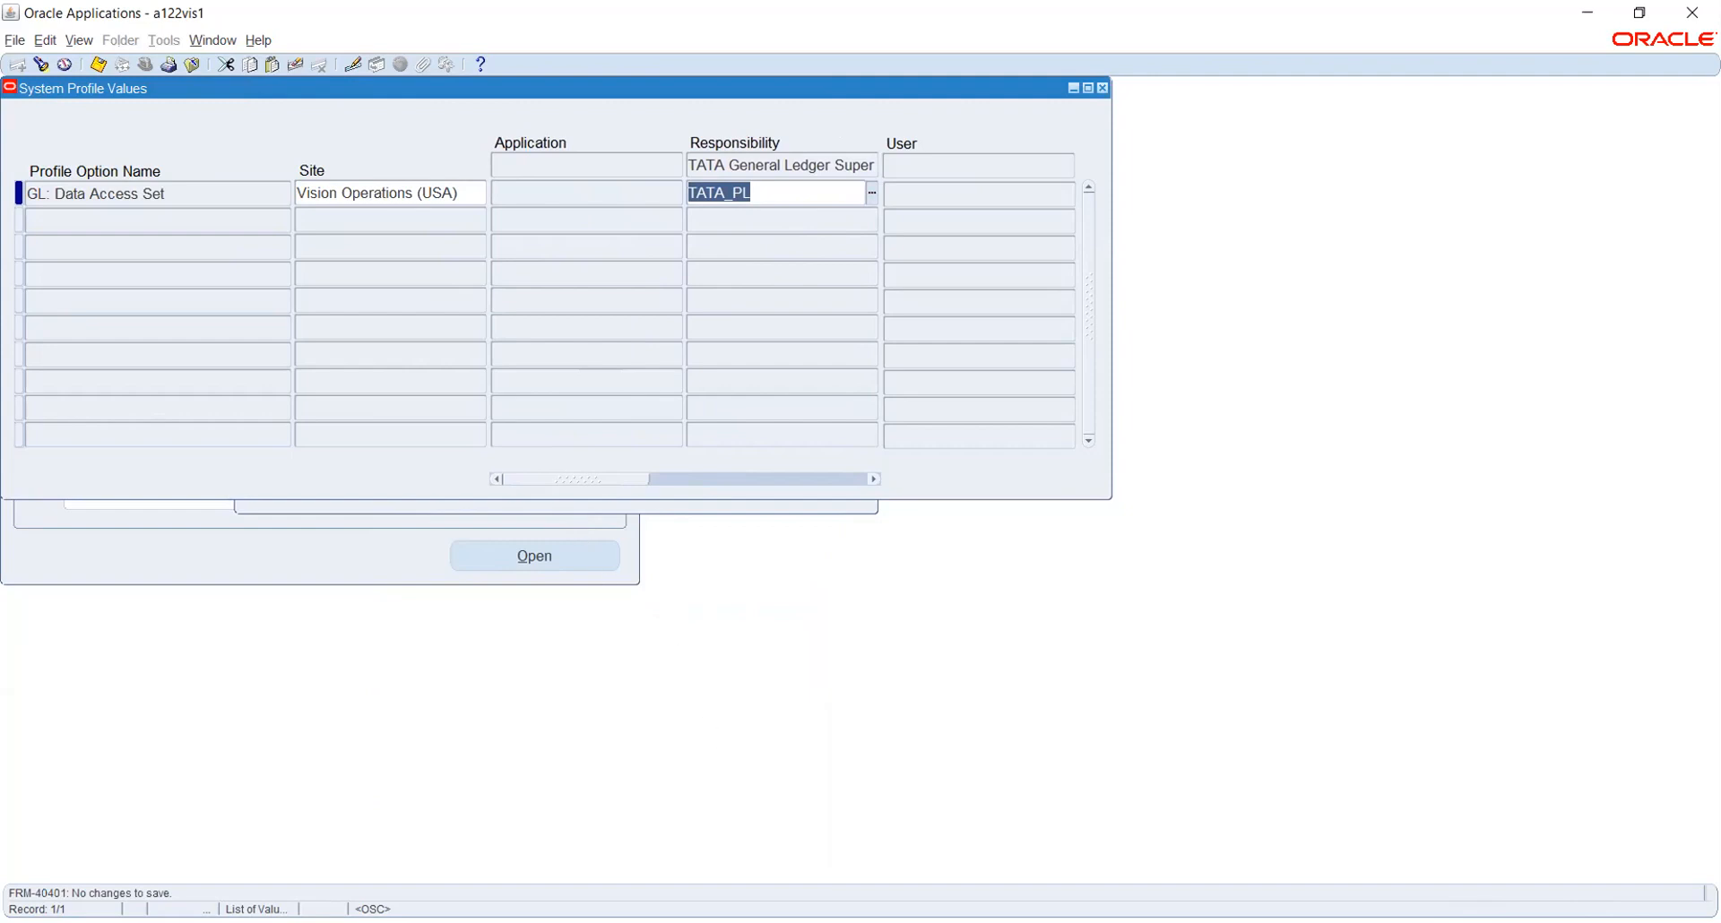
click(645, 922)
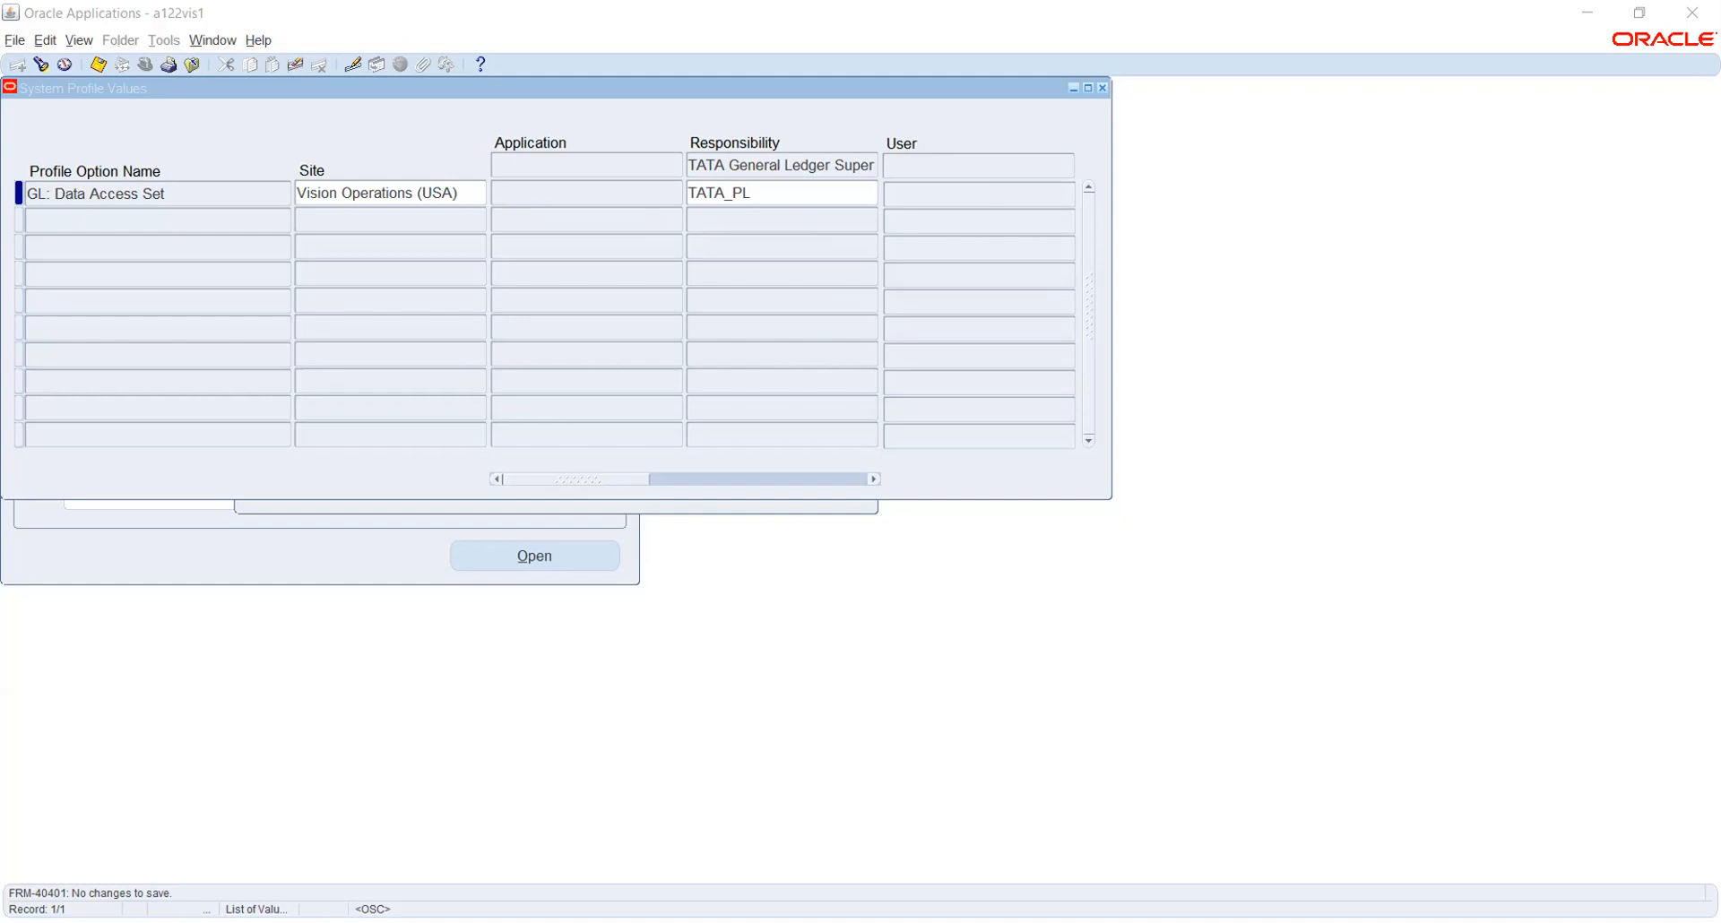
click(1102, 89)
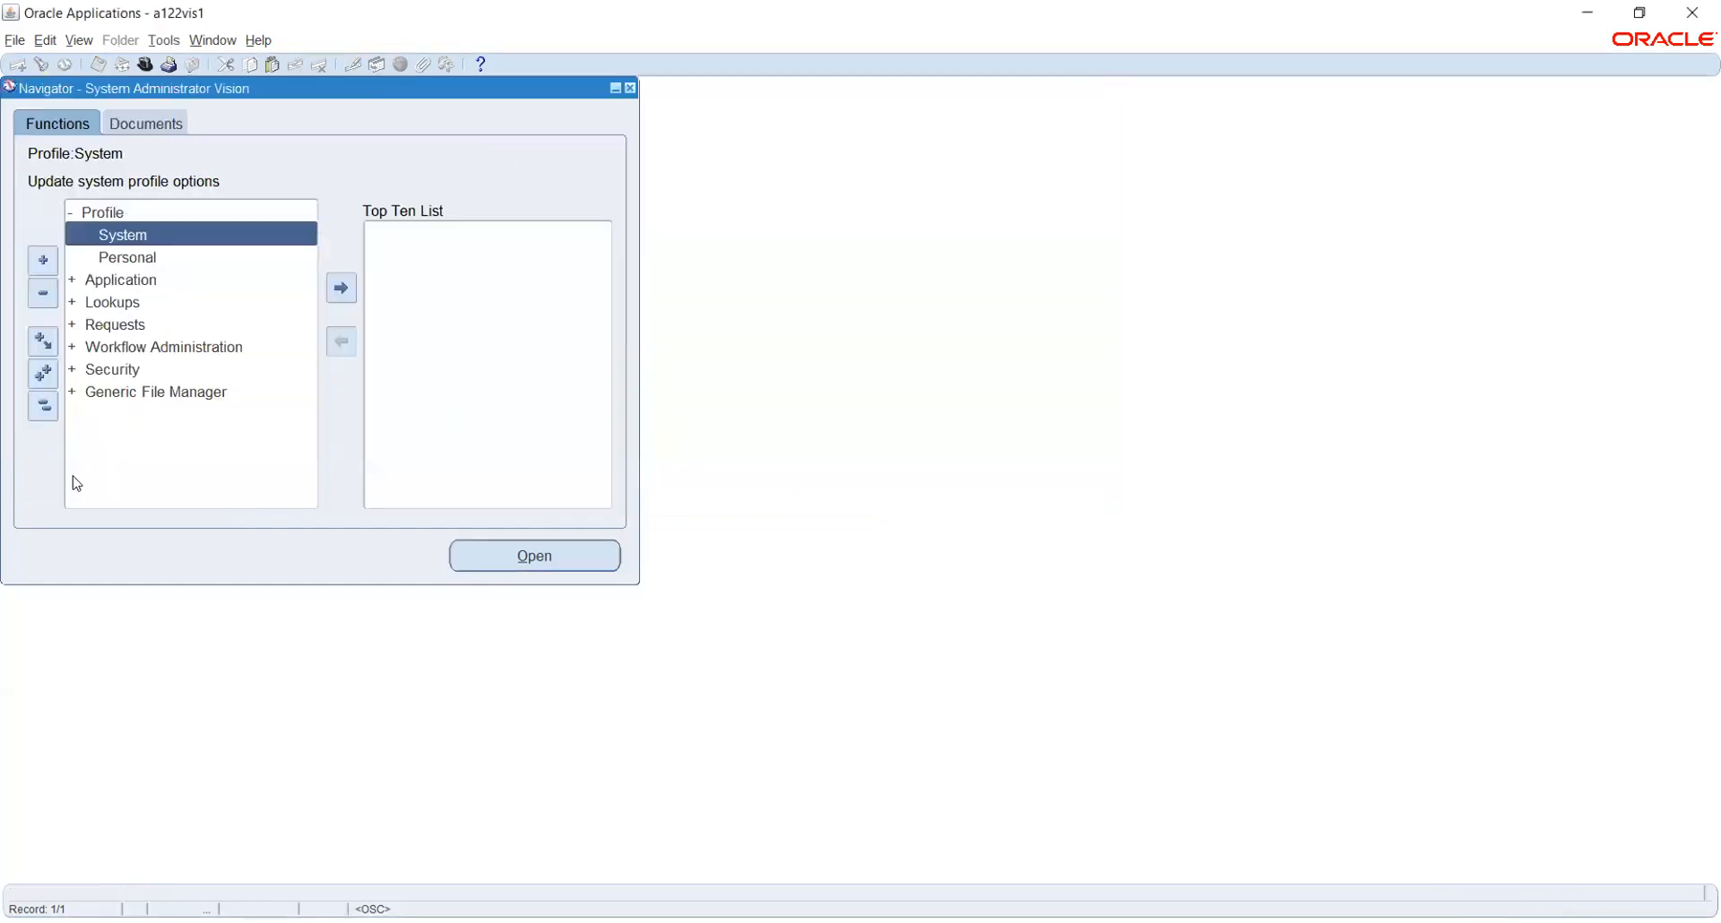
Collapse the function tree and switch responsibility to TATA General Ledger Super User
click(41, 411)
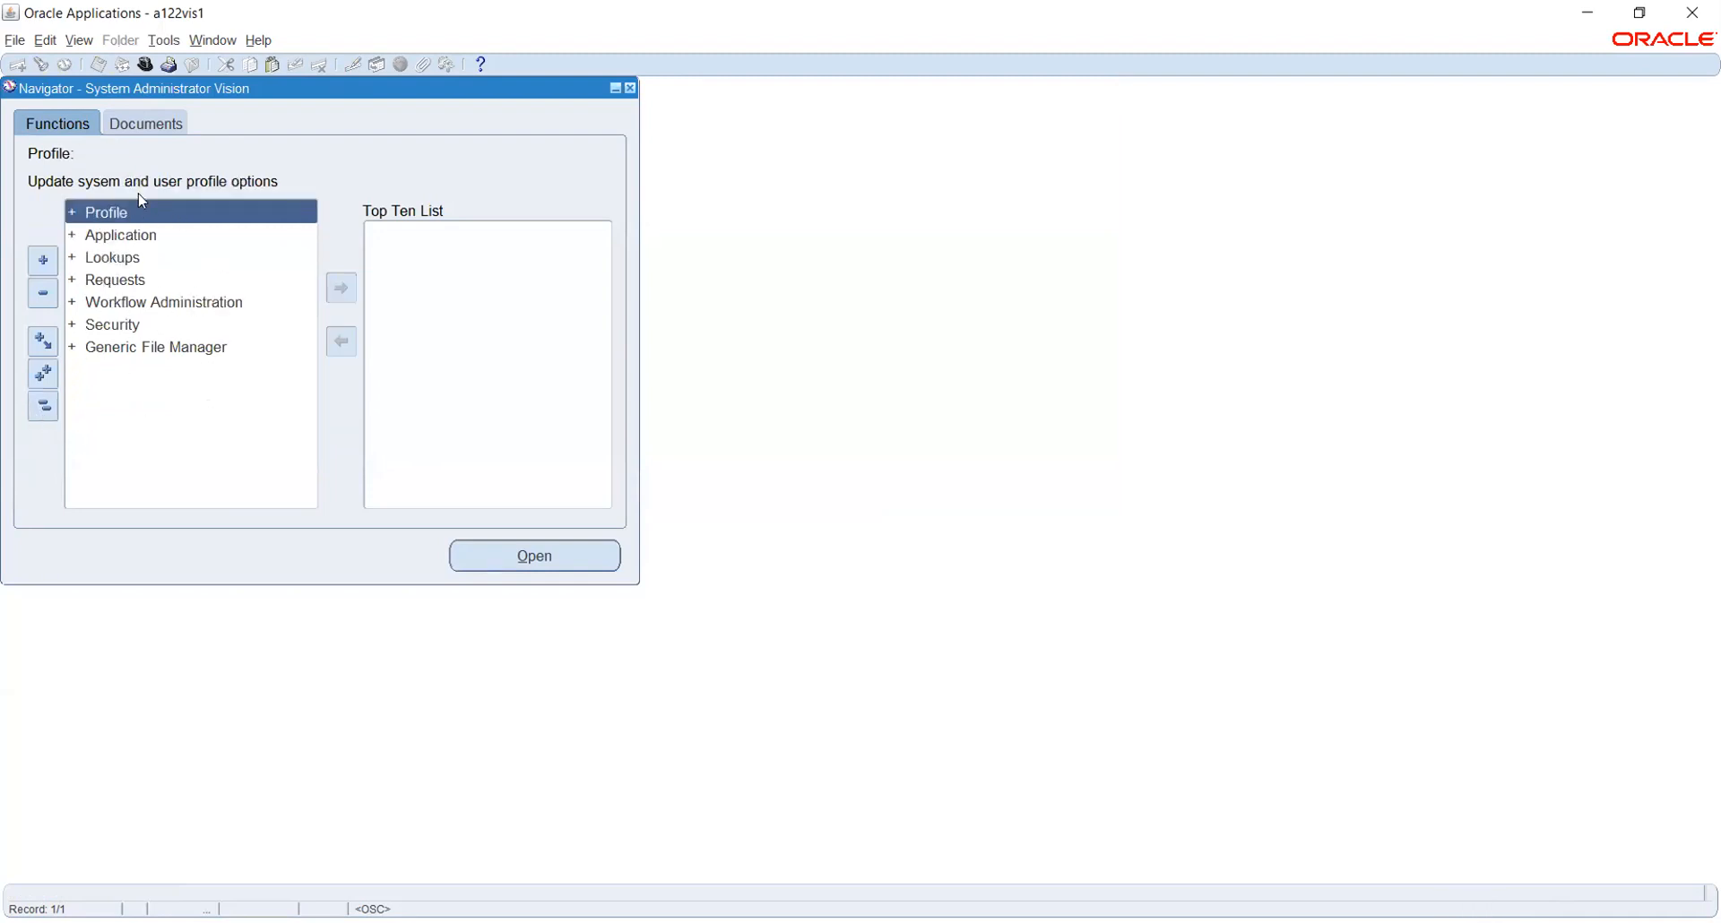
click(146, 65)
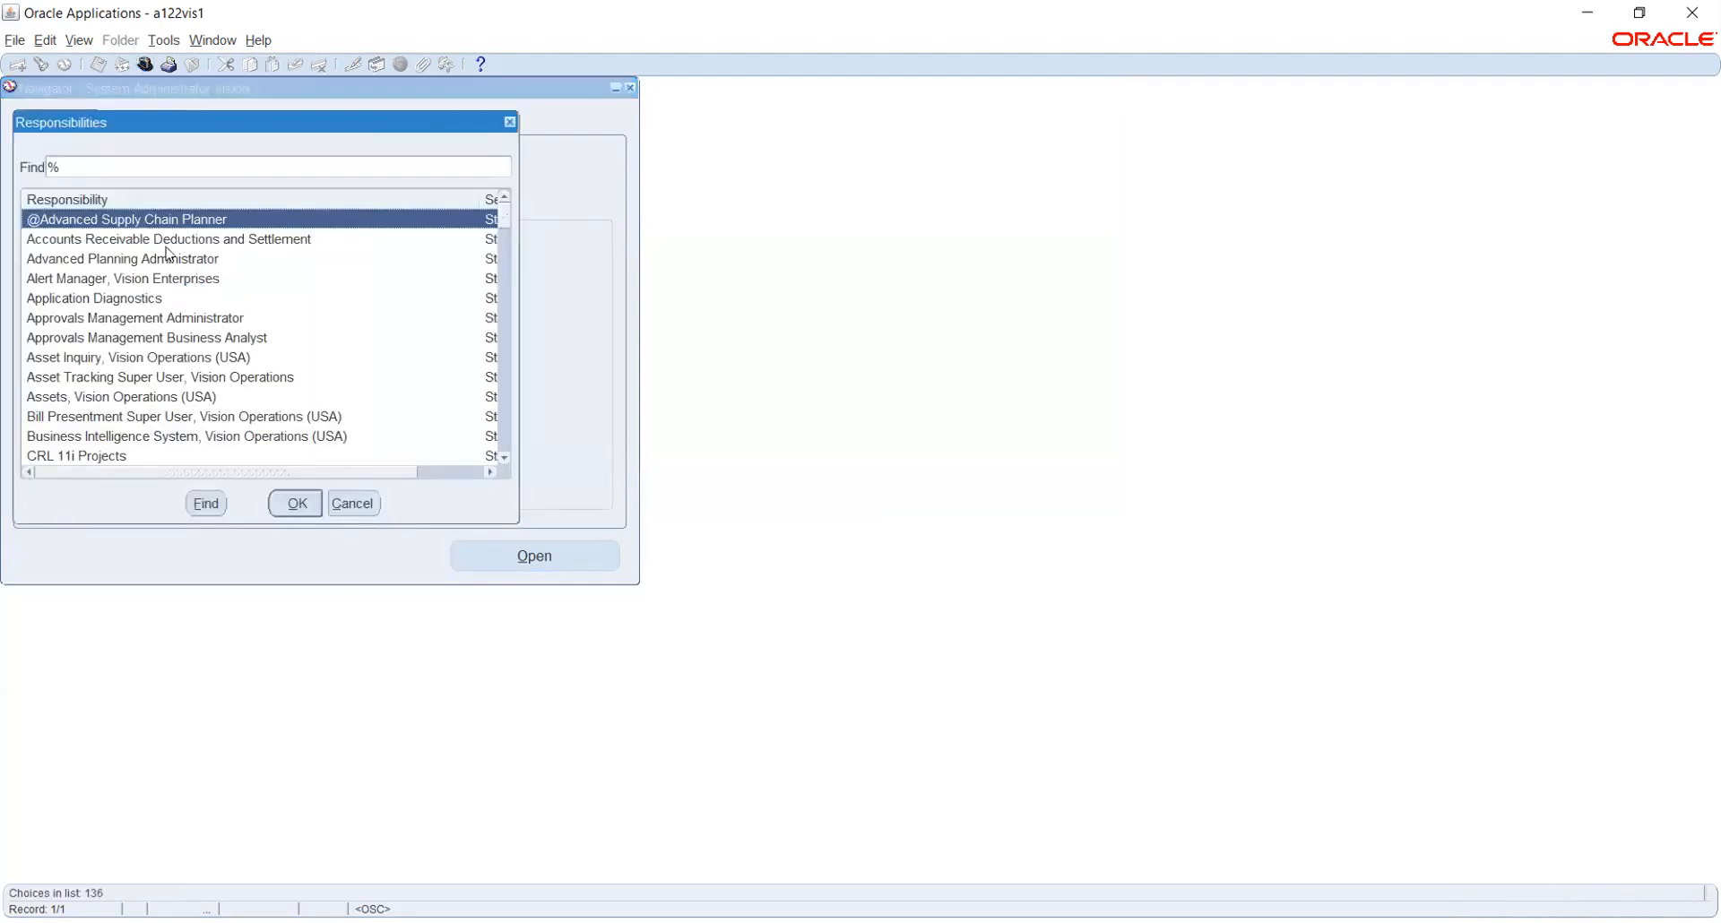
text(t)
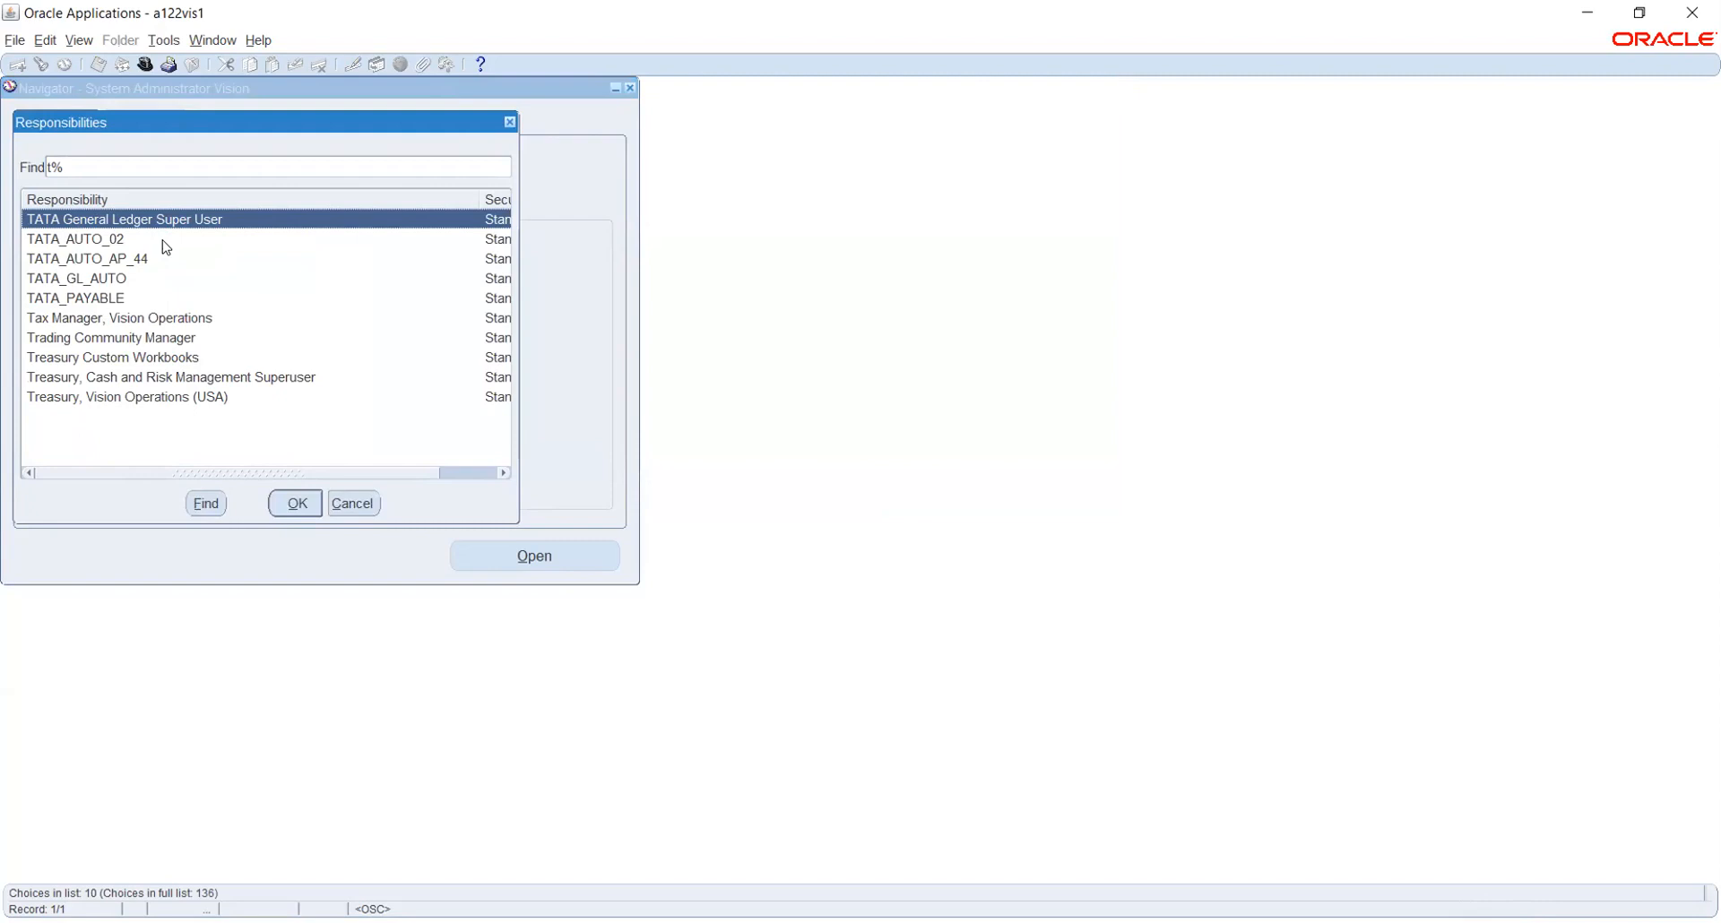
key(Return)
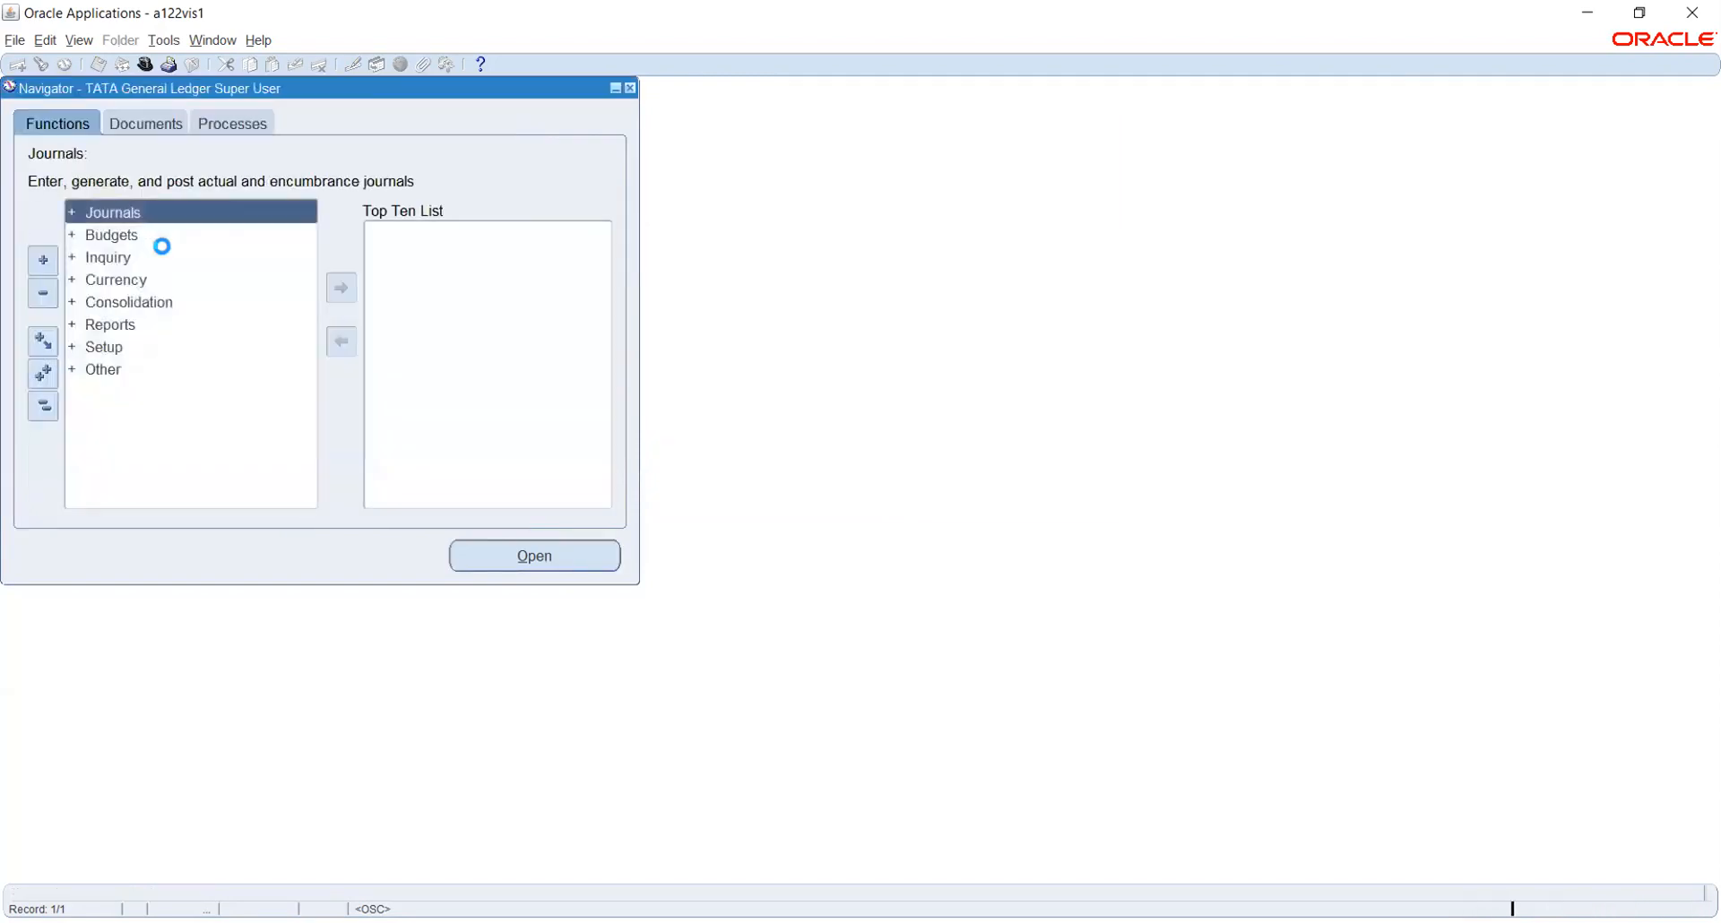
Open Journals > Enter, start a new TATA_PL journal, then close both journal windows
click(117, 216)
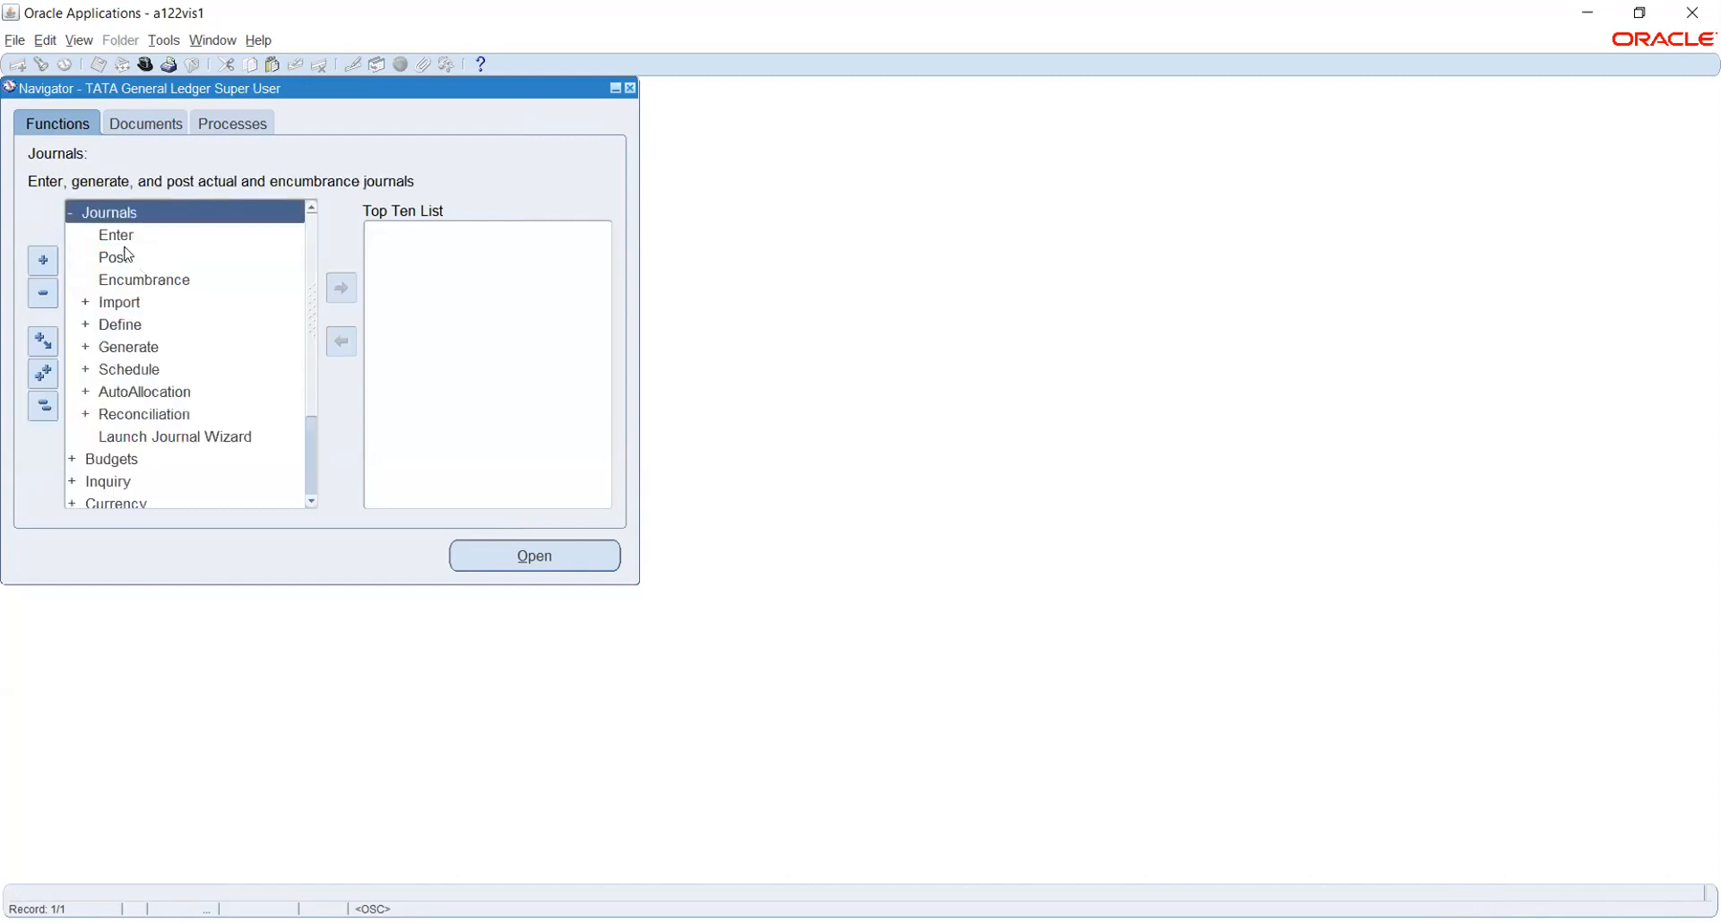
click(117, 235)
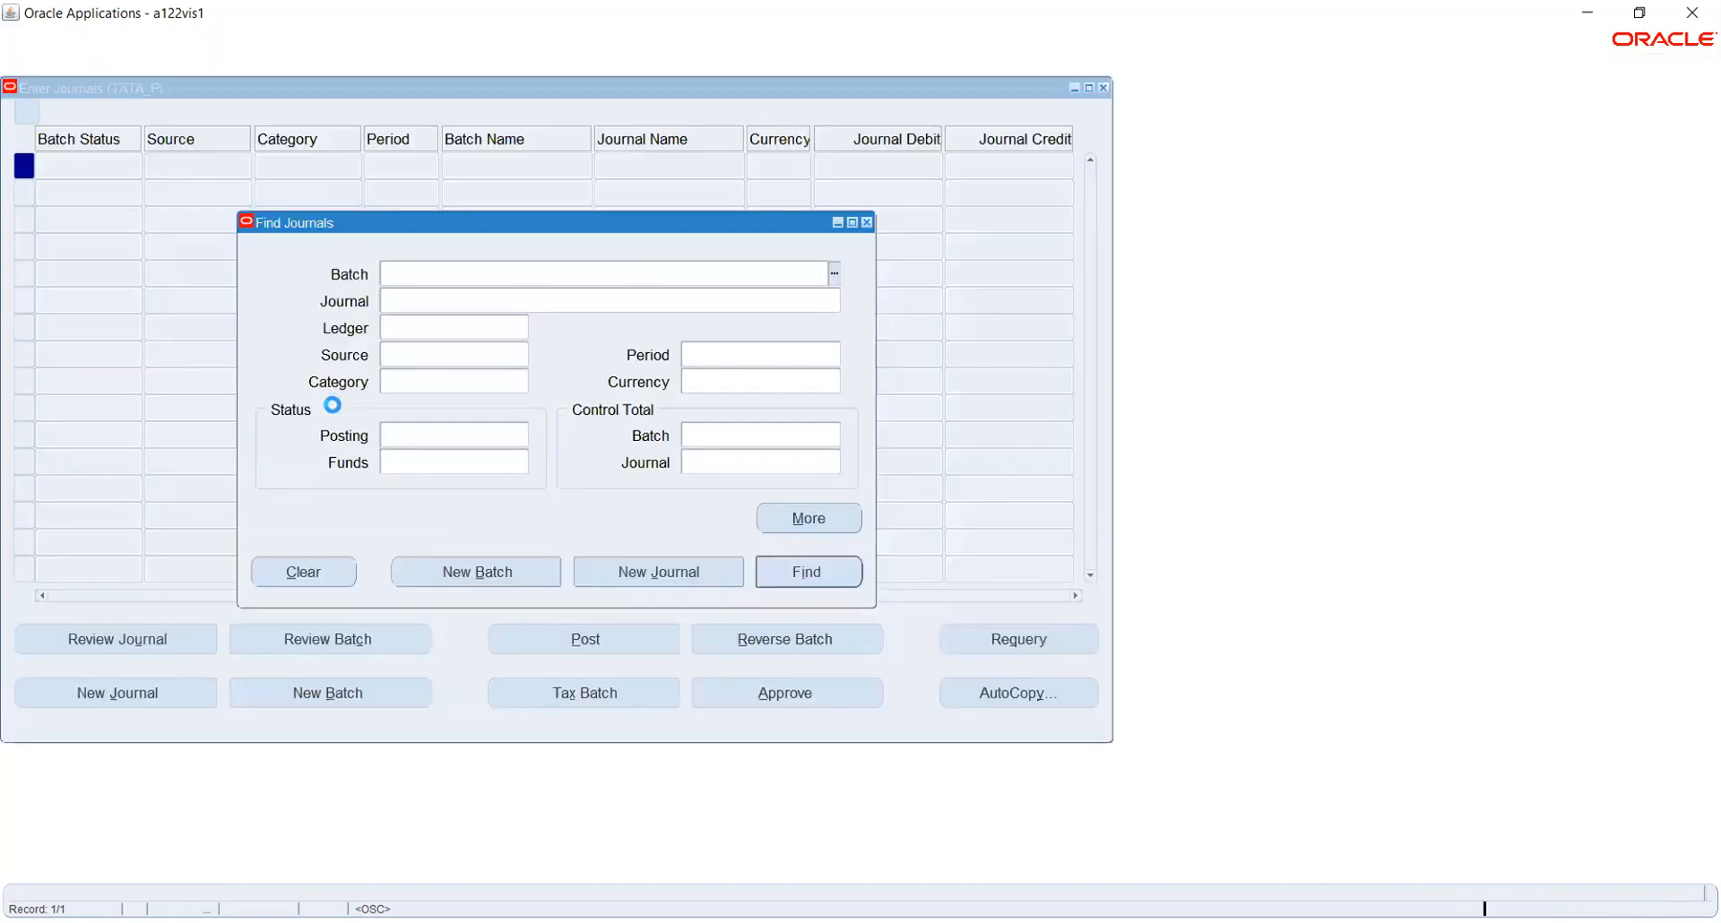
click(652, 574)
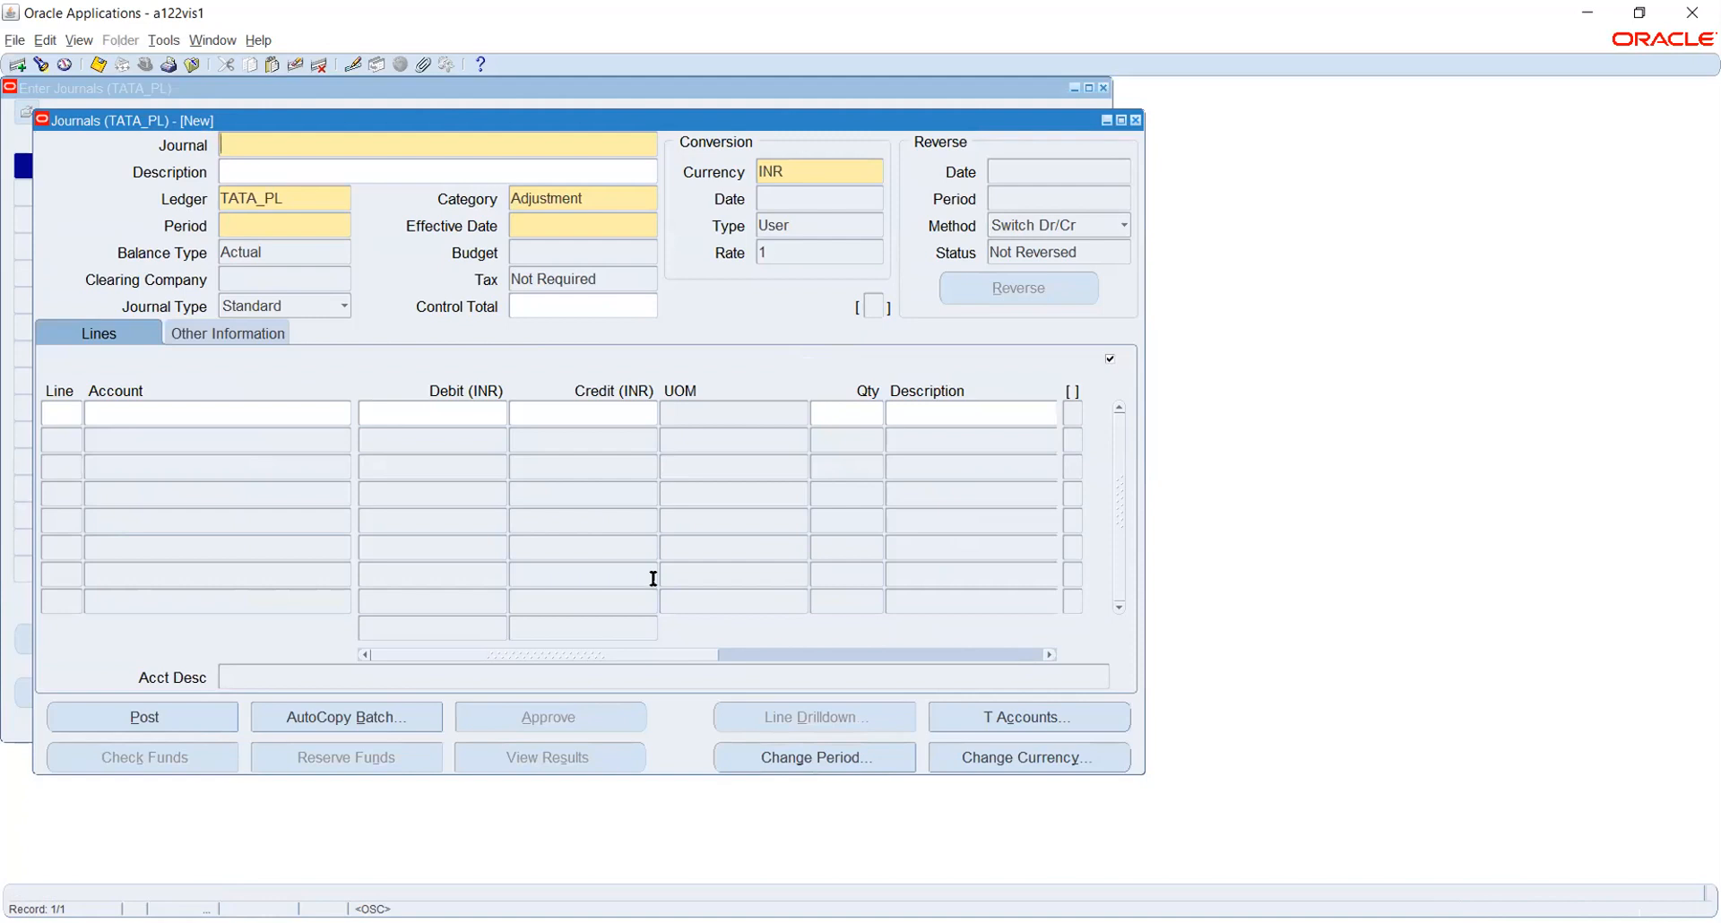
click(1134, 120)
click(1105, 88)
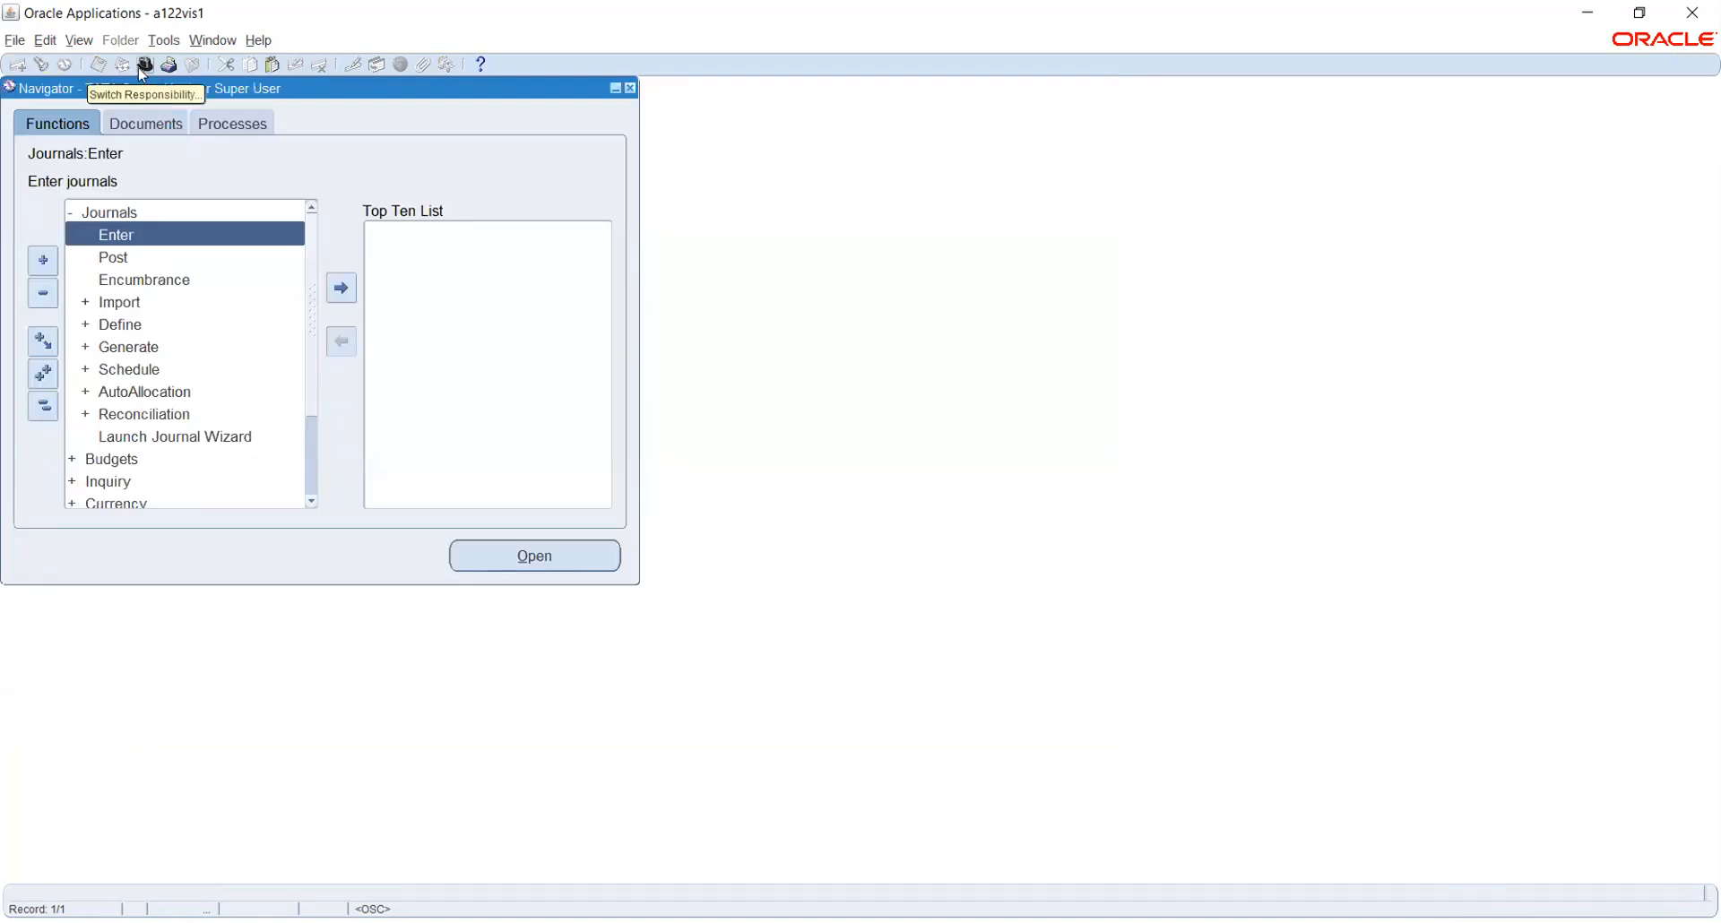
Switch to System Administrator, then back to TATA General Ledger Super User
click(143, 68)
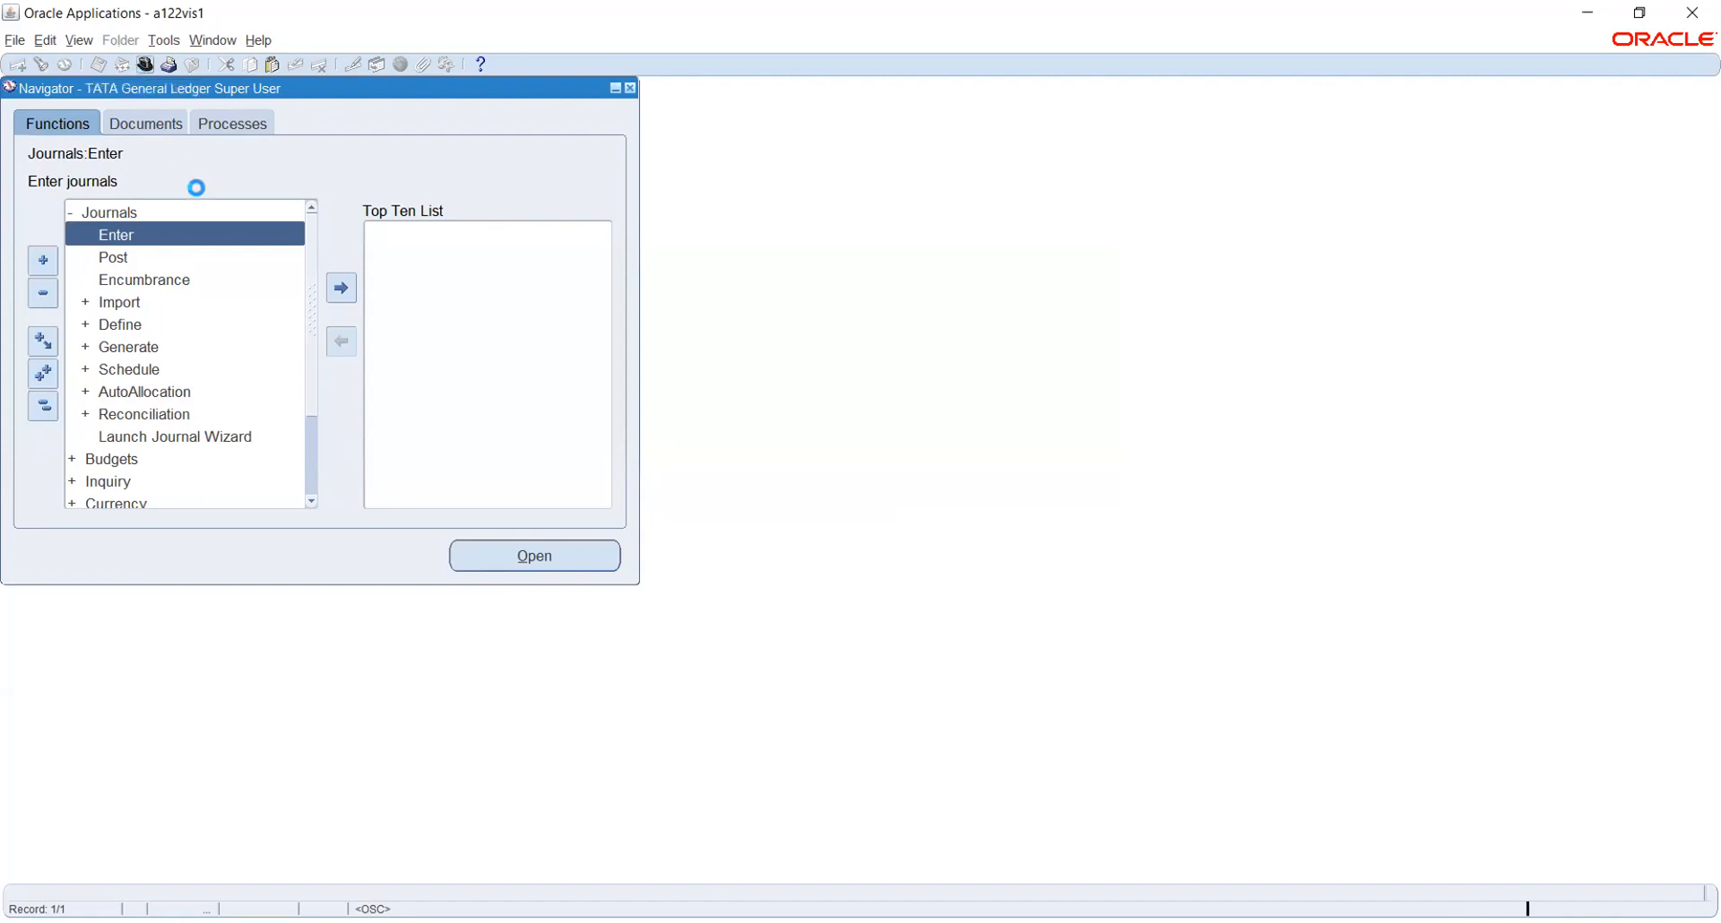
text(sys)
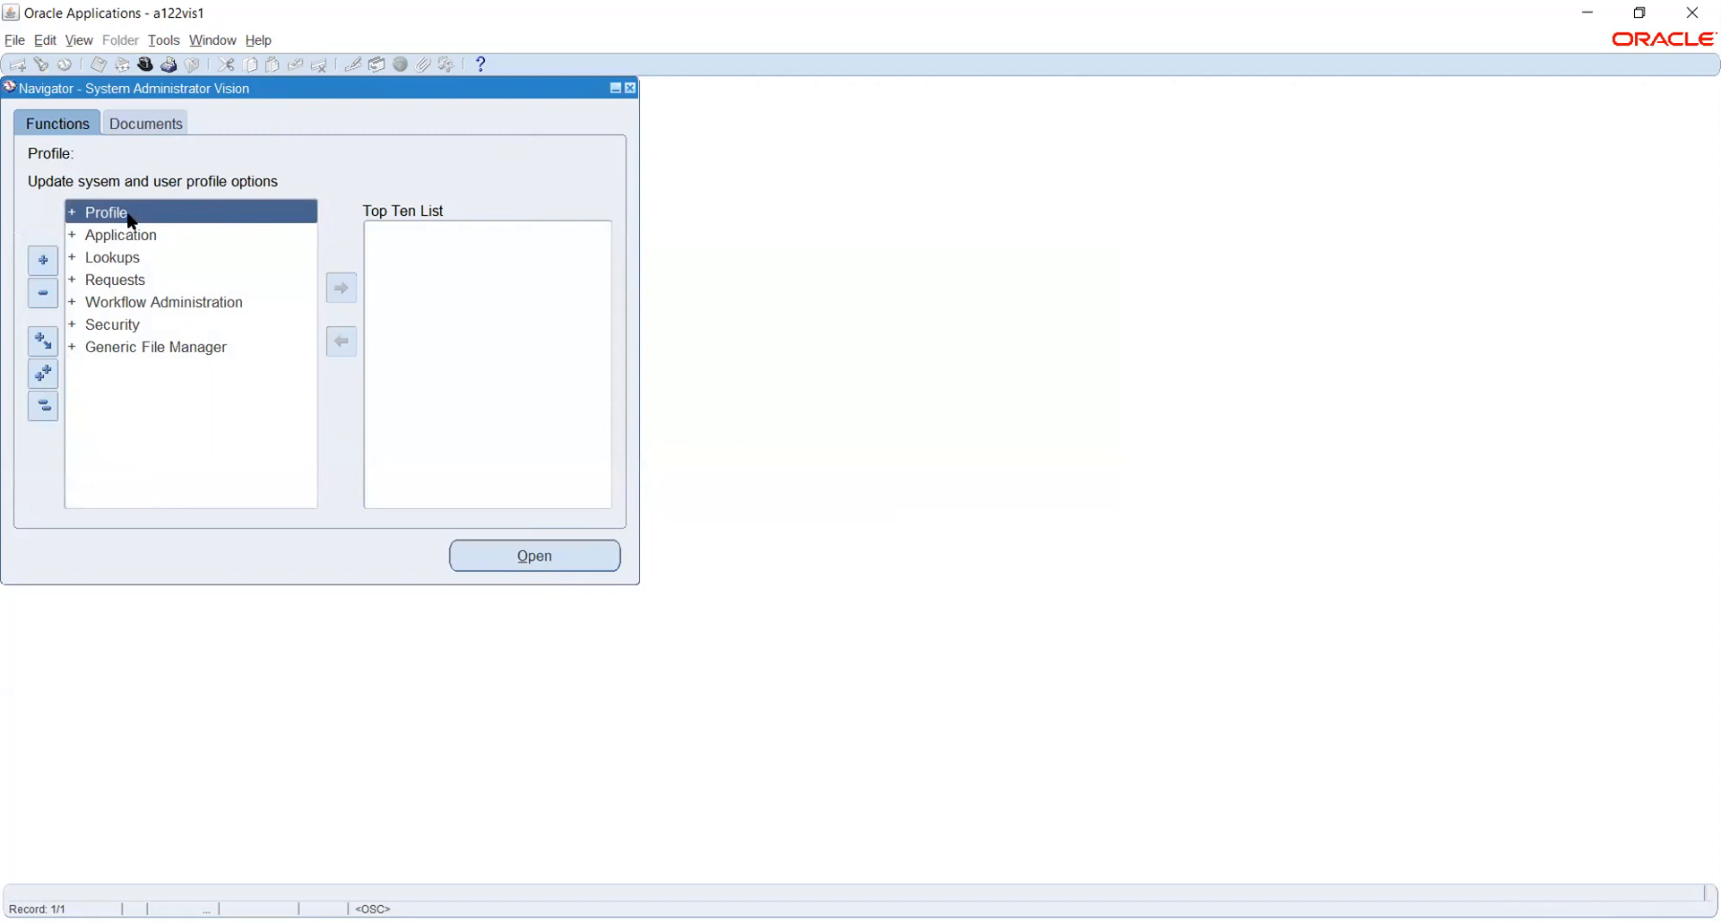
click(144, 66)
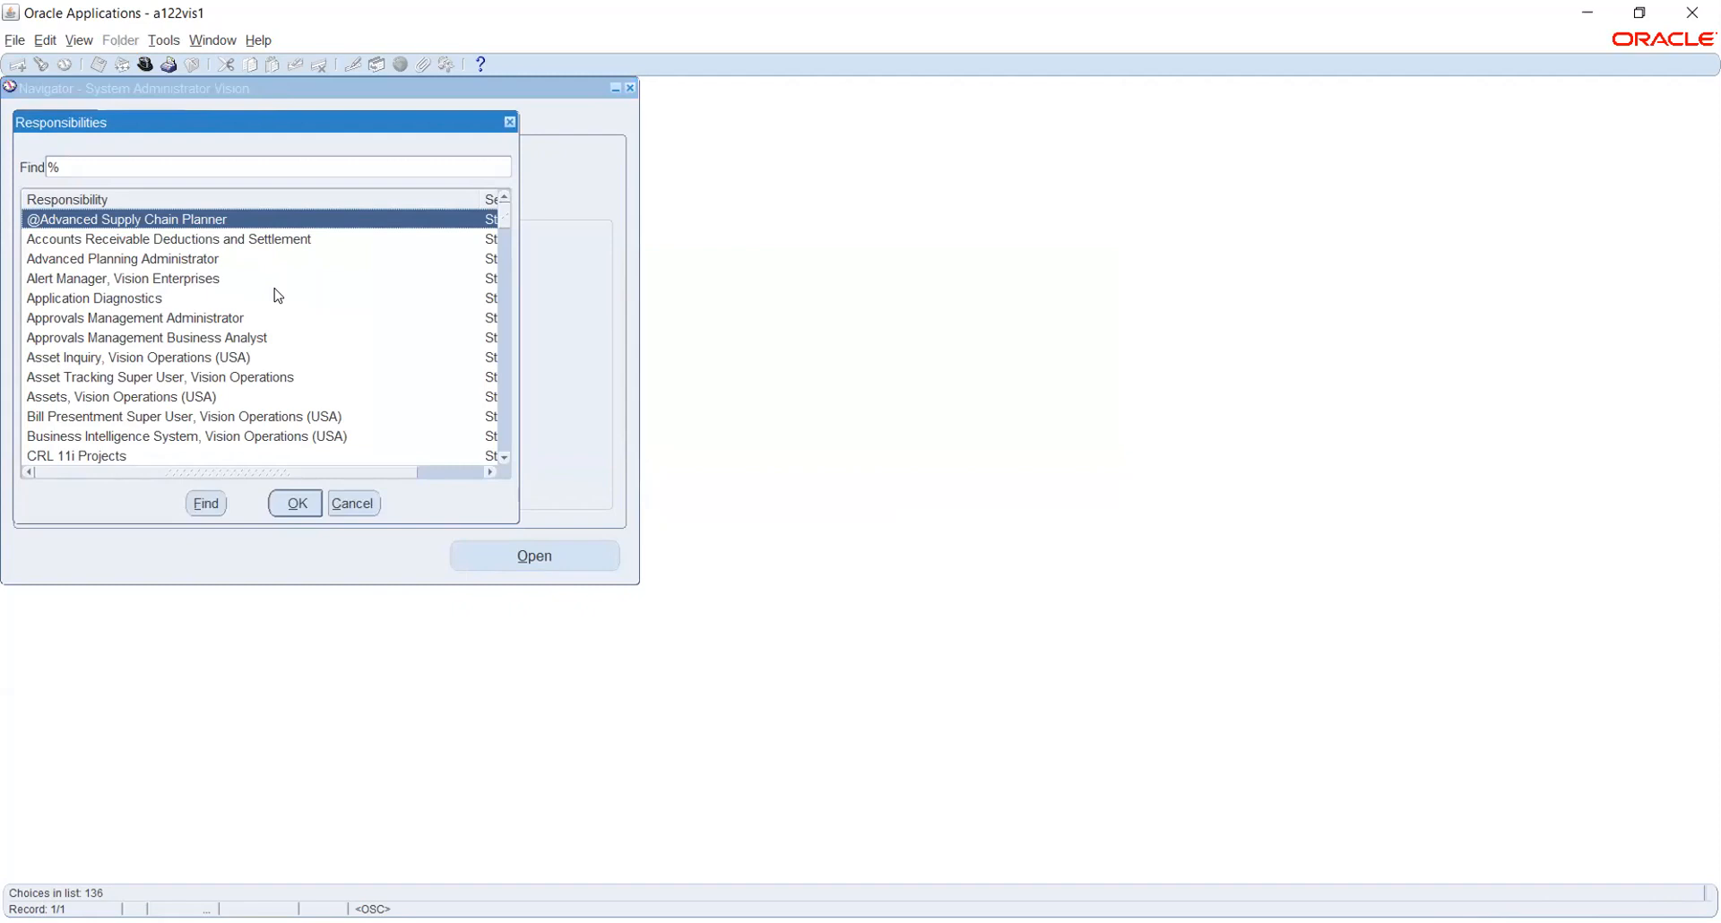
text(t)
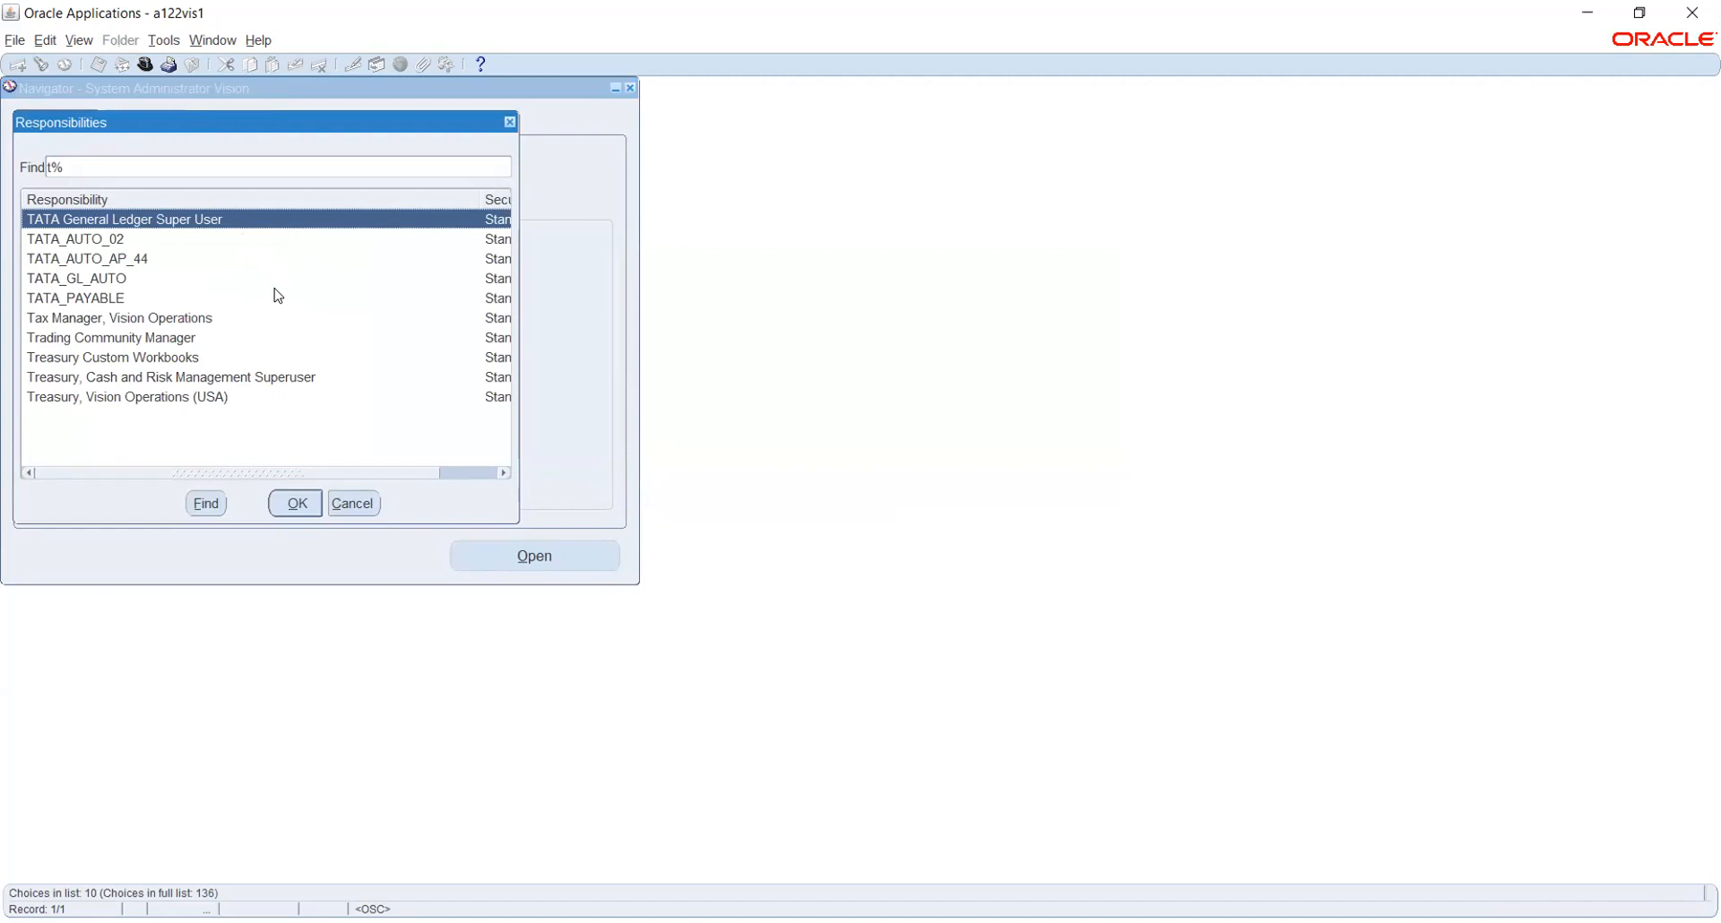
key(Return)
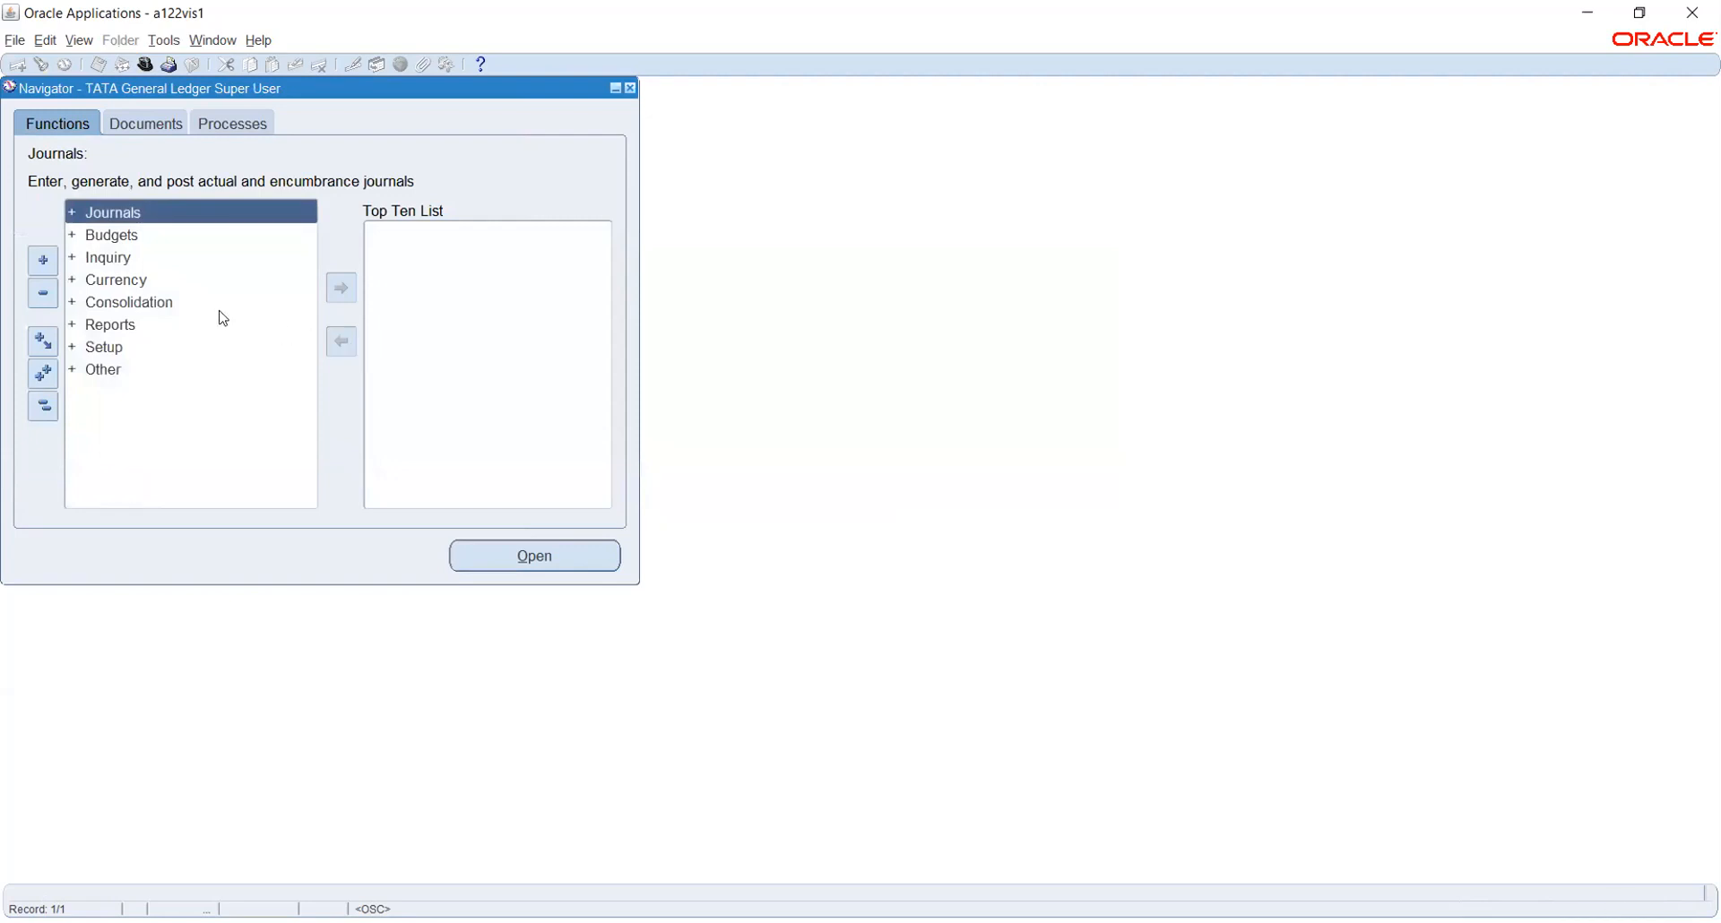
Start a new journal from Journals > Enter and reach the Ledger field, raising the APP-SQLGL-08111 note
double_click(97, 215)
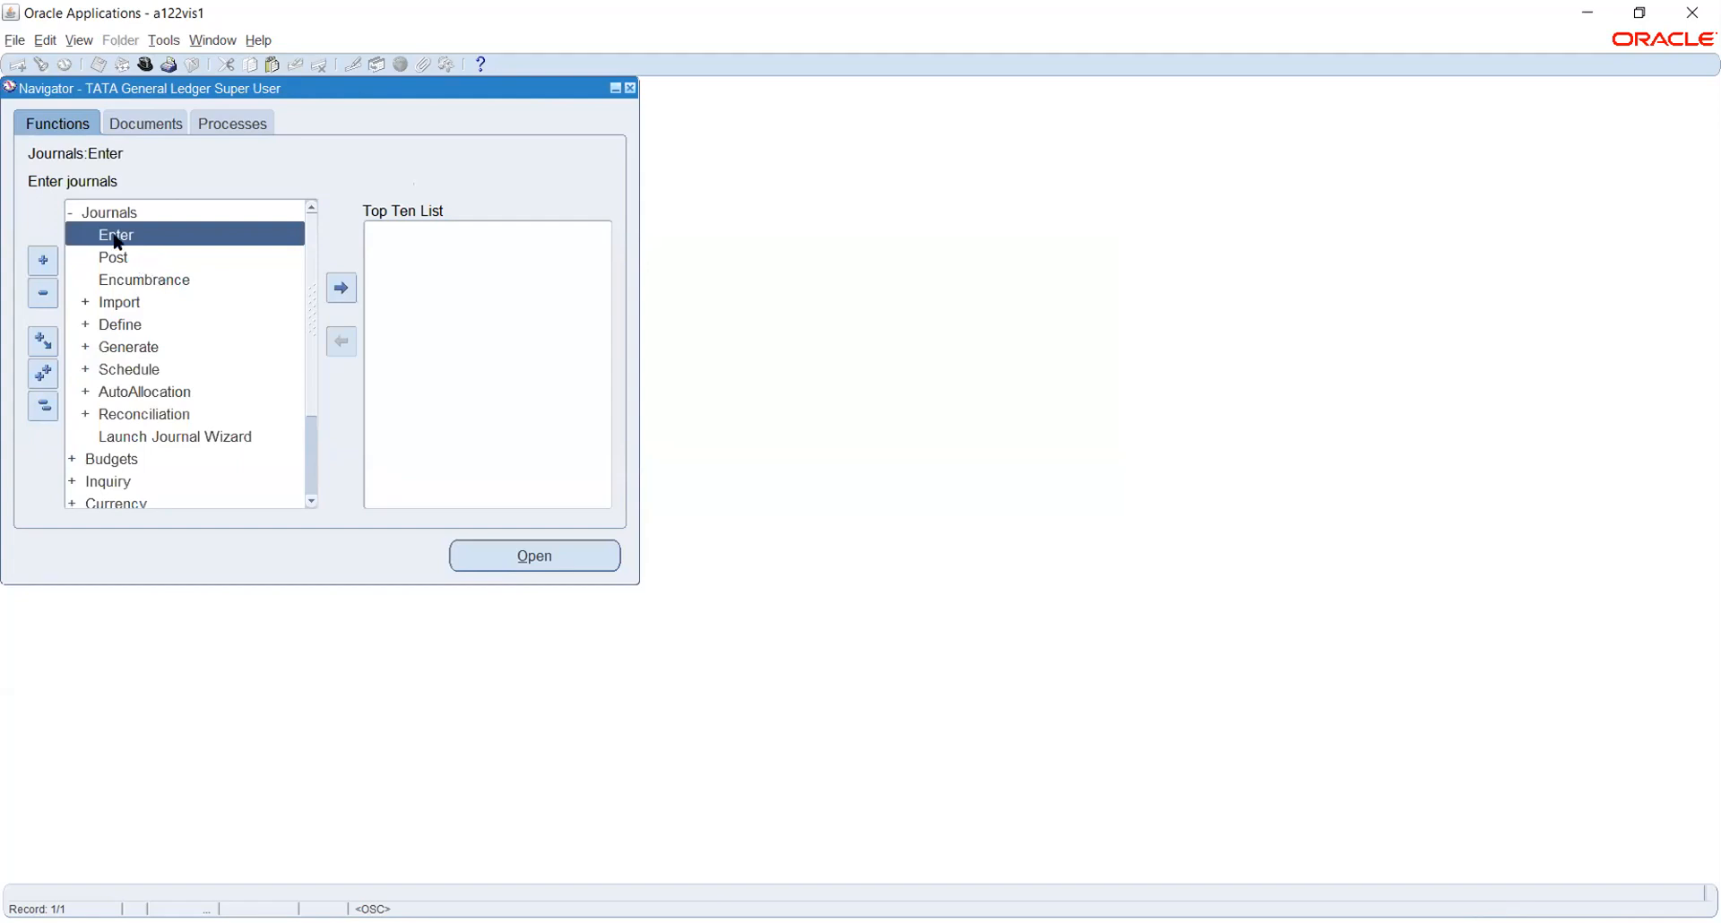
double_click(117, 238)
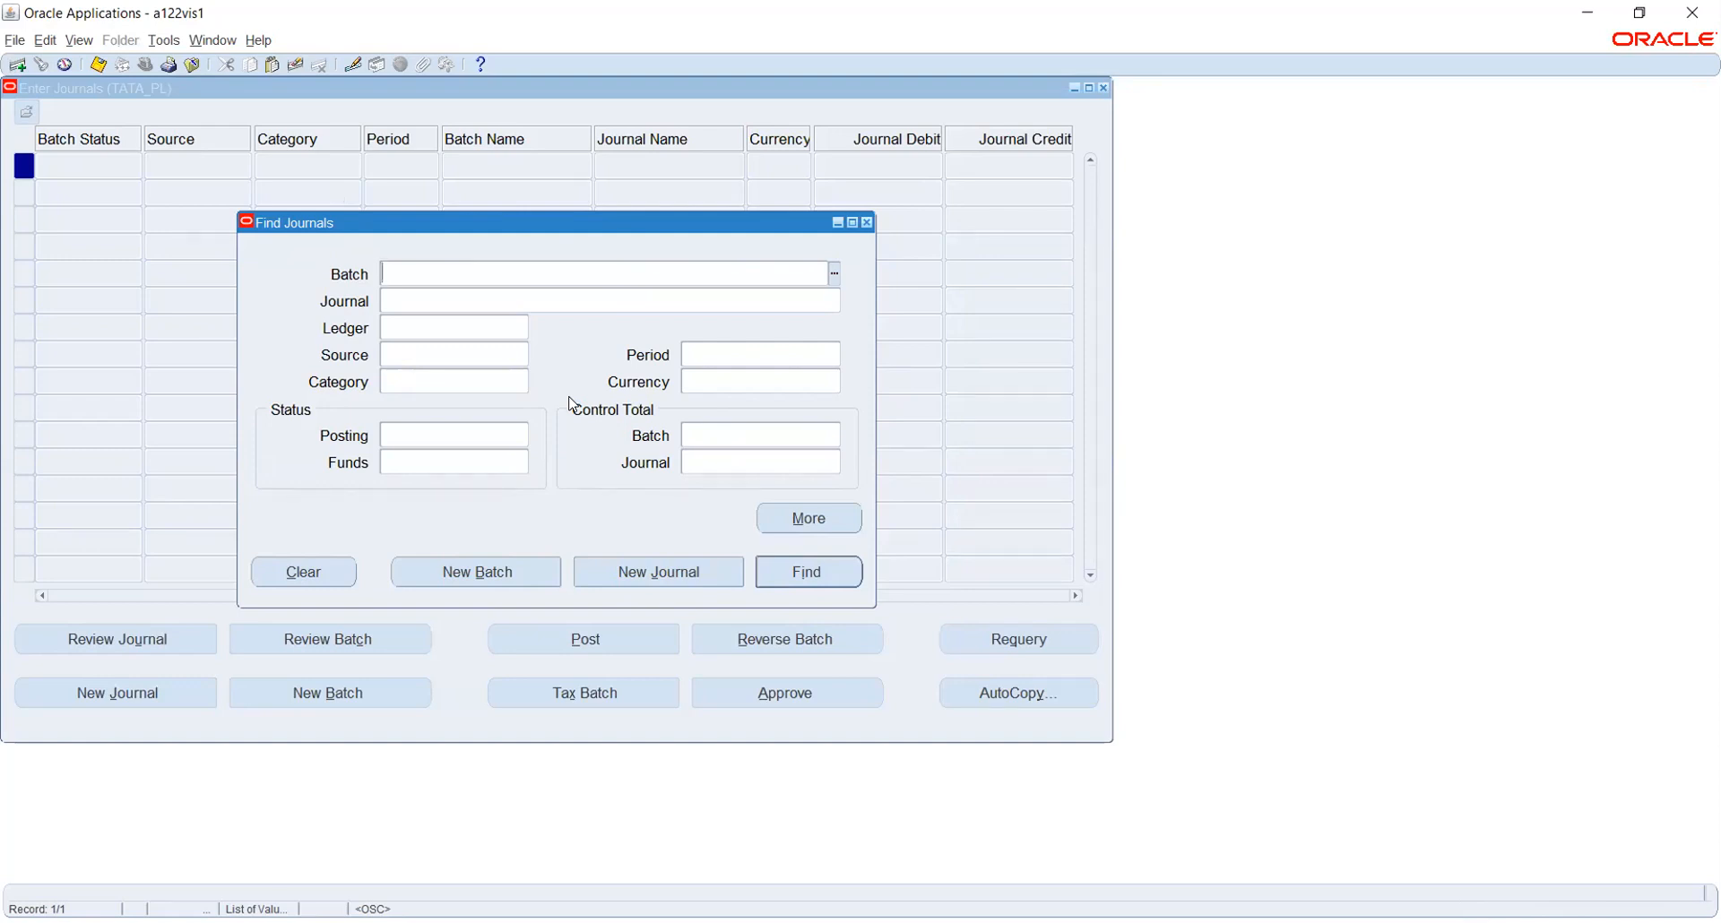
click(601, 572)
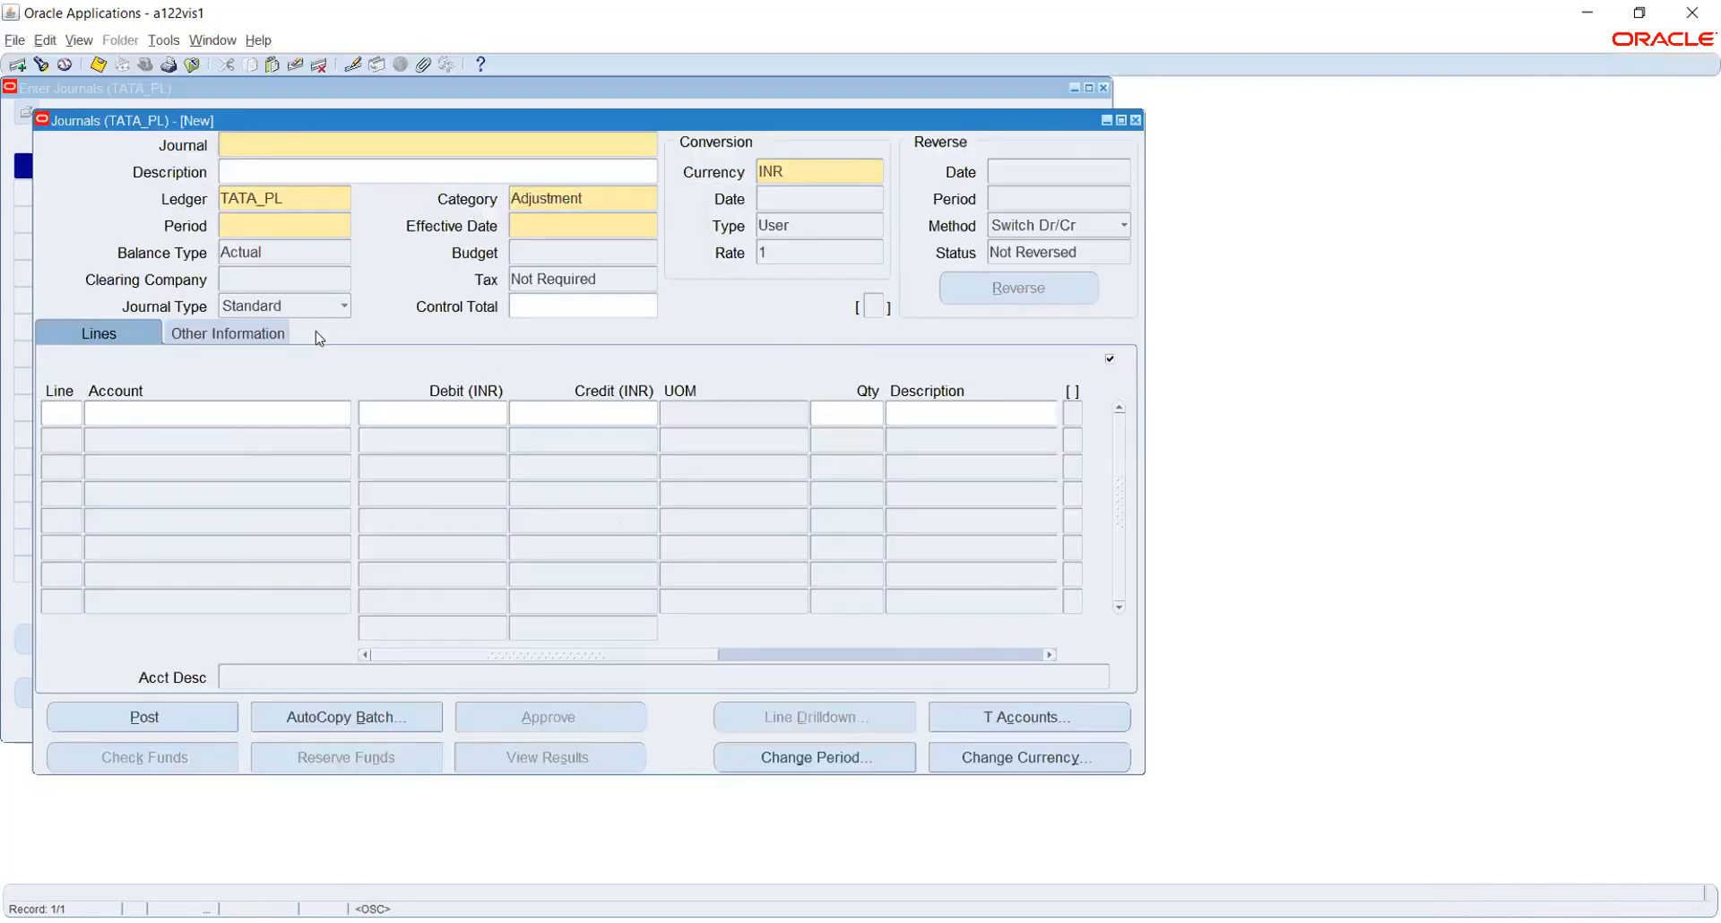
click(308, 196)
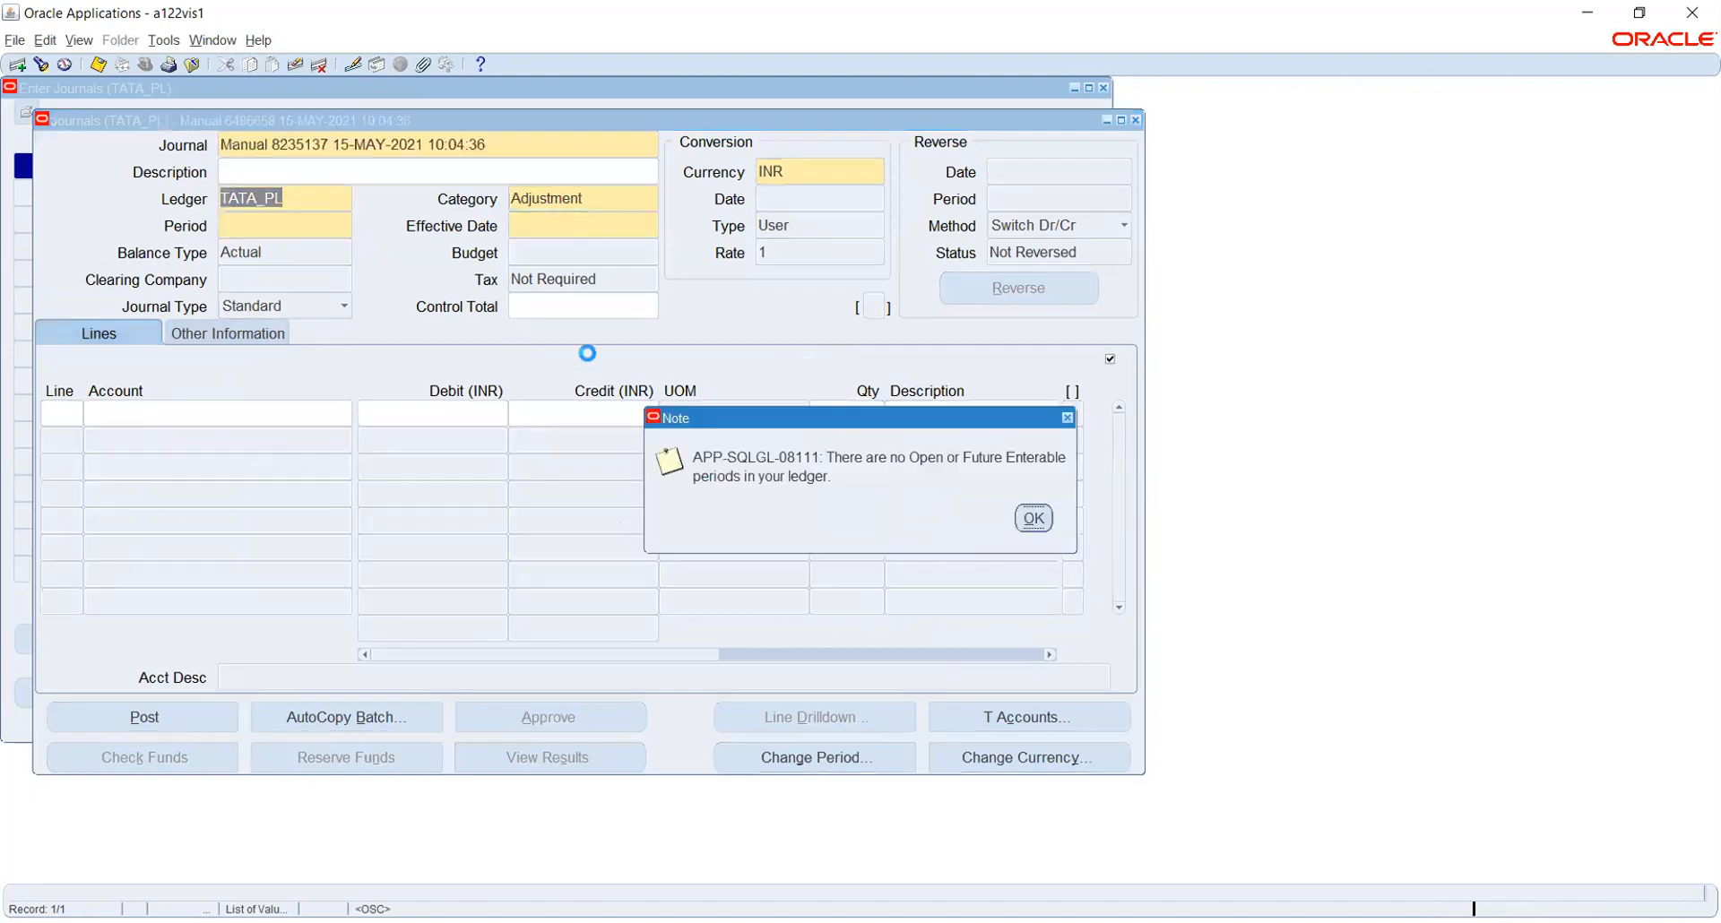
Acknowledge the APP-SQLGL-08111 note, check the Period field, and close the new journal form
click(1025, 519)
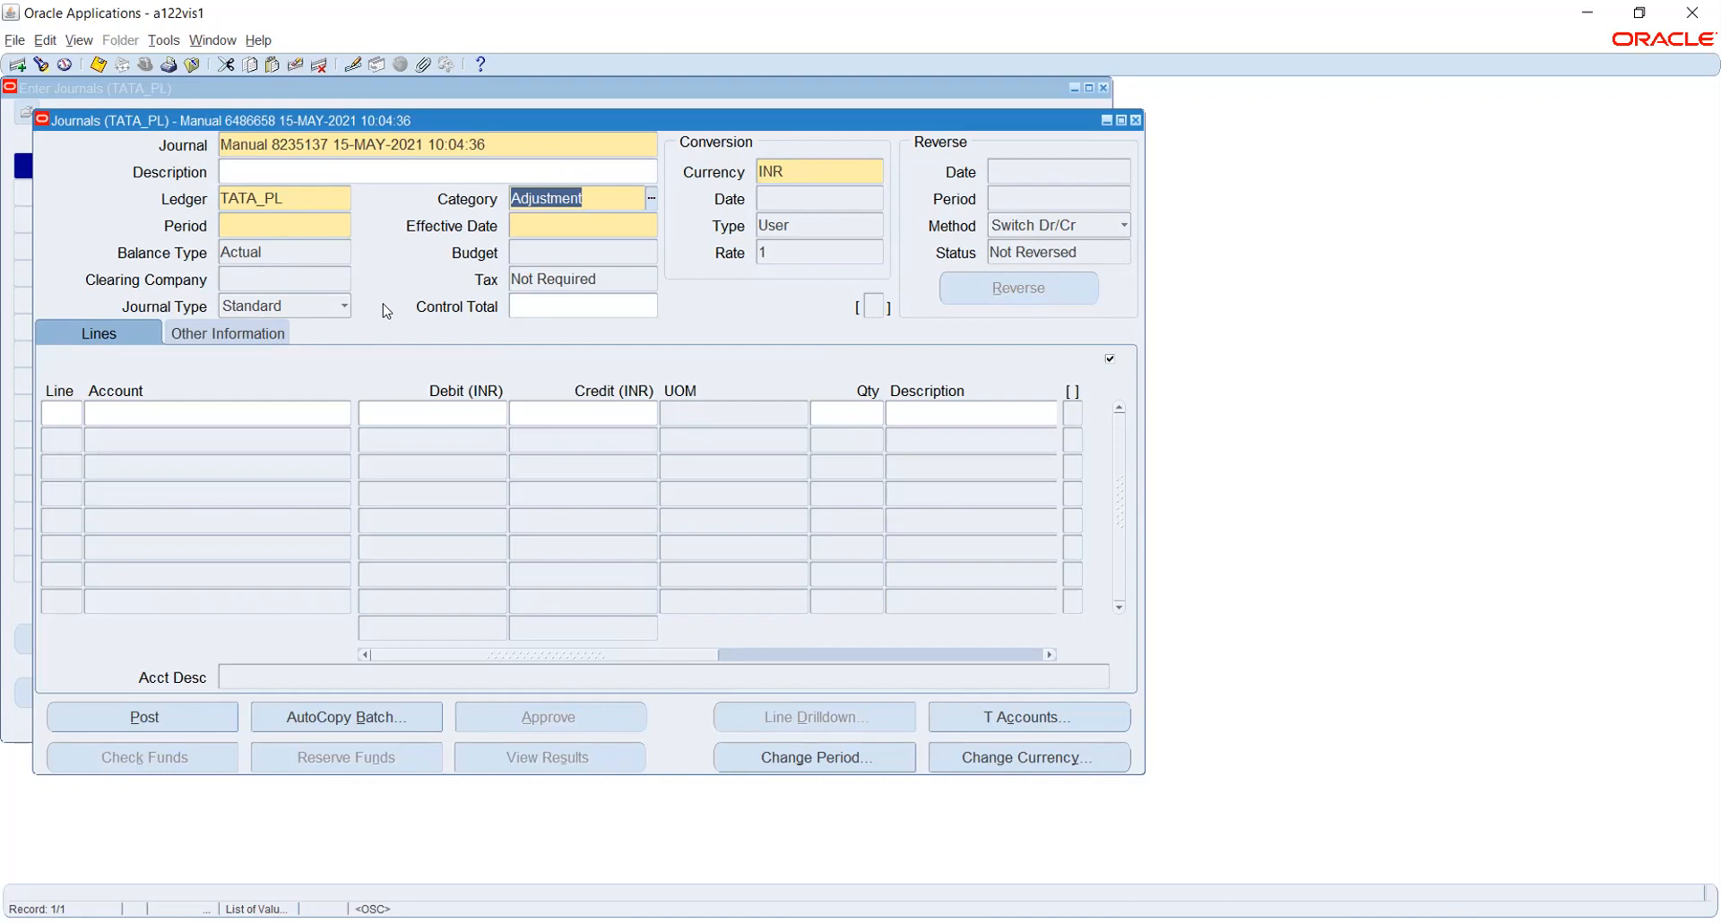
click(258, 223)
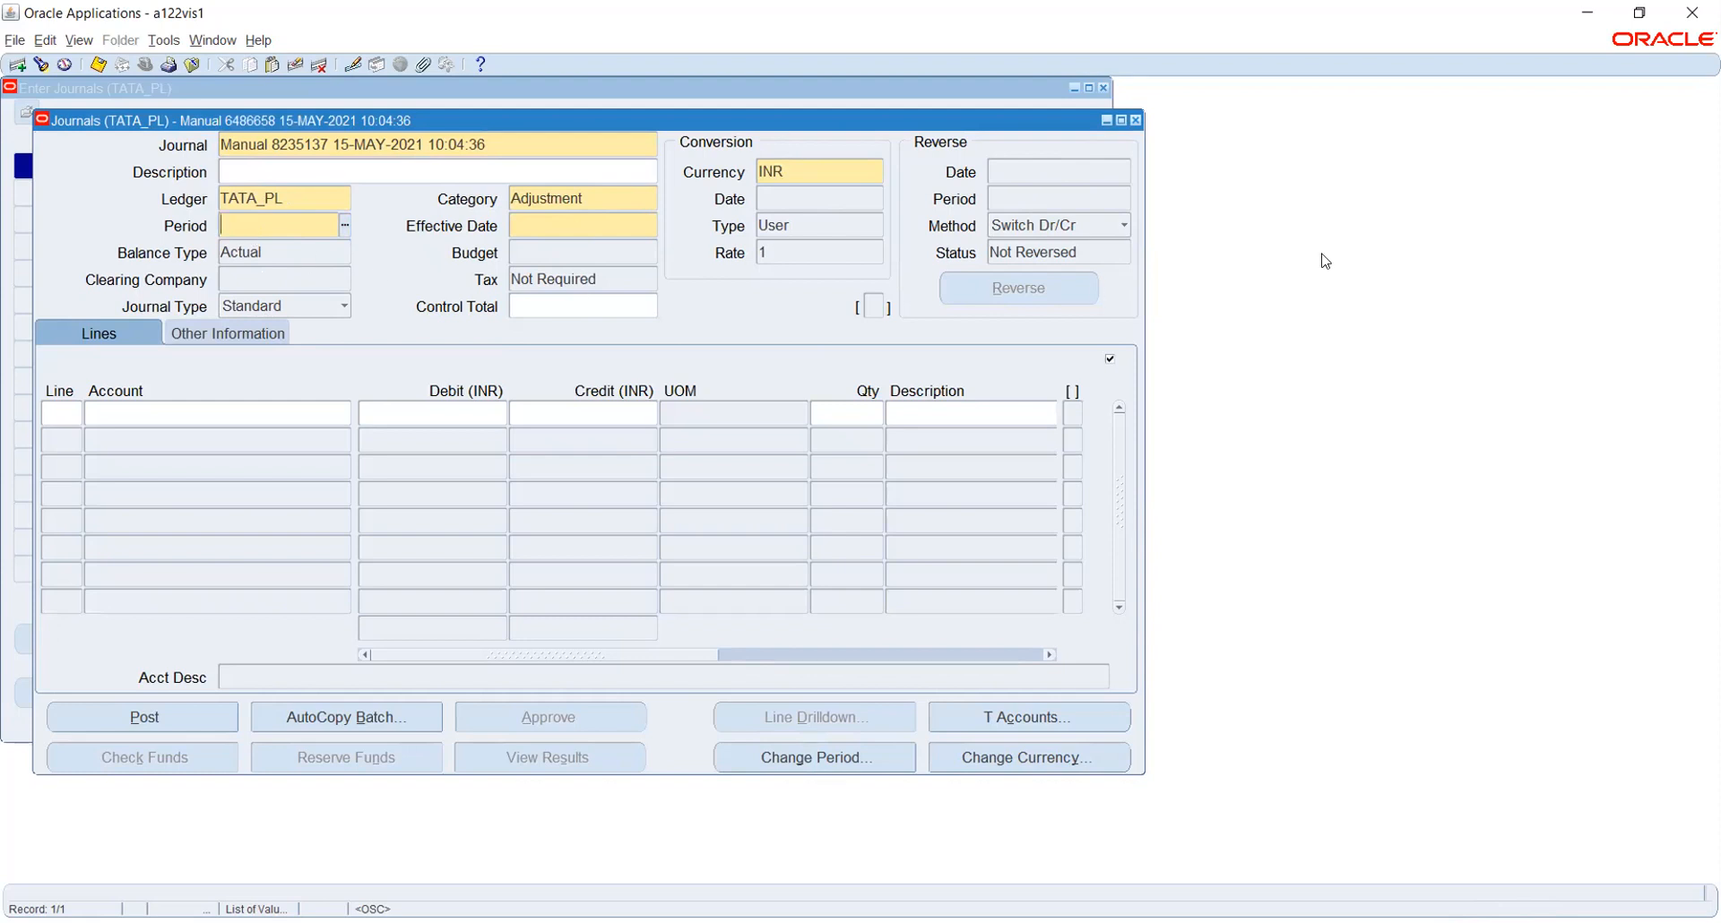
click(1134, 120)
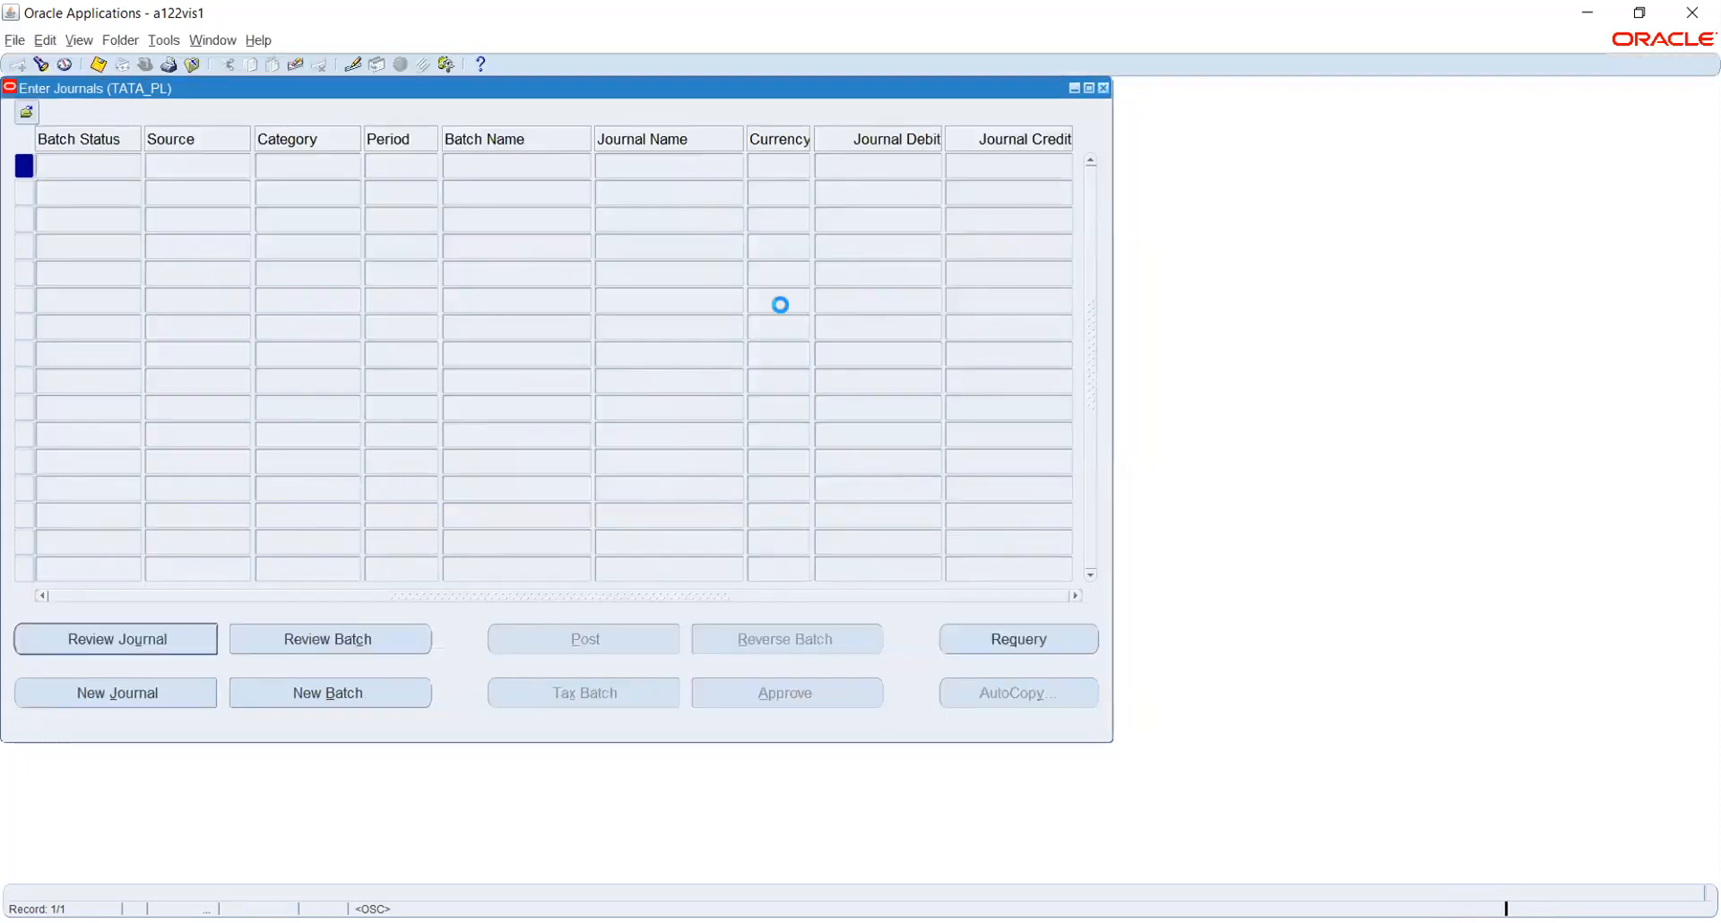
Discard the unsaved journal and open Setup > Open/Close for ledger TATA_PL
click(902, 530)
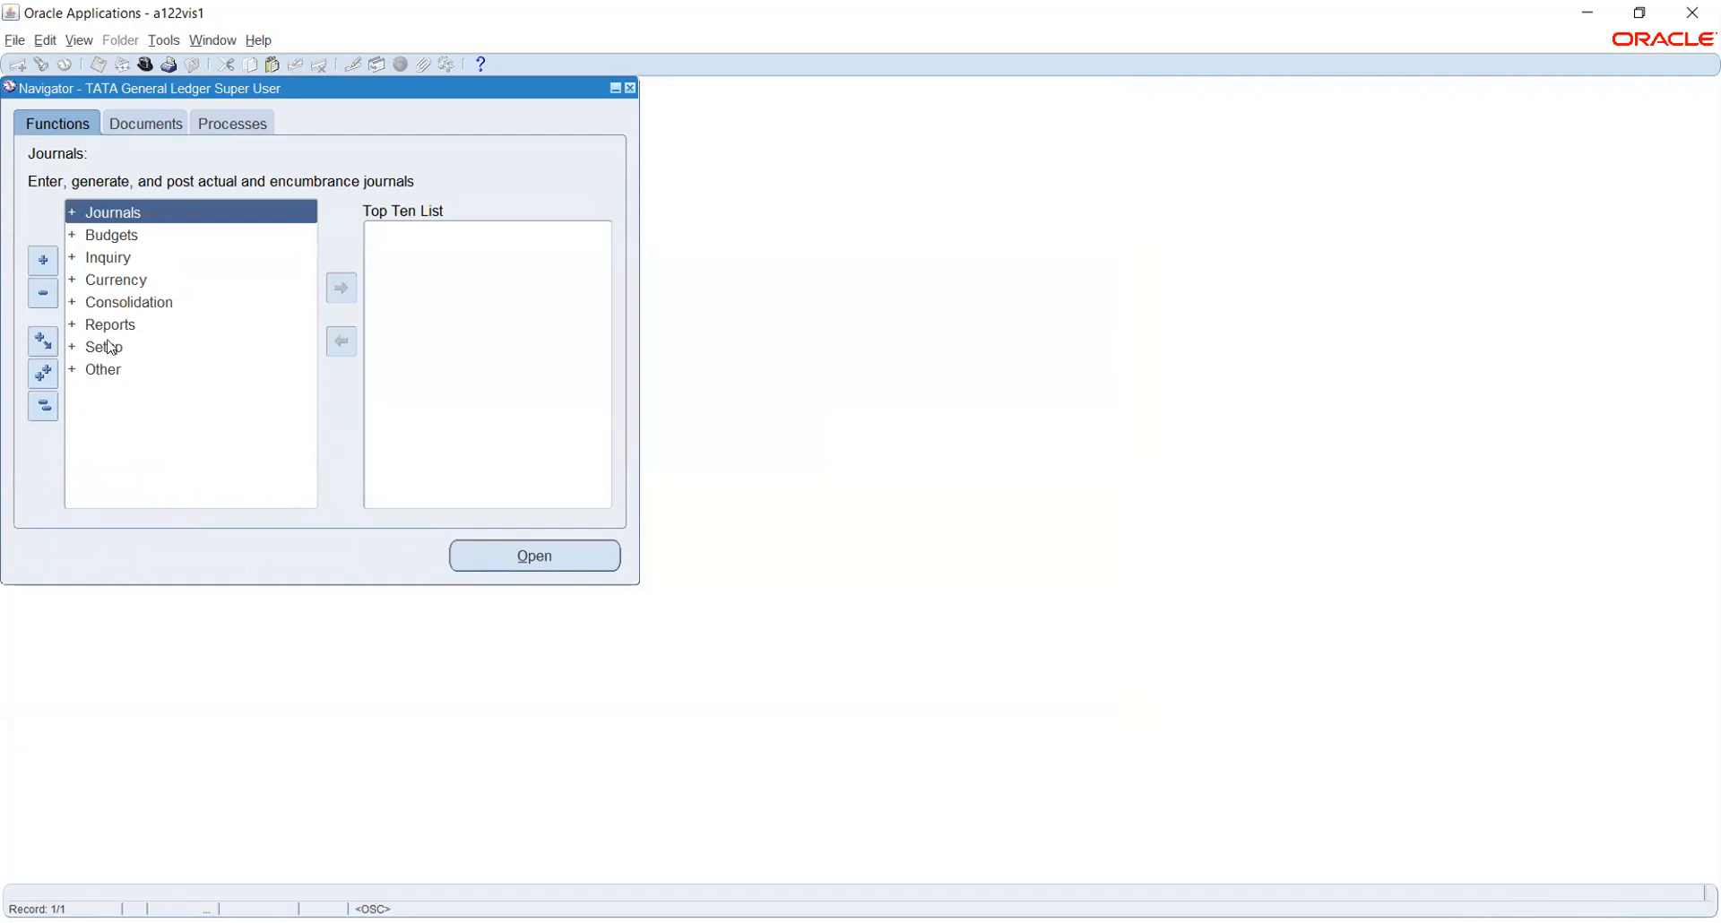
click(110, 347)
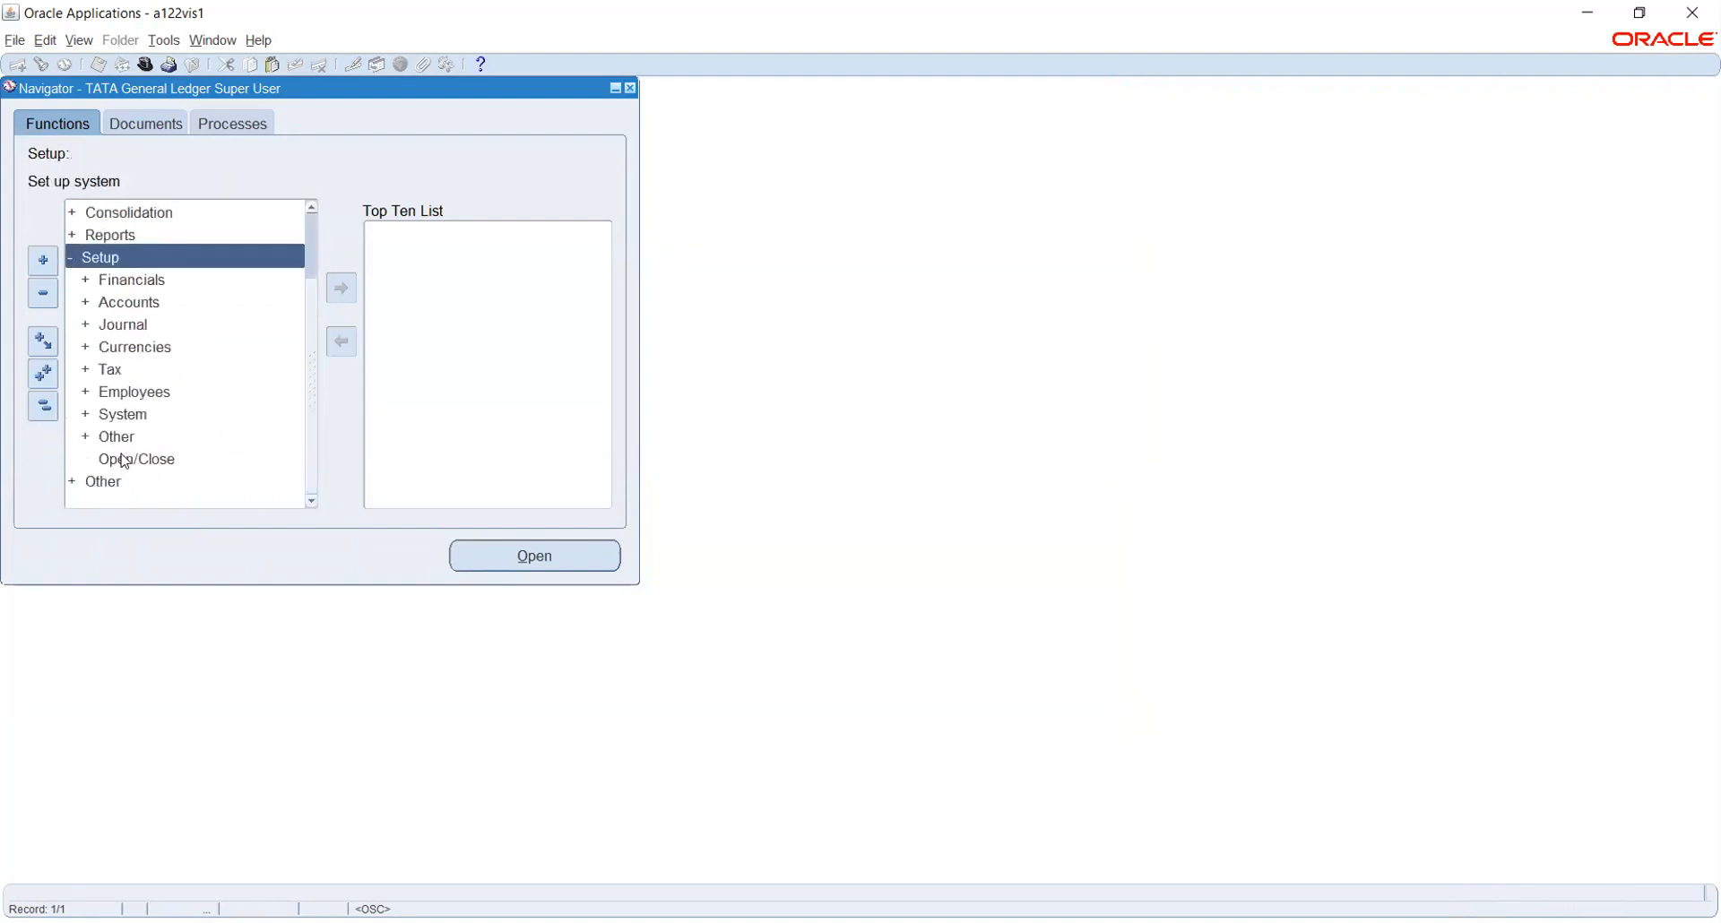
click(124, 459)
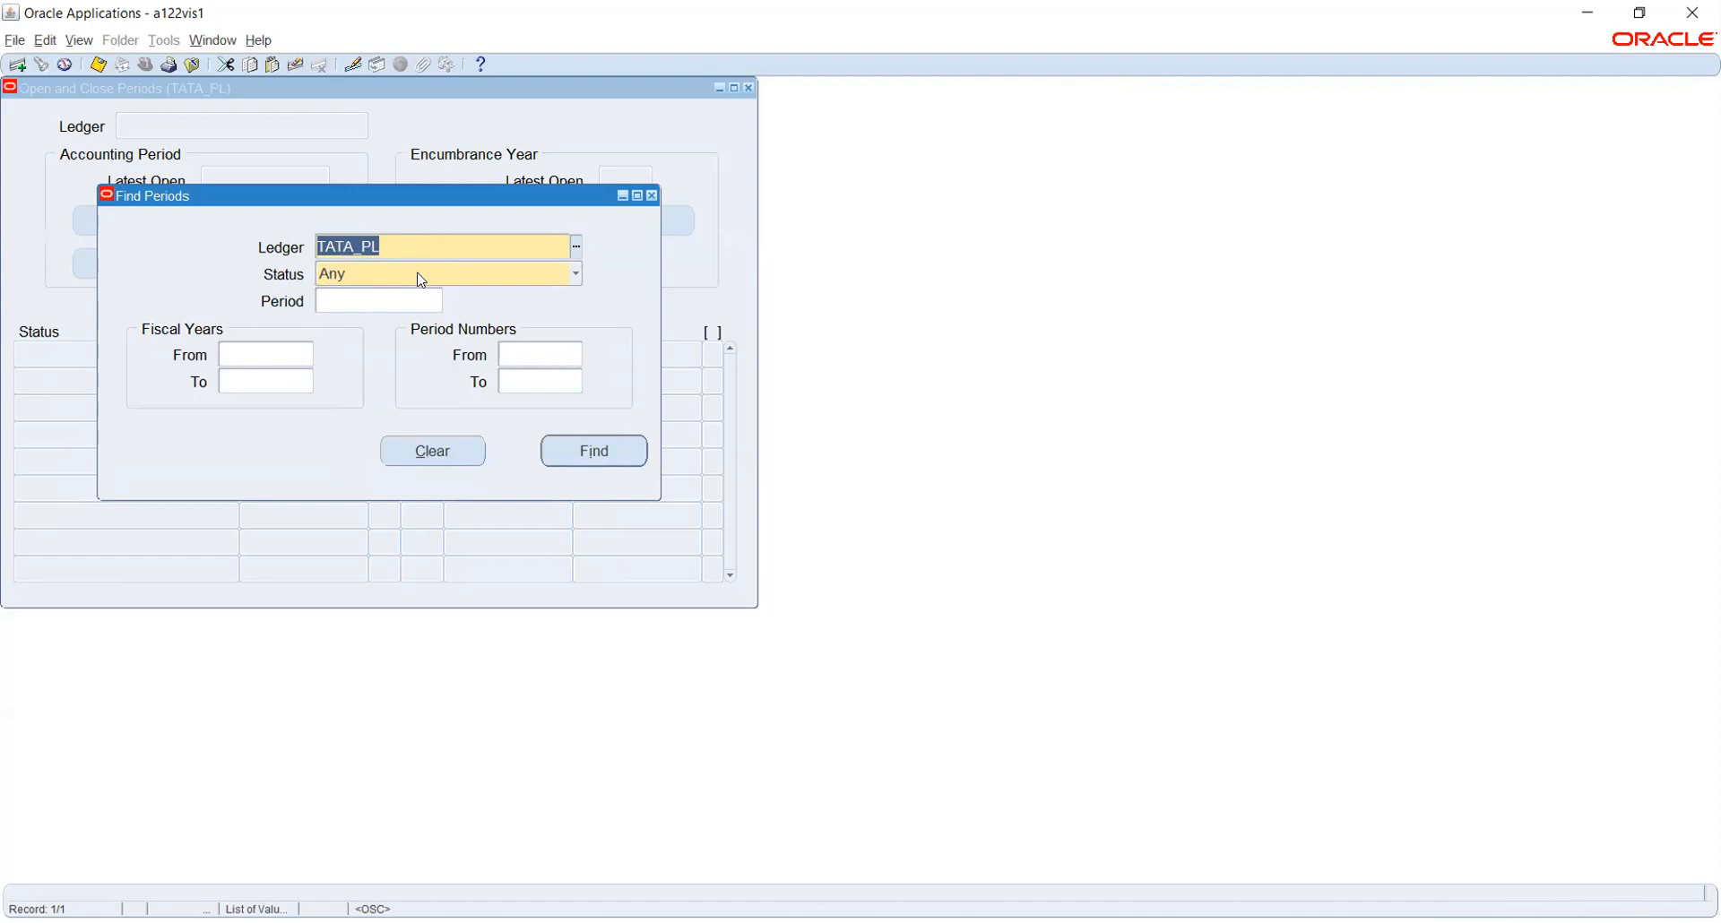
Keep TATA_PL as the Find Periods ledger and move on to the Status field
click(576, 247)
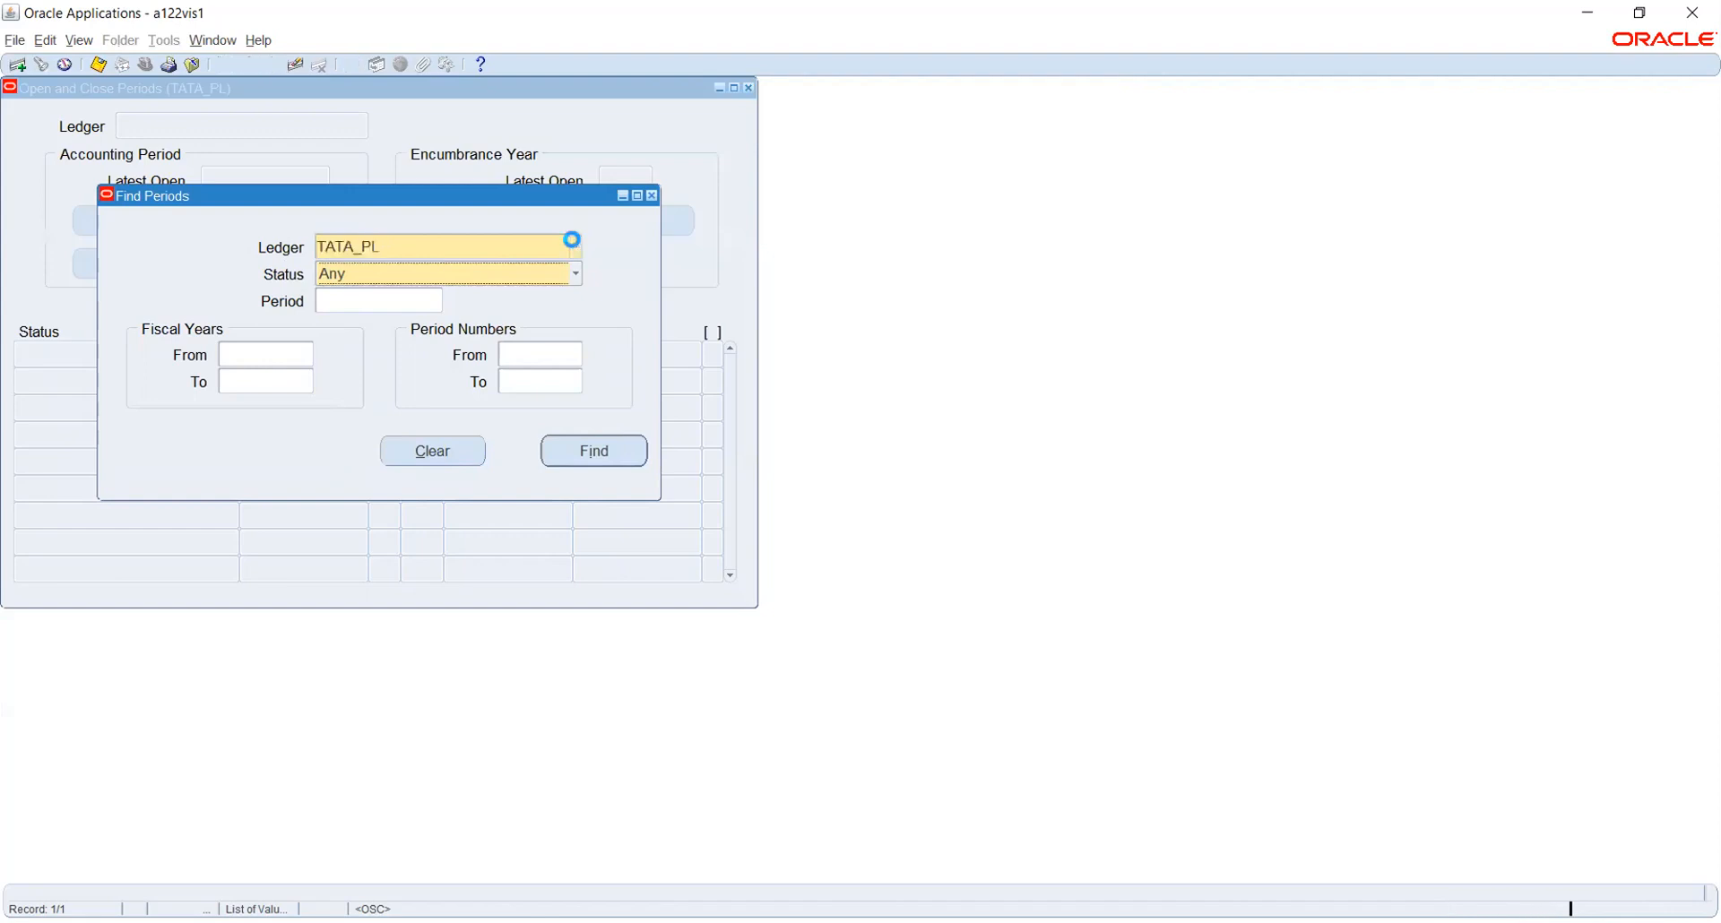
click(575, 243)
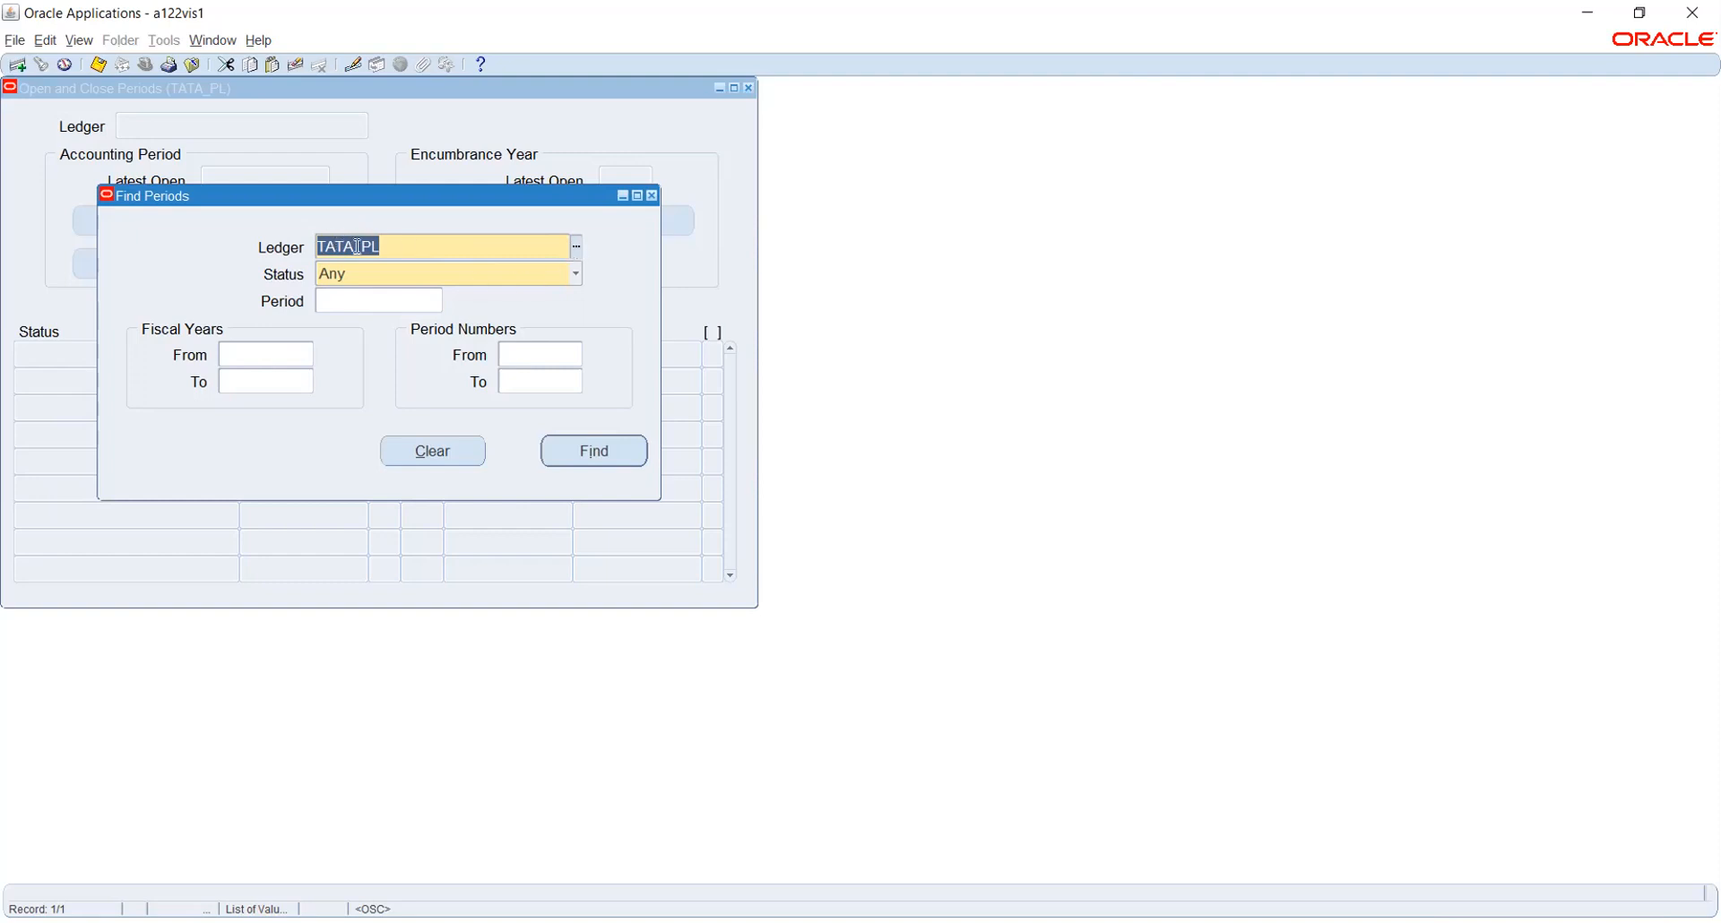
click(395, 283)
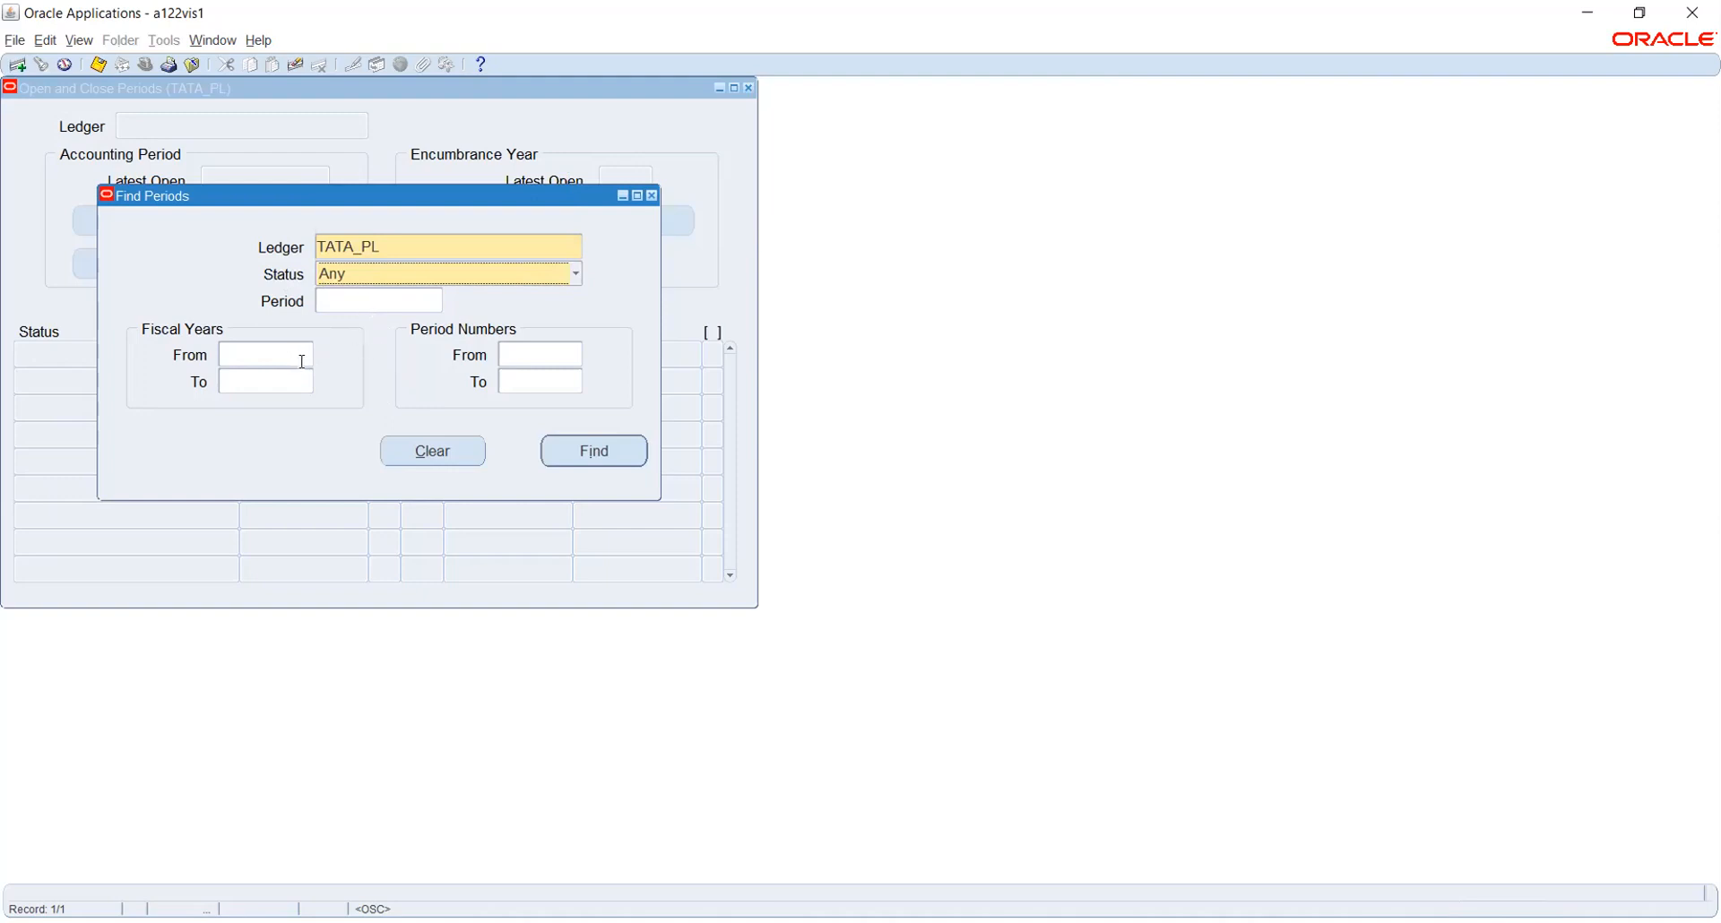
Find the TATA_PL periods and submit the request to open Apr-21 as its first period
click(578, 449)
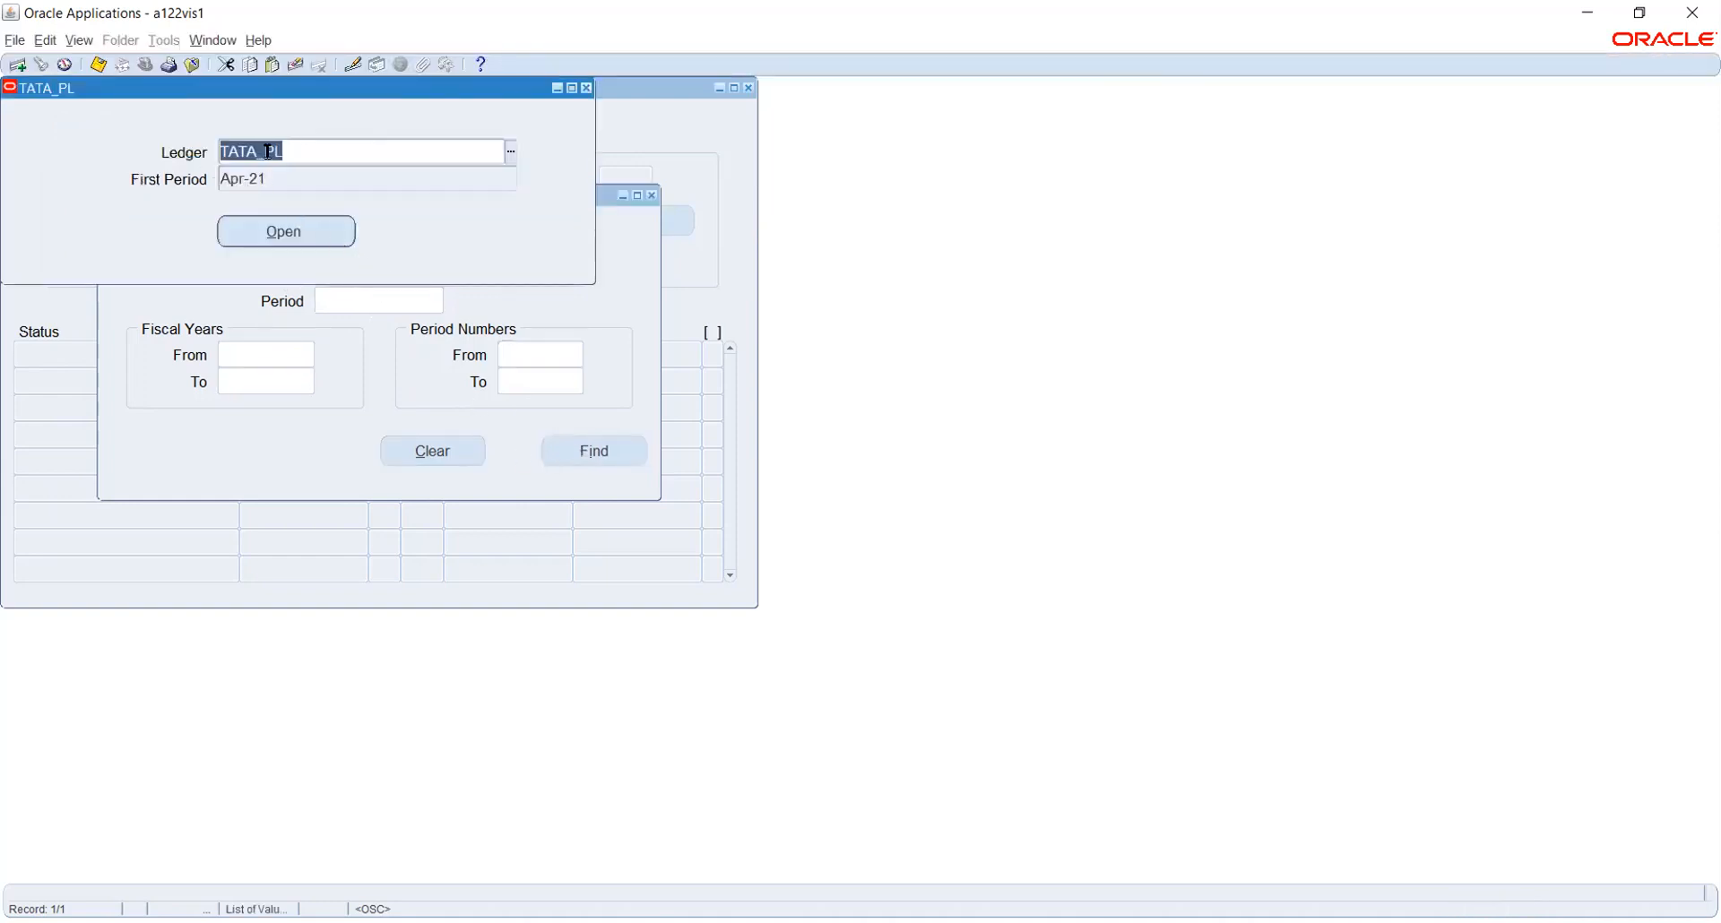
click(252, 238)
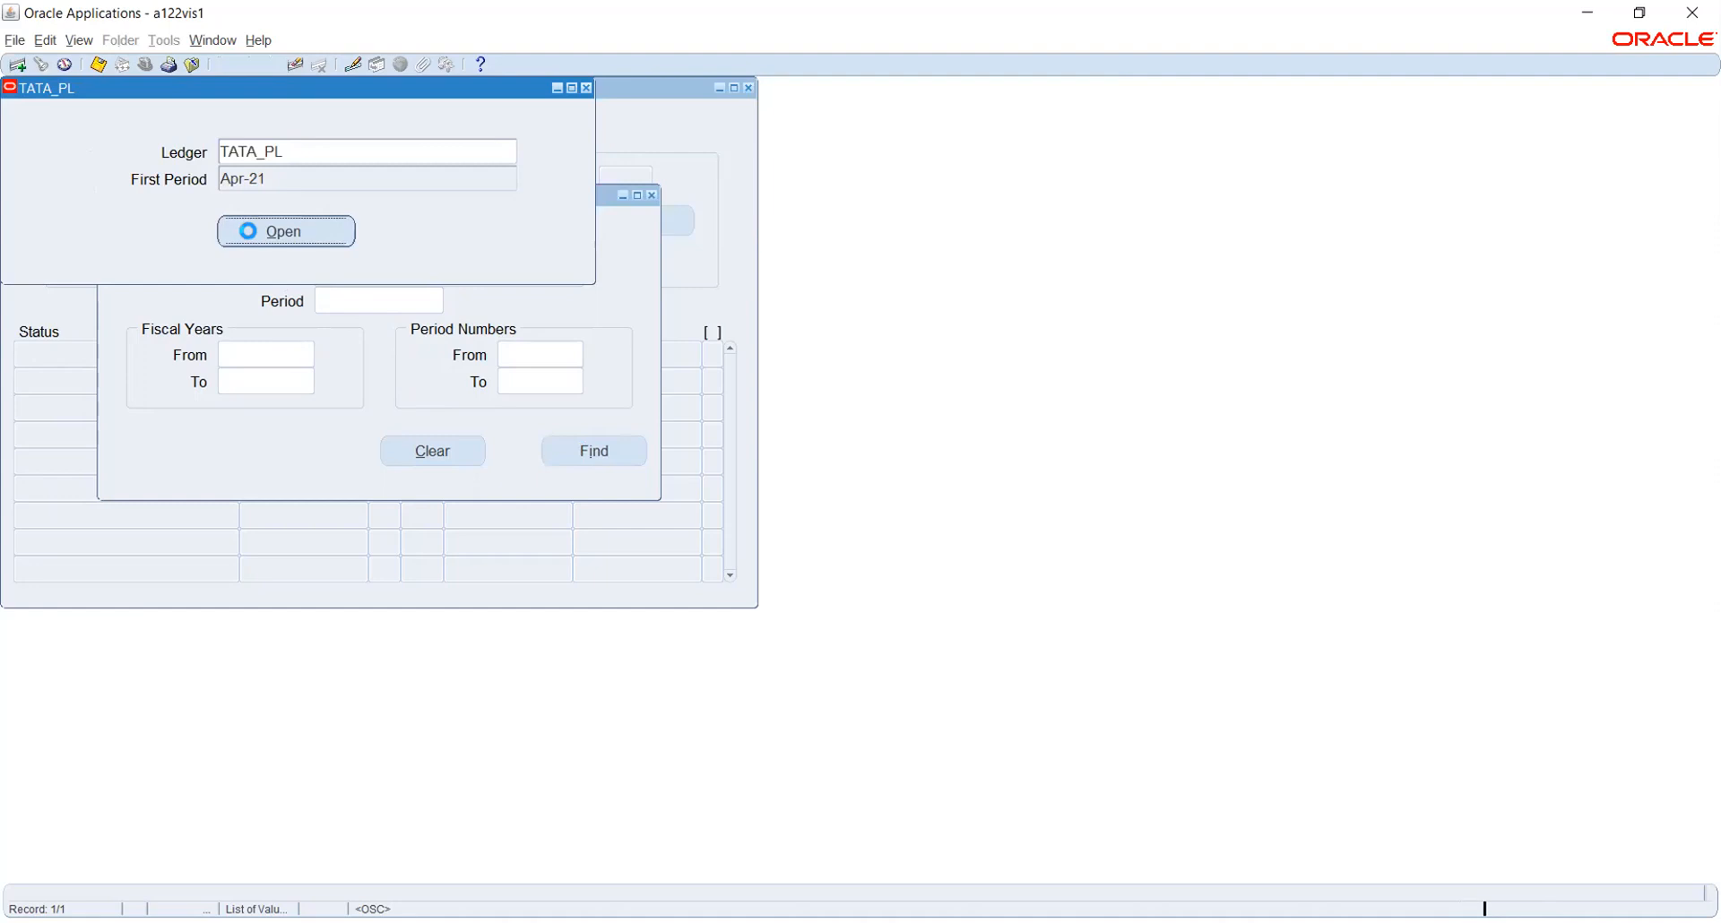
click(951, 518)
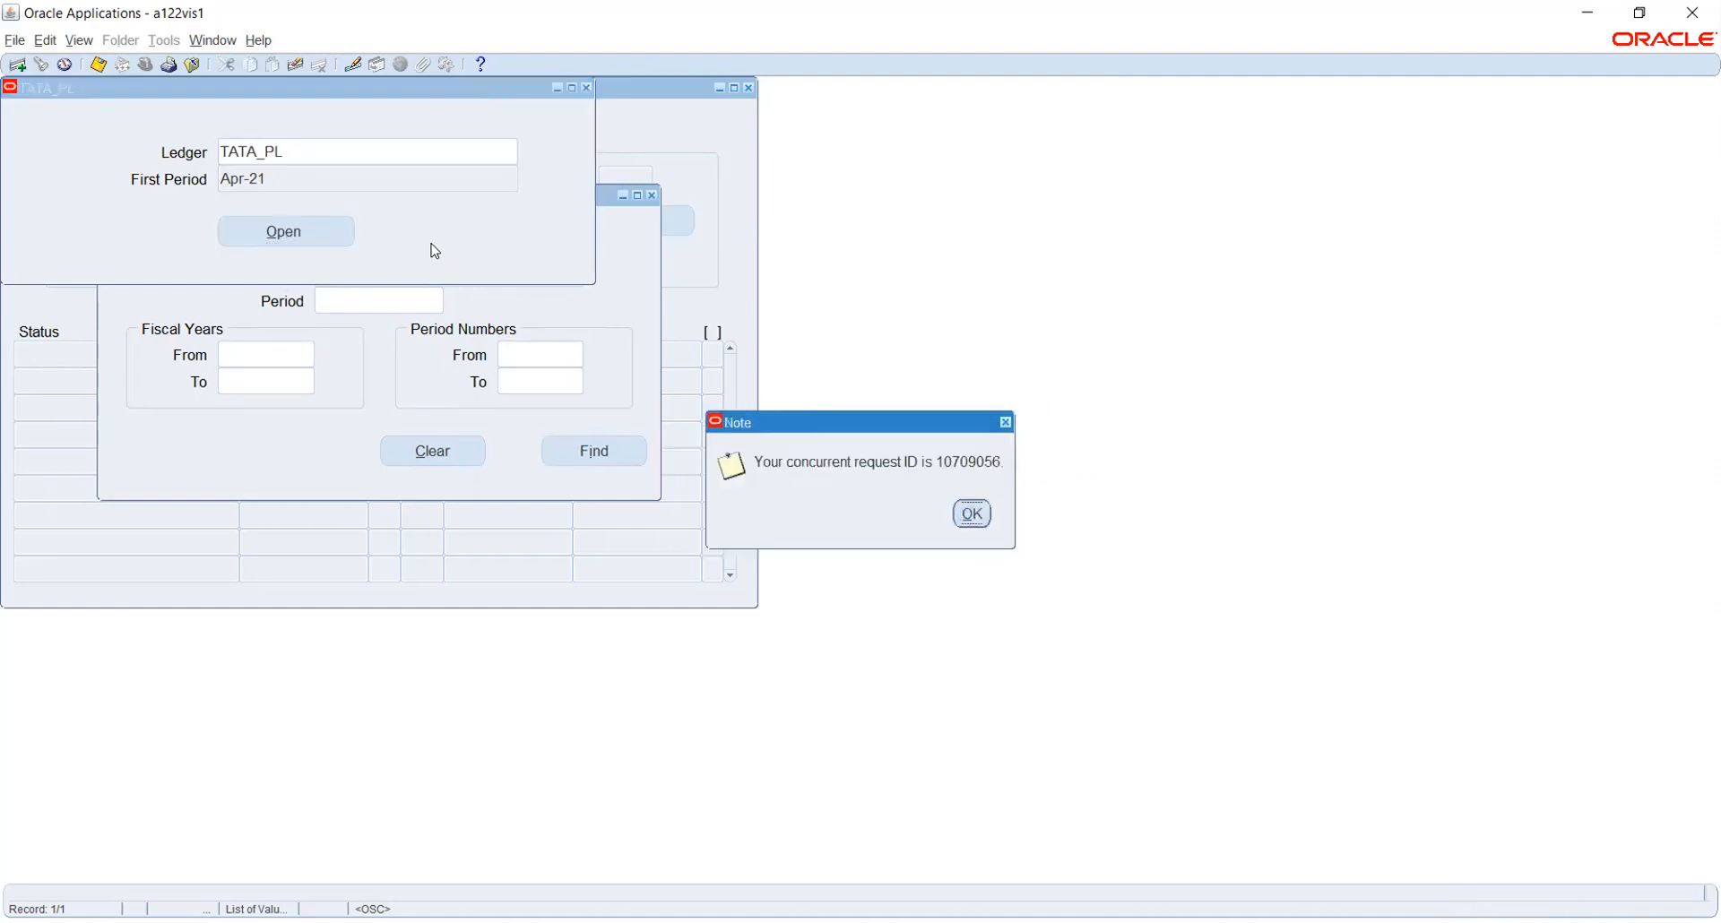
click(967, 523)
click(79, 41)
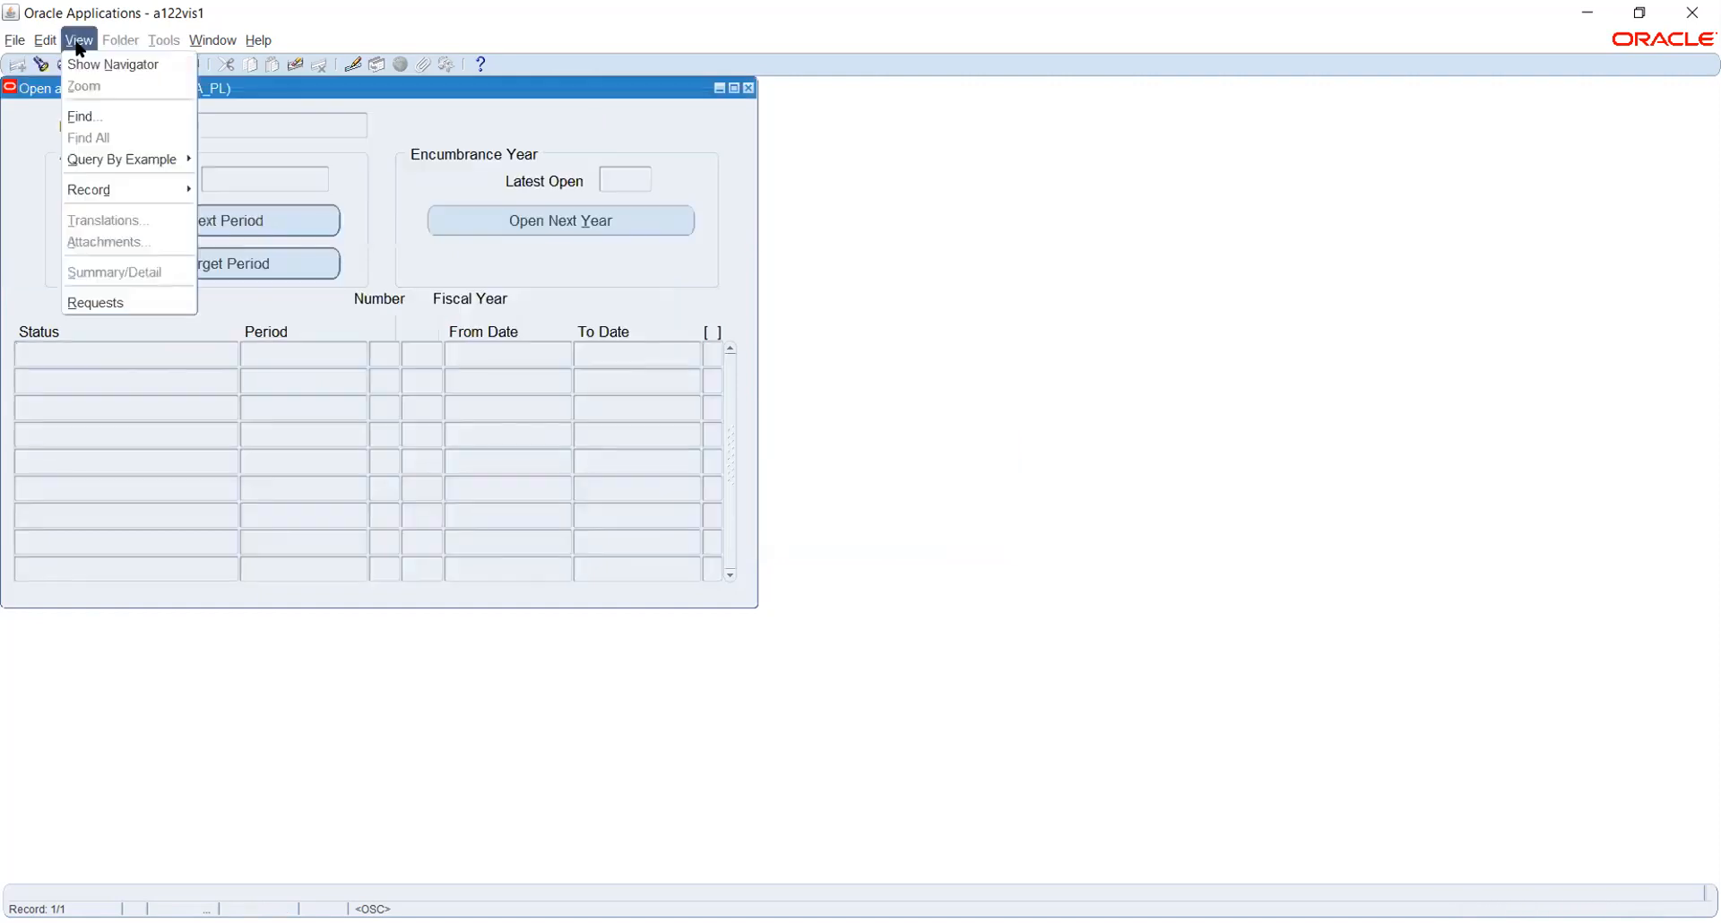
Bring up the Requests window listing all my requests and refresh it
click(105, 300)
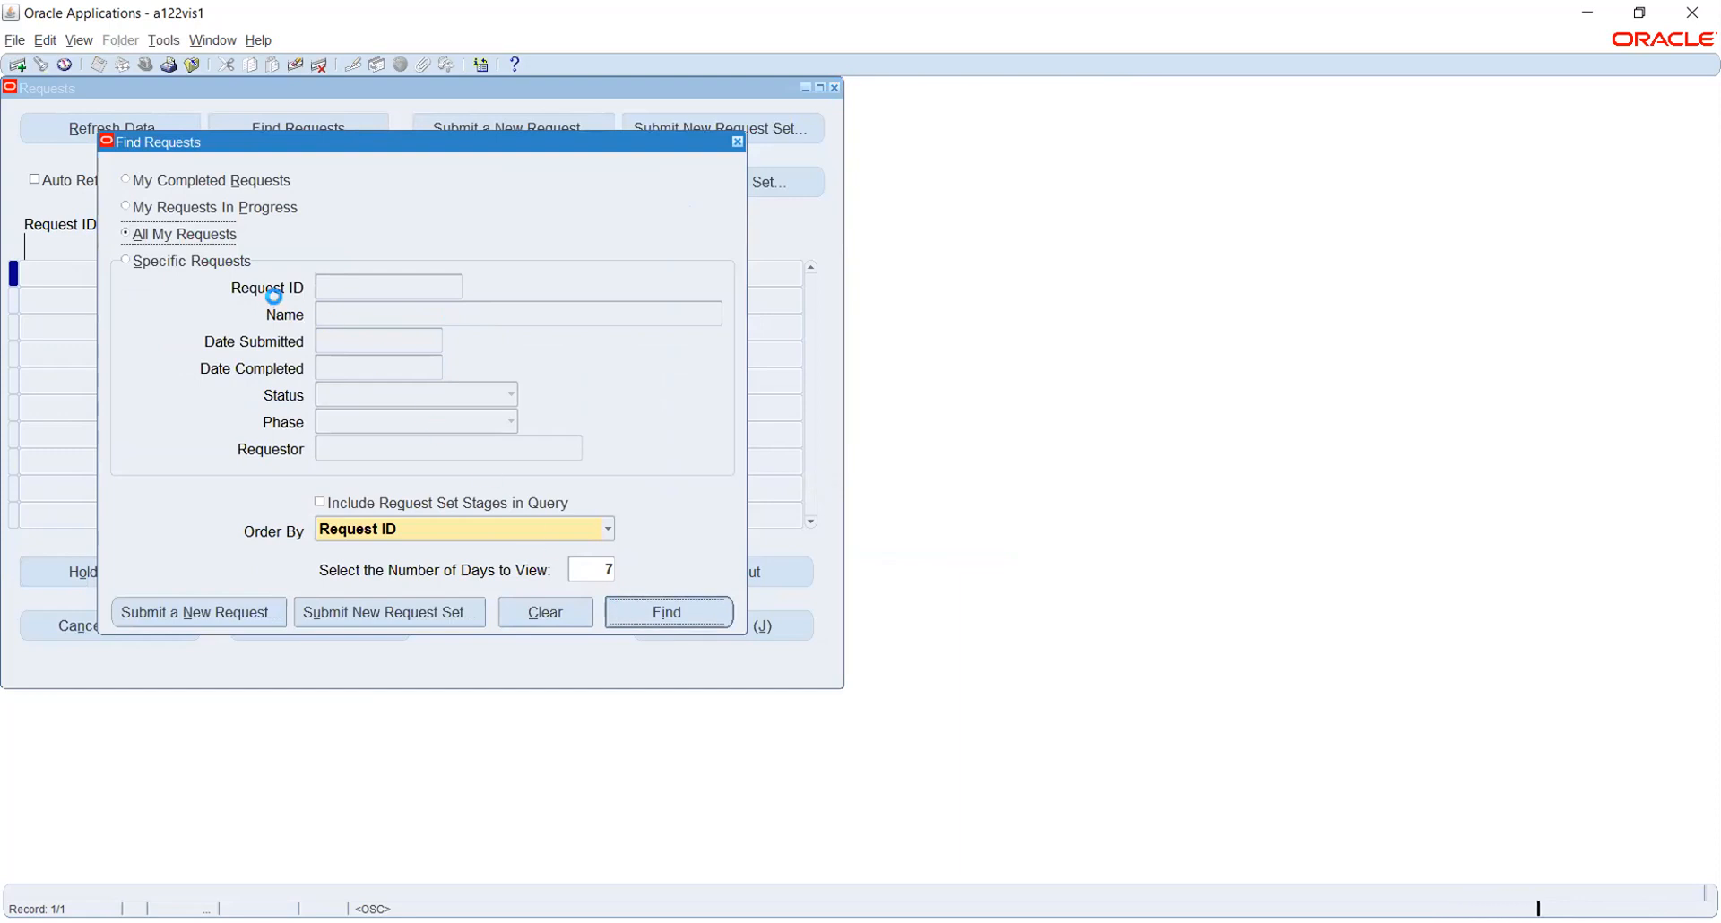
key(Return)
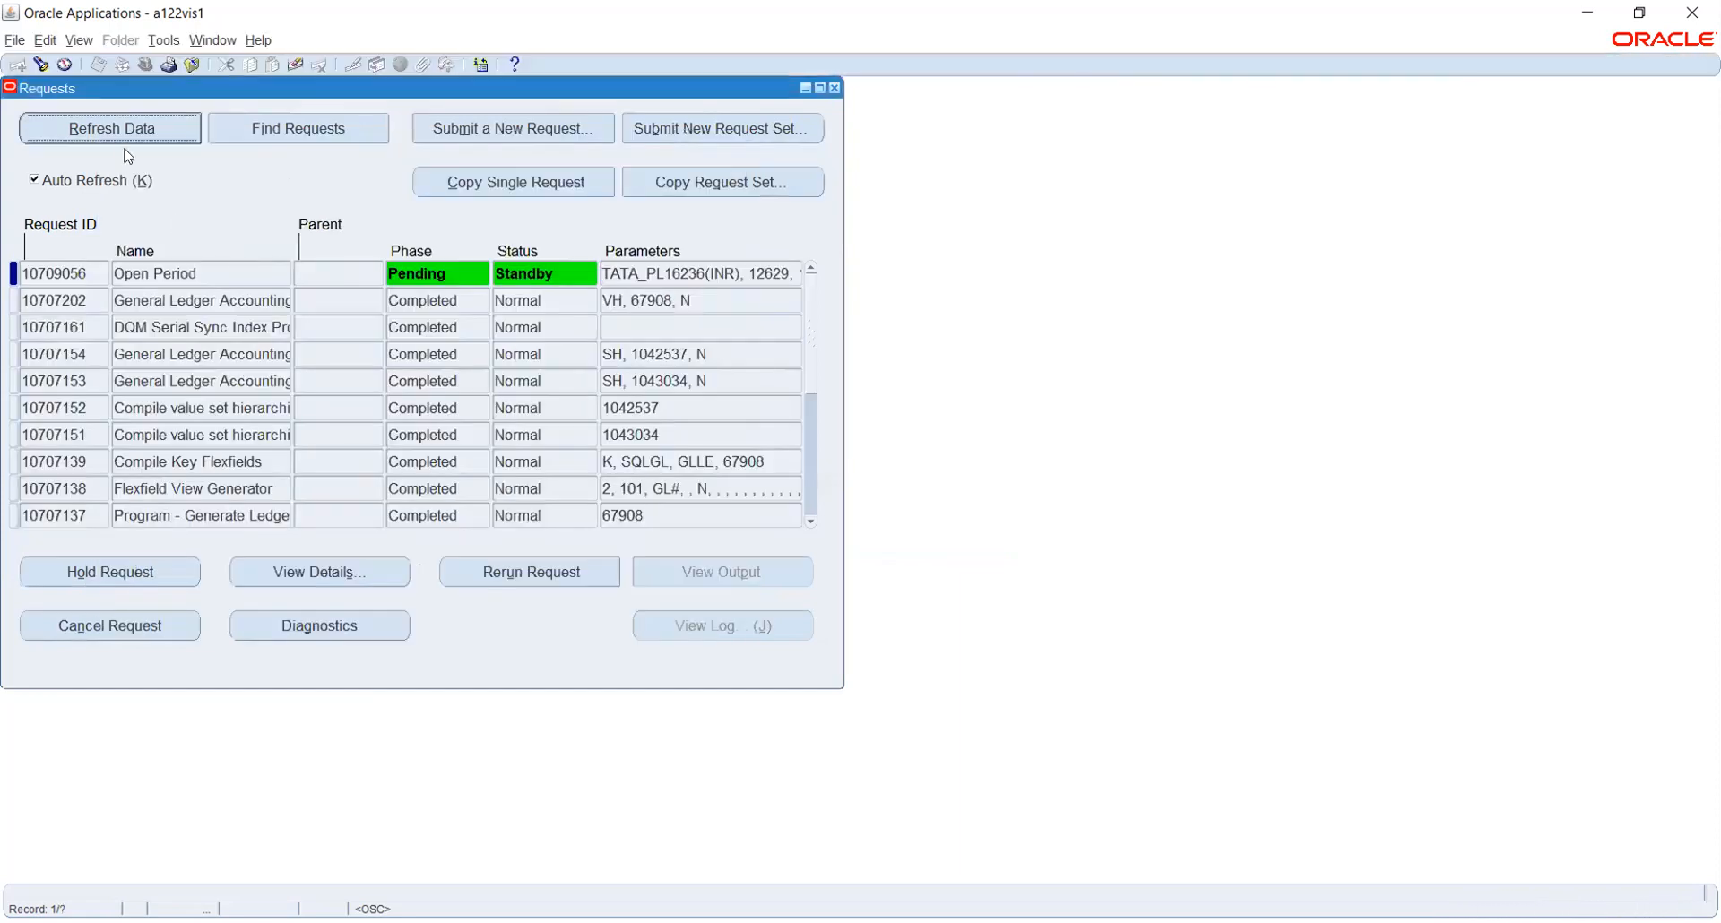
click(125, 131)
click(124, 130)
click(123, 128)
Keep refreshing the request list; the Open Period request stays Pending, Standby
click(125, 131)
click(127, 133)
click(127, 134)
click(127, 132)
click(125, 129)
click(125, 129)
click(126, 130)
click(126, 130)
click(124, 128)
click(126, 129)
click(79, 40)
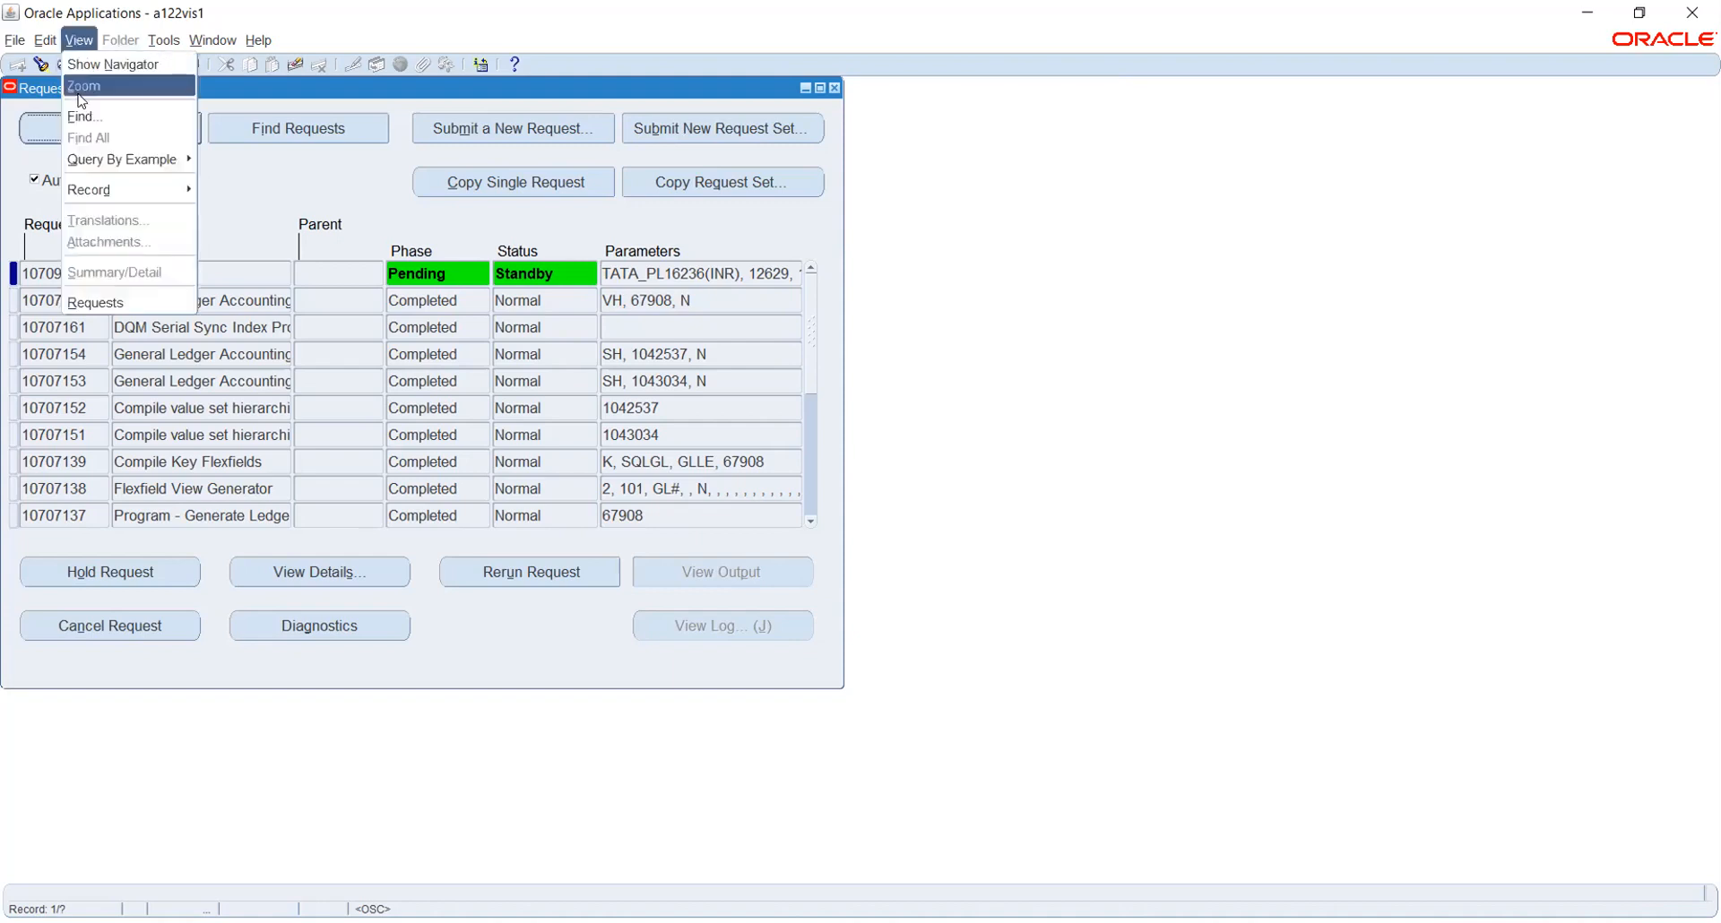
Reopen Find Requests, try Specific Requests criteria, revert to All My Requests, then start a new request
click(106, 302)
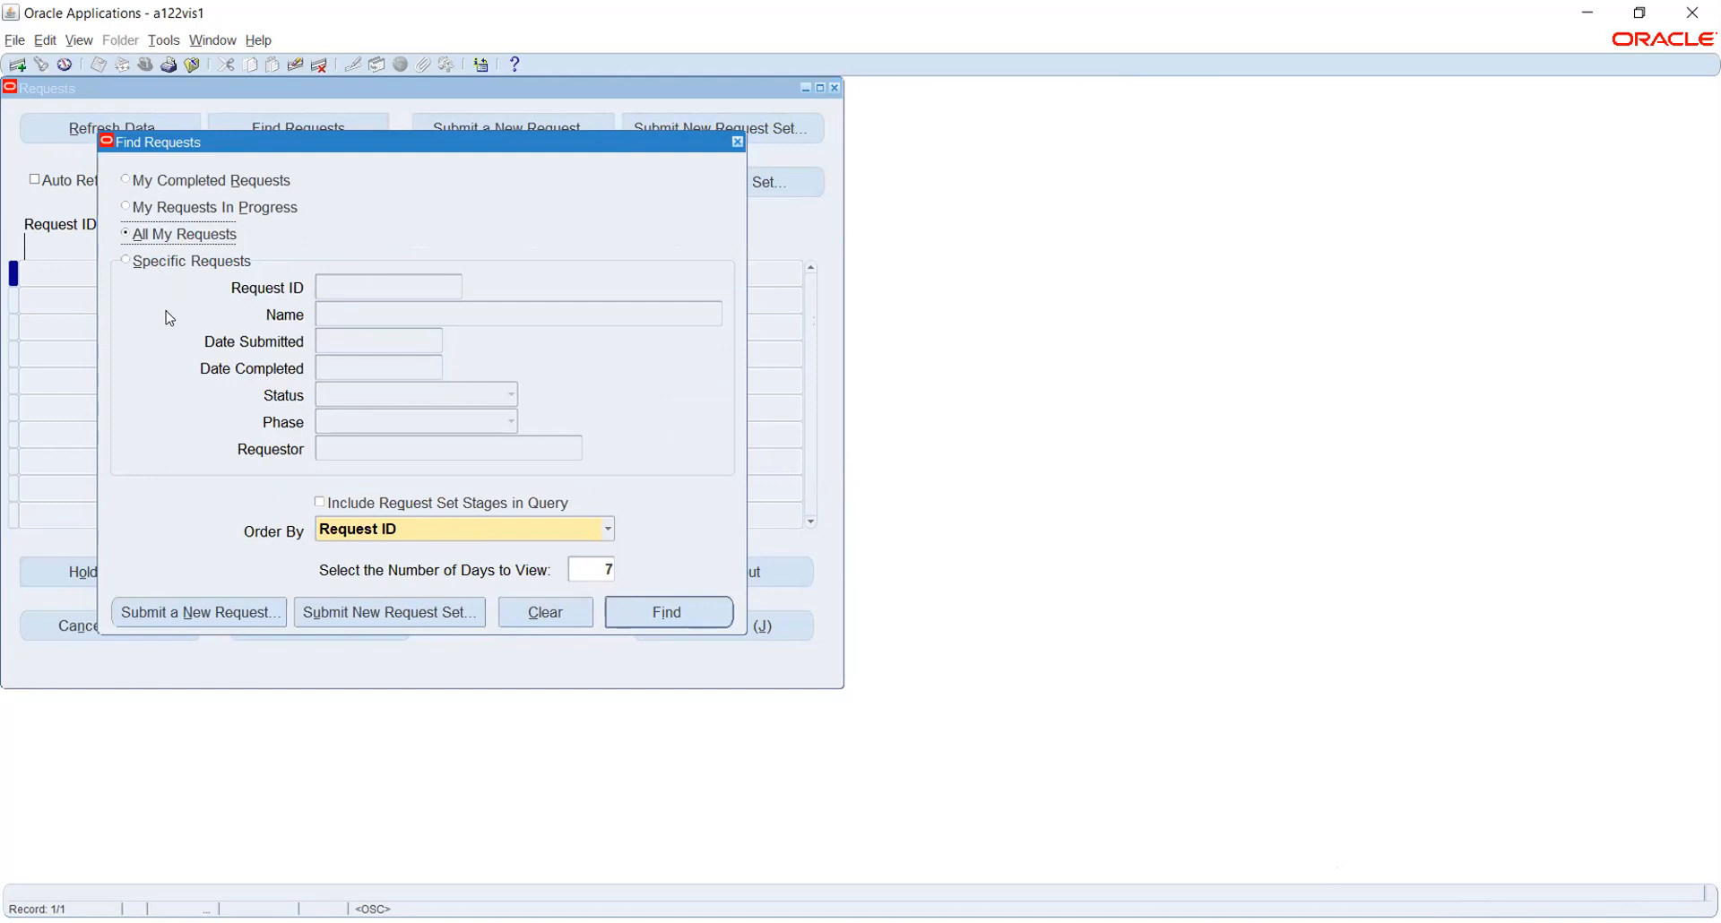
click(150, 268)
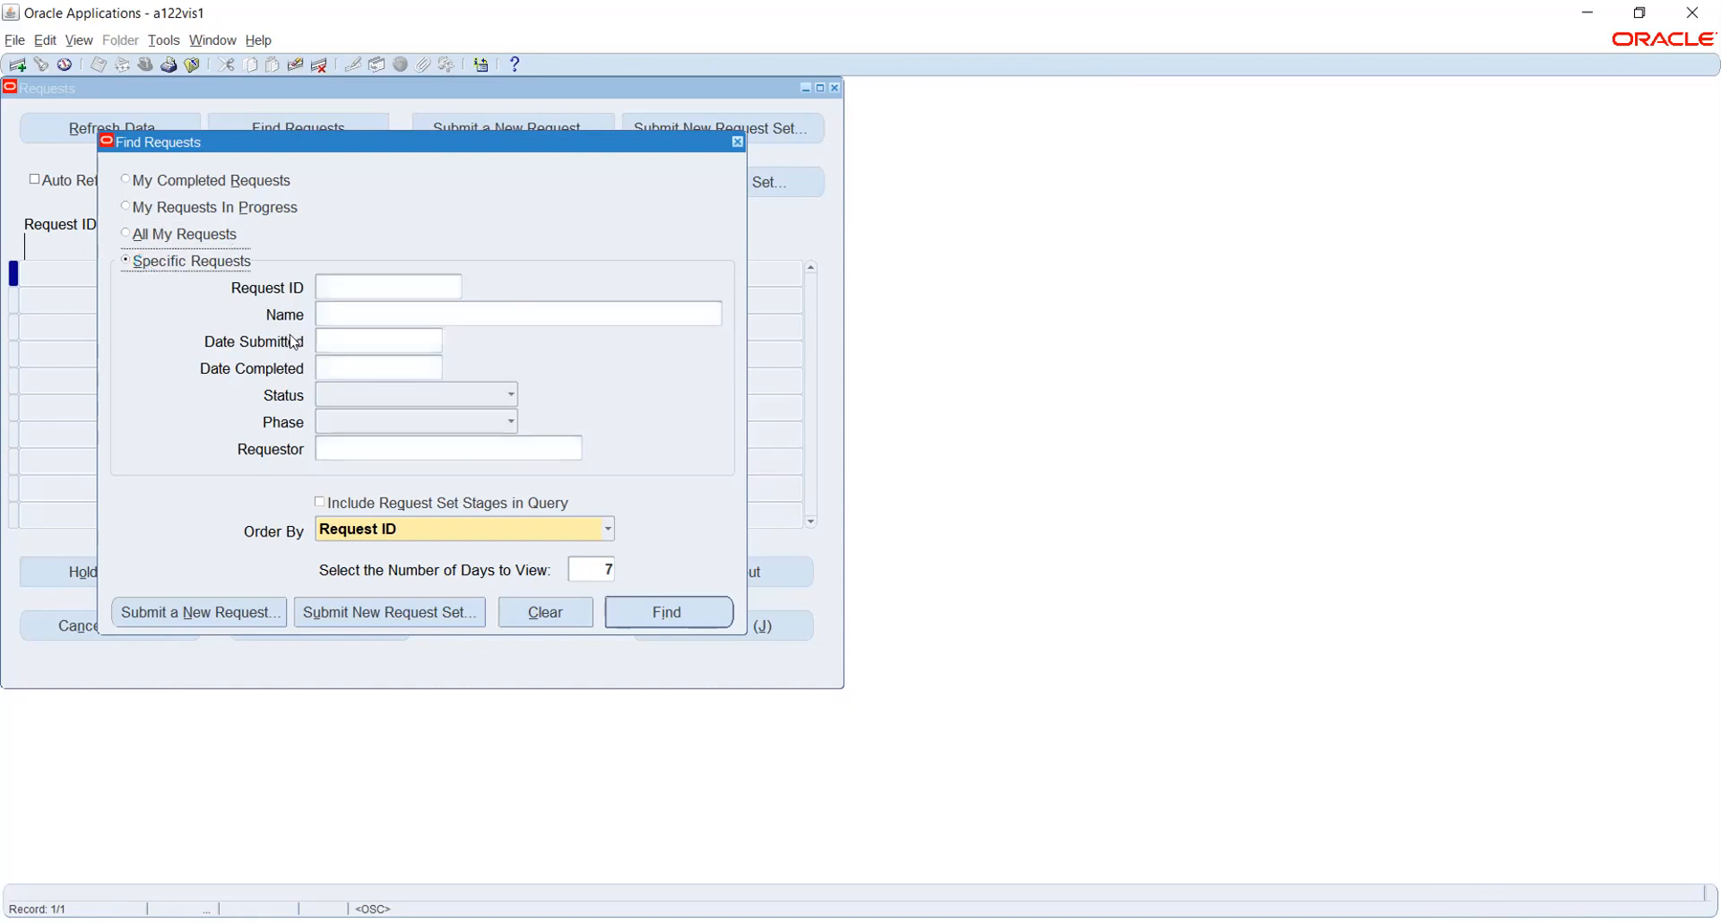
click(355, 315)
click(347, 287)
click(136, 237)
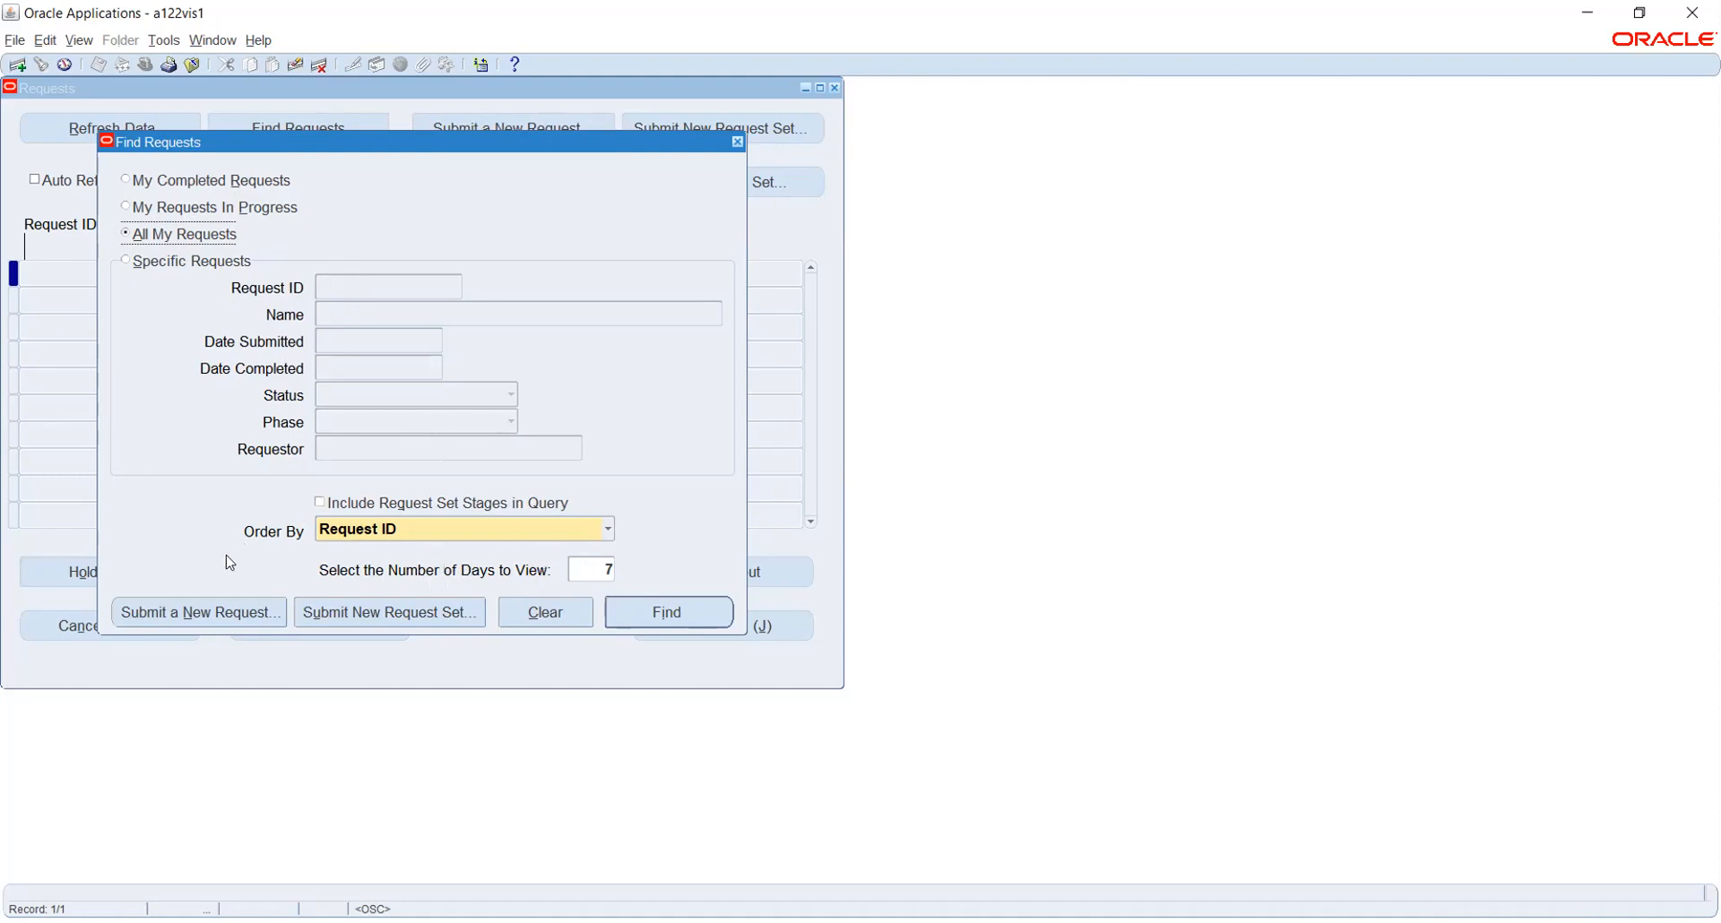
click(172, 619)
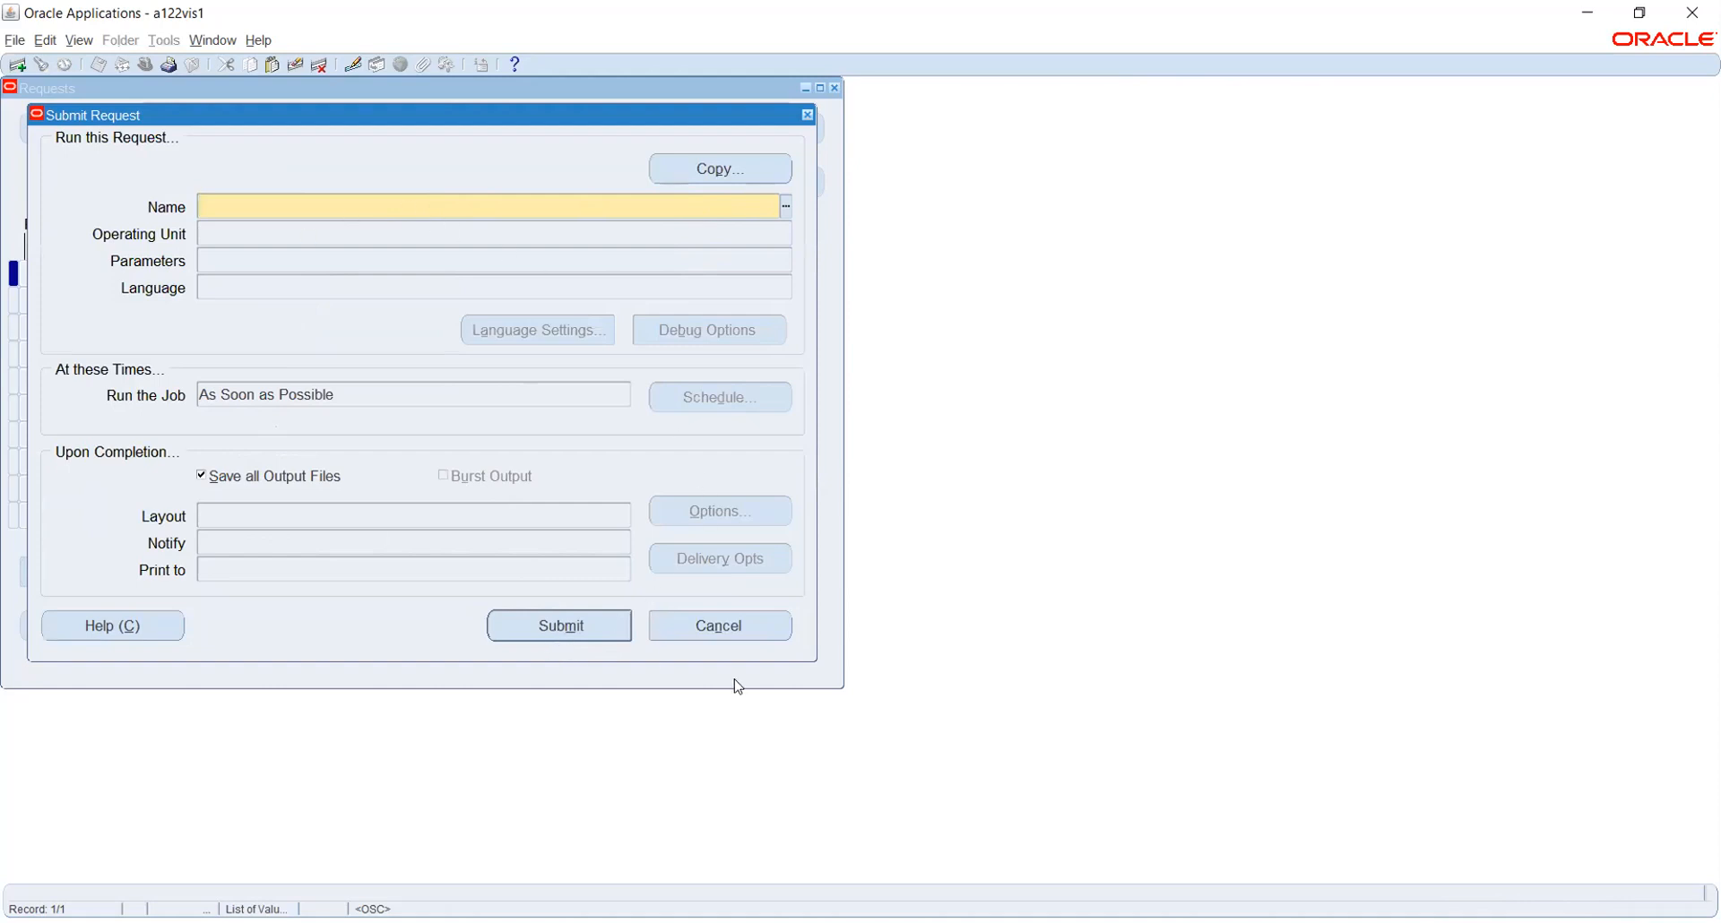
Cancel the Submit Request form and find all my requests again
click(722, 628)
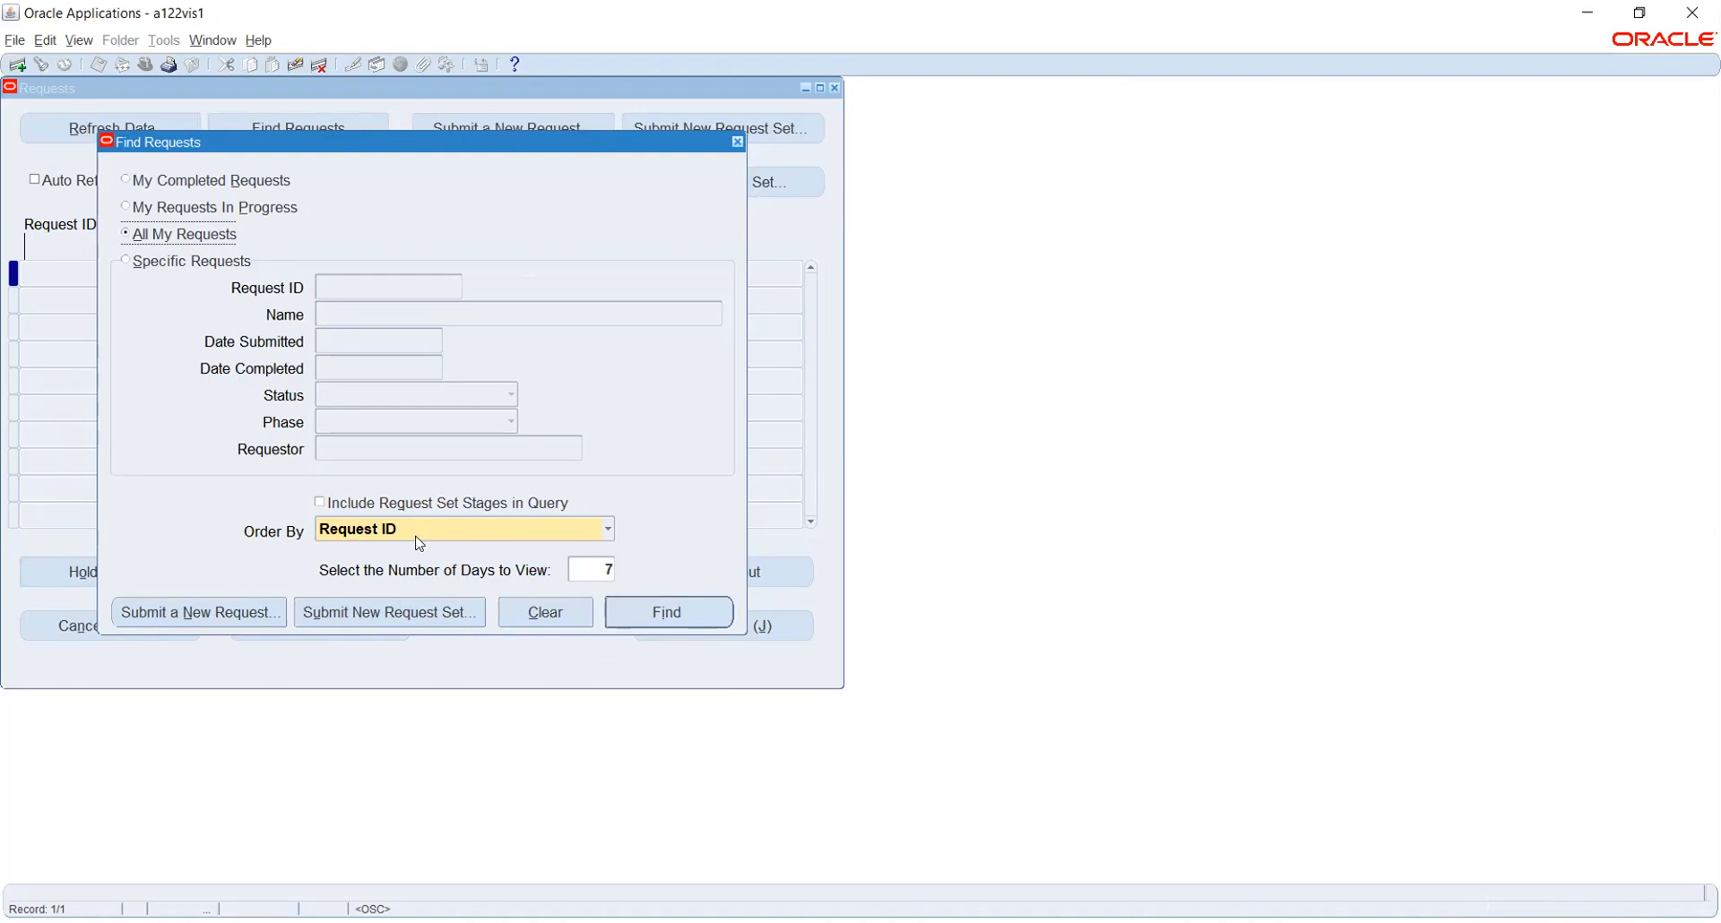
click(689, 621)
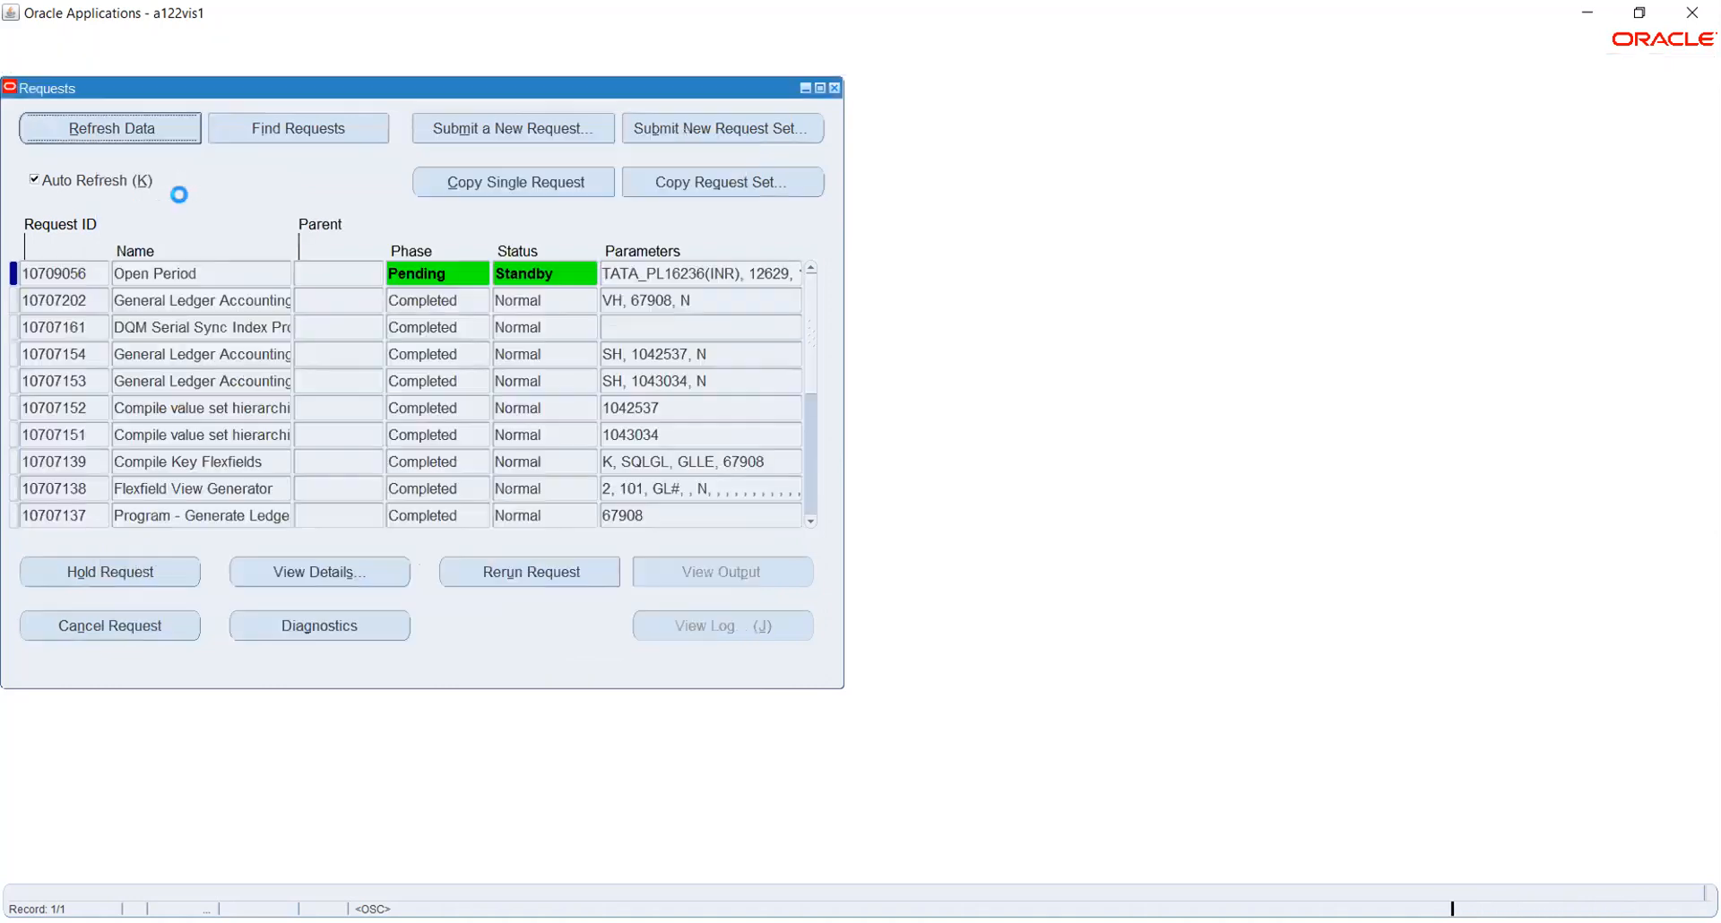
click(139, 130)
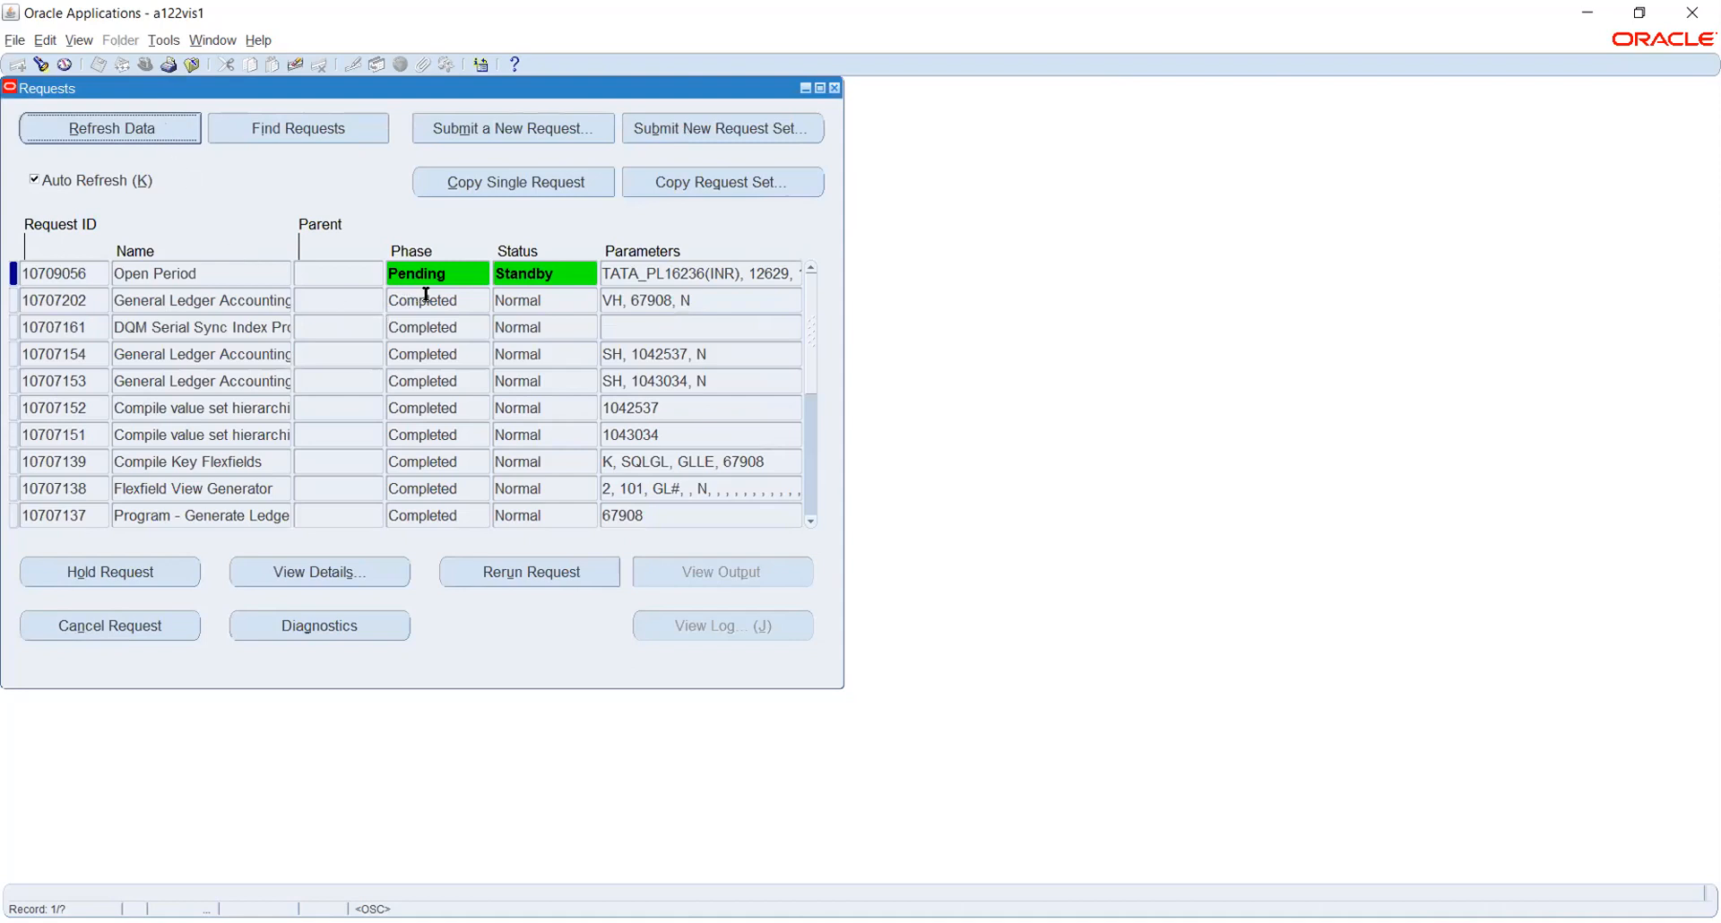
click(457, 271)
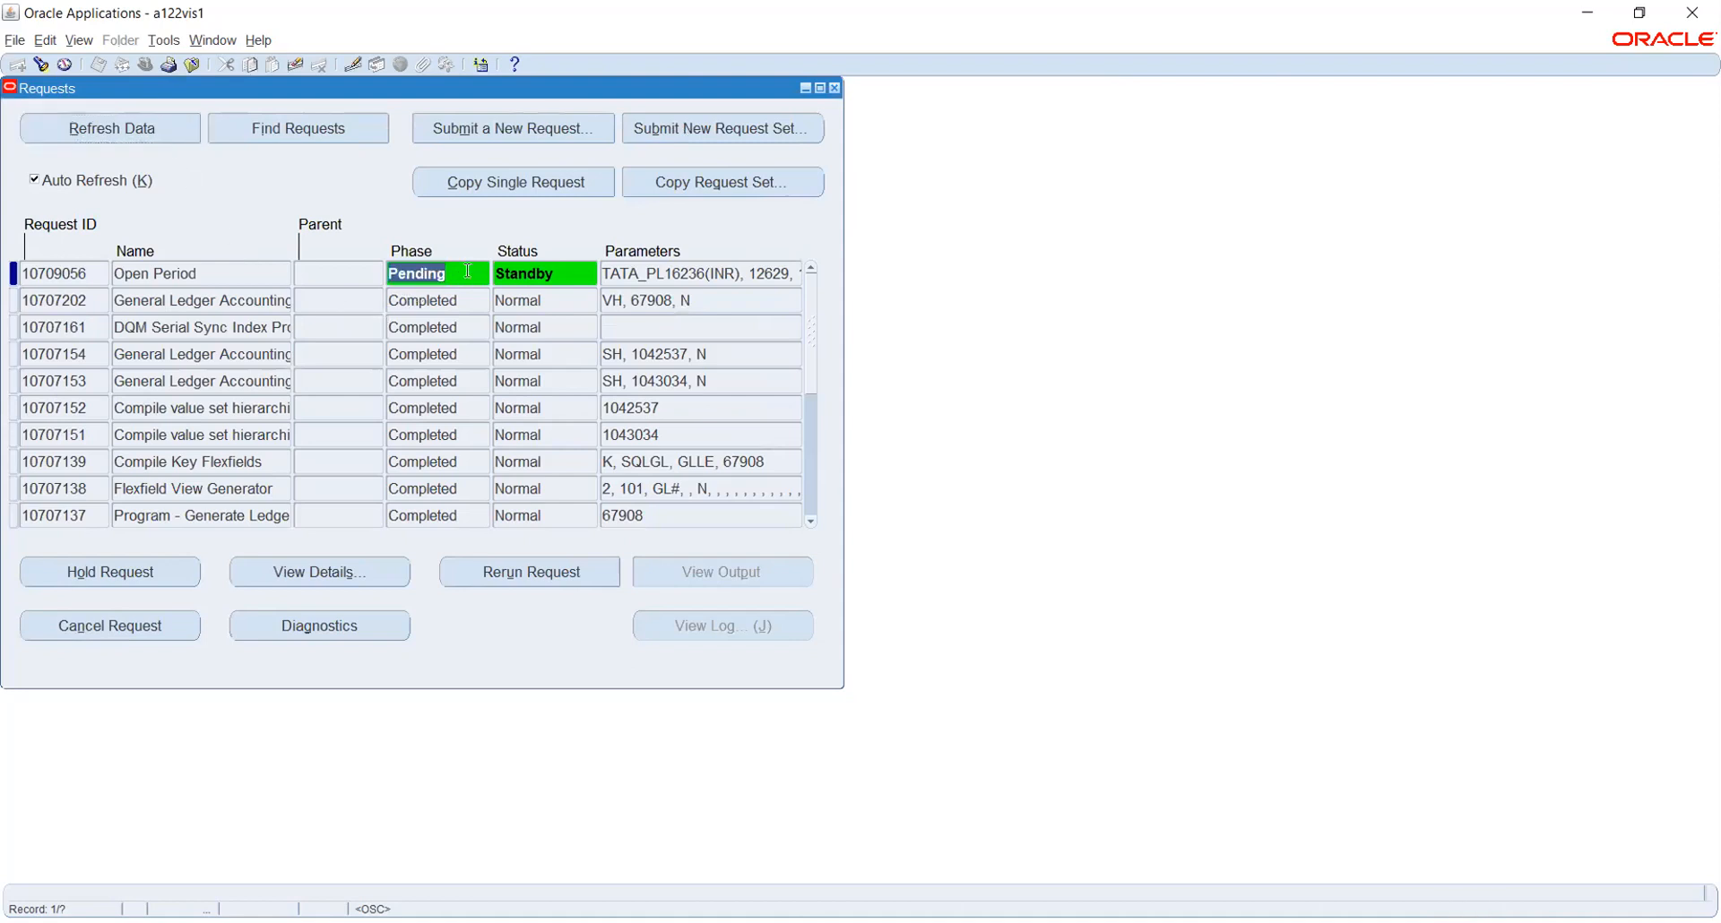
click(556, 274)
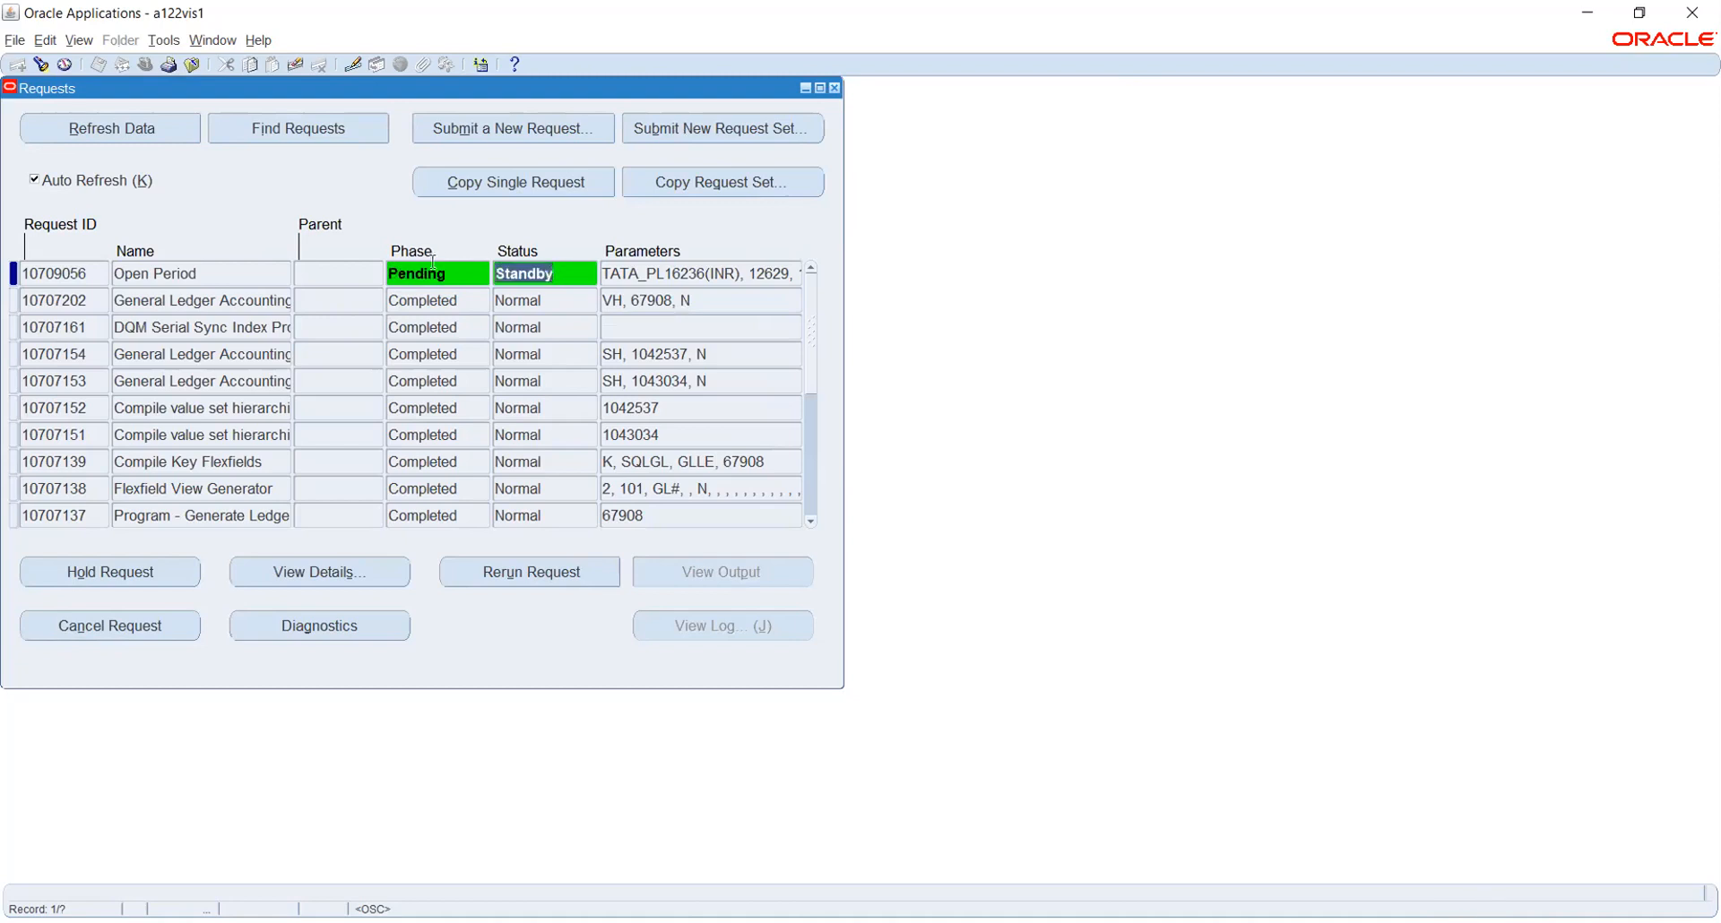
click(454, 270)
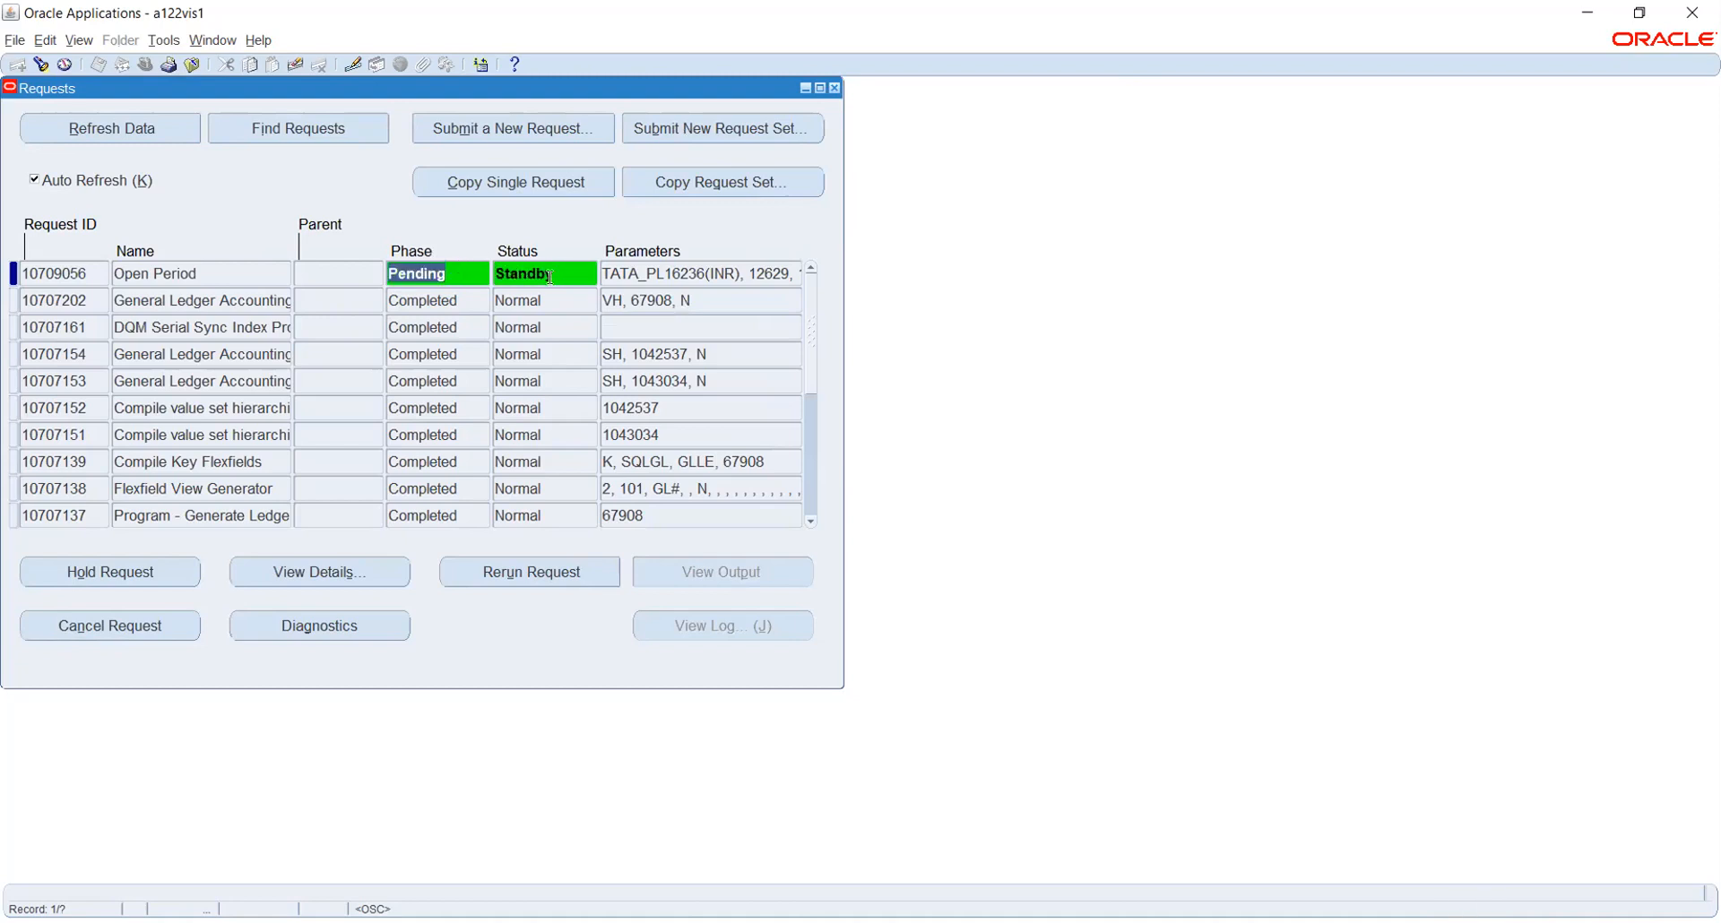
click(338, 567)
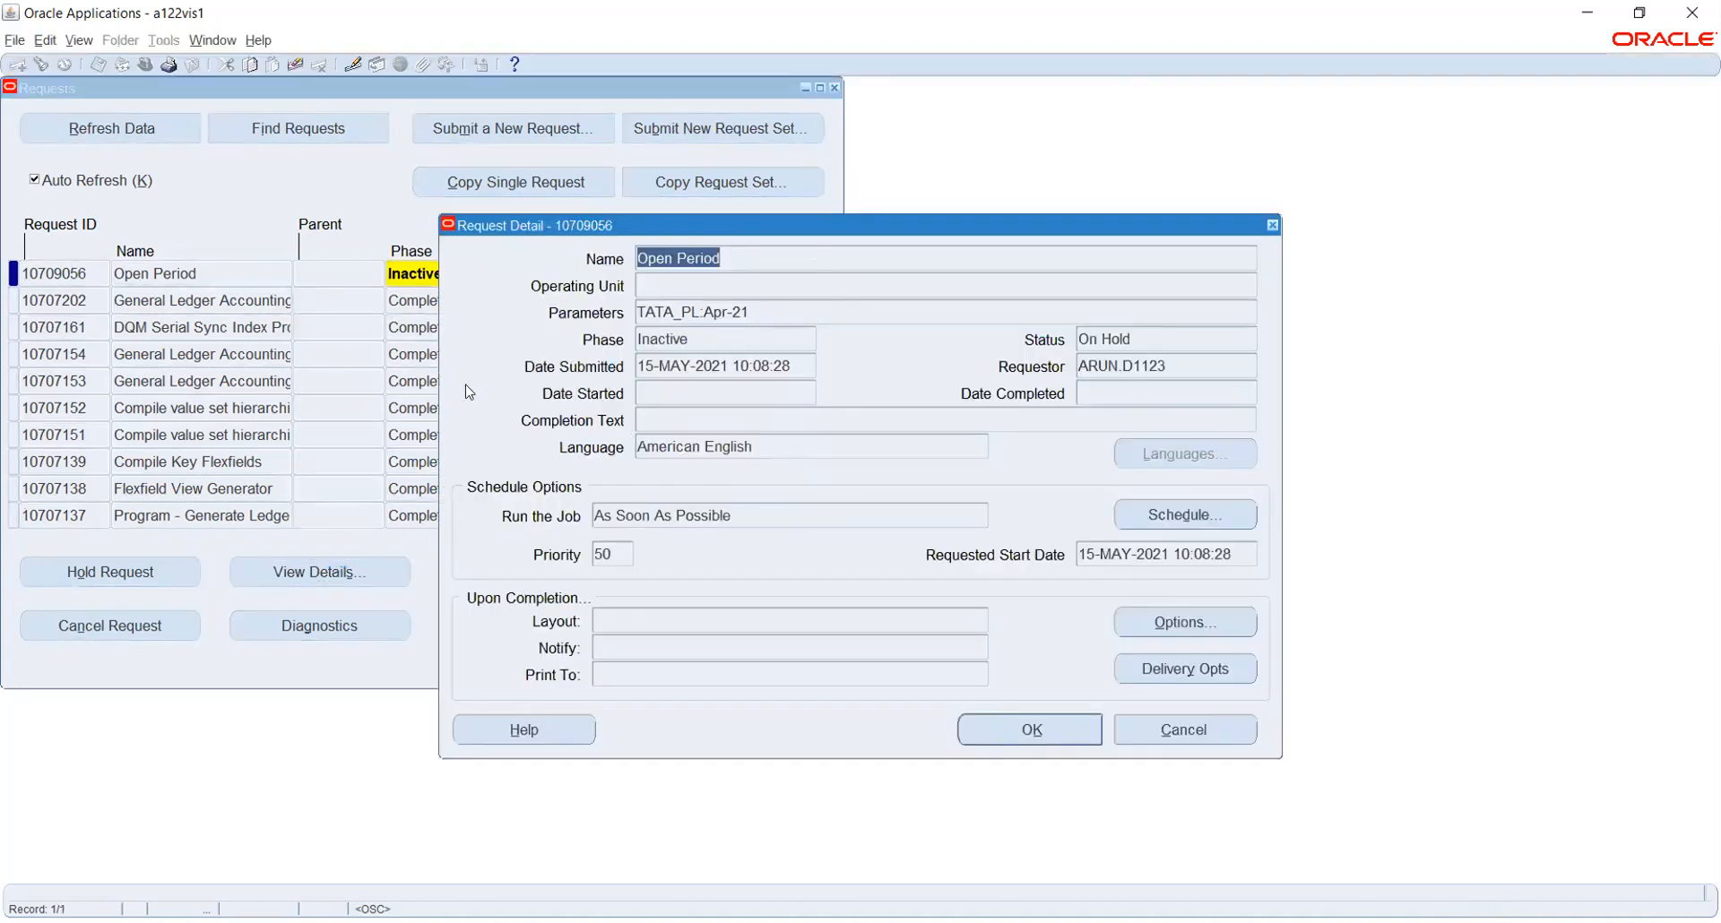
click(692, 340)
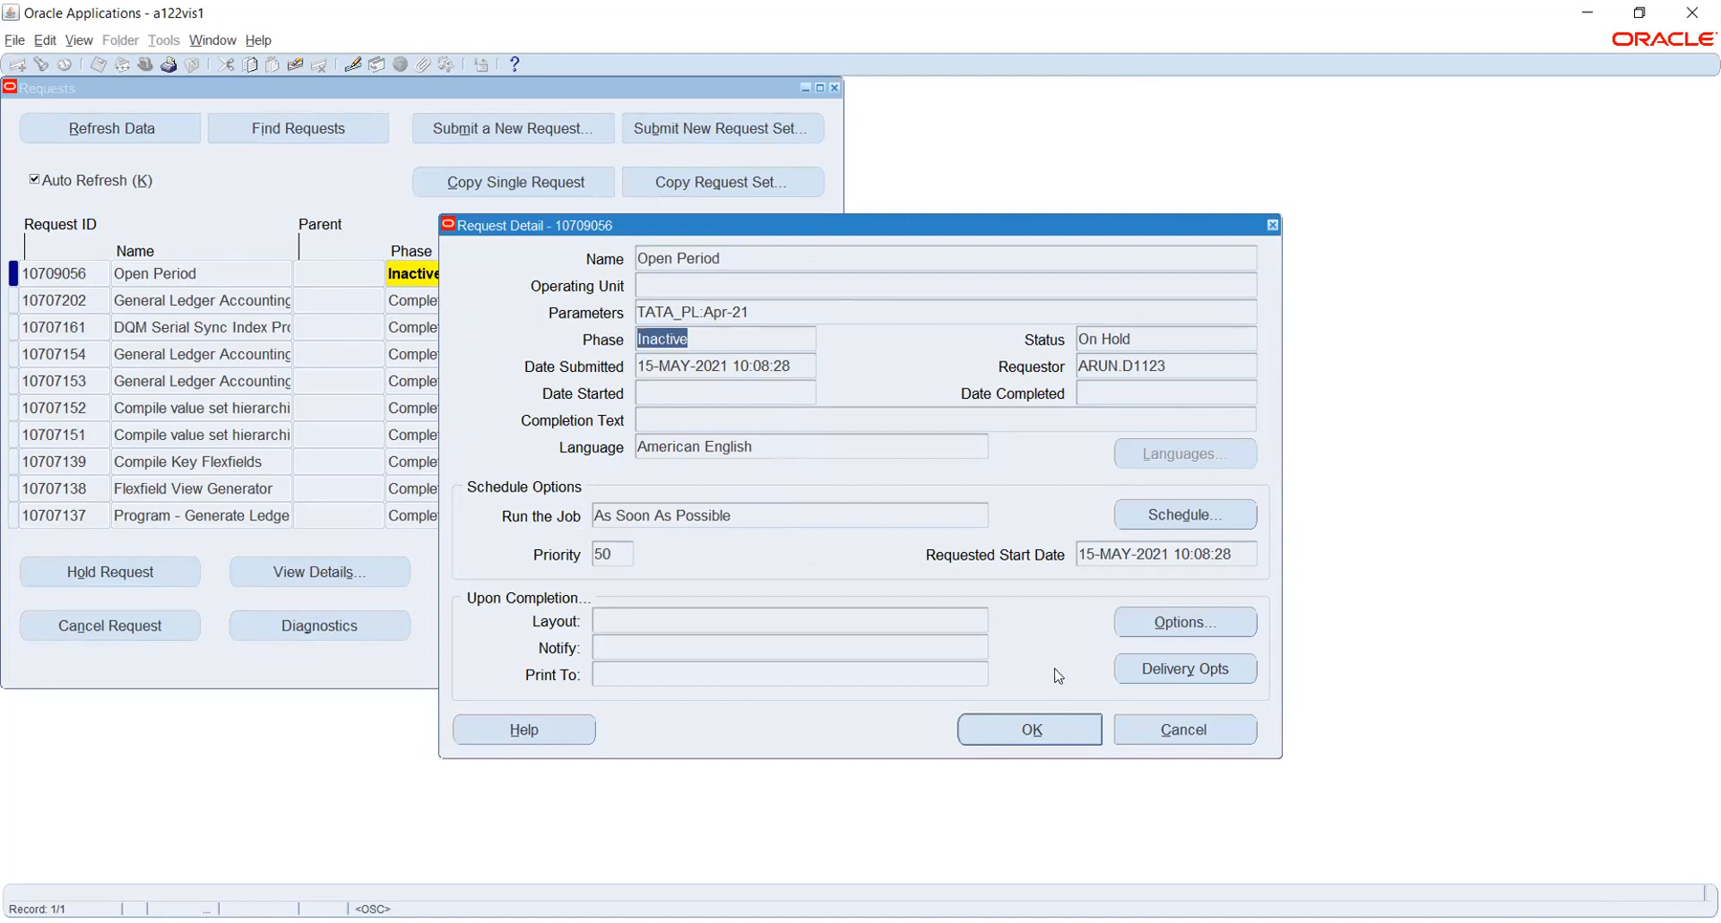
click(1058, 726)
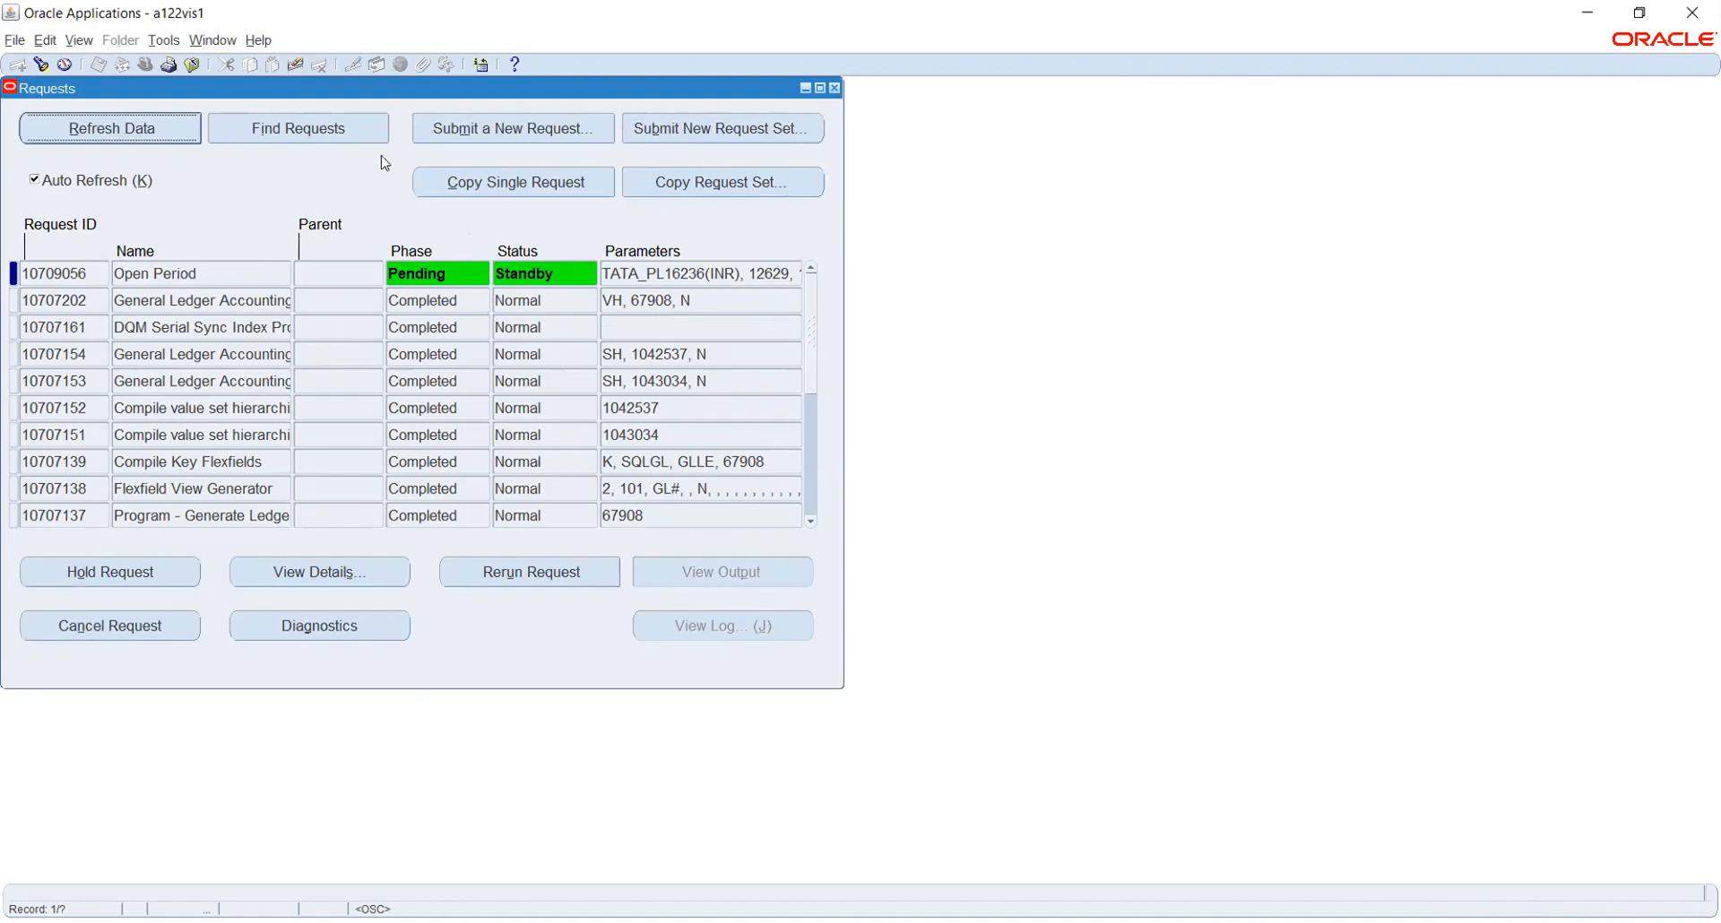
Copy a previous request and browse the Reports list without picking a program
click(470, 191)
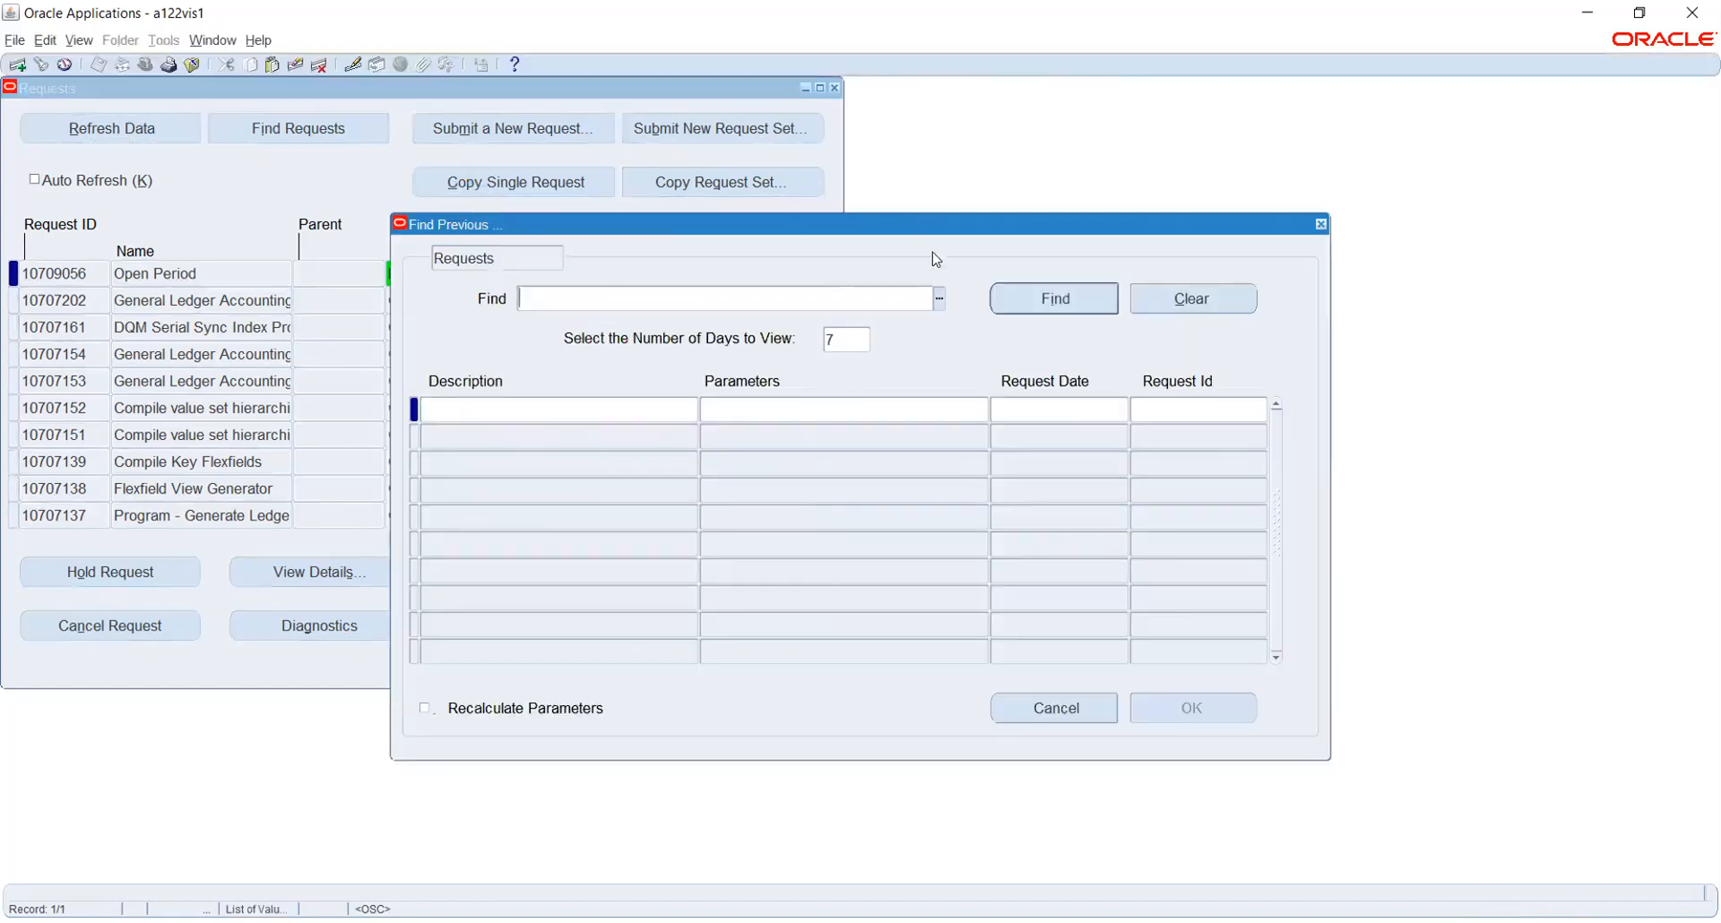
click(937, 299)
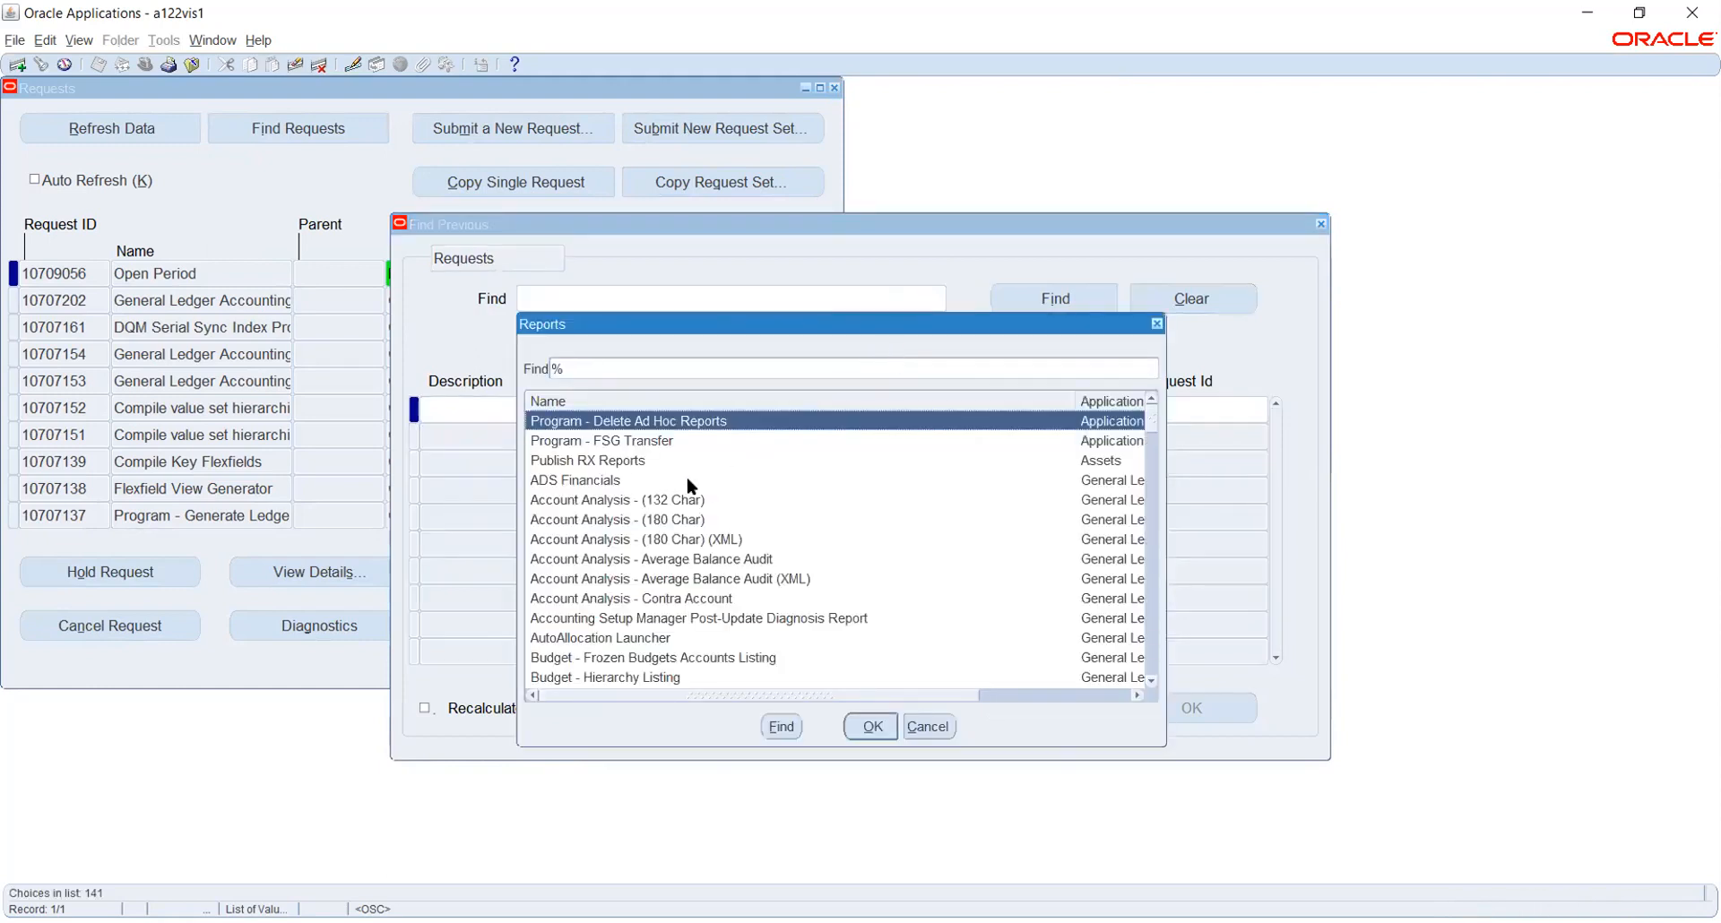
scroll(708, 502, down, 5)
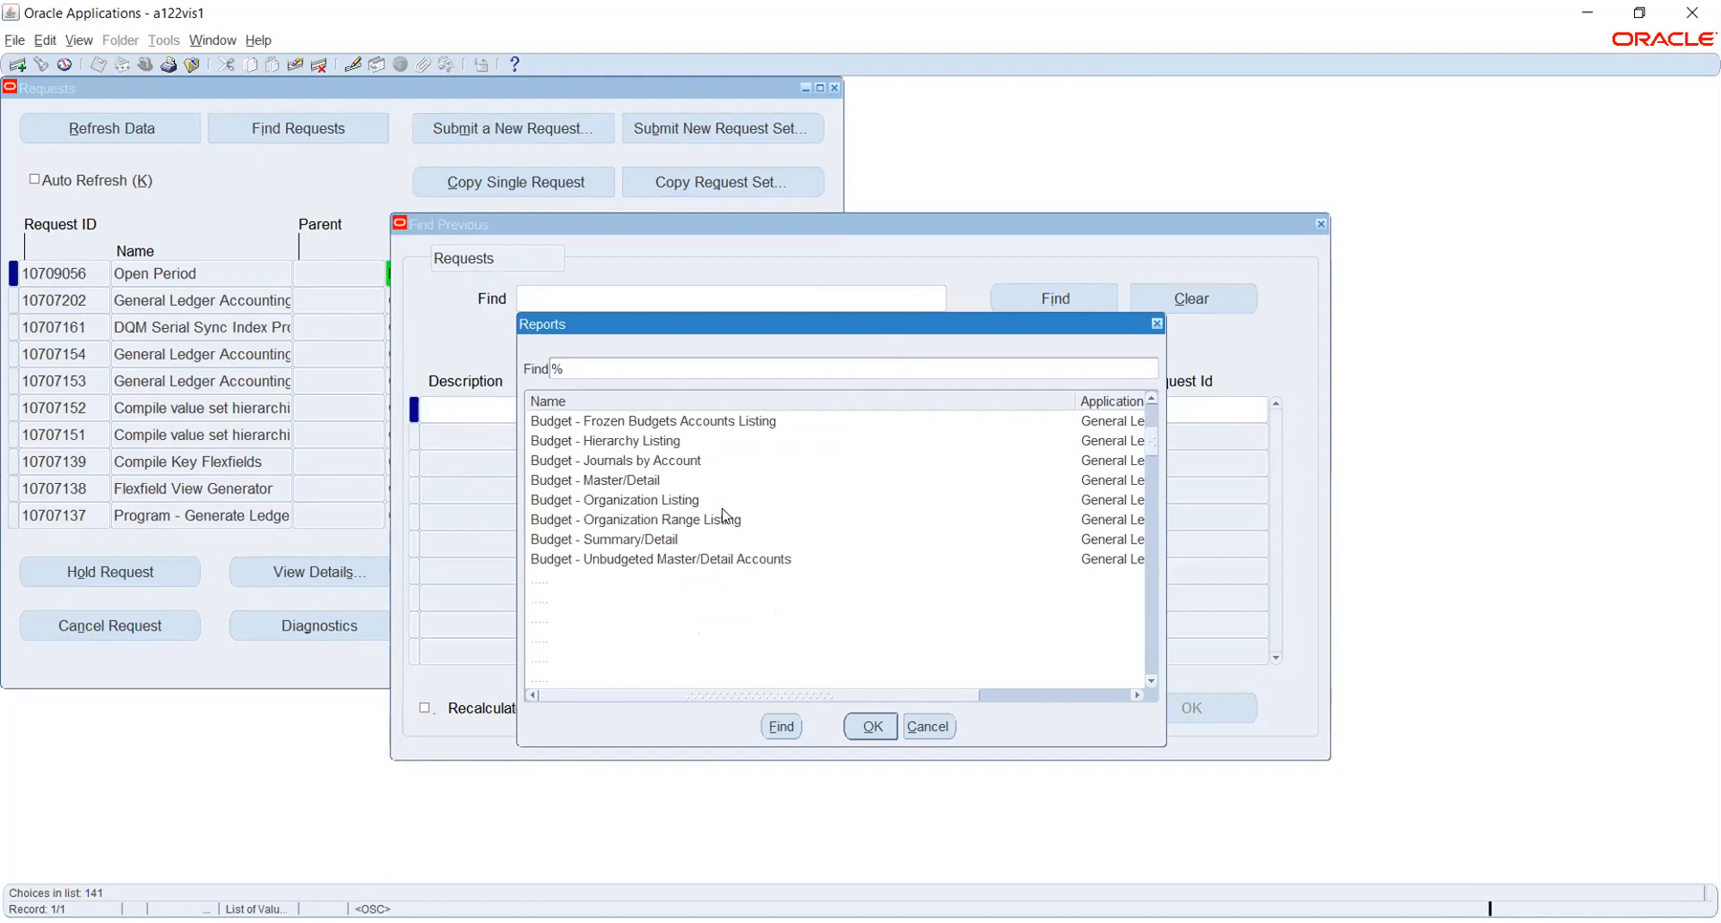
scroll(724, 515, up, 4)
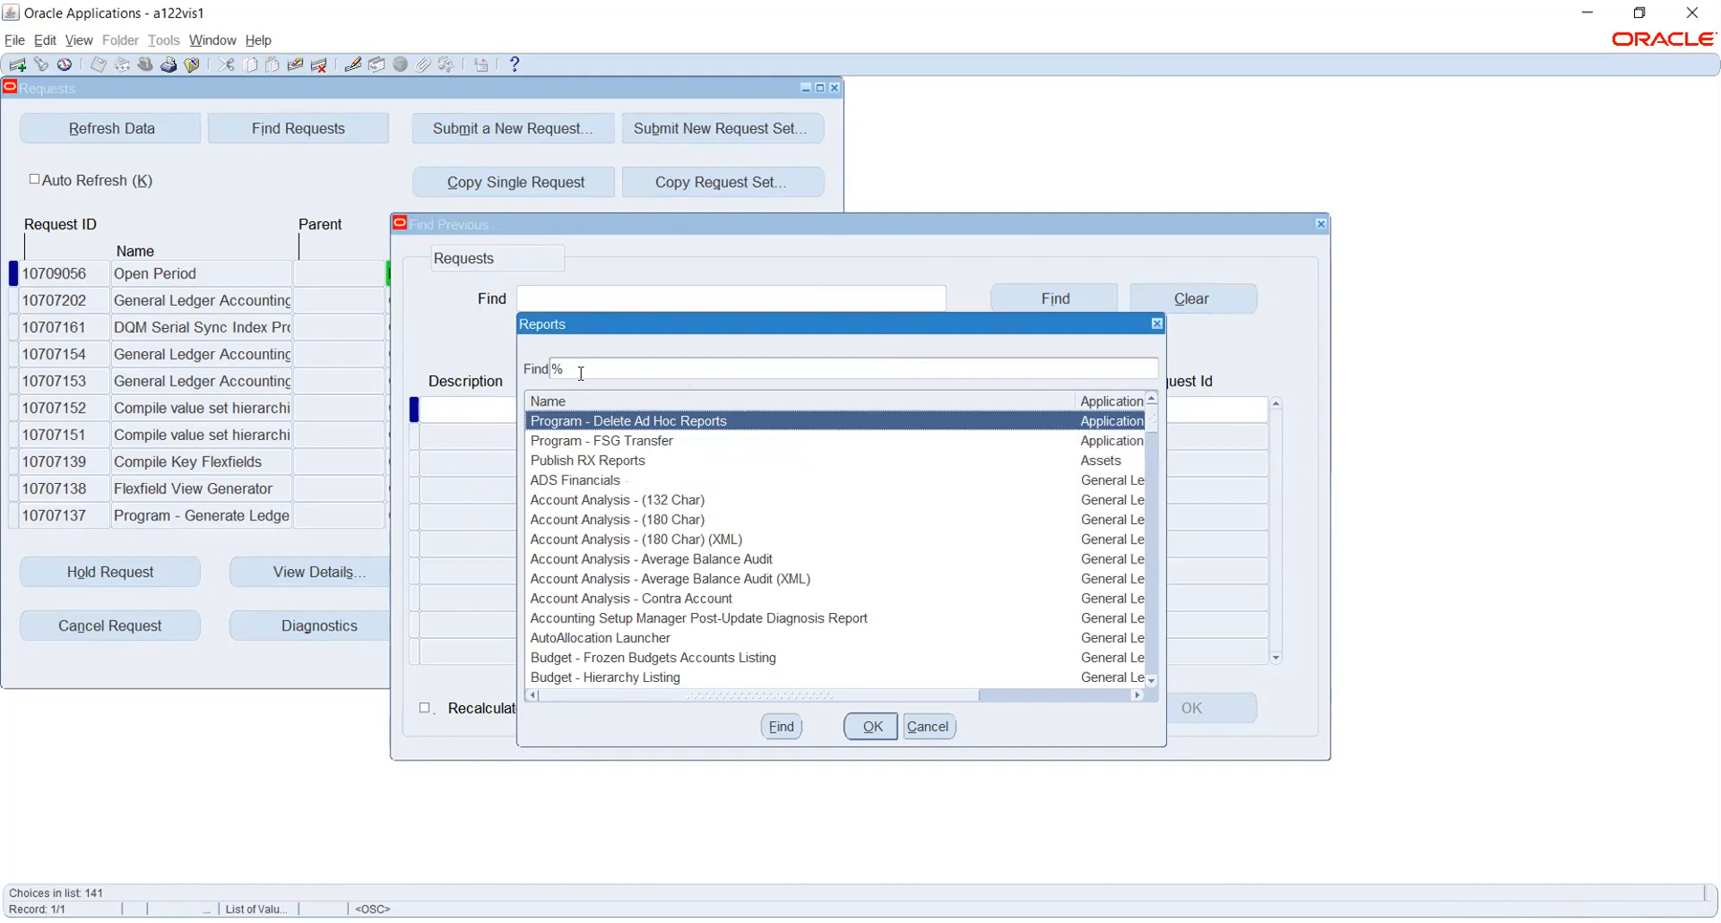
click(930, 728)
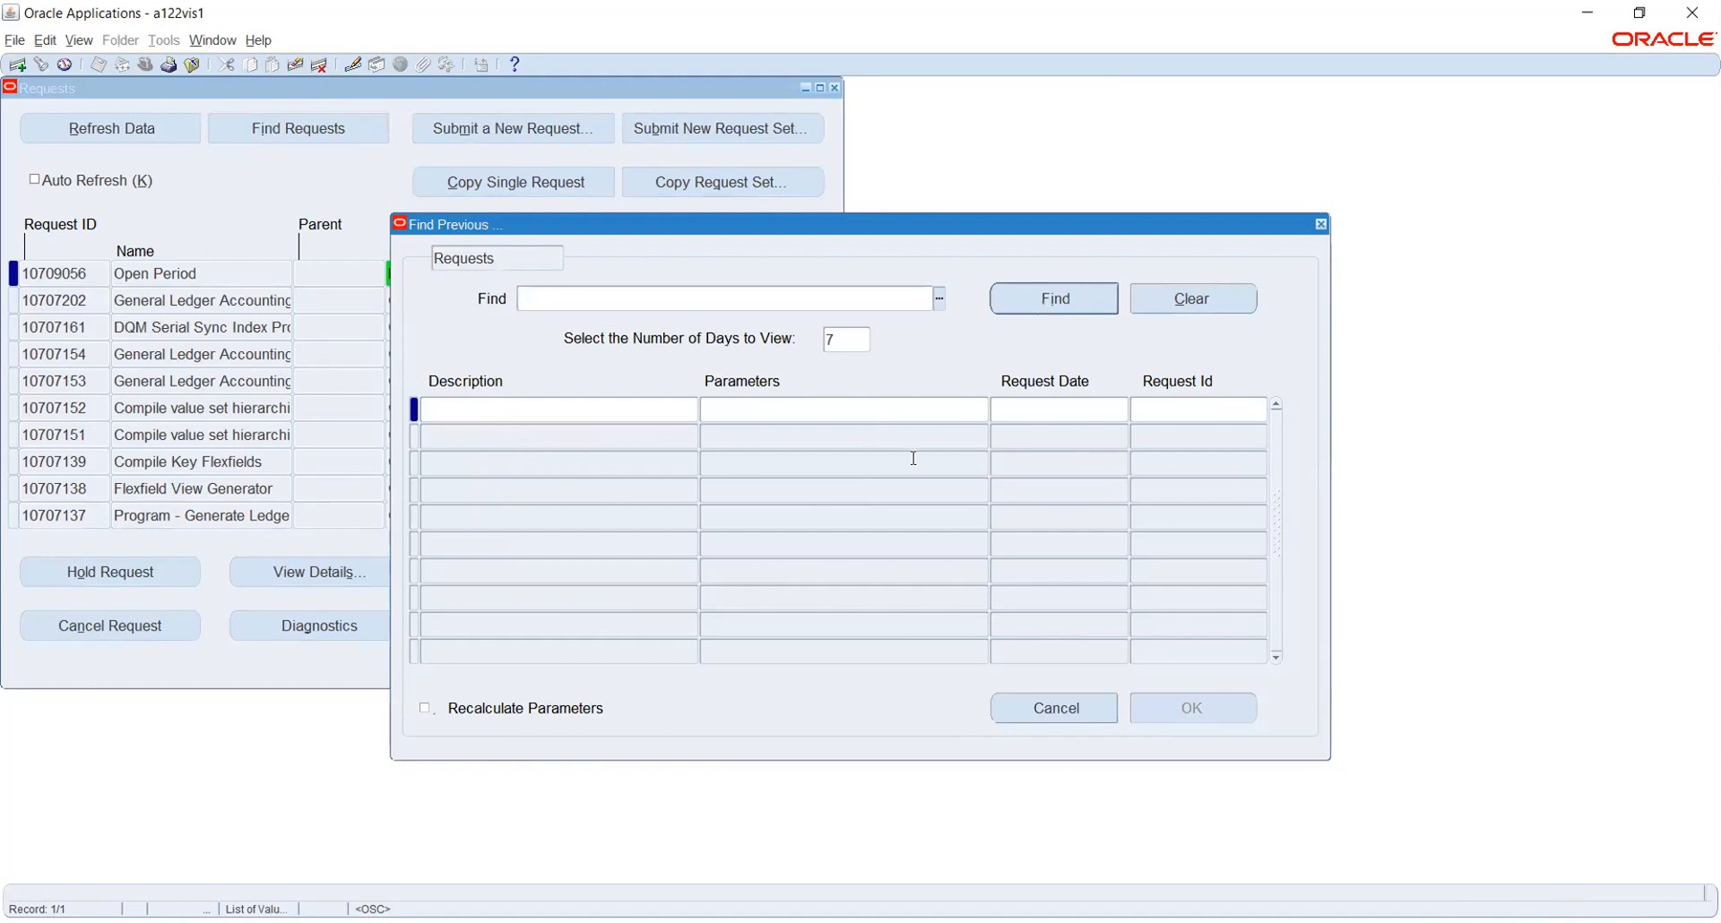
Close the Find Previous window and cancel the Submit Request form
click(444, 411)
click(1320, 224)
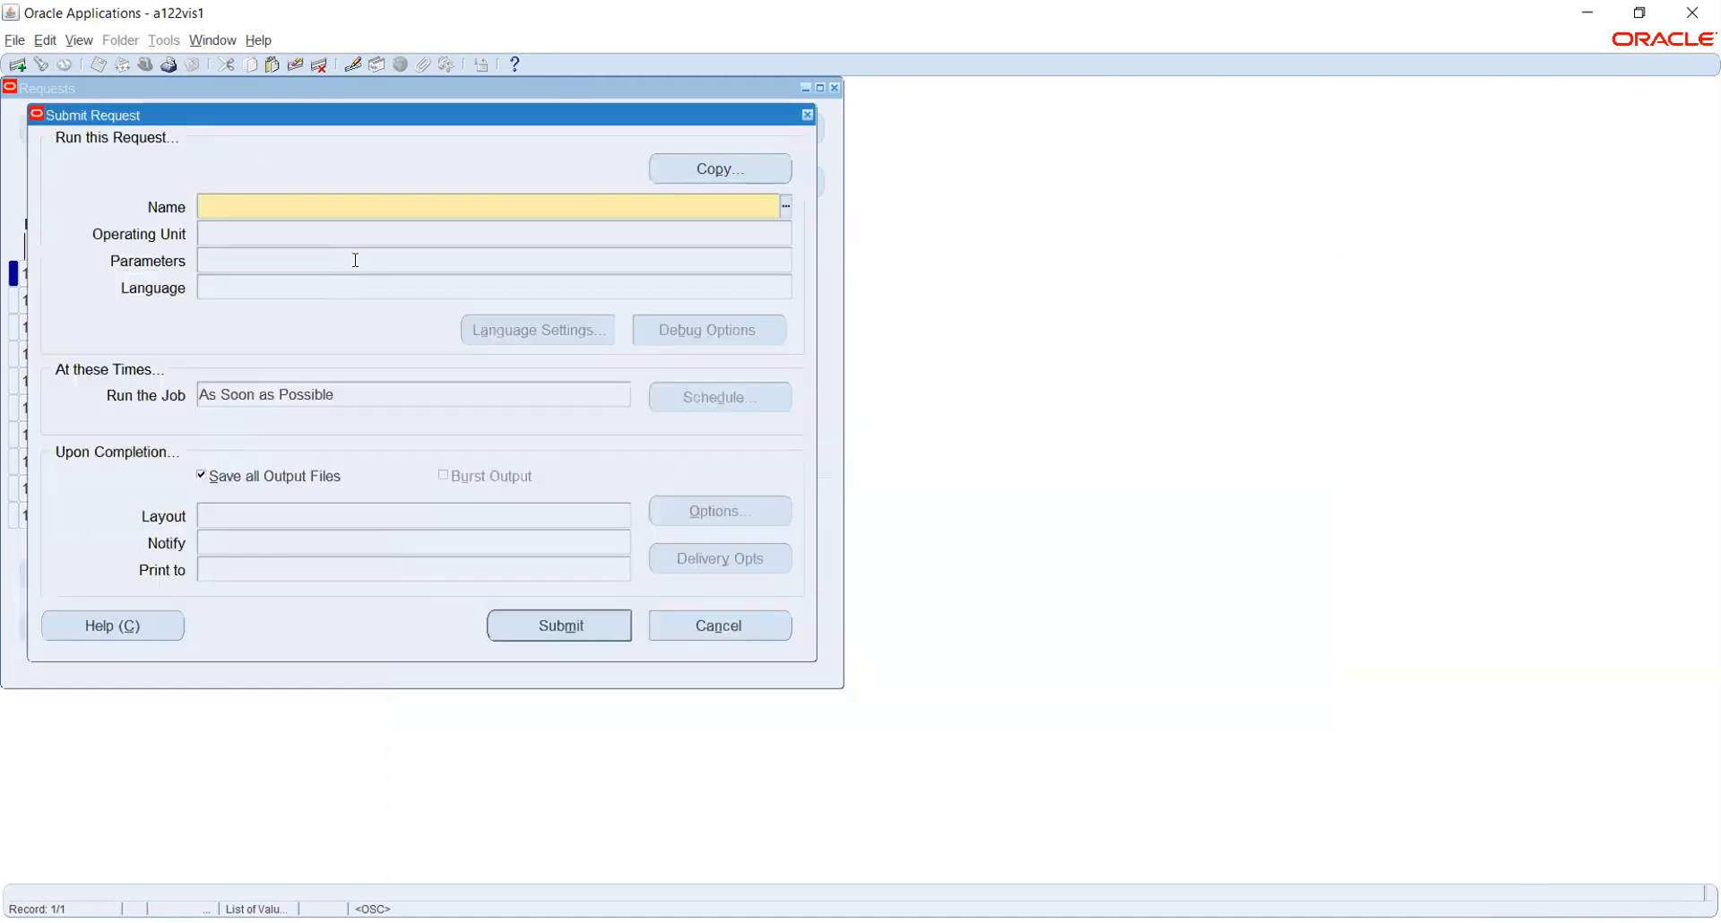
click(714, 617)
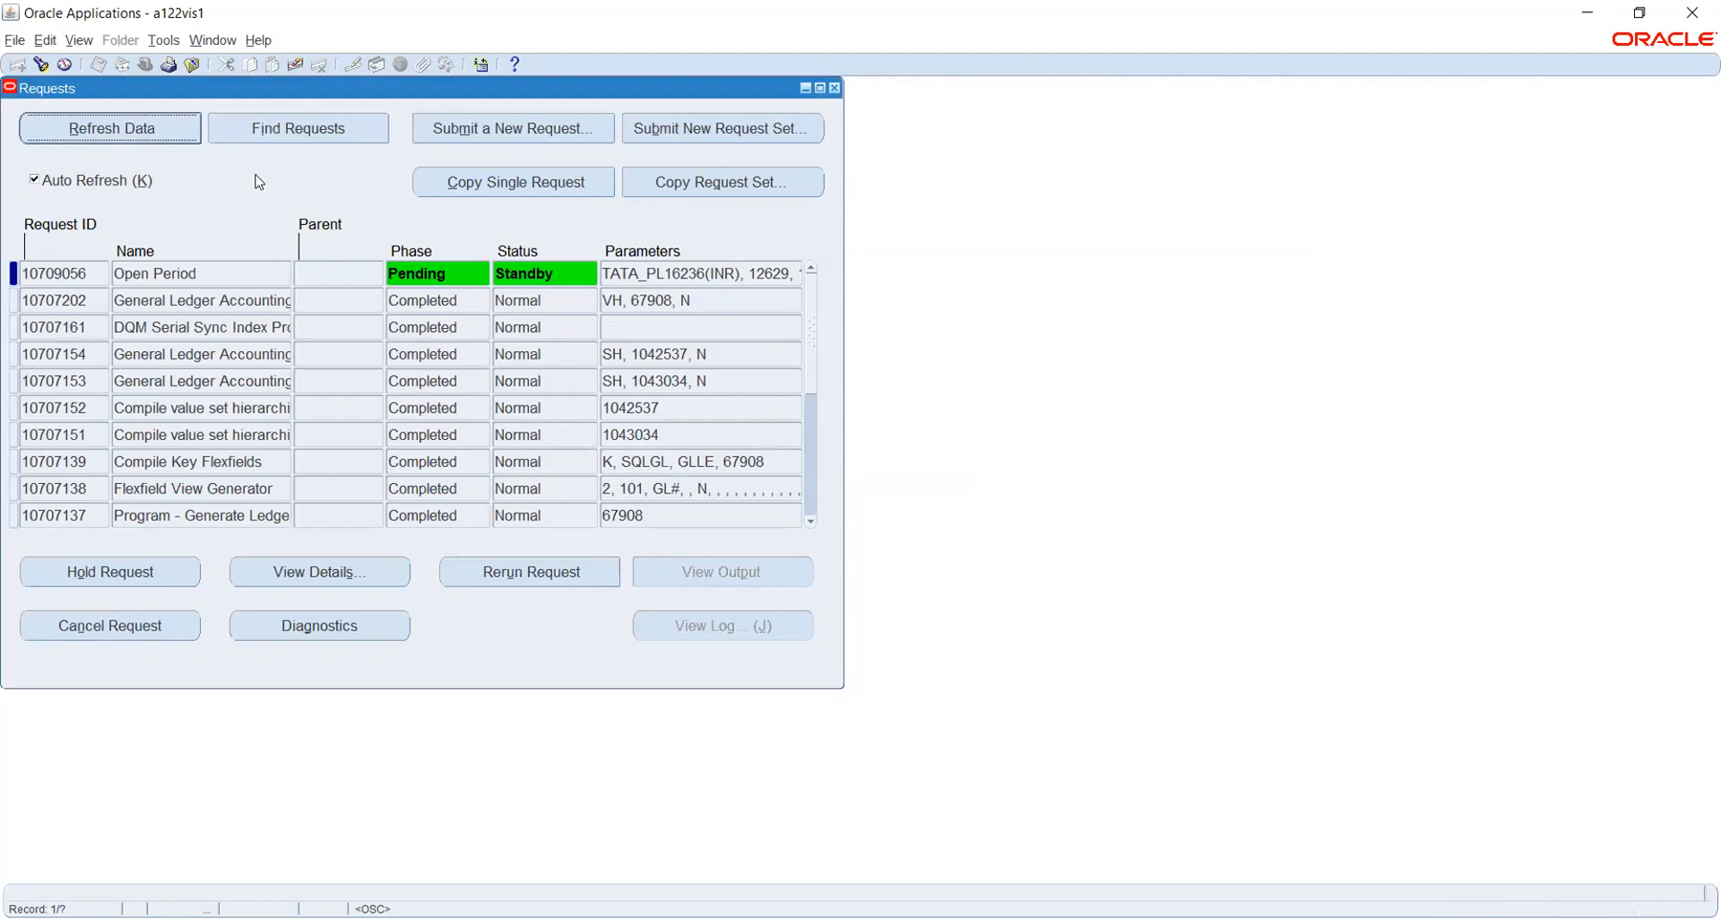
click(170, 132)
click(247, 272)
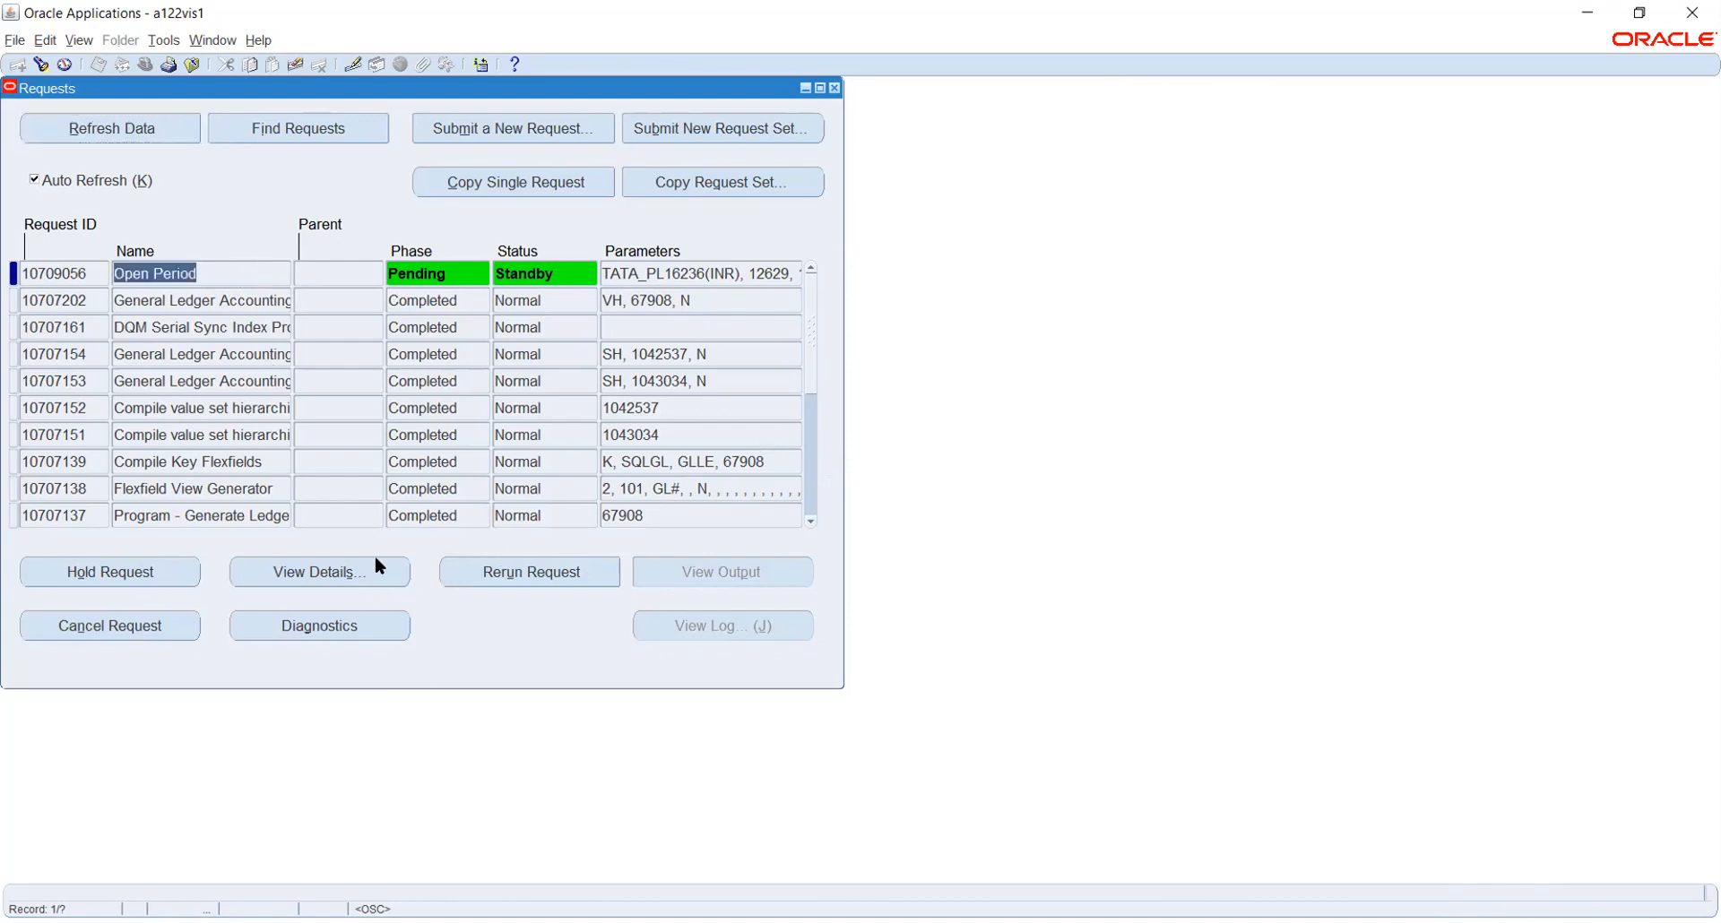
click(333, 573)
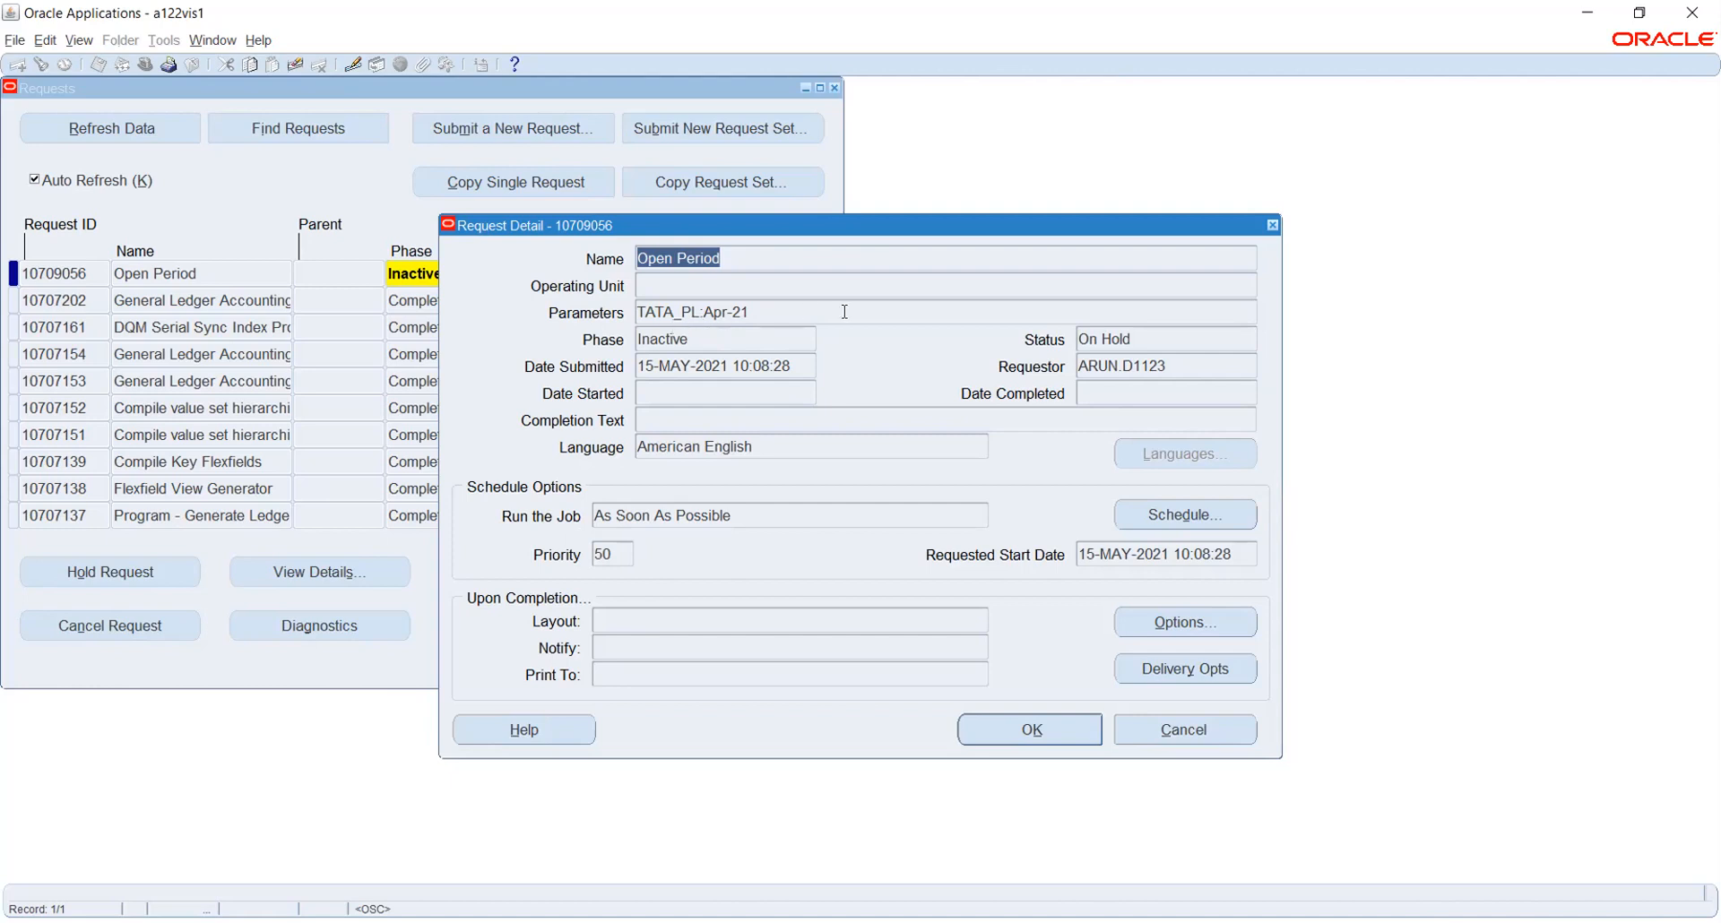
click(1031, 730)
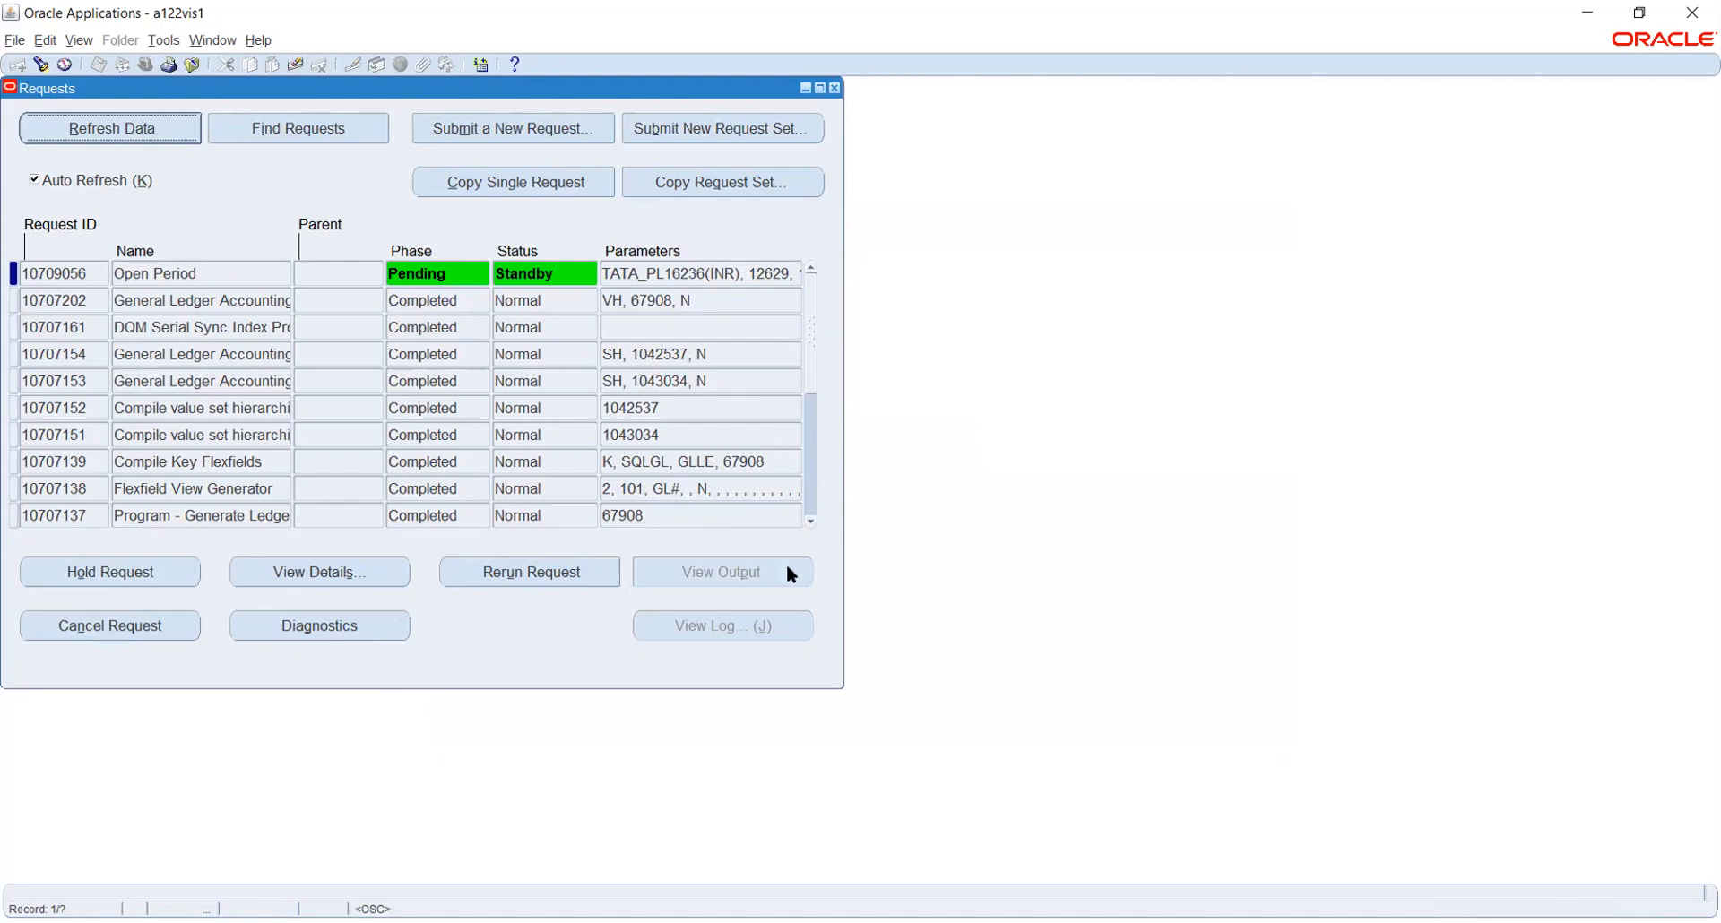
click(199, 272)
click(161, 132)
click(310, 627)
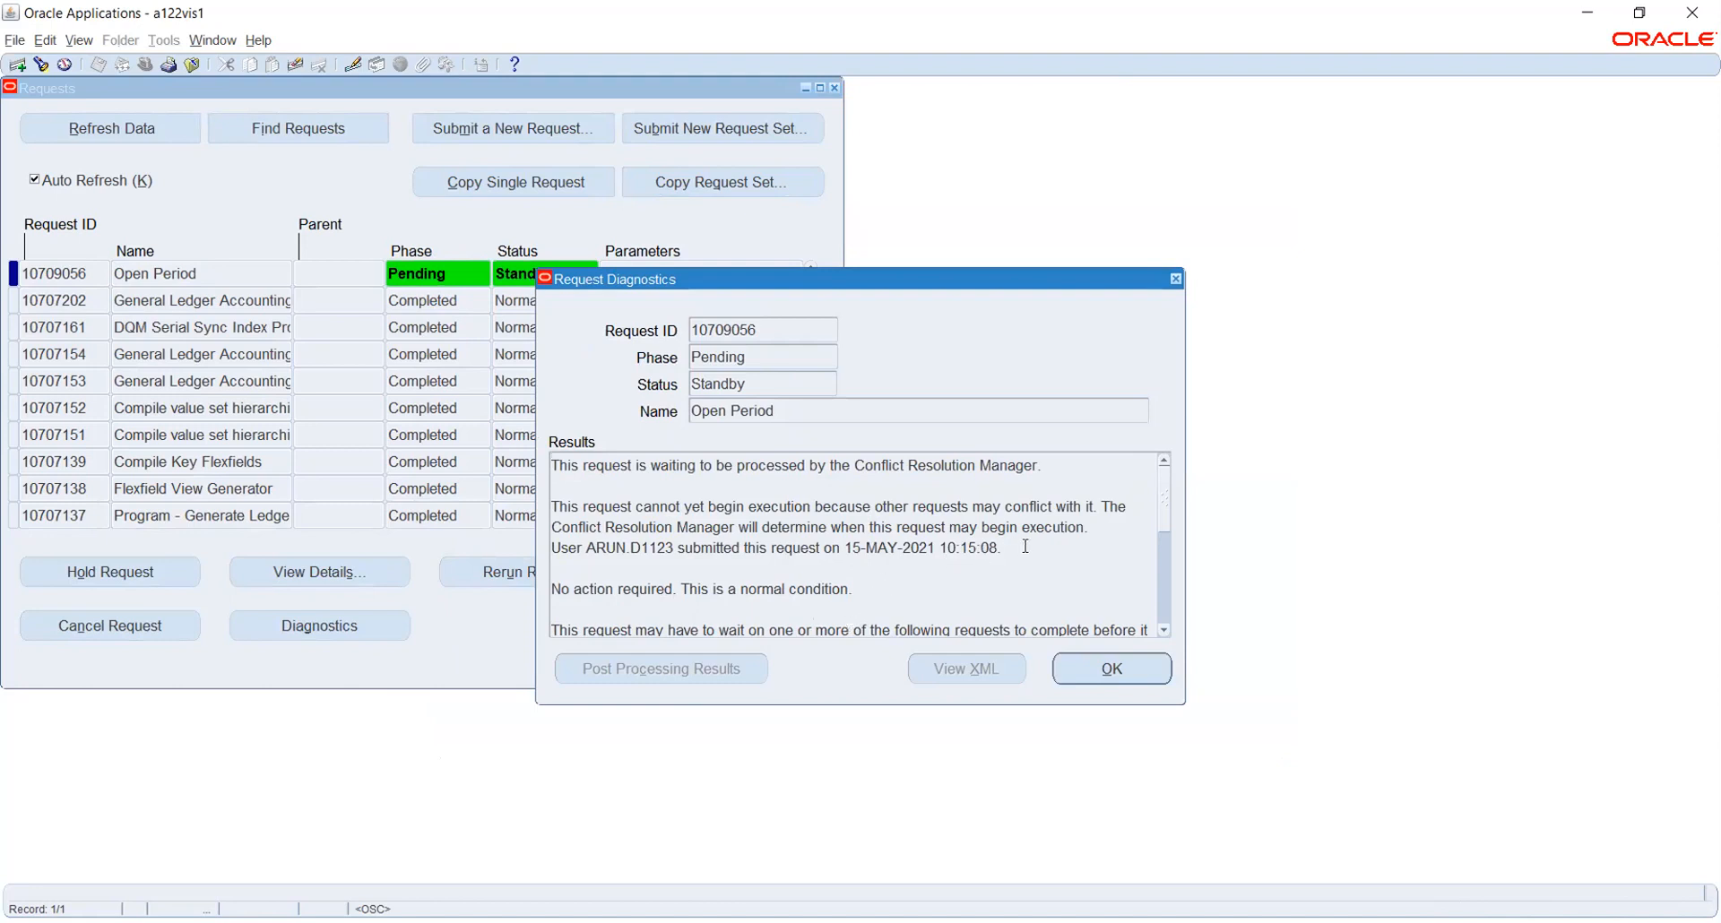
scroll(1025, 547, down, 4)
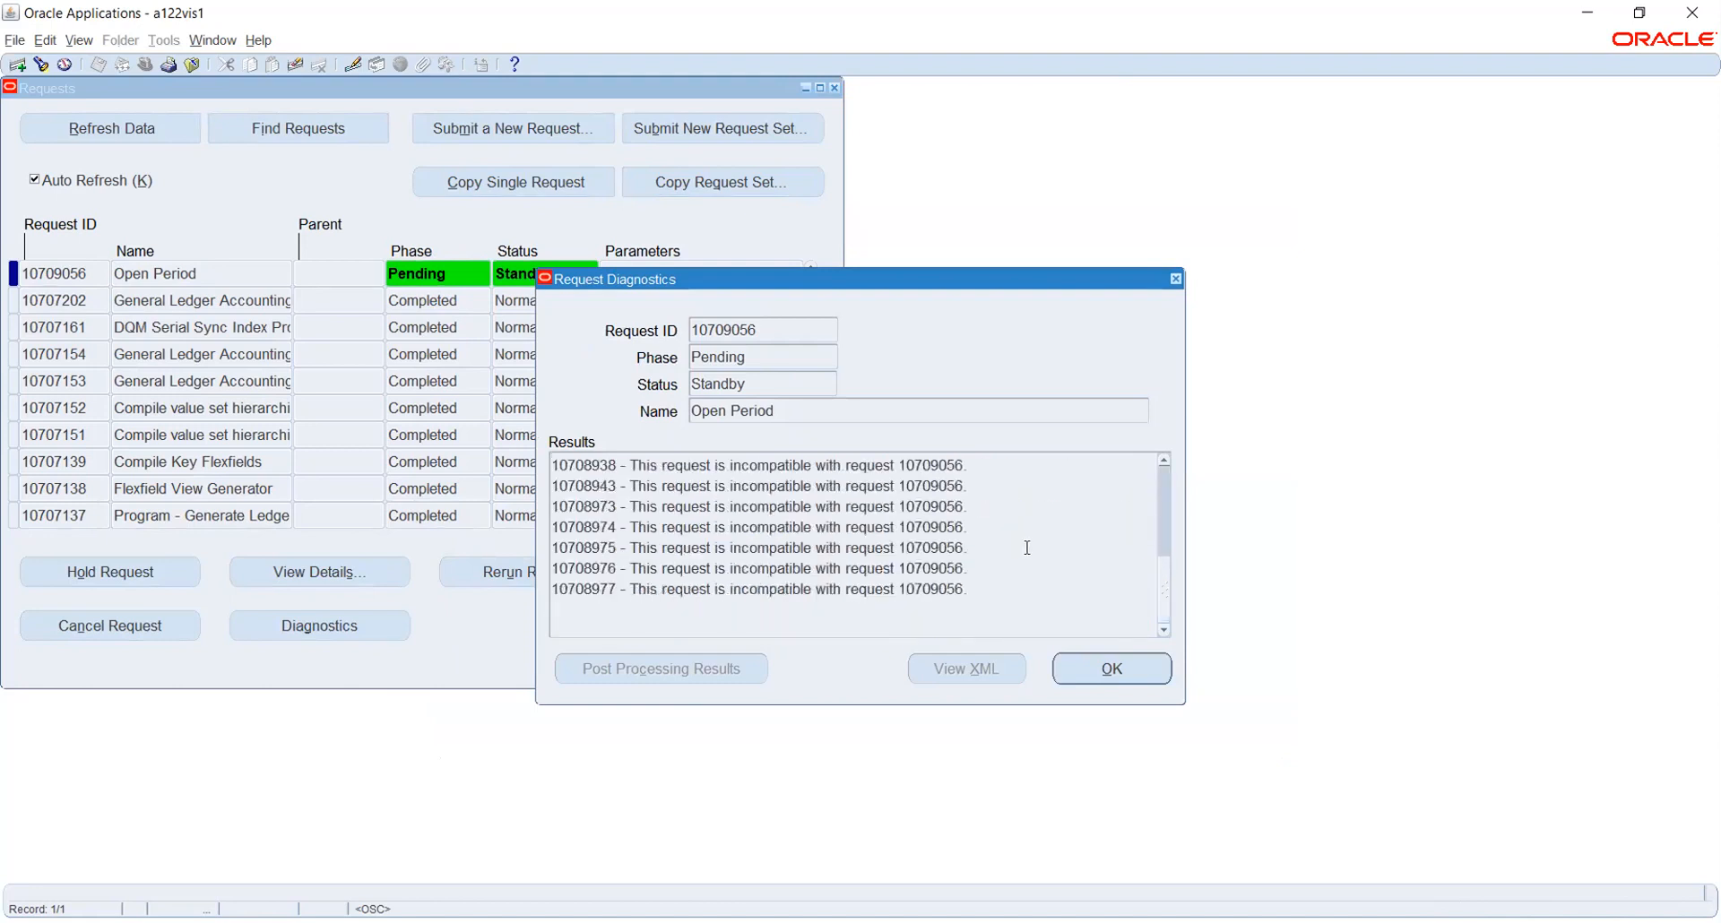
scroll(1027, 548, up, 2)
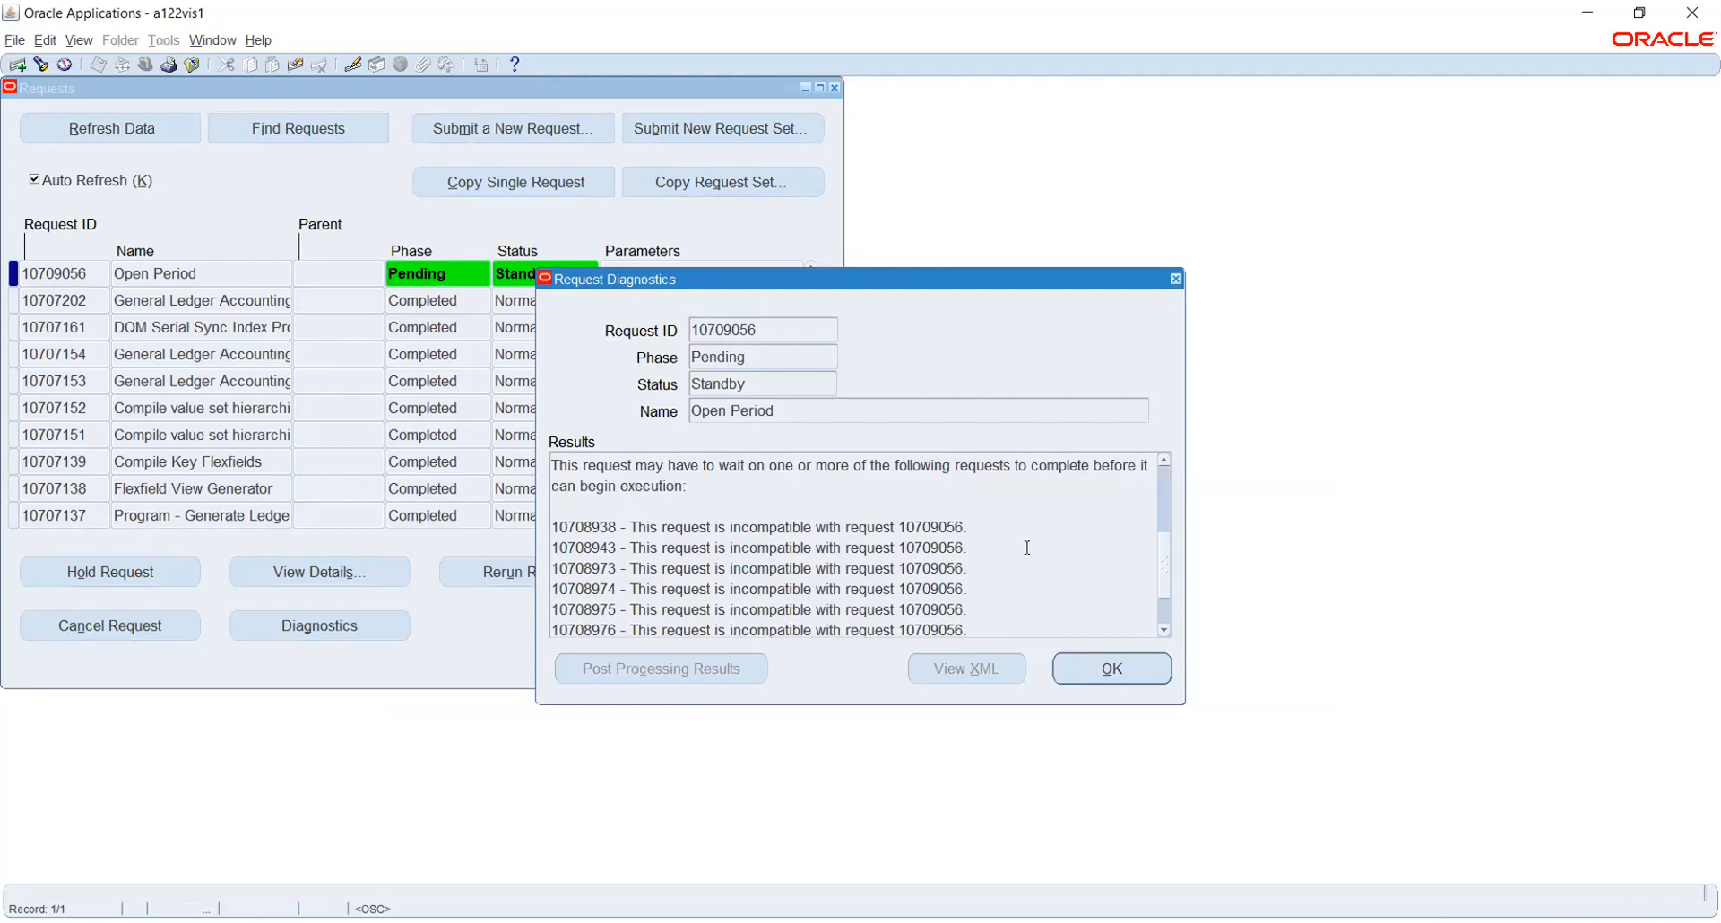
scroll(1051, 570, up, 3)
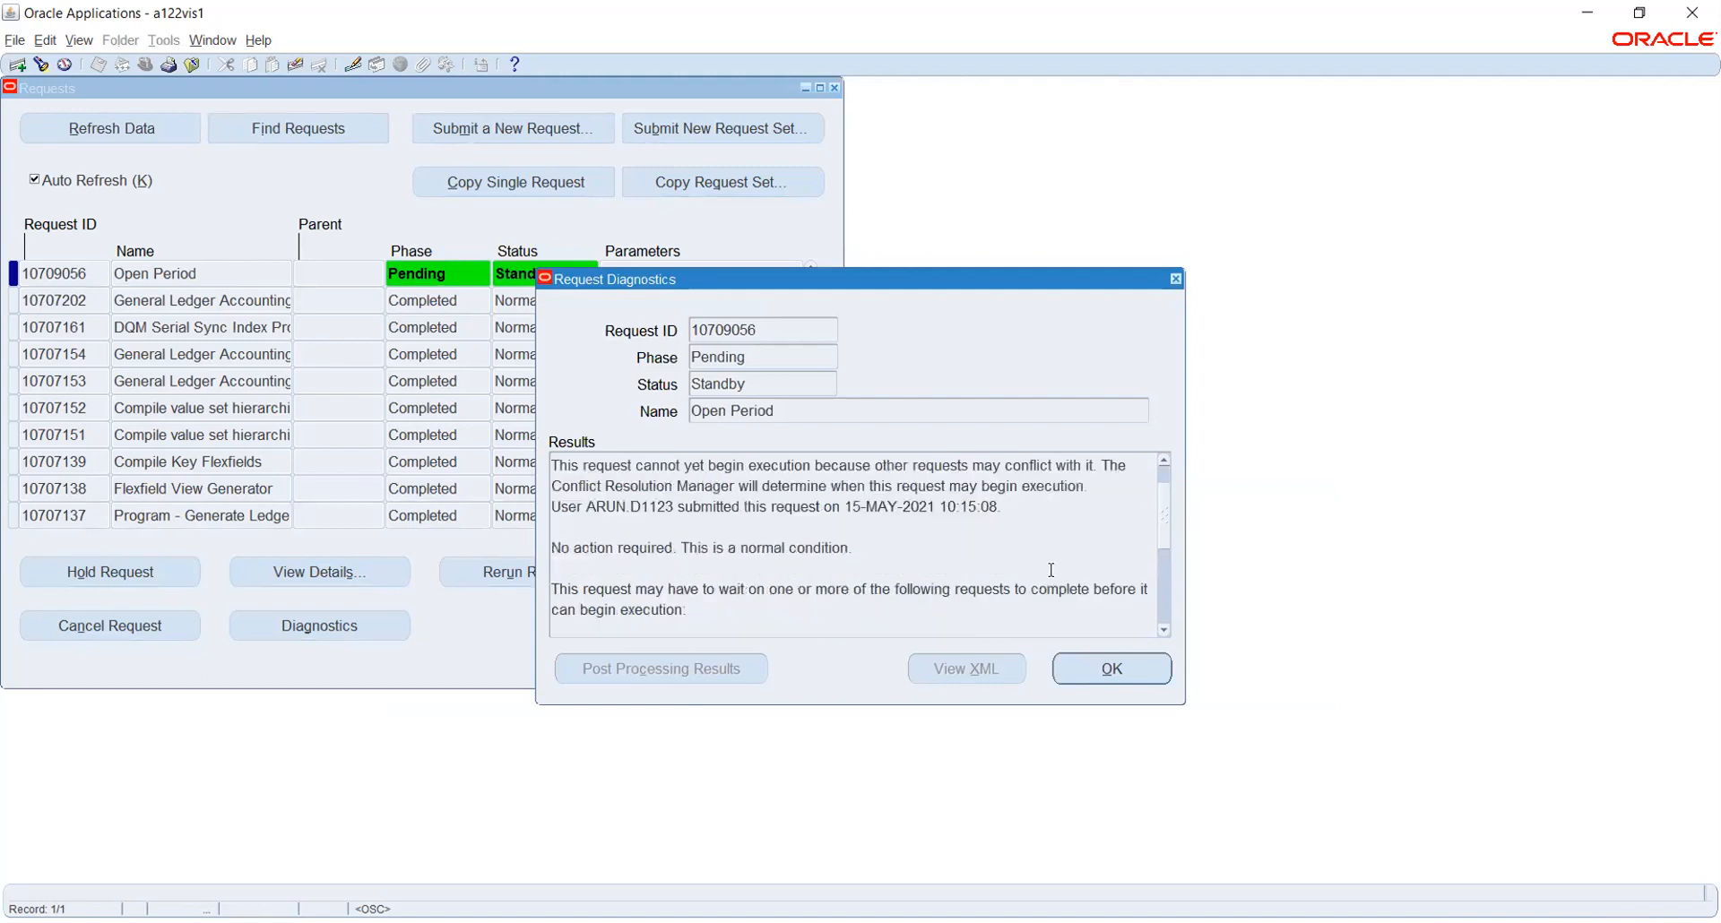
click(1126, 667)
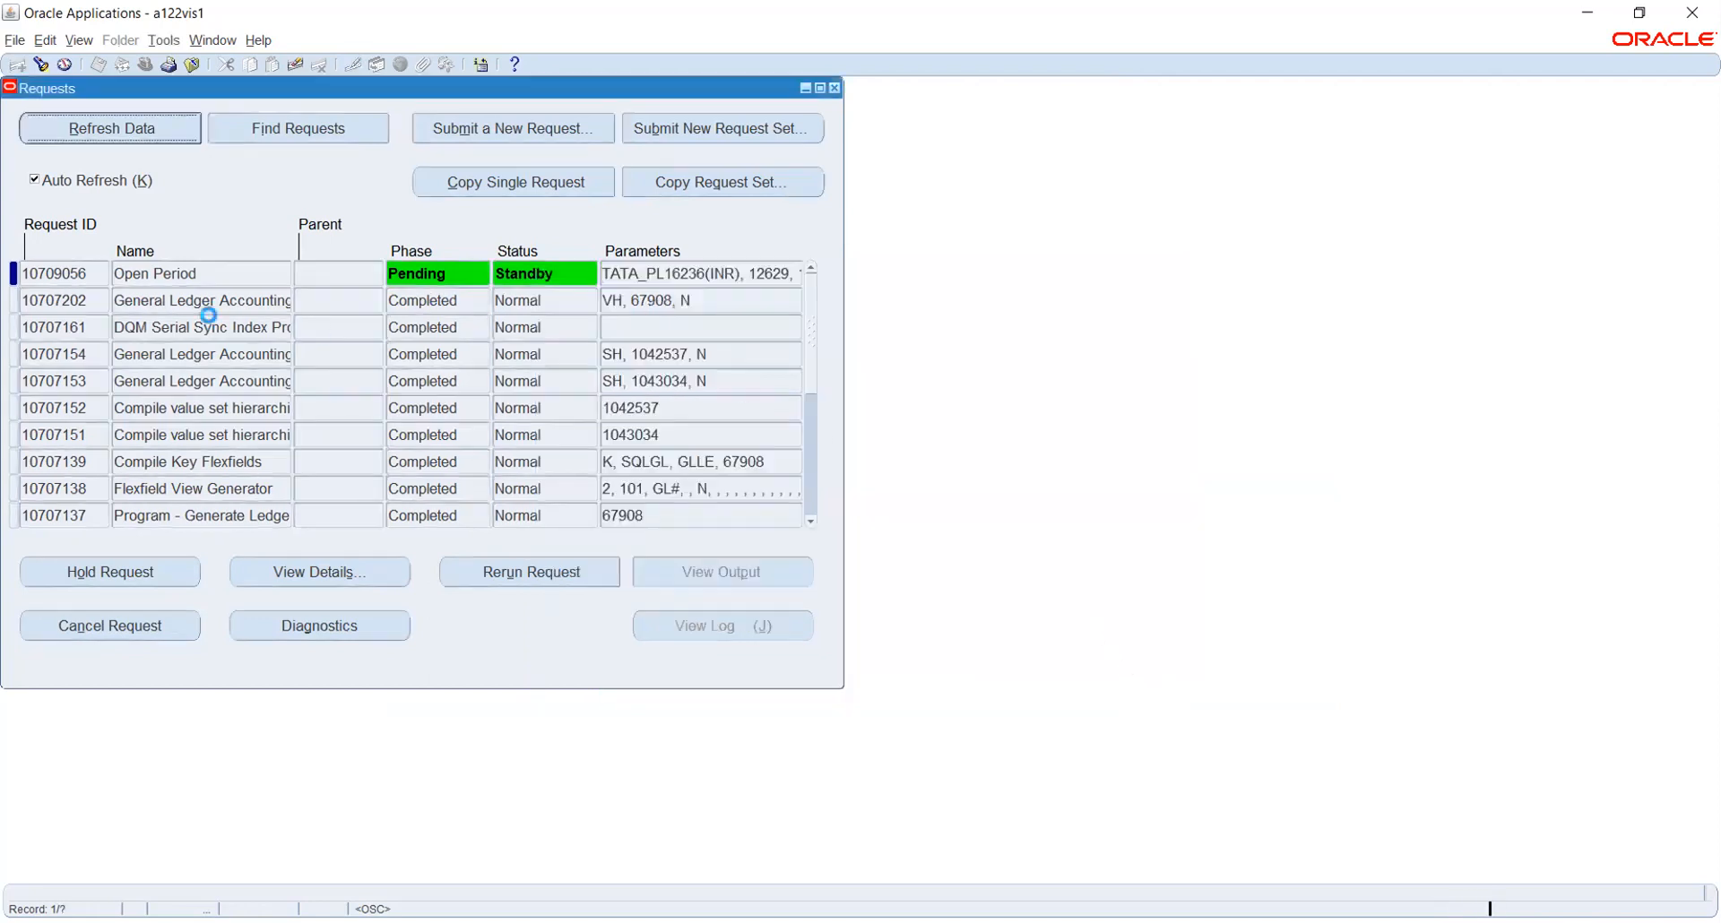
Refresh, review the Open Period request details, then close the Requests window
click(108, 127)
click(459, 277)
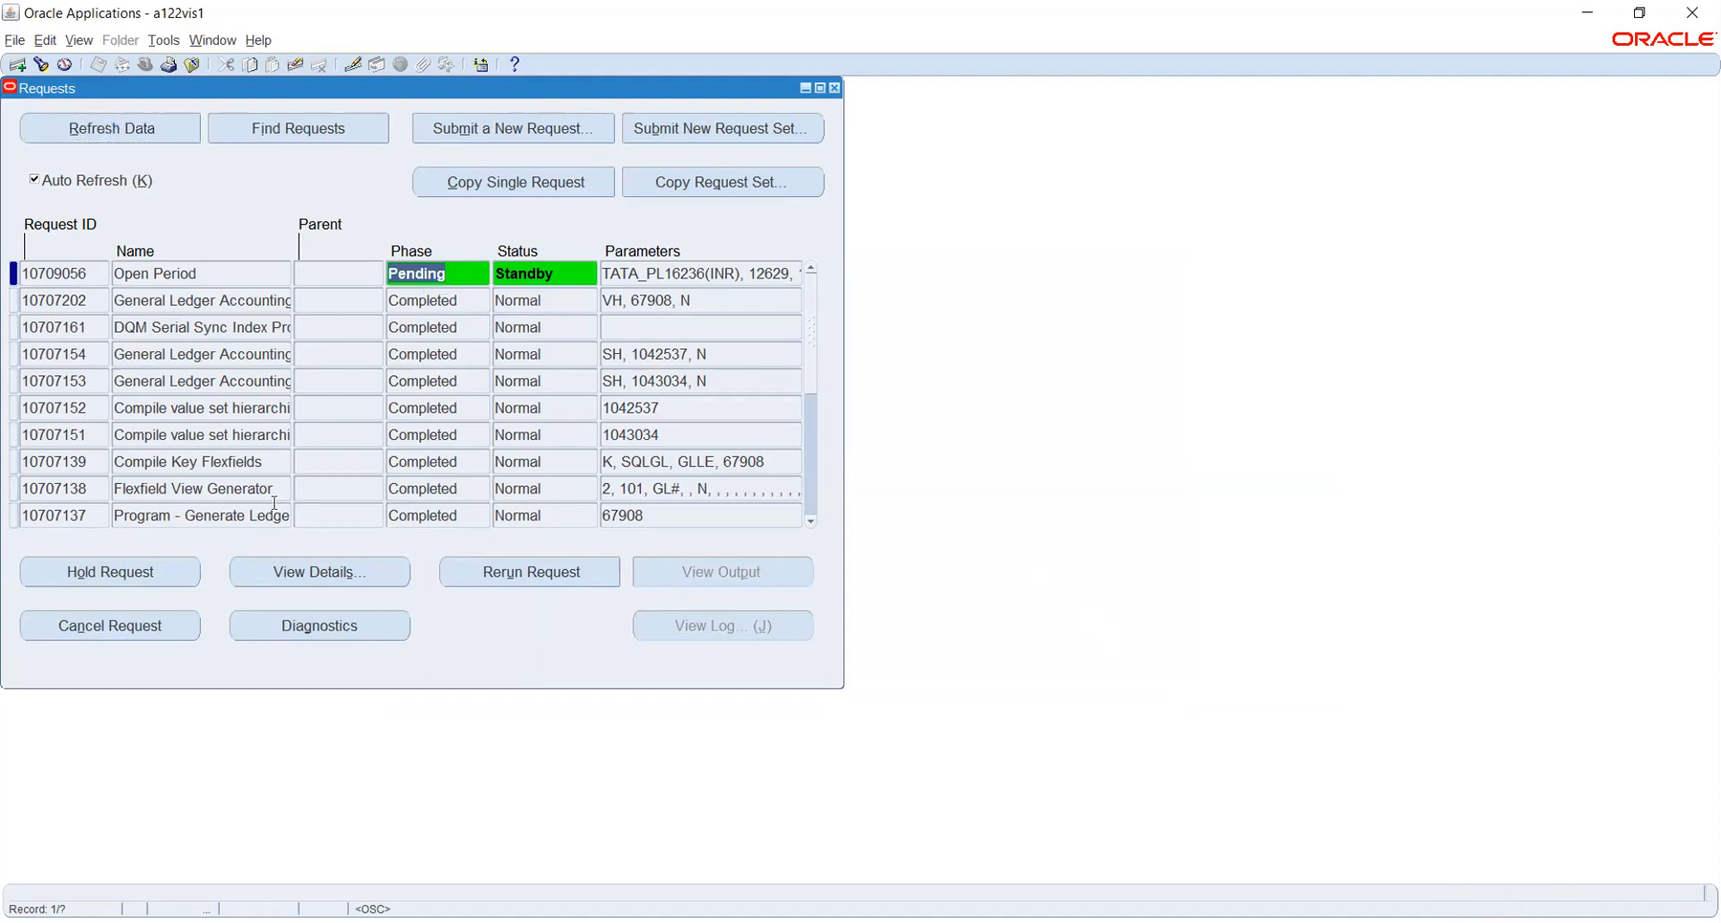
click(318, 567)
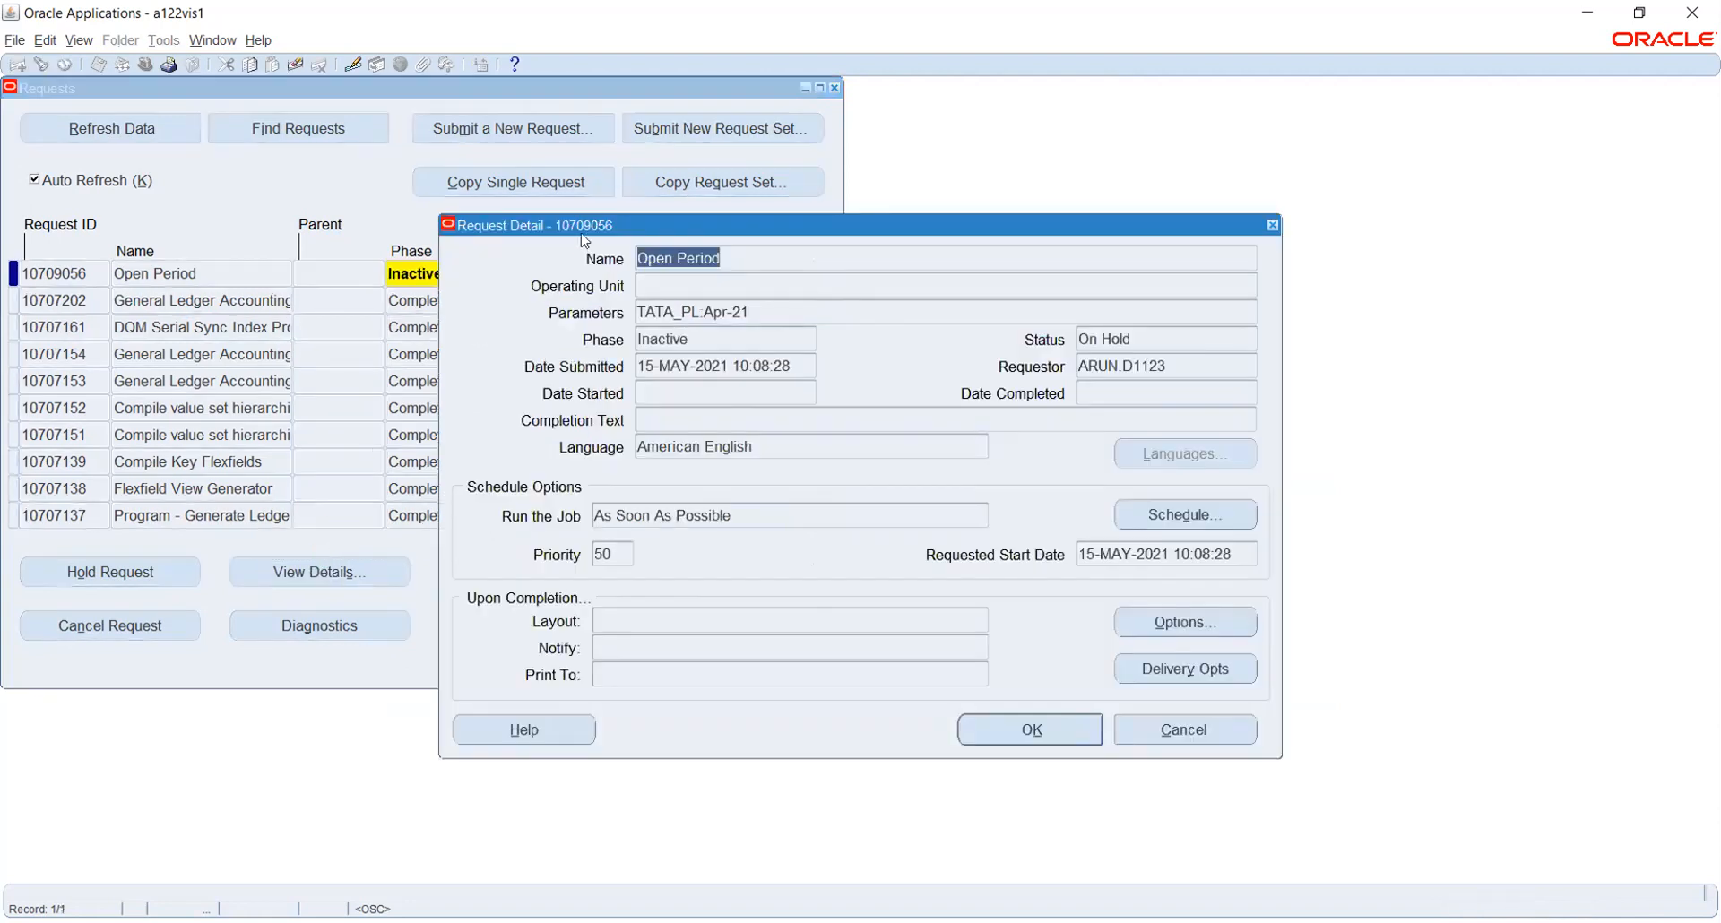
drag(587, 228, 879, 230)
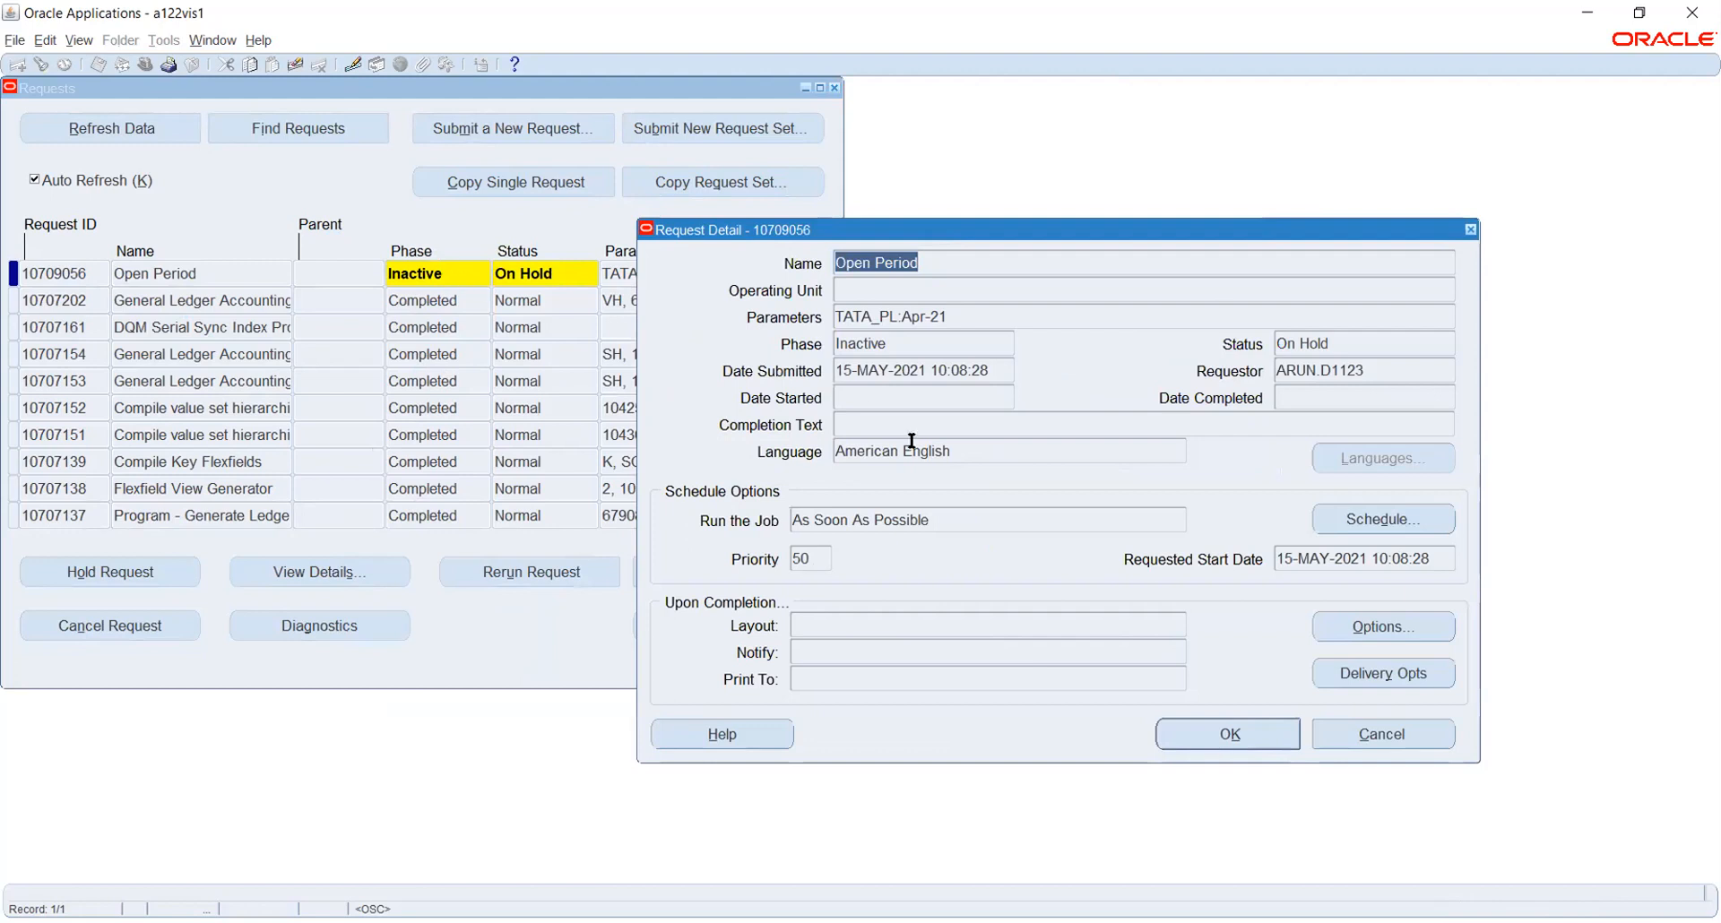
click(1272, 738)
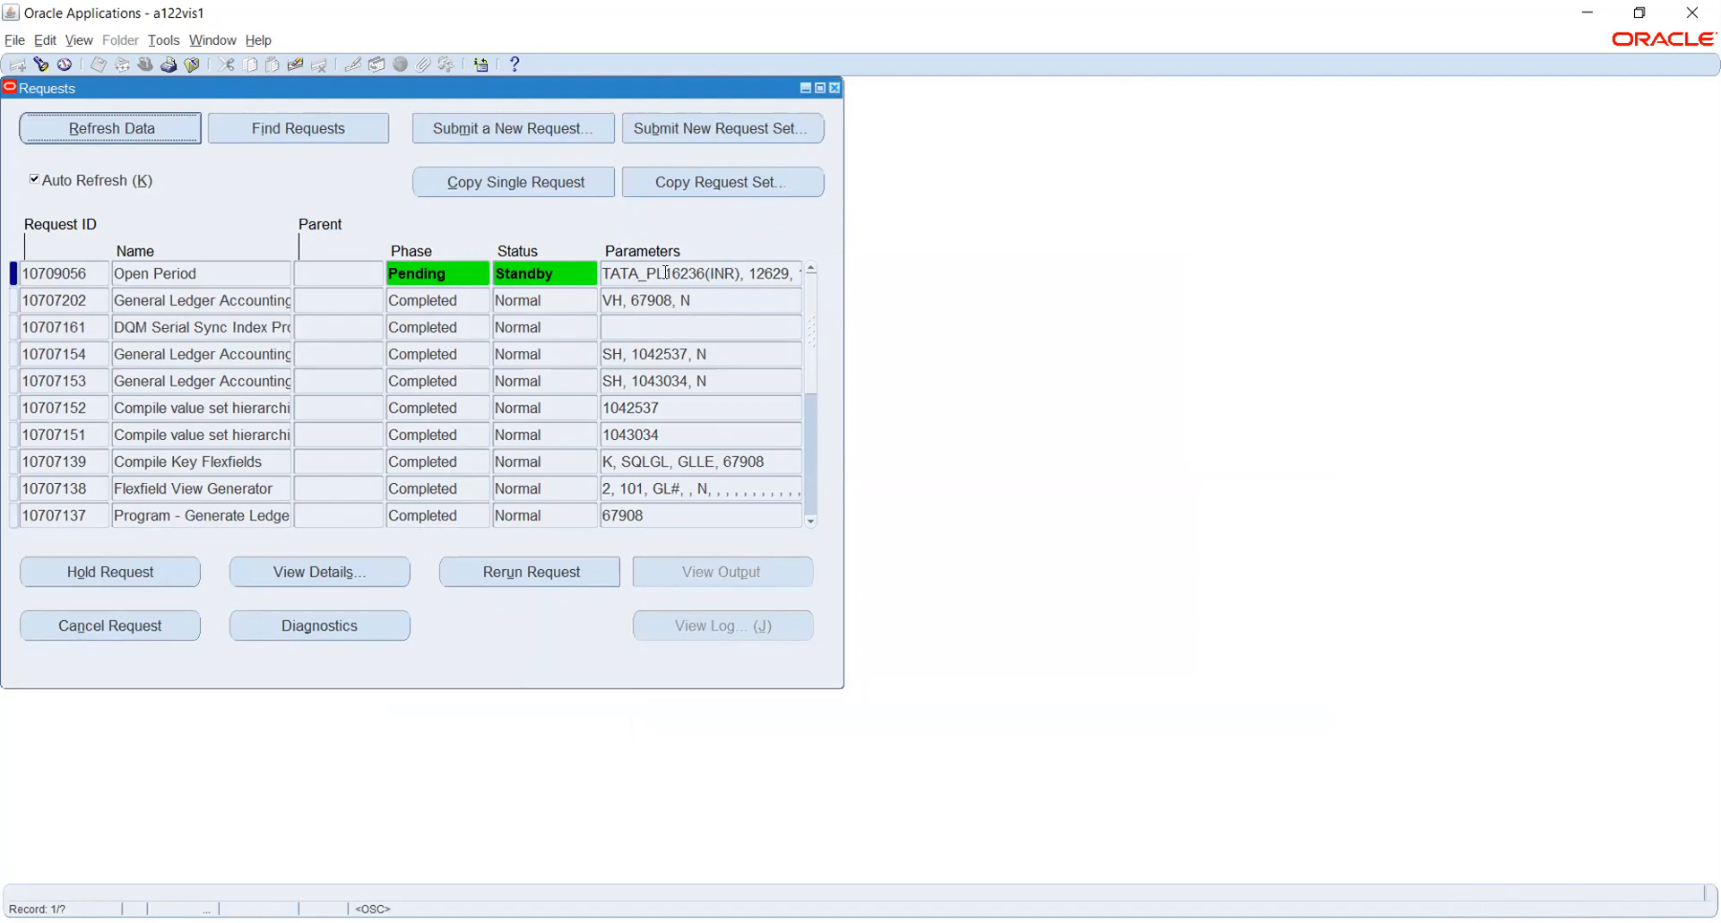
click(833, 88)
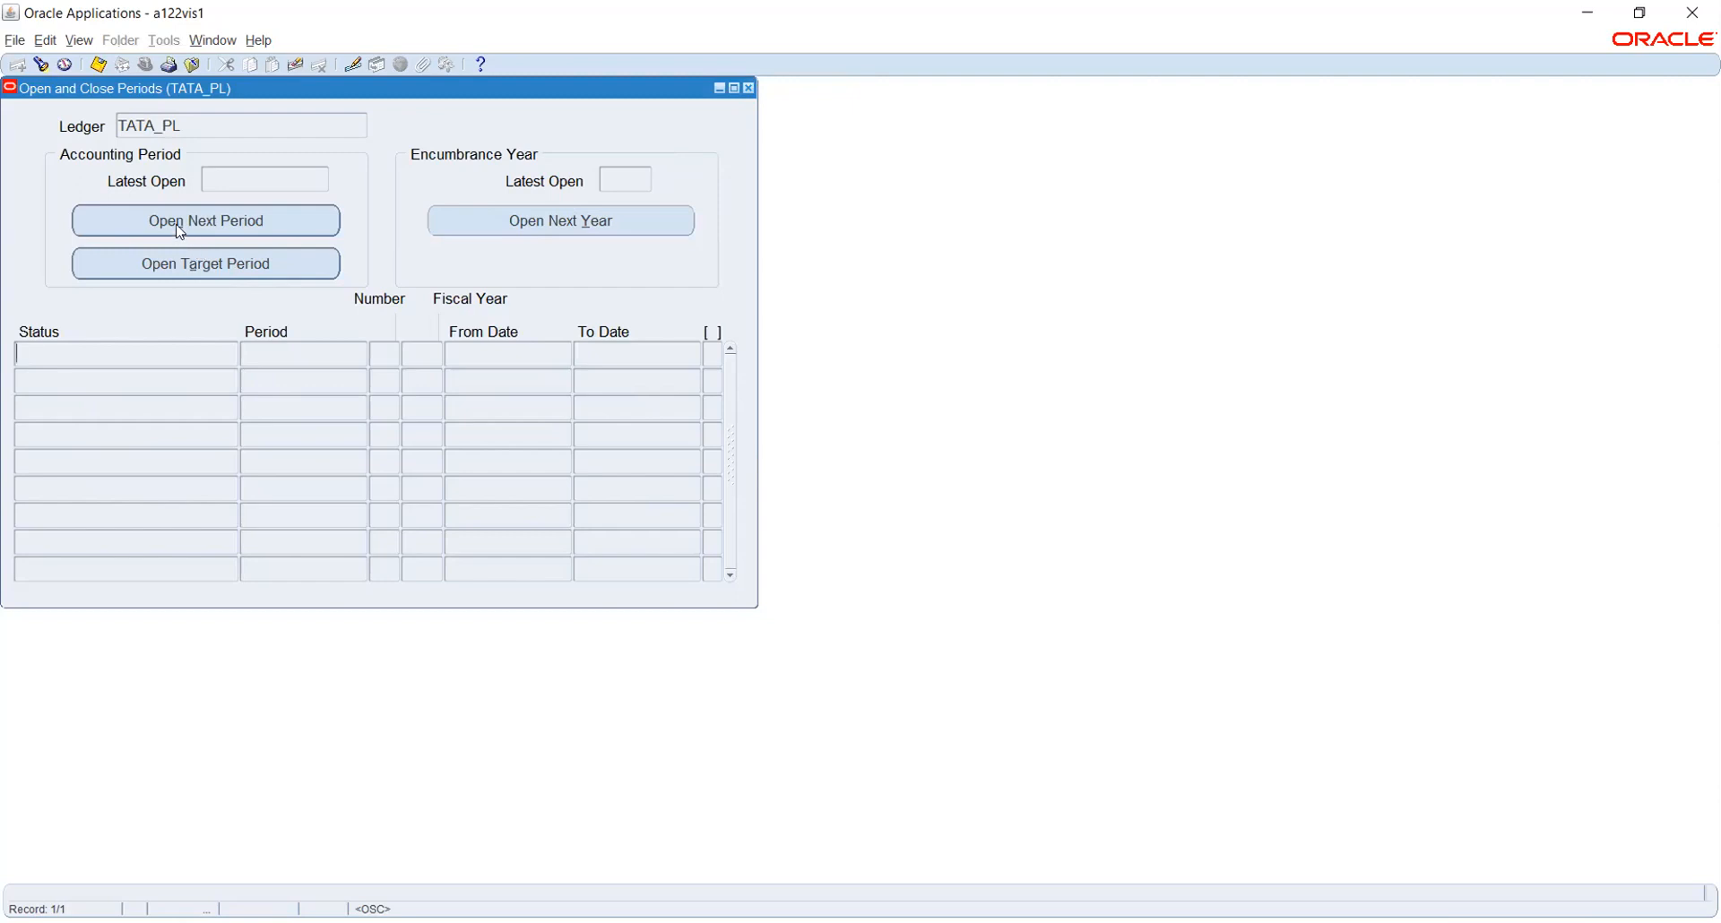
Find TATA_PL's periods again and submit another request opening first period Apr-21
click(40, 65)
click(575, 448)
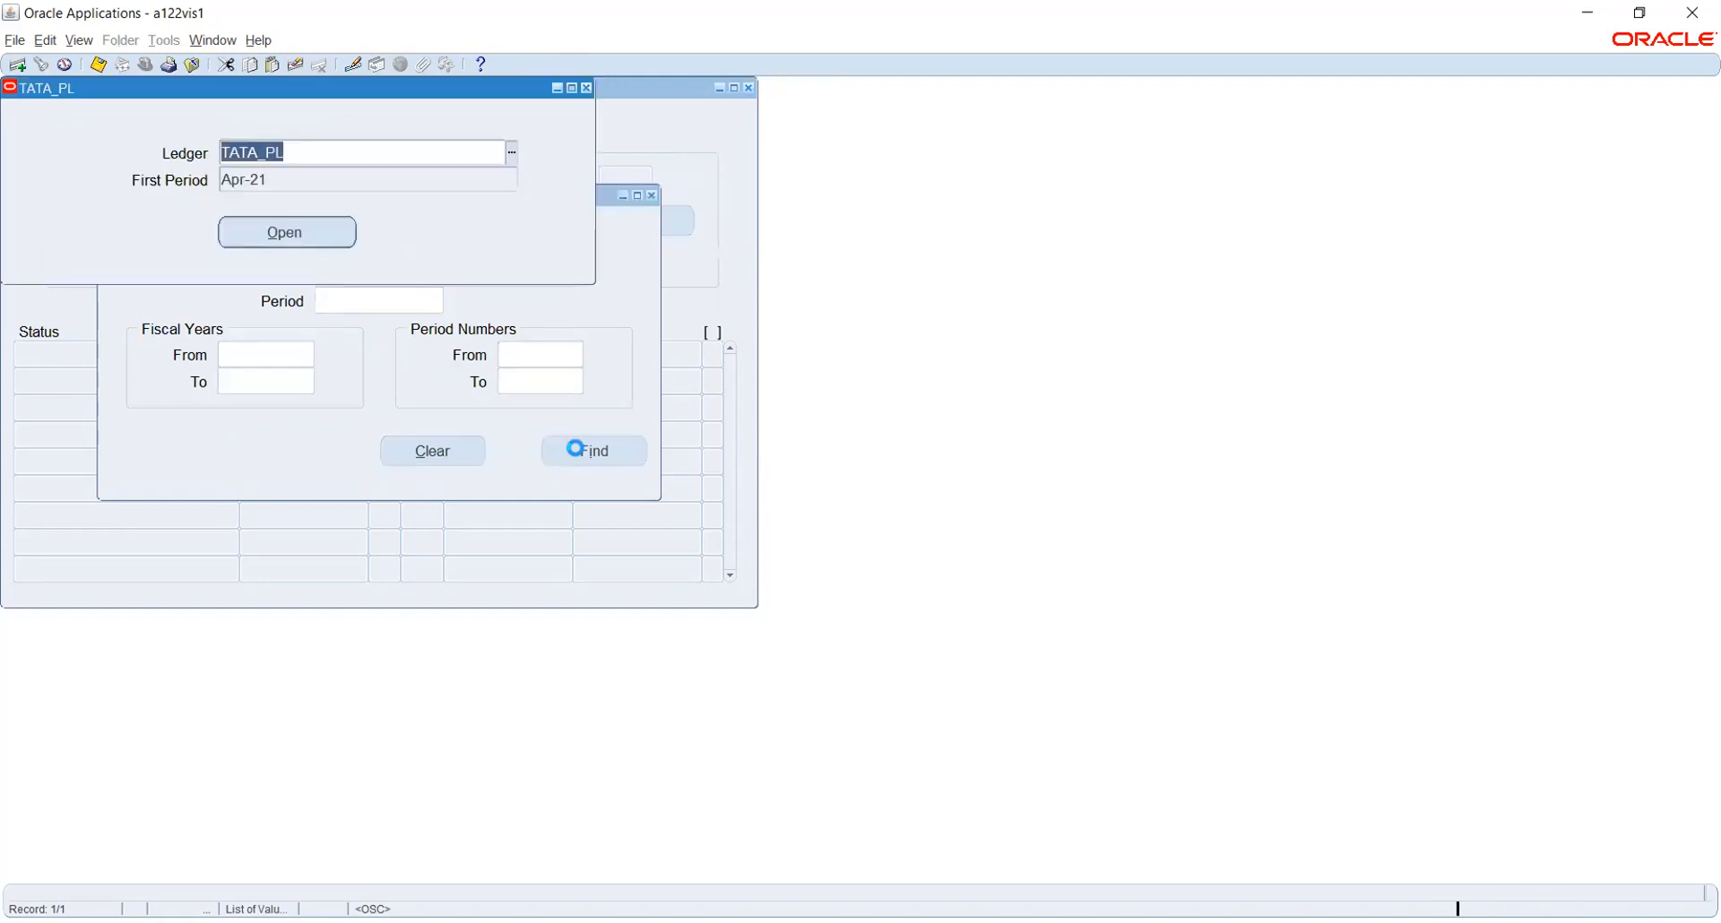
click(279, 233)
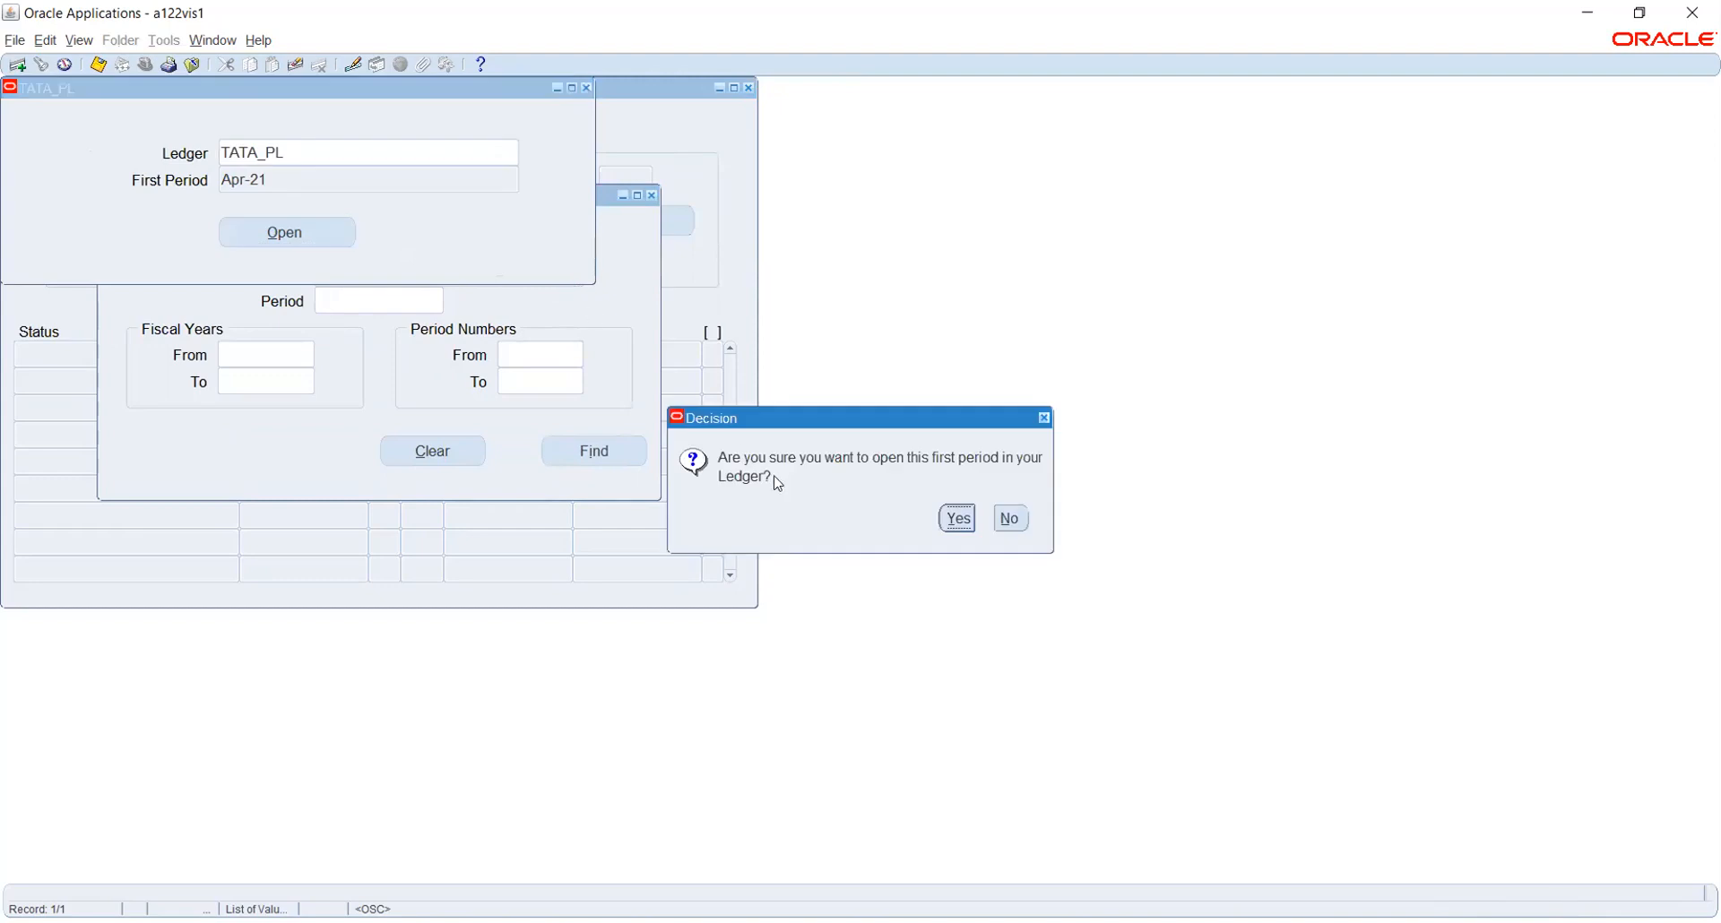
click(957, 520)
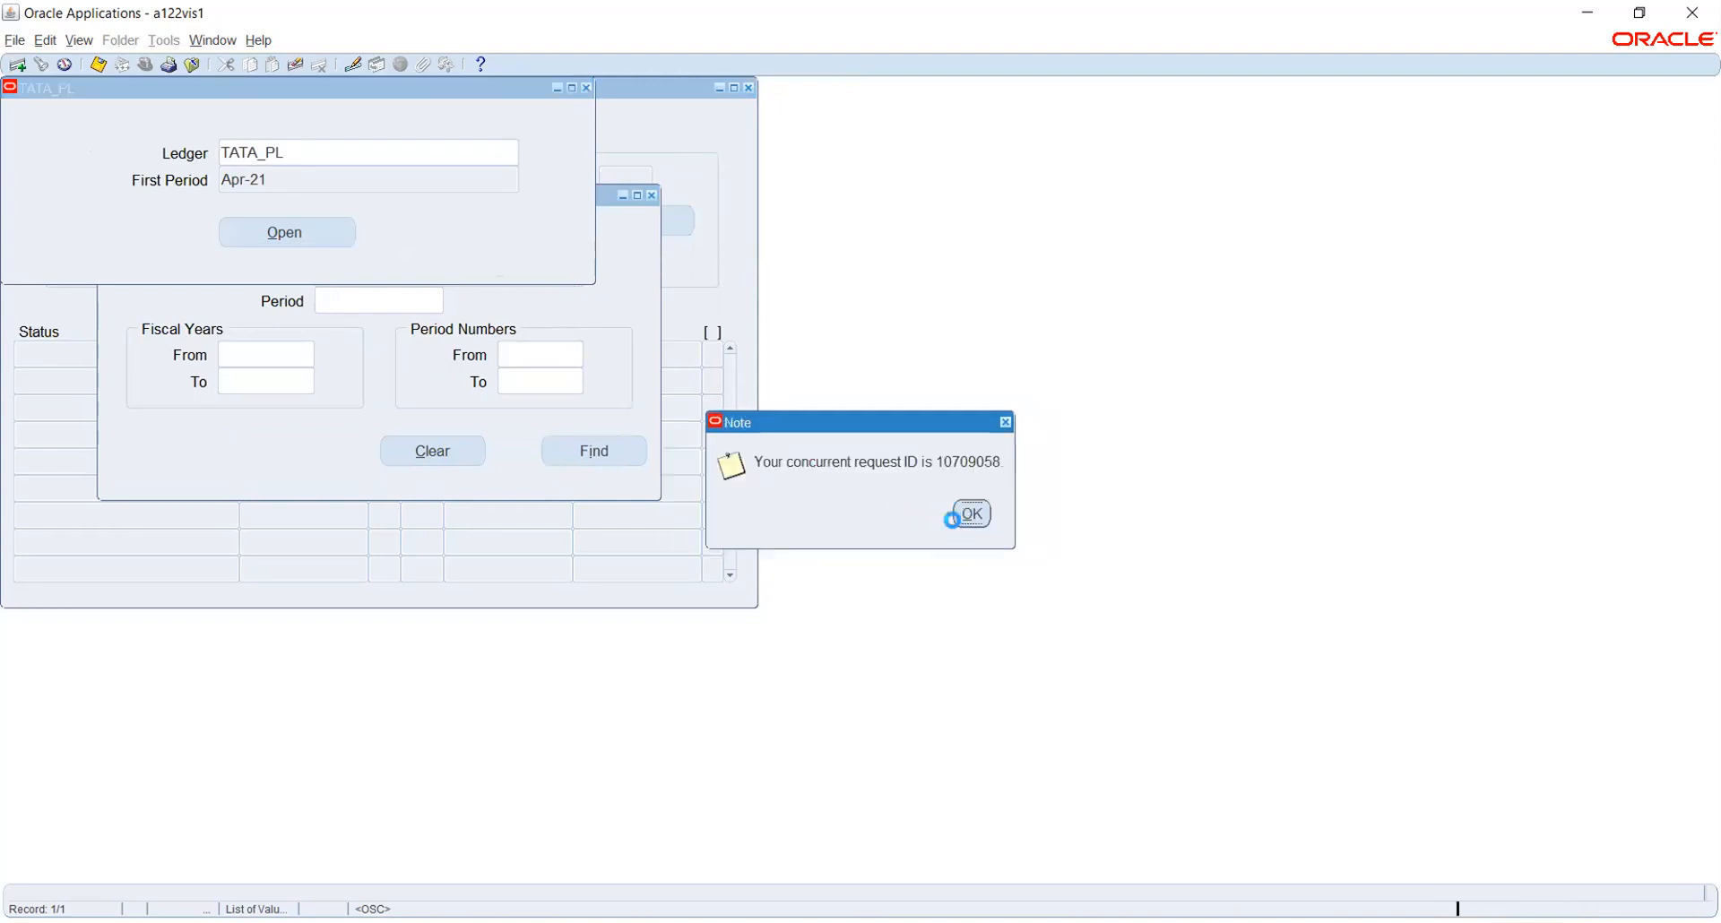
click(973, 515)
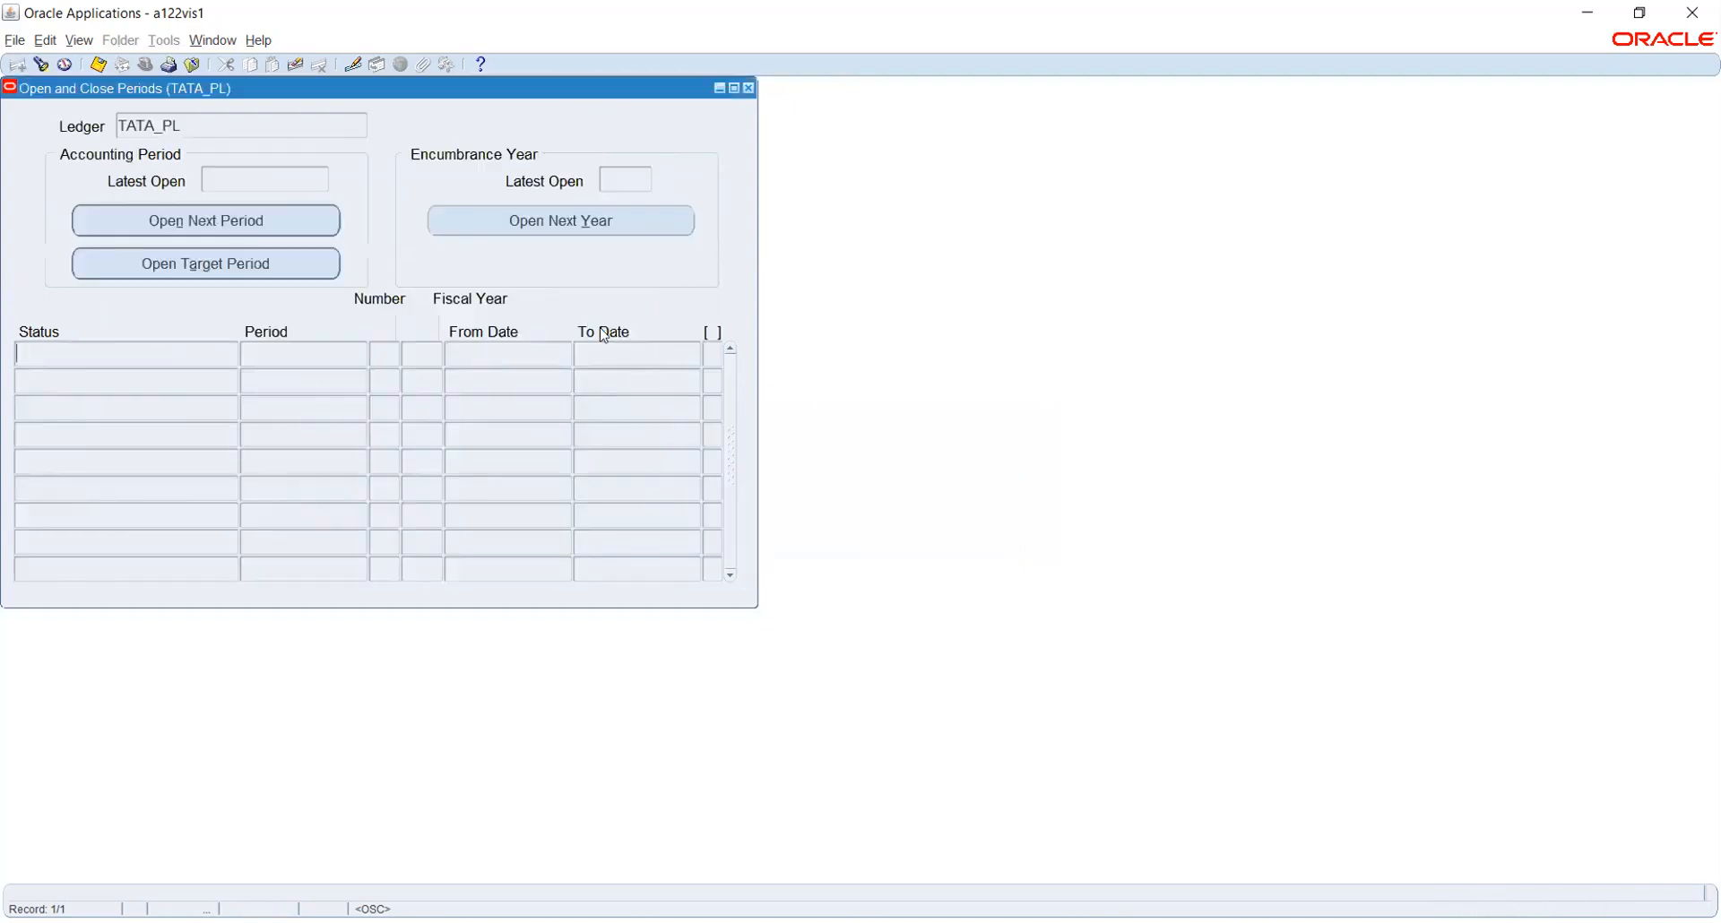
click(79, 40)
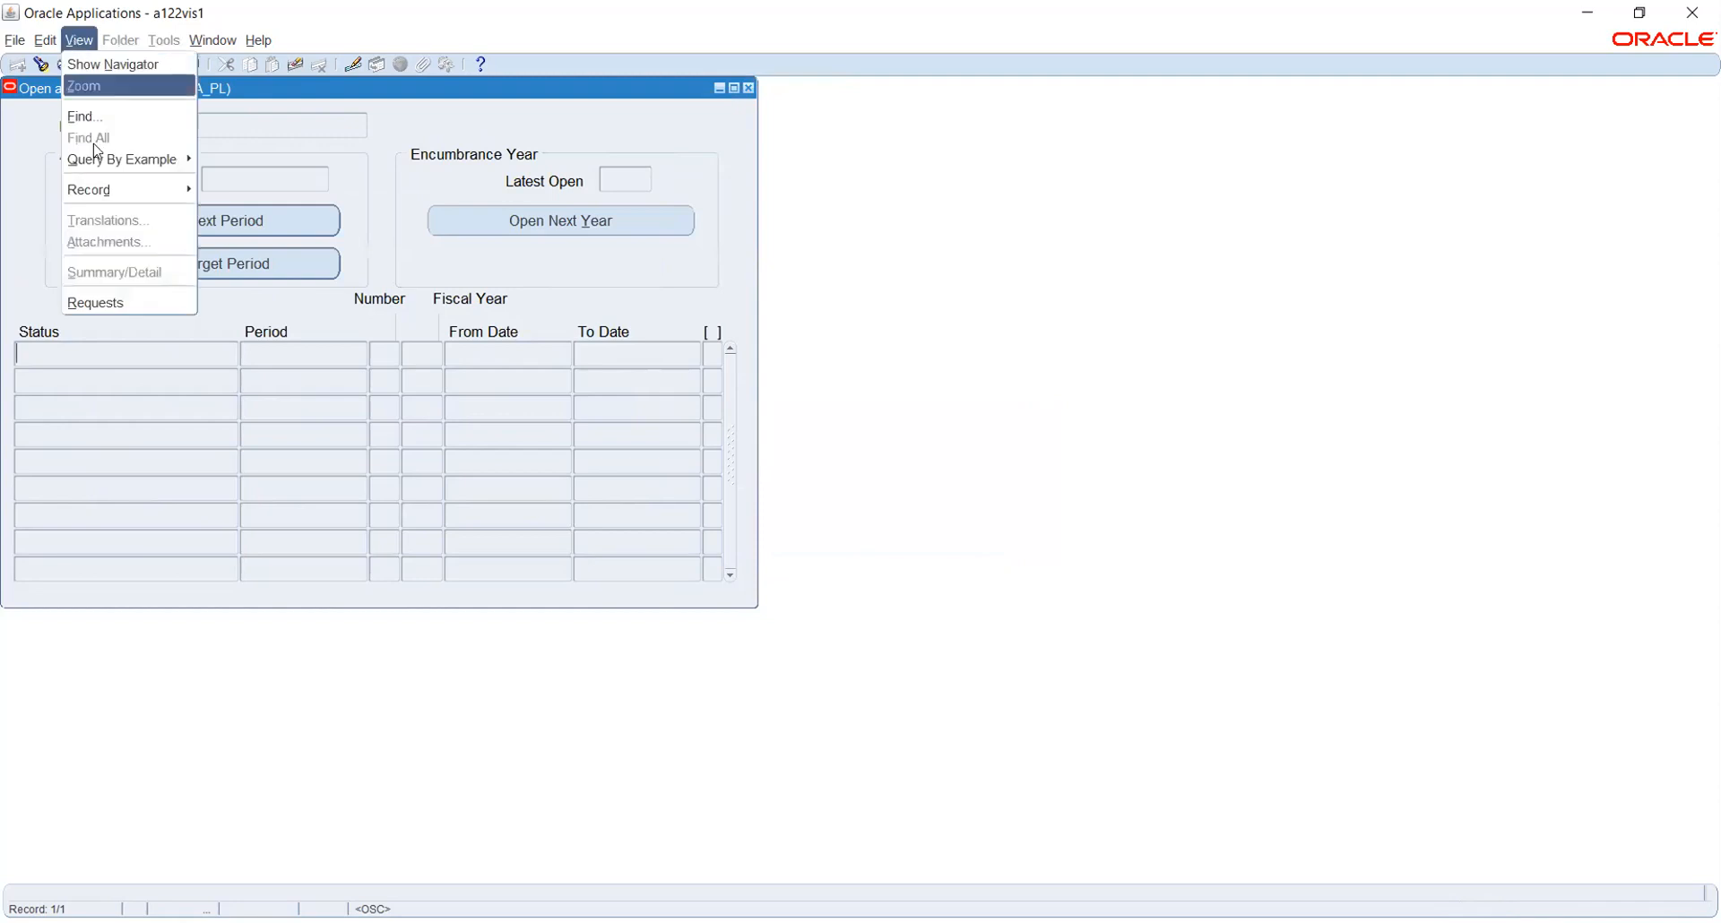
click(113, 296)
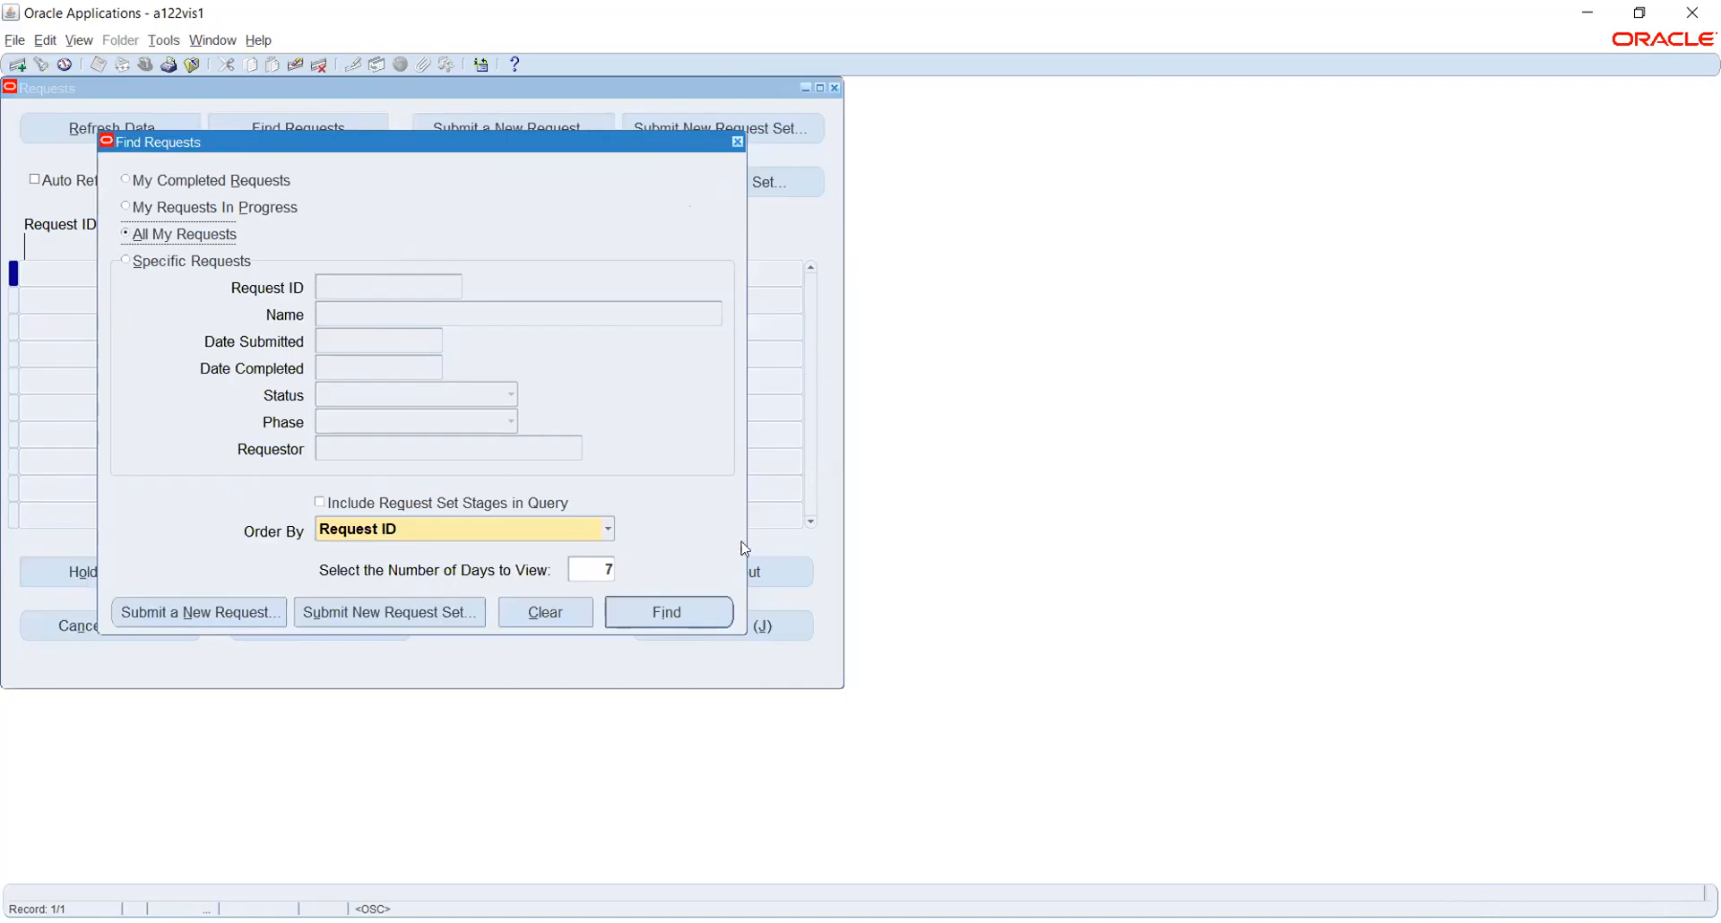
click(716, 620)
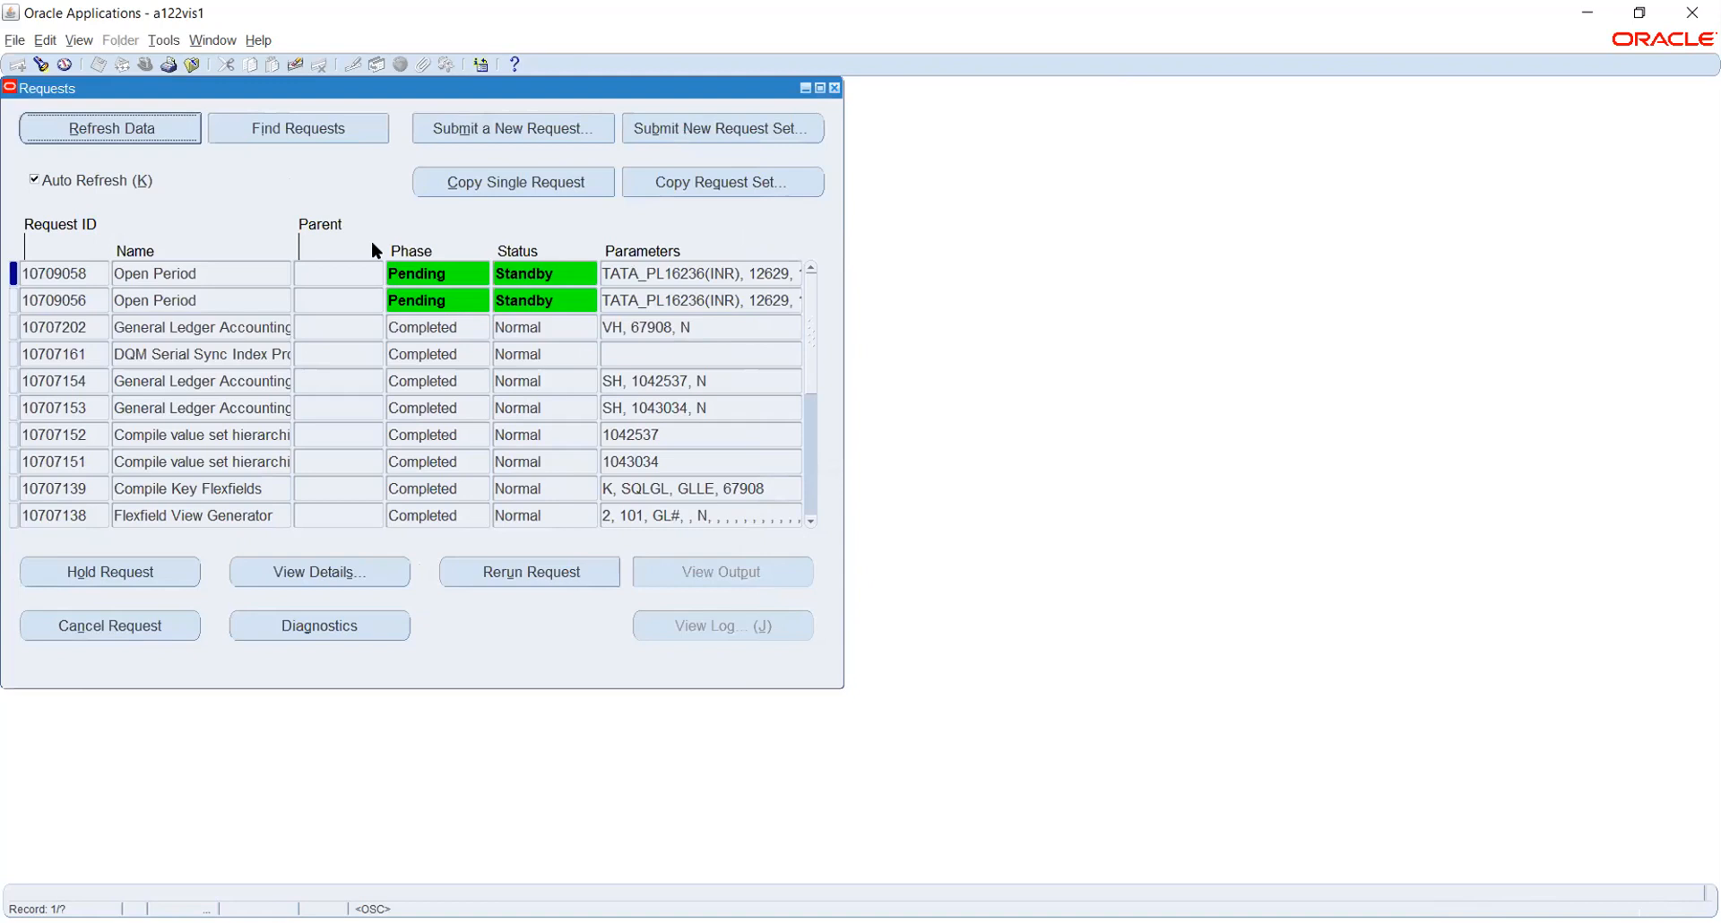
click(177, 132)
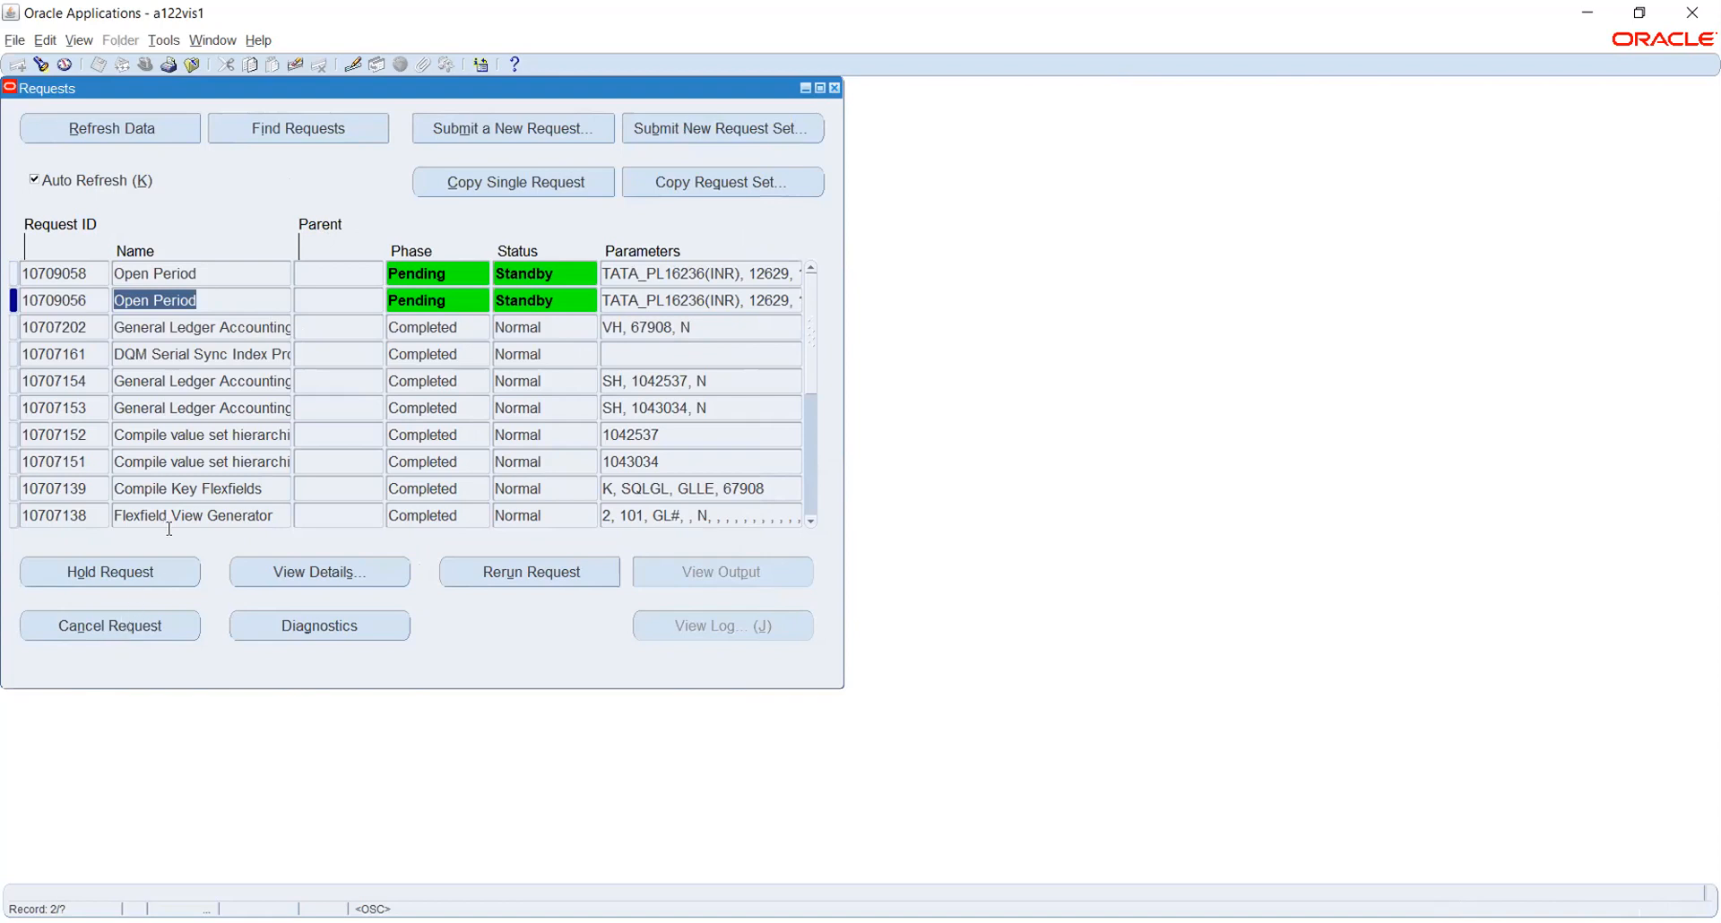
Cancel request 10709056 and refresh twice to see it Completed, Cancelled
click(158, 623)
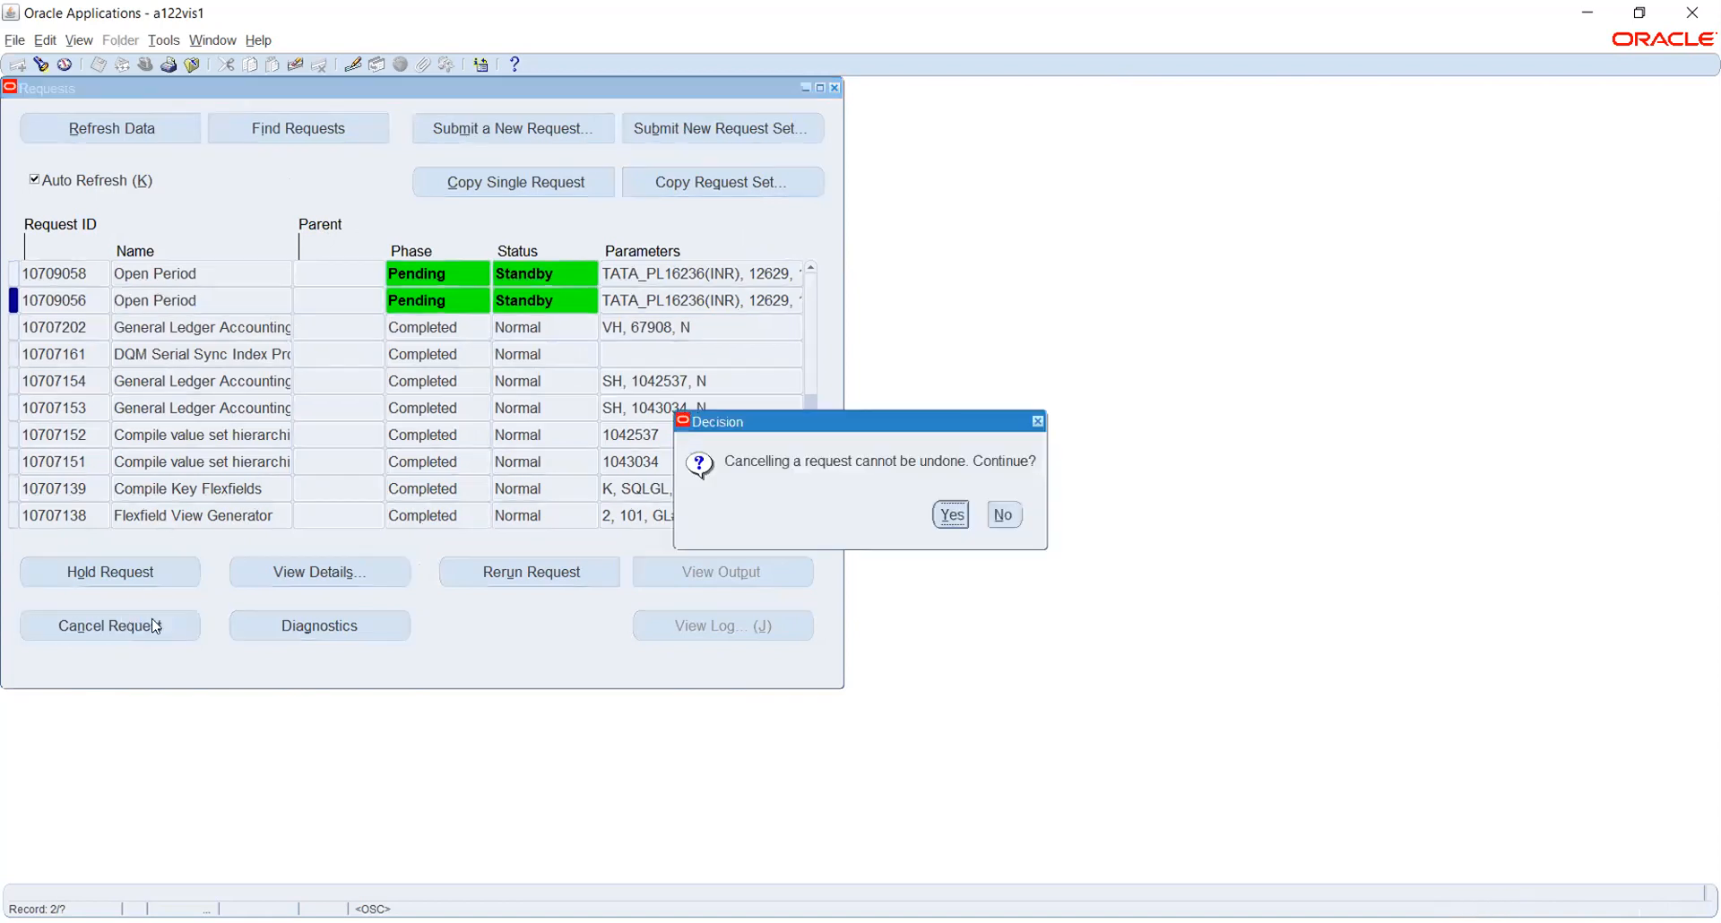
click(951, 514)
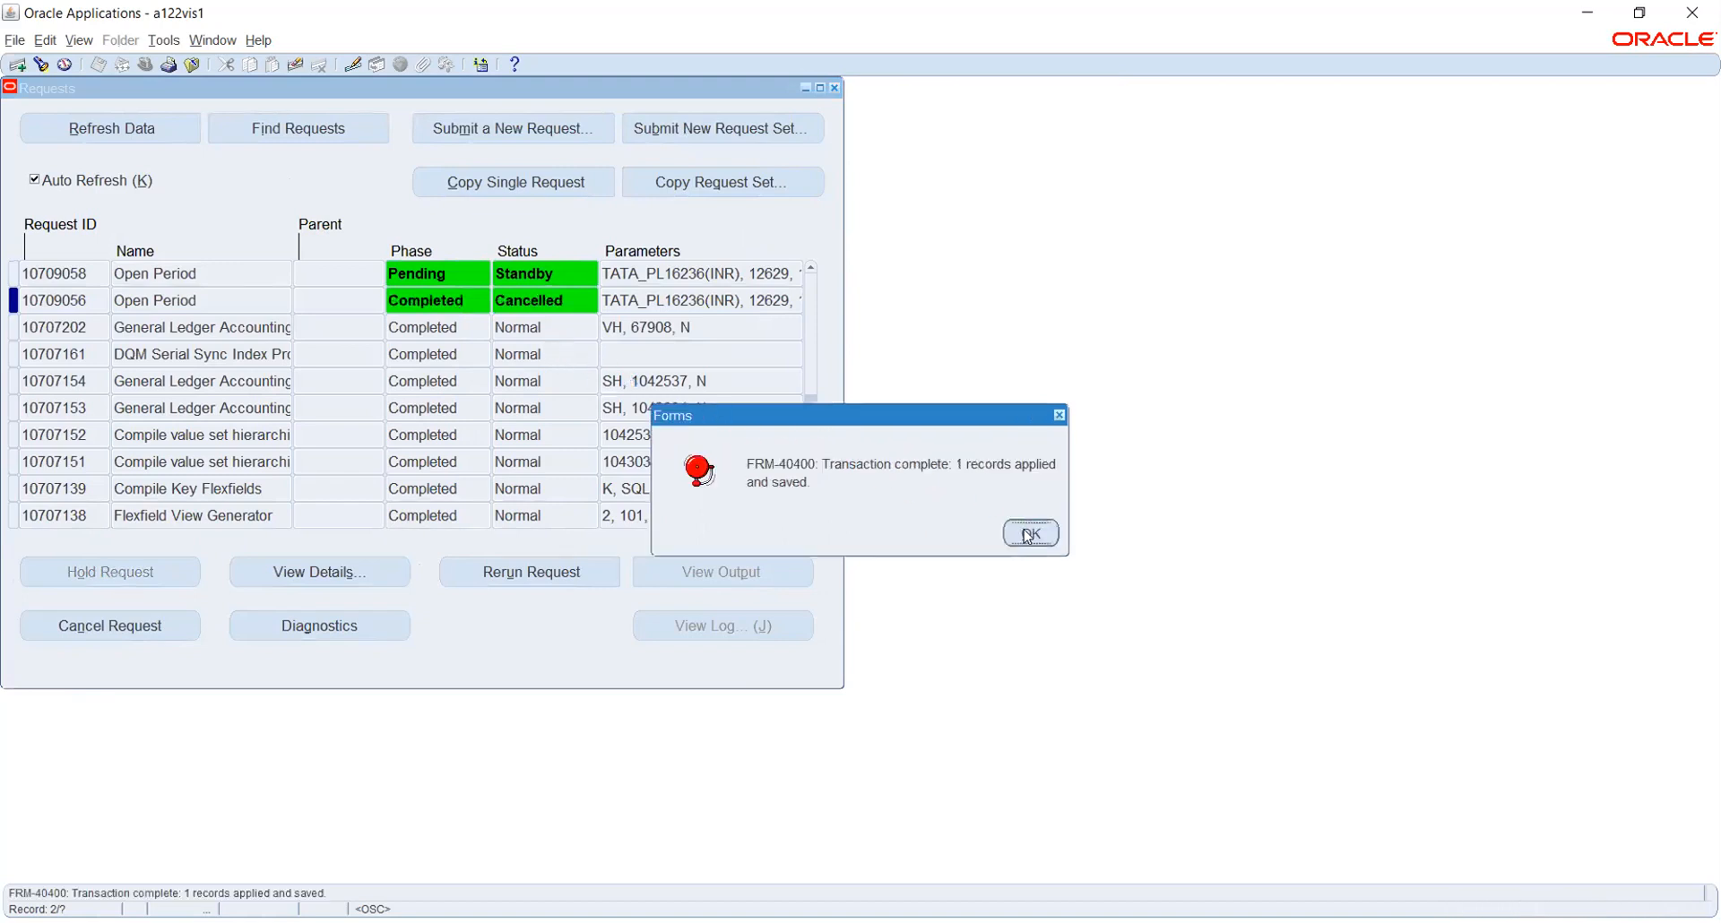
click(1029, 534)
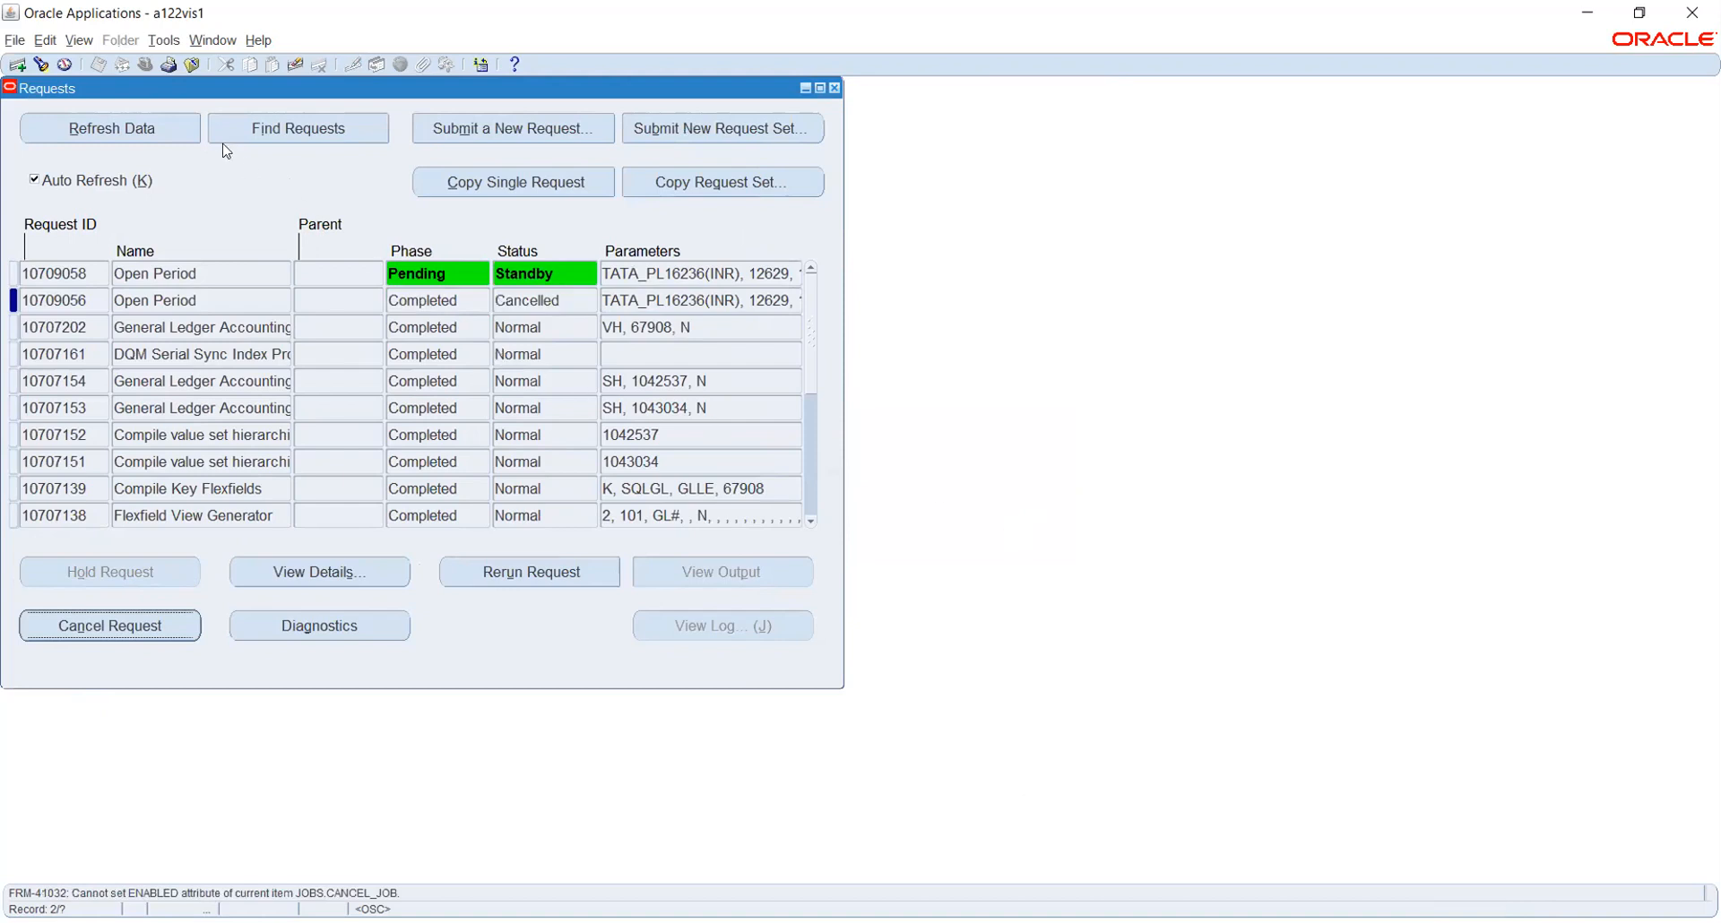
click(161, 127)
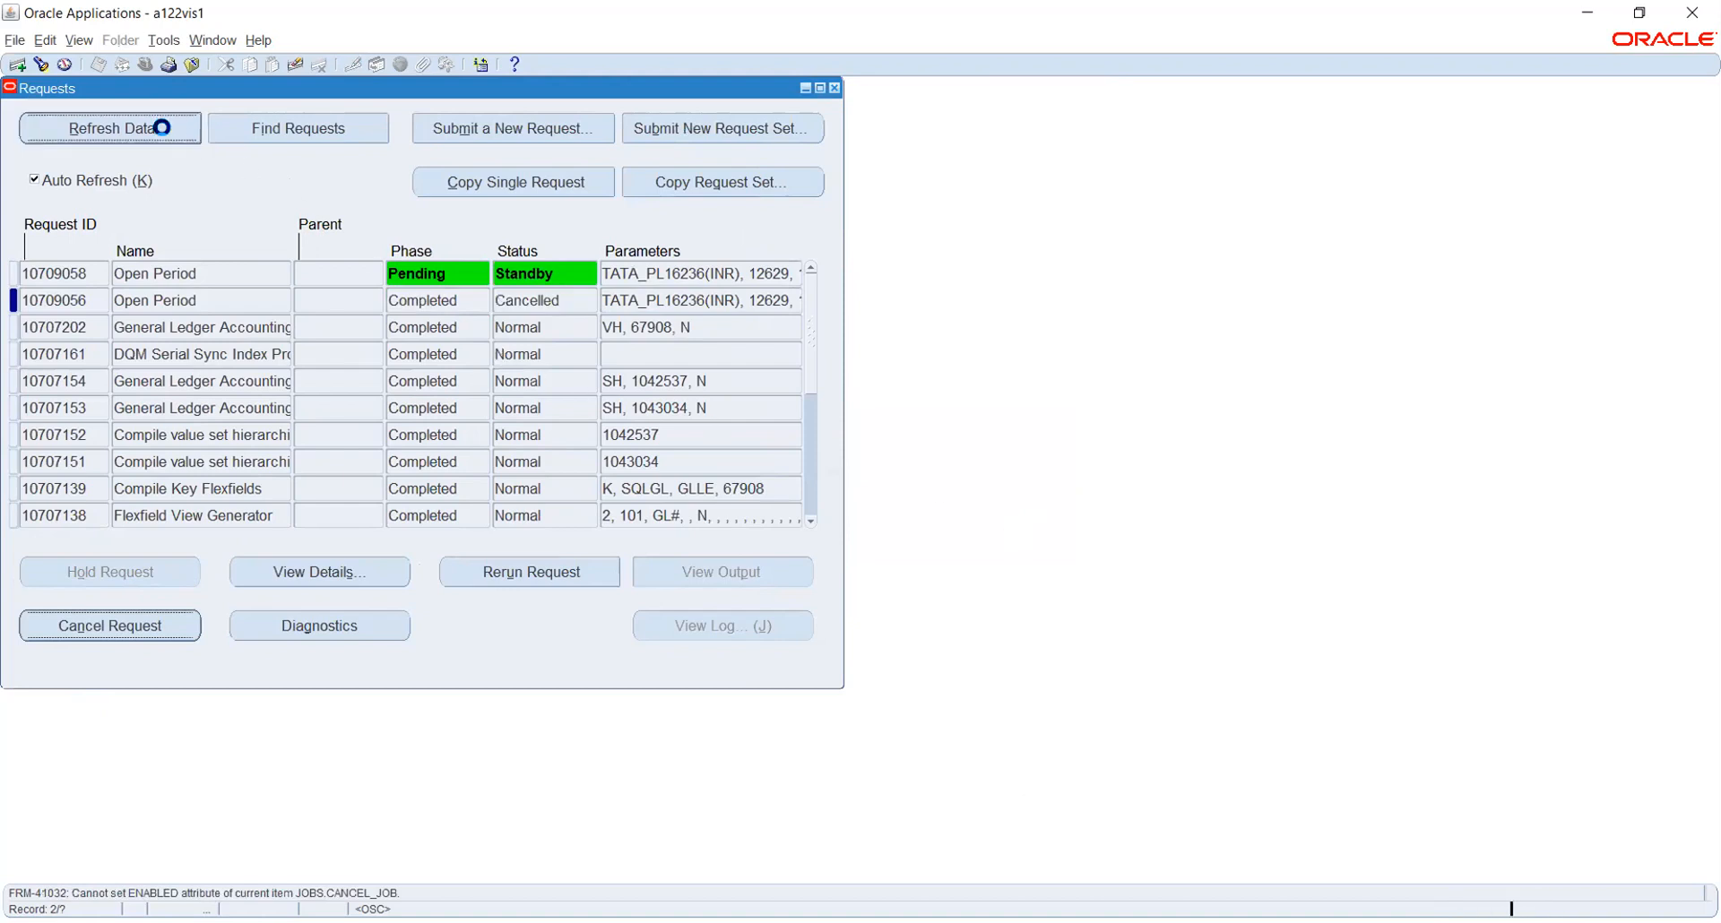
click(163, 130)
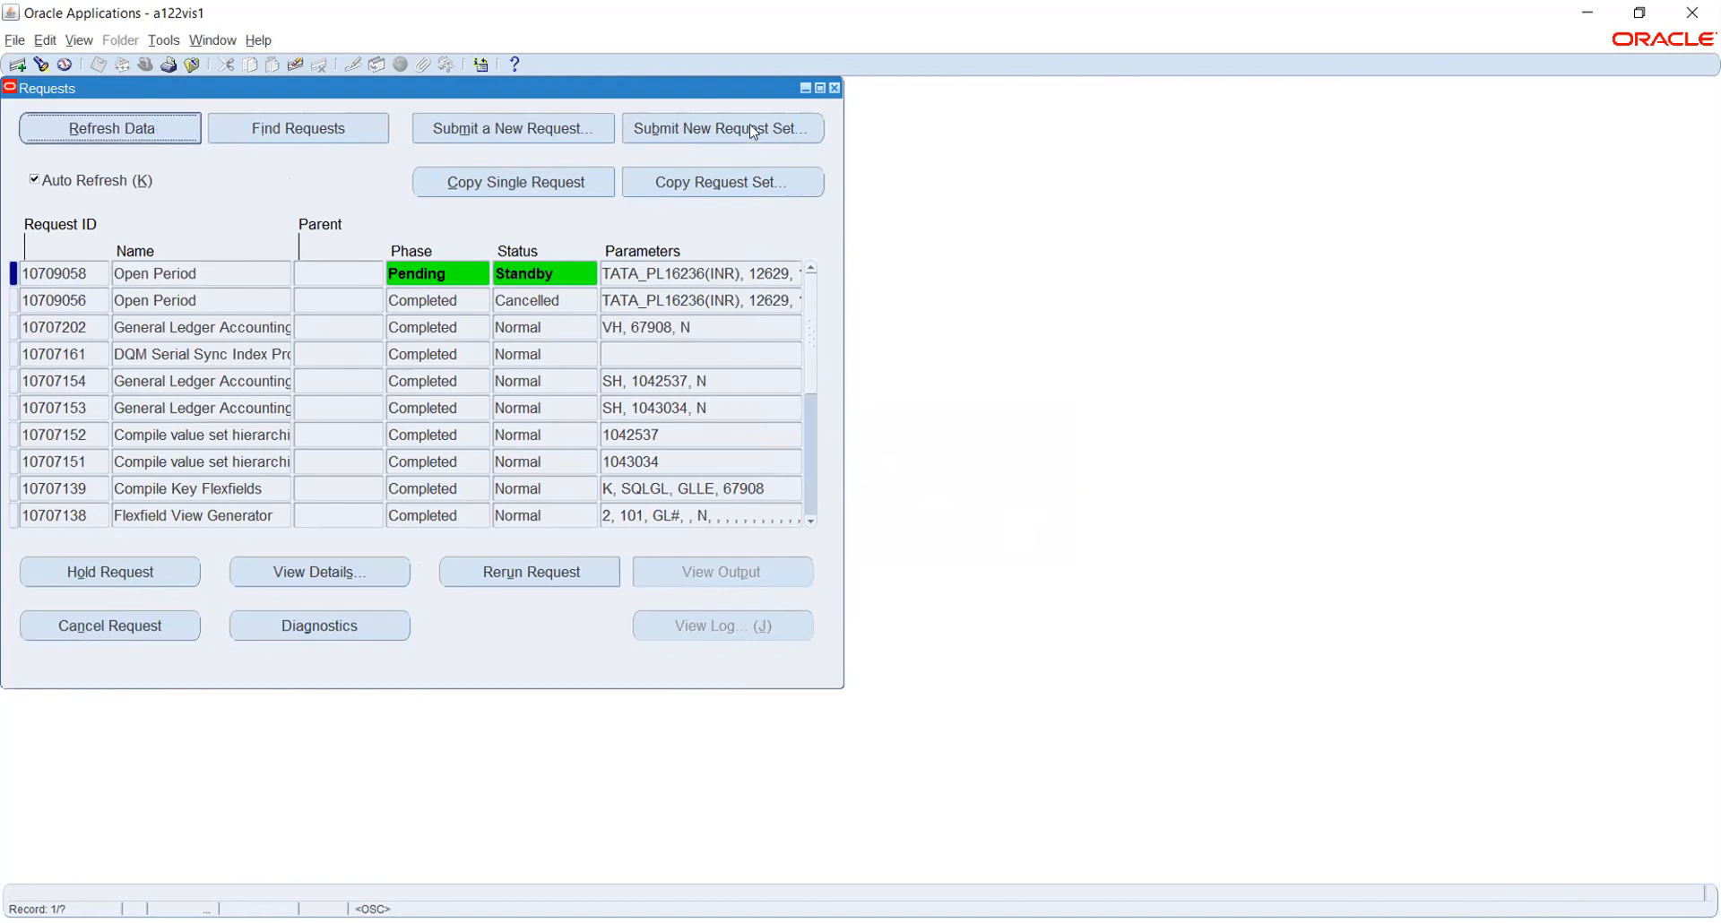
Close the Requests and Open and Close Periods windows, then expand Application and Requests in the navigator
click(835, 89)
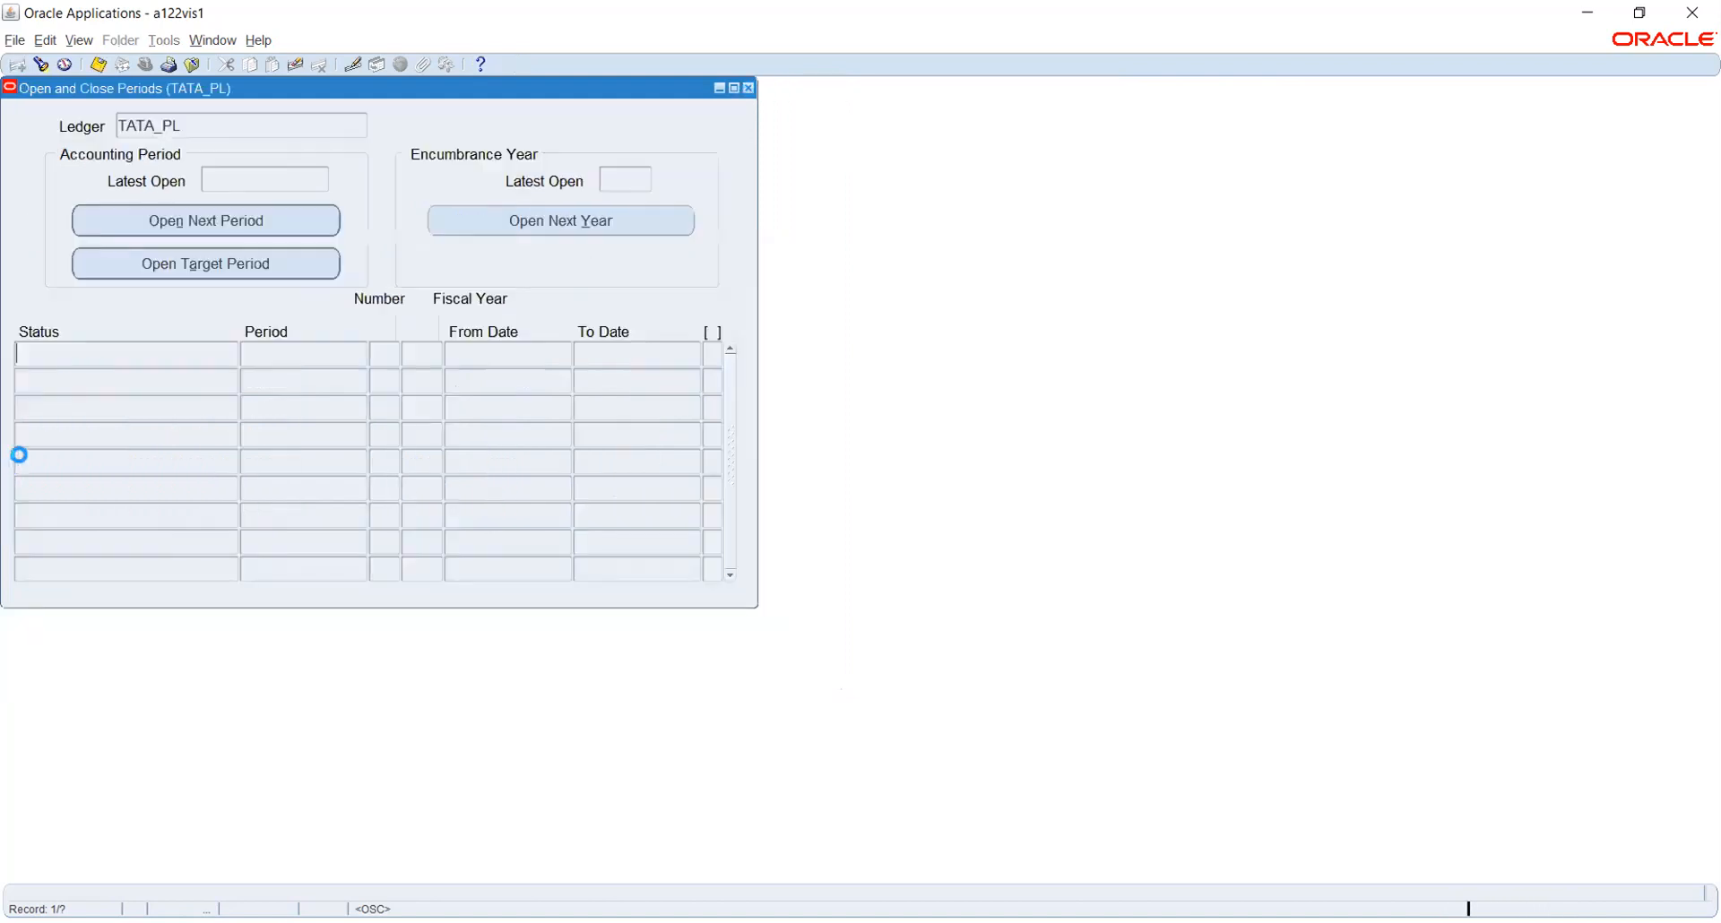
click(748, 88)
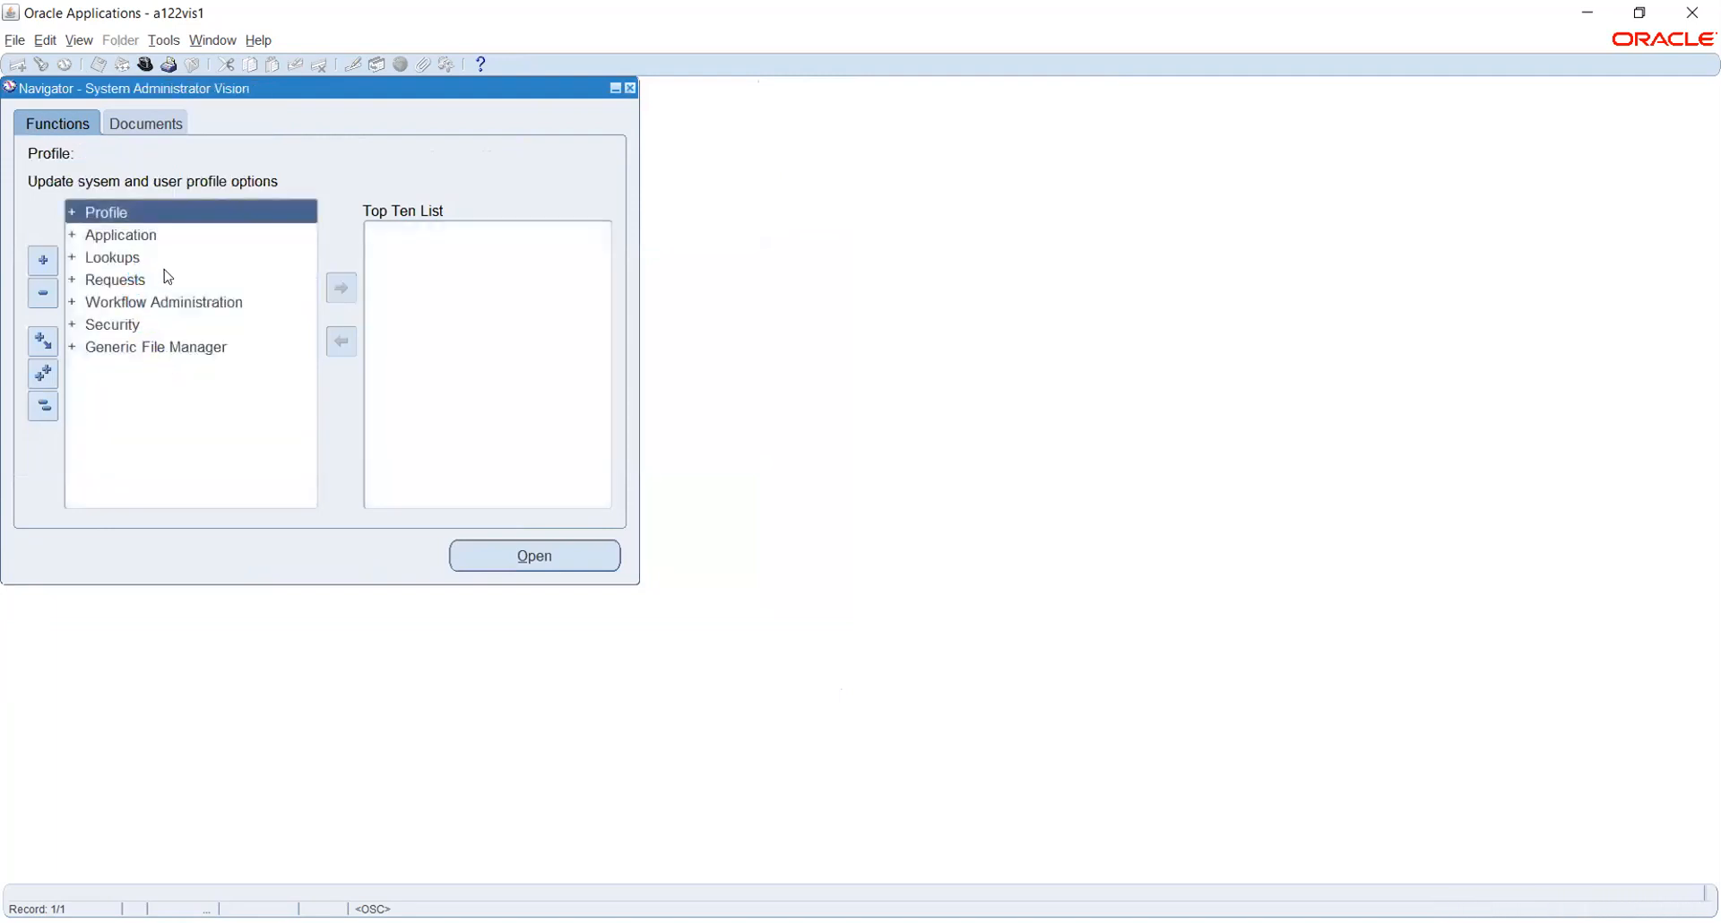
double_click(133, 237)
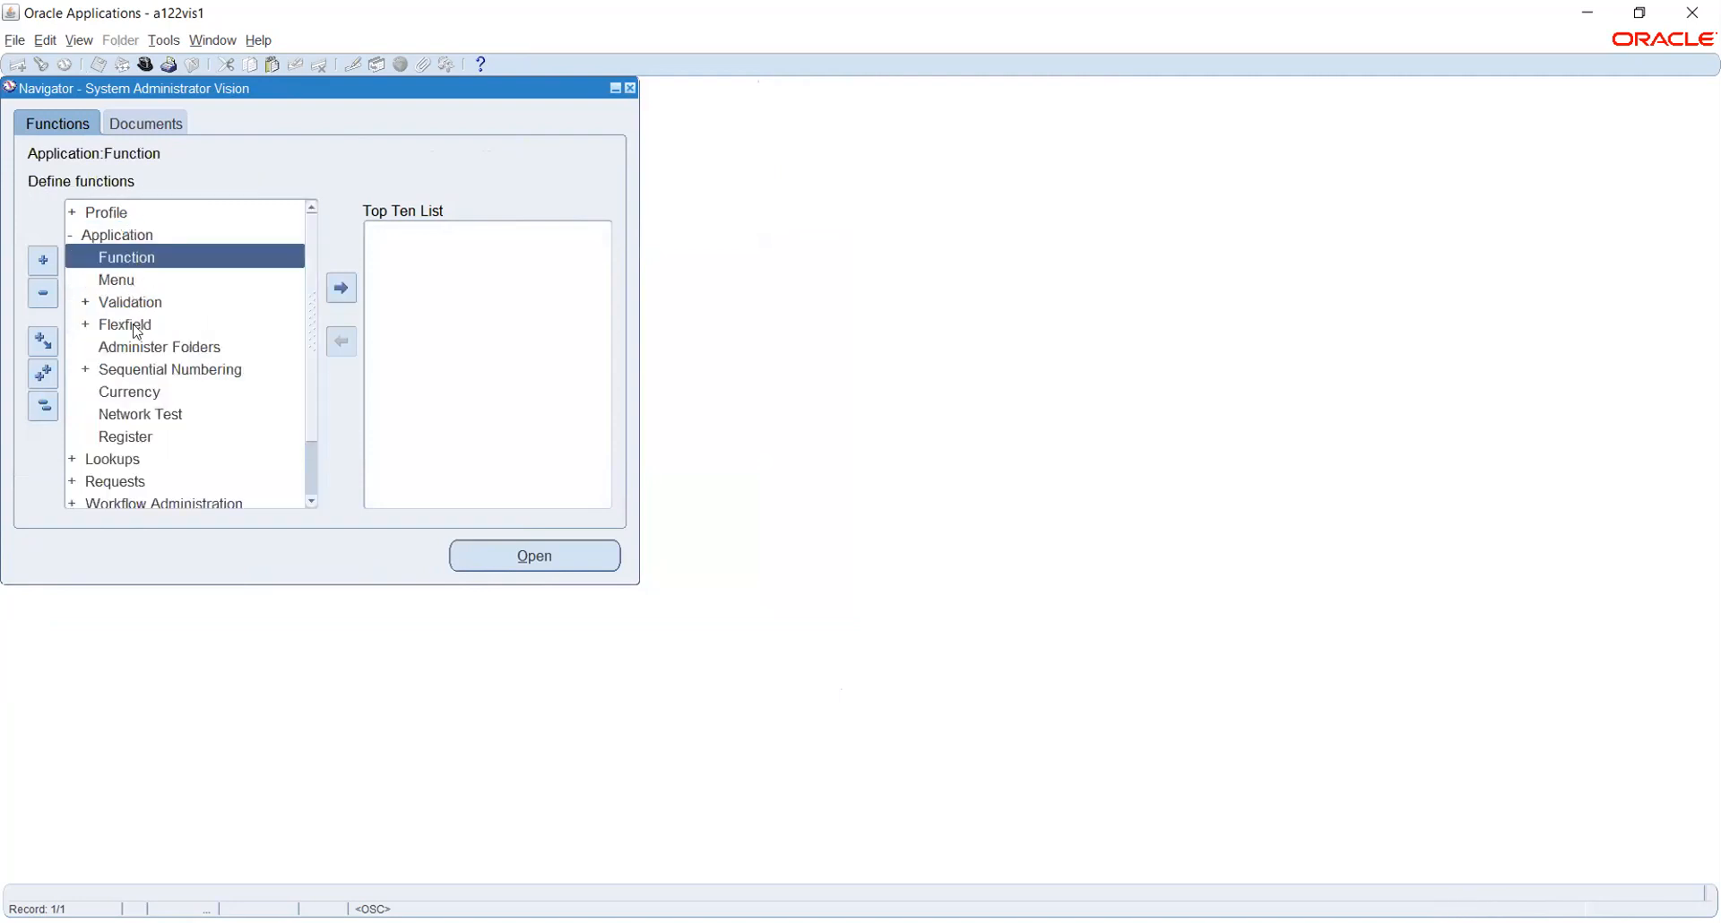
scroll(130, 341, down, 1)
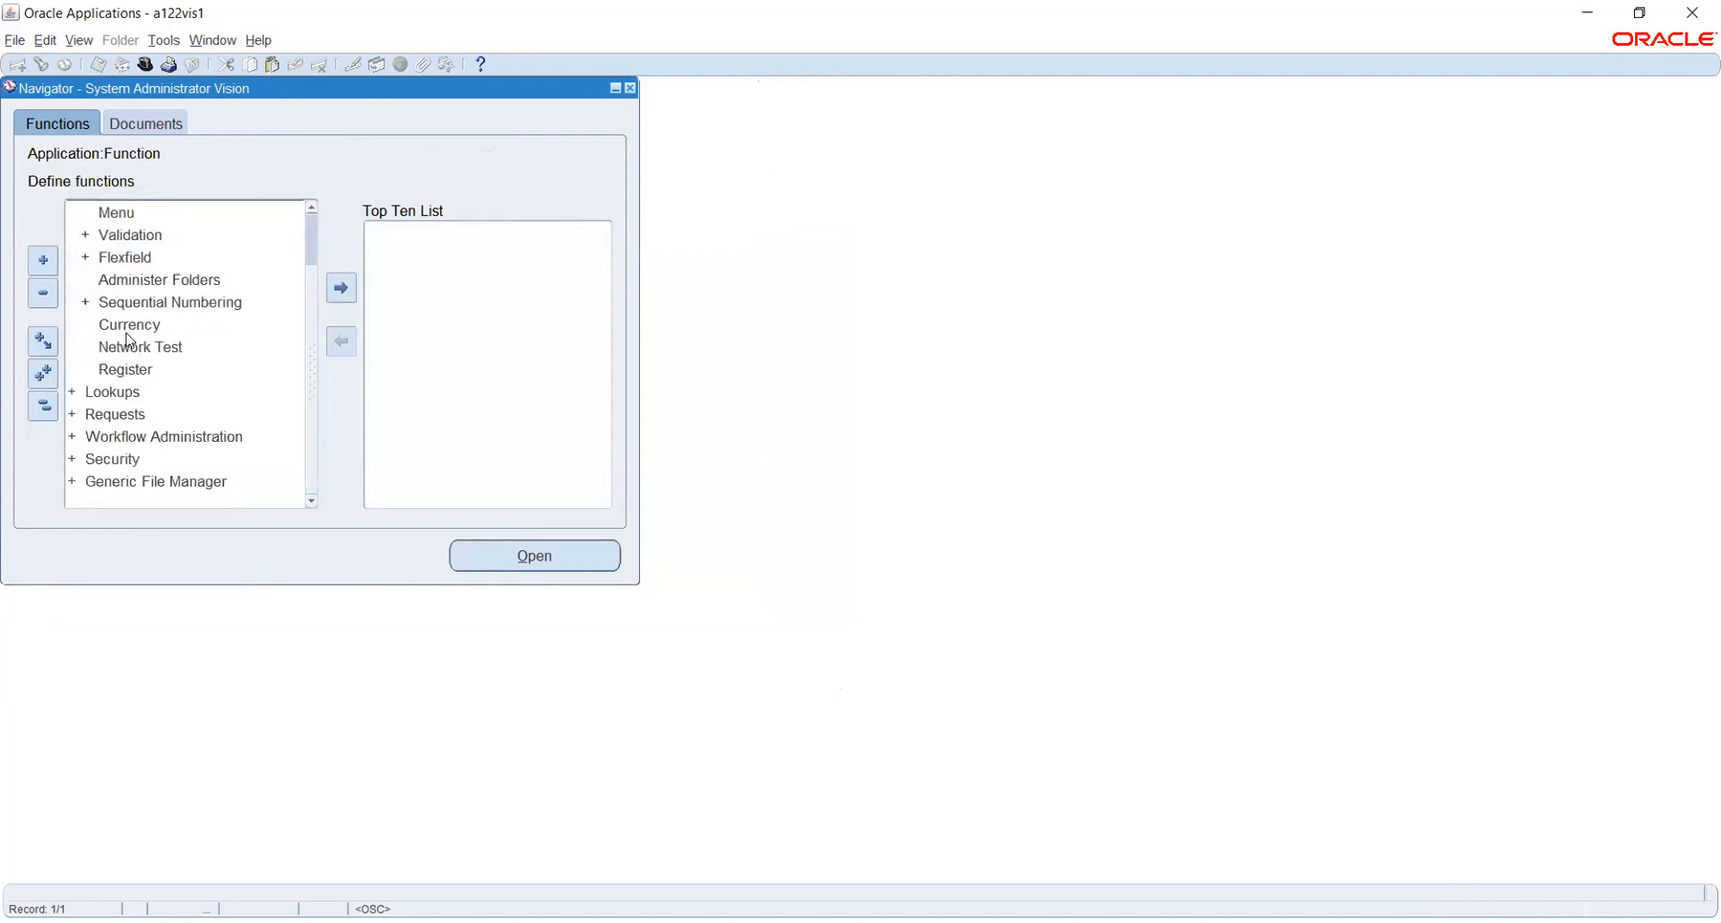
double_click(99, 411)
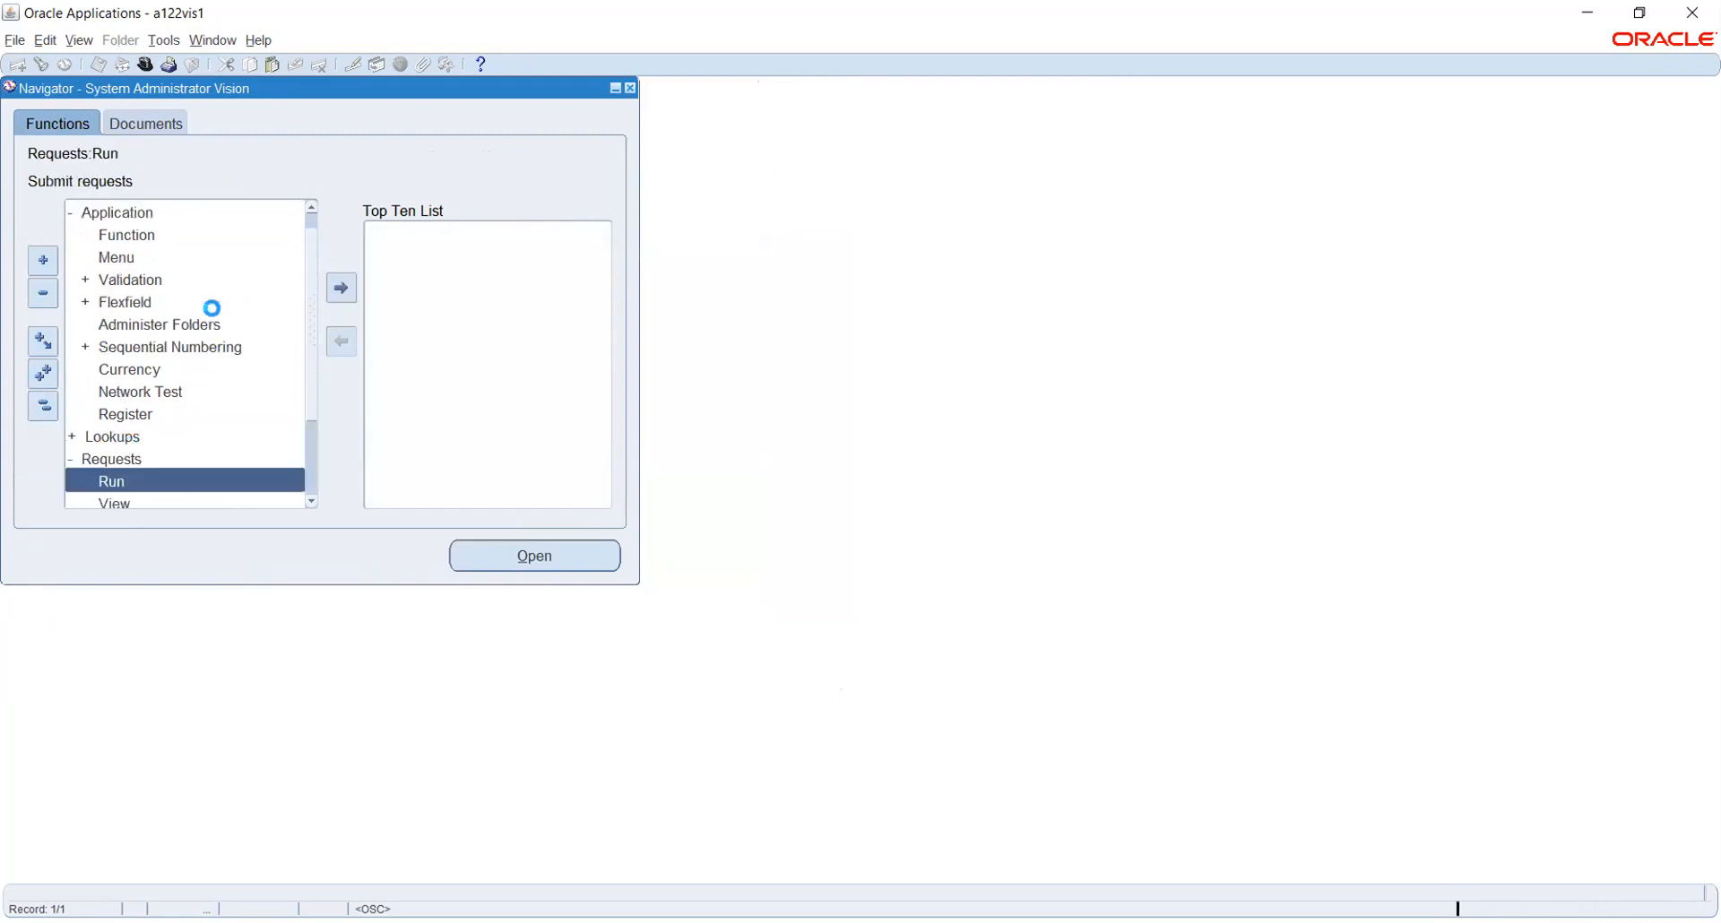
scroll(185, 317, down, 2)
scroll(185, 317, up, 2)
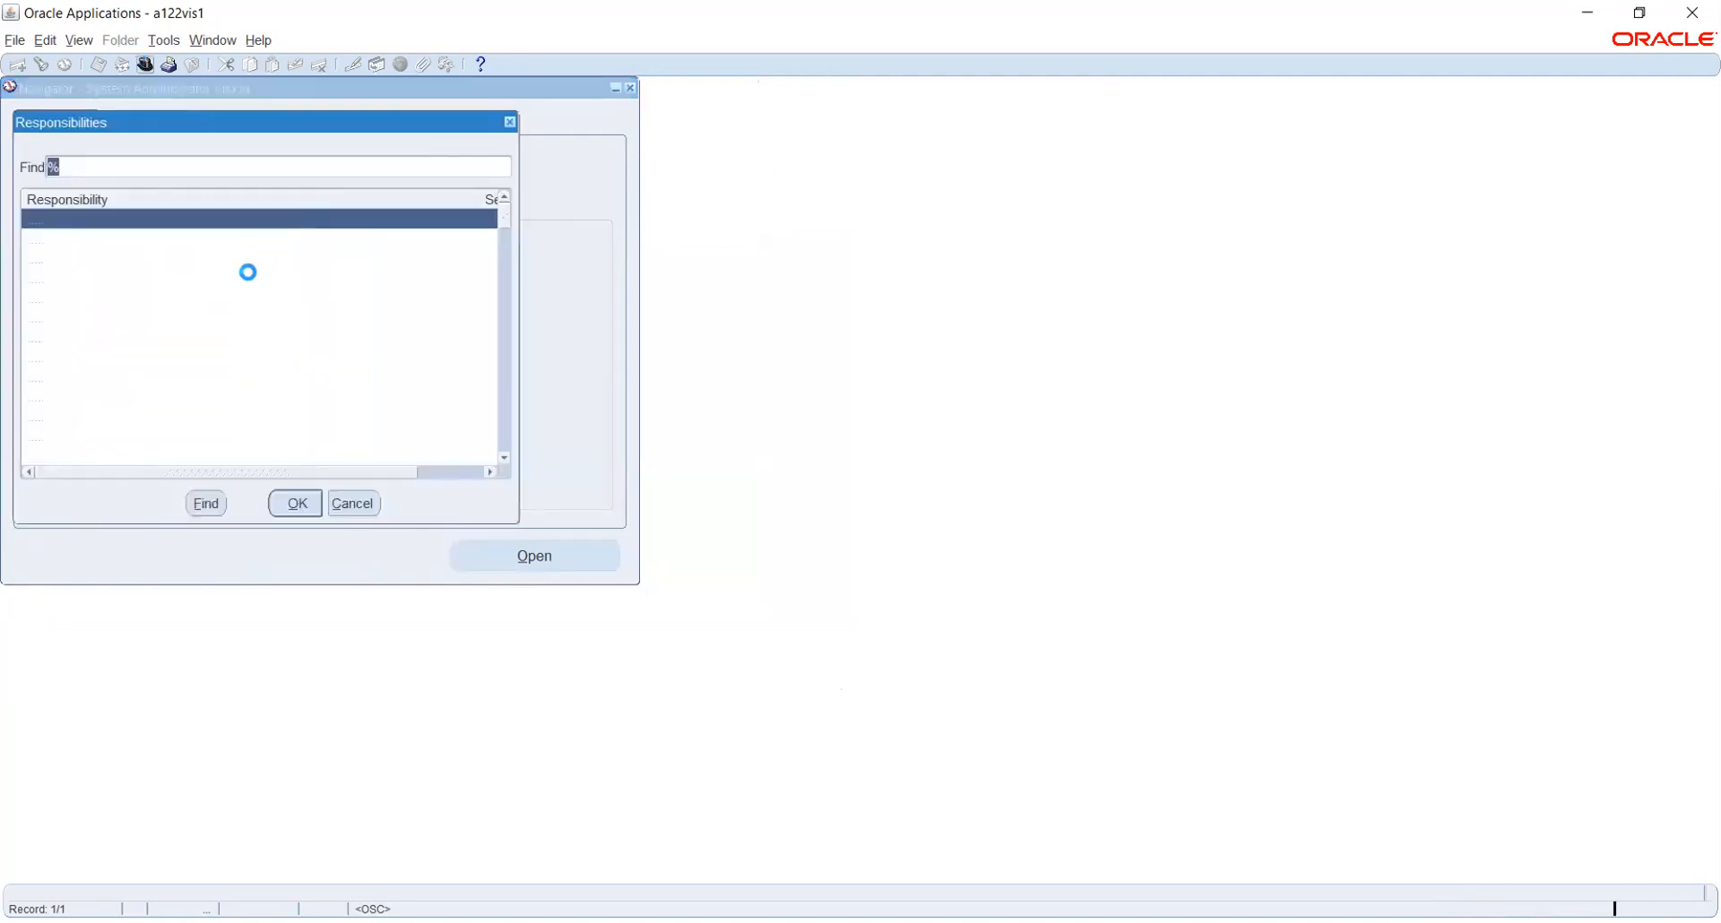
Collapse the navigator and switch to TATA General Ledger Super User, filtering the responsibilities with 't'
click(349, 502)
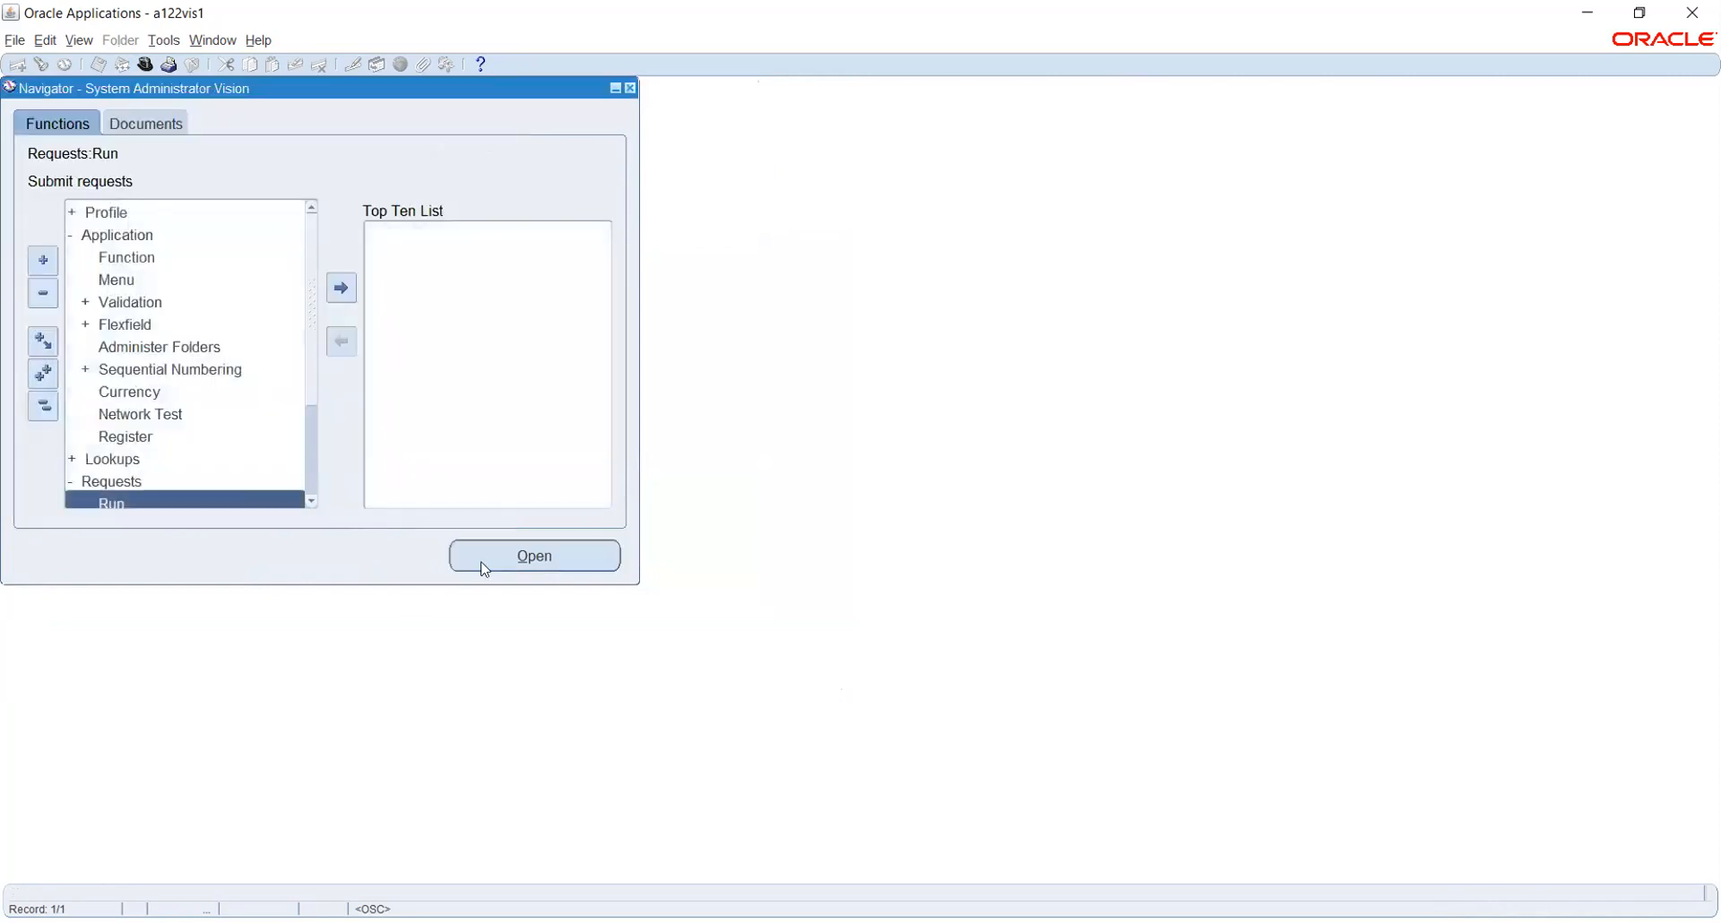
click(43, 407)
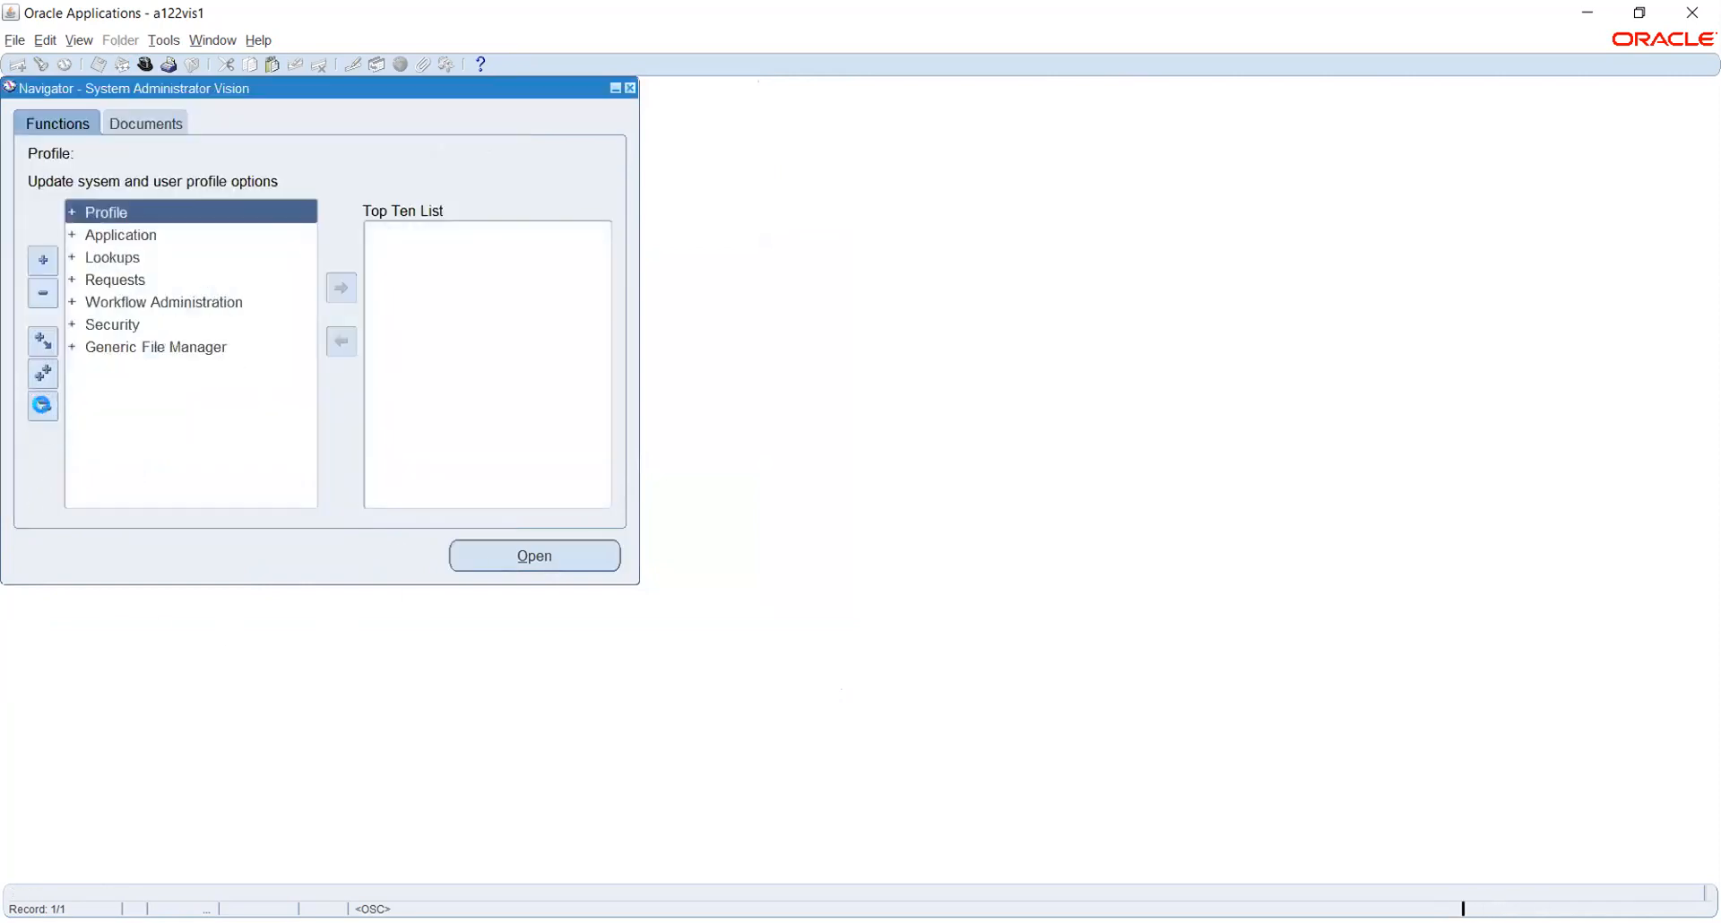
click(145, 66)
text(g%)
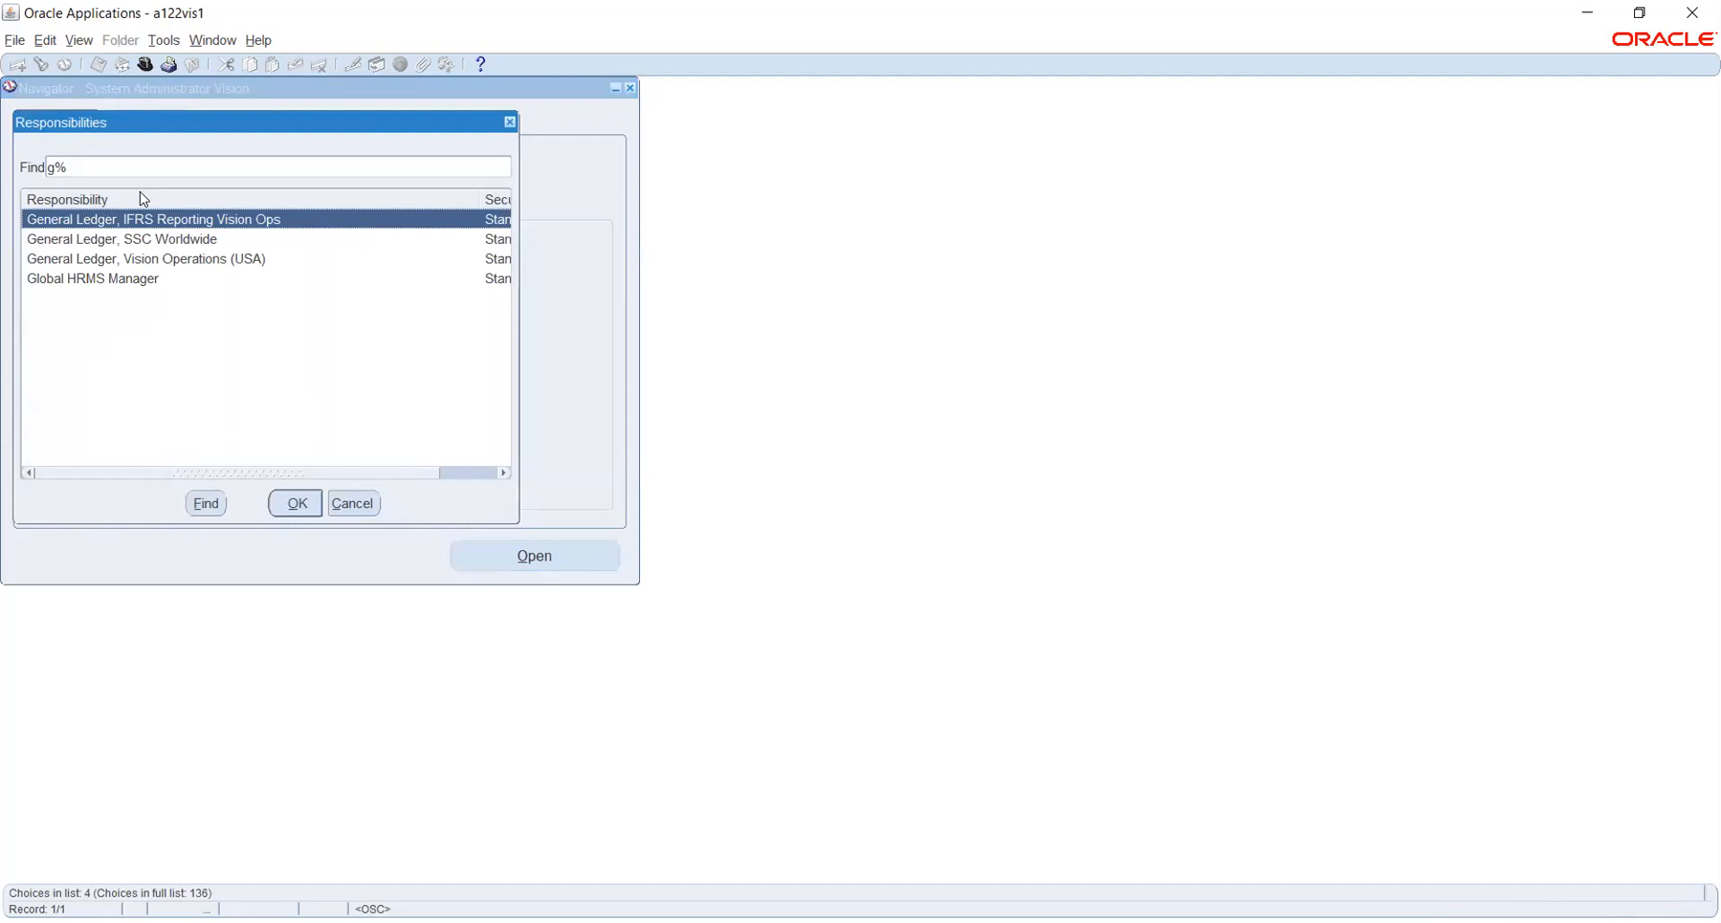
key(BackSpace)
text(t)
key(Return)
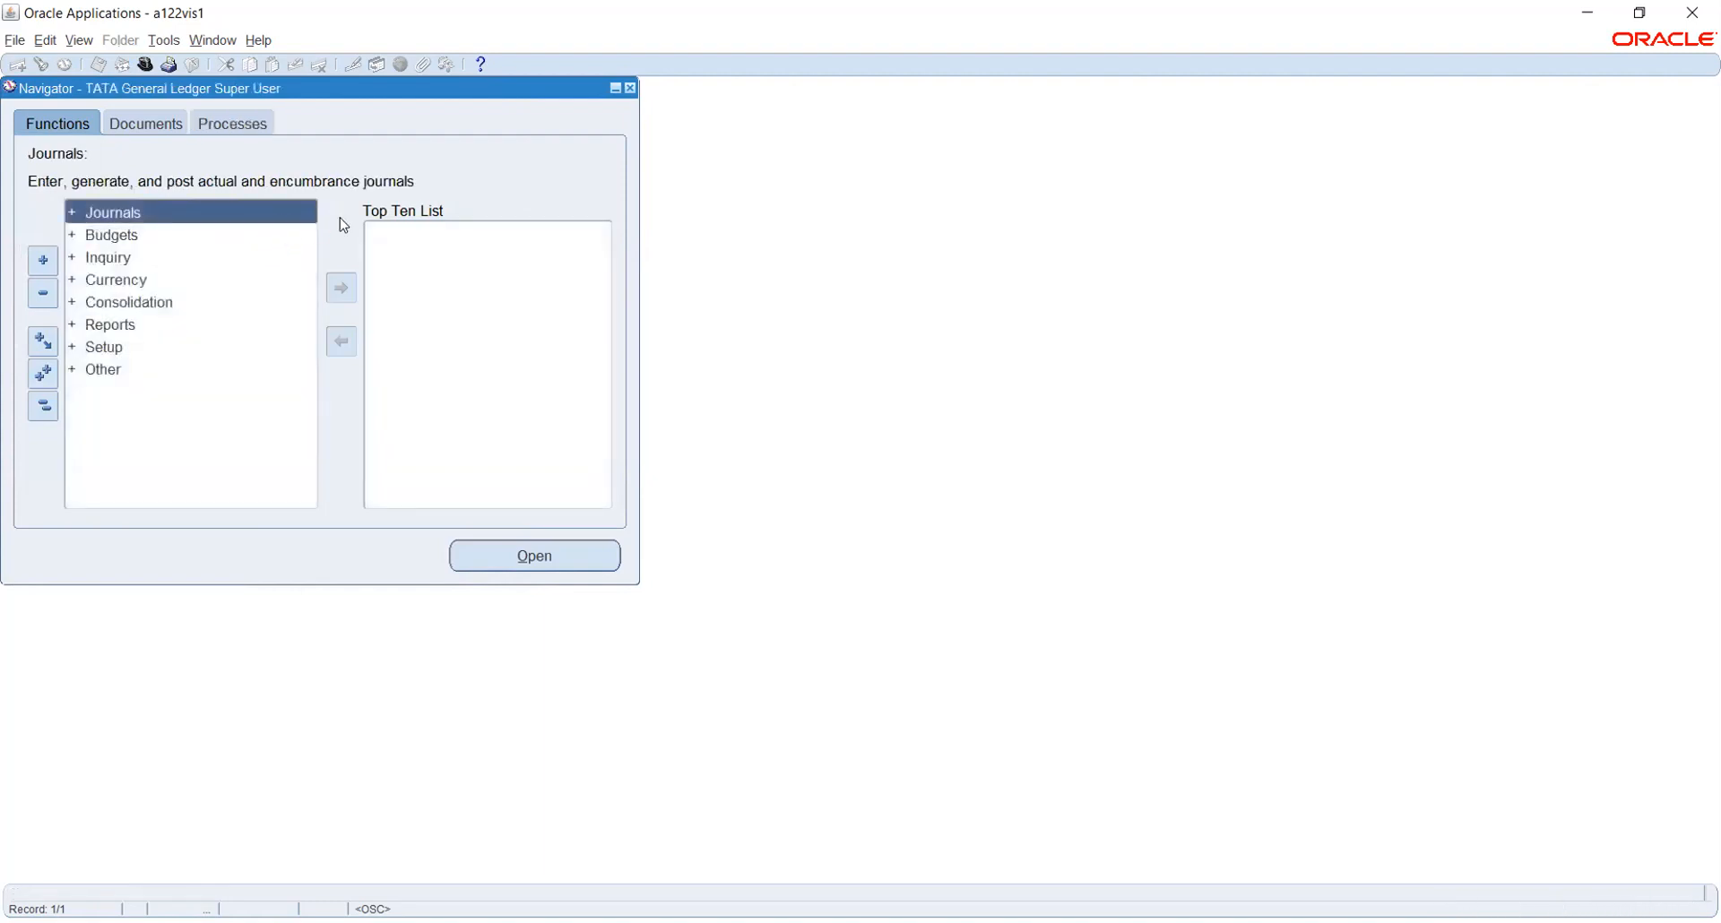
Start a new TATA_PL journal named 'the' from Journals > Enter
double_click(114, 212)
double_click(118, 238)
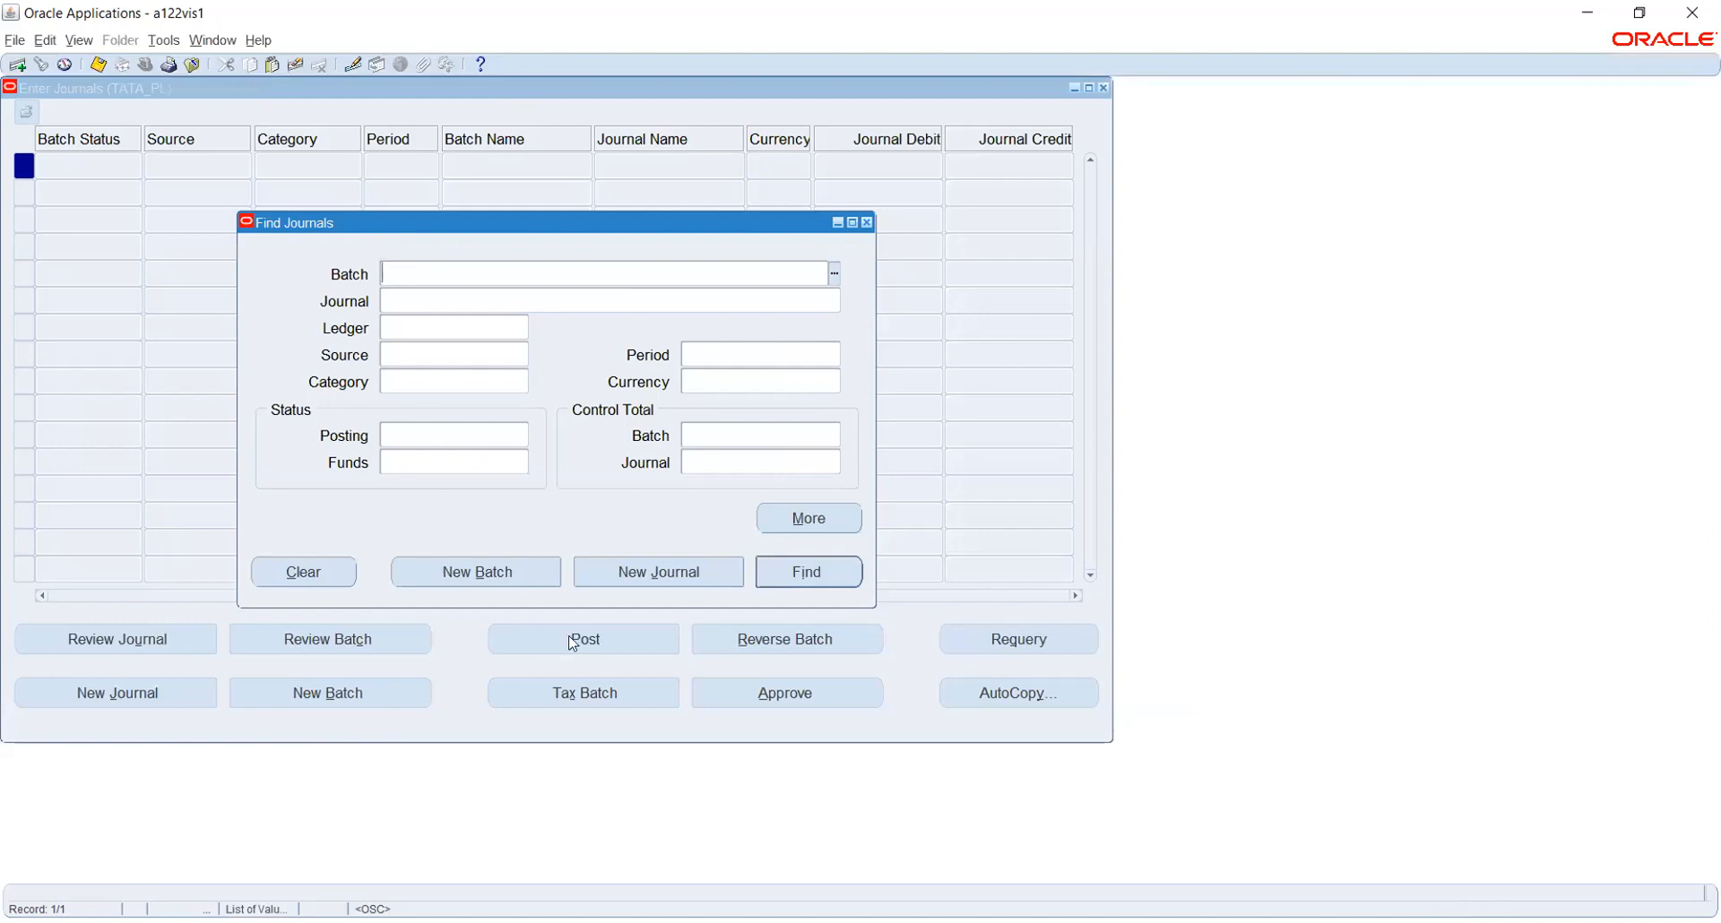
click(655, 573)
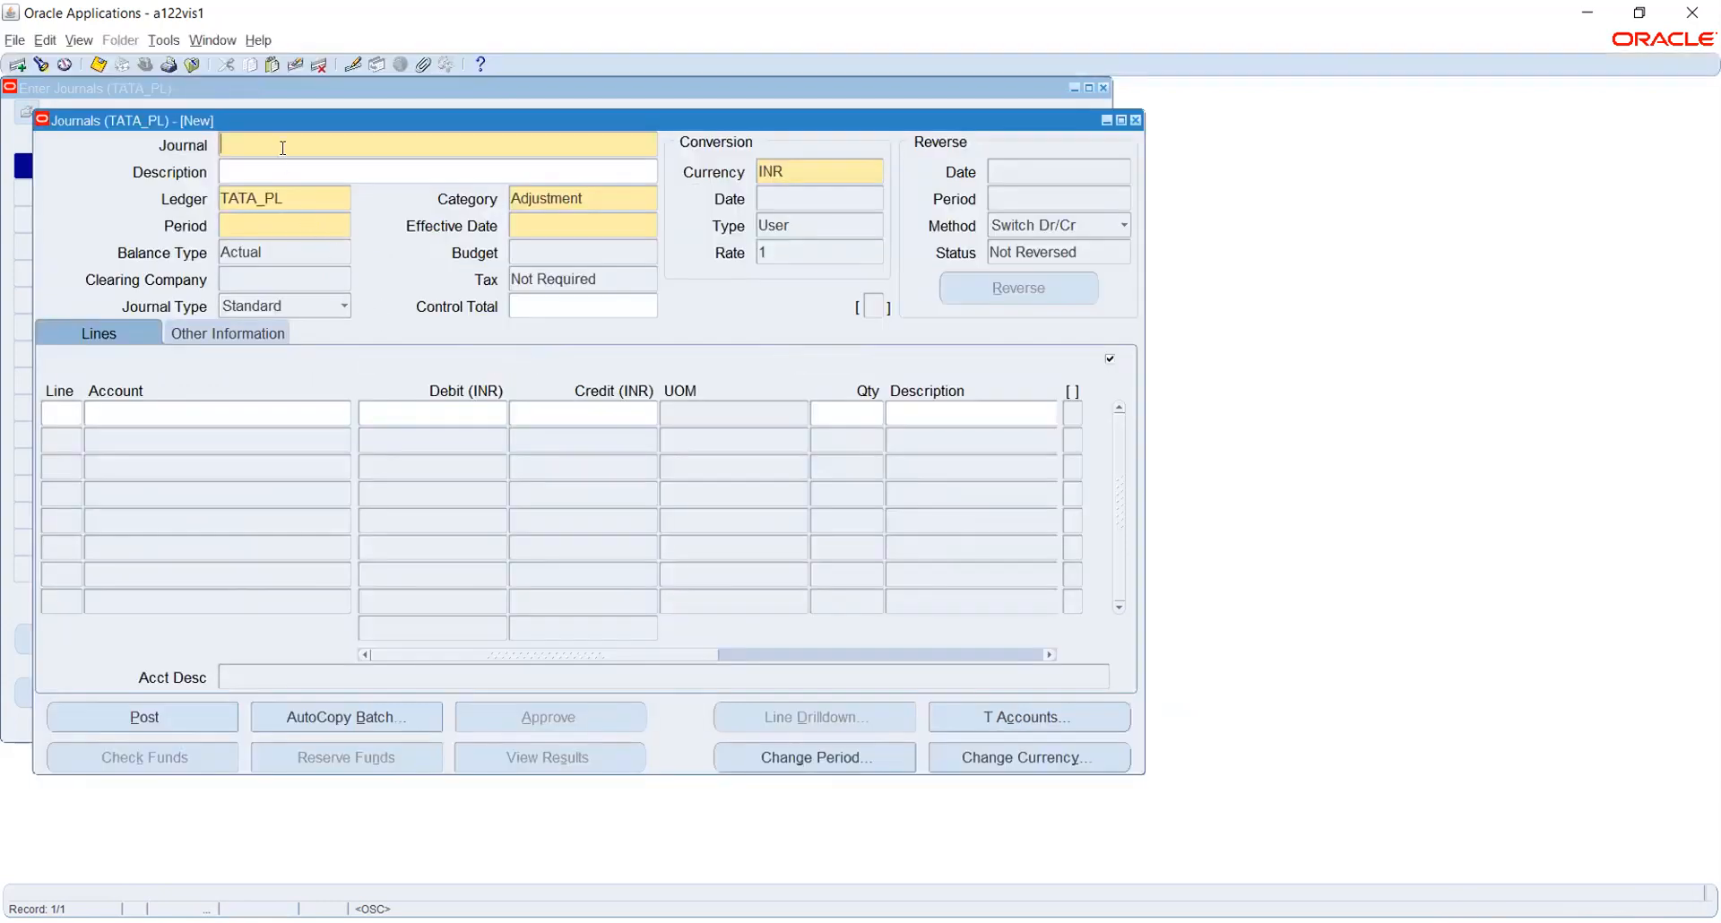
text(the)
key(Tab)
Open the journal's Period list, find no accounting periods available, and go to View > Requests
click(321, 226)
click(346, 228)
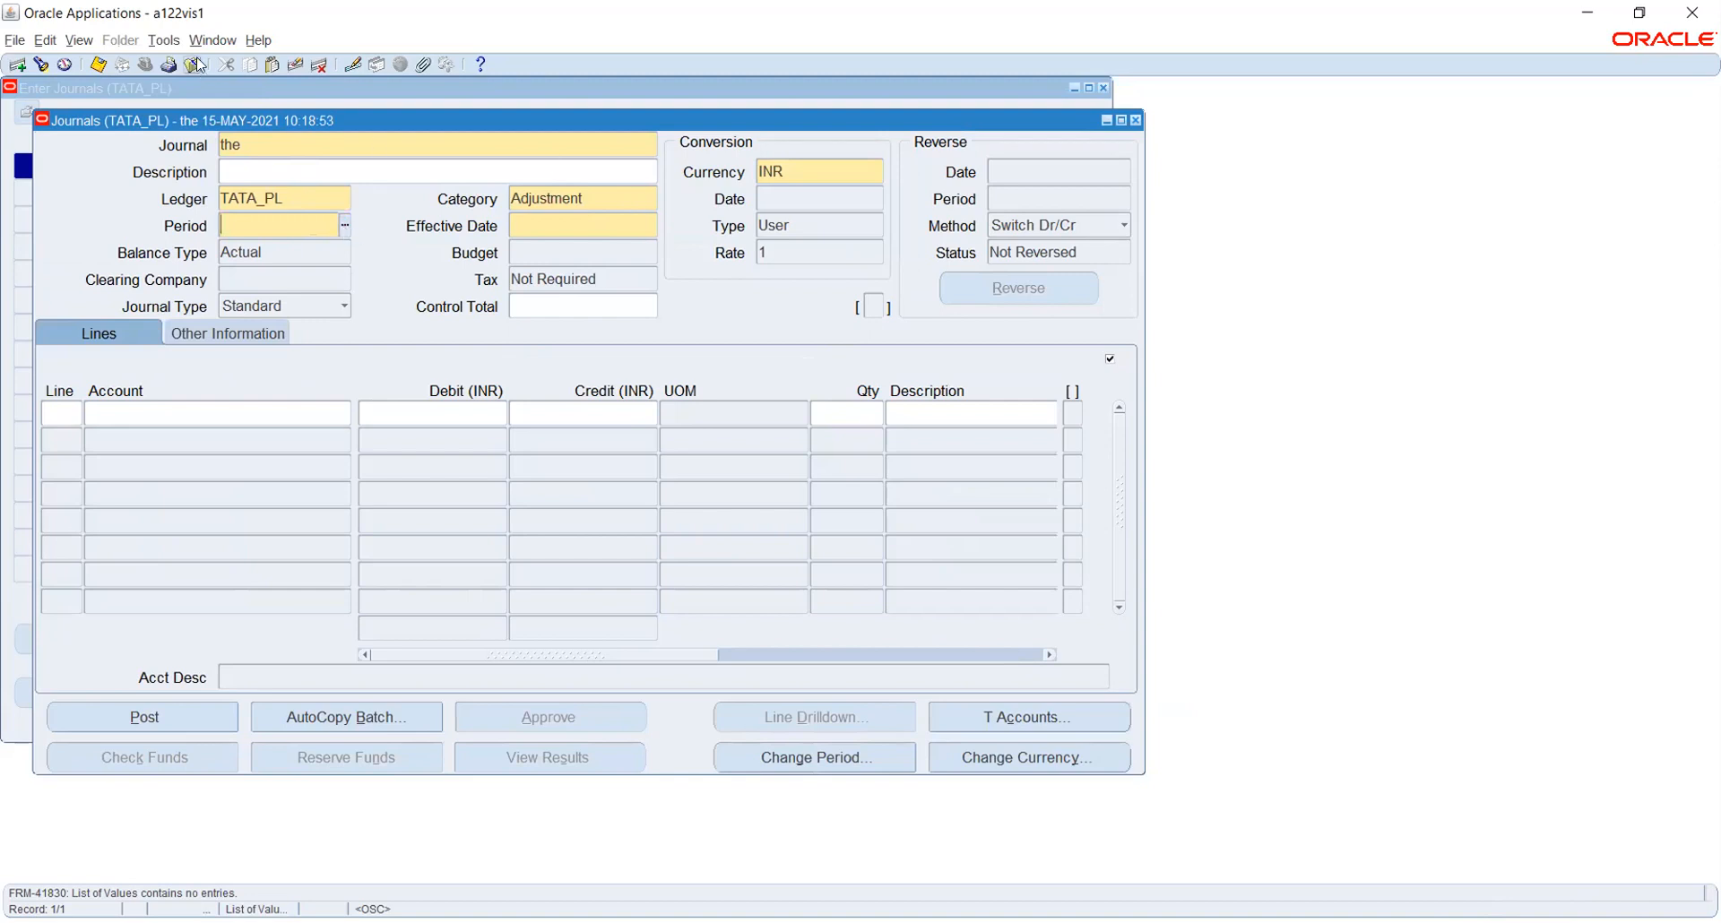
click(75, 50)
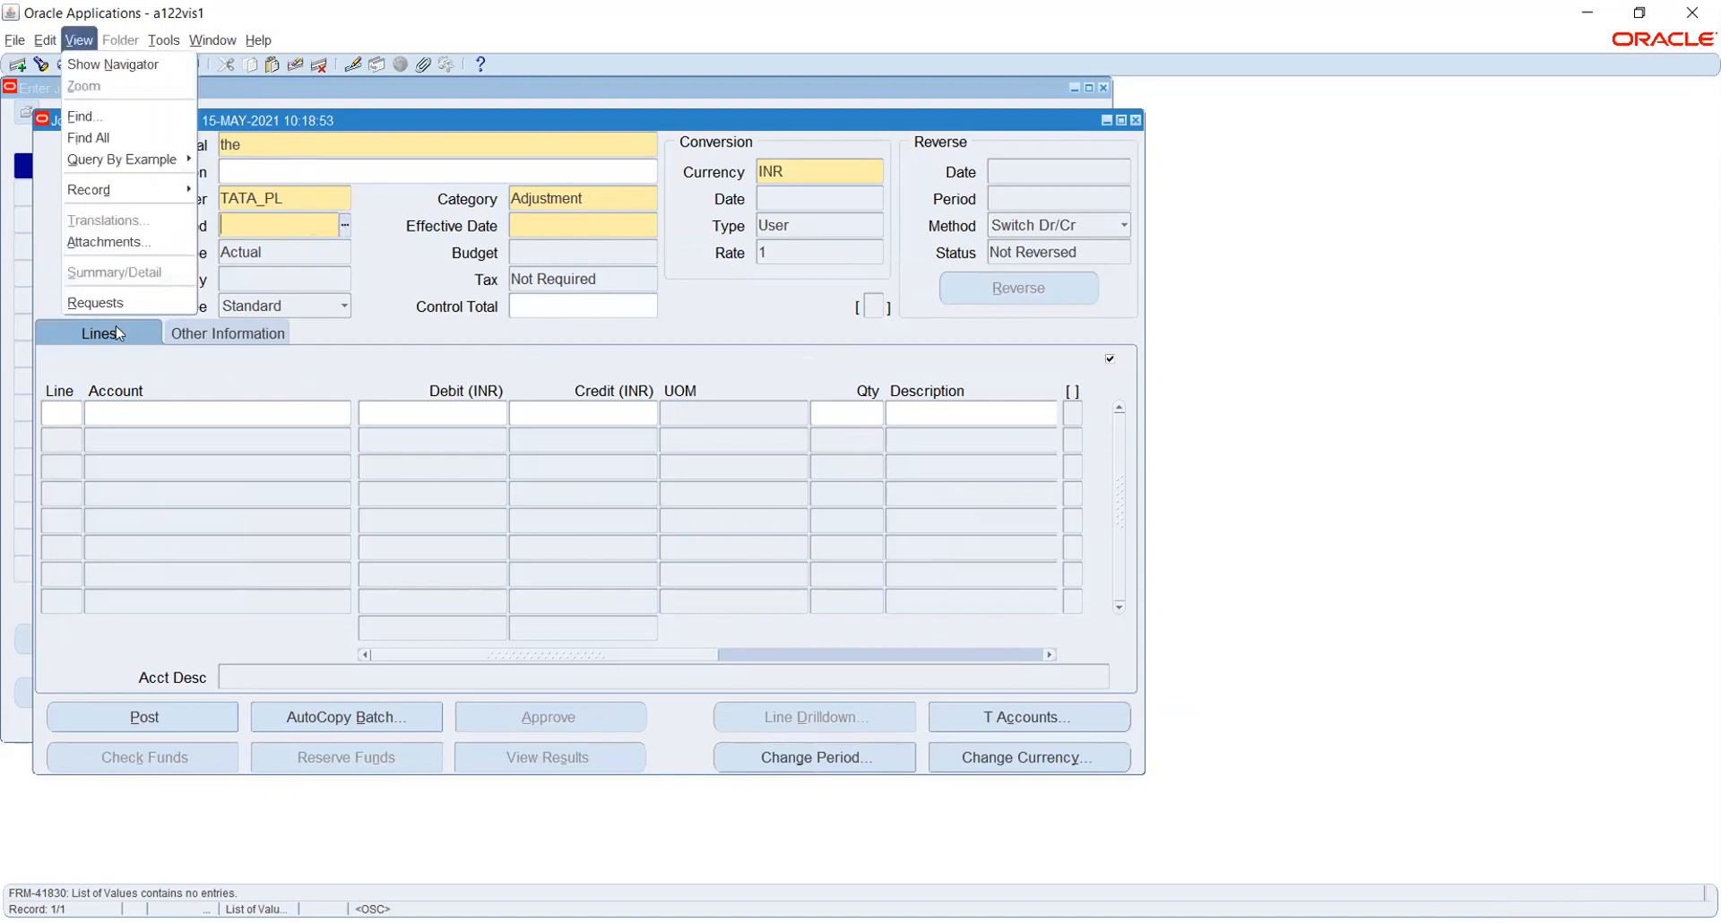
click(99, 303)
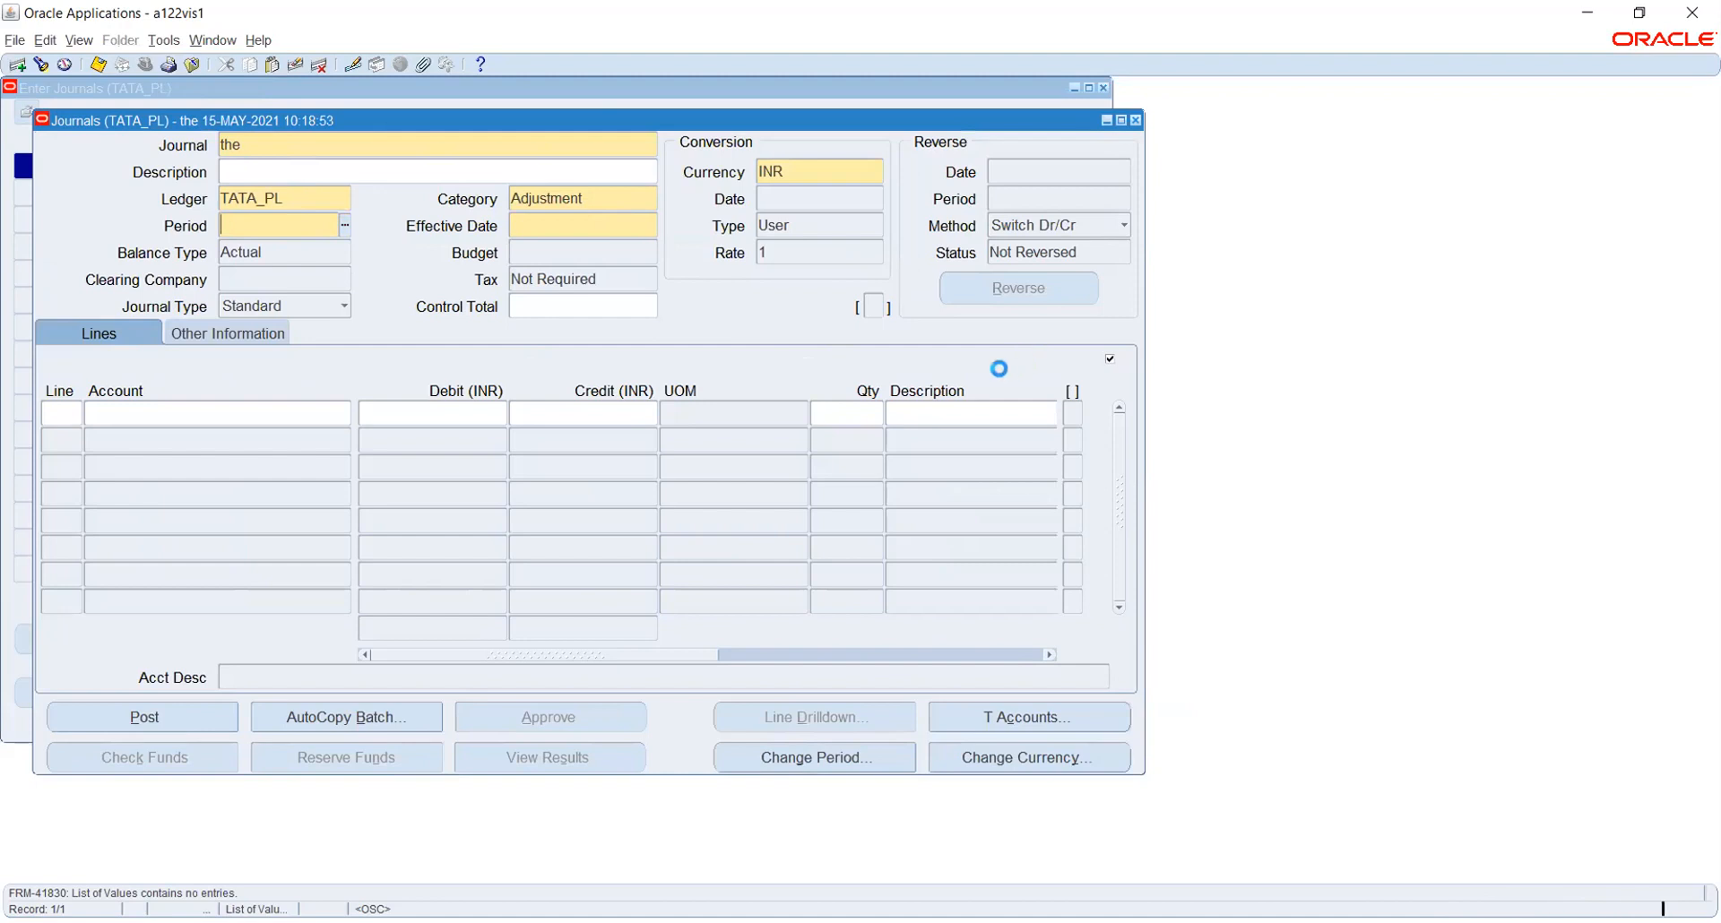
List and refresh the concurrent requests: Open Period 10709058 is still Pending Standby, 10709056 cancelled
click(665, 610)
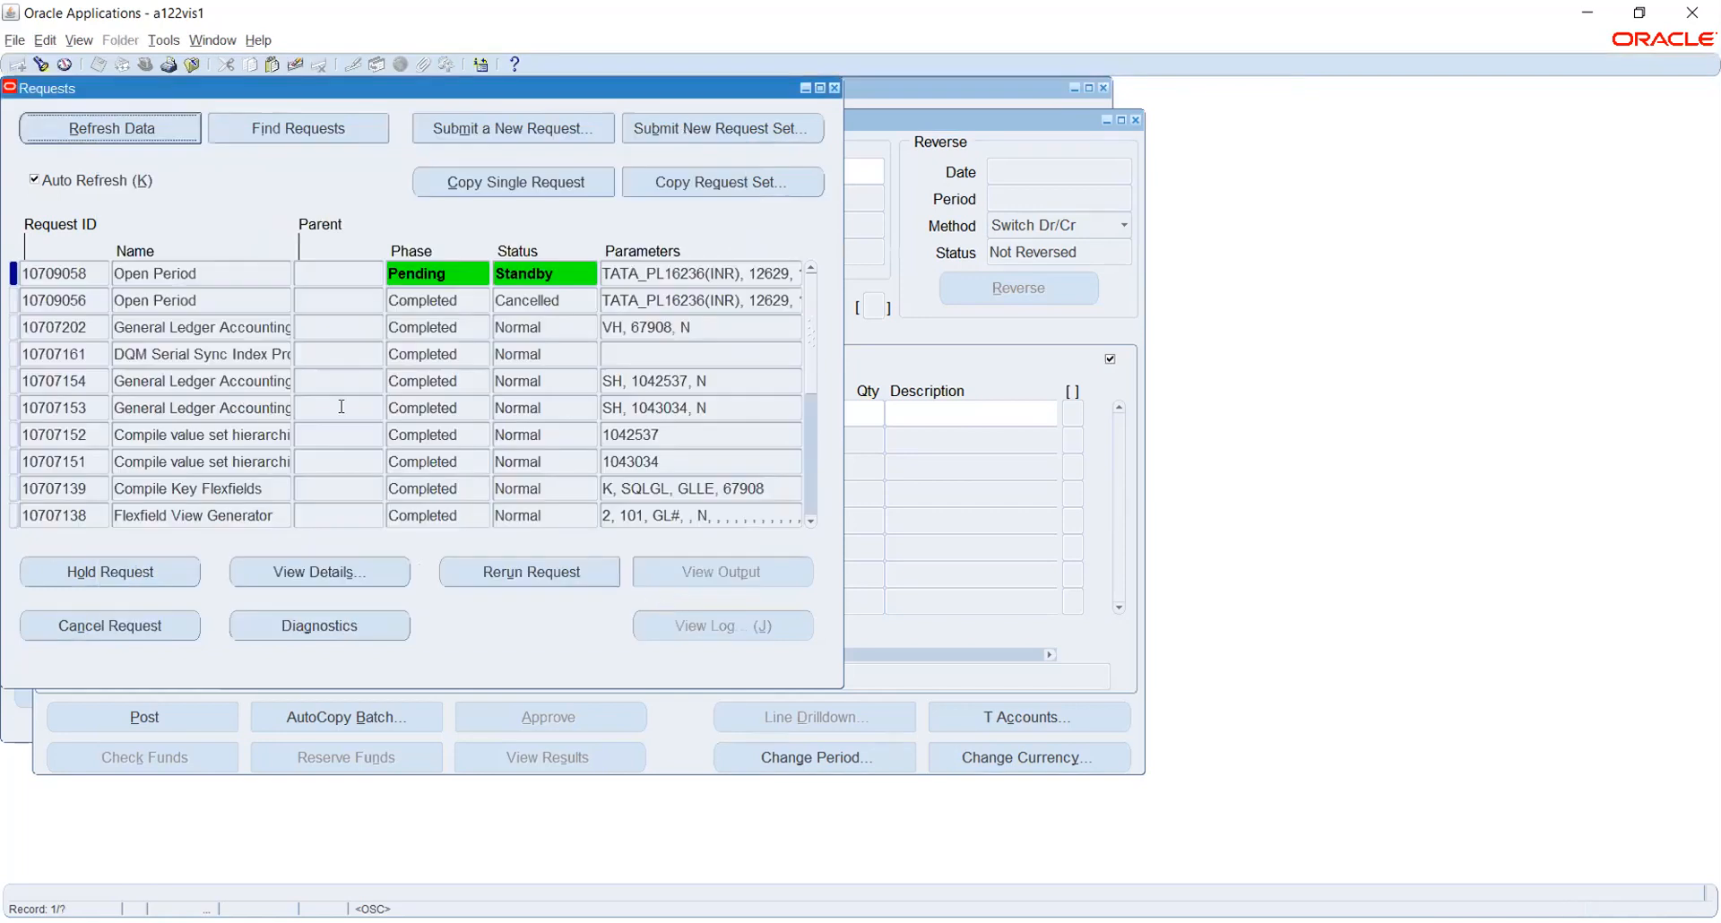
click(114, 128)
click(1191, 68)
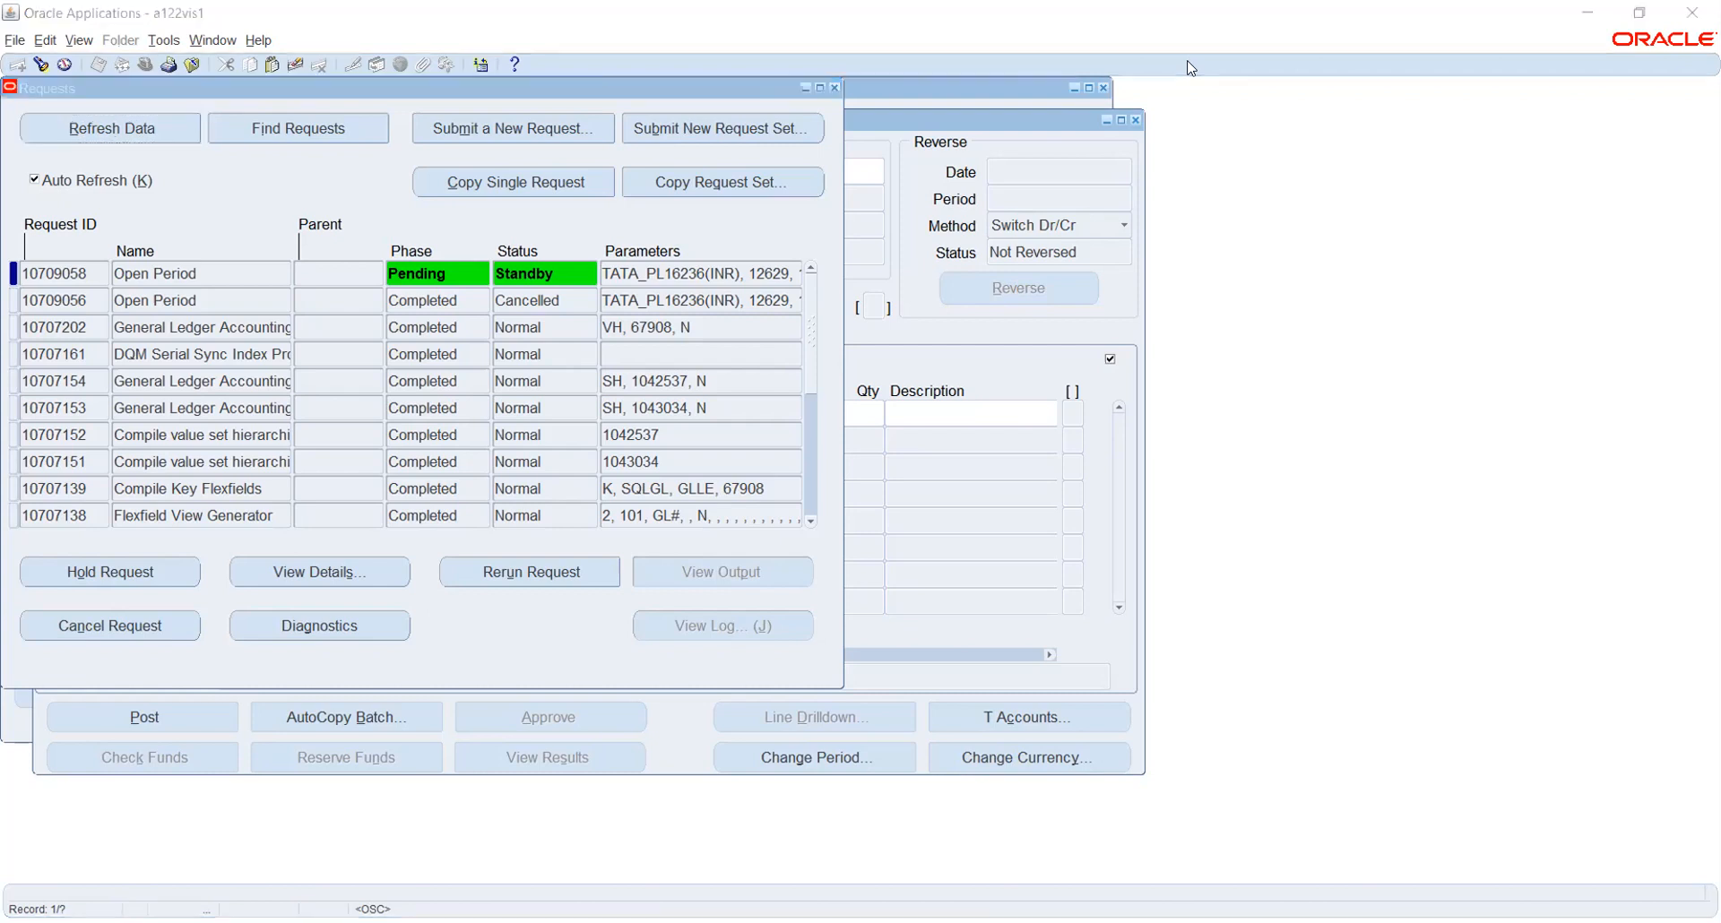
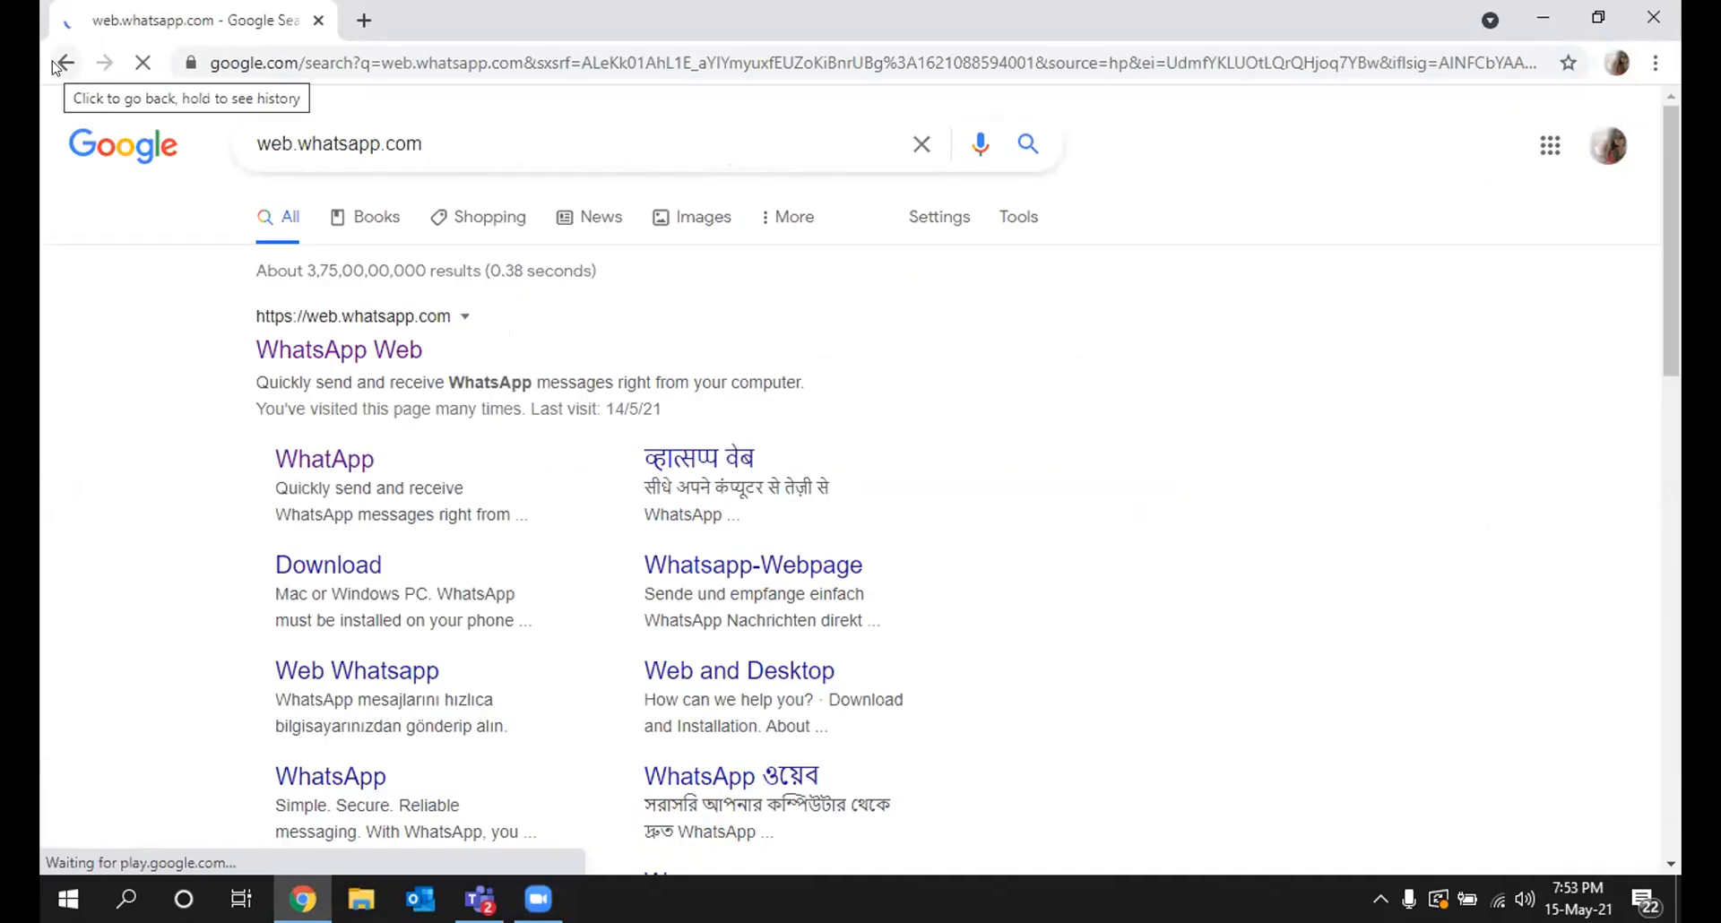
Go back from the Google search results to the Google home page
click(55, 66)
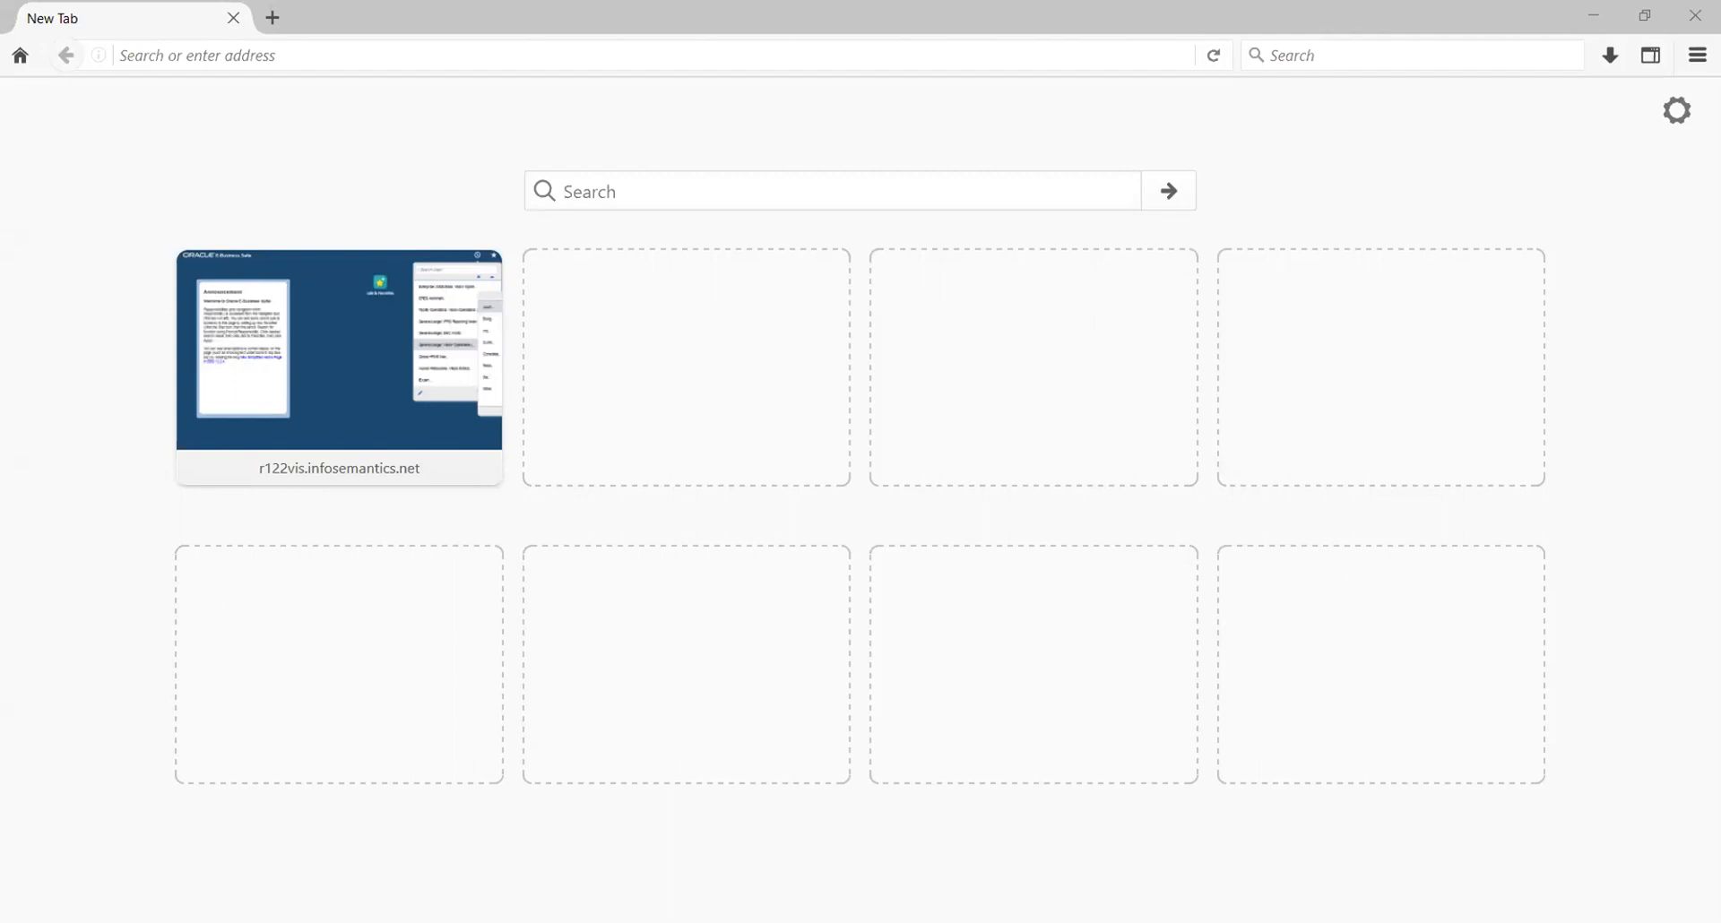
Load the r122vis.infosemantics.net EBS site and log in with the account password
click(562, 55)
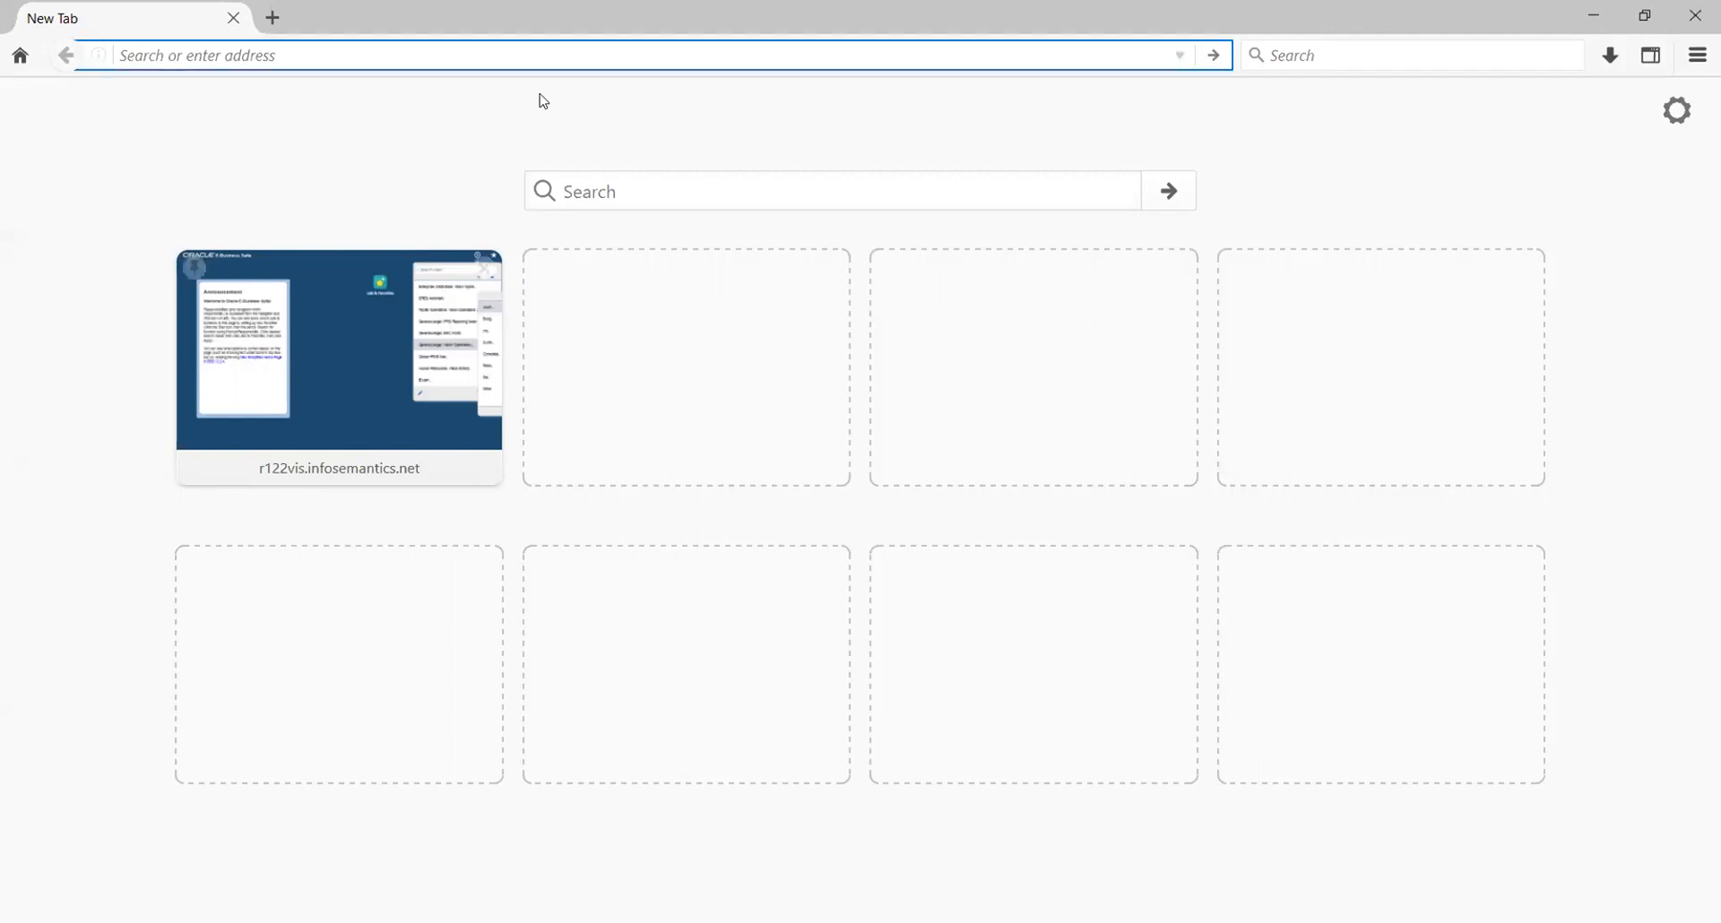
text(http://r122vis.infosemantics.net)
key(Return)
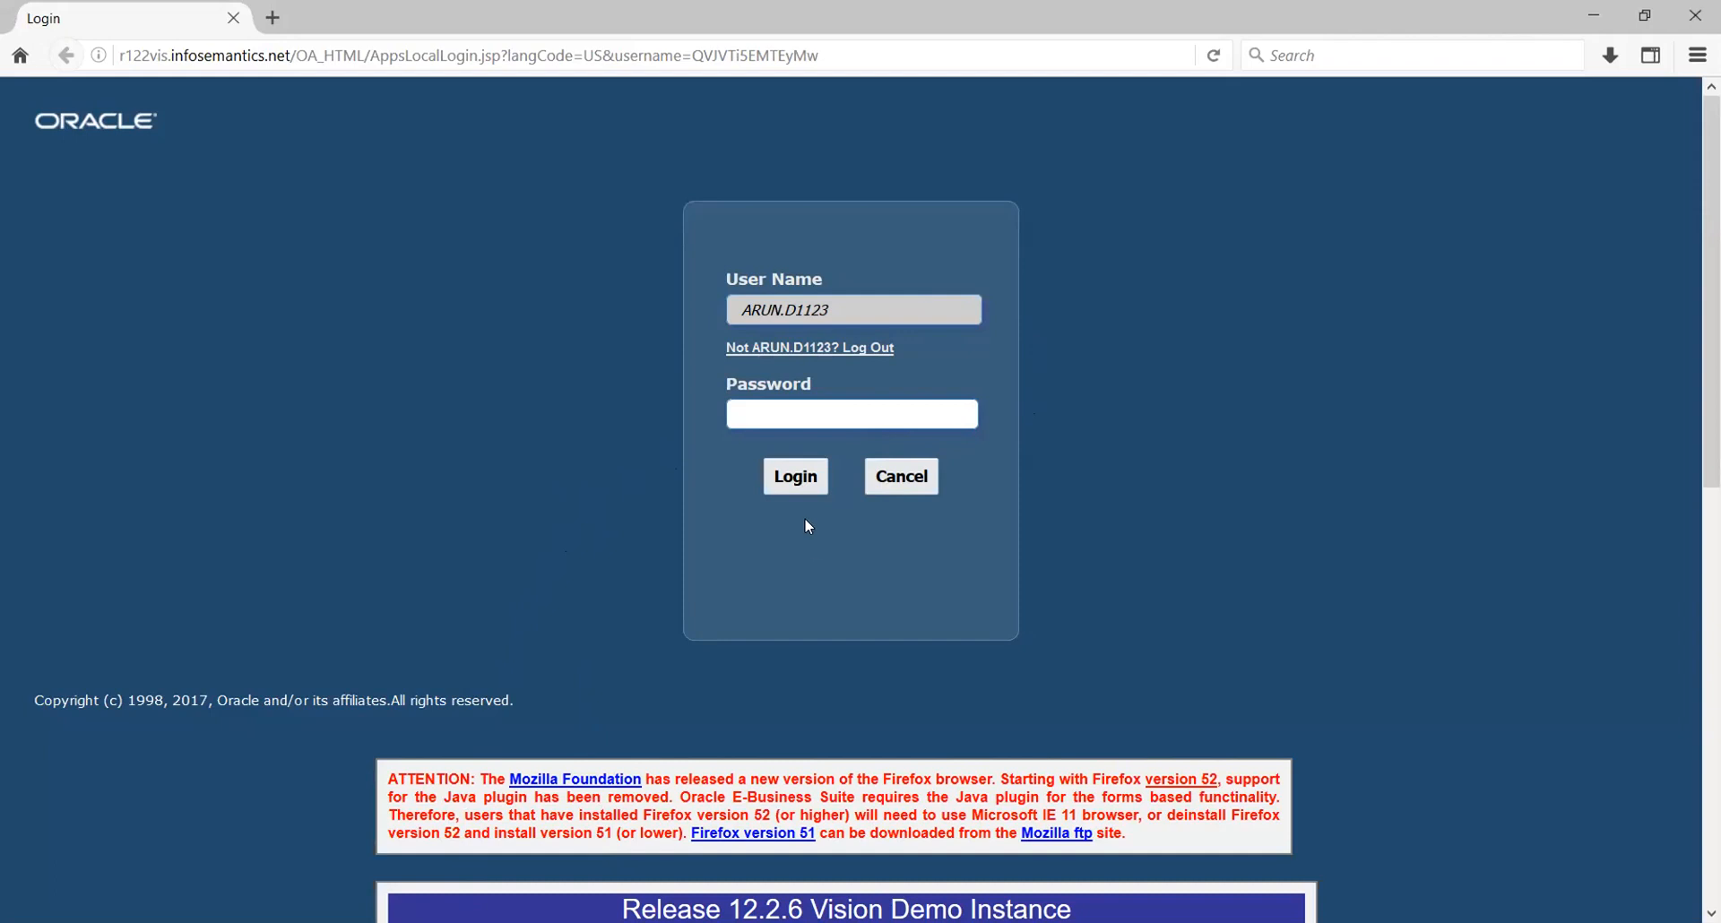
key(ctrl+v)
click(792, 479)
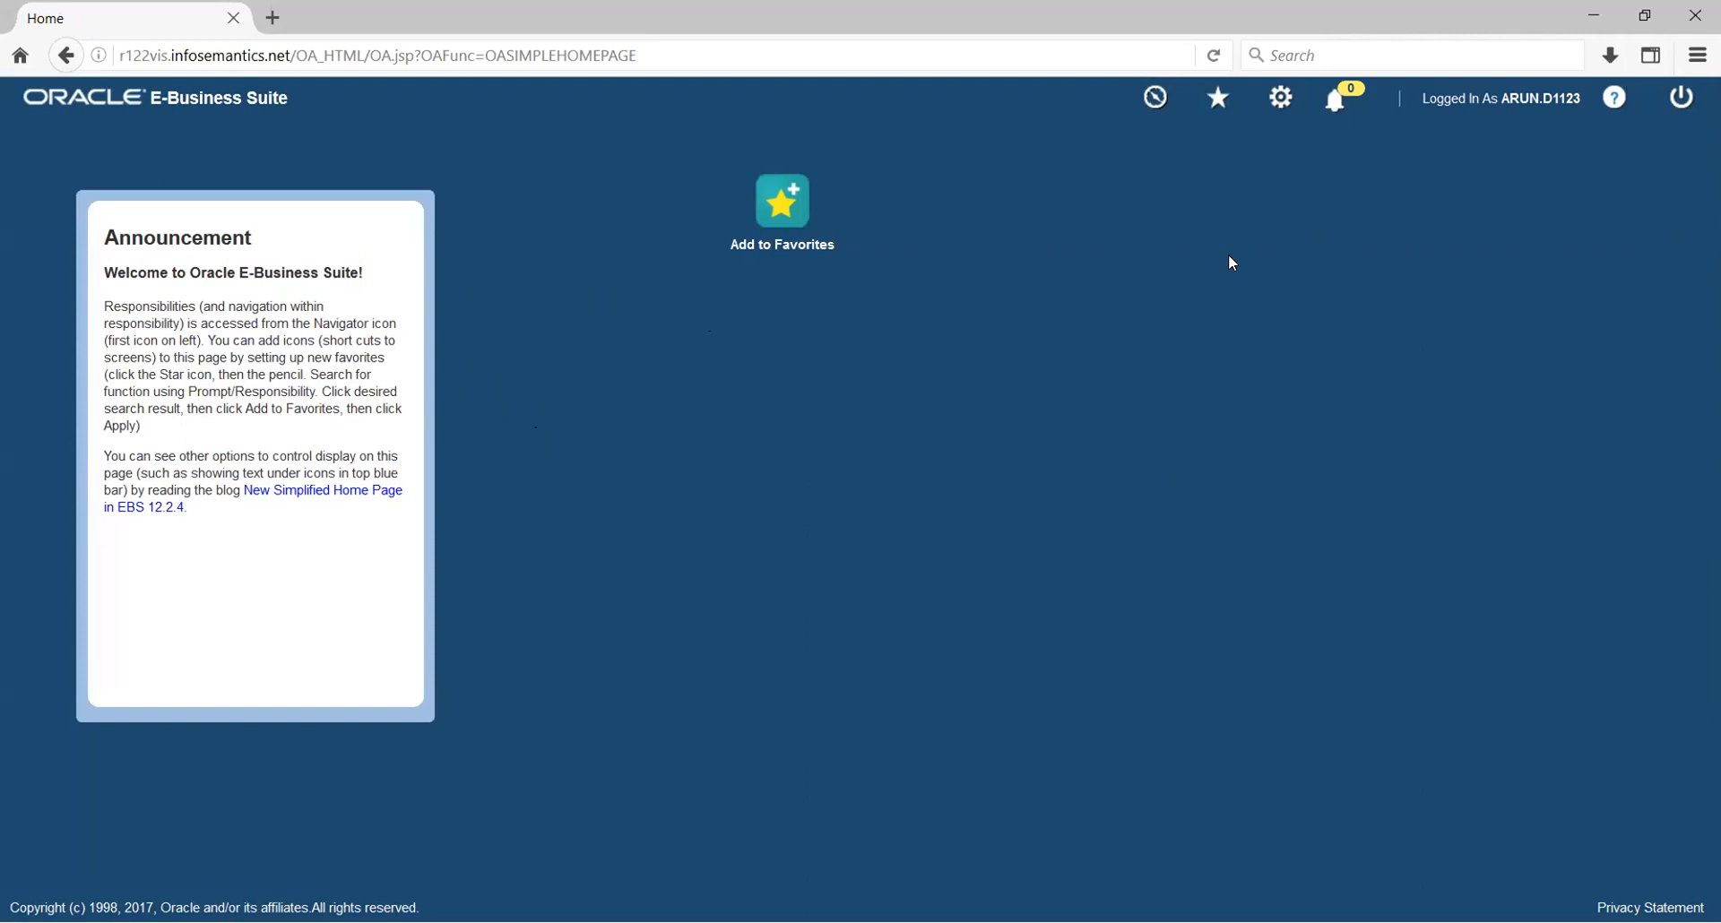
Expand the General Ledger, Vision Operations responsibility in the Navigator
click(1154, 99)
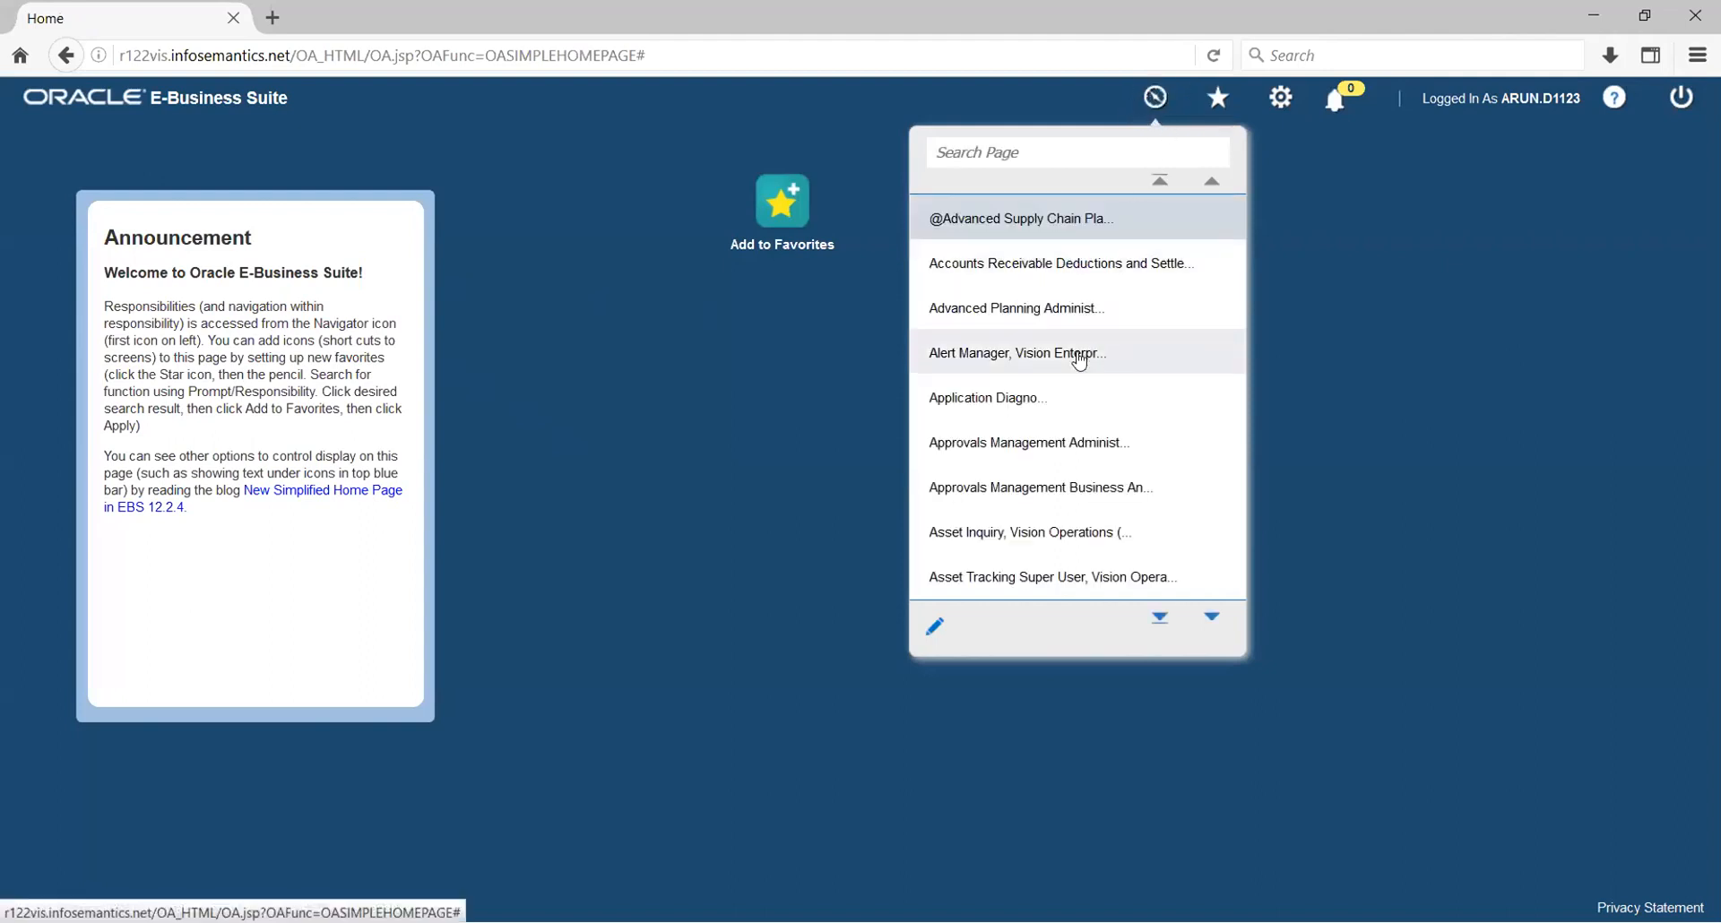
scroll(1080, 359, down, 6)
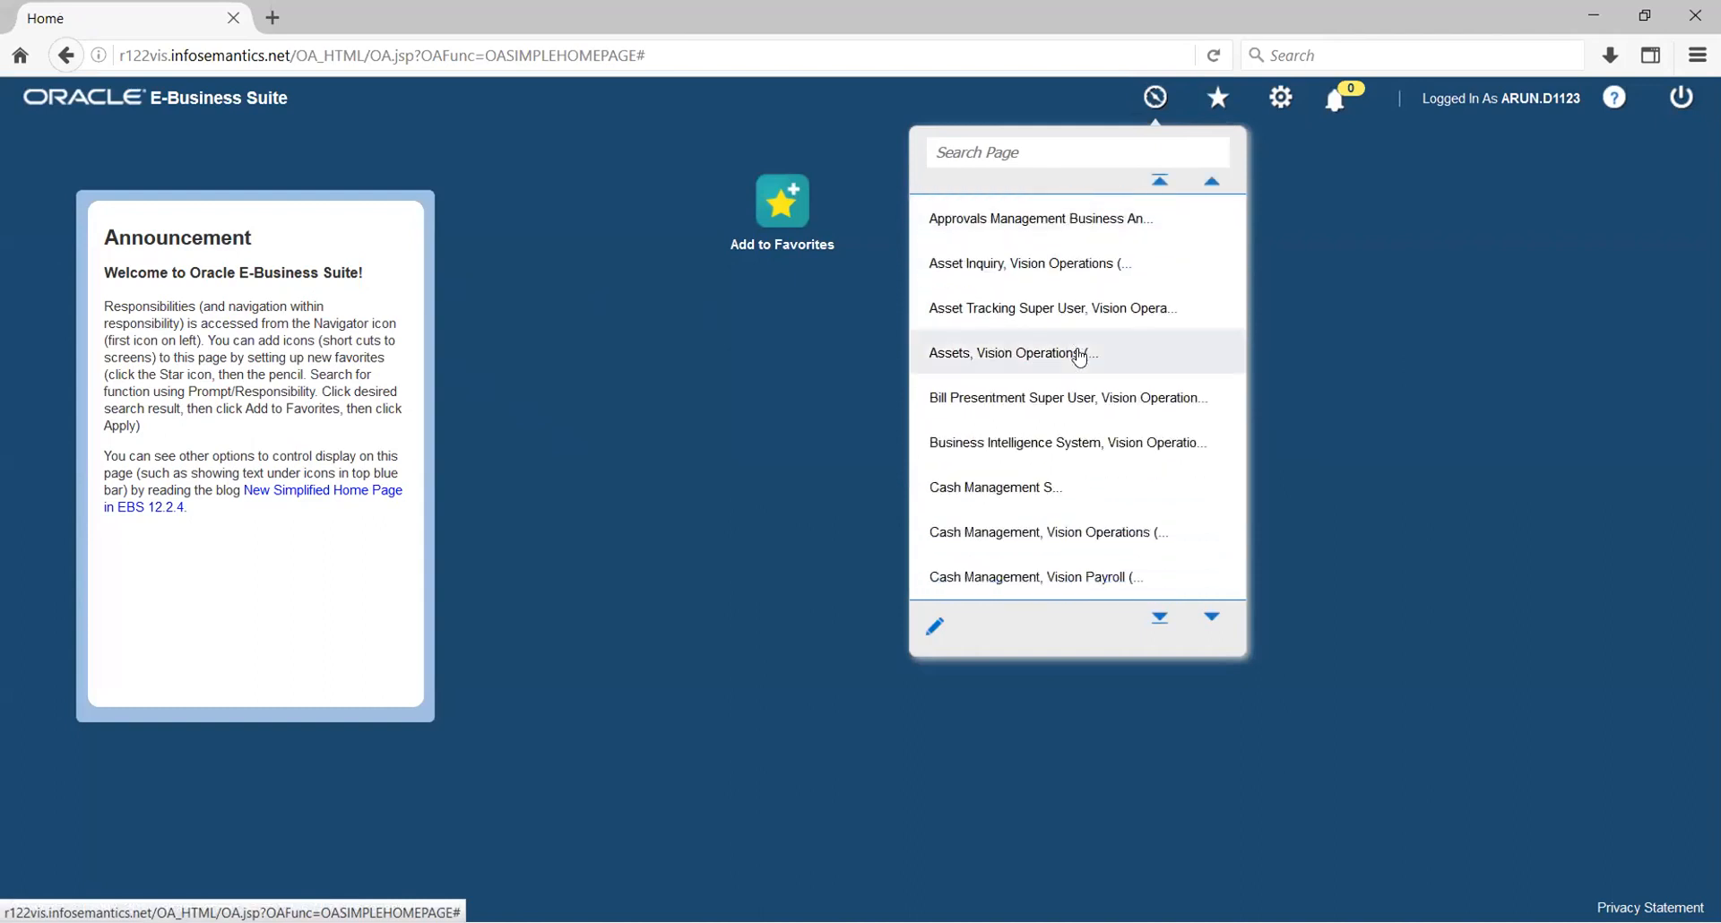
scroll(1080, 355, down, 10)
scroll(1077, 357, down, 9)
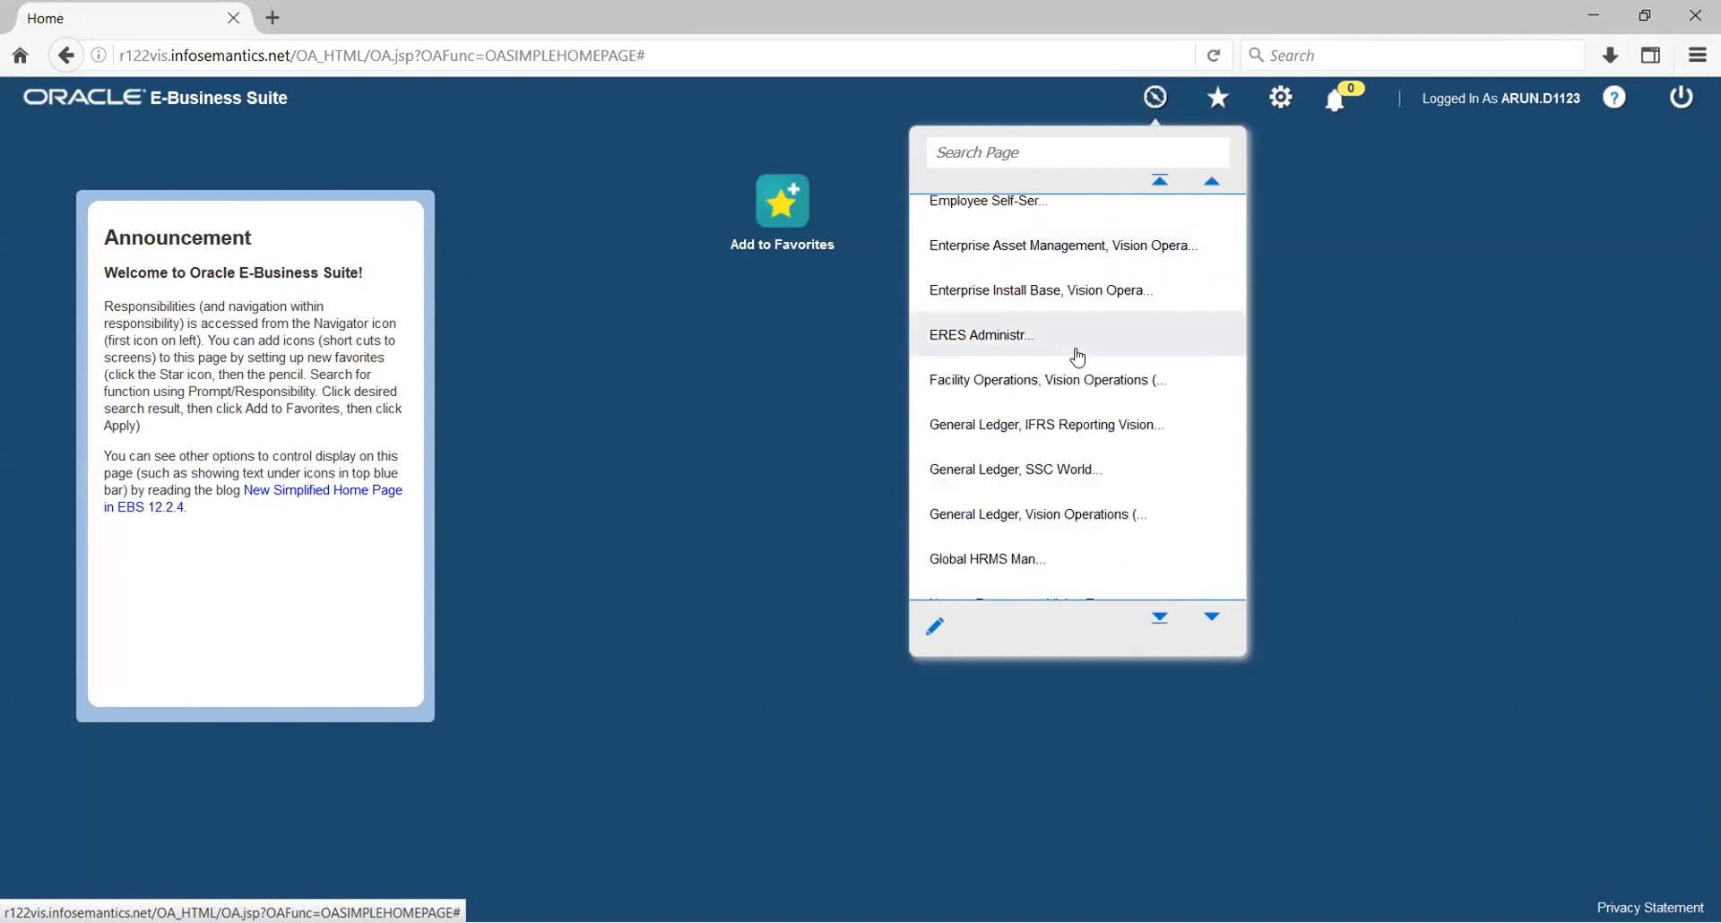
scroll(1076, 357, down, 1)
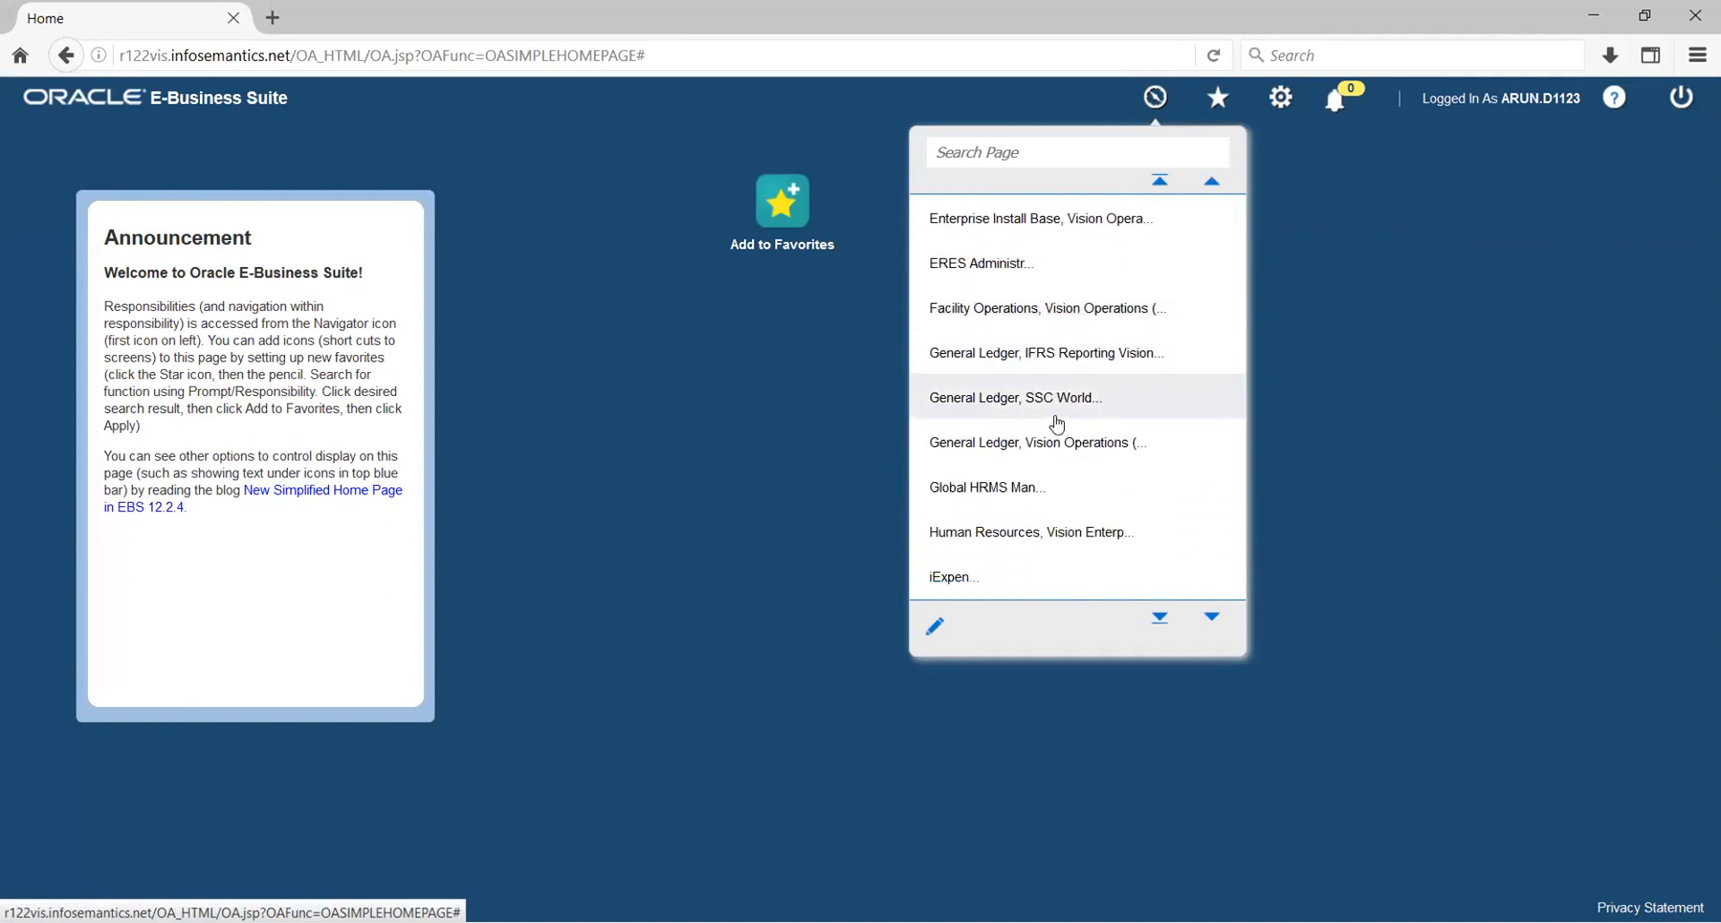
click(1032, 444)
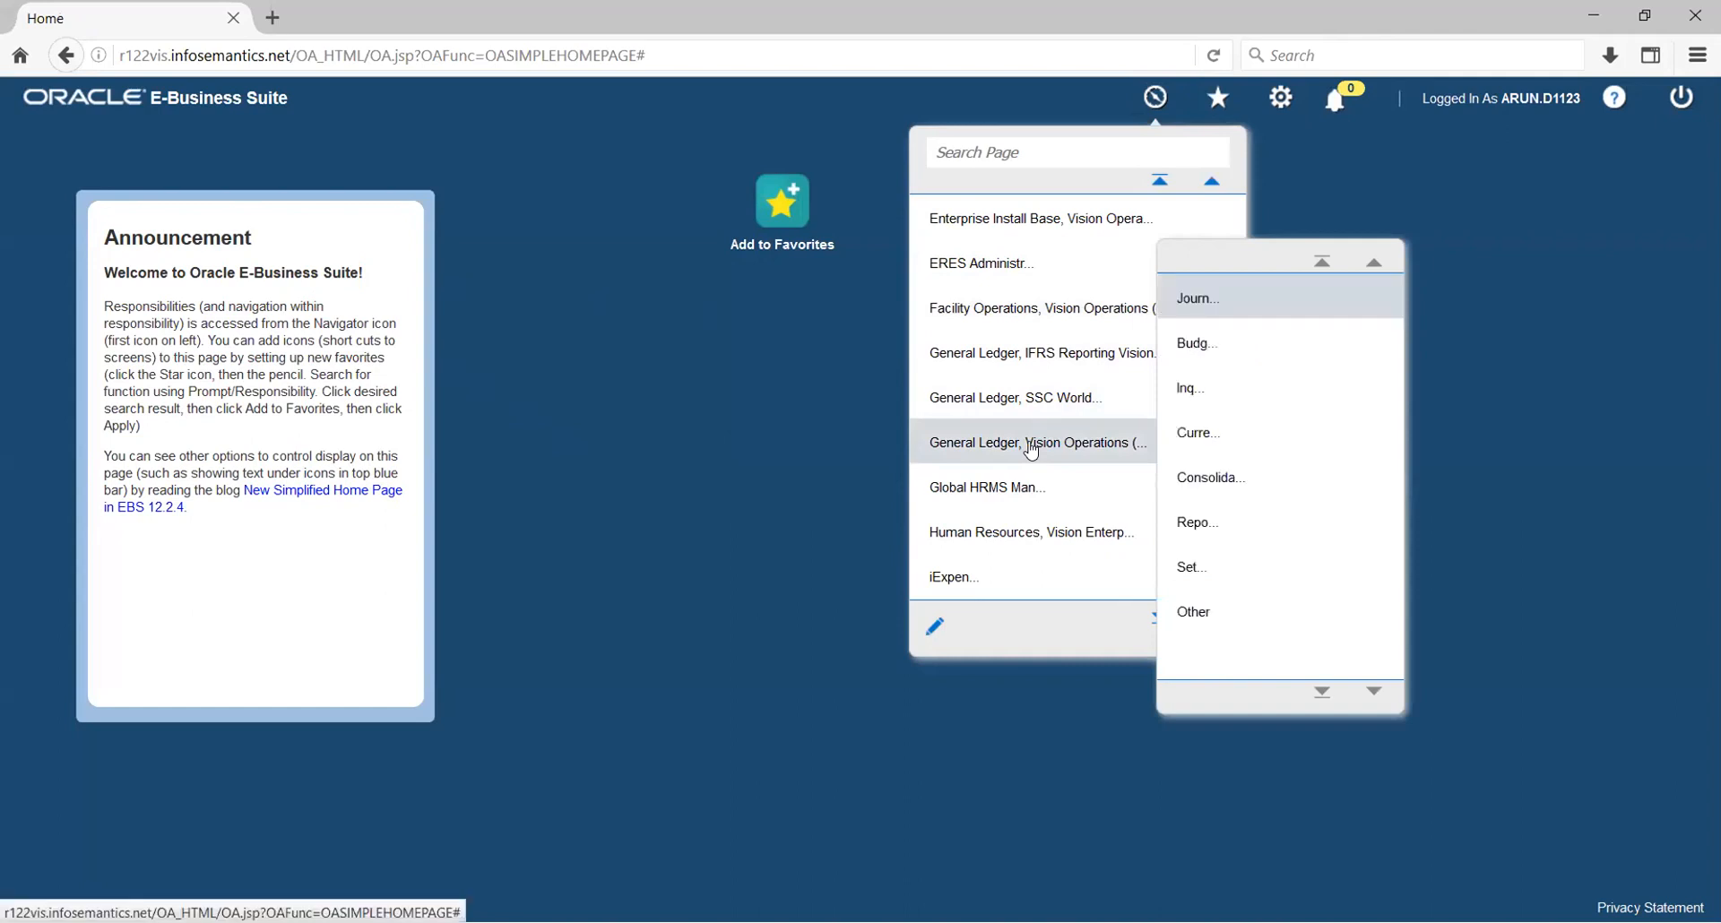
Launch Journals > Enter, accepting the risk and running the Java application
click(1215, 305)
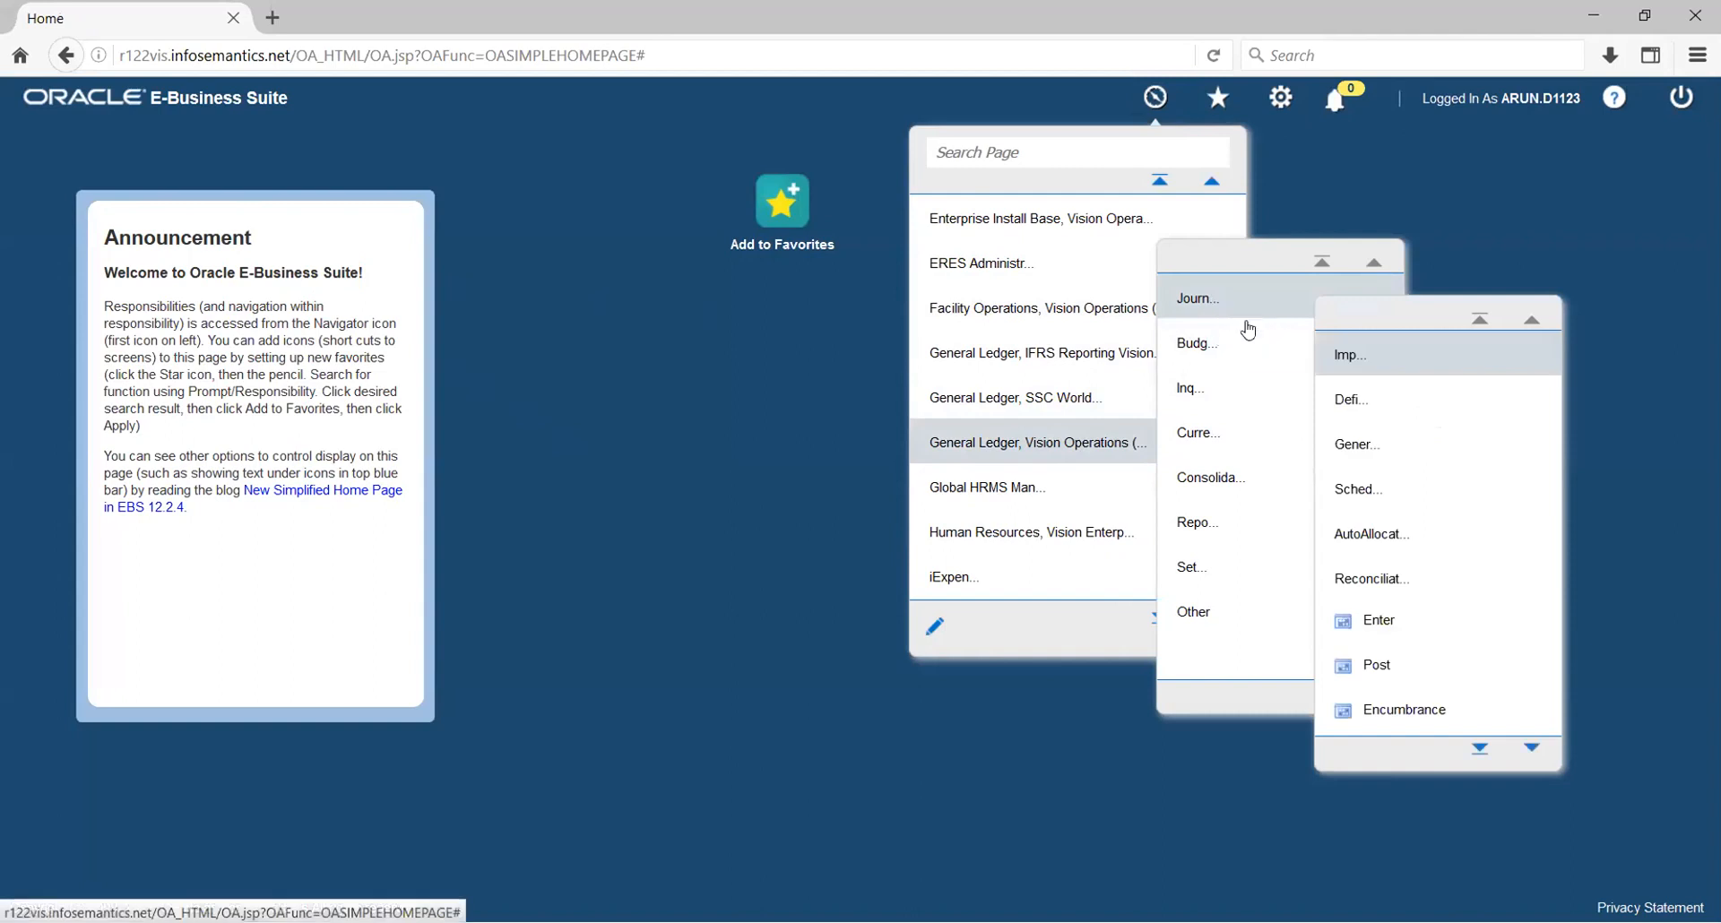
click(1368, 622)
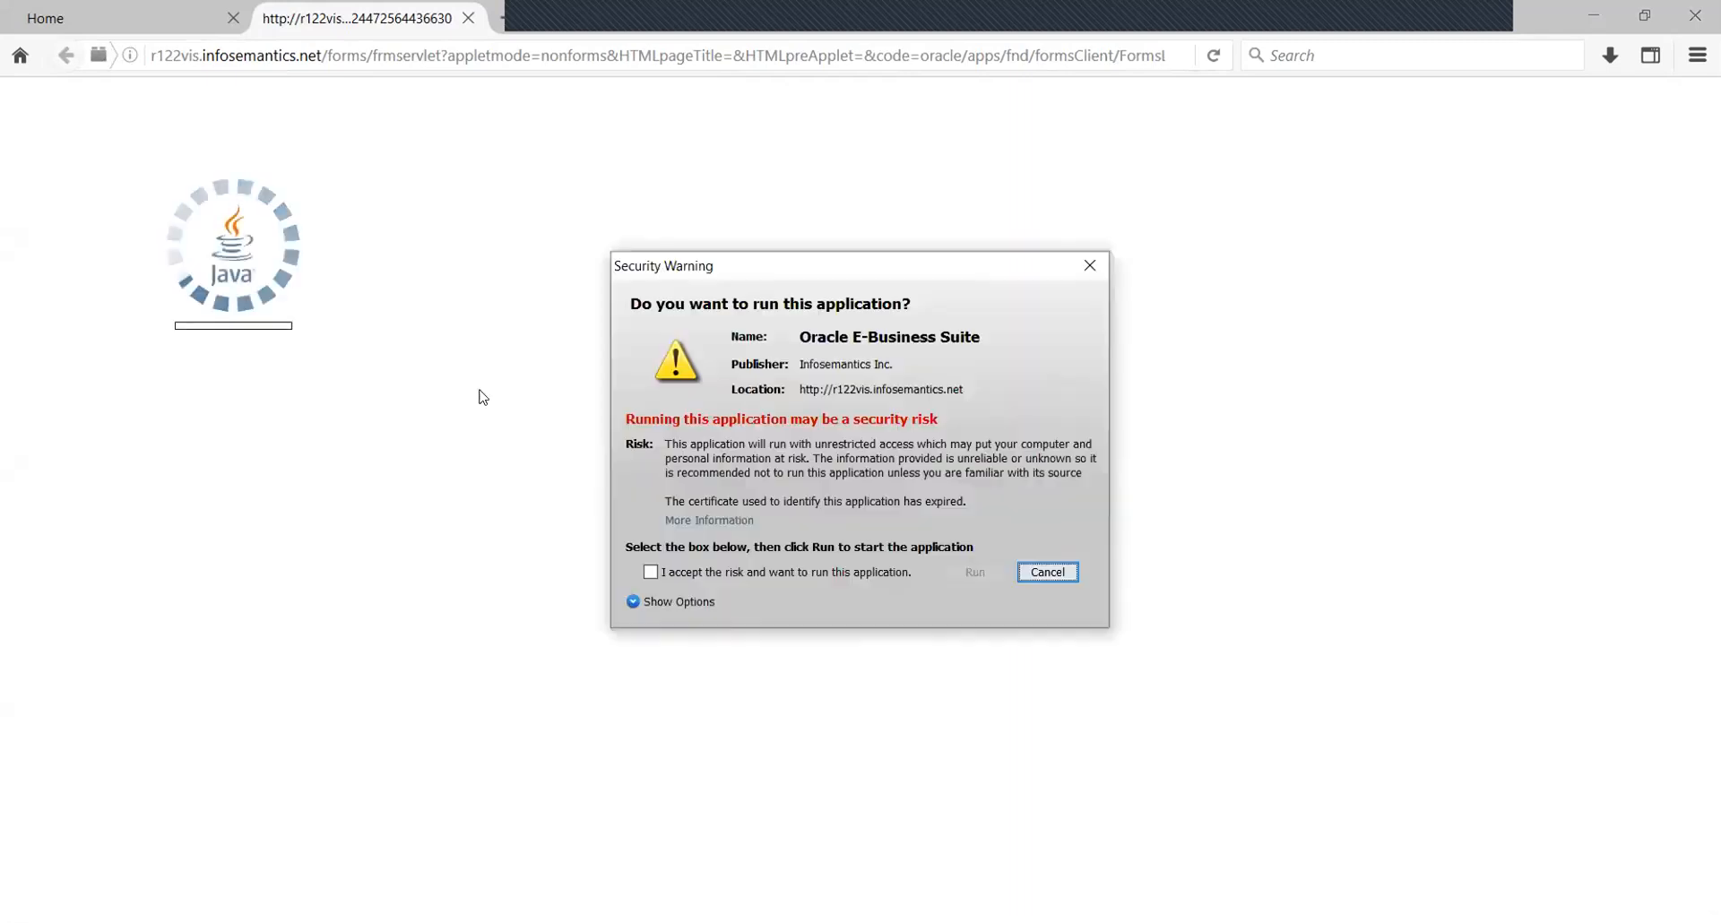
click(701, 572)
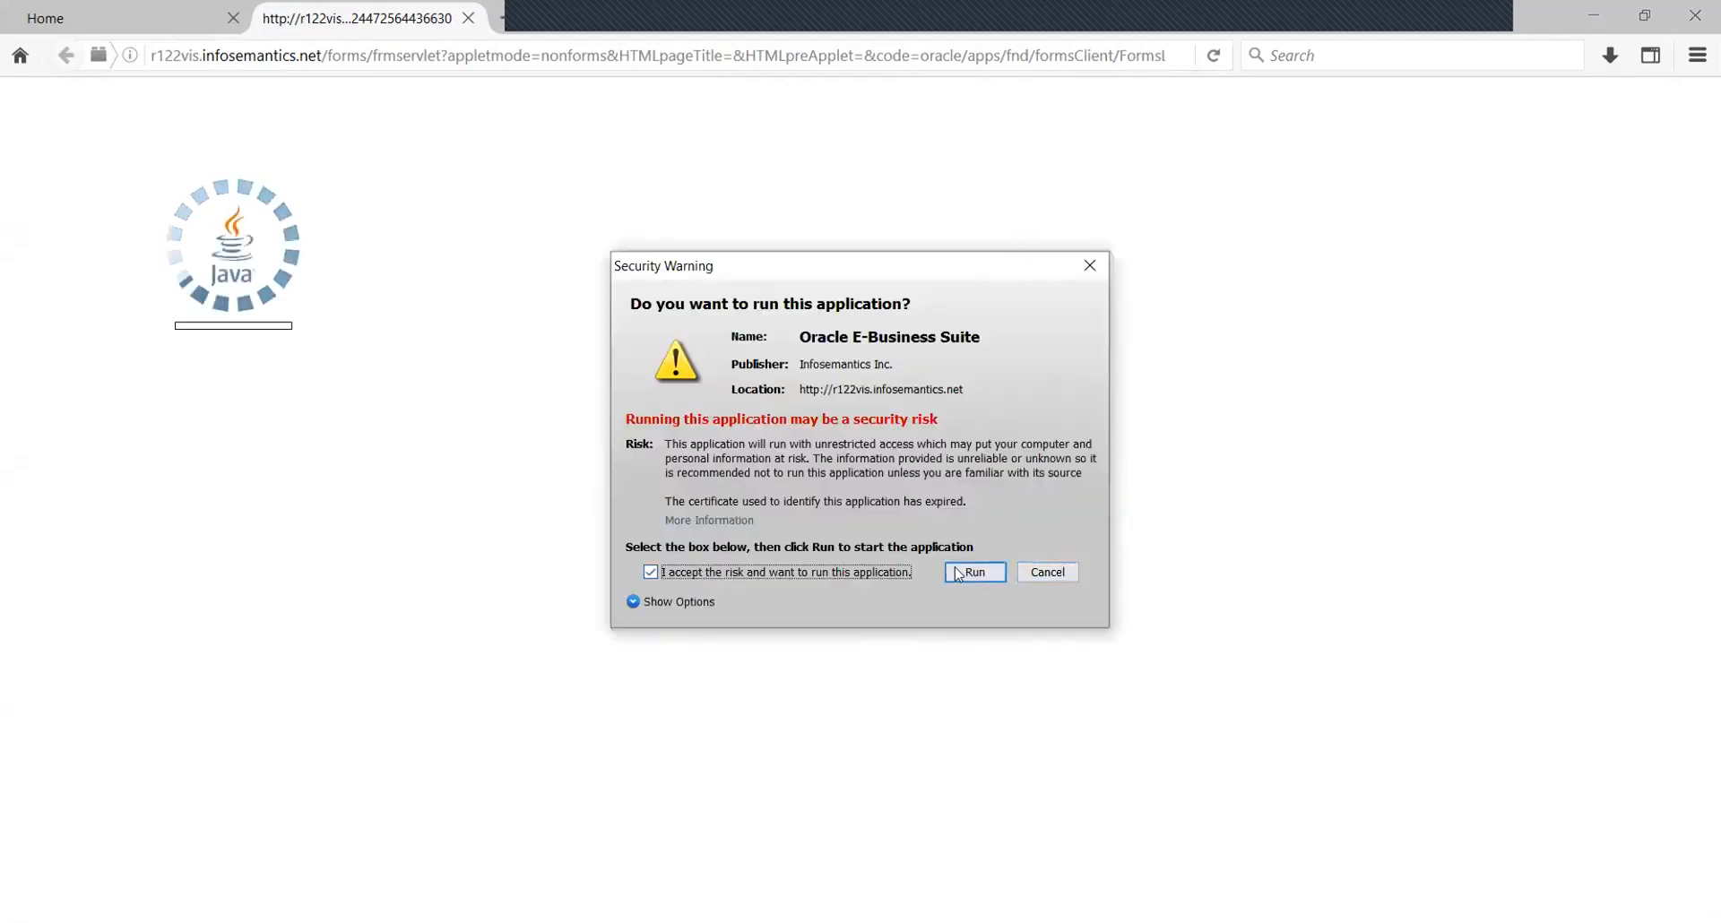
click(972, 572)
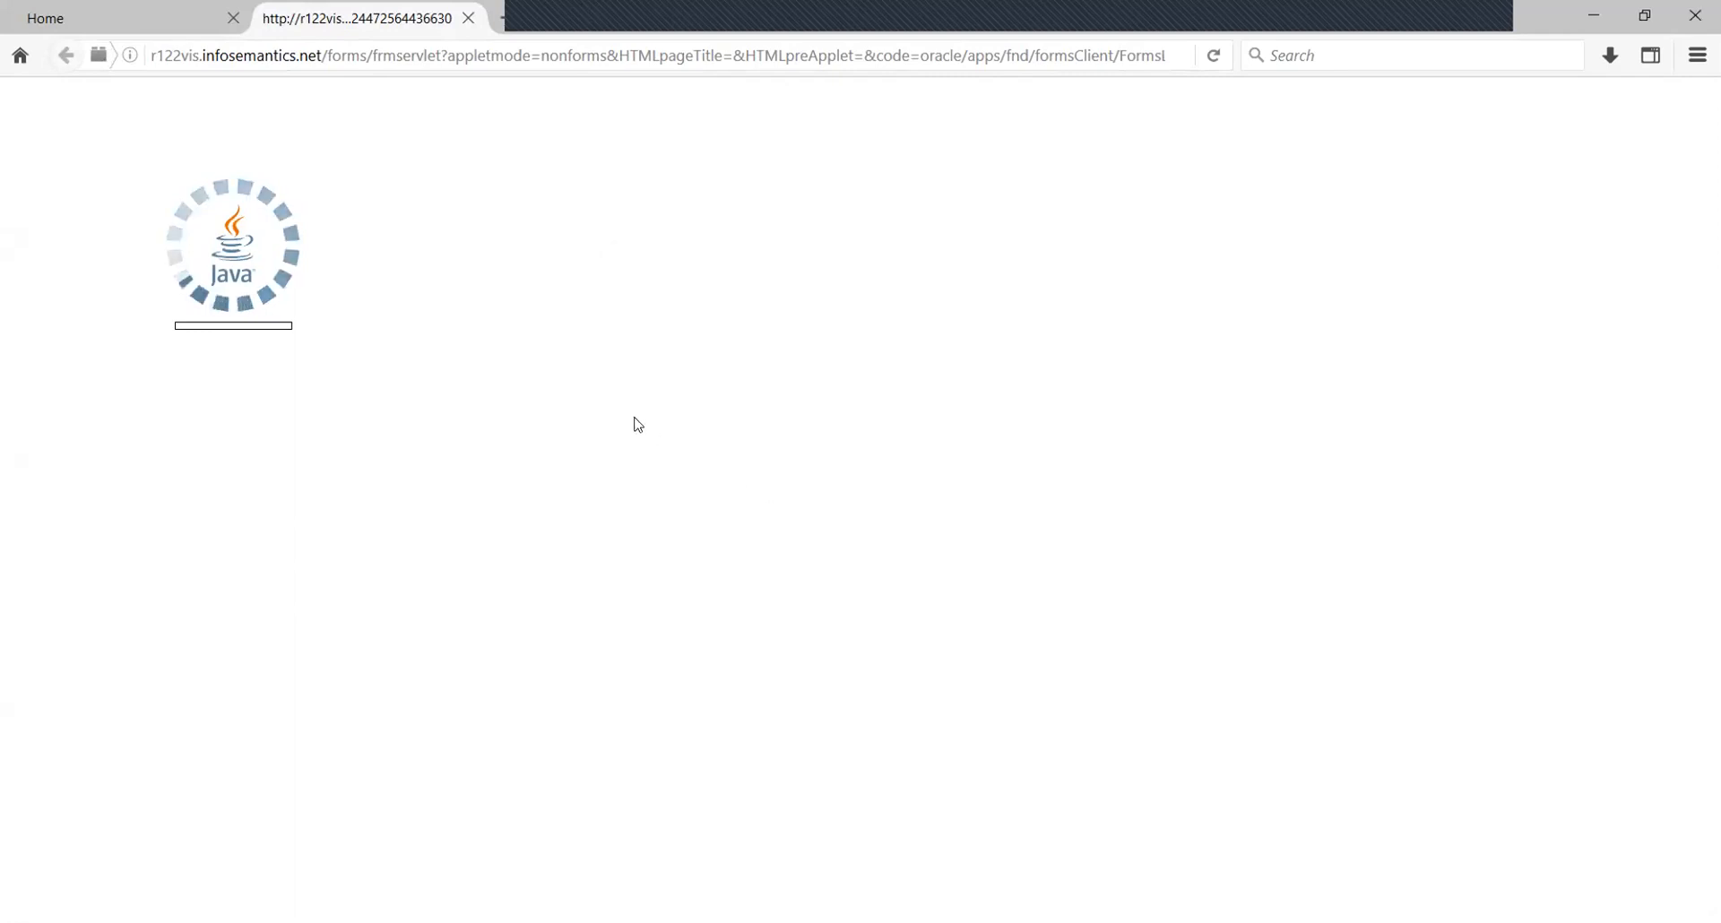